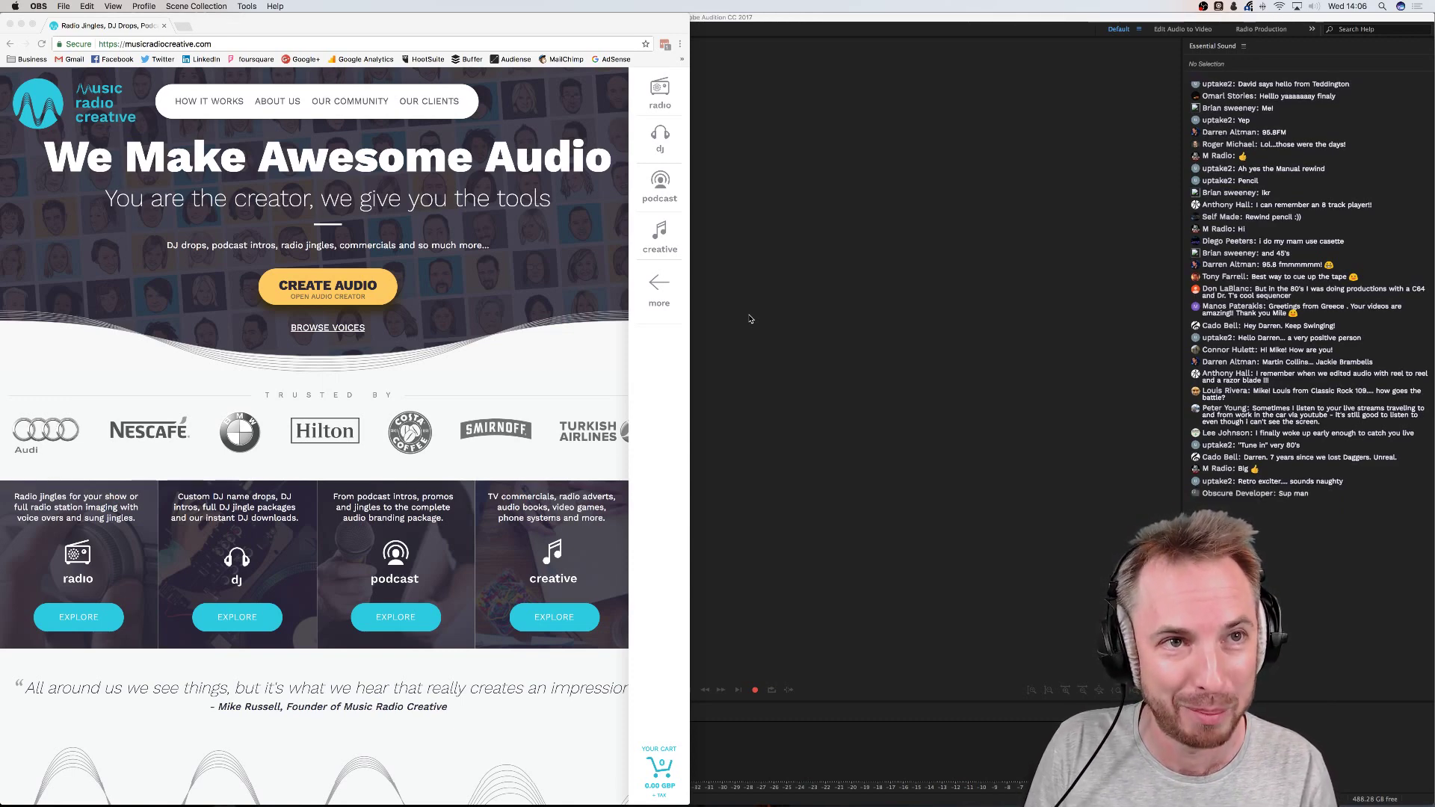
Switch to Adobe Audition and open 218468.wav from Finder in the empty editor
click(751, 319)
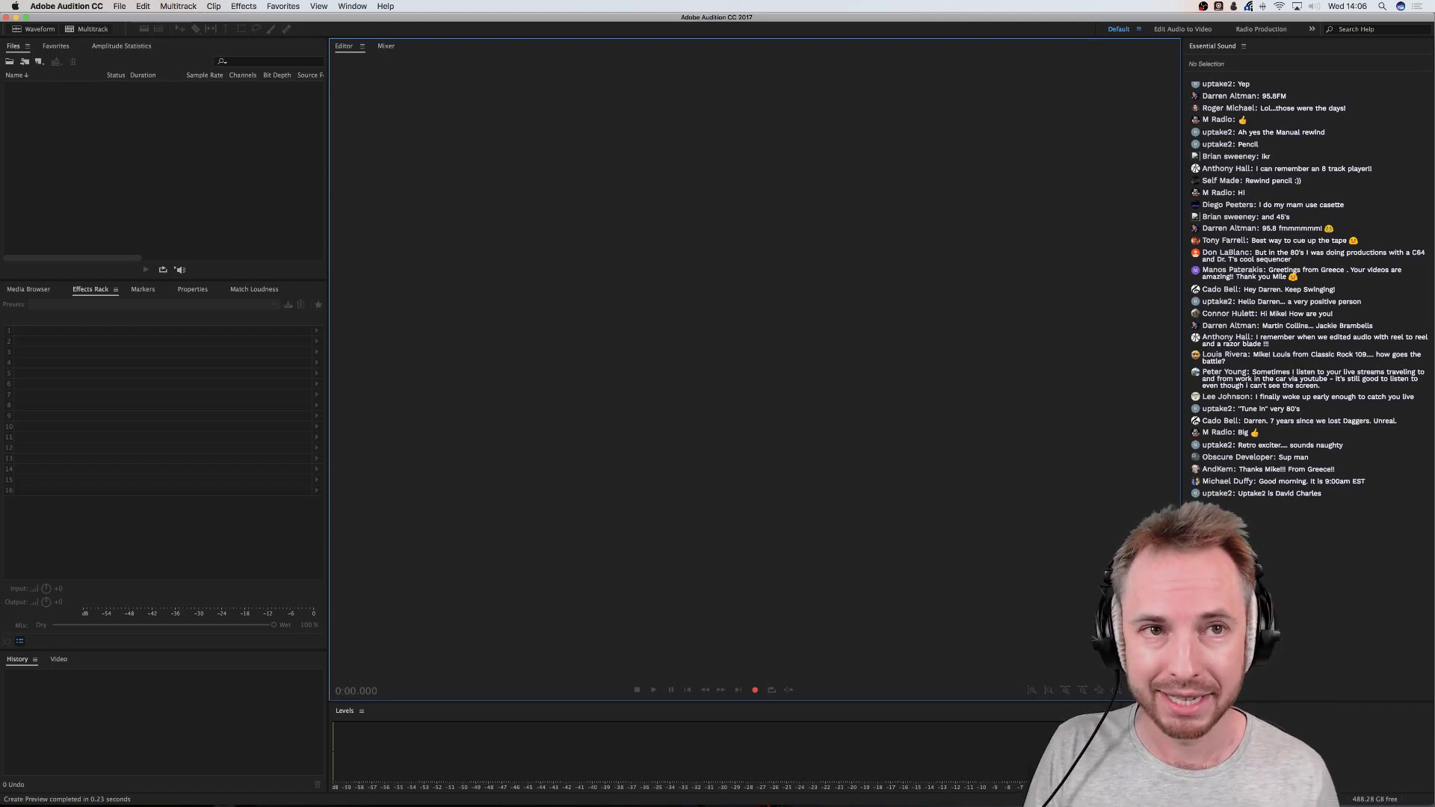
key(super+Tab)
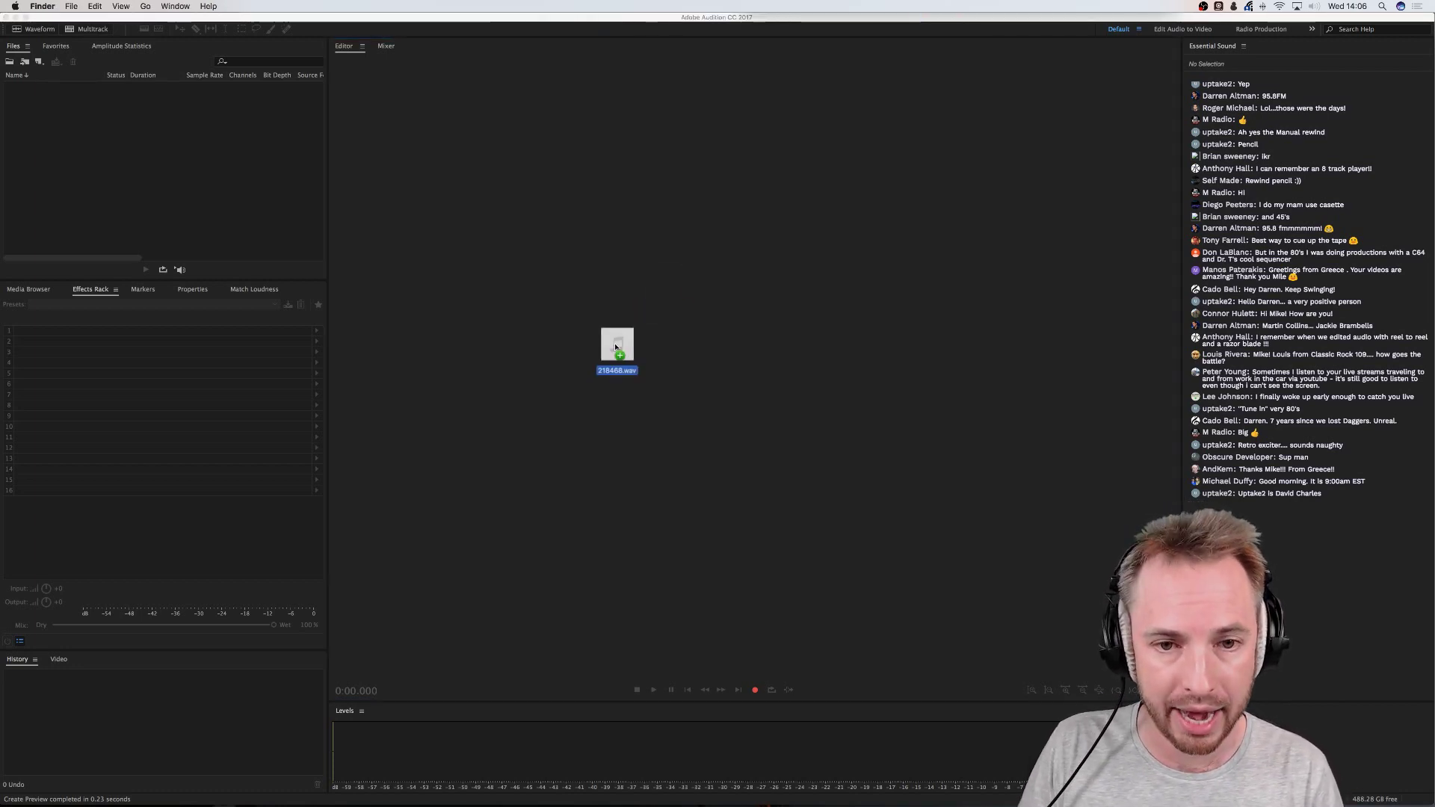
drag(615, 346, 626, 342)
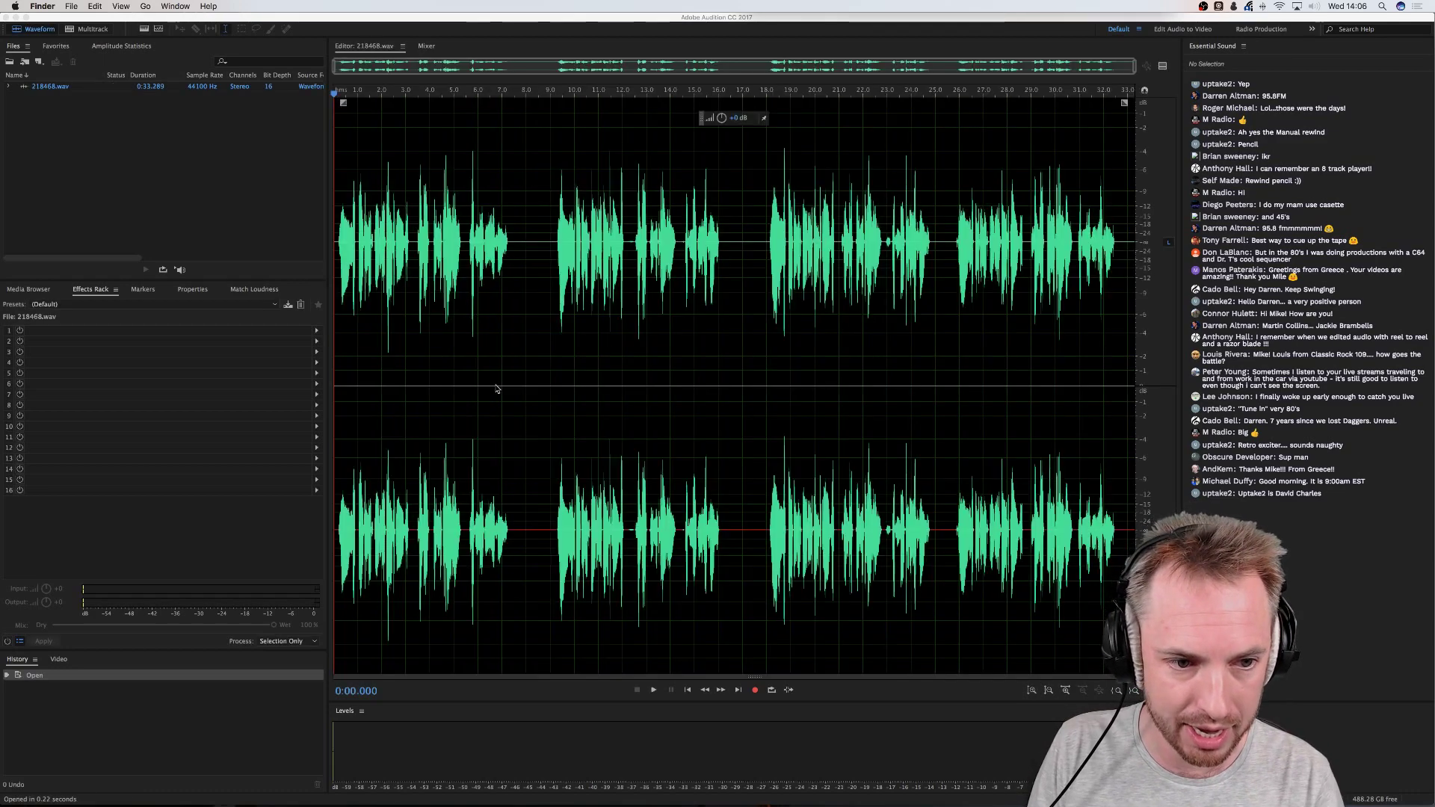
Select and play the first voice take, about the opening 7.5 seconds, and check where the other takes start
click(337, 238)
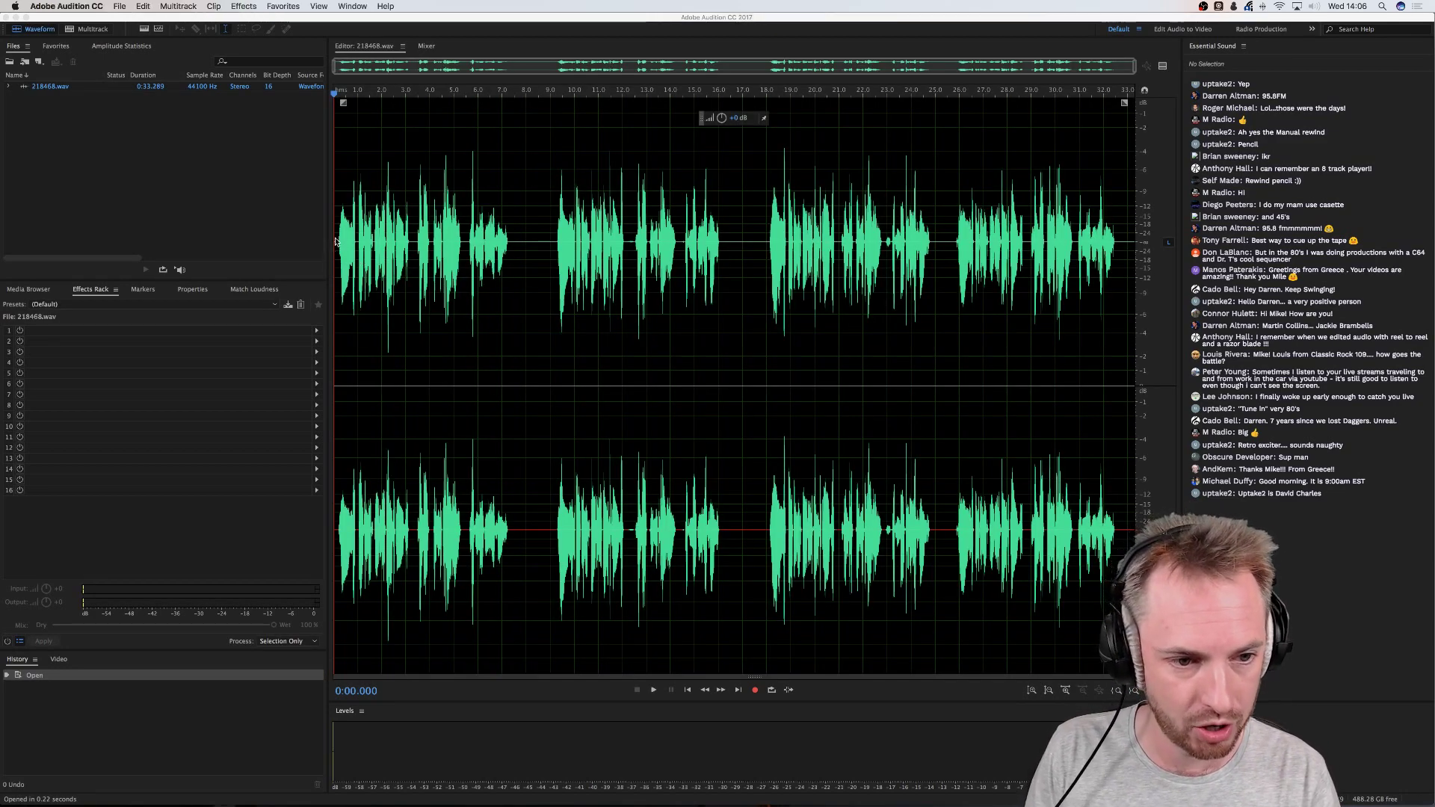
drag(337, 231, 517, 221)
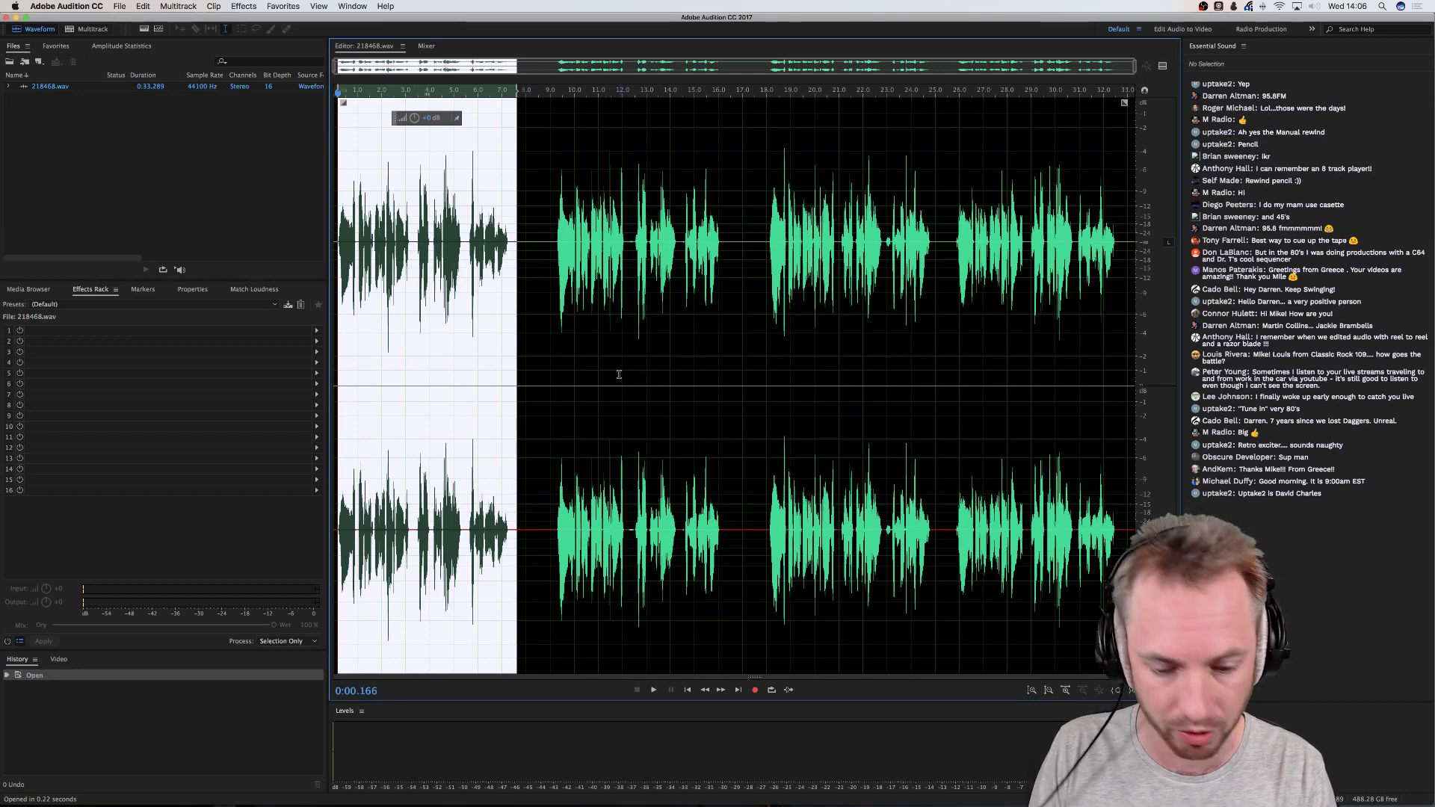
key(space)
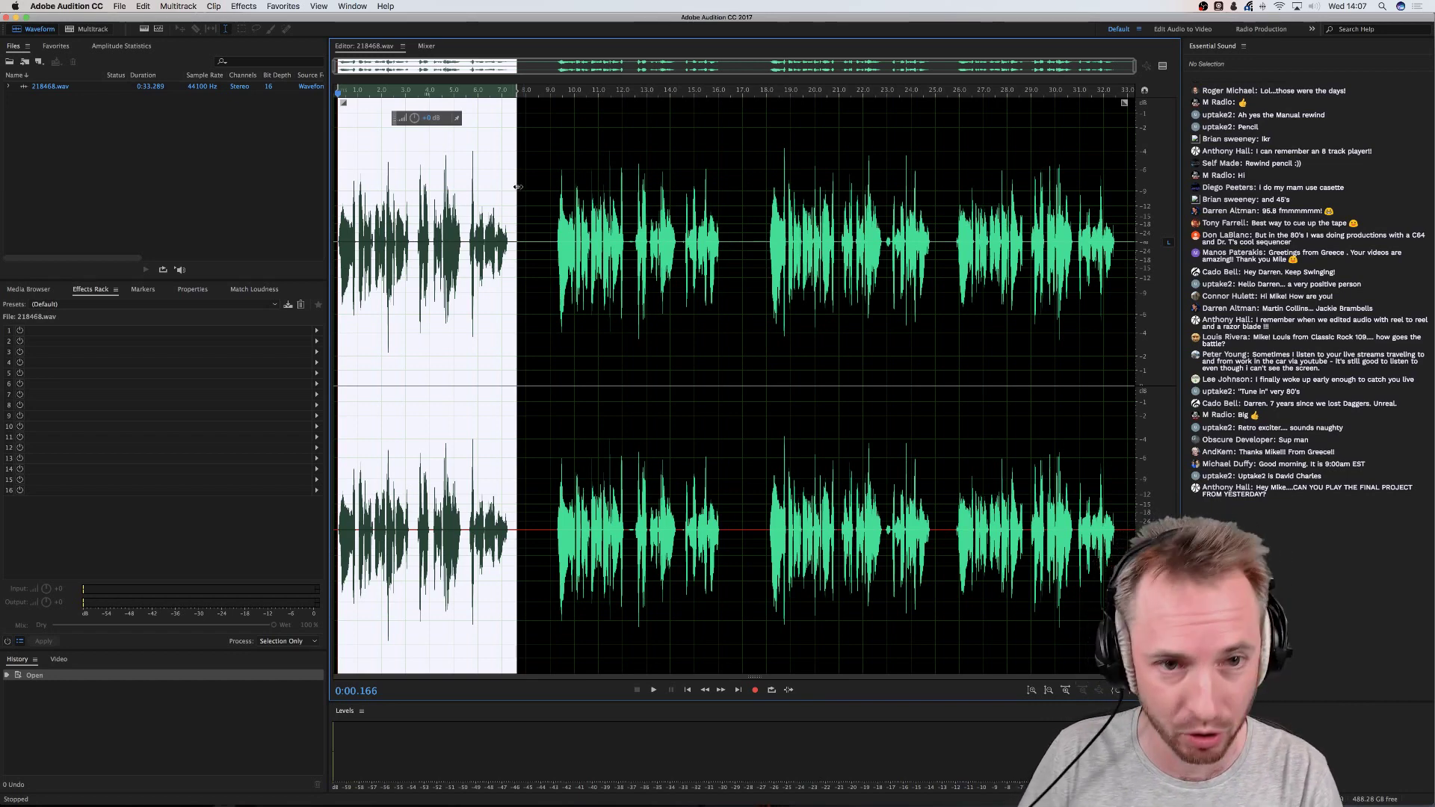
drag(518, 187, 515, 186)
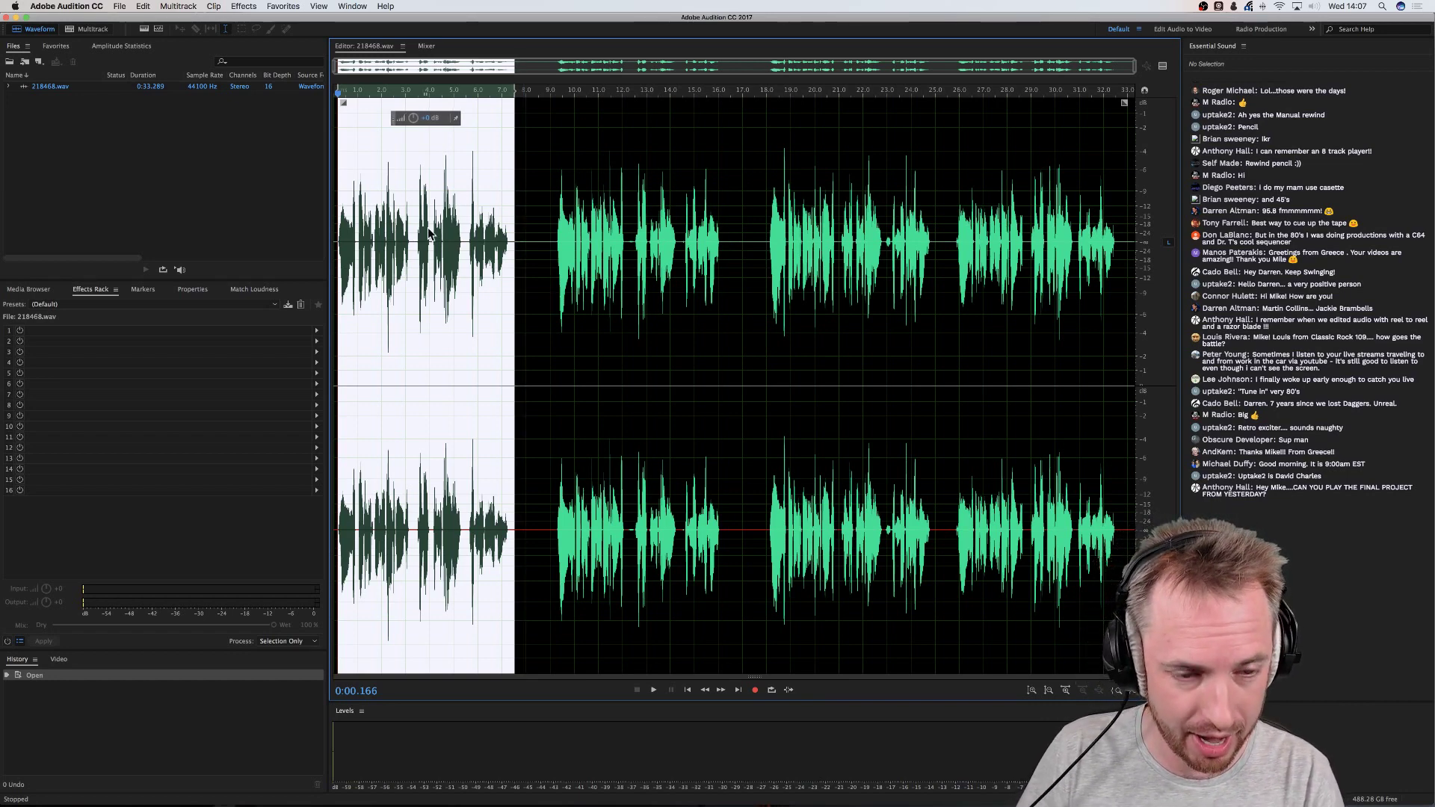
click(548, 210)
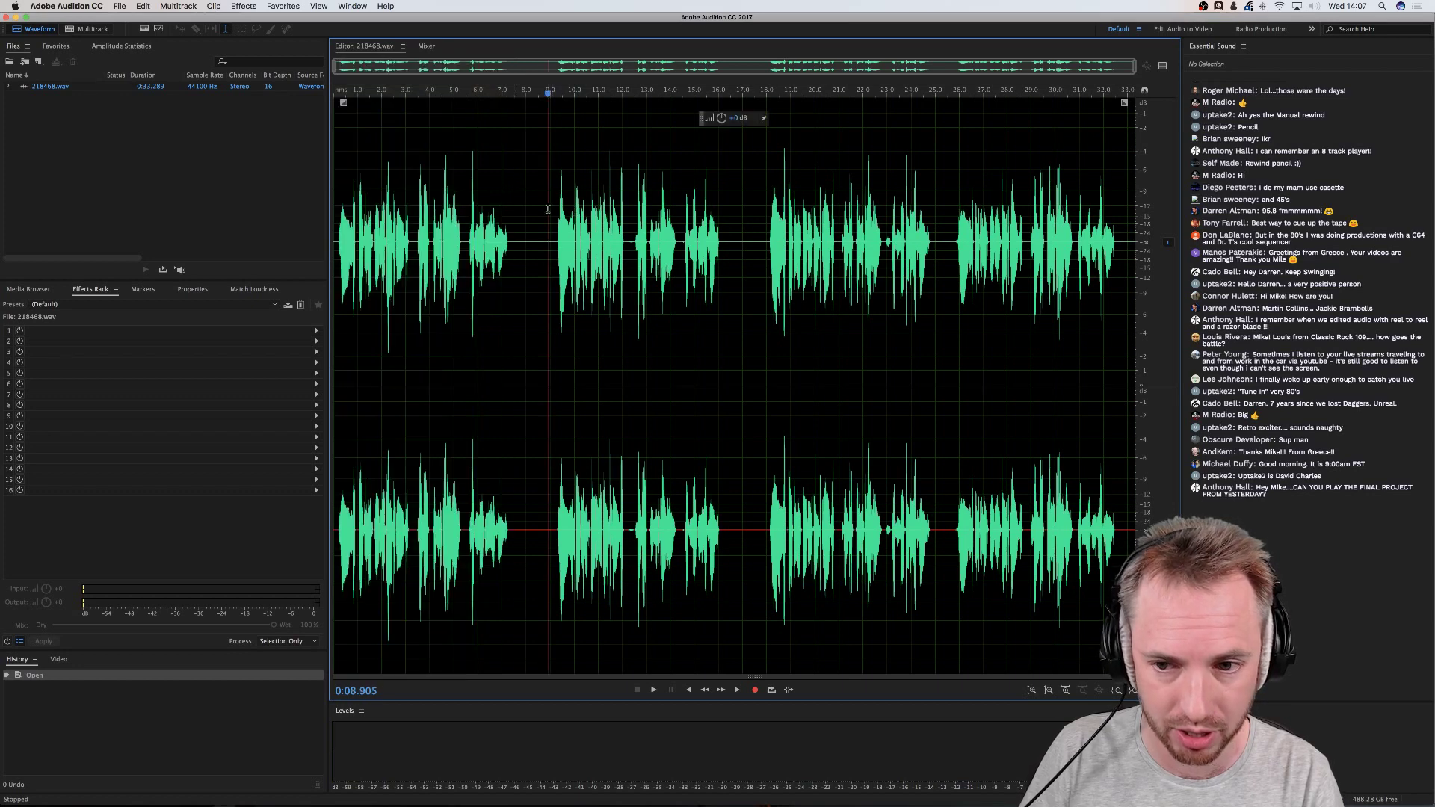
click(728, 230)
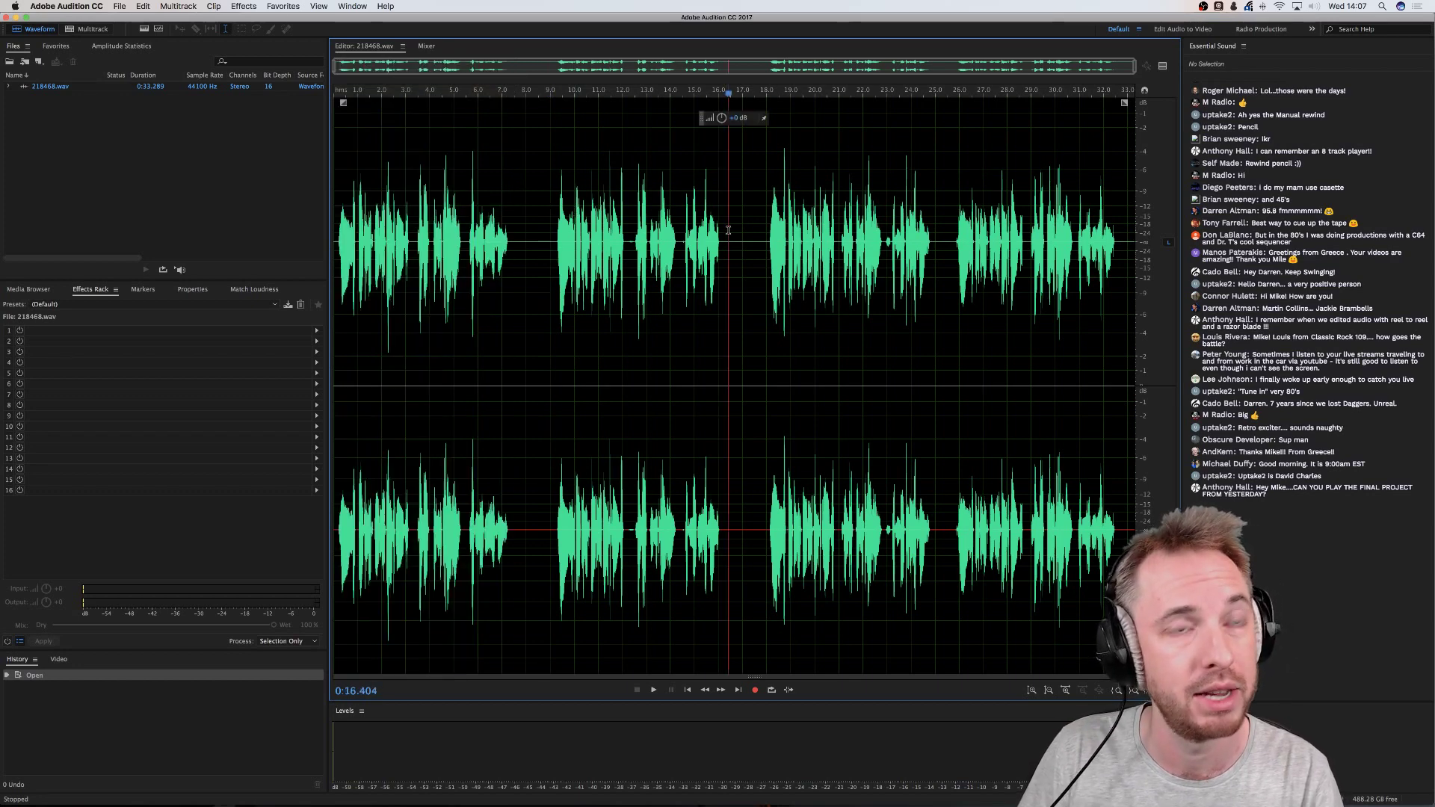
click(768, 228)
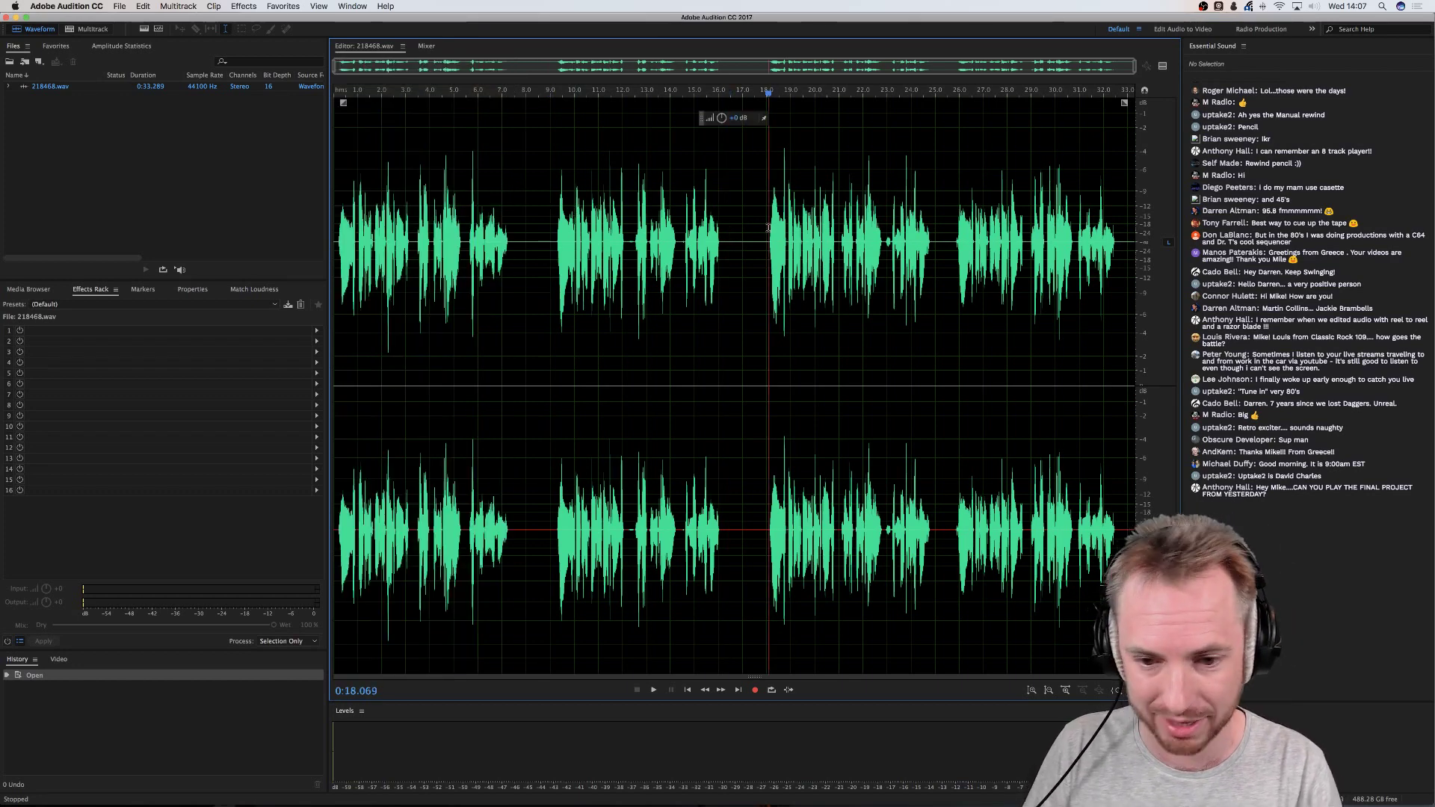
Create a multitrack session named 218468 with the MRC template and place 218468.wav at the start of the Voice Processed track
click(88, 28)
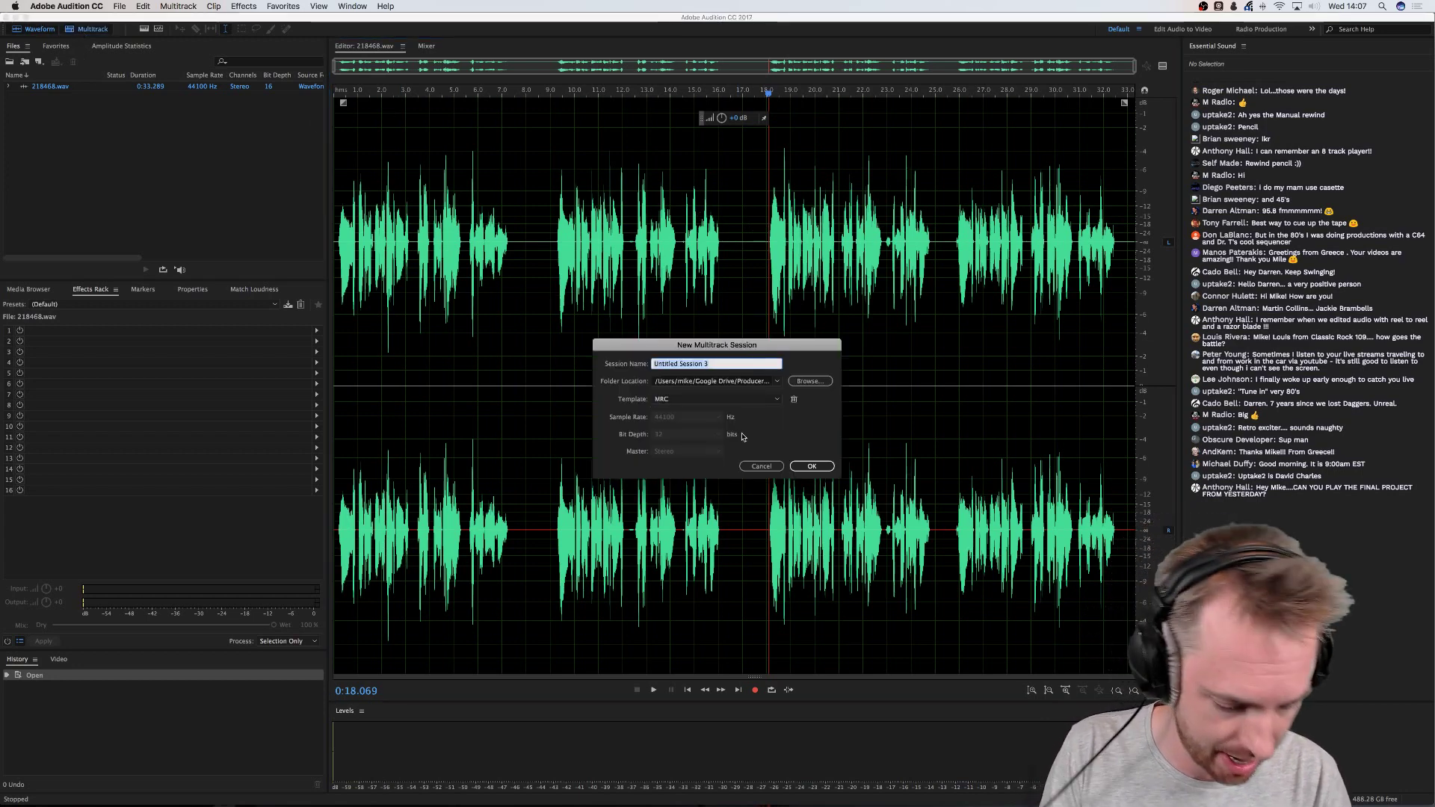
text(2184)
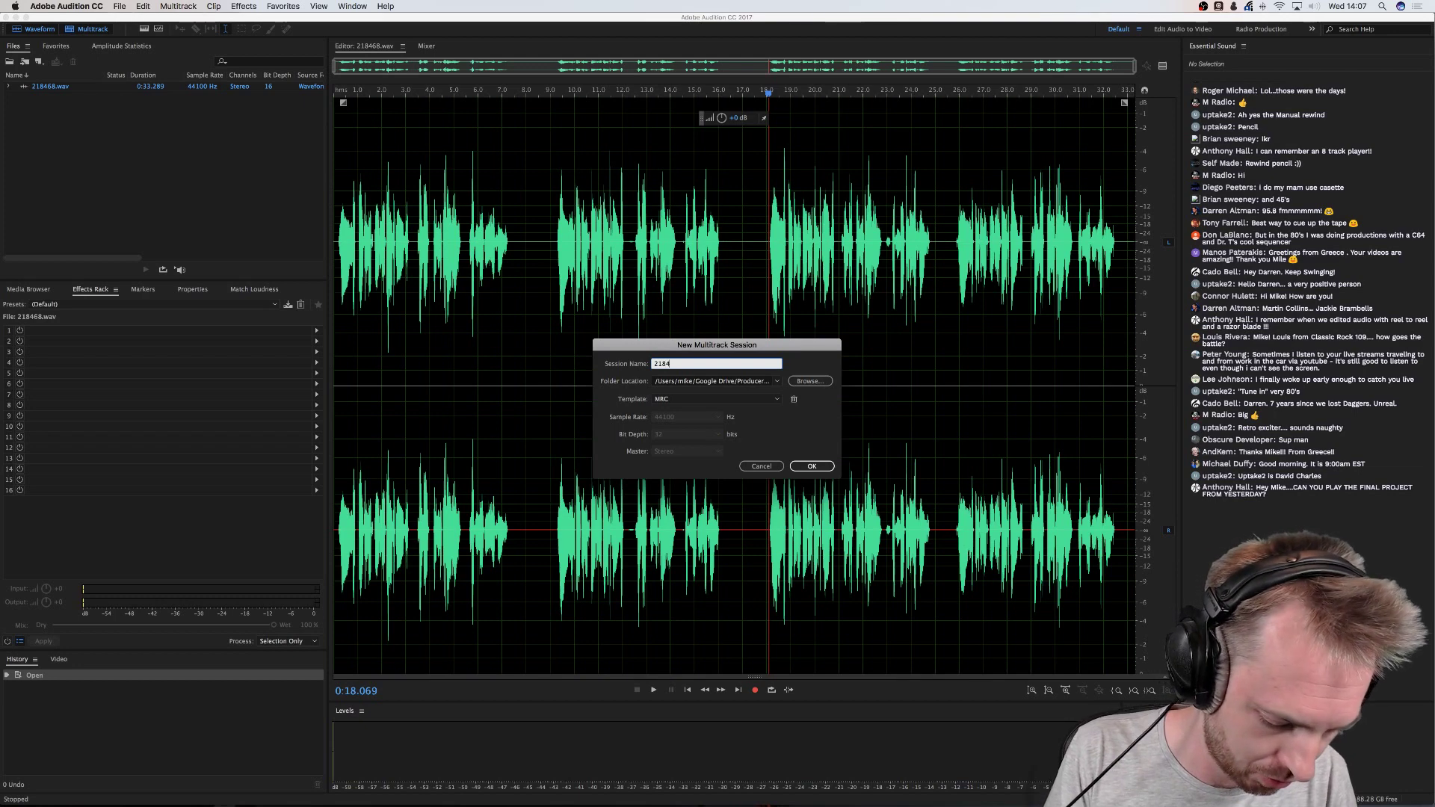
text(68)
key(Return)
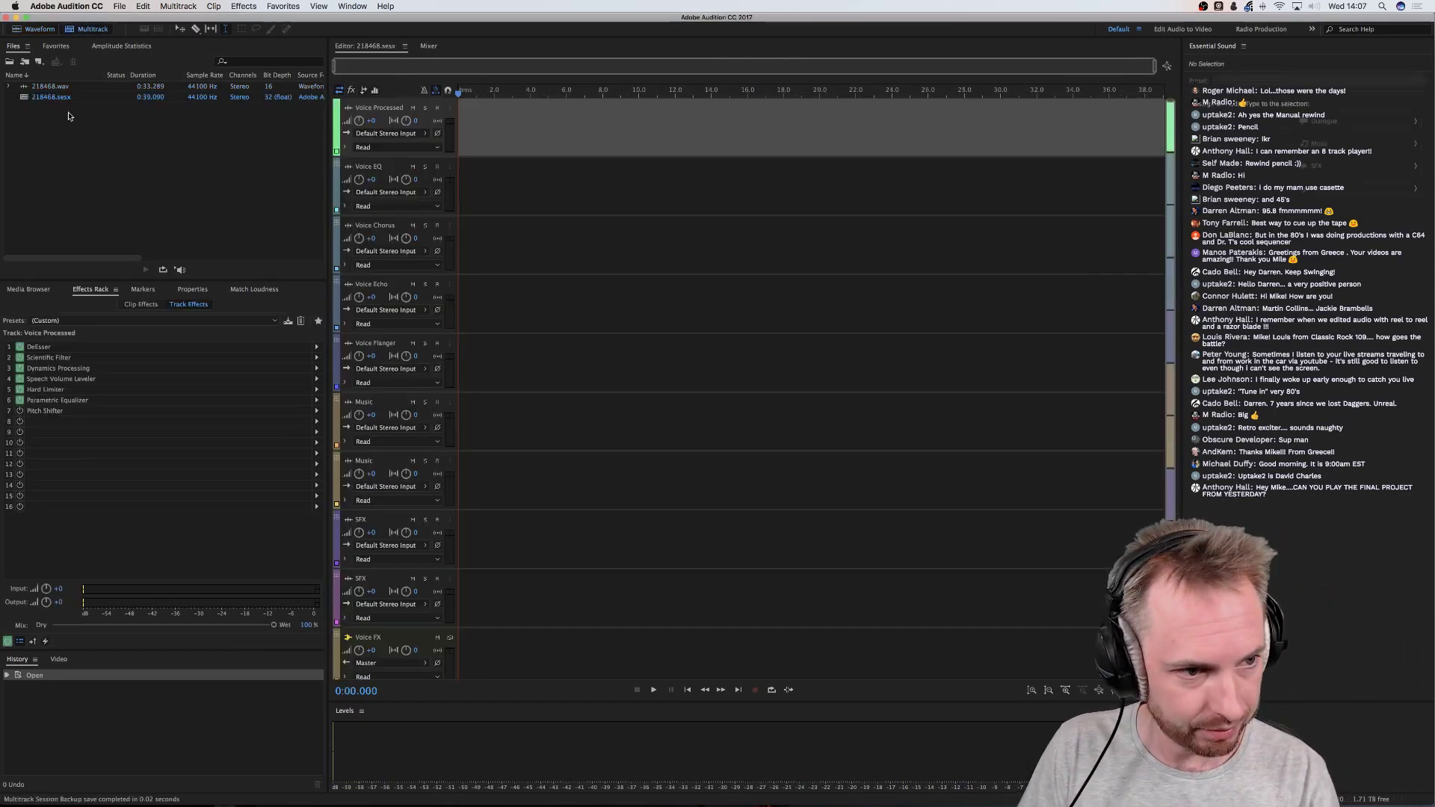
drag(306, 113, 467, 110)
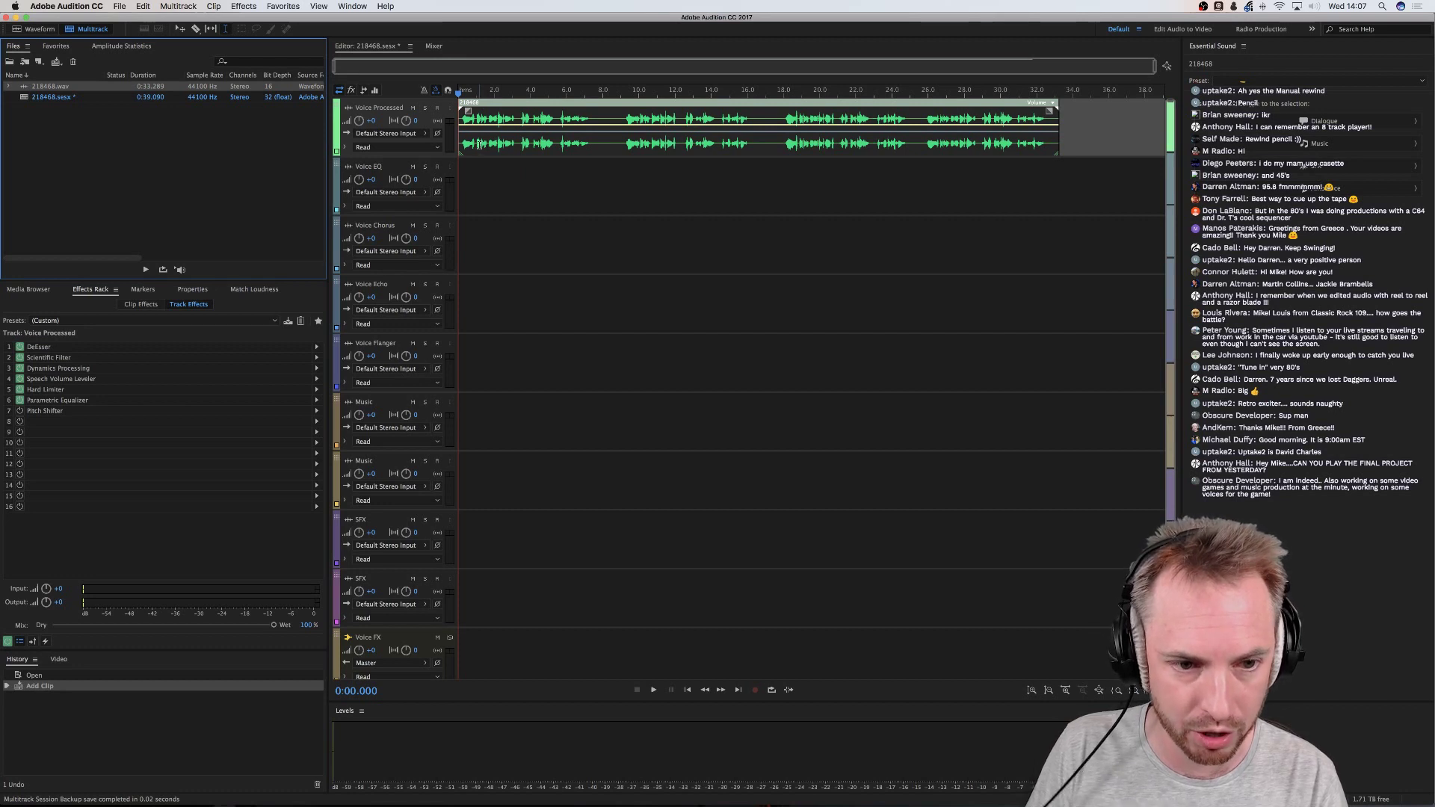
Play the second, third and fourth takes on the Voice Processed track to compare them
click(627, 143)
key(space)
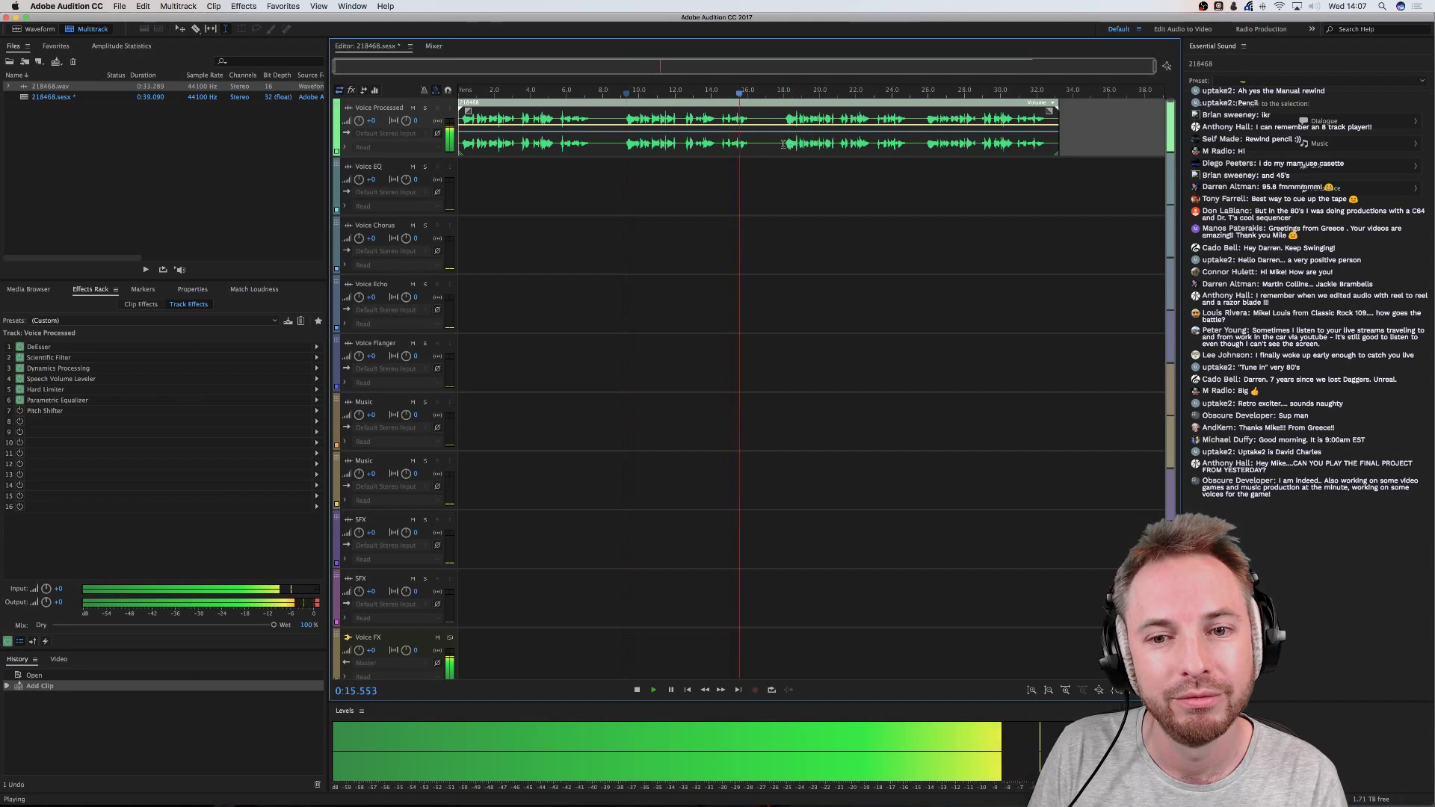
key(space)
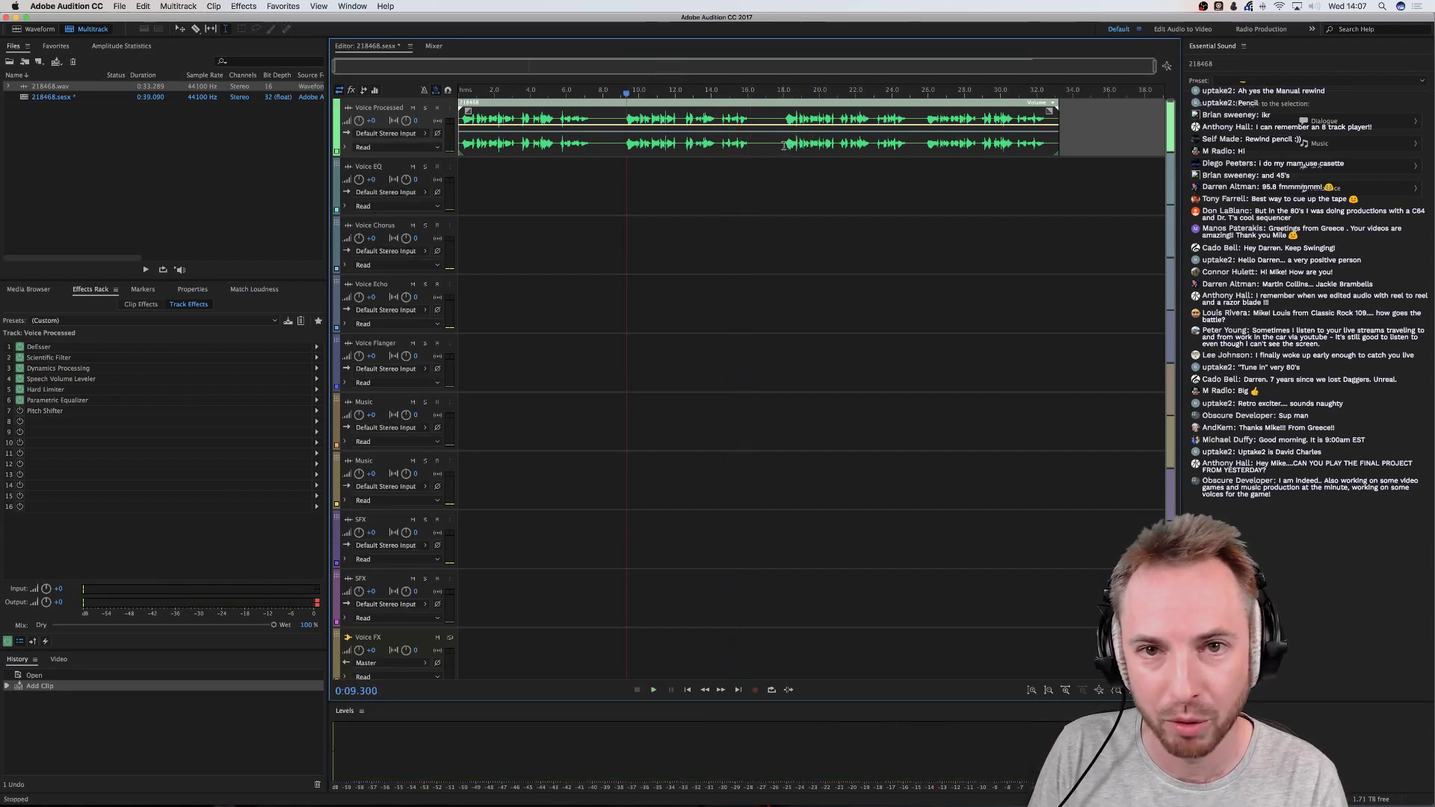
click(783, 146)
key(space)
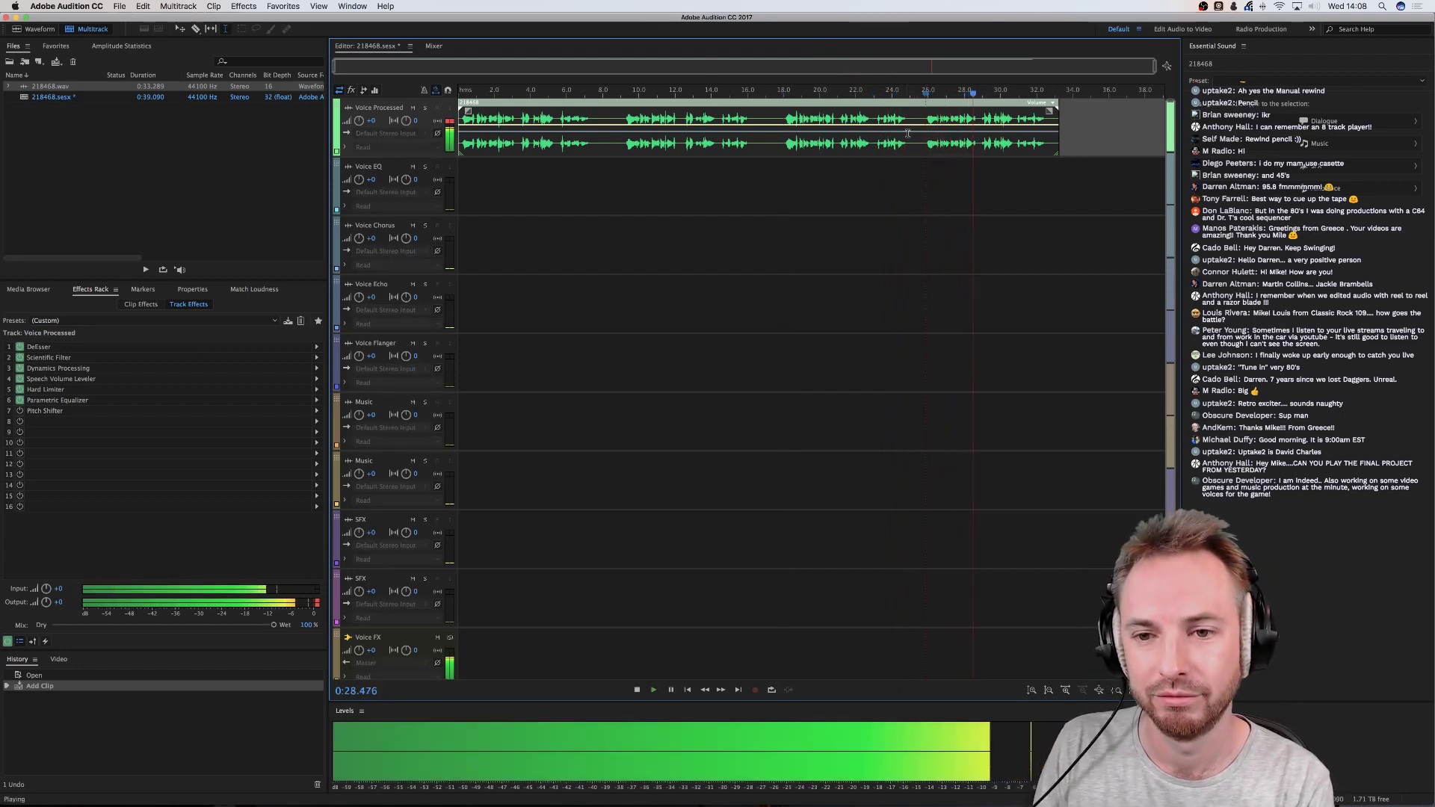
Delete everything except the third take, about 18 to 25 s, and move the remaining clip to about 0.8 s on the Voice Processed track
drag(907, 149, 1089, 144)
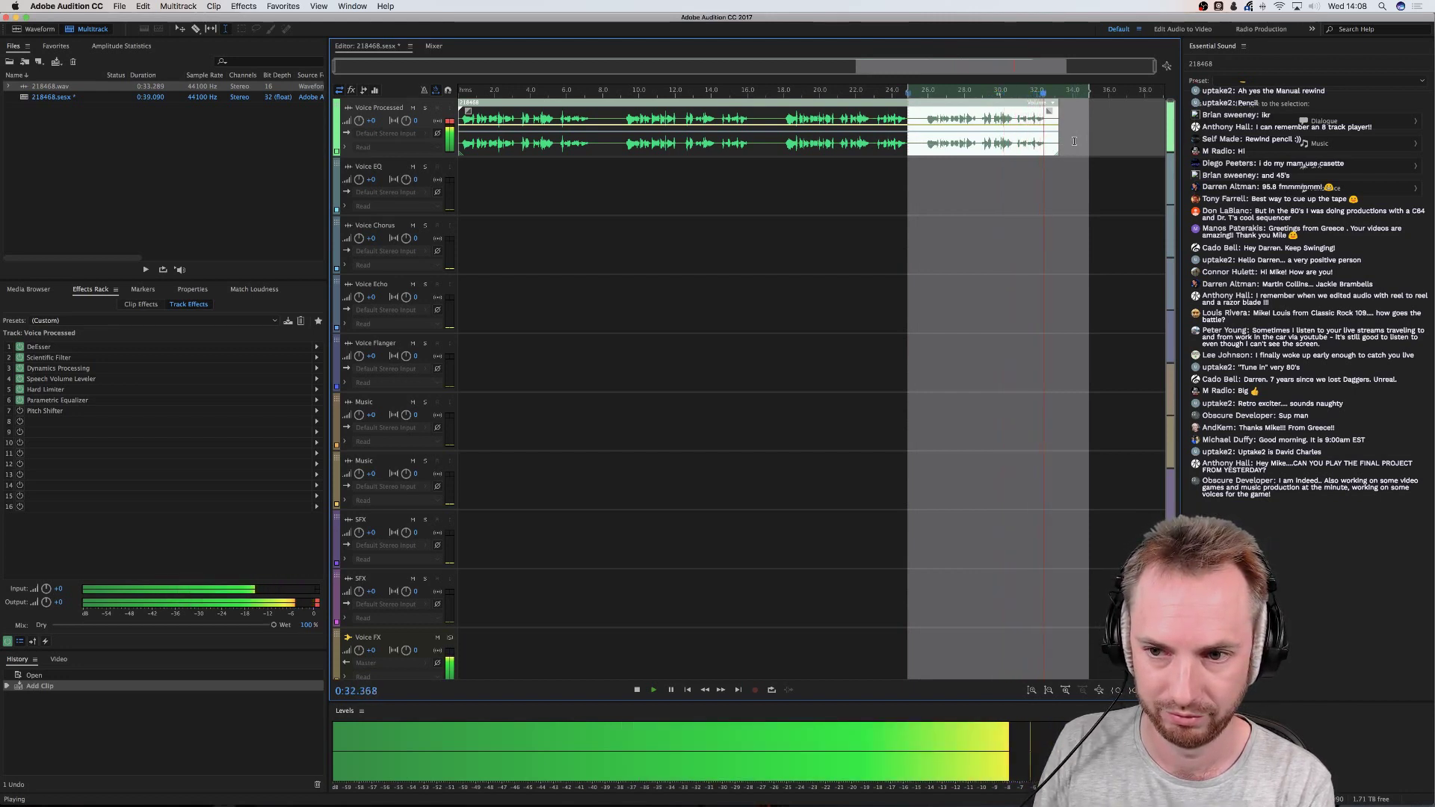
key(Delete)
click(784, 145)
drag(784, 144, 460, 144)
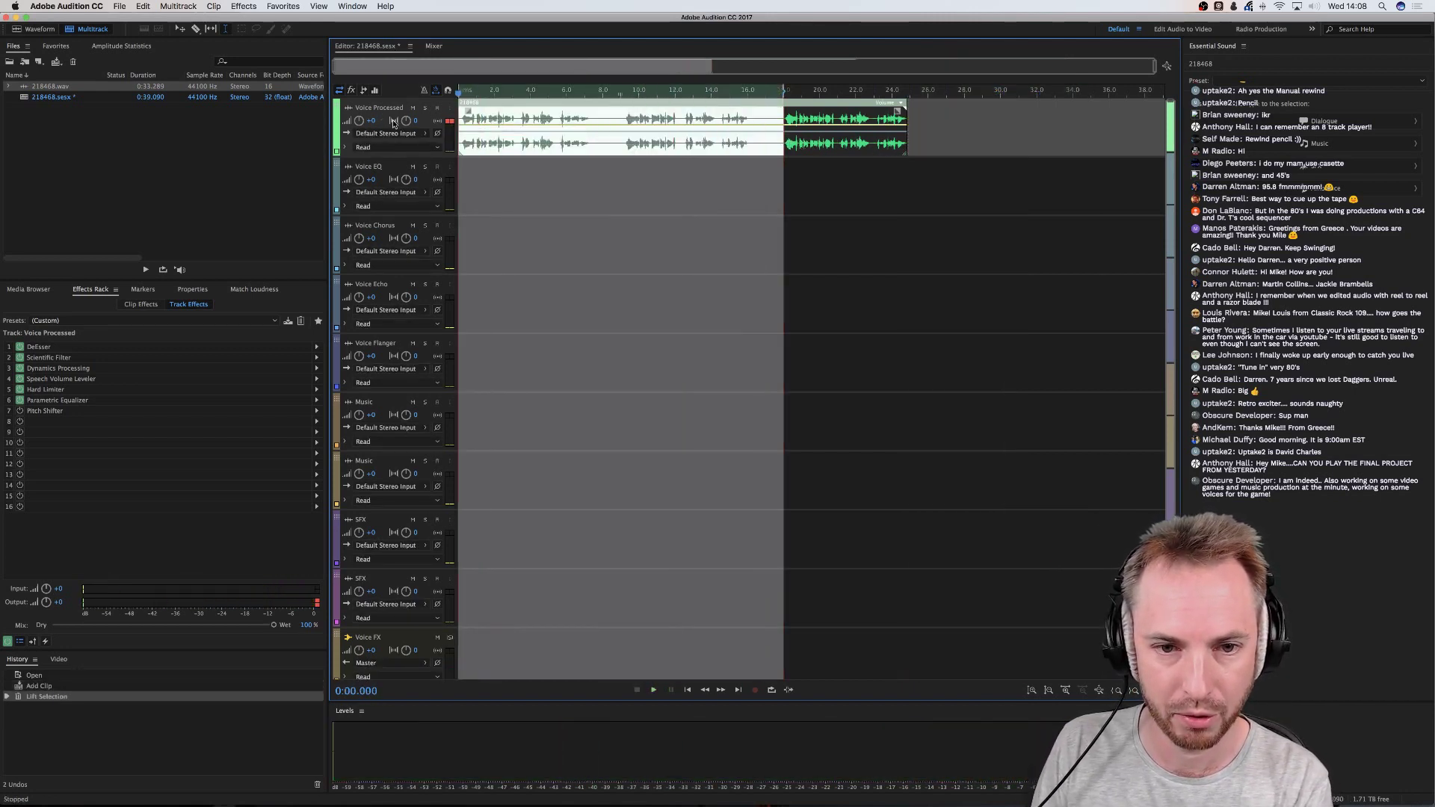
key(Delete)
drag(813, 144, 506, 151)
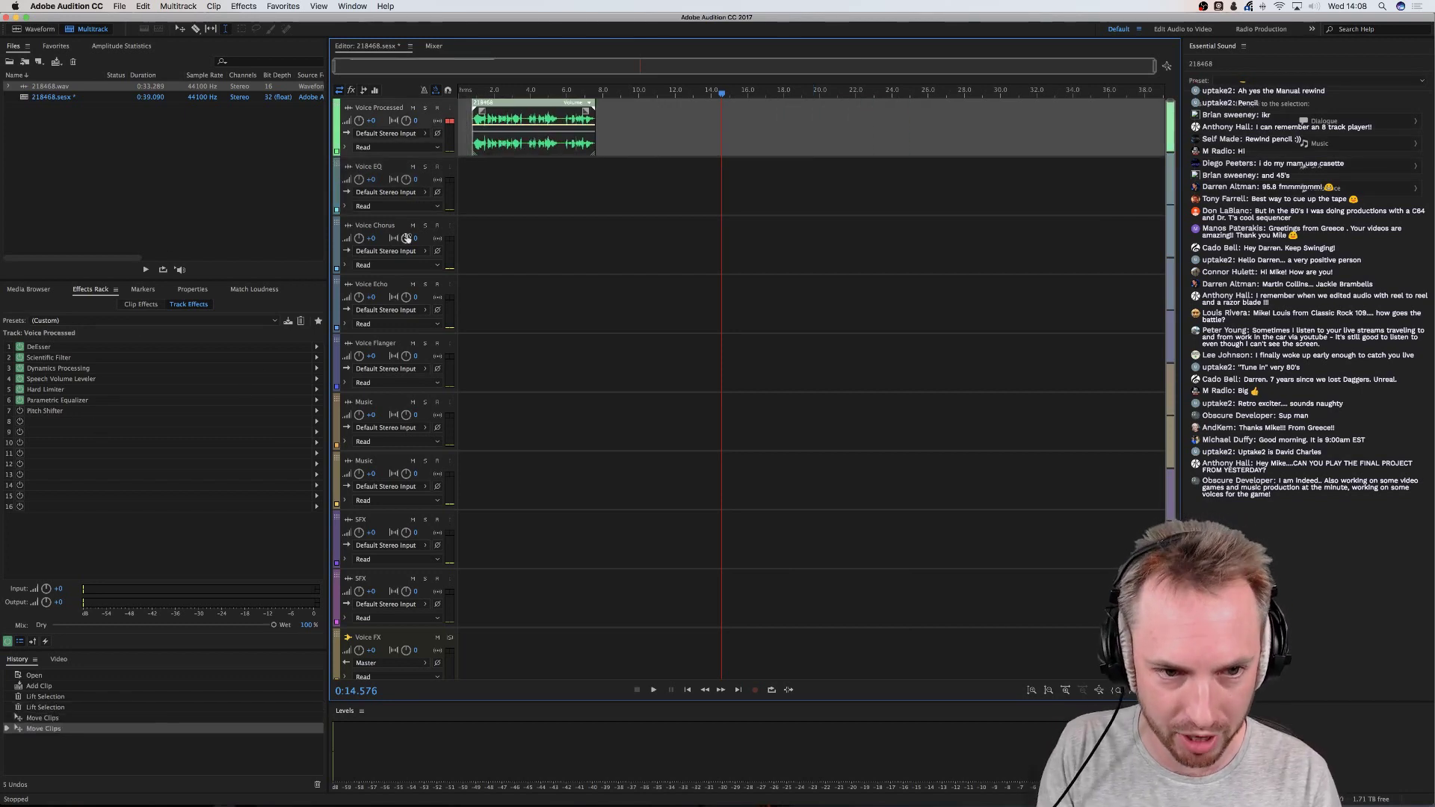
scroll(471, 93, up, 5)
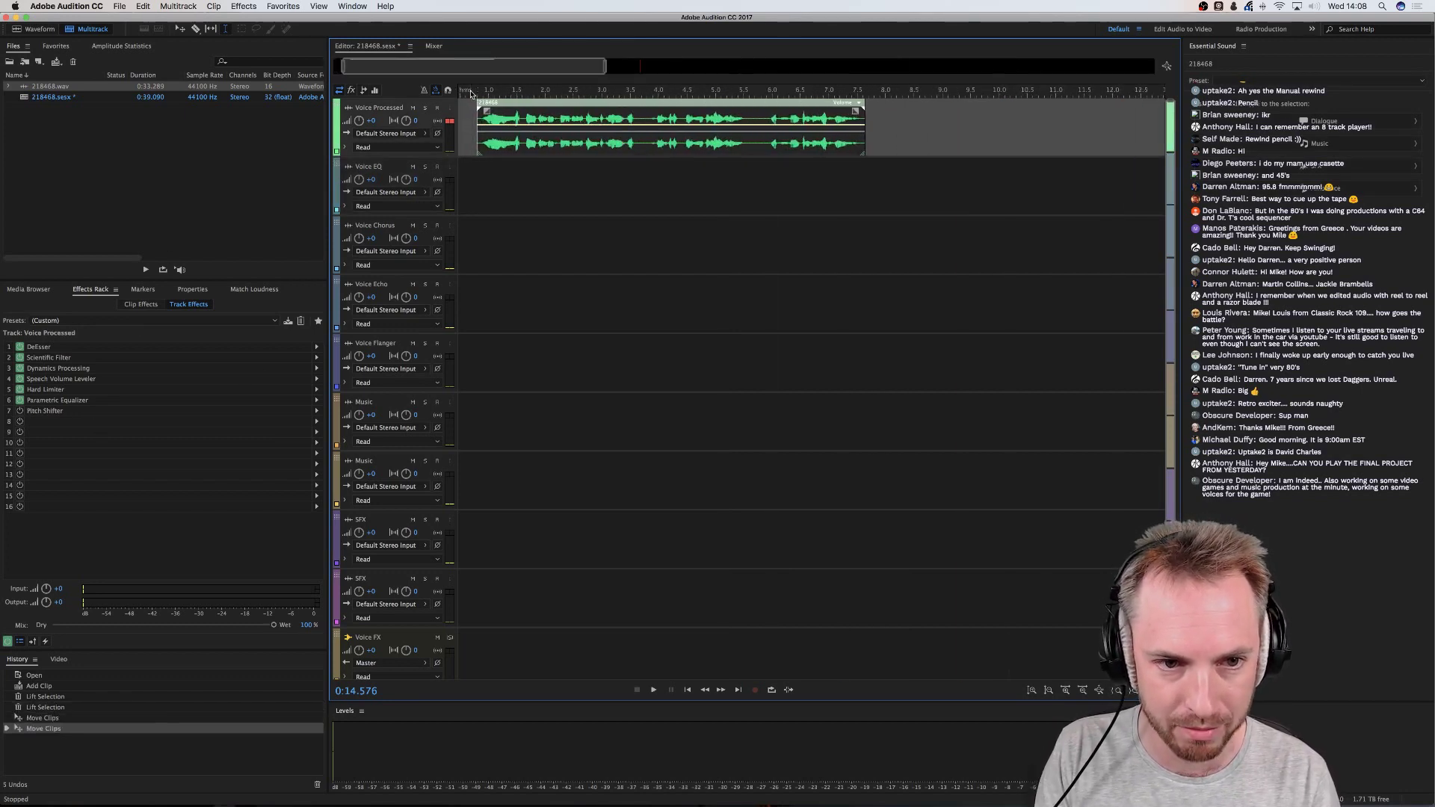
Review the track effects loaded on the Voice Processed and Voice FX tracks
click(503, 149)
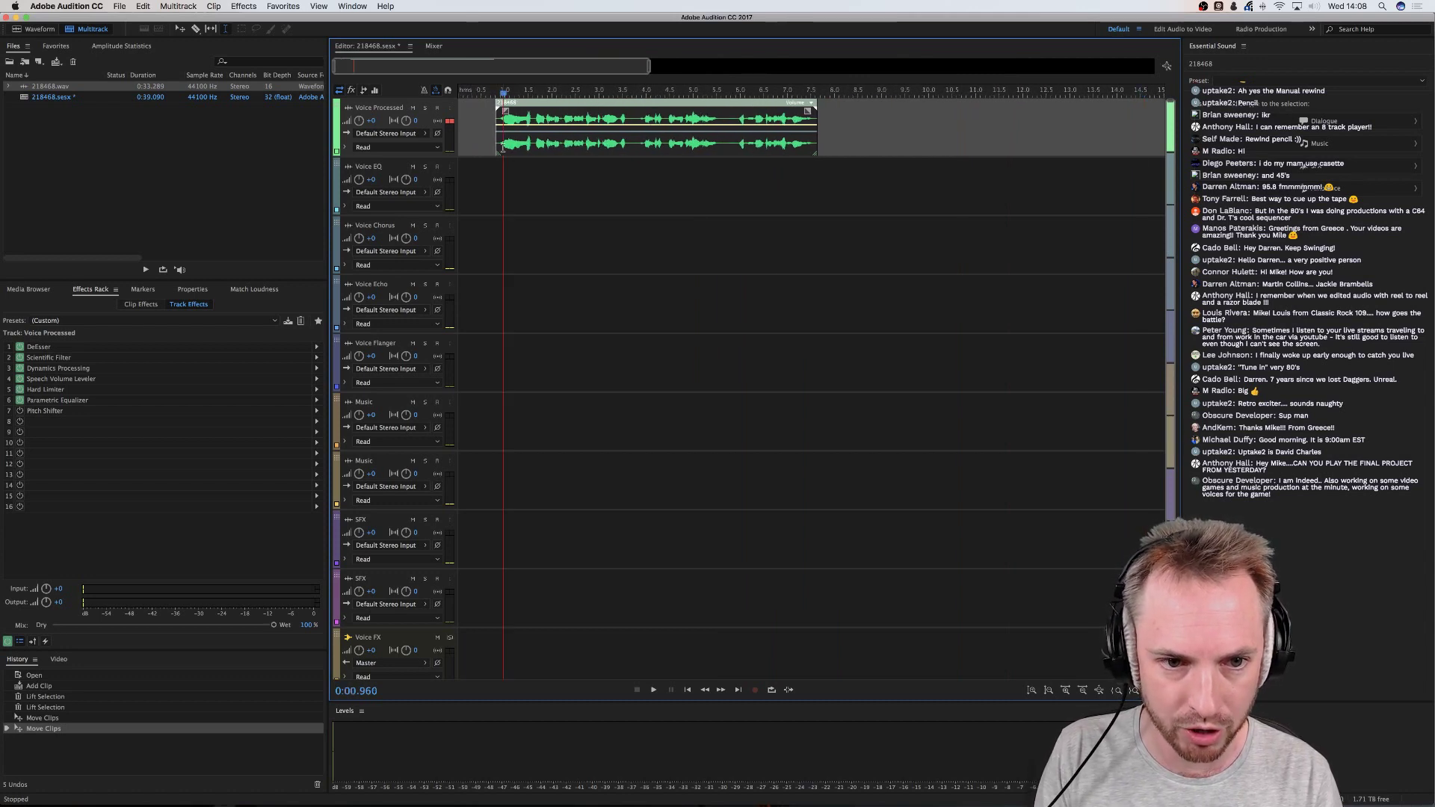
click(500, 146)
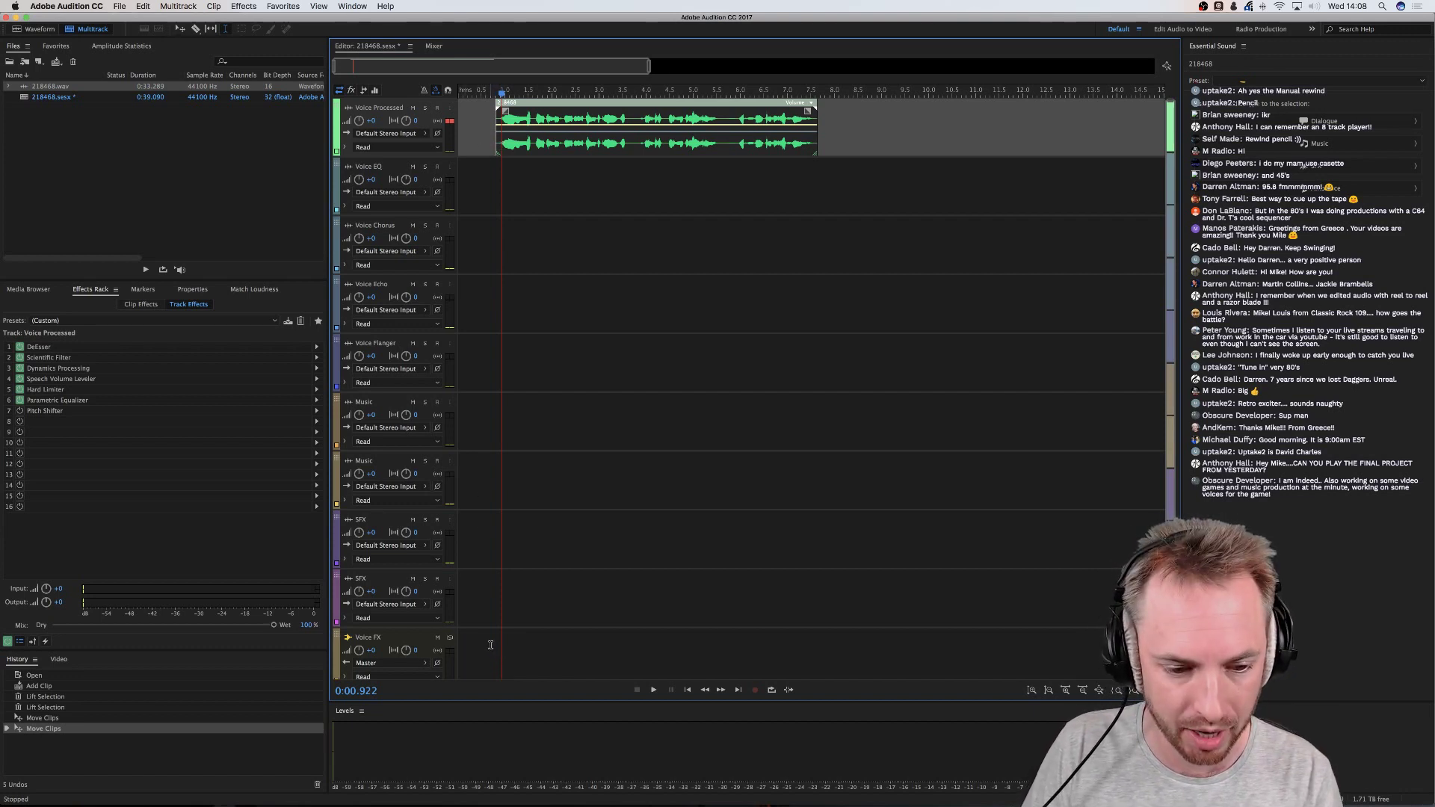
click(491, 644)
click(20, 358)
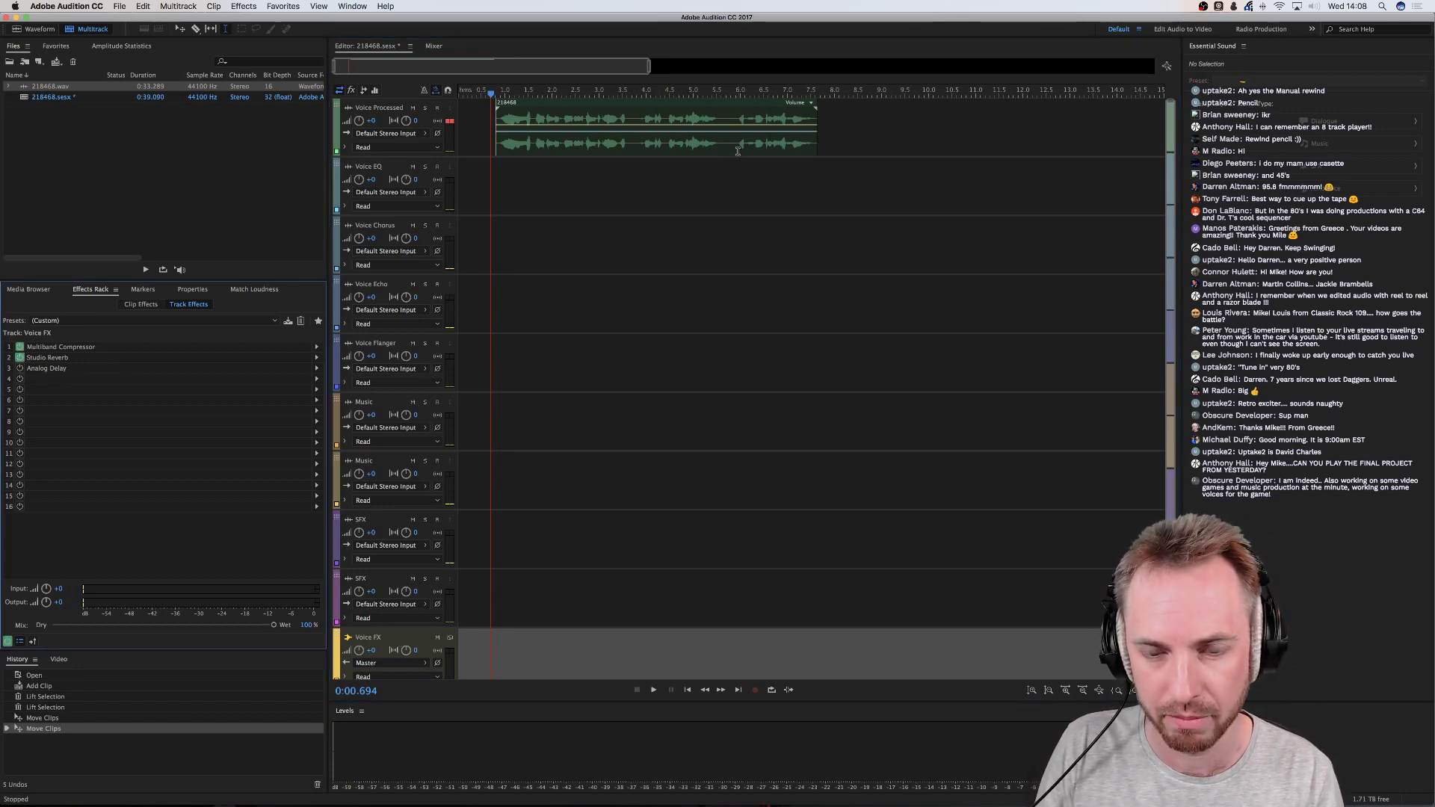
click(737, 151)
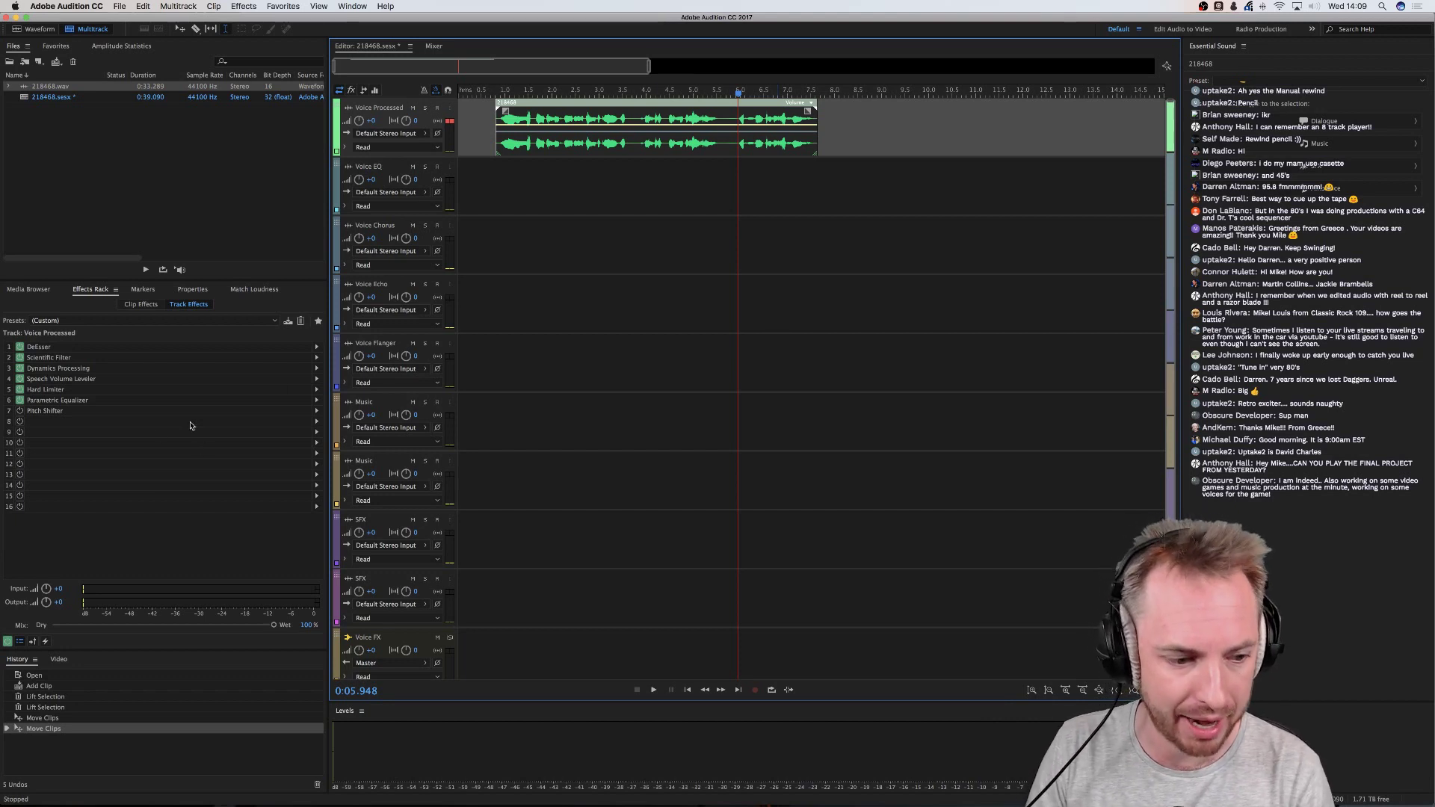
click(514, 639)
click(499, 645)
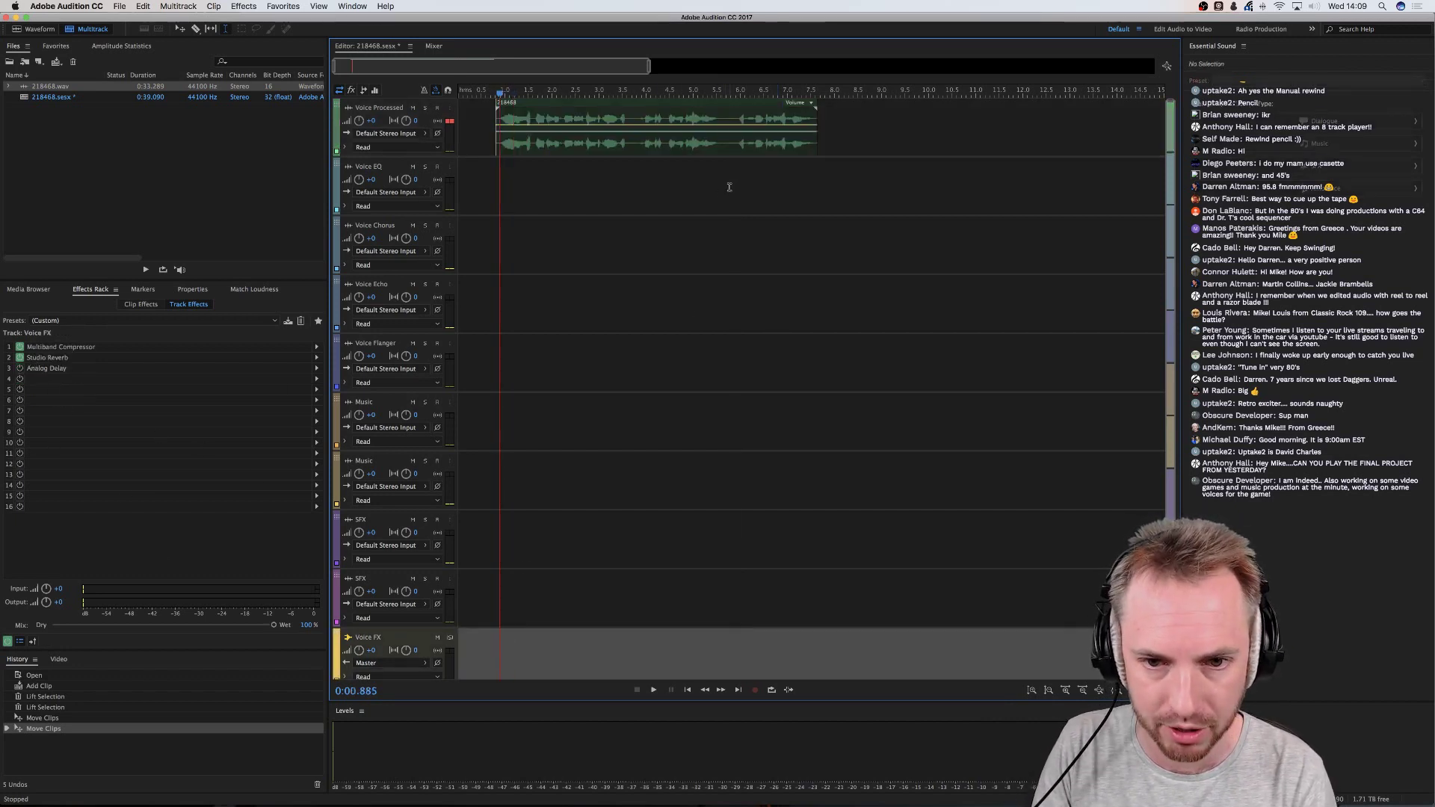
Play the closing phrase of the voice clip from about 5.8 s and place the playhead just before it
click(730, 187)
key(space)
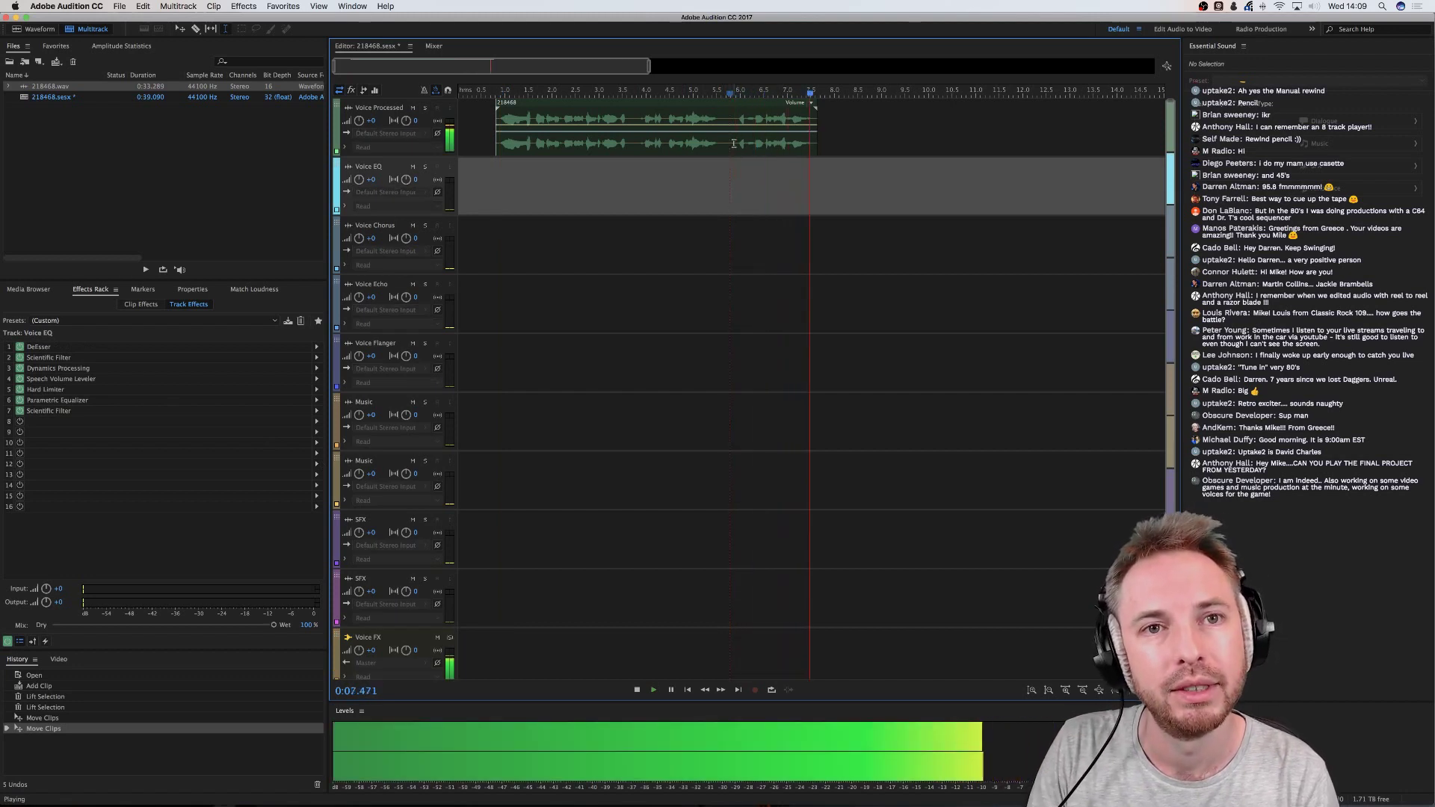
key(space)
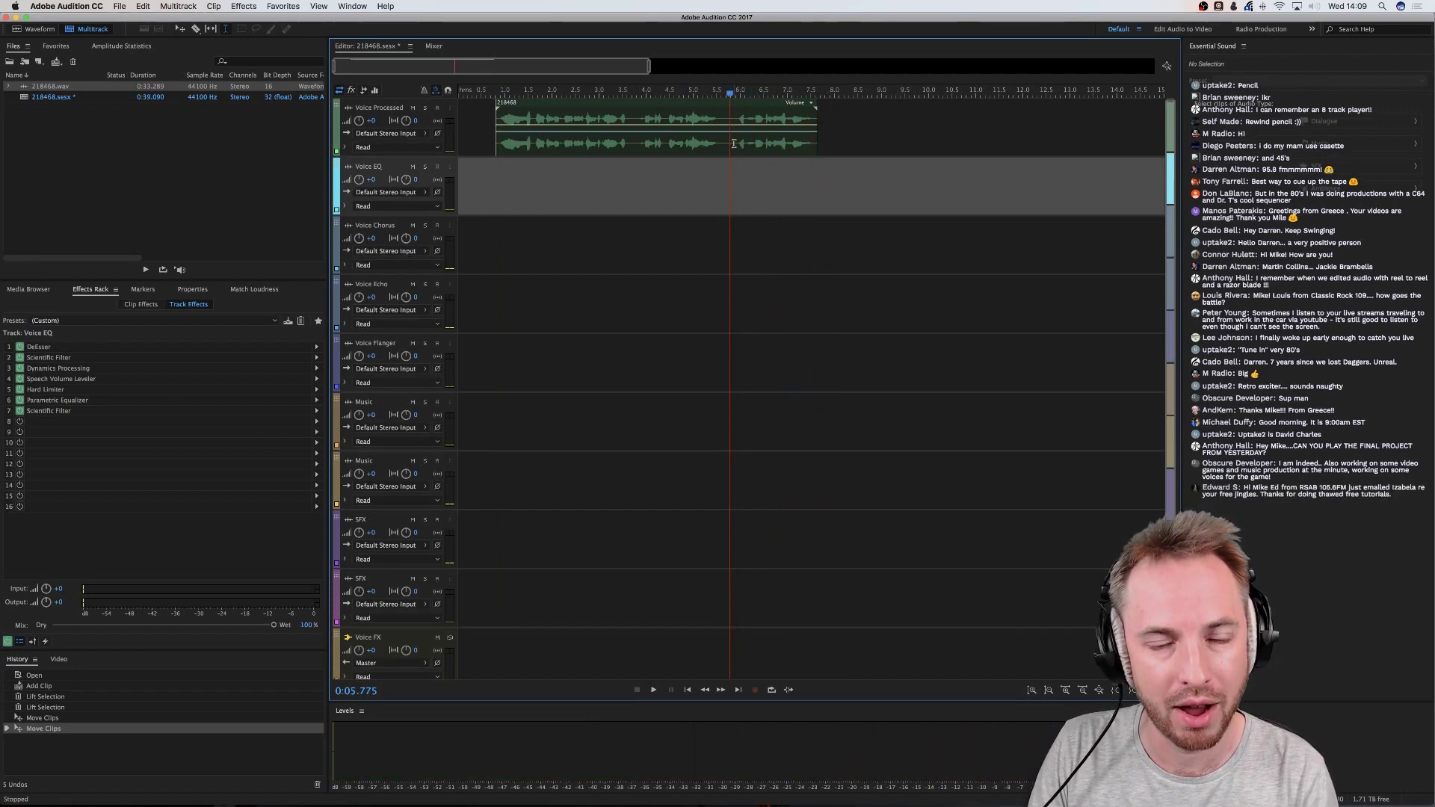
click(738, 143)
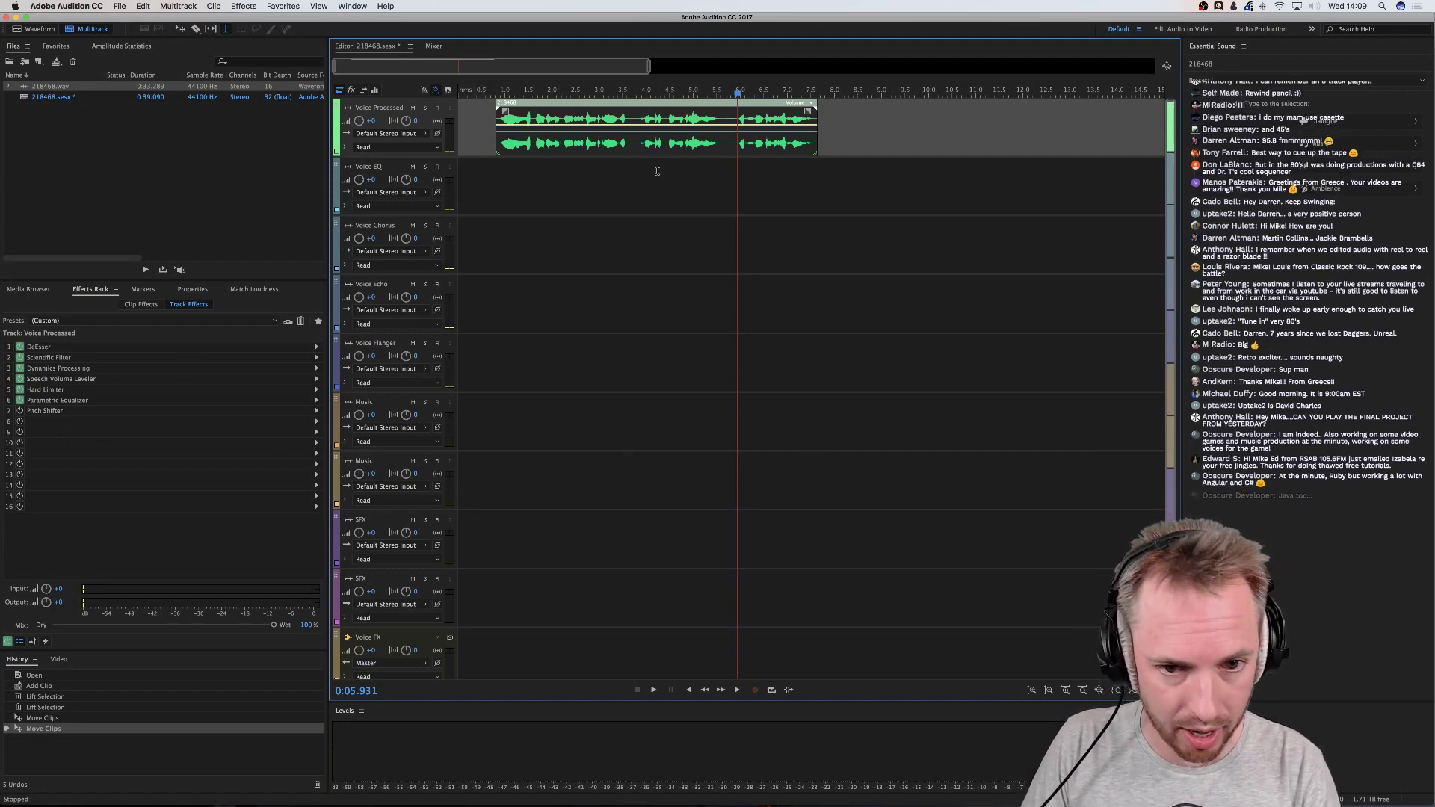
Turn off Studio Reverb on the Voice FX track and add the Reverb effect in slot 4 with its default preset
click(737, 649)
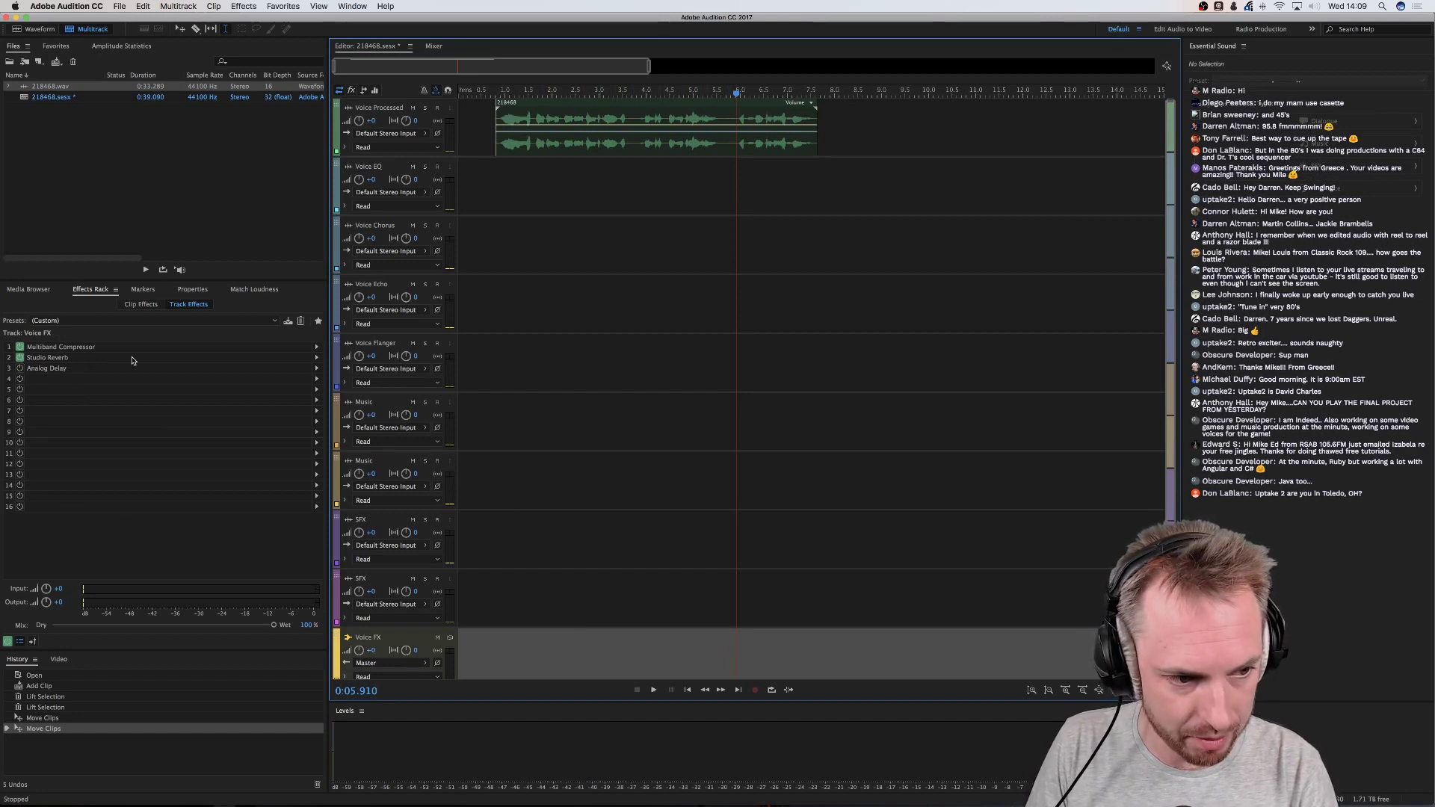
click(20, 358)
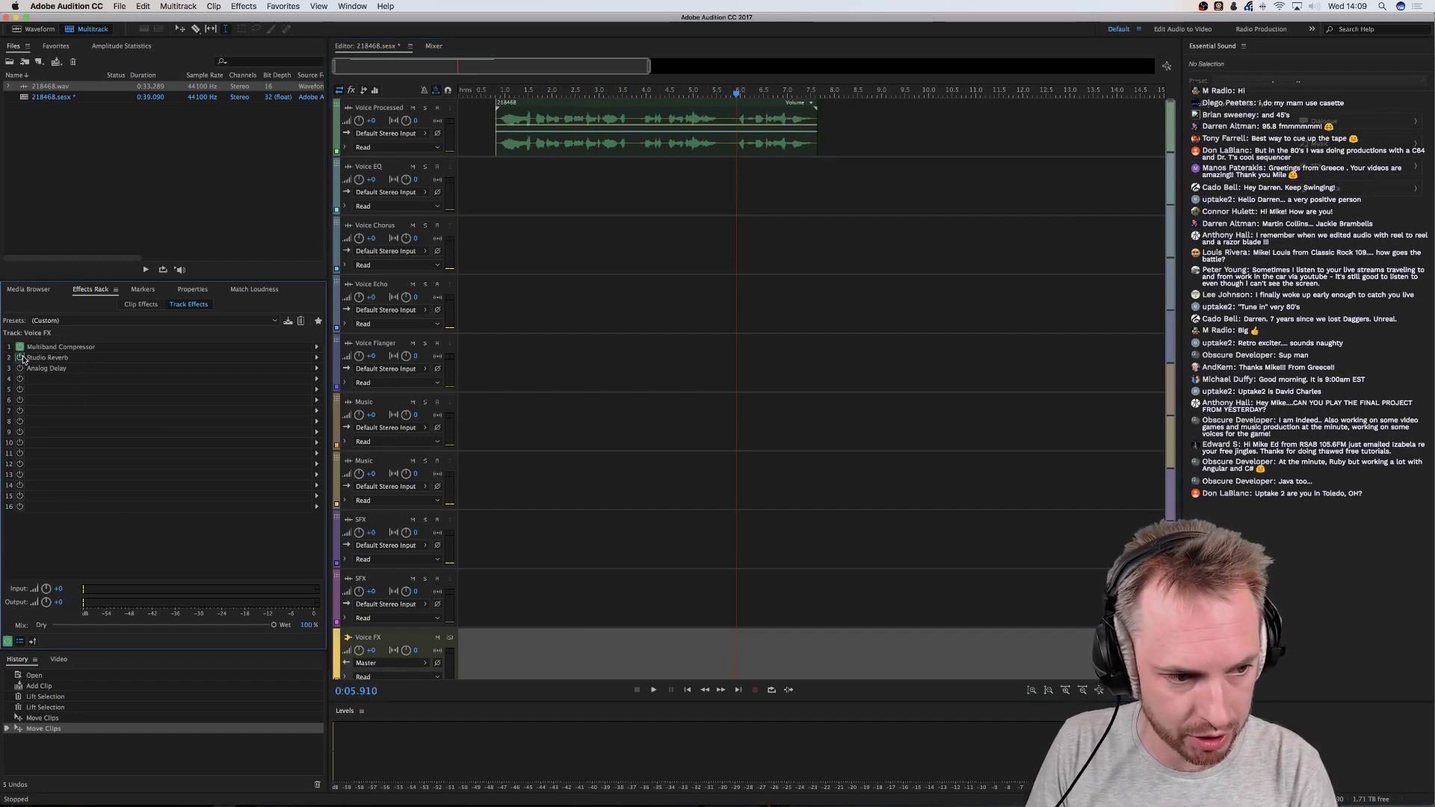
click(317, 379)
mouse_move(397, 474)
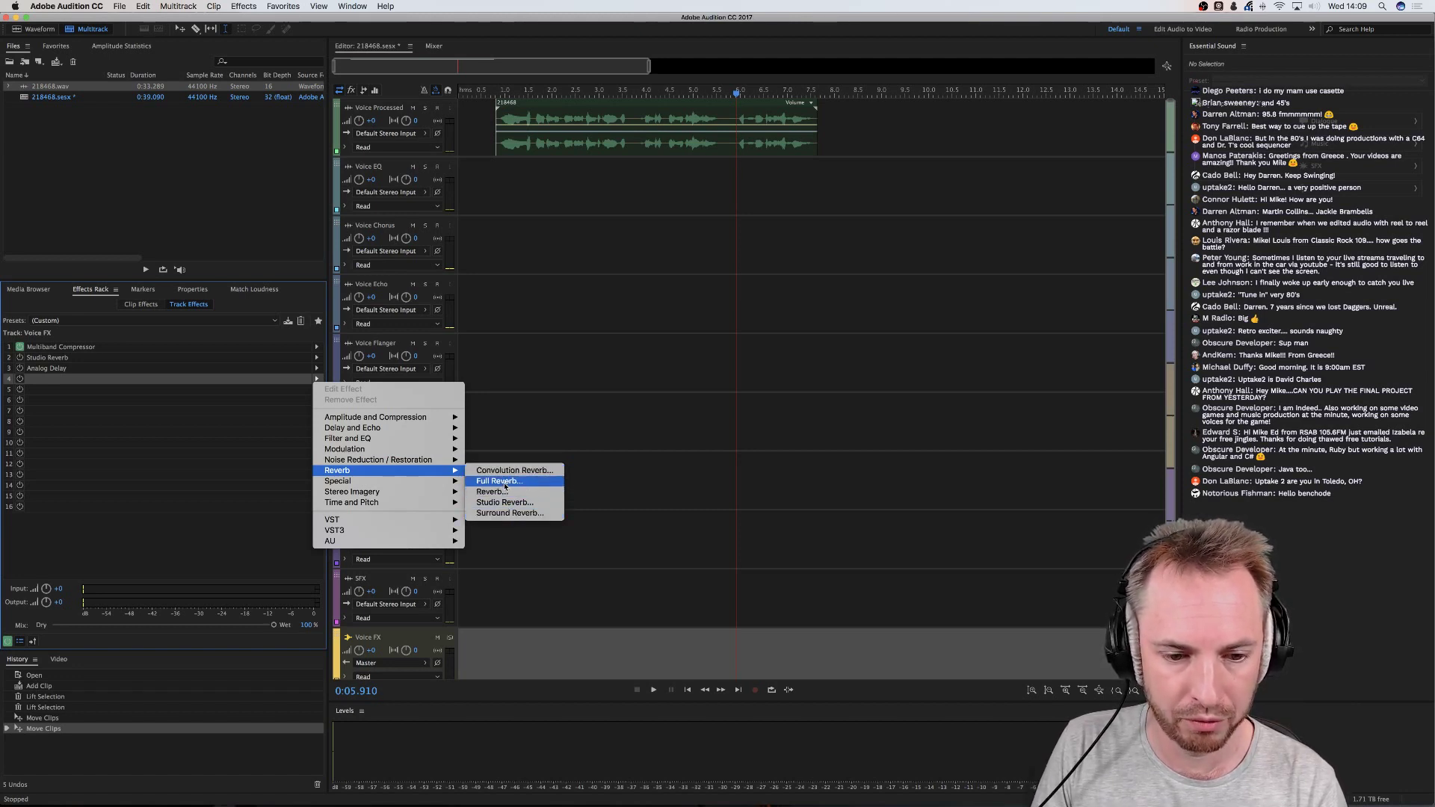
key(Escape)
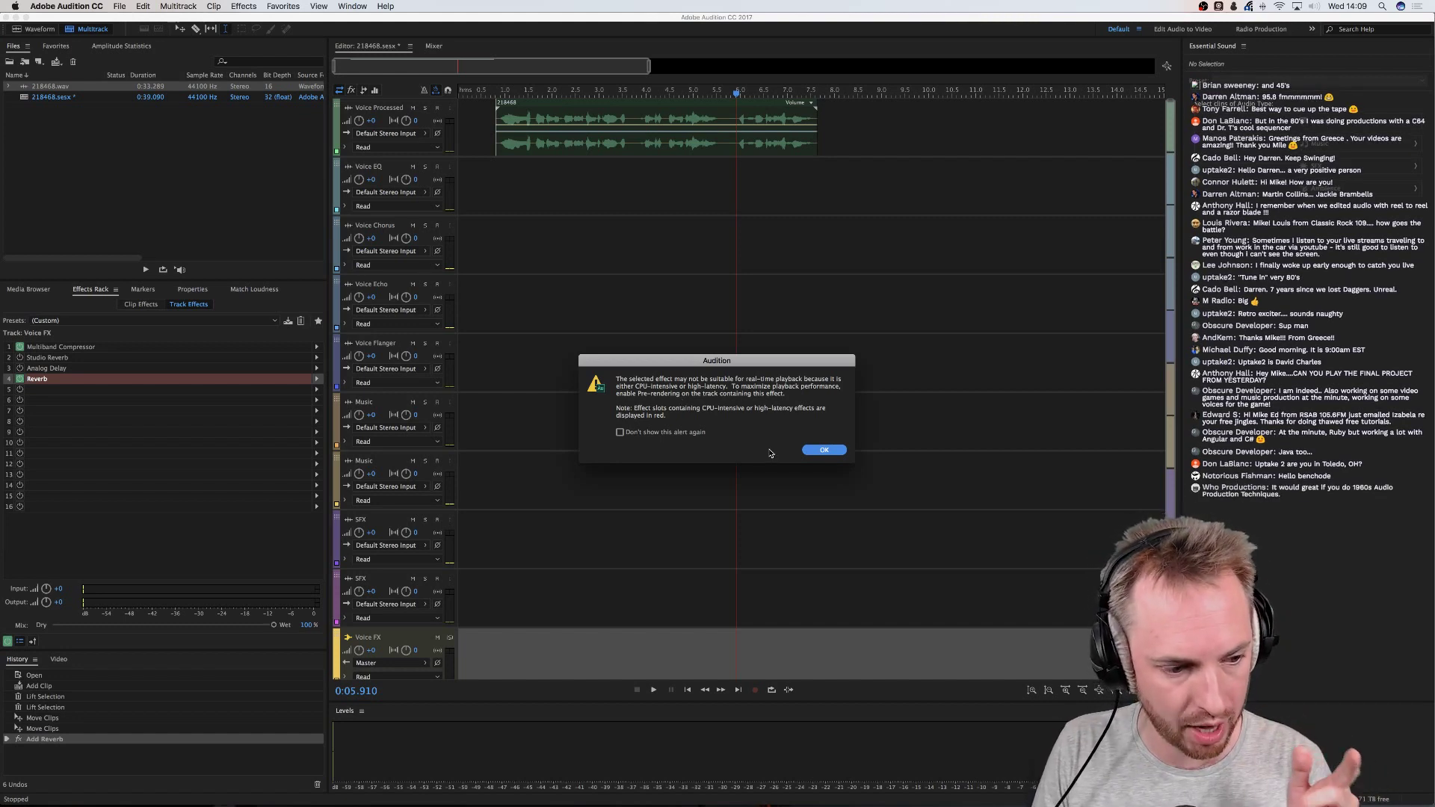
click(813, 451)
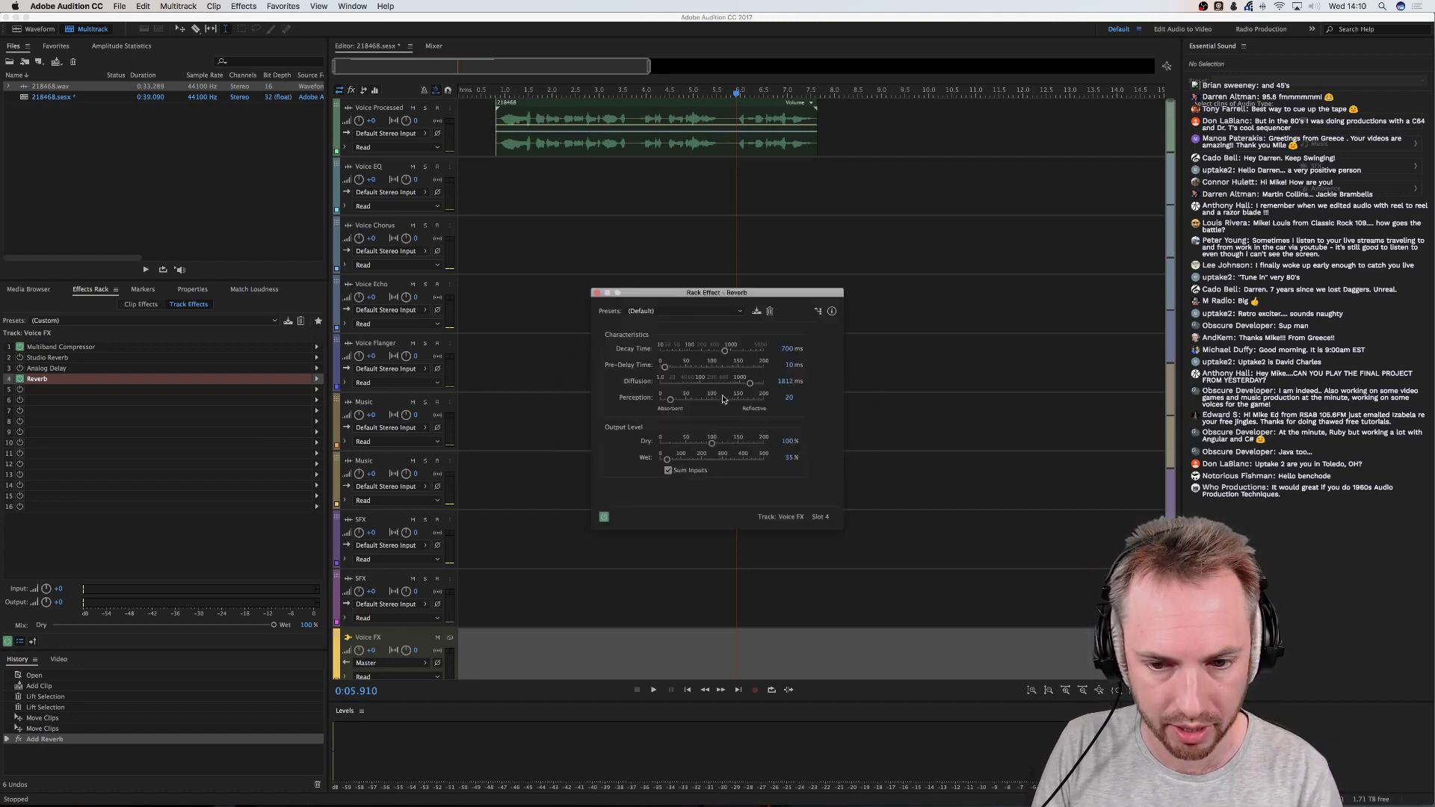
key(space)
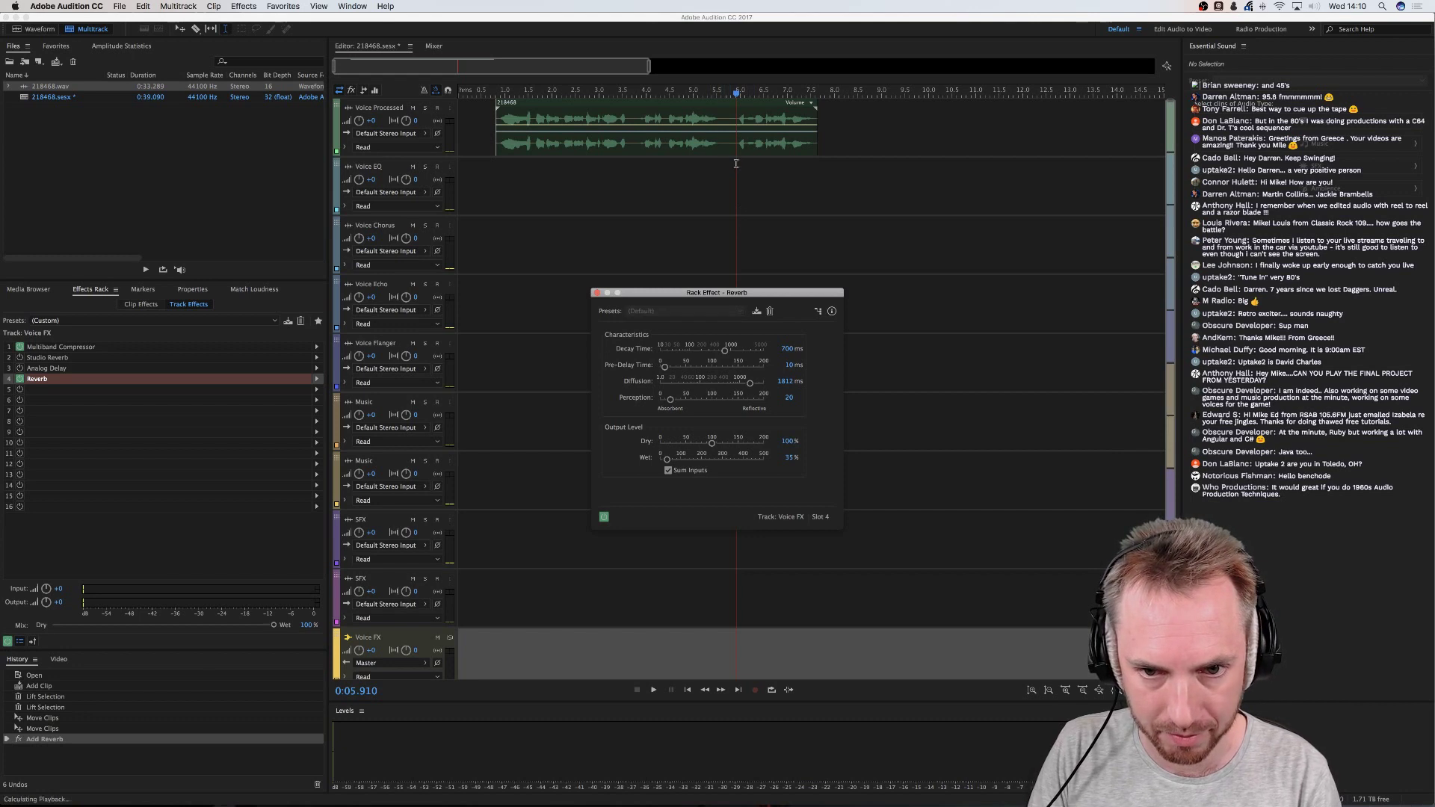
Replace the Reverb effect in slot 4 of the Voice FX track with Full Reverb, using the Church preset, and play the closing phrase
key(space)
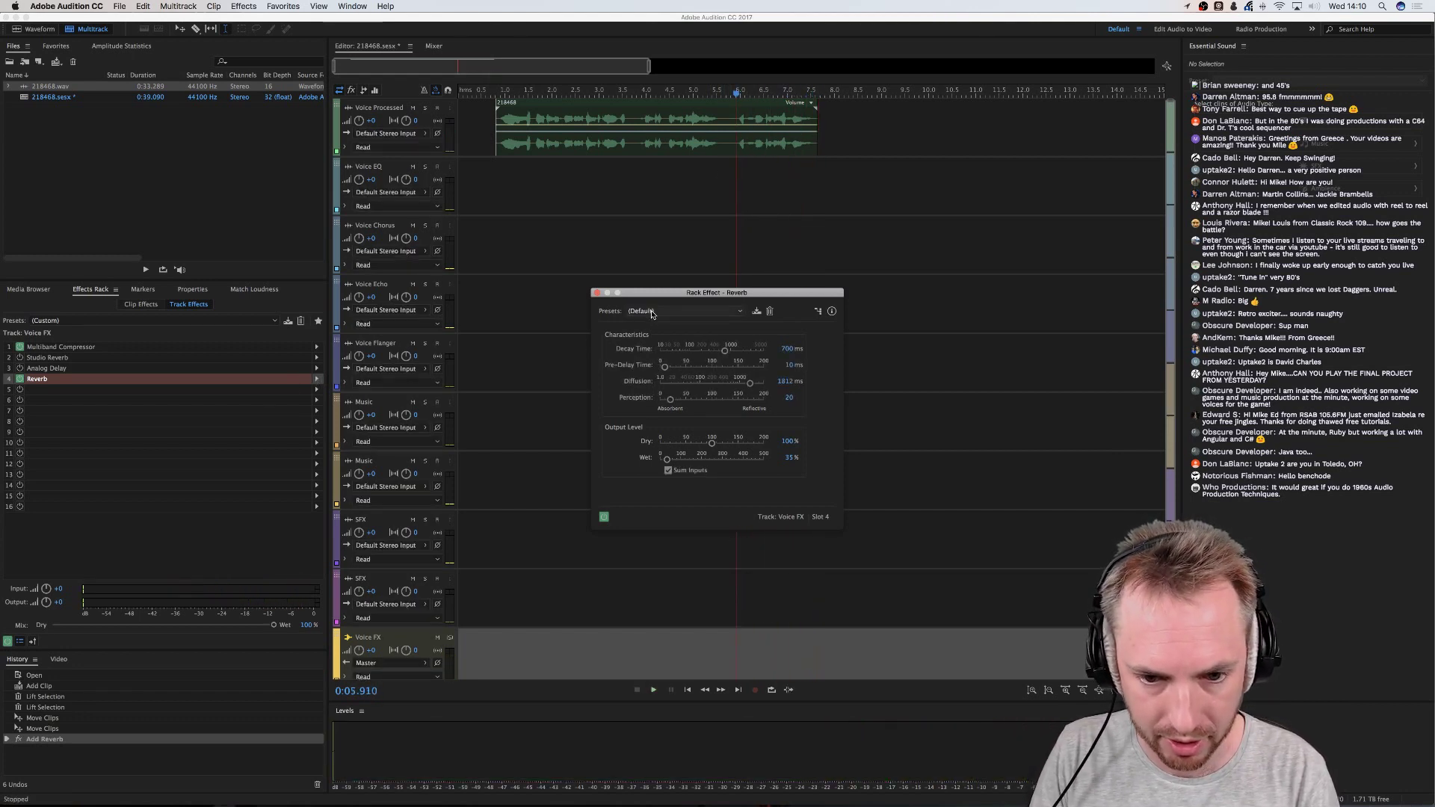
click(317, 379)
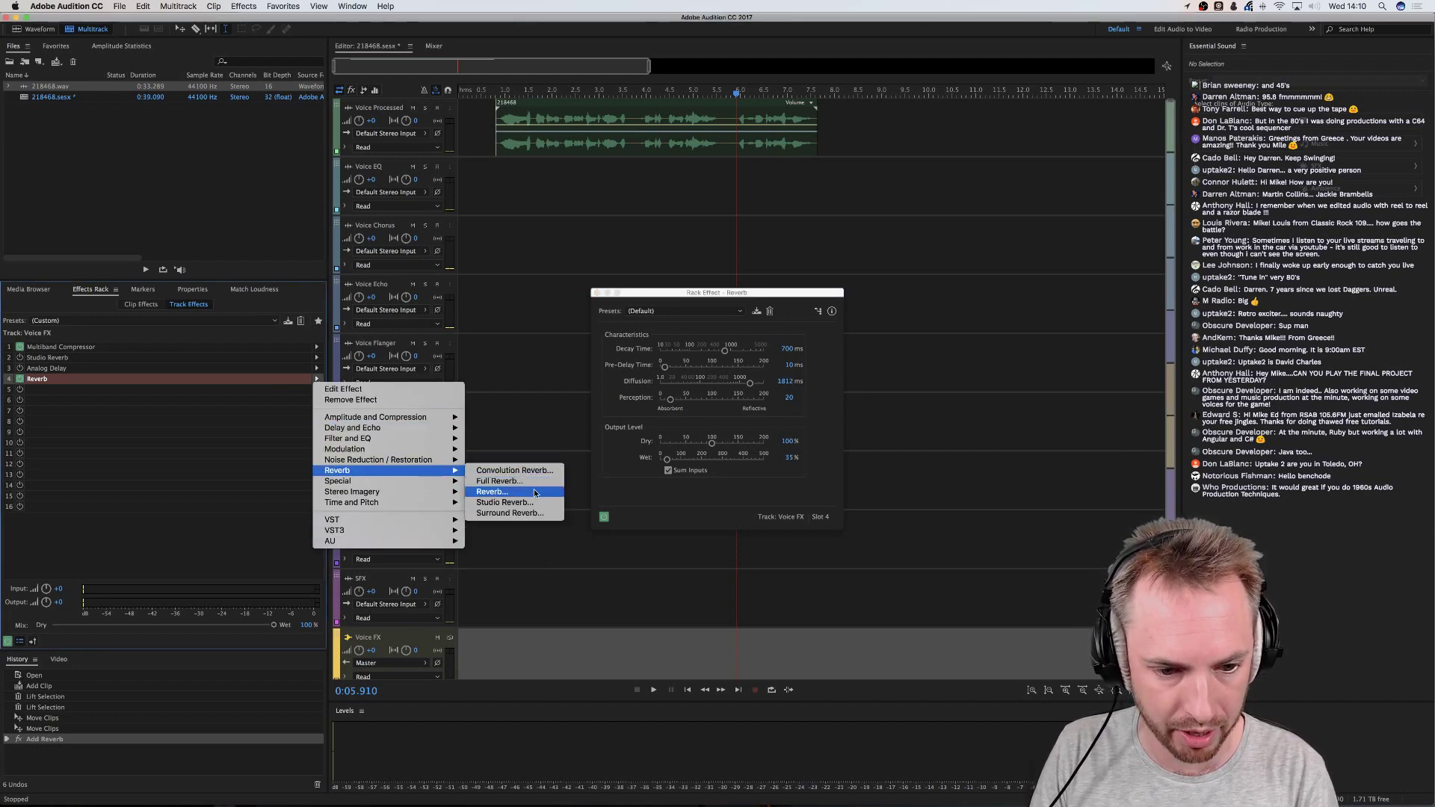
click(534, 487)
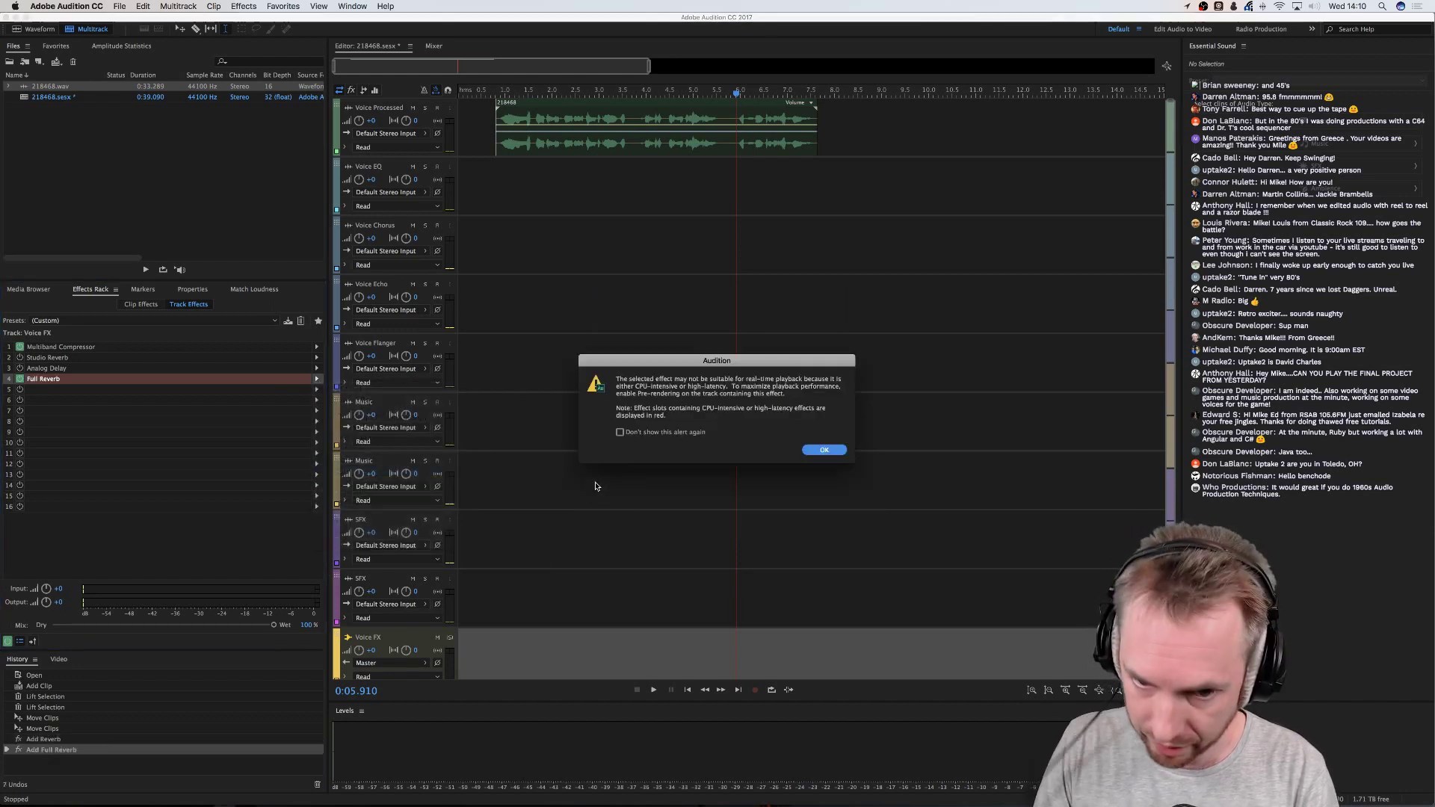
click(809, 449)
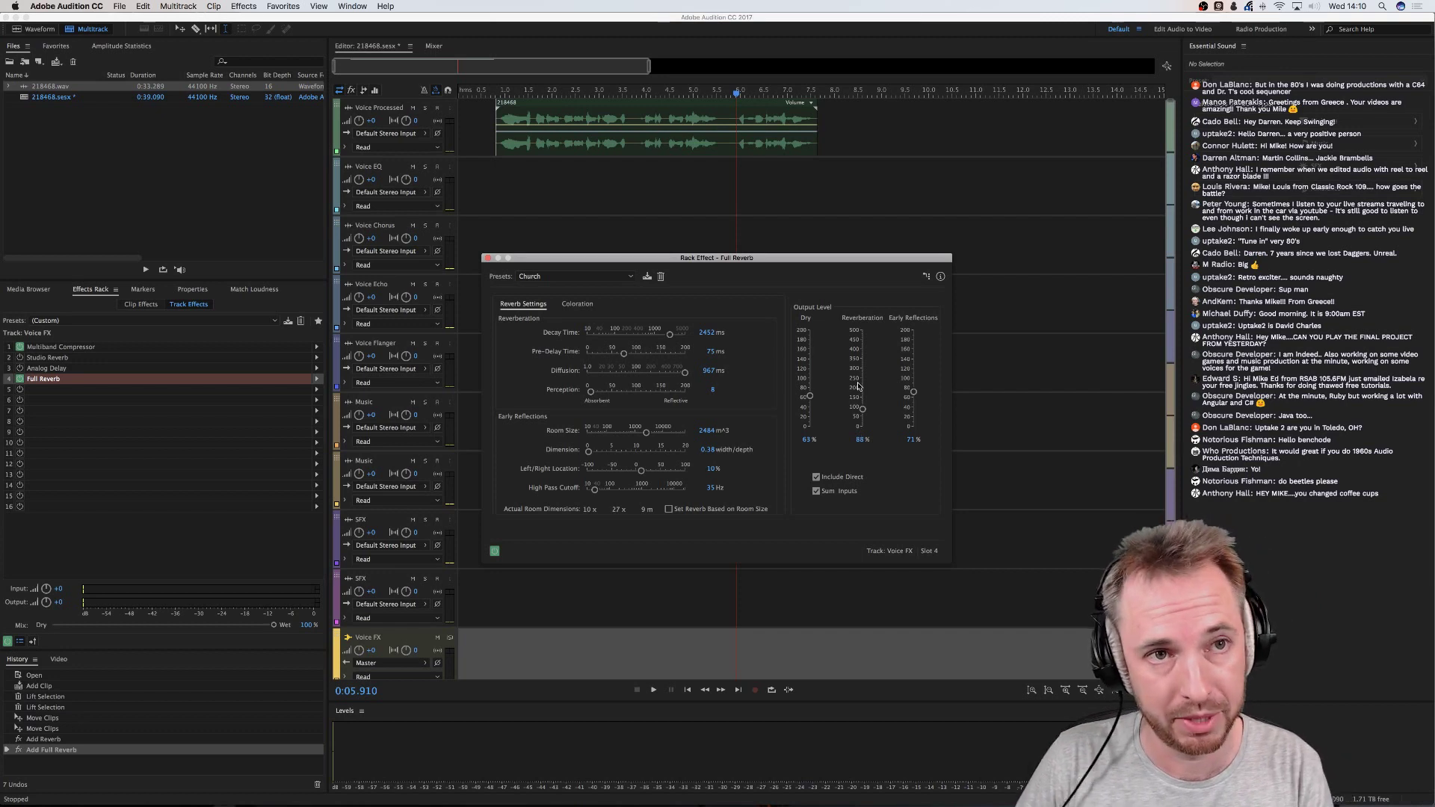
key(space)
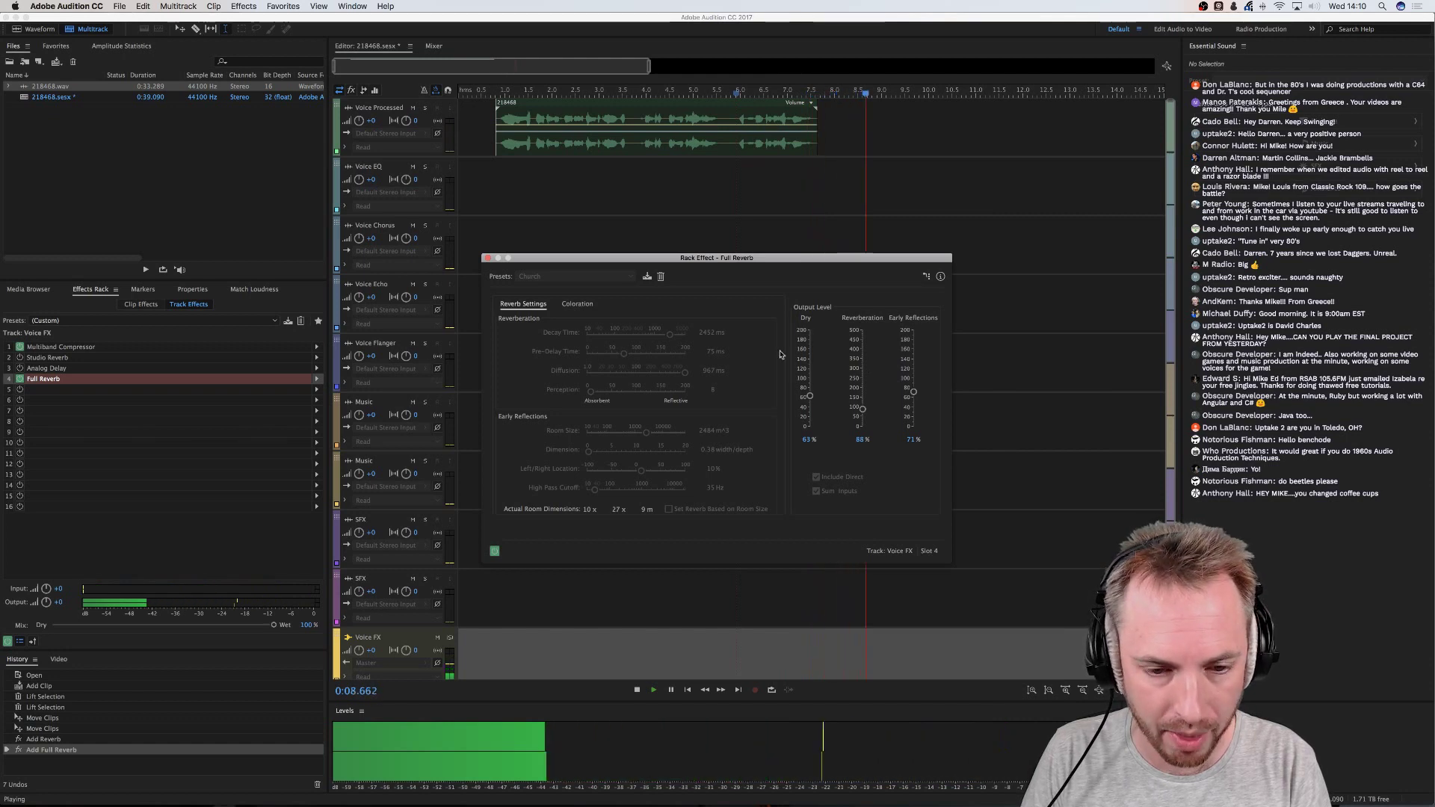
key(space)
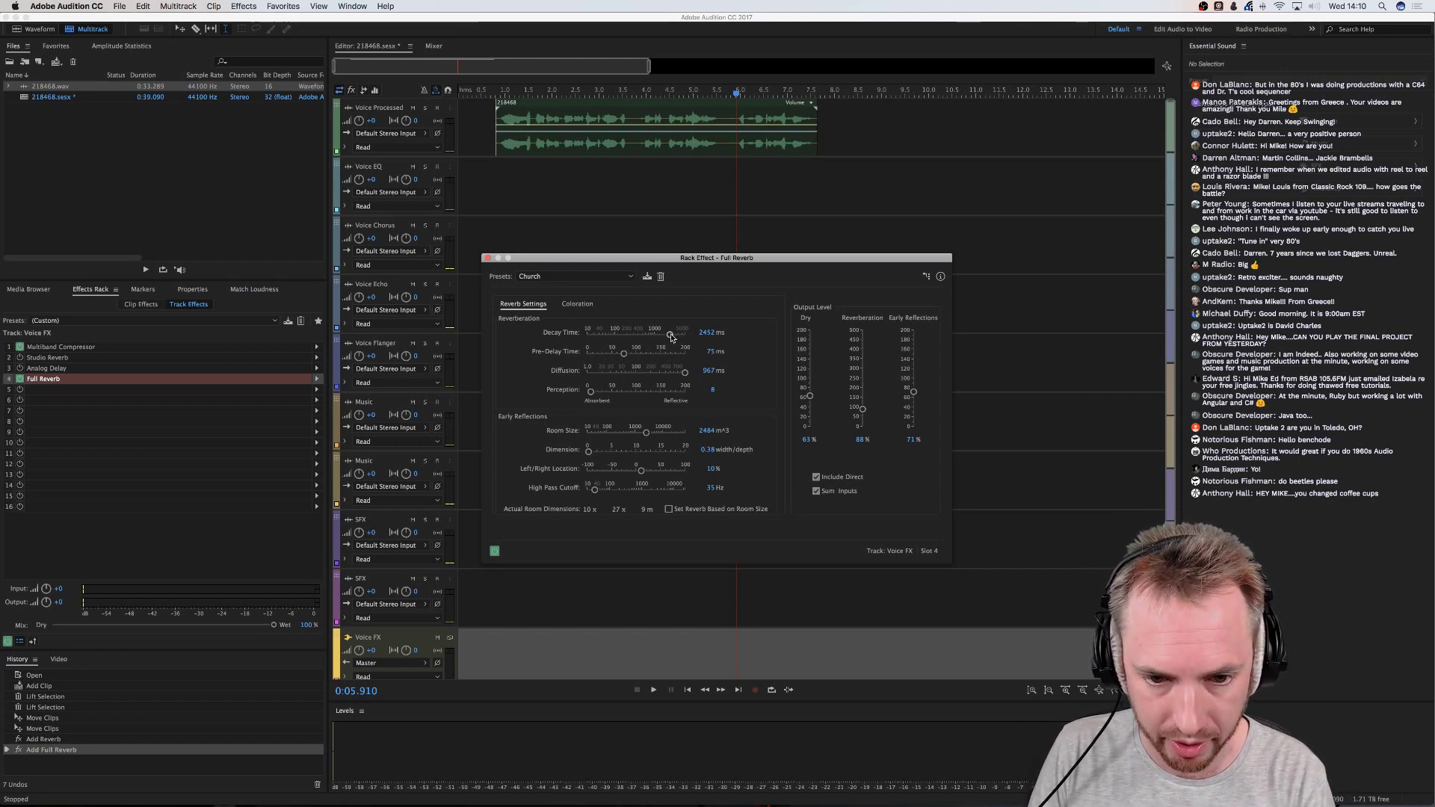
Compare Full Reverb decay times of 20 ms and 8000 ms by playing the closing phrase with each
drag(671, 337, 587, 334)
key(space)
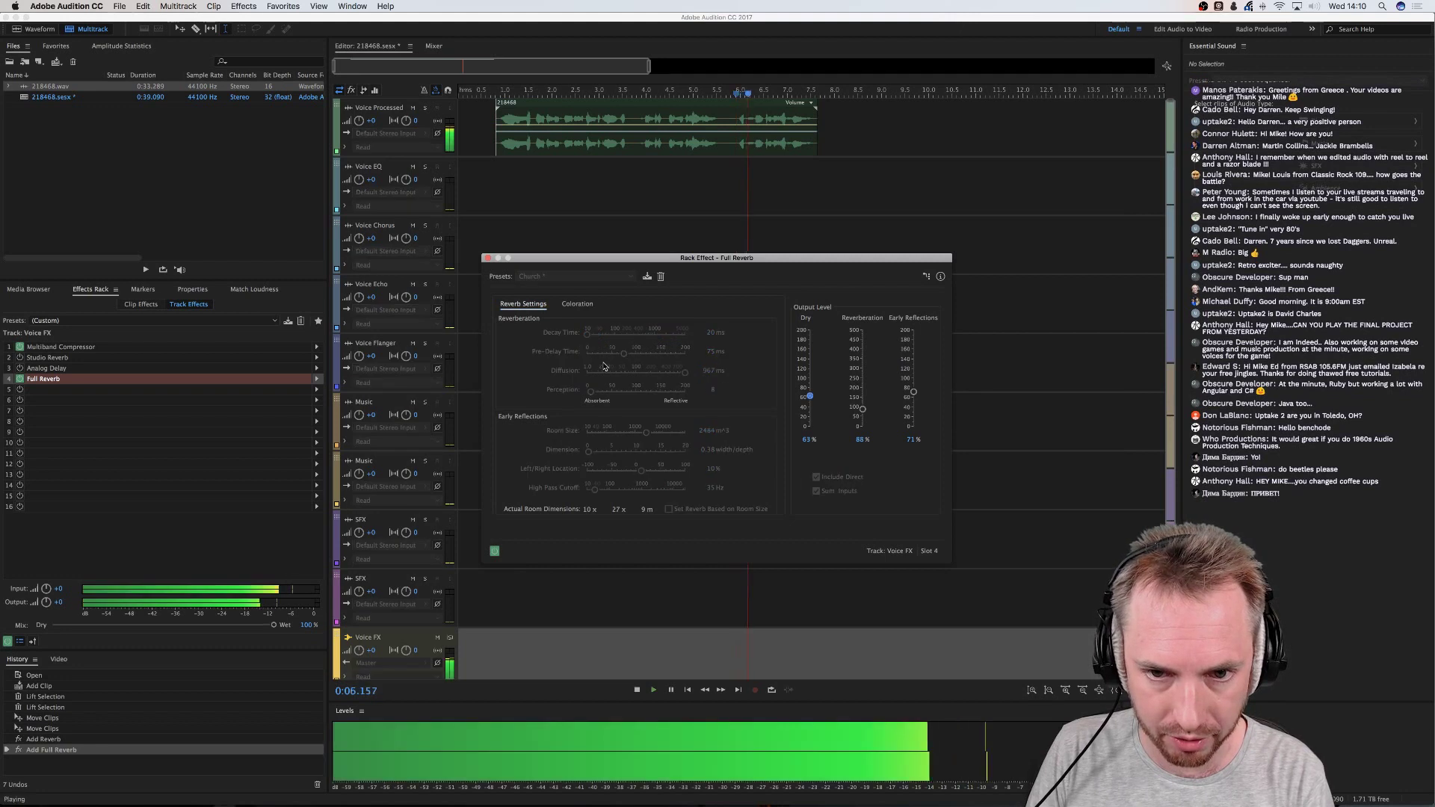
key(space)
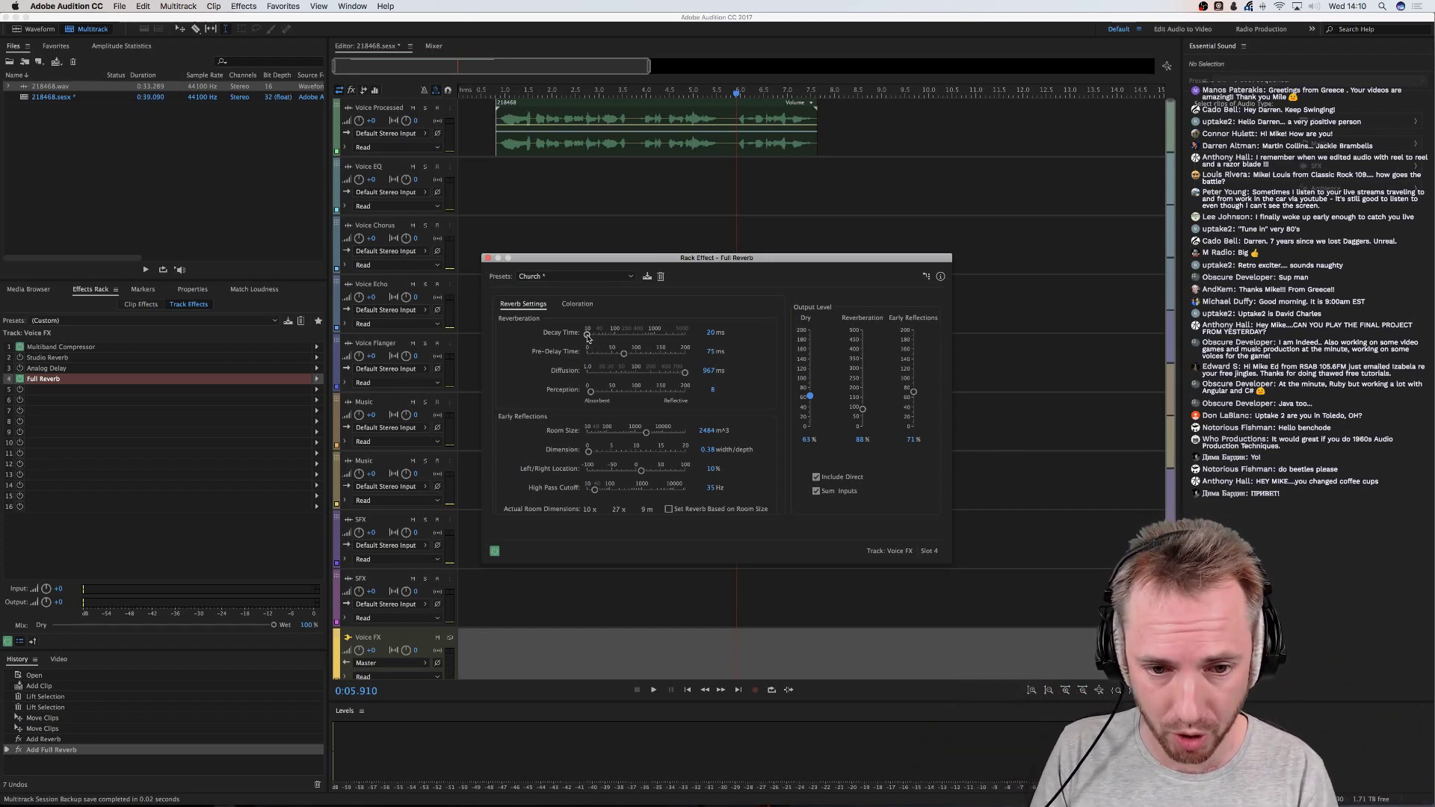
drag(588, 333, 738, 338)
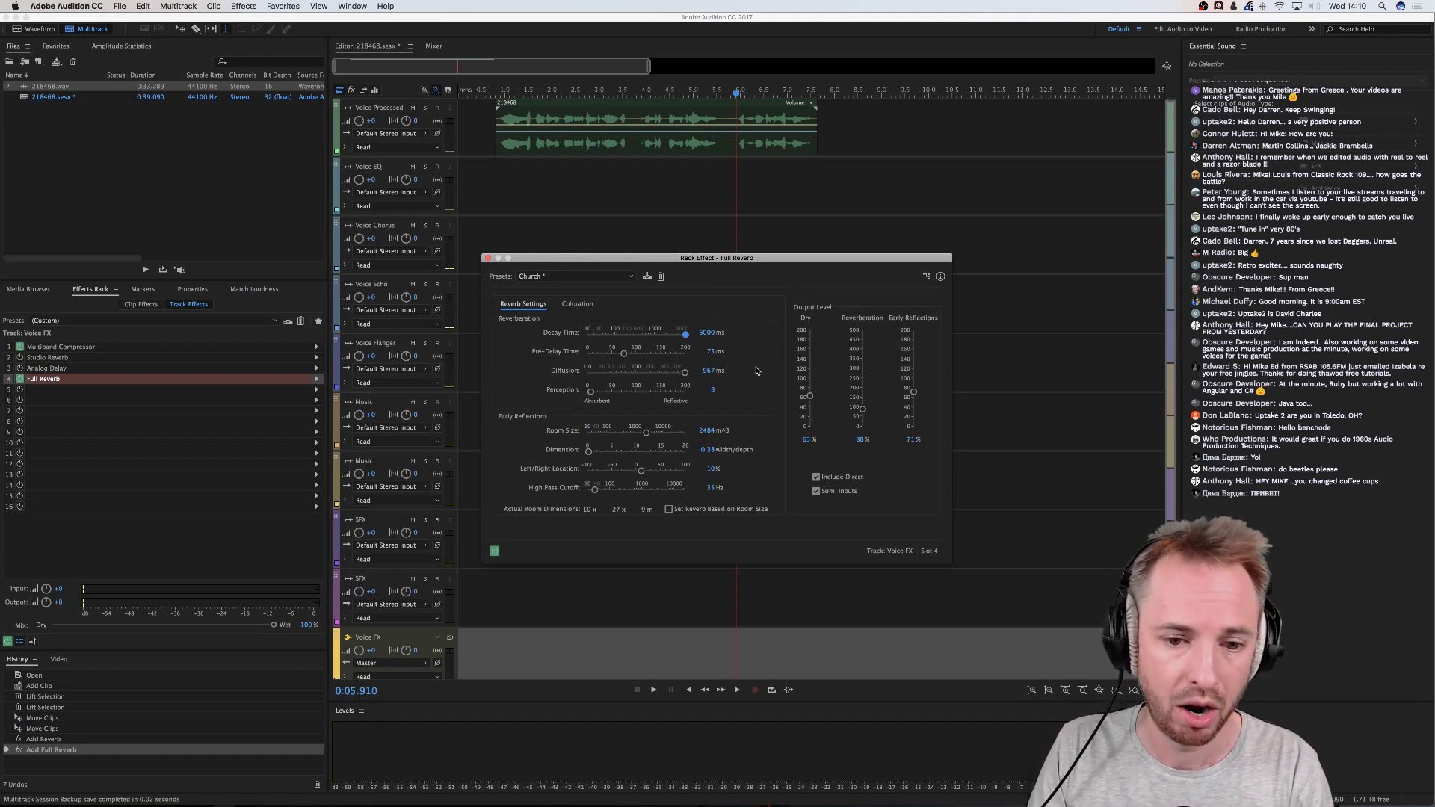
key(space)
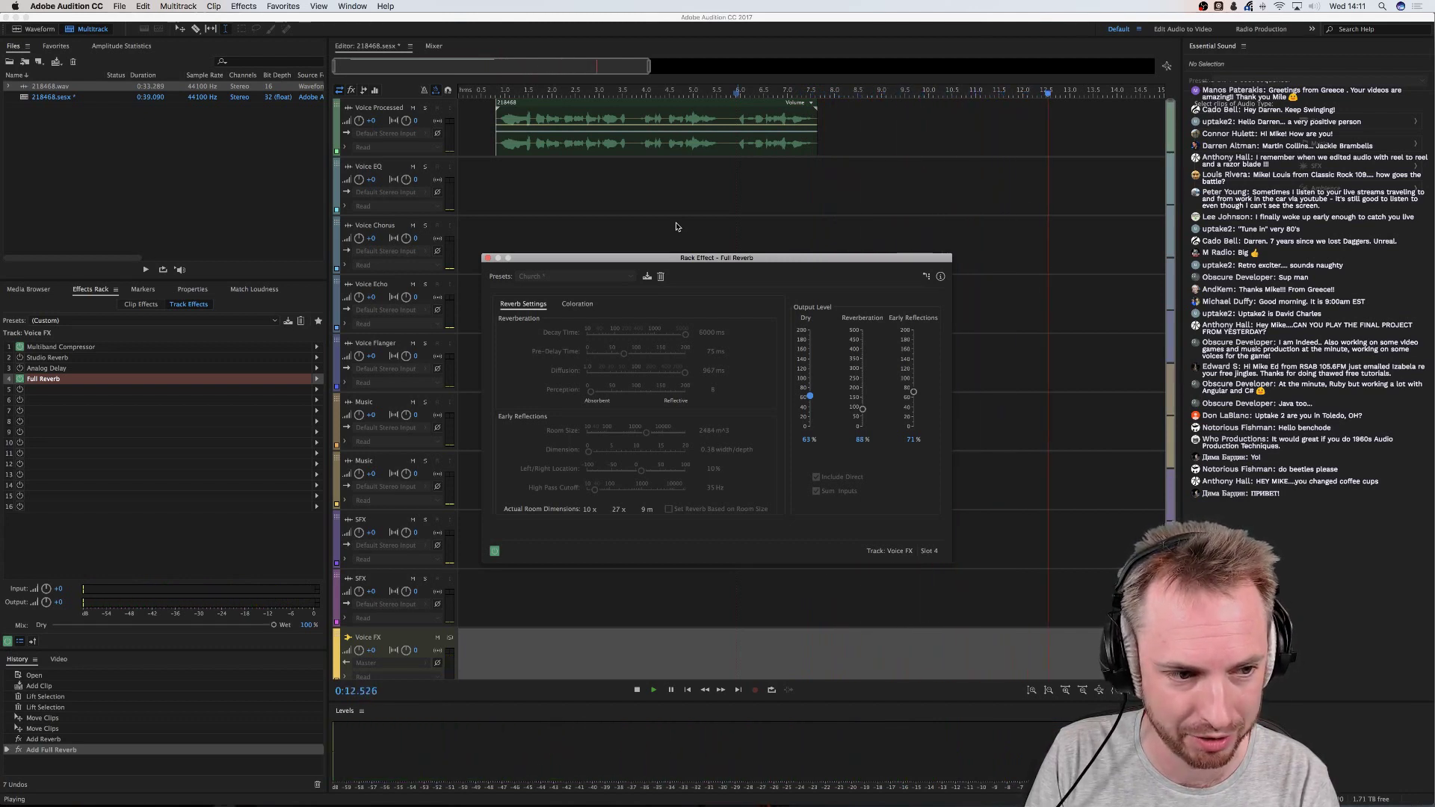
key(space)
Set the Full Reverb decay time to 1047 ms and play the closing phrase to hear it
drag(685, 334, 660, 337)
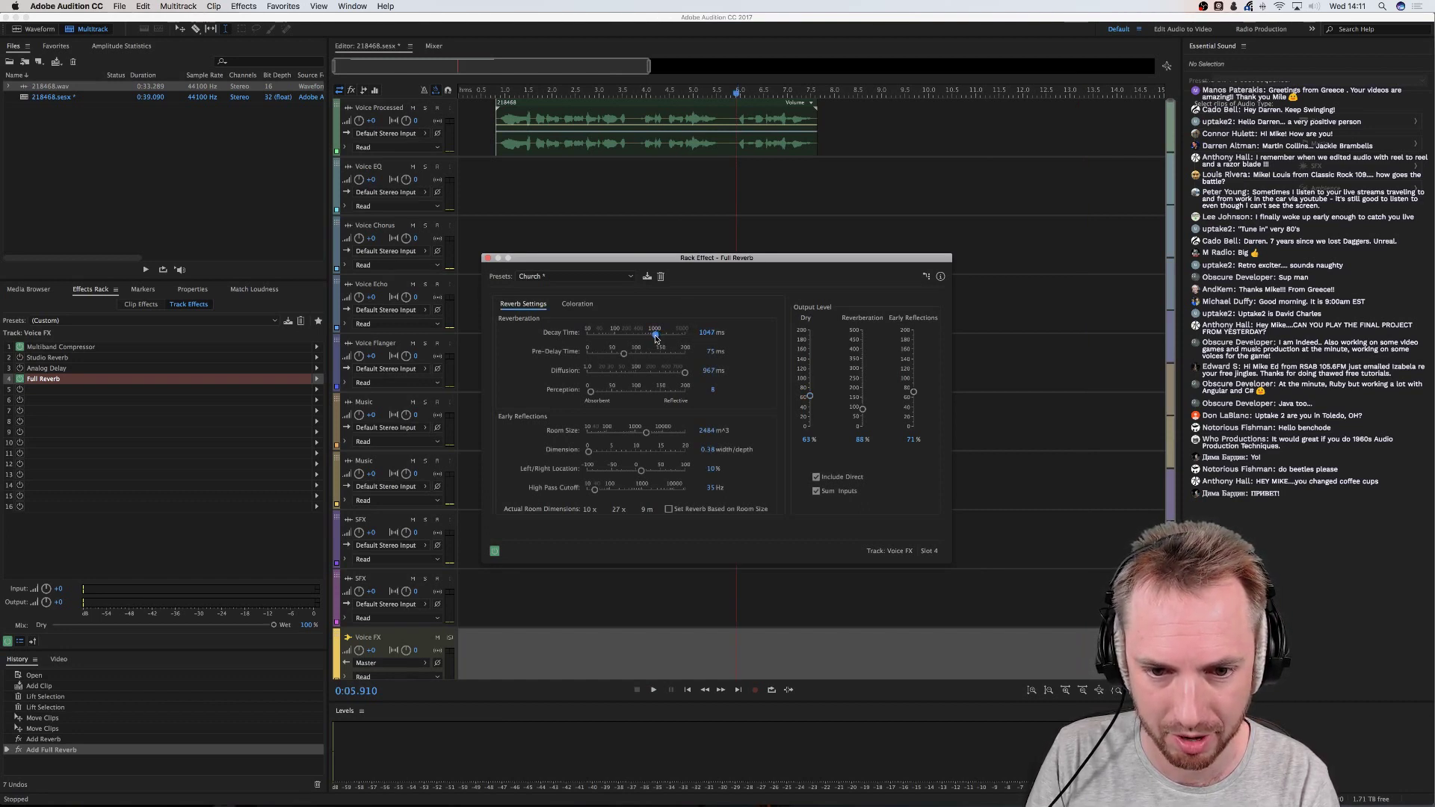
key(space)
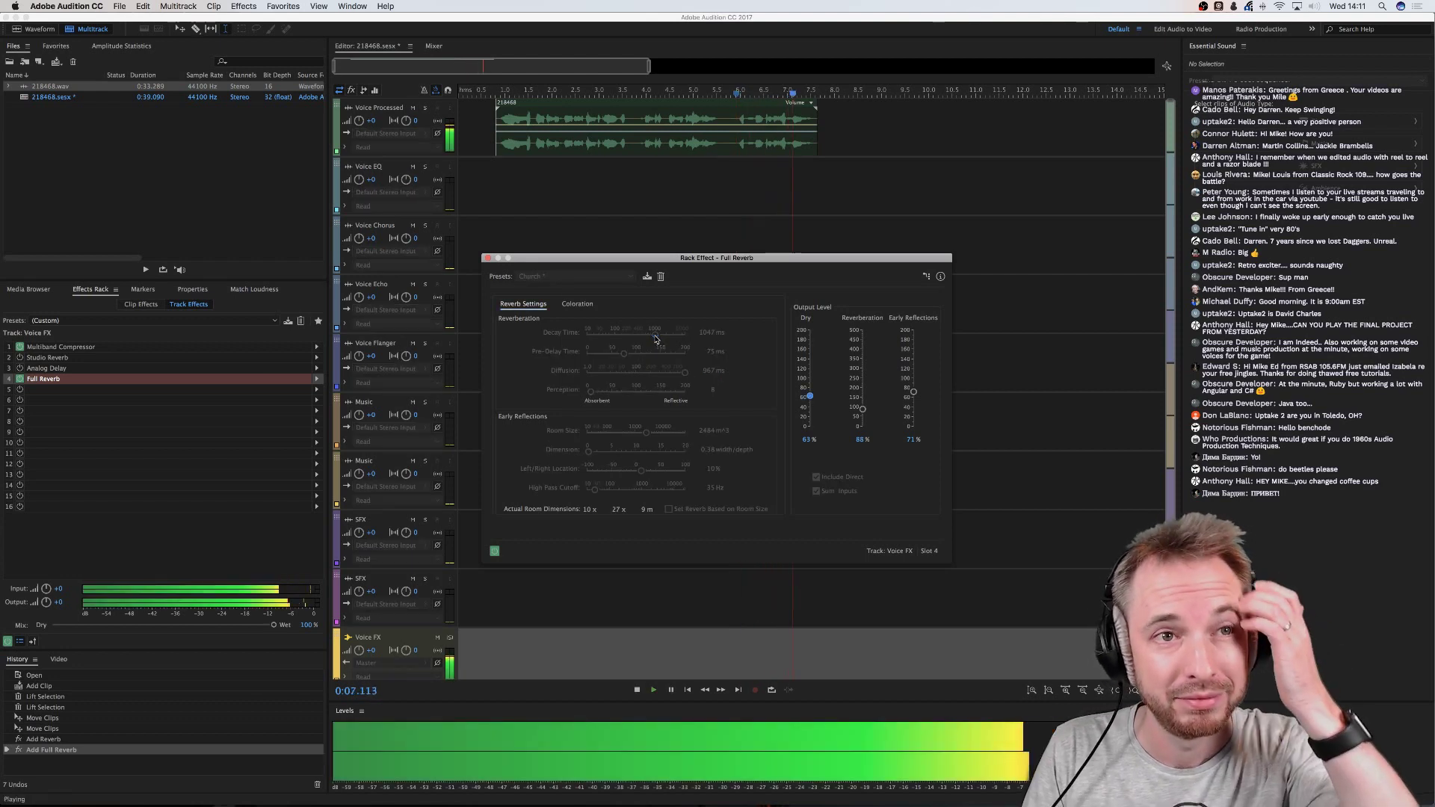
key(space)
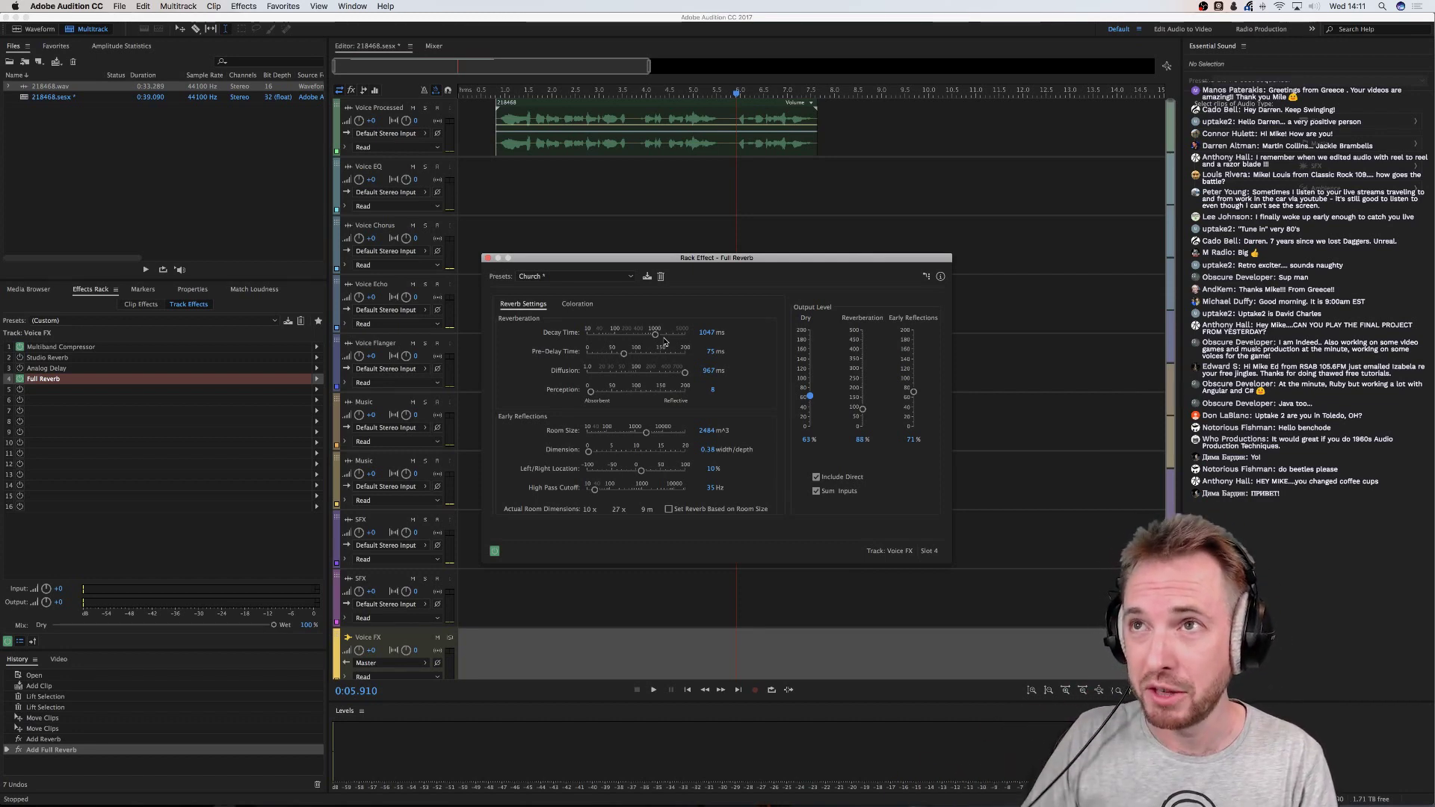
key(space)
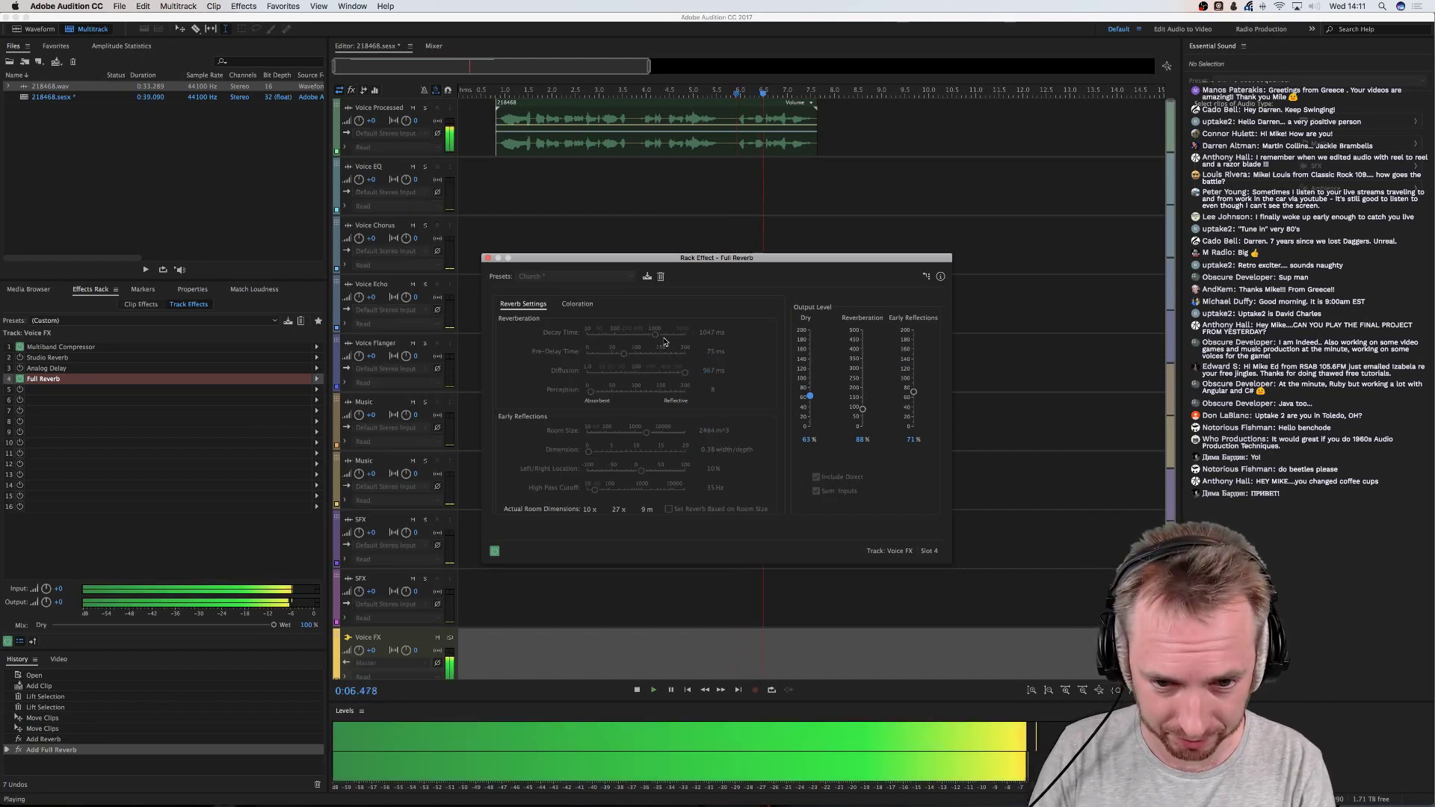
key(space)
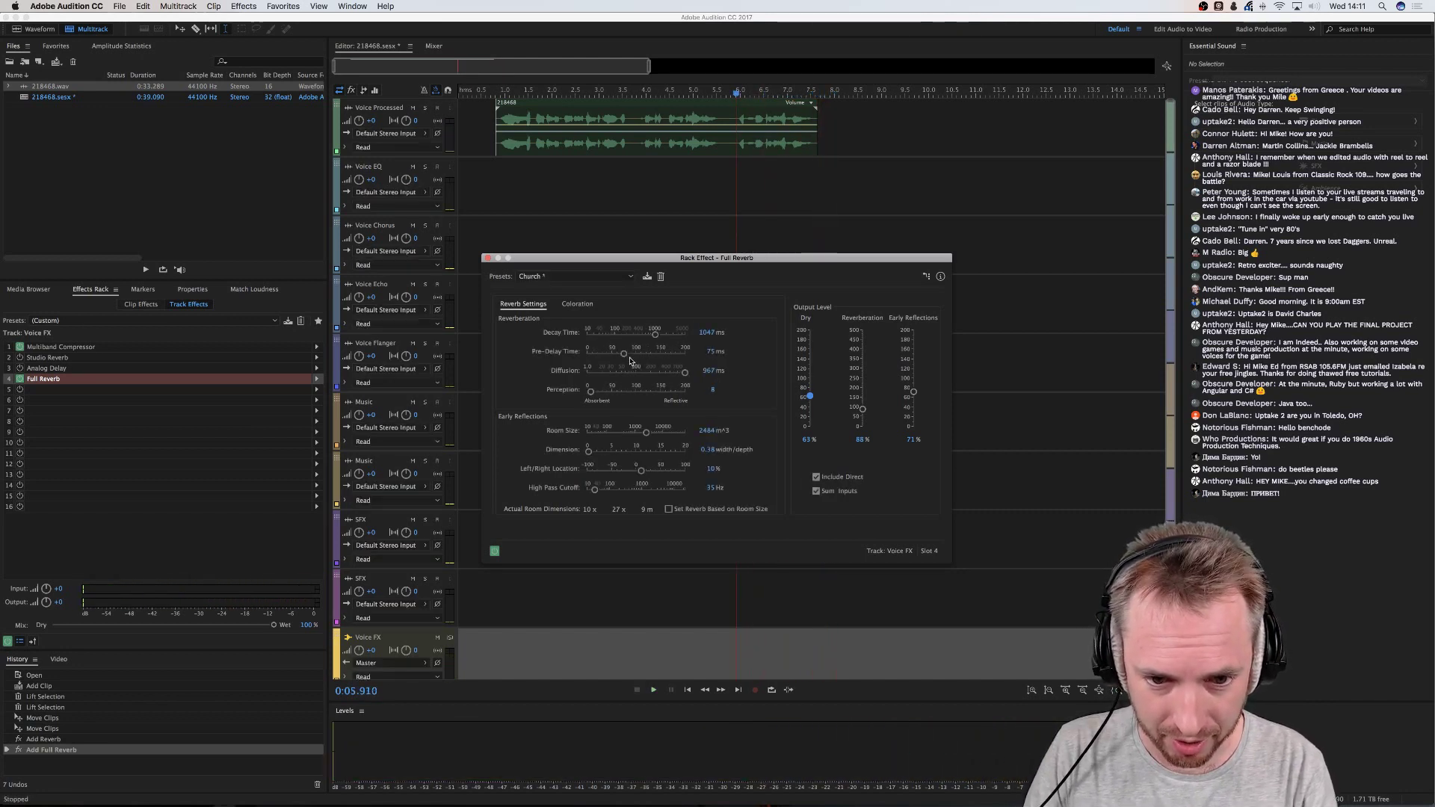
Compare Full Reverb pre-delay times of 0 ms and 200 ms by playing the closing phrase with each
drag(624, 355, 596, 361)
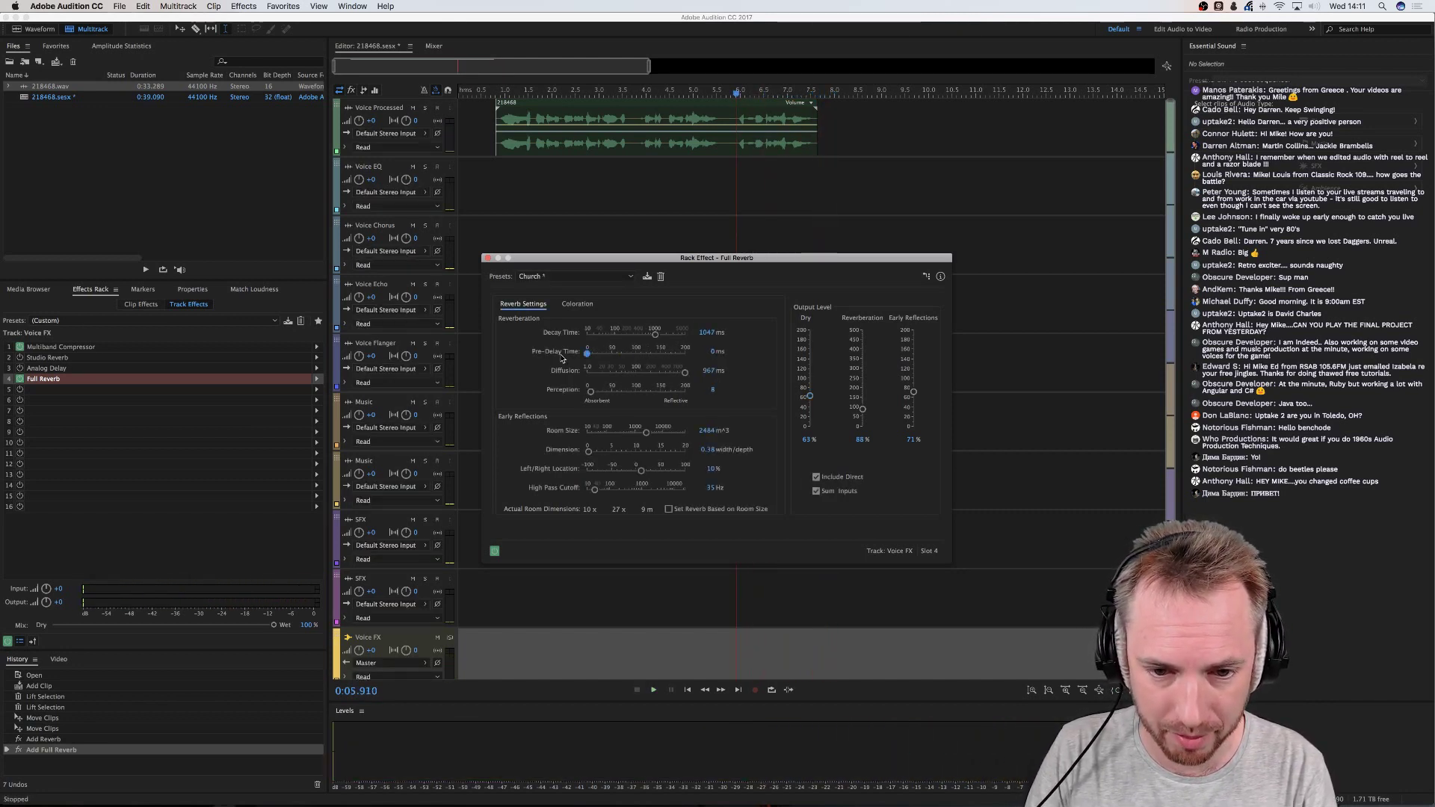
key(space)
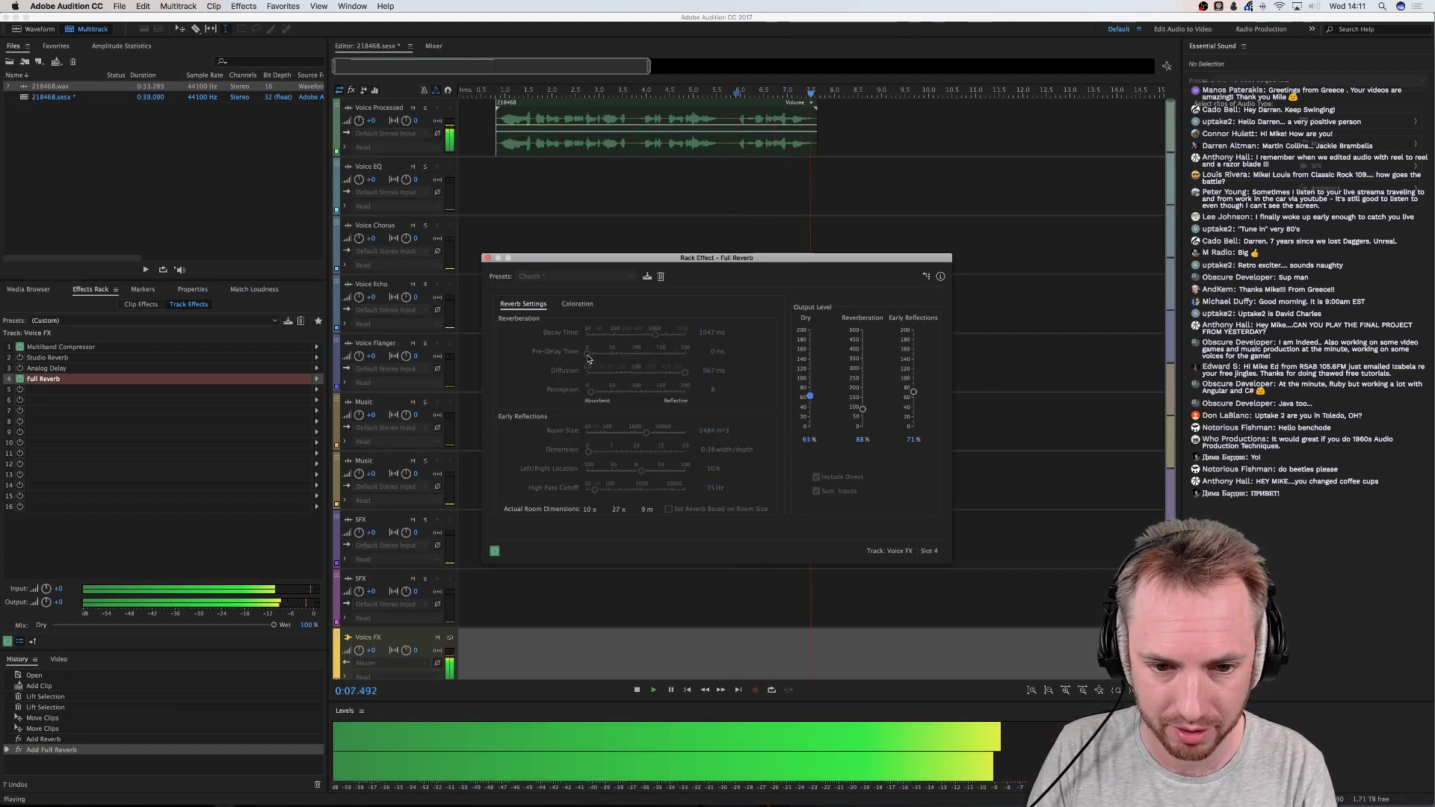
key(space)
drag(588, 356, 687, 357)
key(space)
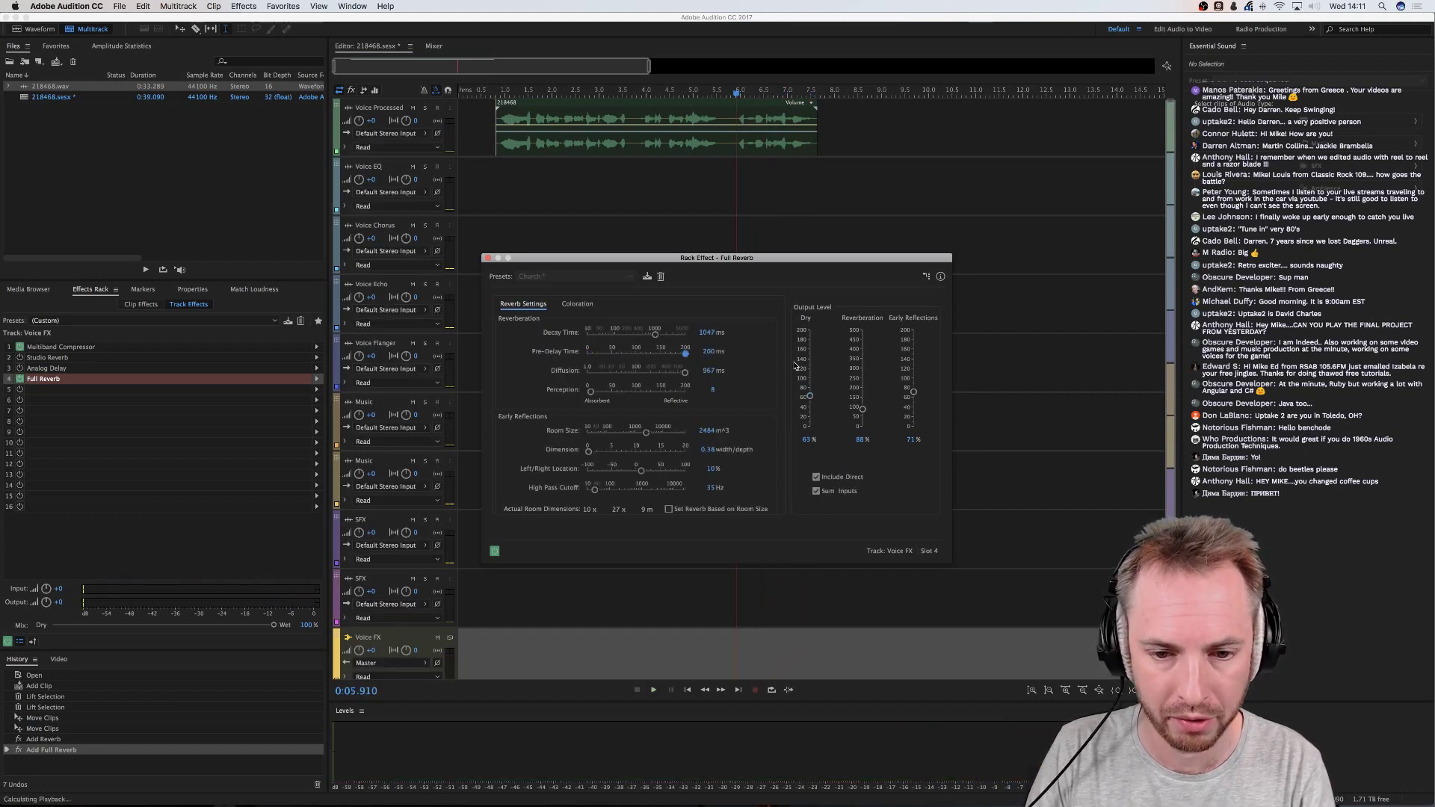
key(space)
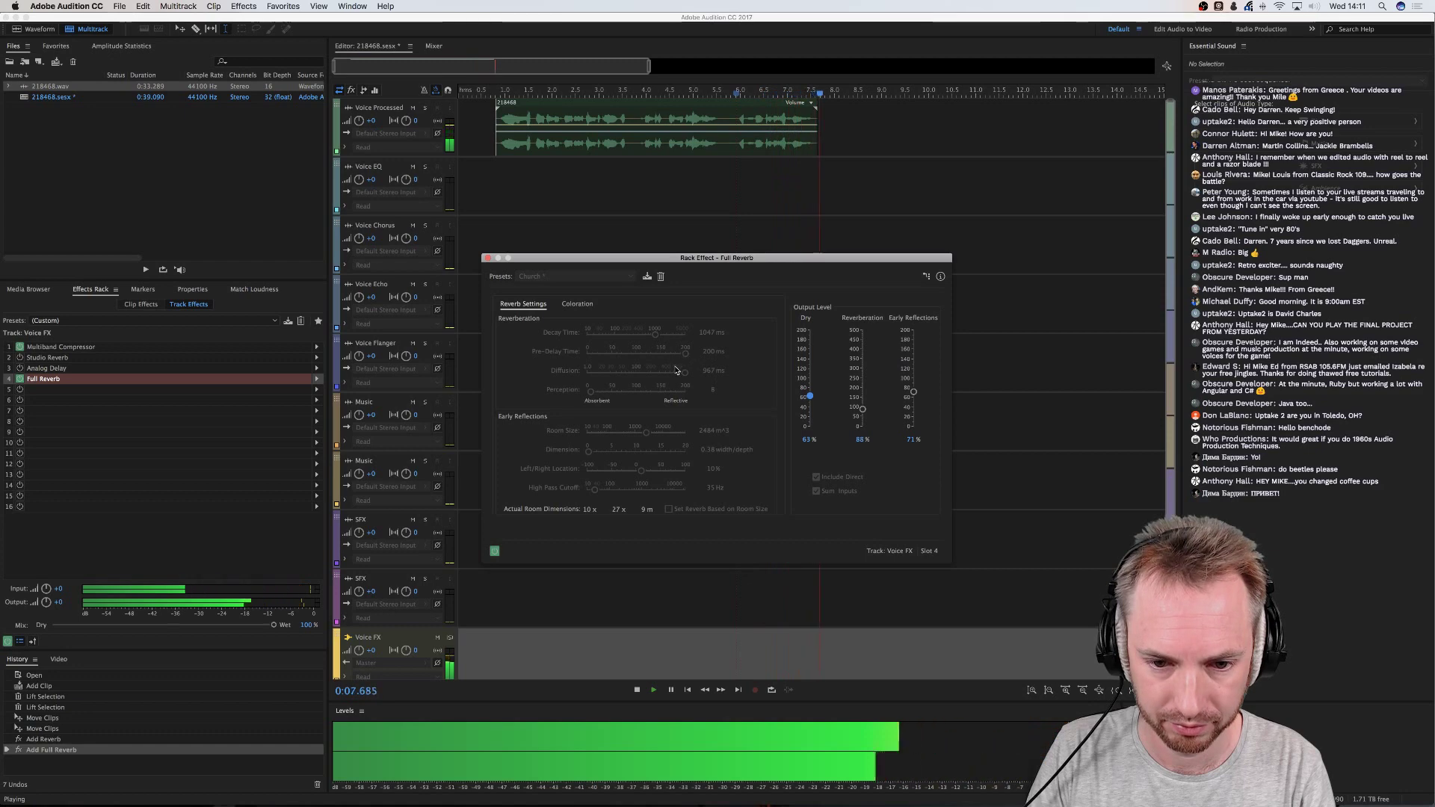
Set the Full Reverb pre-delay time to 99 ms and, while auditioning different amounts, bring the diffusion to 20 ms
drag(683, 356, 591, 373)
key(space)
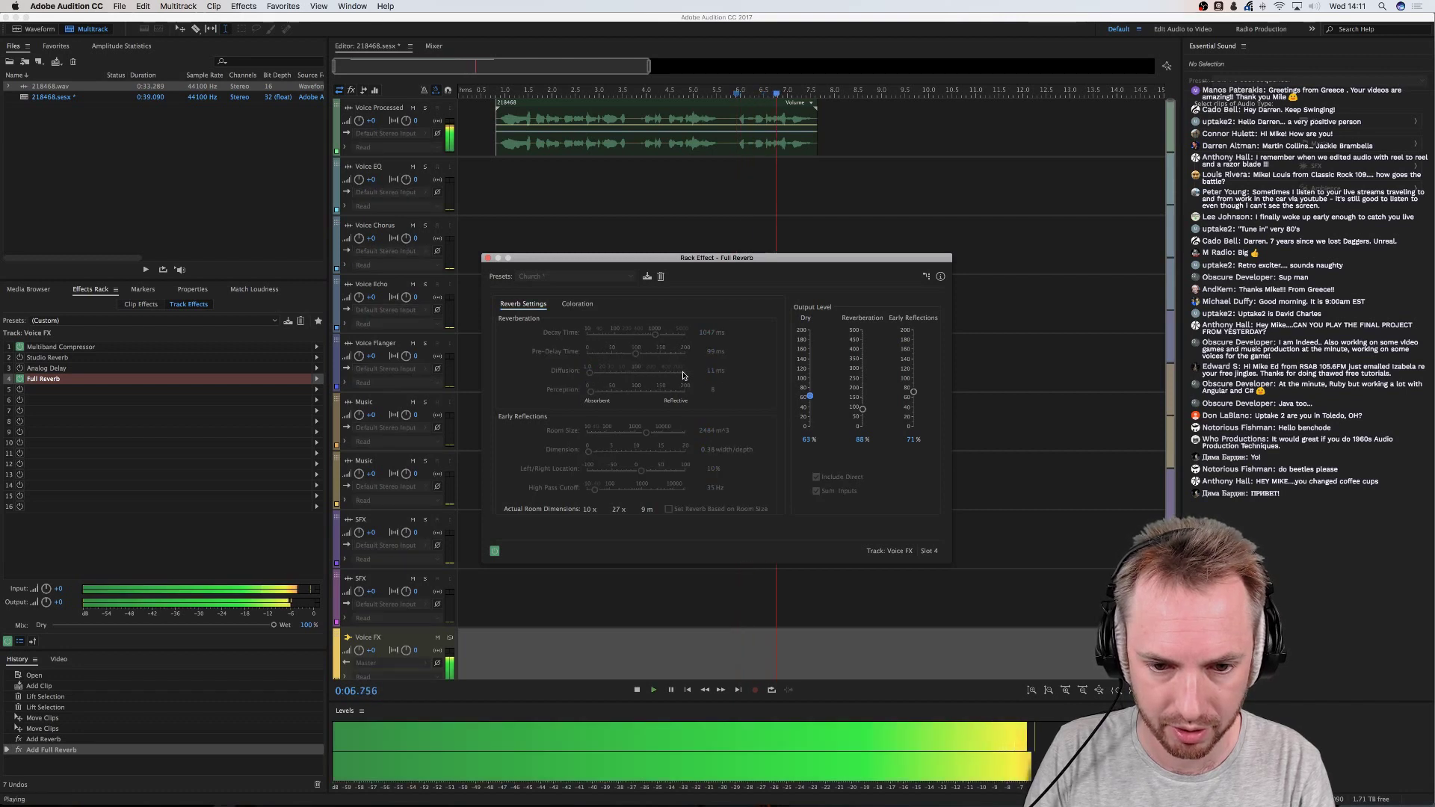
click(648, 373)
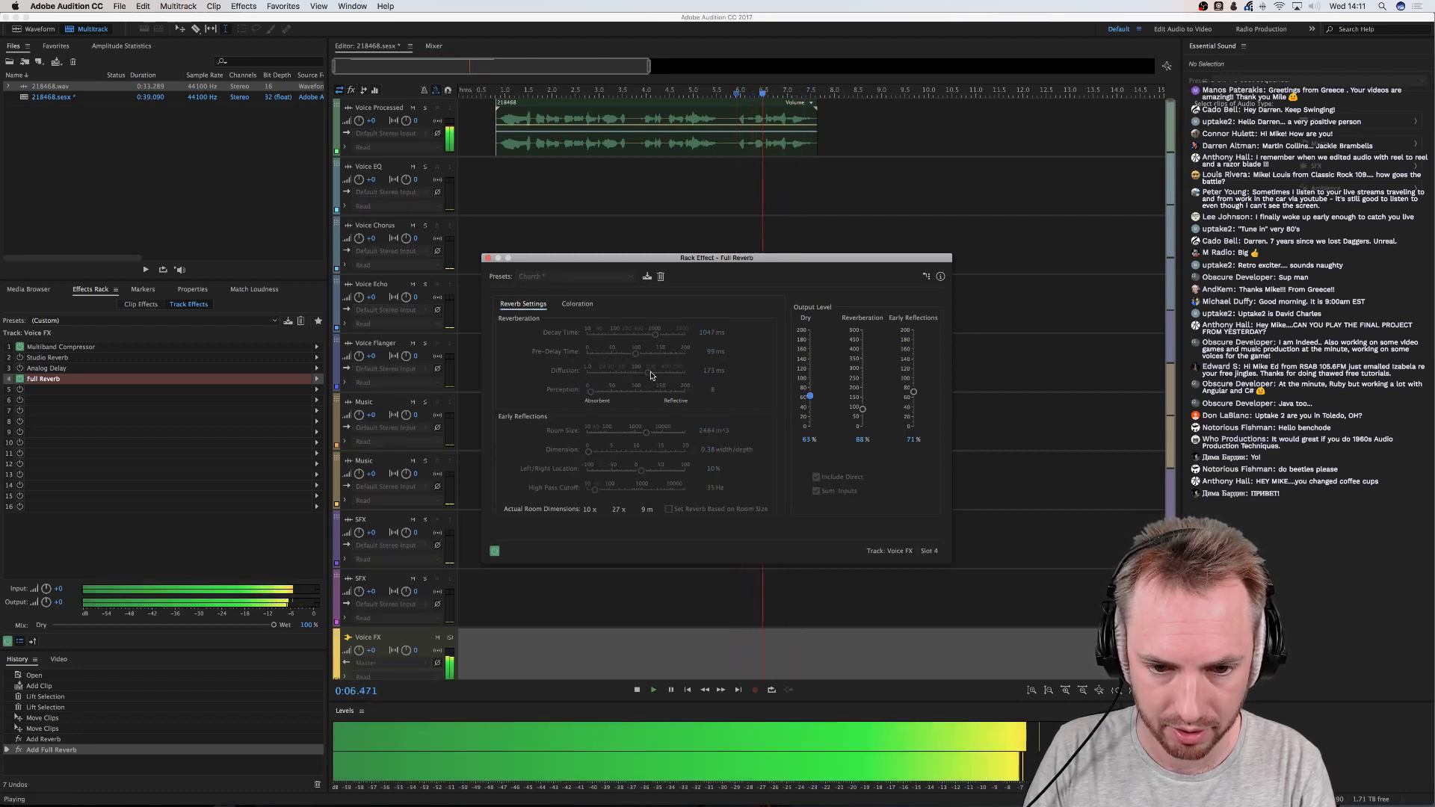
key(space)
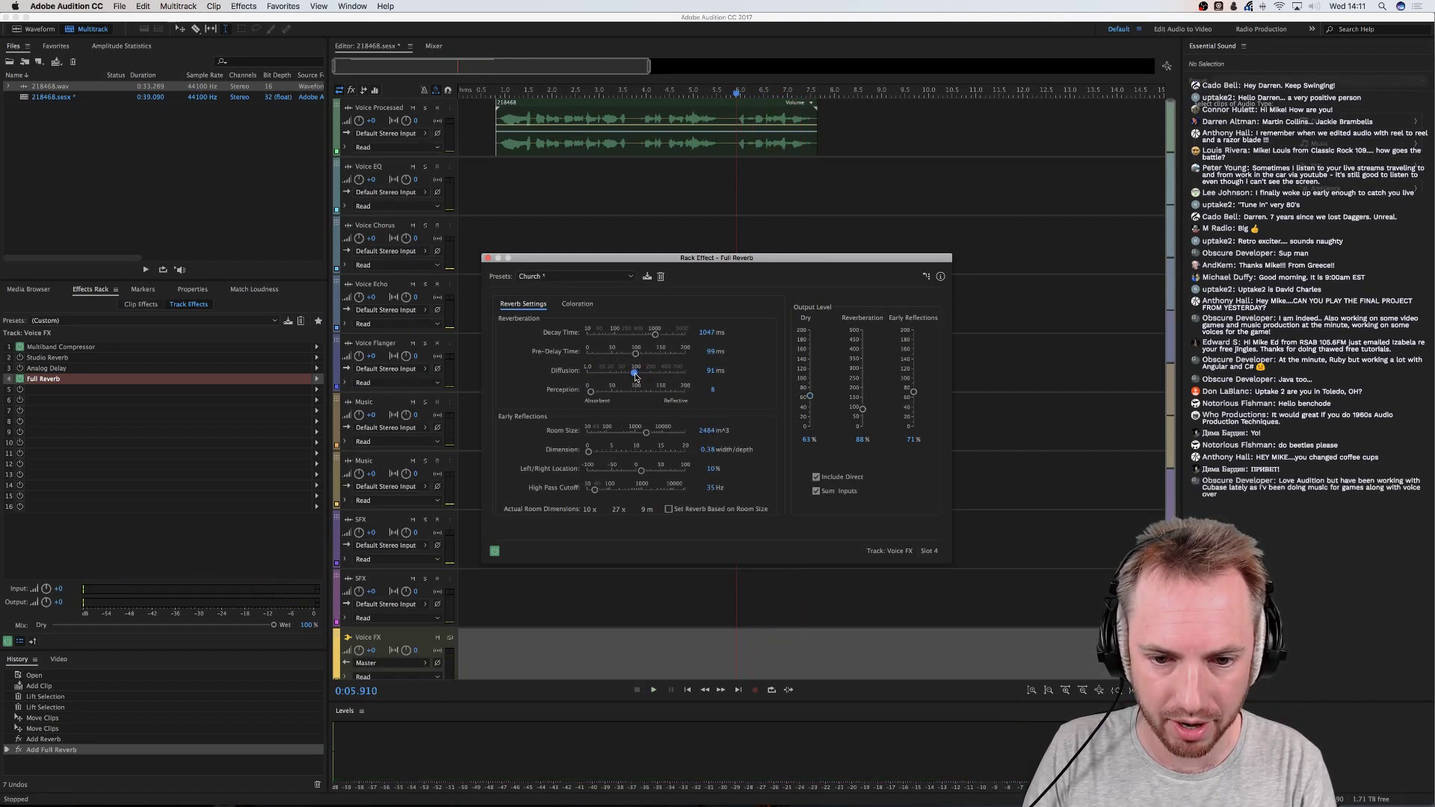
click(604, 373)
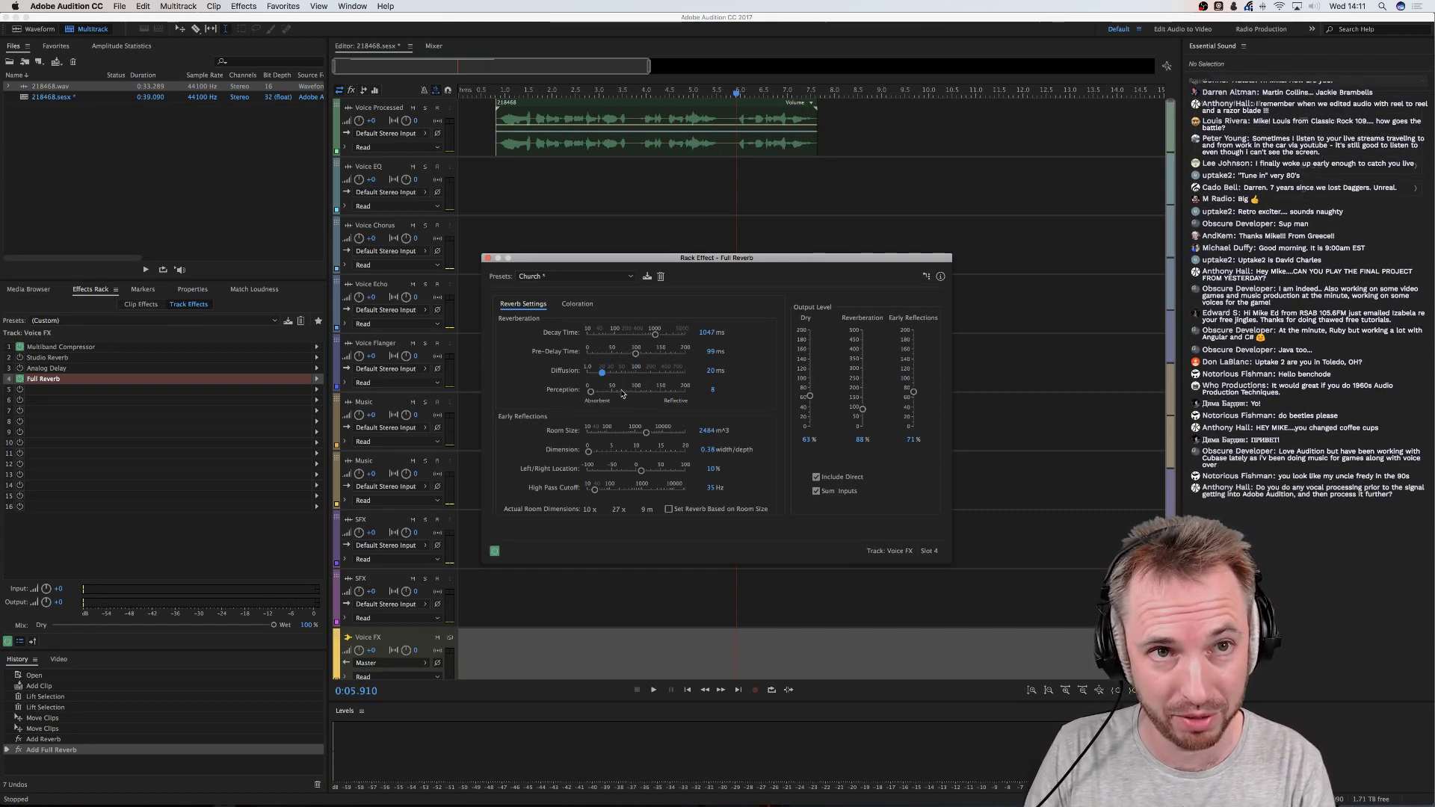
Raise the Full Reverb perception in stages to 200, fully reflective, and play the closing phrase at each stage
drag(591, 390, 683, 395)
key(space)
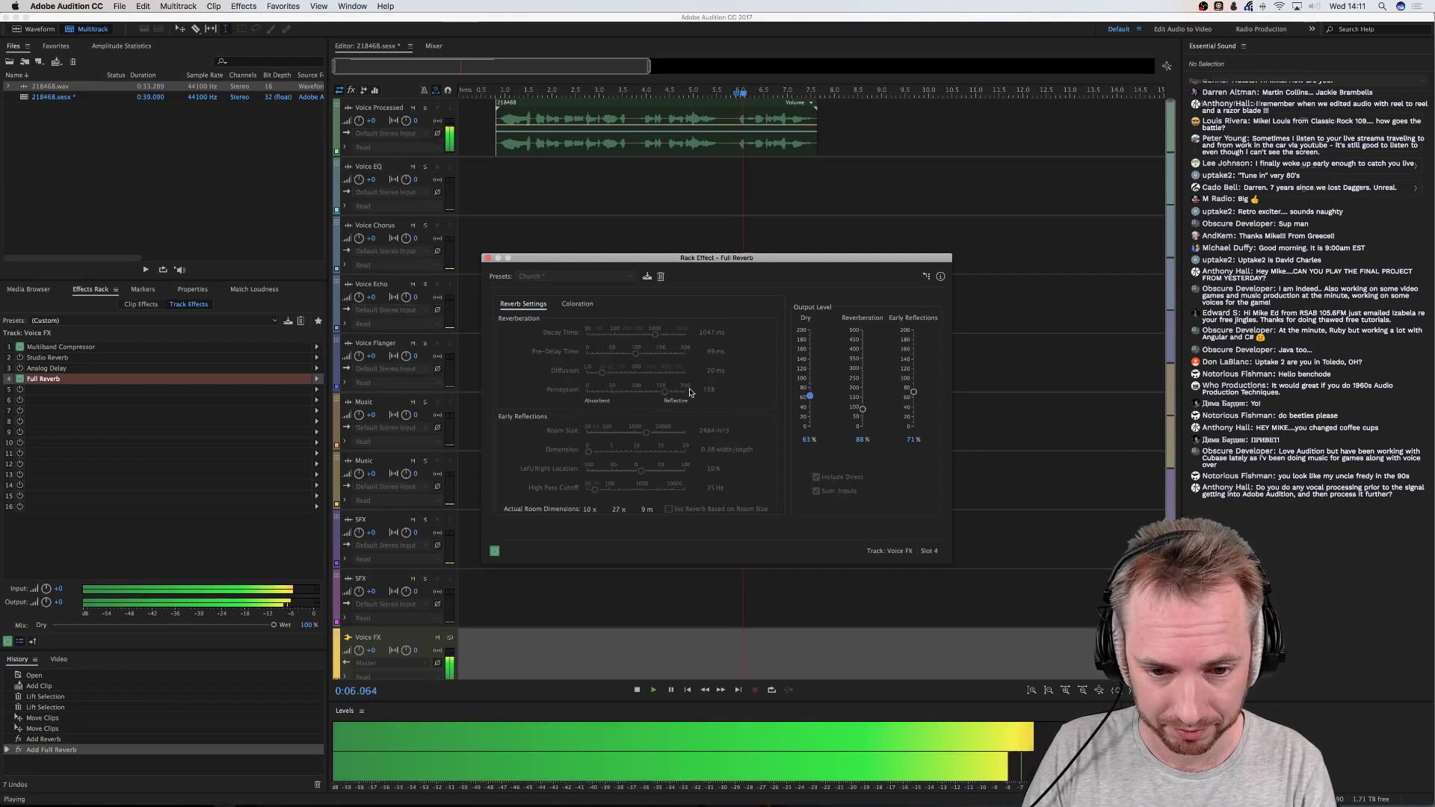
key(space)
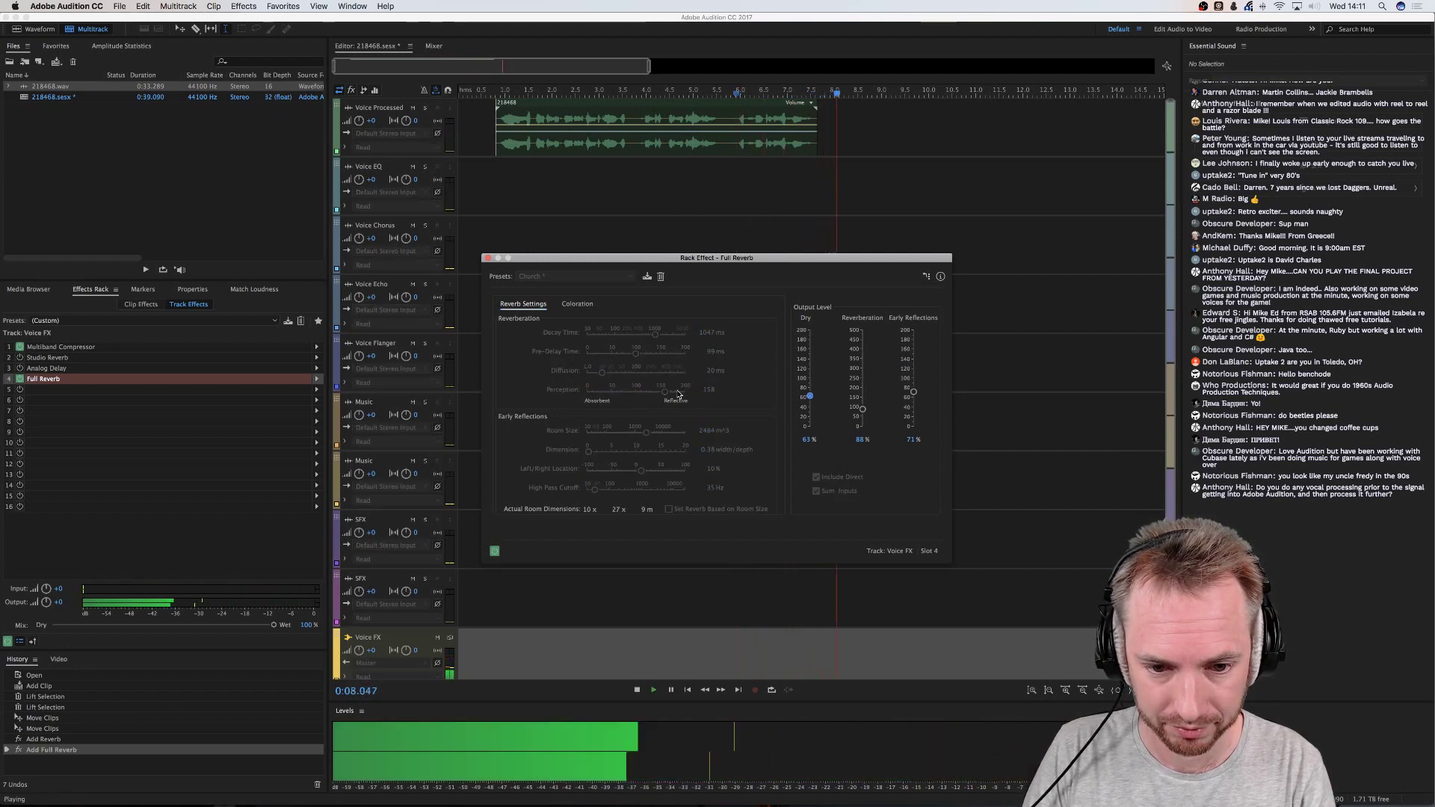
drag(669, 394, 685, 395)
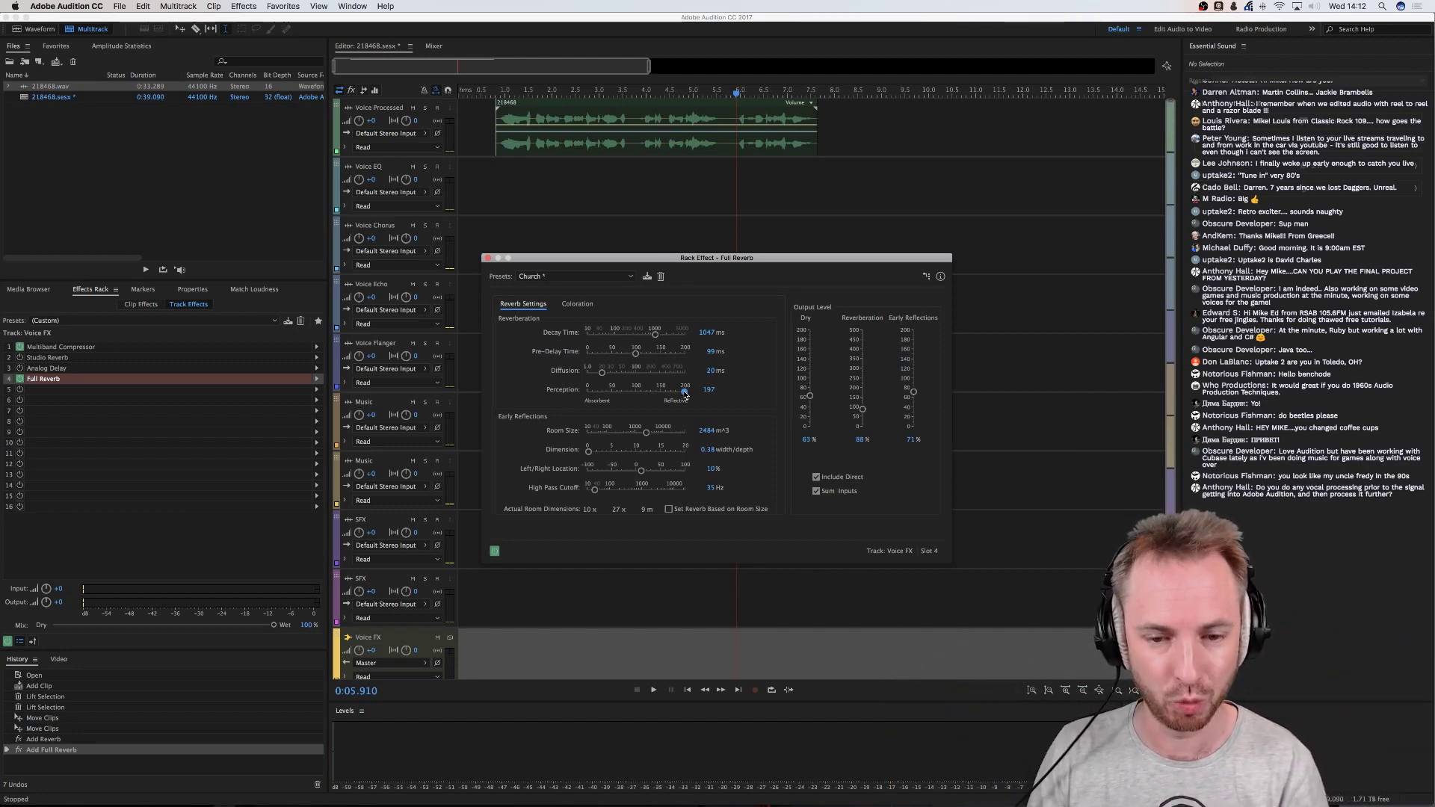
mouse_move(684, 394)
mouse_down()
mouse_move(670, 394)
mouse_move(697, 396)
mouse_up()
key(space)
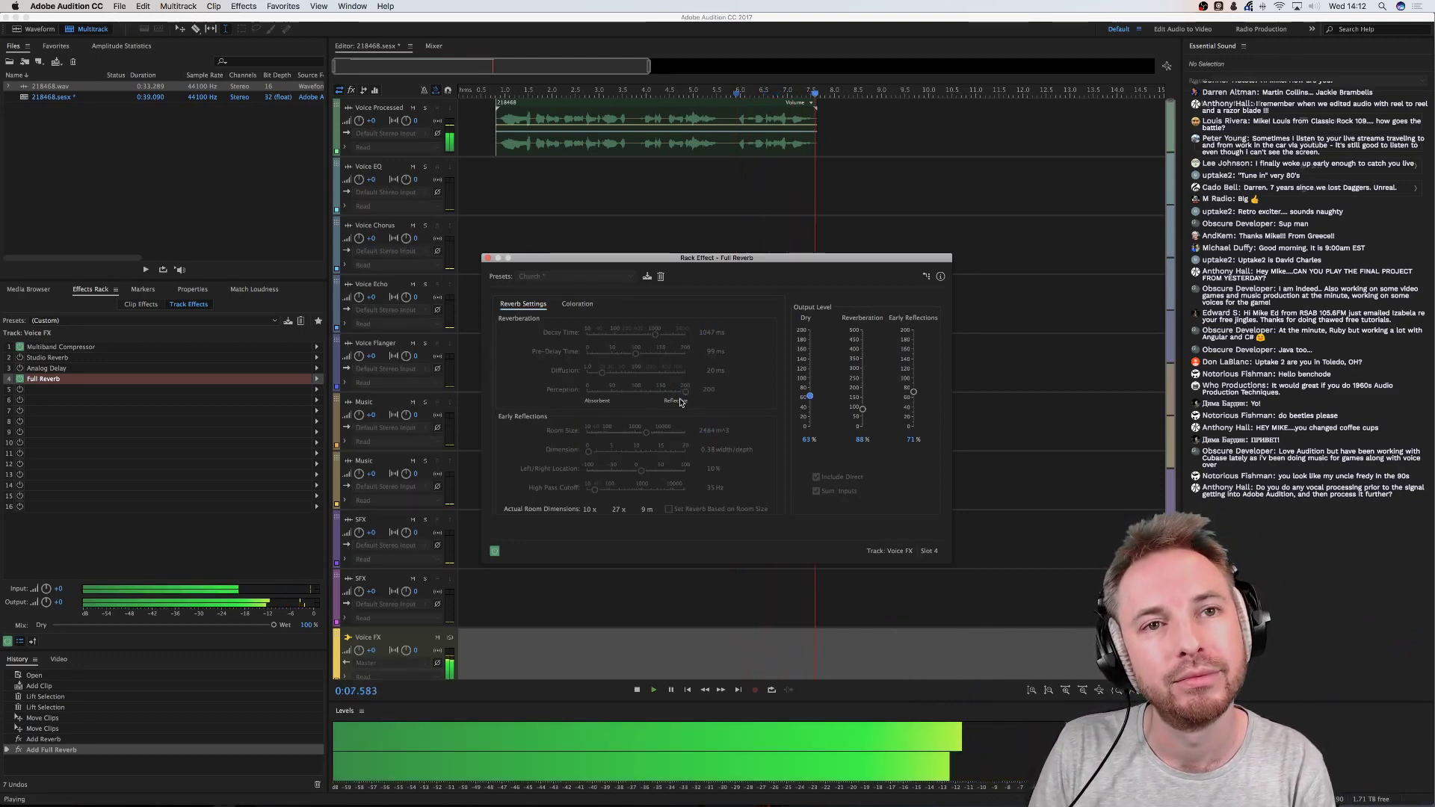
key(space)
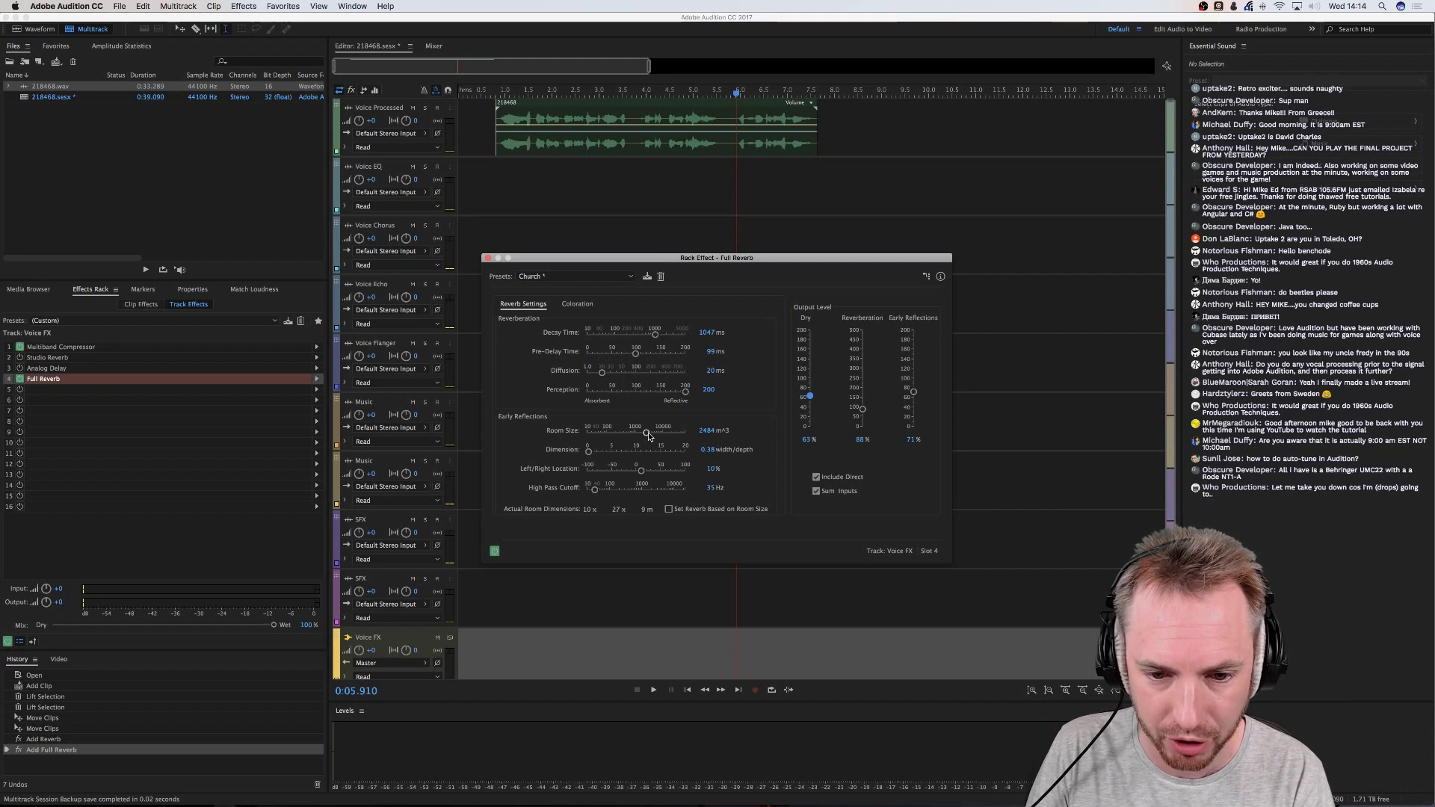
Compare Full Reverb room sizes of 60000 m³ and 20 m³ on the closing phrase, and return the room size to the maximum
drag(647, 433, 678, 434)
key(space)
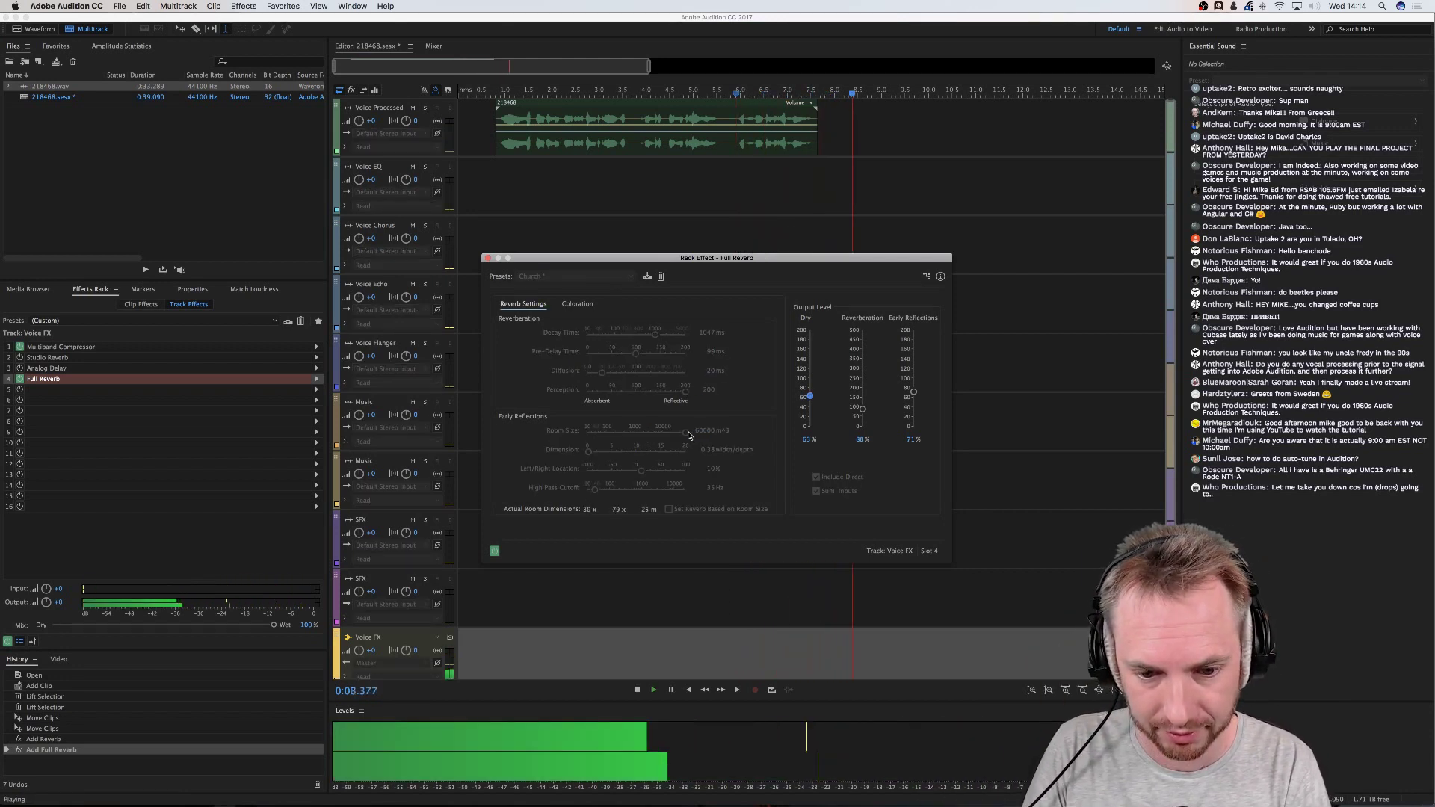
key(space)
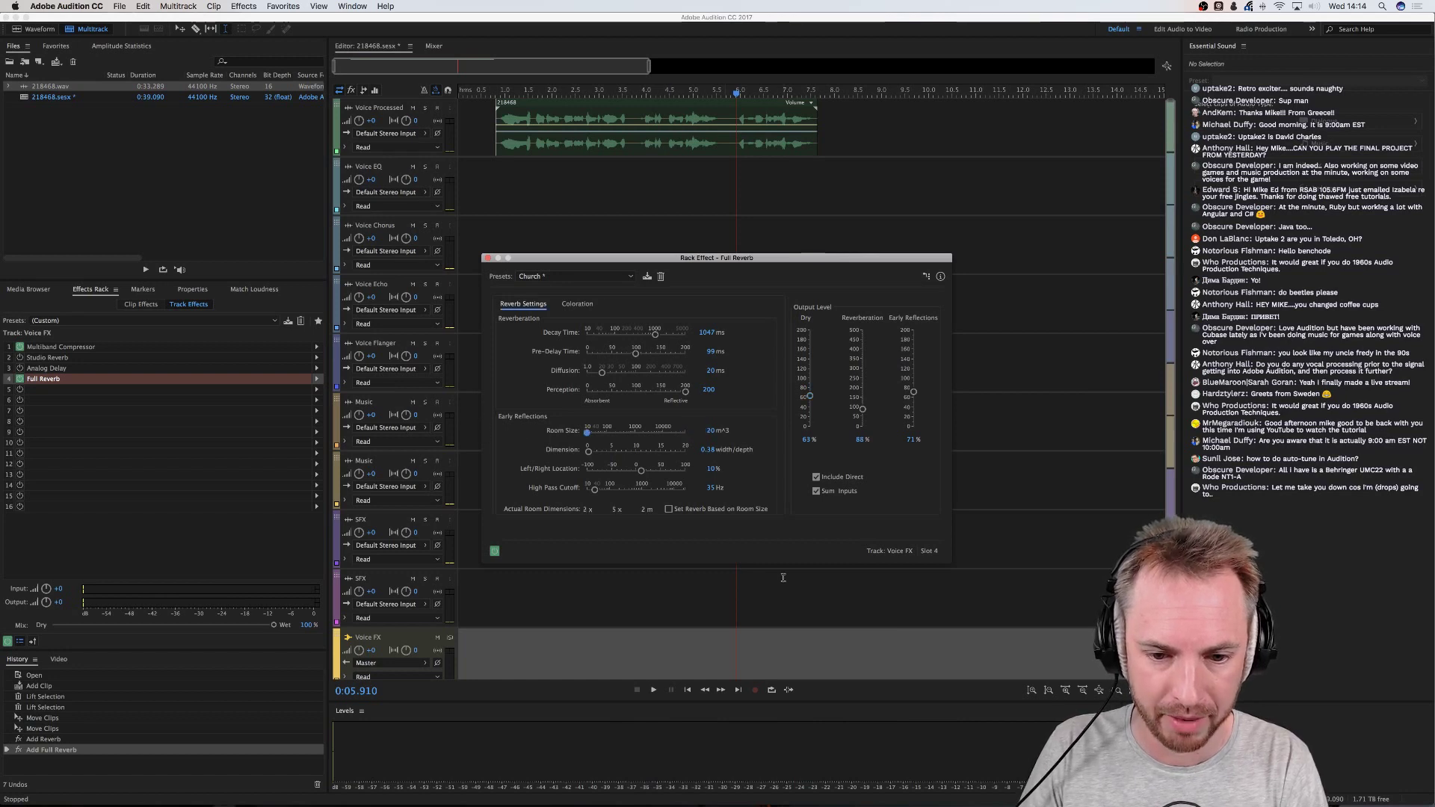
key(space)
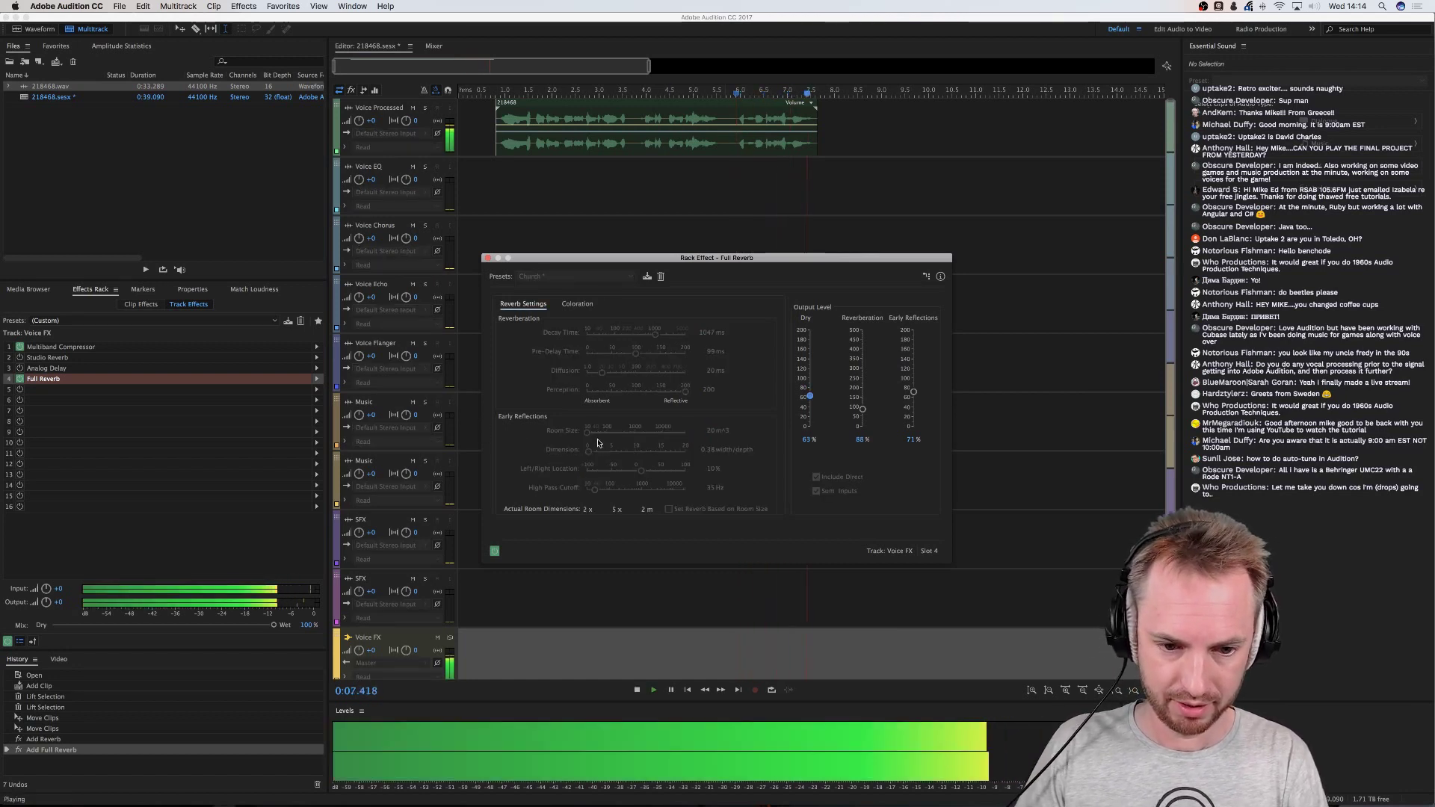
key(space)
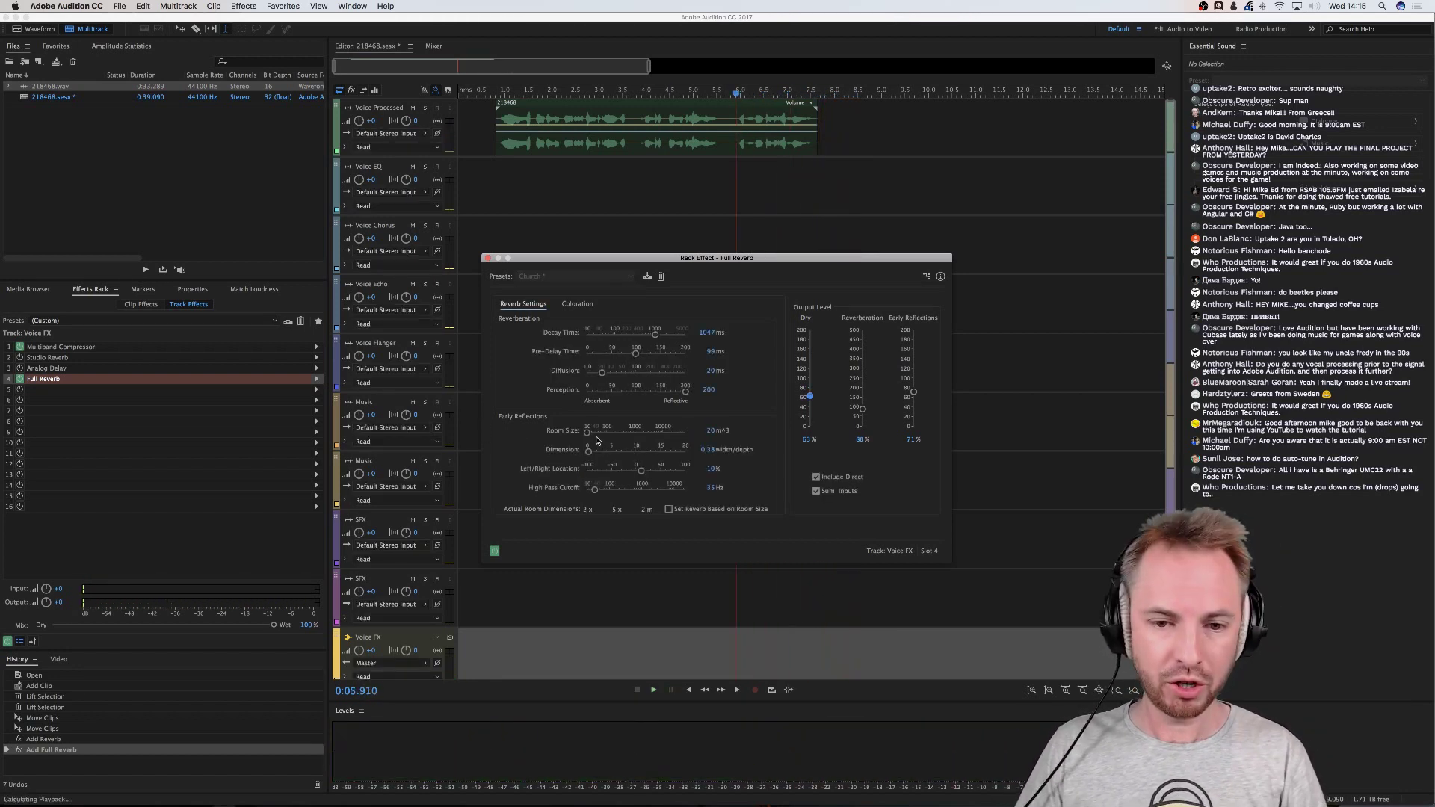
key(space)
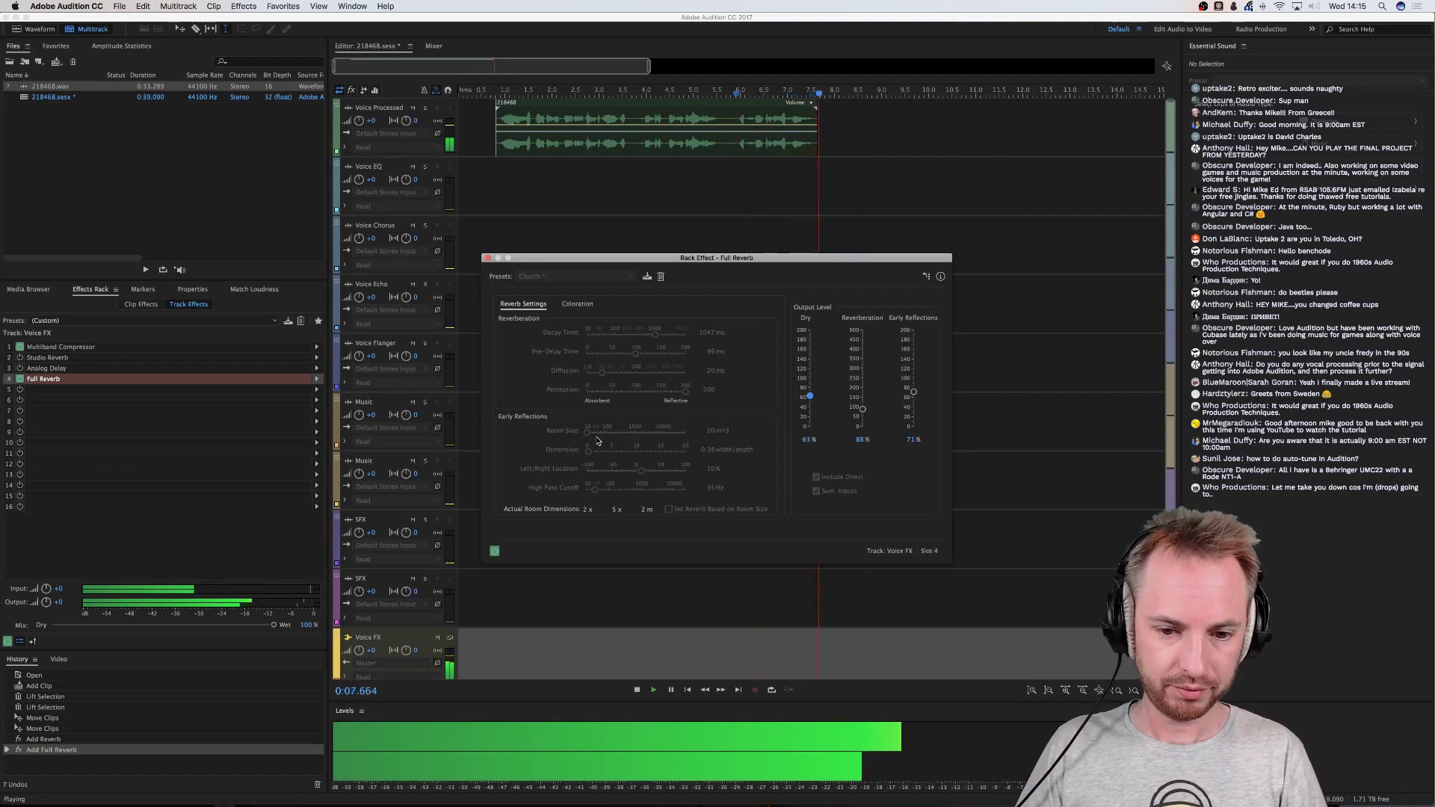
key(space)
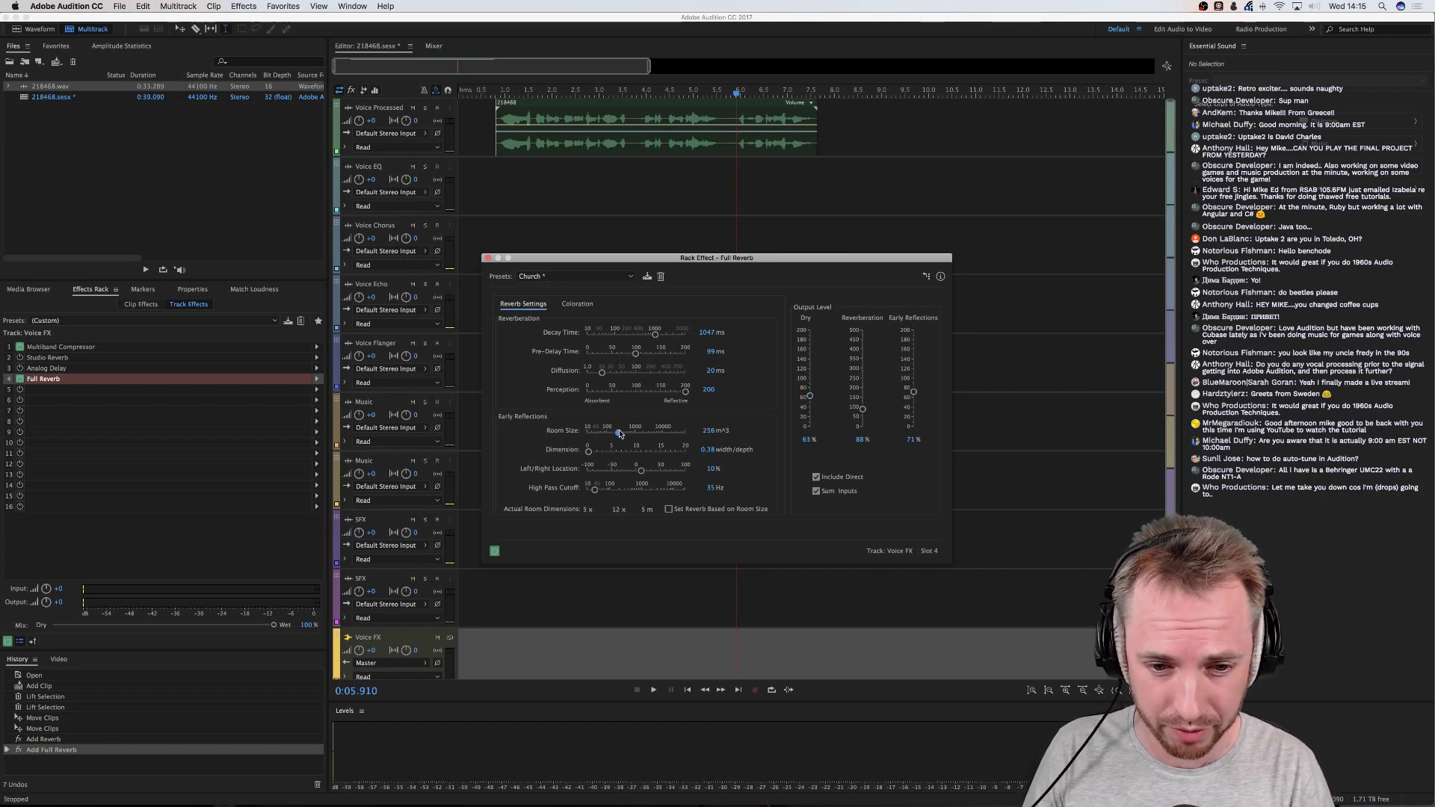
key(space)
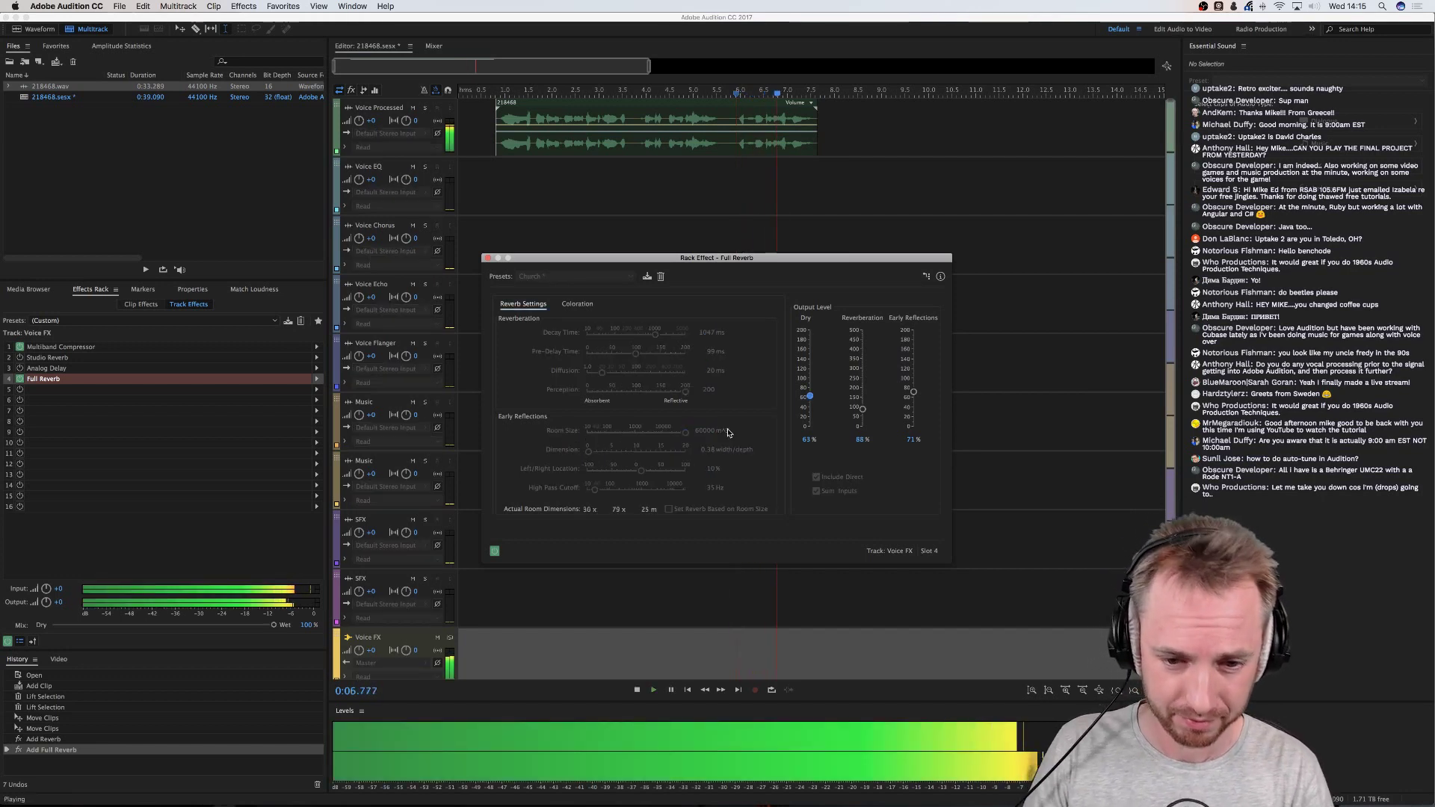
Play the closing phrase with several intermediate Full Reverb room sizes and settle on 8113 m³
key(space)
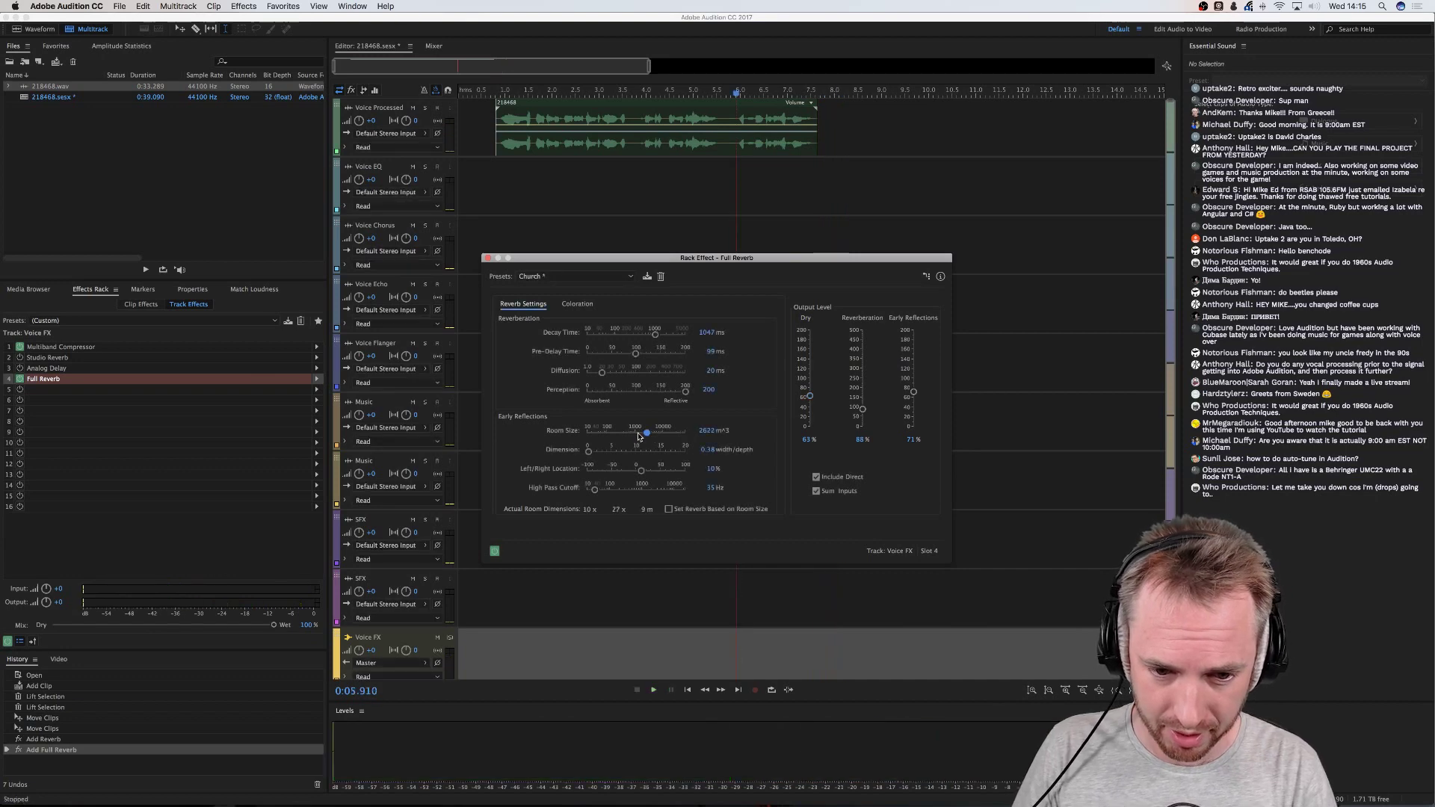
click(634, 434)
key(space)
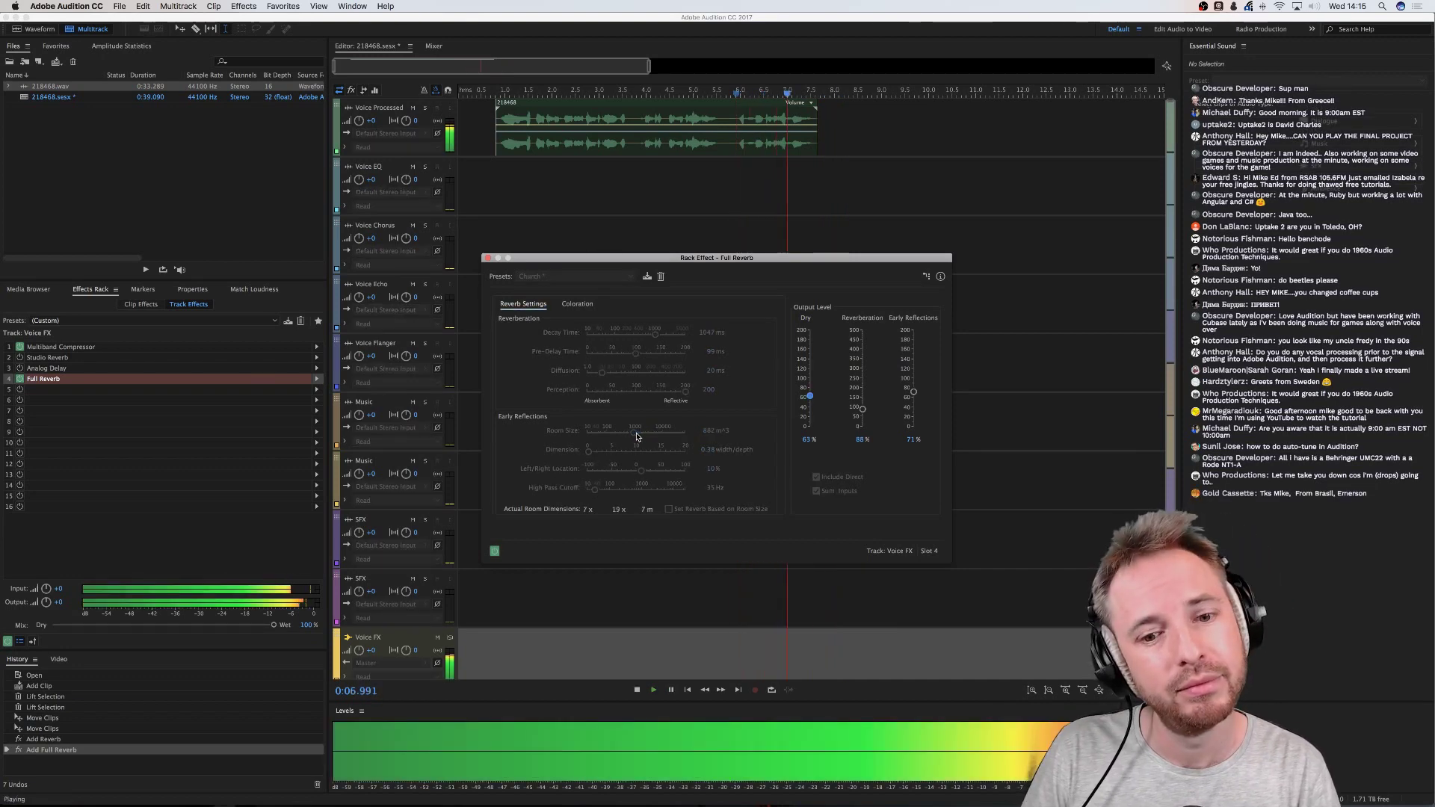
key(space)
click(653, 433)
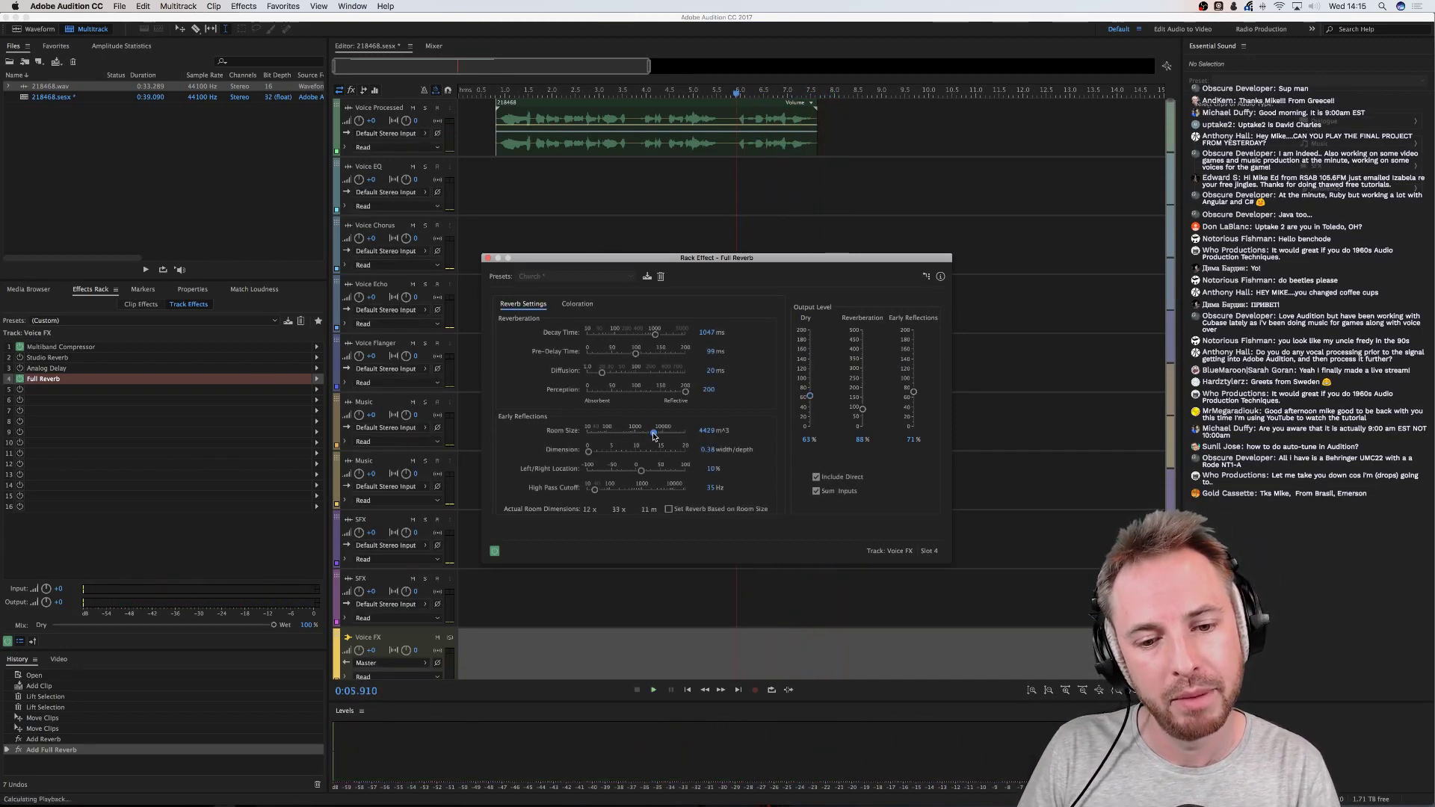
key(space)
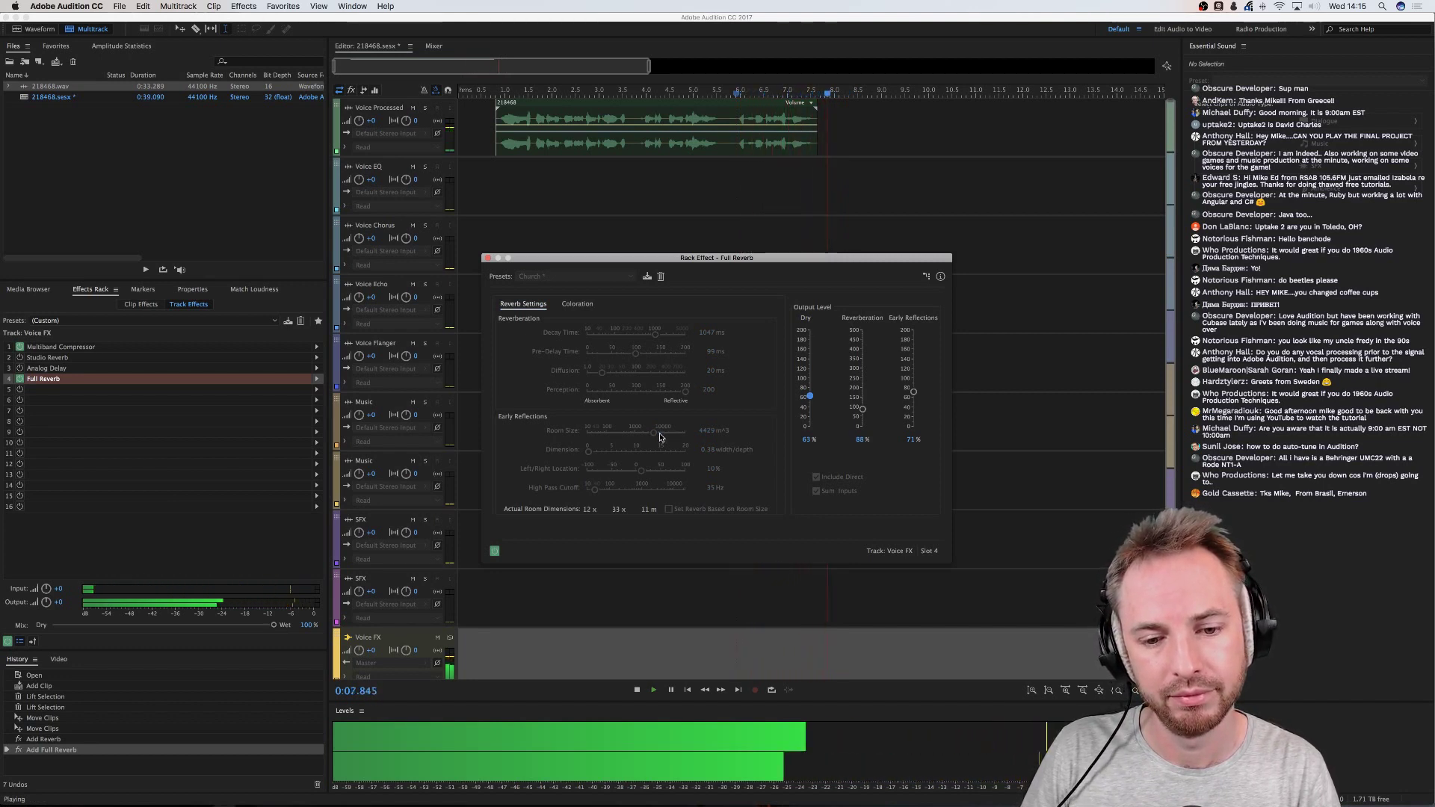
key(space)
click(661, 433)
key(space)
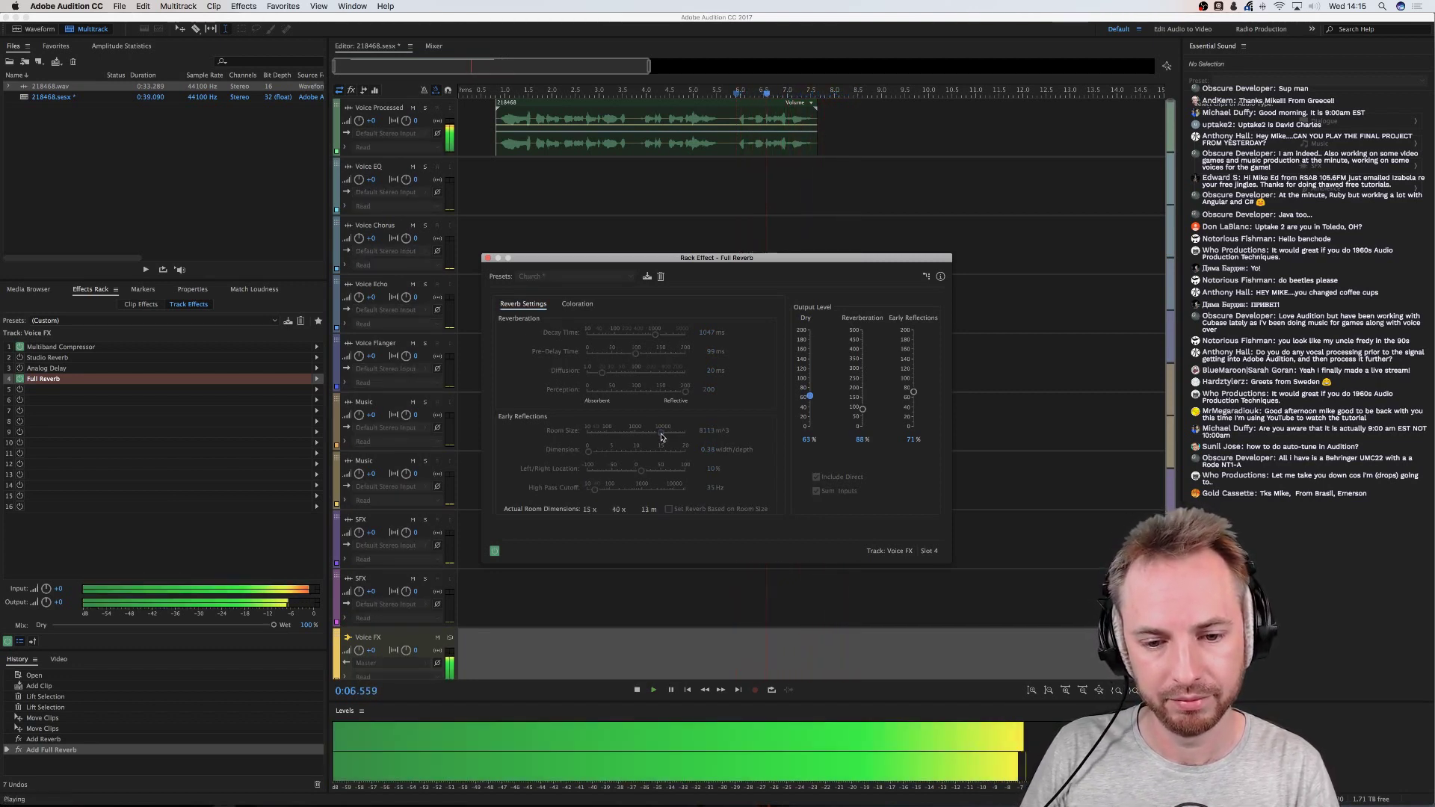
key(space)
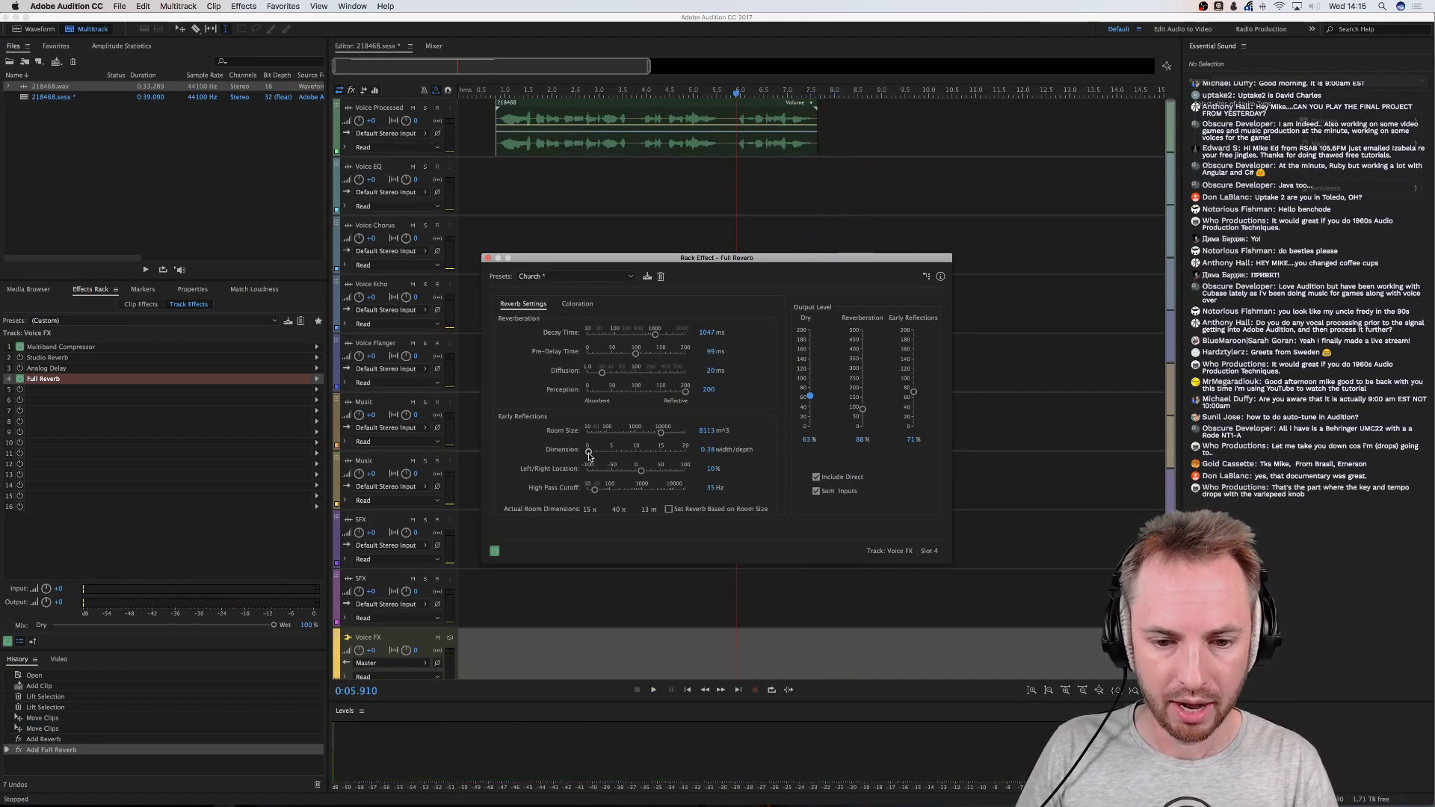
Audition wide and narrow Full Reverb dimension ratios on the closing phrase and settle on 0.8 width/depth
key(space)
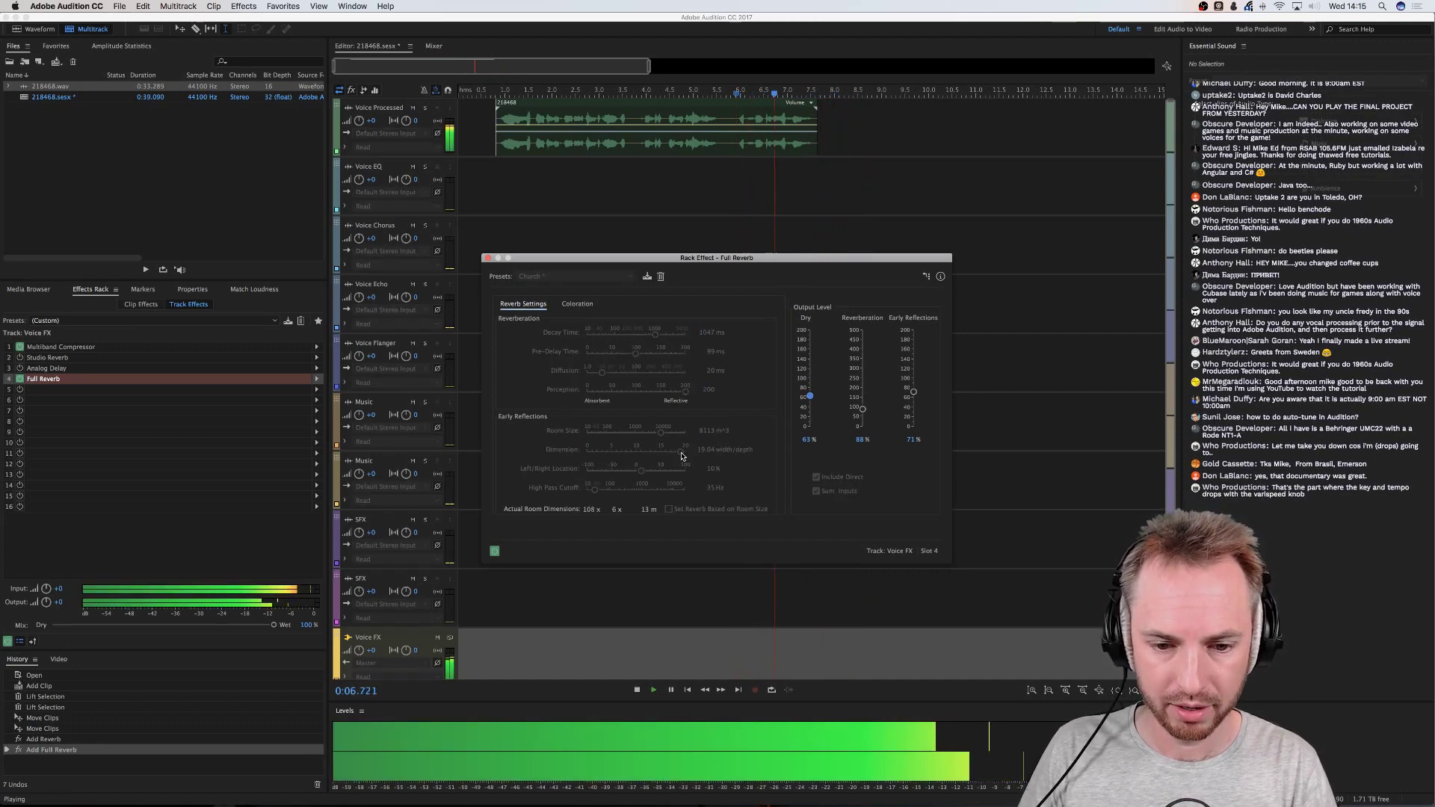
key(space)
drag(681, 454, 675, 457)
key(space)
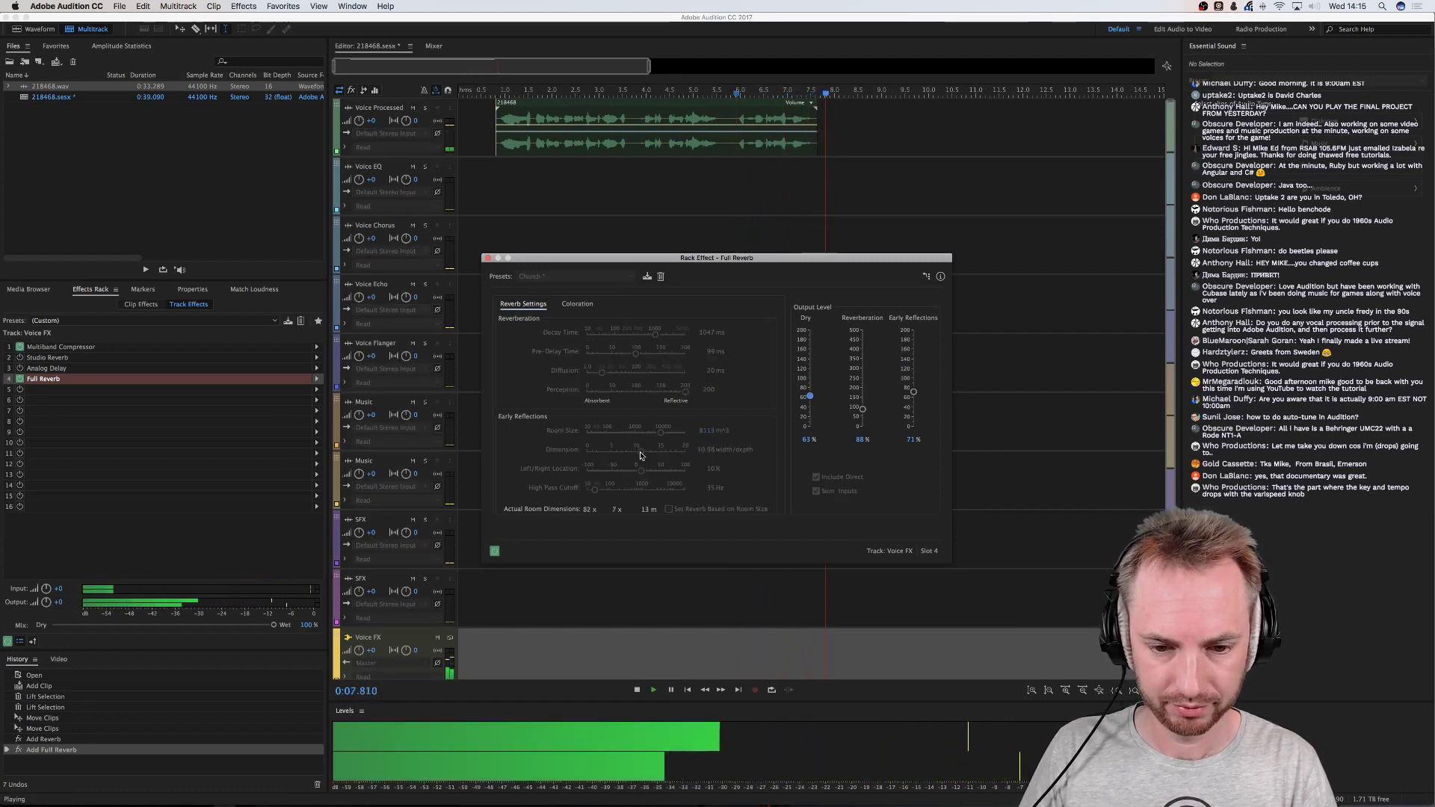
key(space)
drag(640, 454, 537, 454)
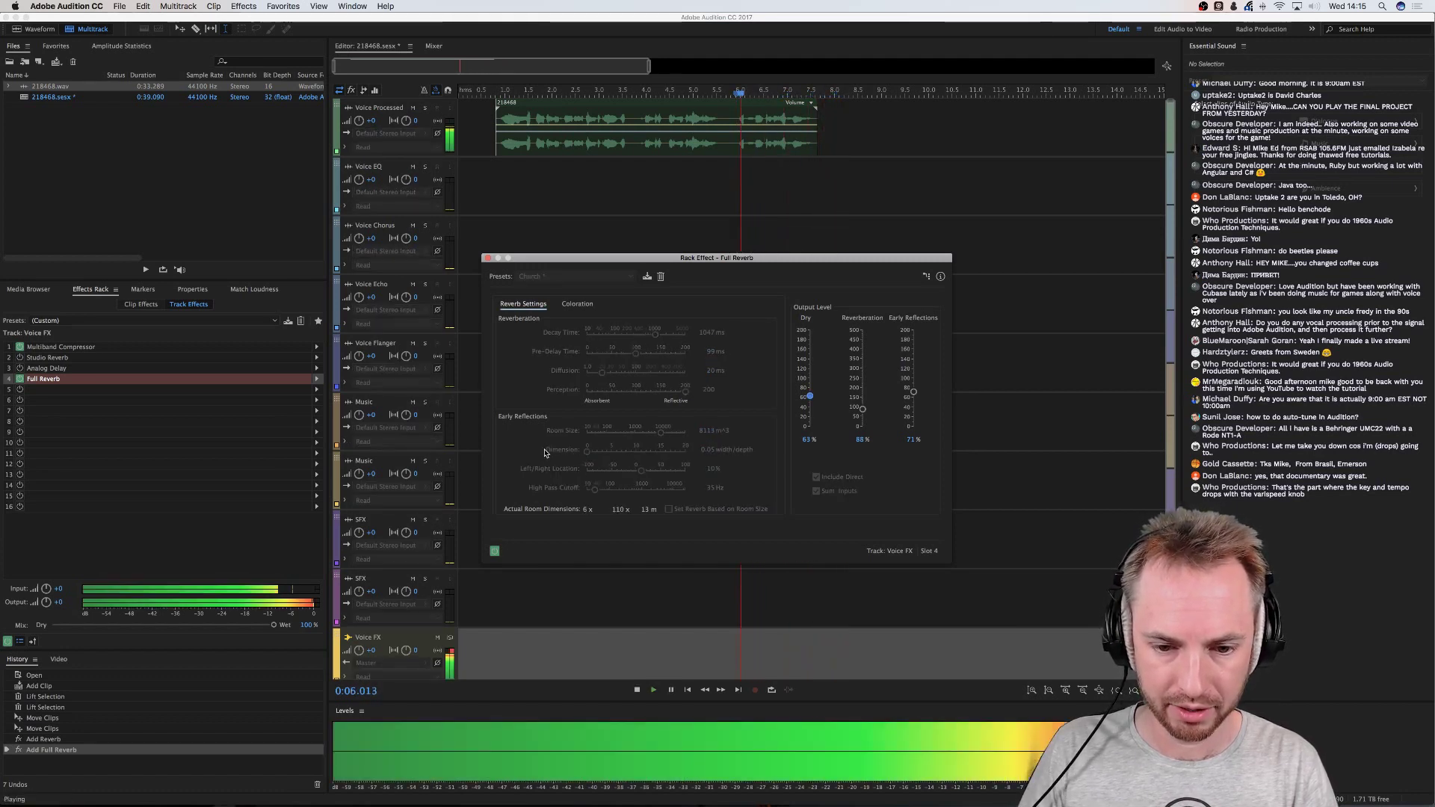
key(space)
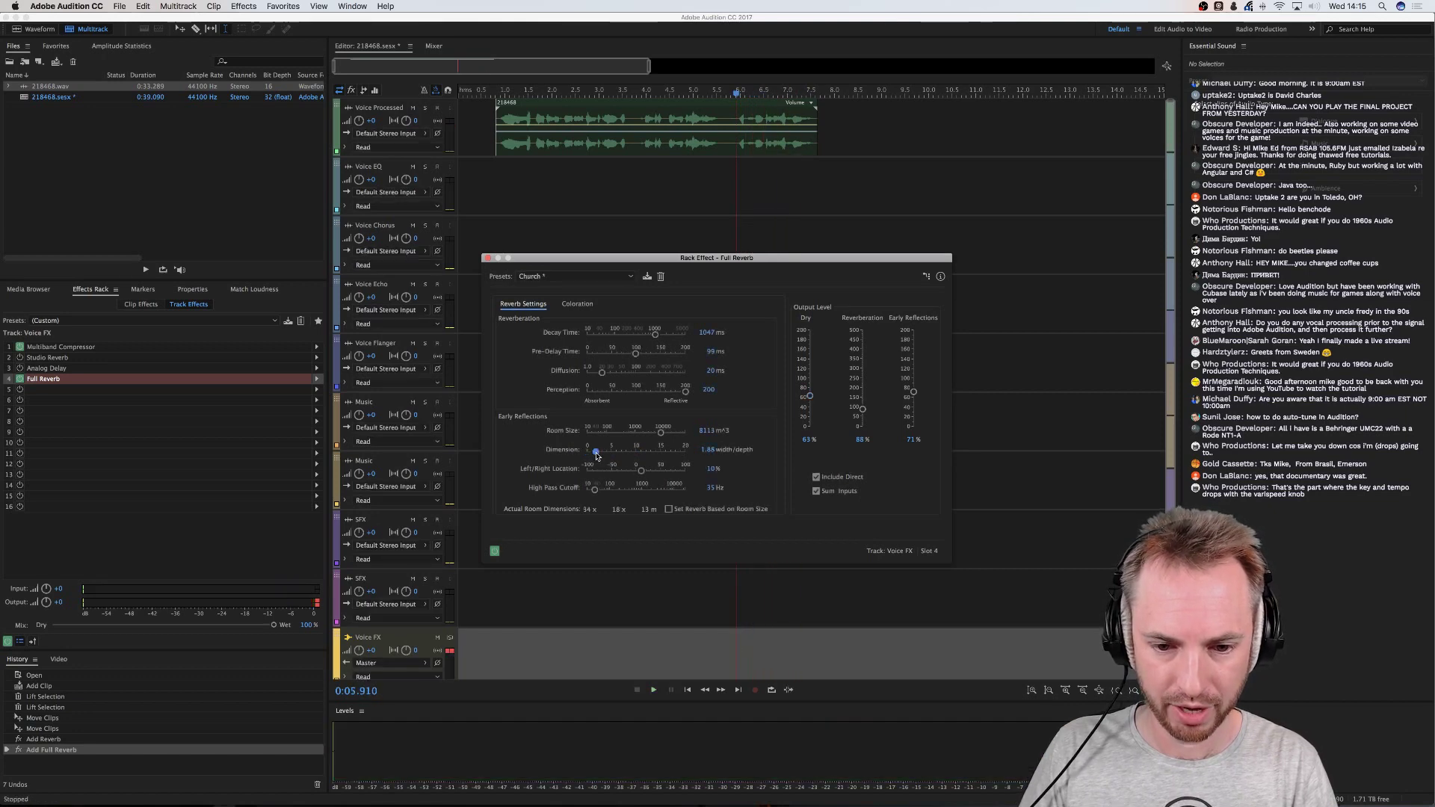
key(space)
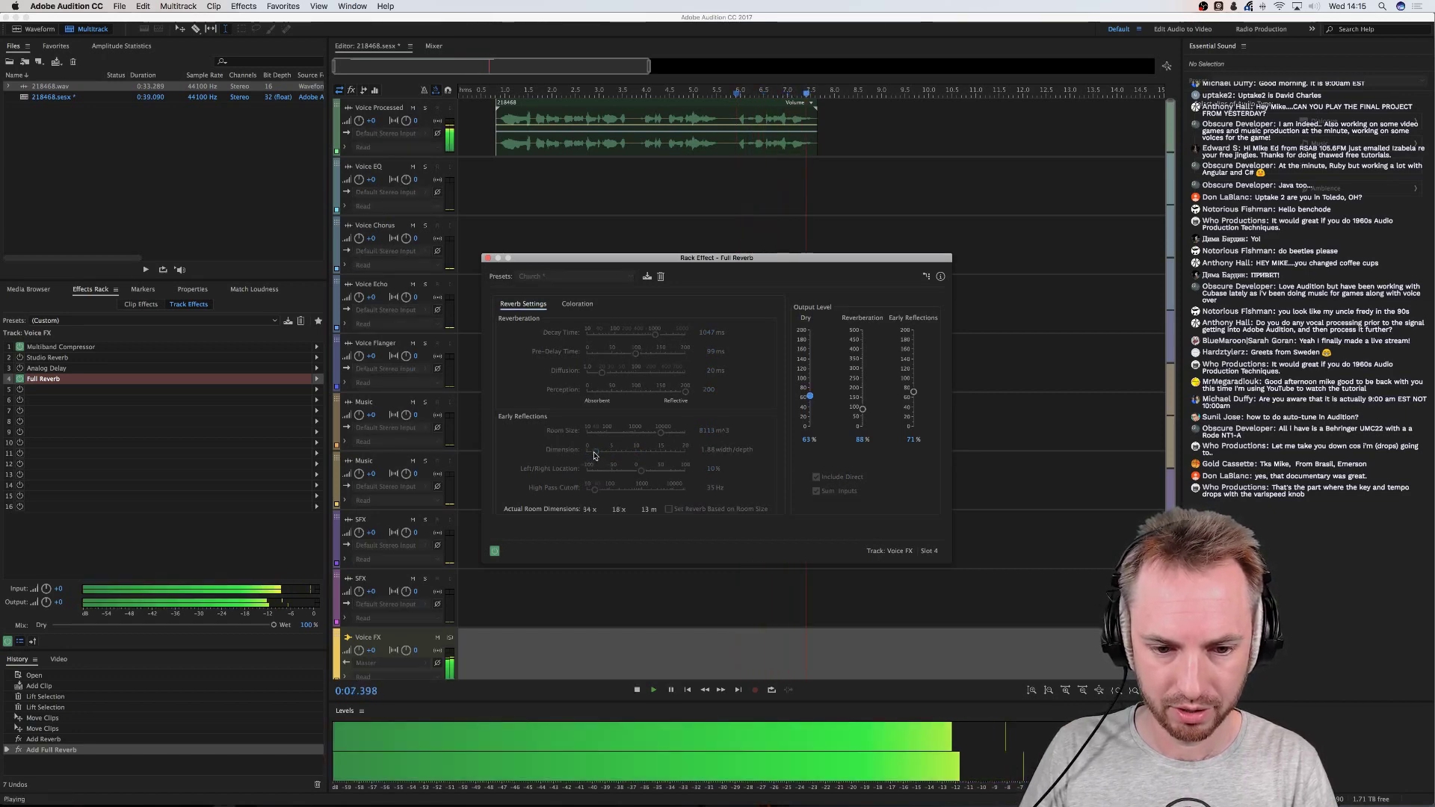
key(space)
drag(594, 454, 590, 456)
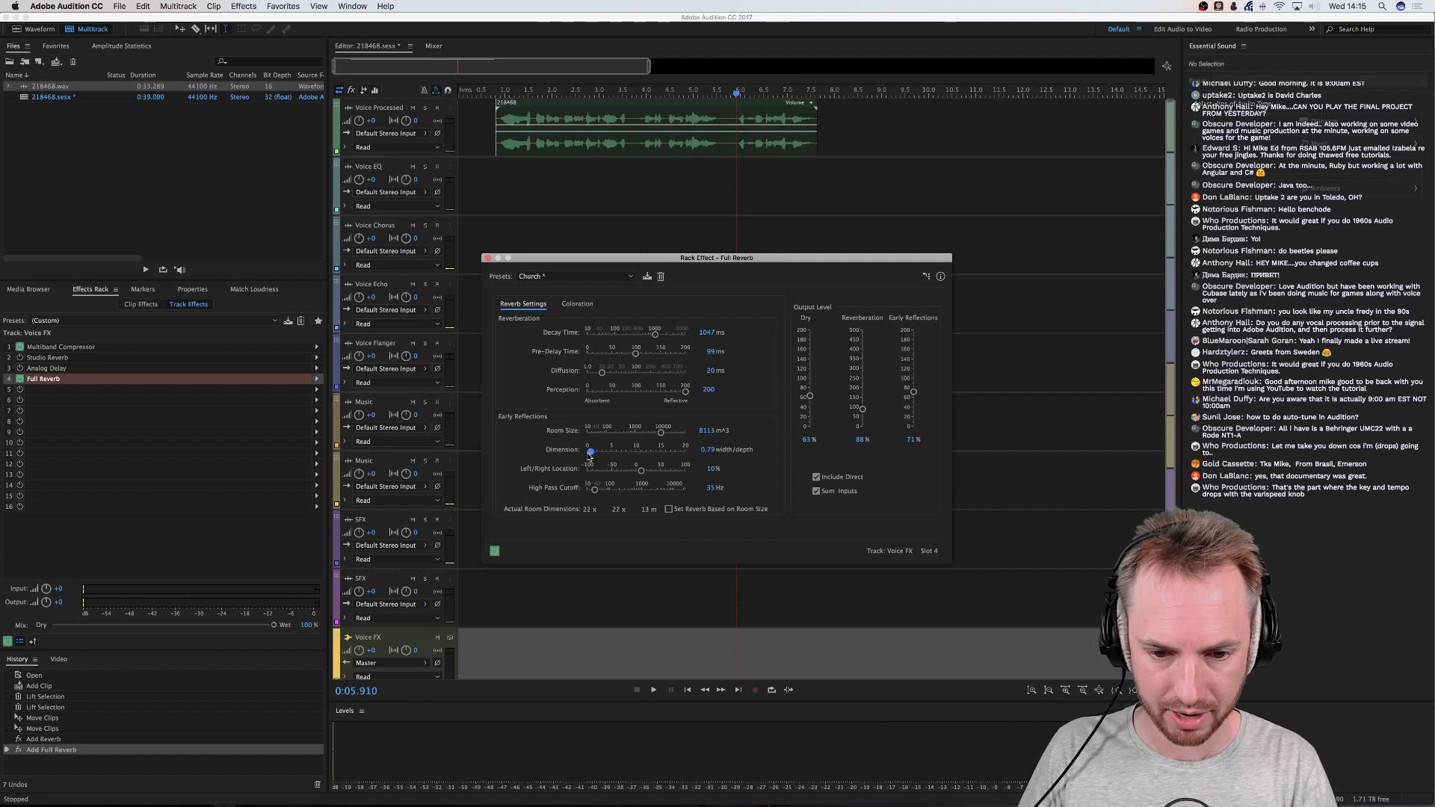
key(space)
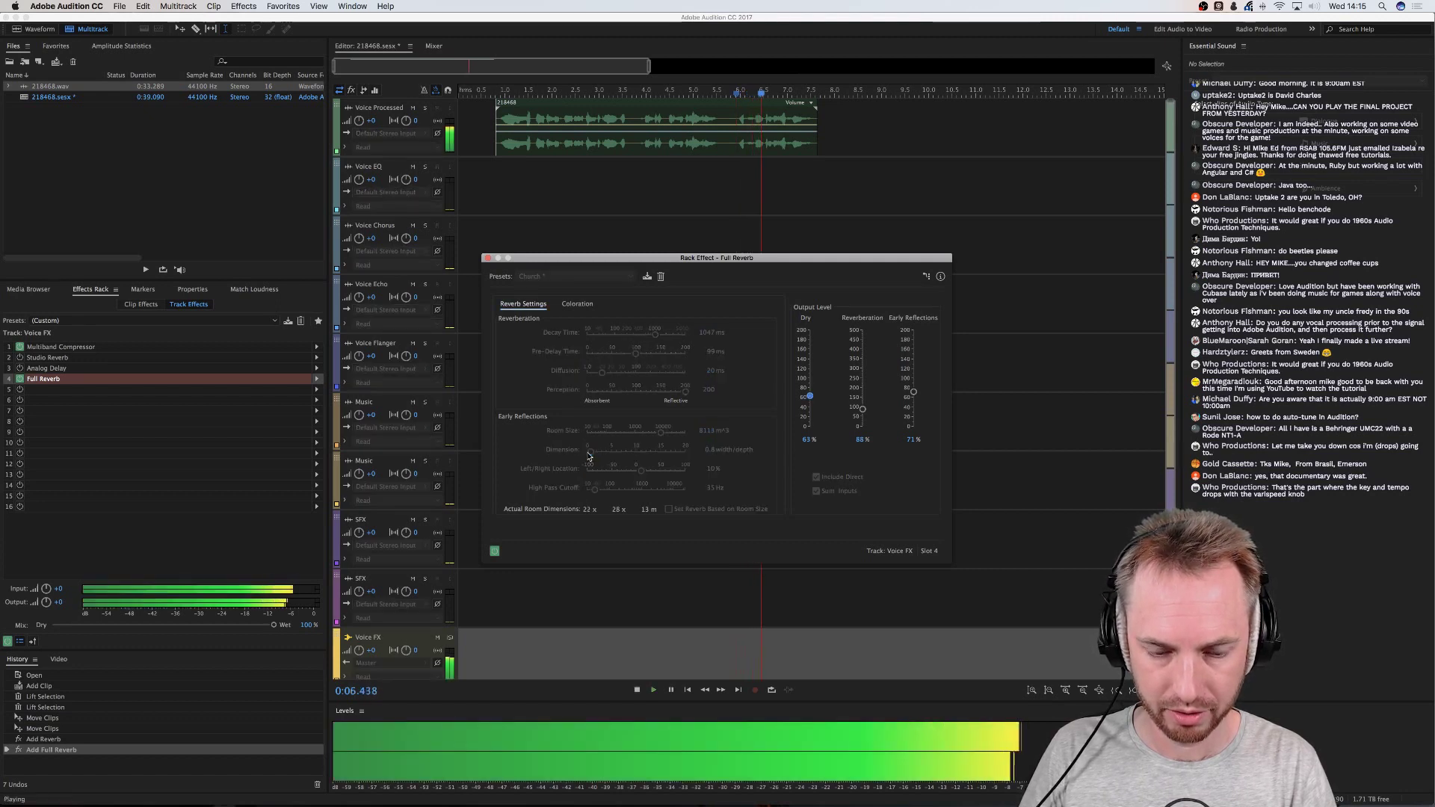
key(space)
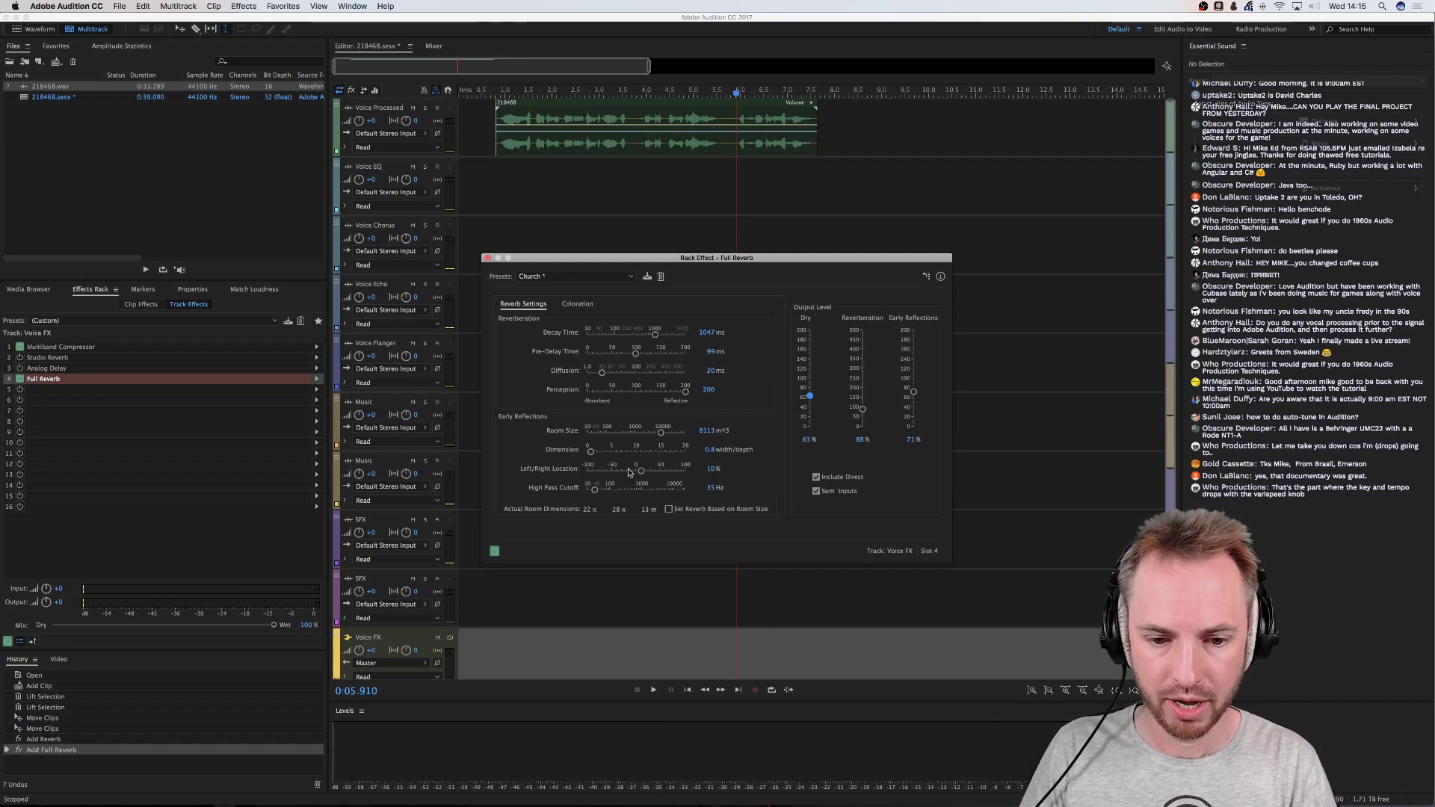
Compare Full Reverb left/right locations of -100% and 100% on the closing phrase, and settle on 20.2%
drag(641, 472, 585, 472)
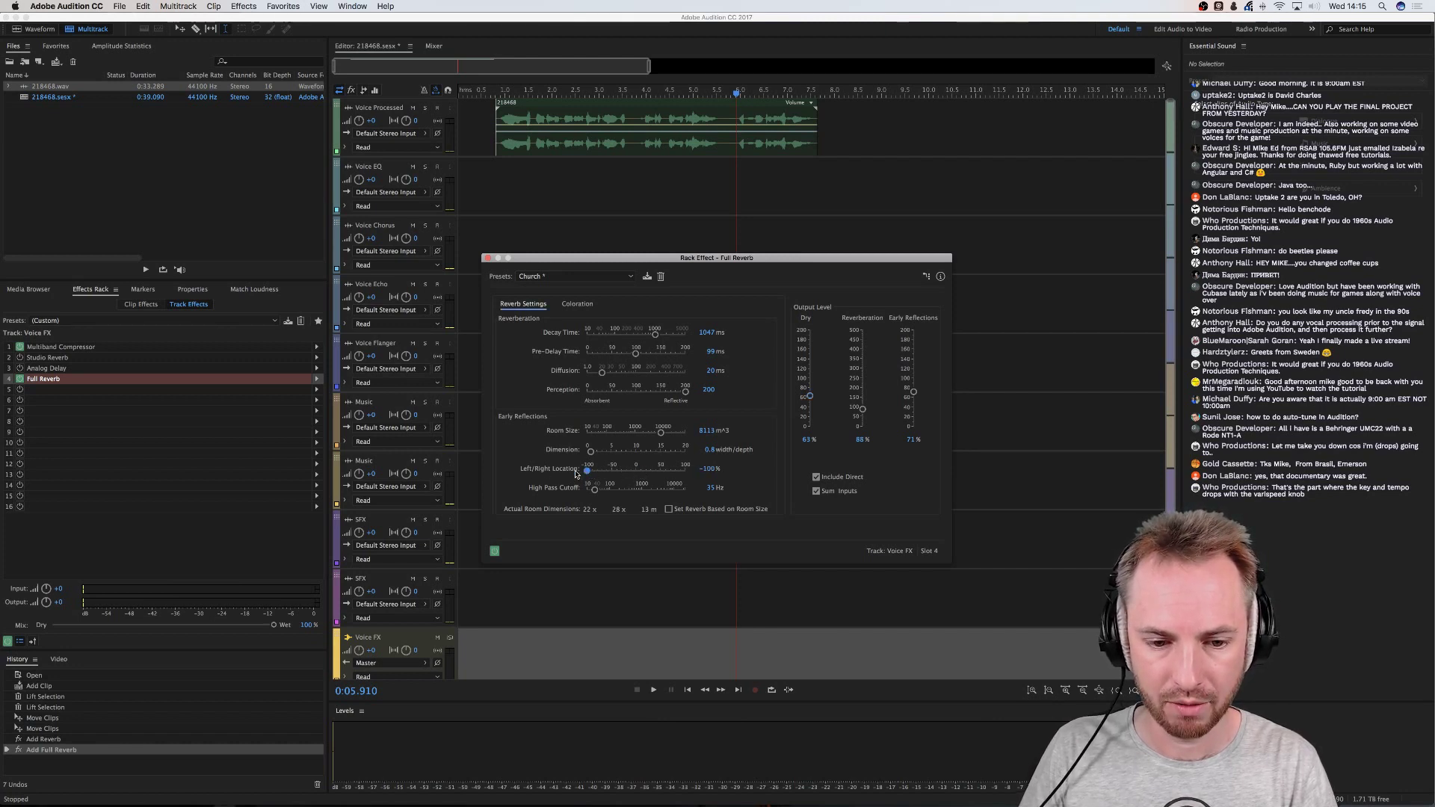
key(space)
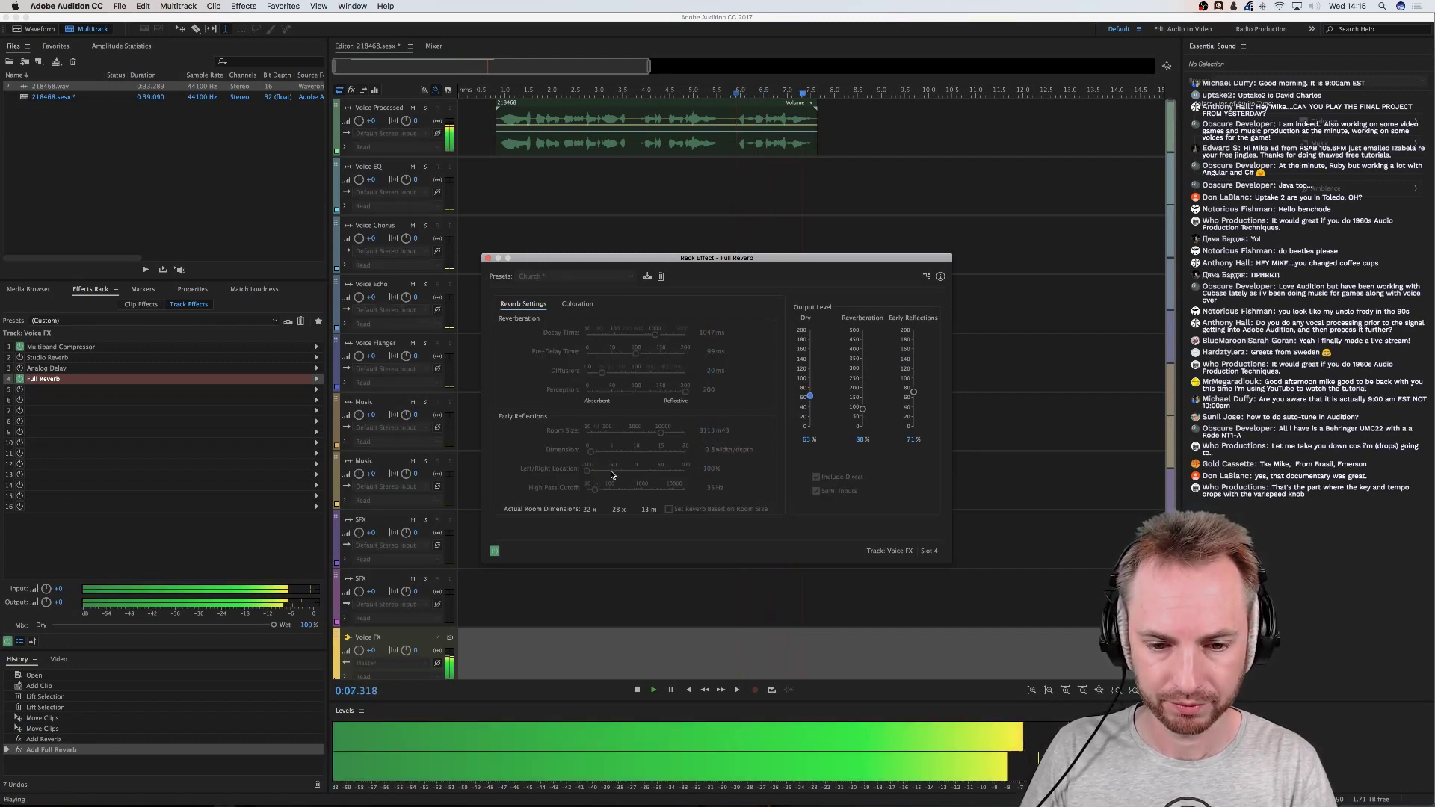
key(space)
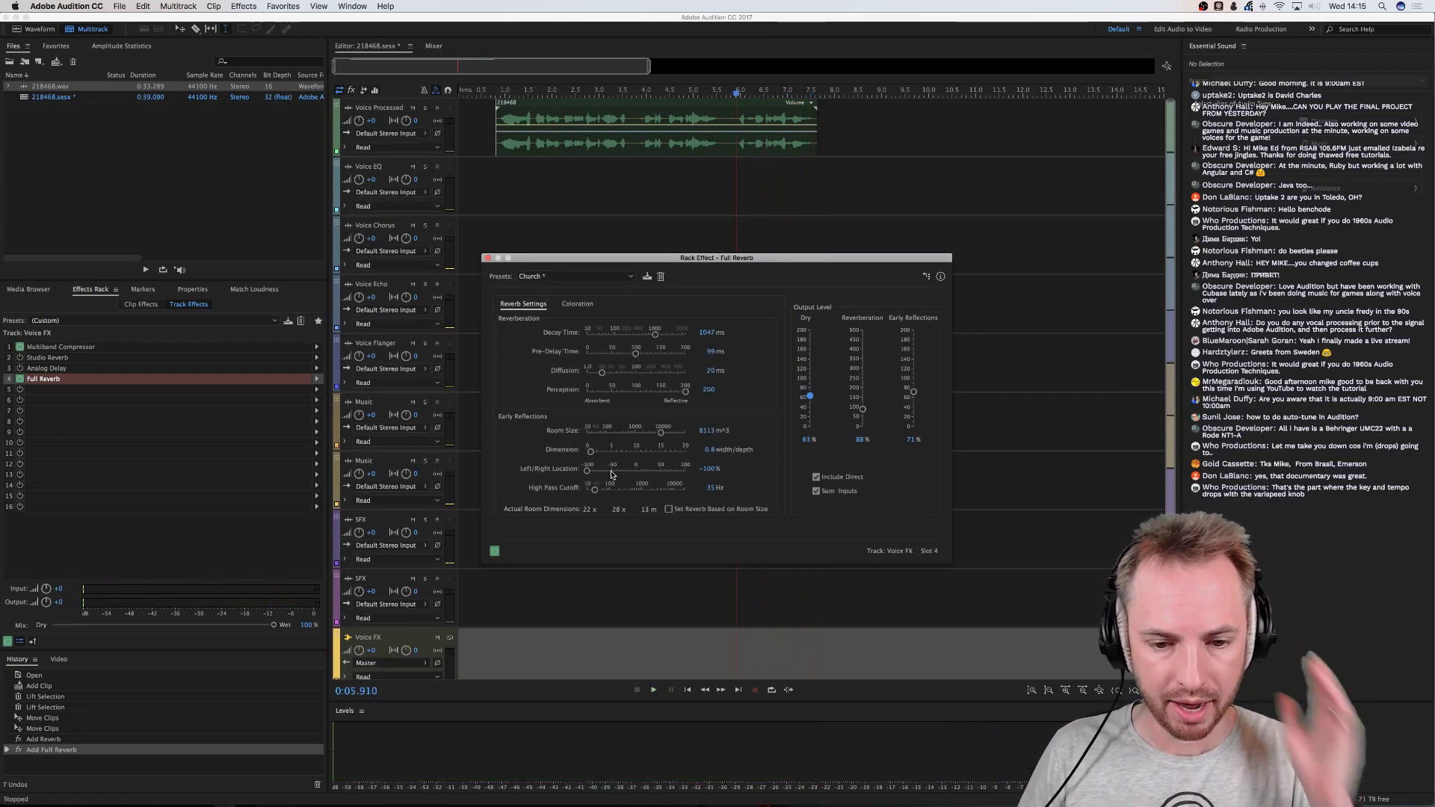
click(612, 471)
key(space)
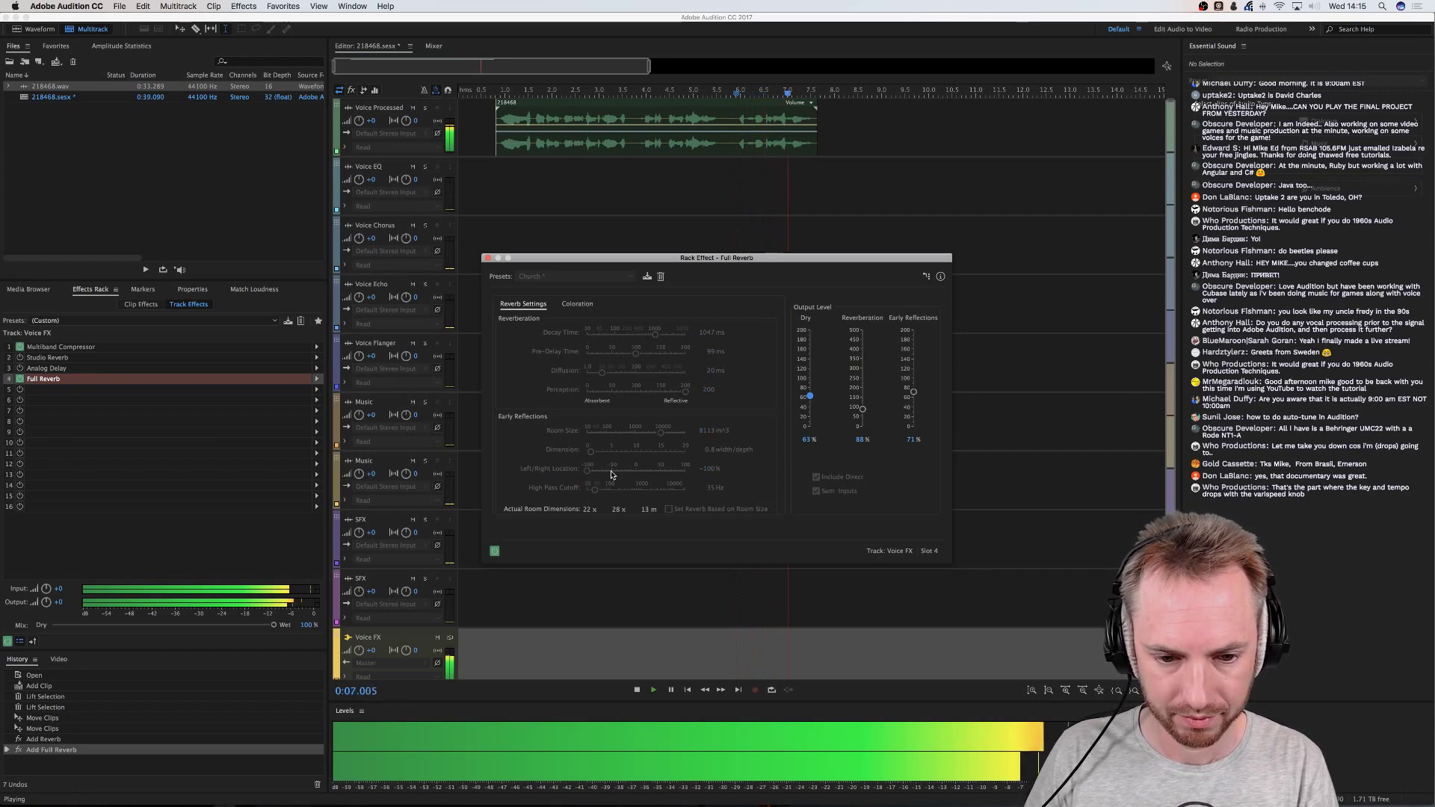
key(space)
drag(611, 474, 743, 476)
key(space)
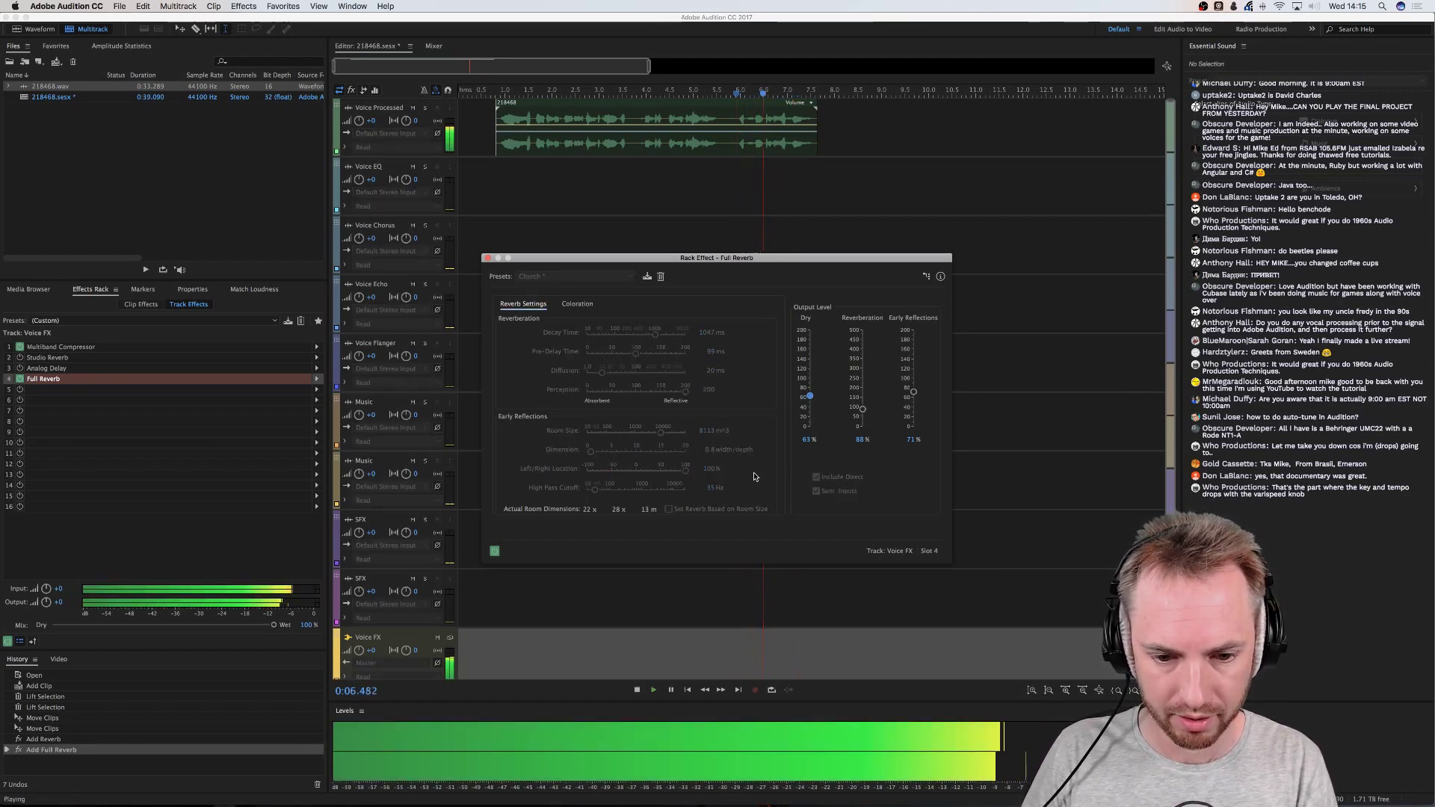
key(space)
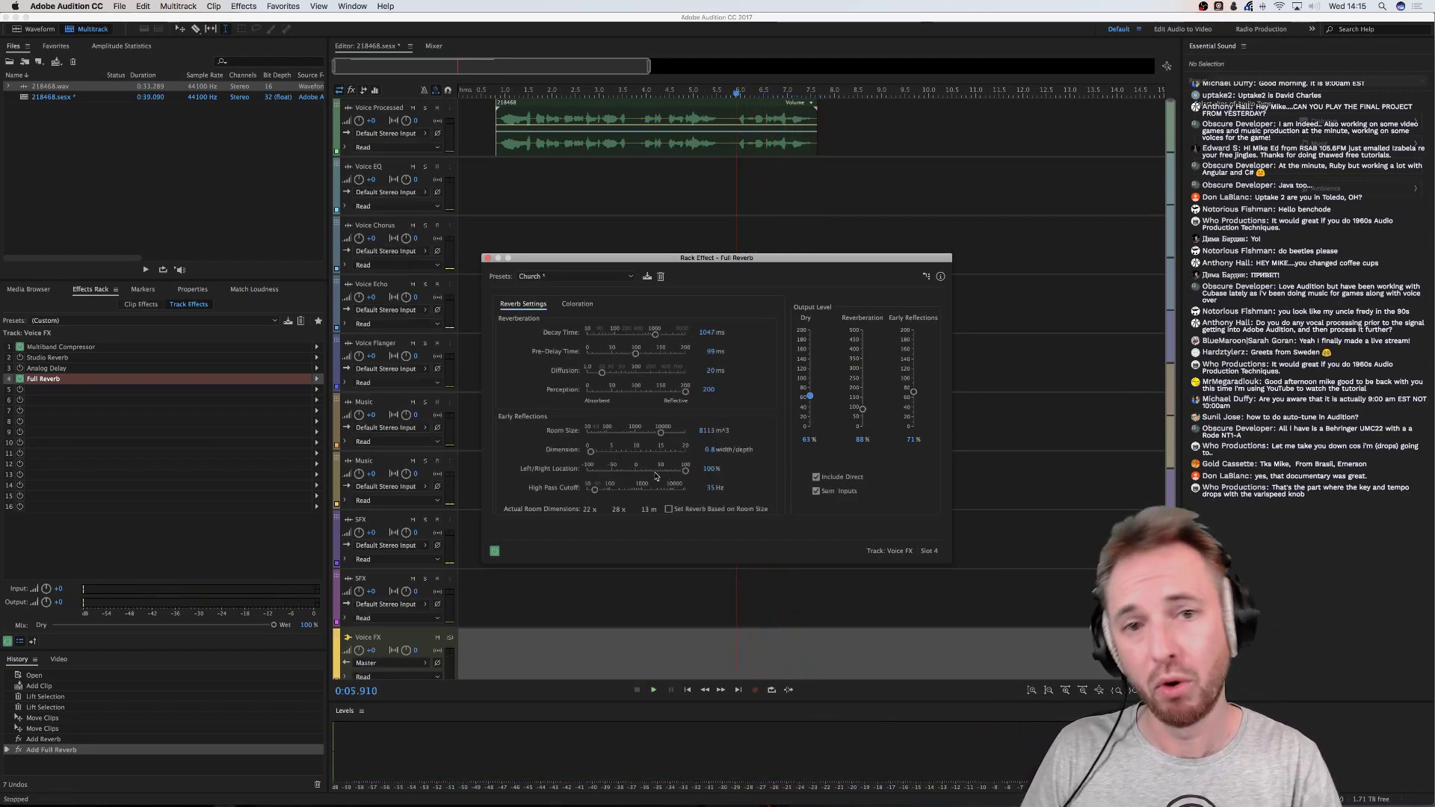
drag(649, 475, 637, 475)
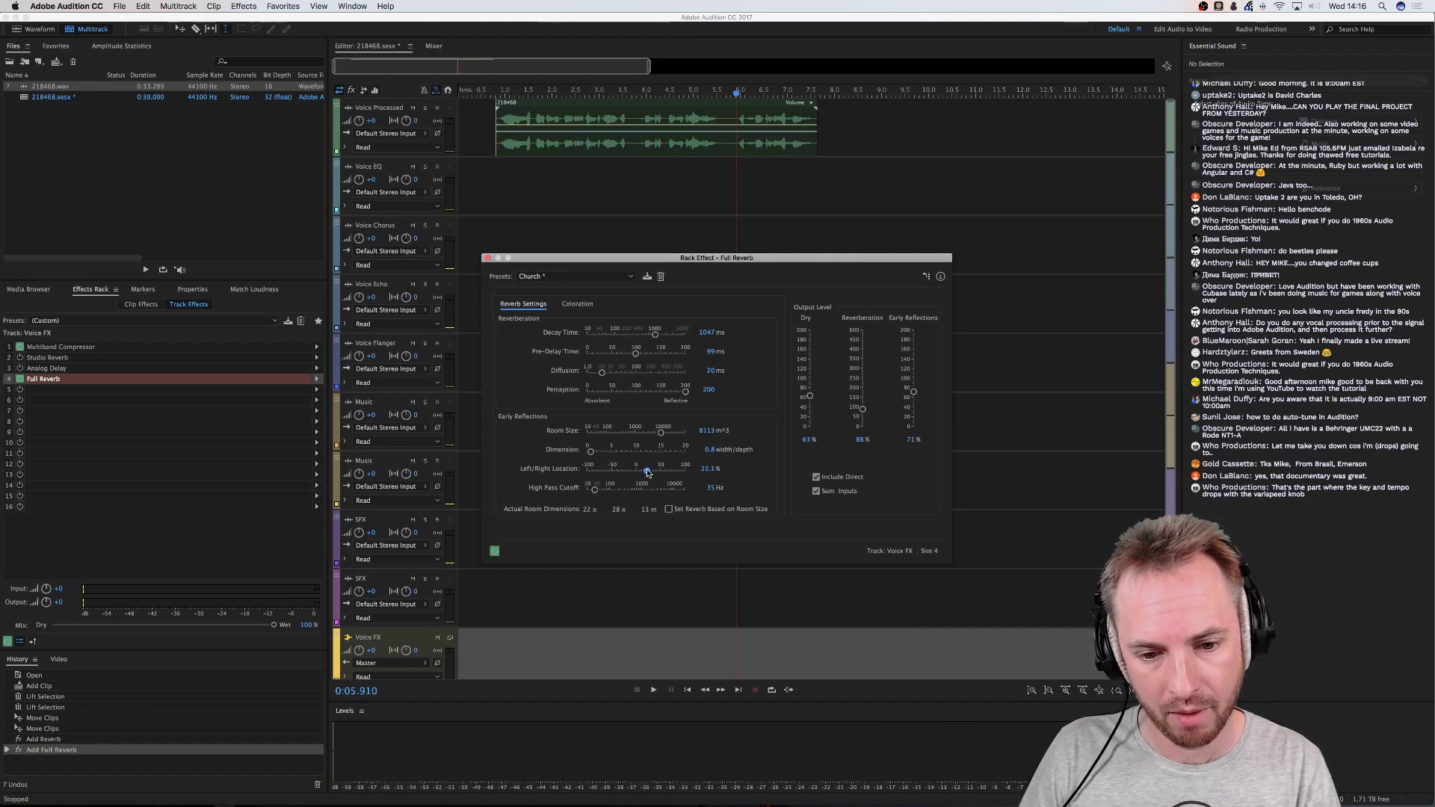
key(space)
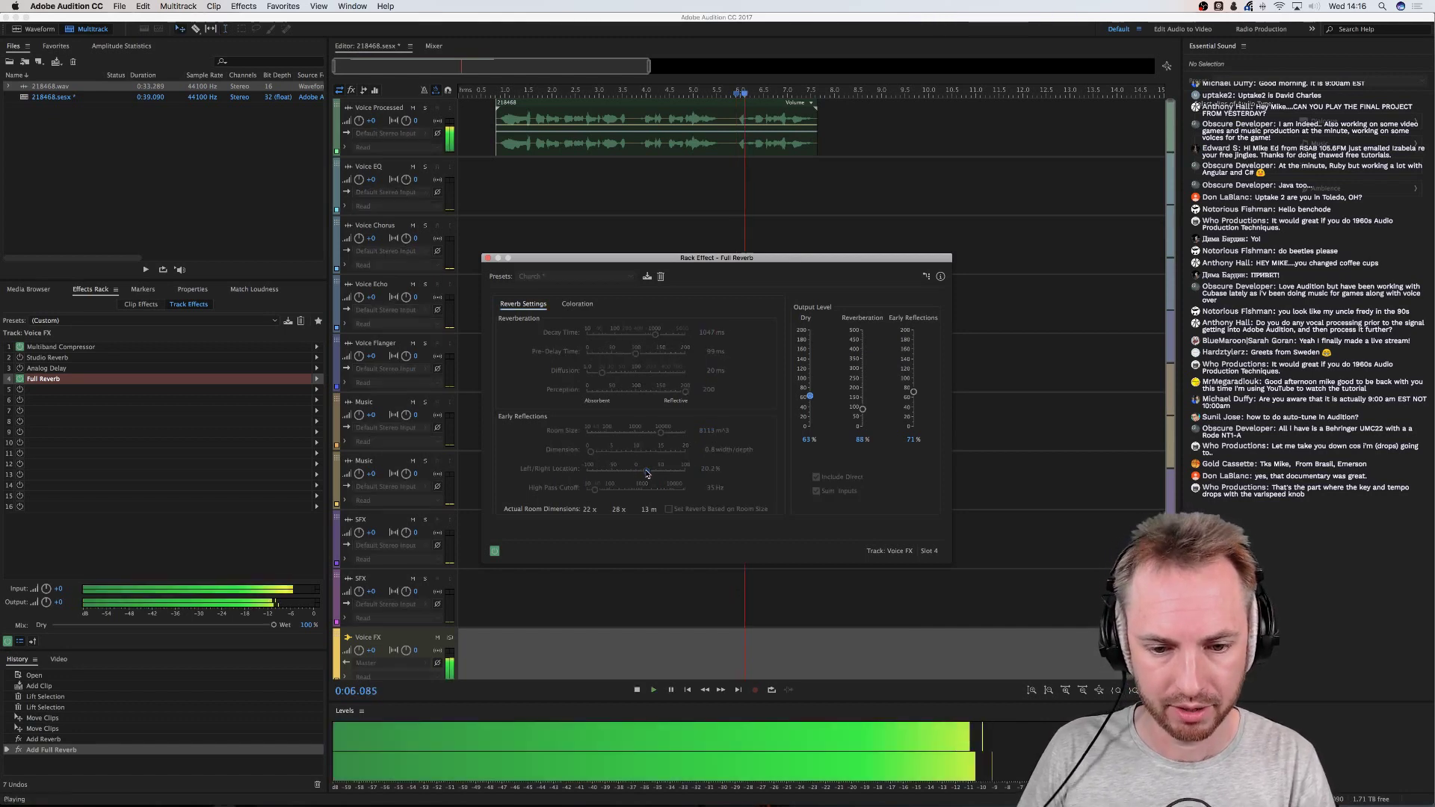
key(space)
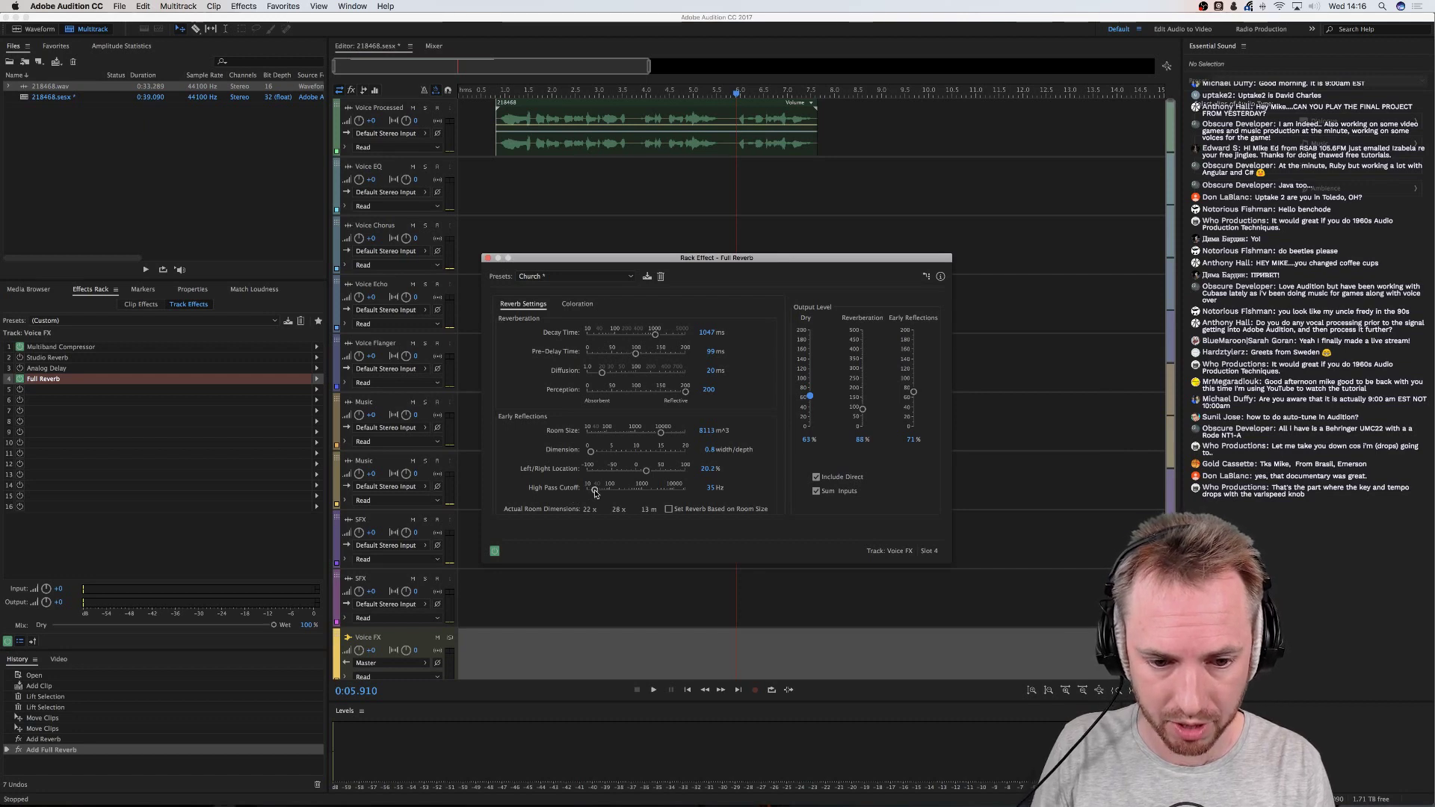
Audition Full Reverb high pass cutoffs from 22050 Hz down to 20 Hz on the closing phrase, and settle on about 200 Hz
drag(596, 493, 662, 494)
key(space)
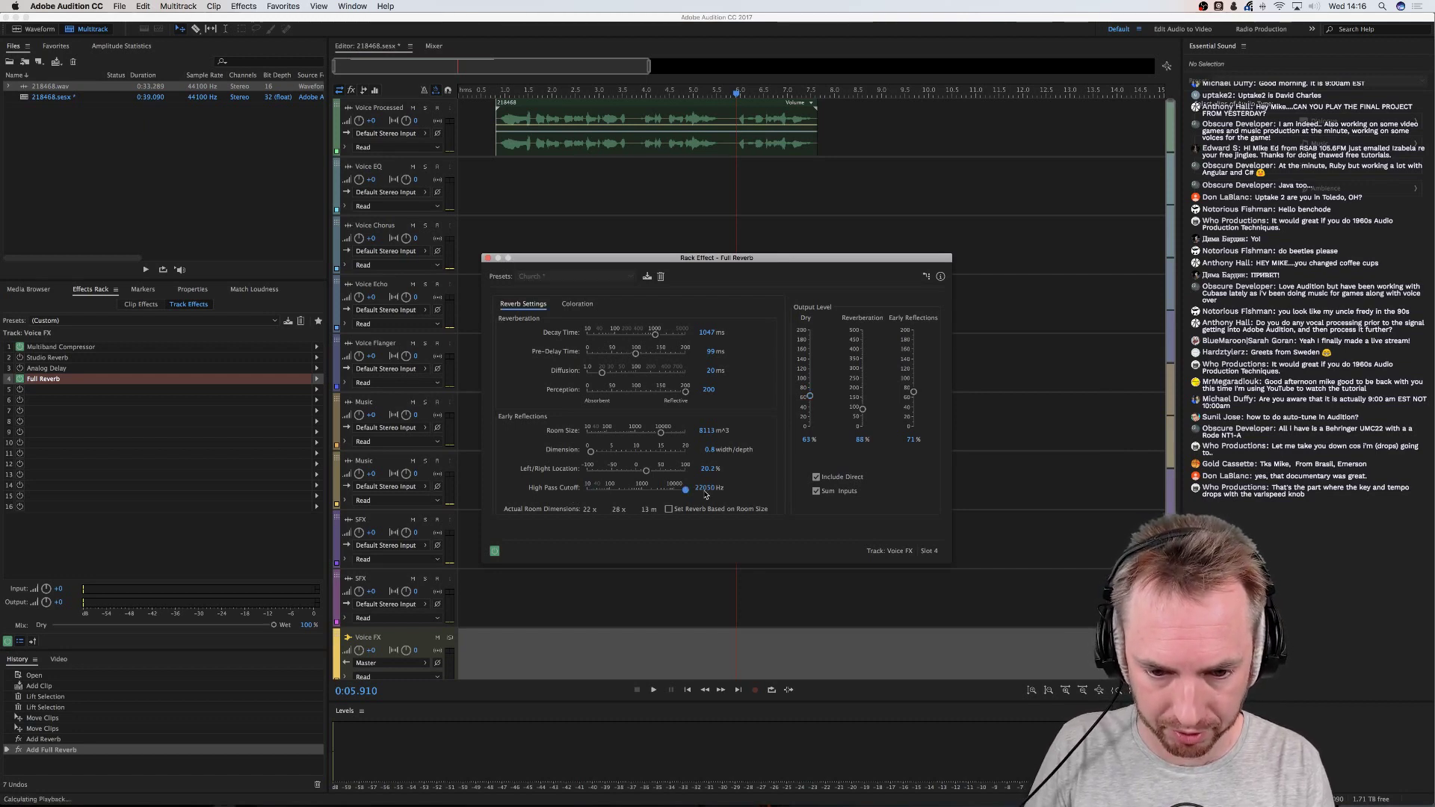
key(space)
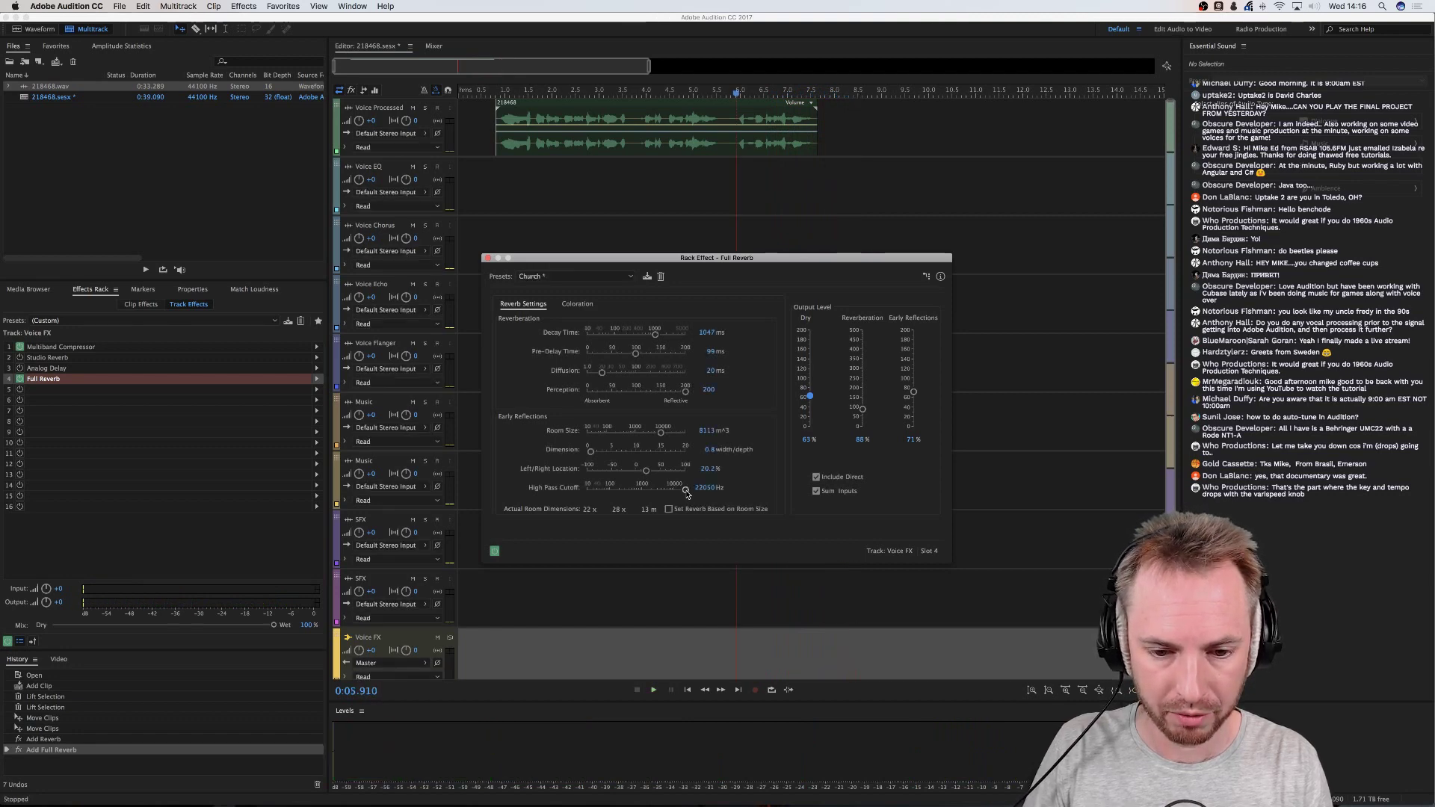
key(space)
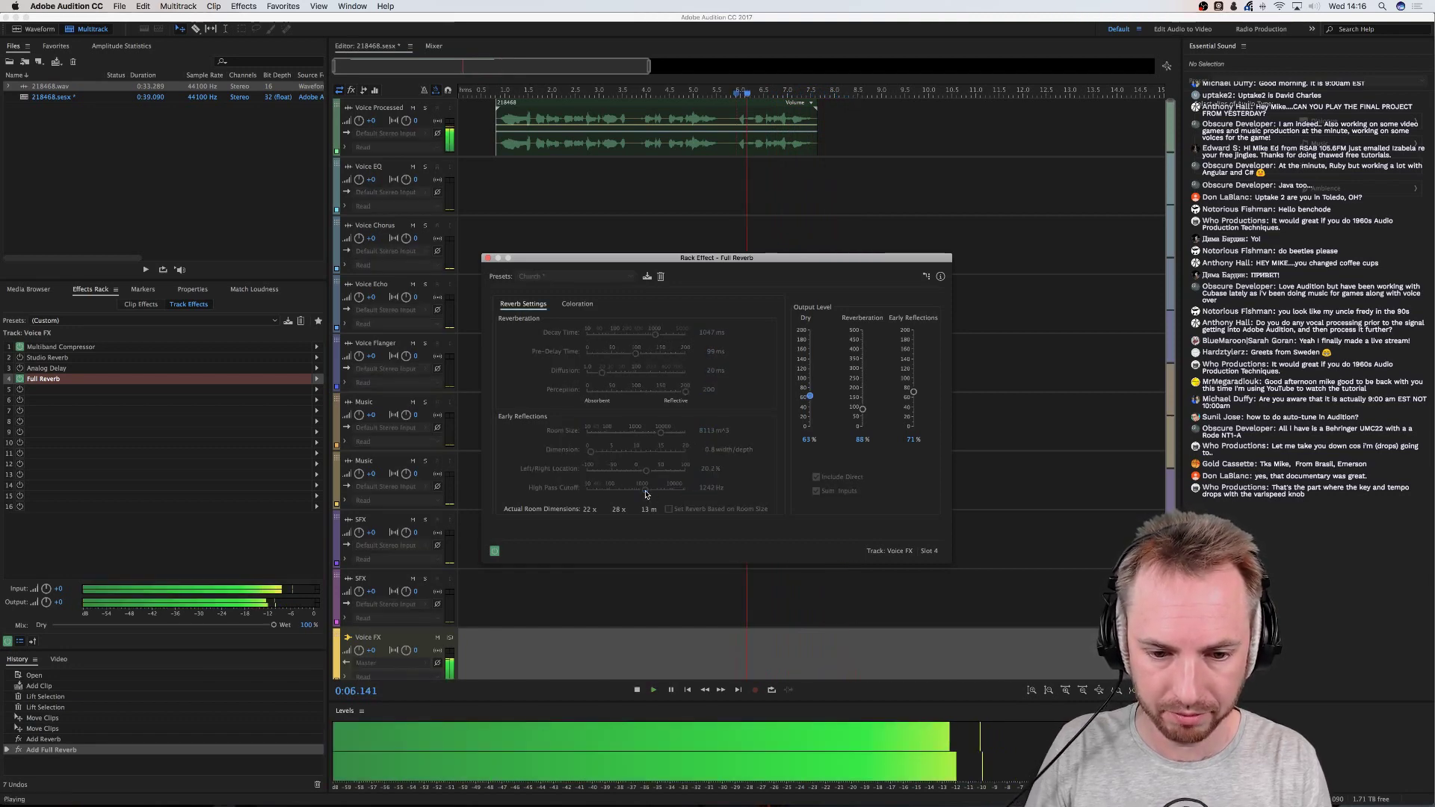
key(space)
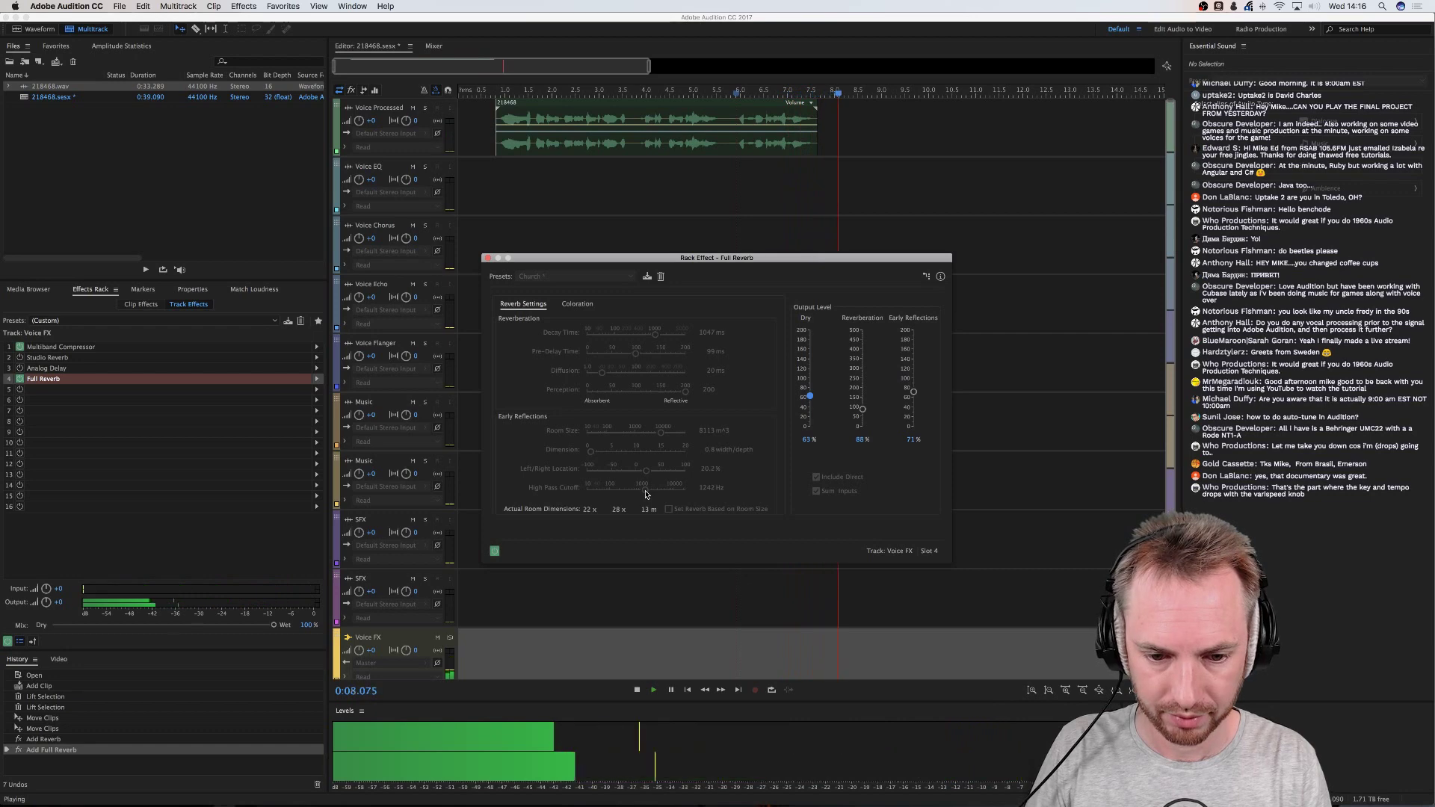
drag(646, 492, 572, 494)
key(space)
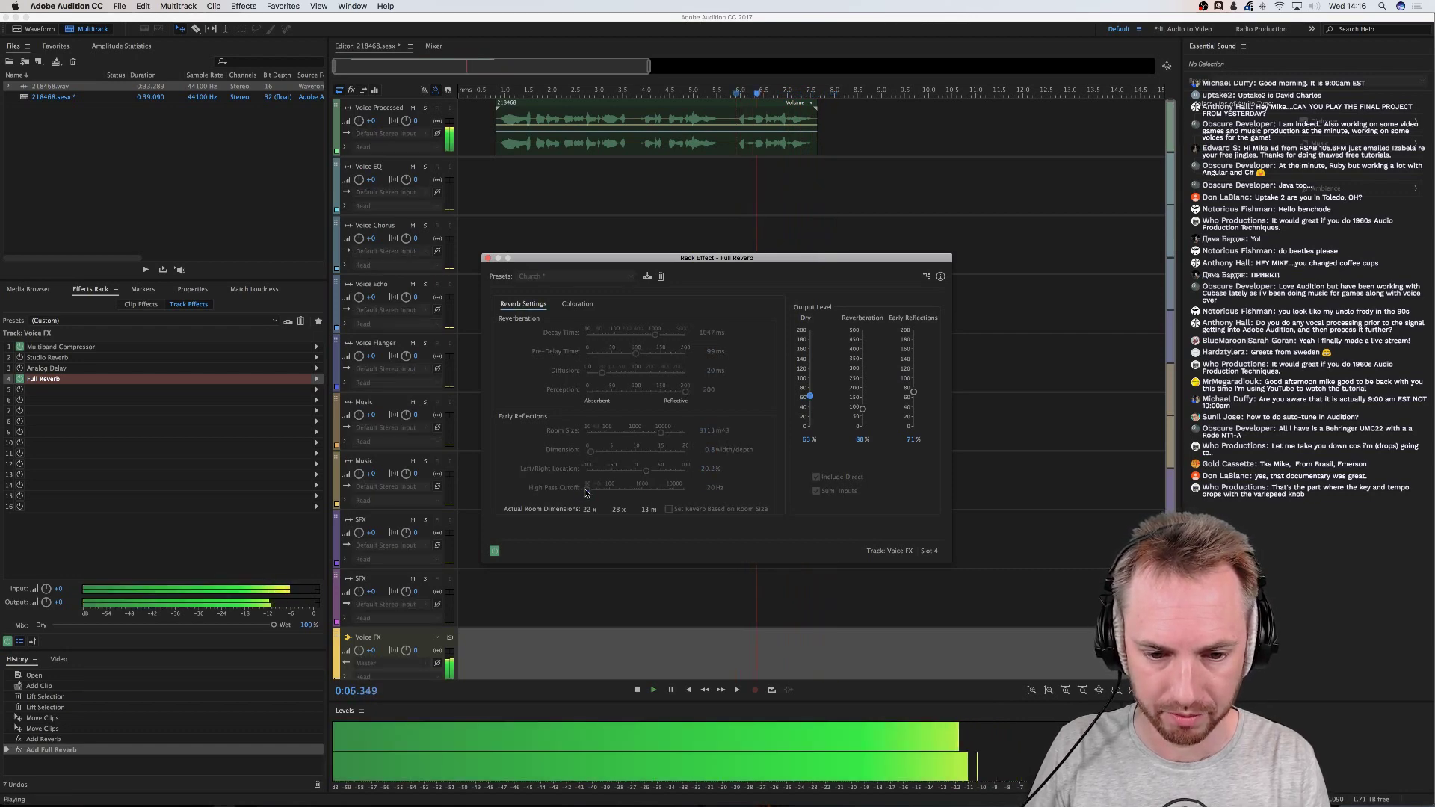
key(space)
drag(588, 493, 607, 492)
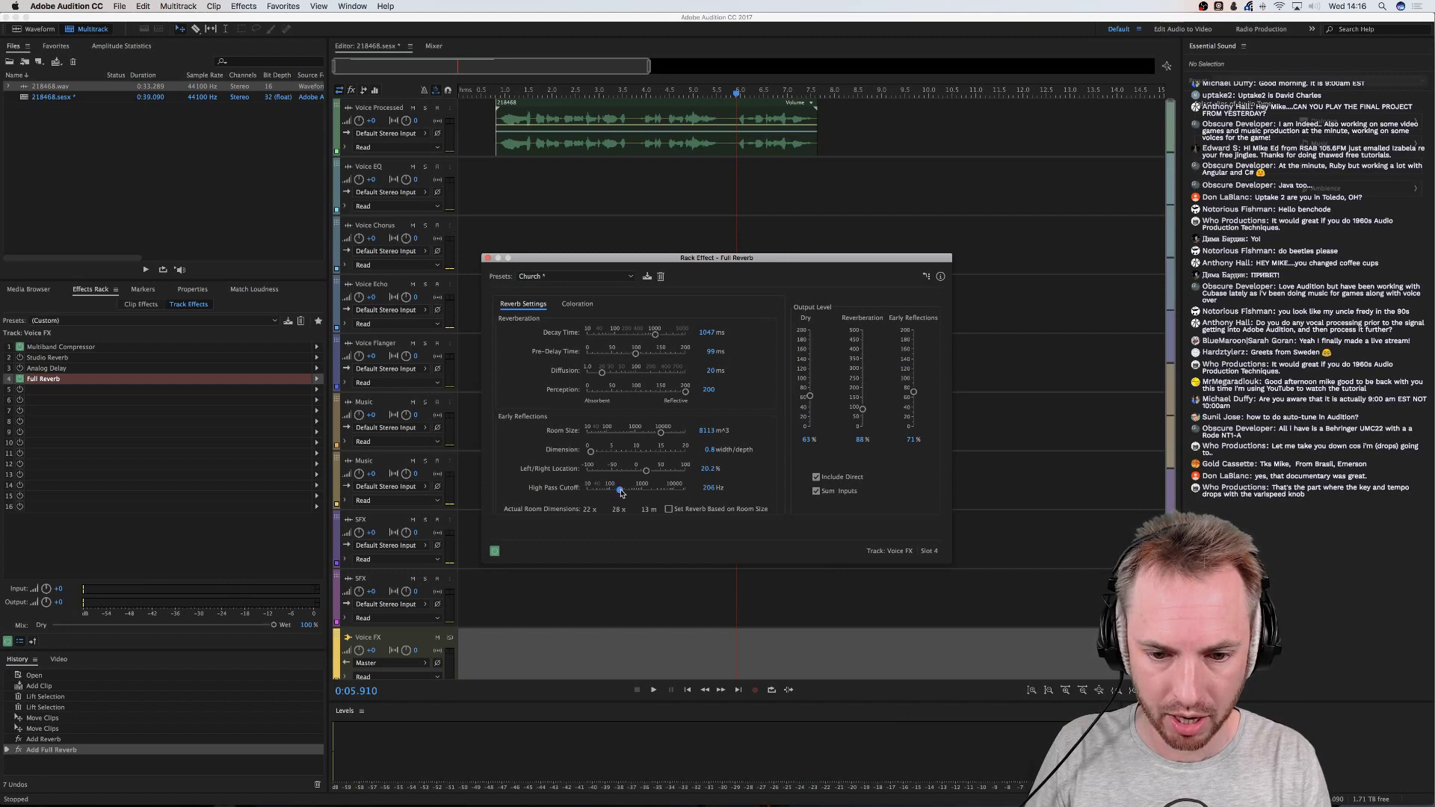
key(space)
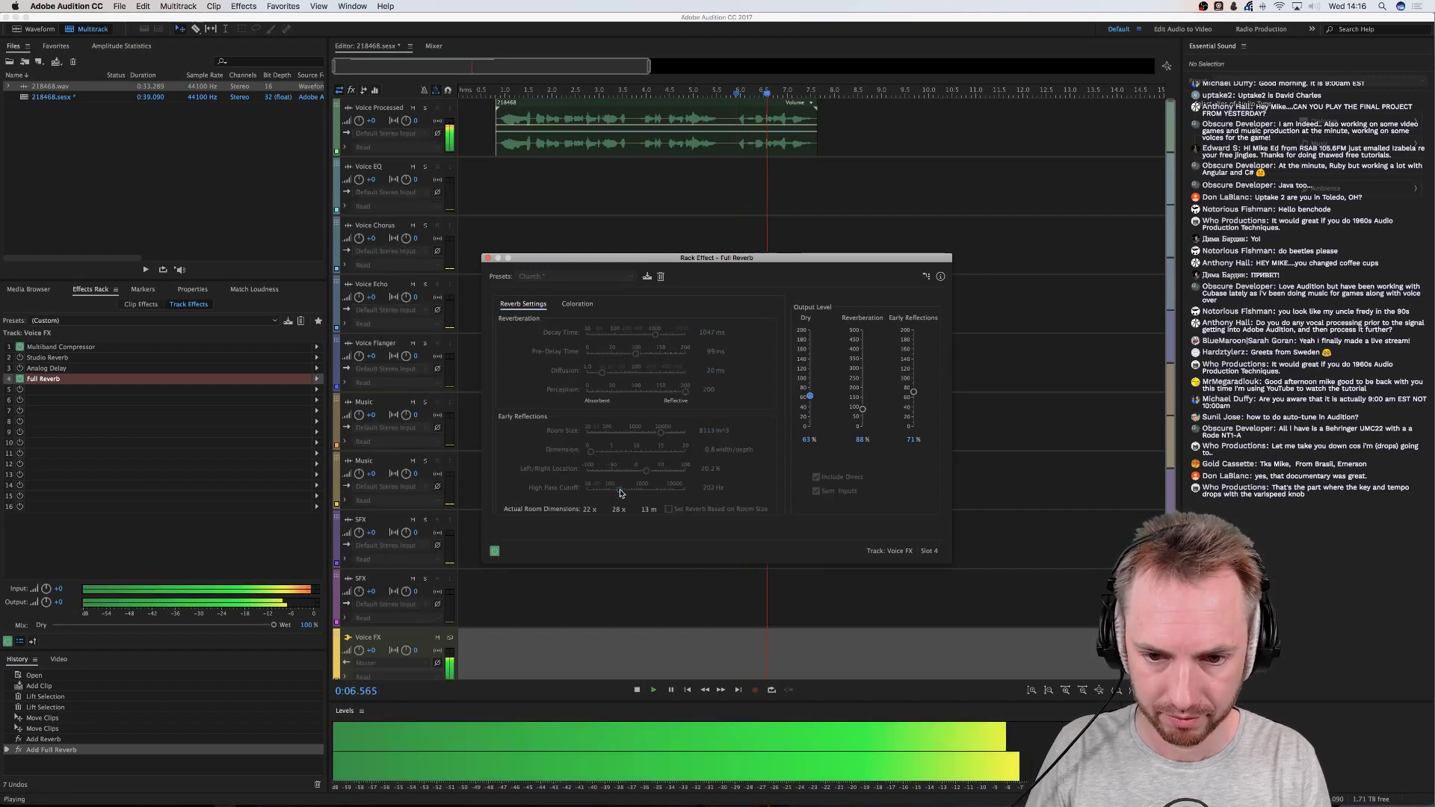
key(space)
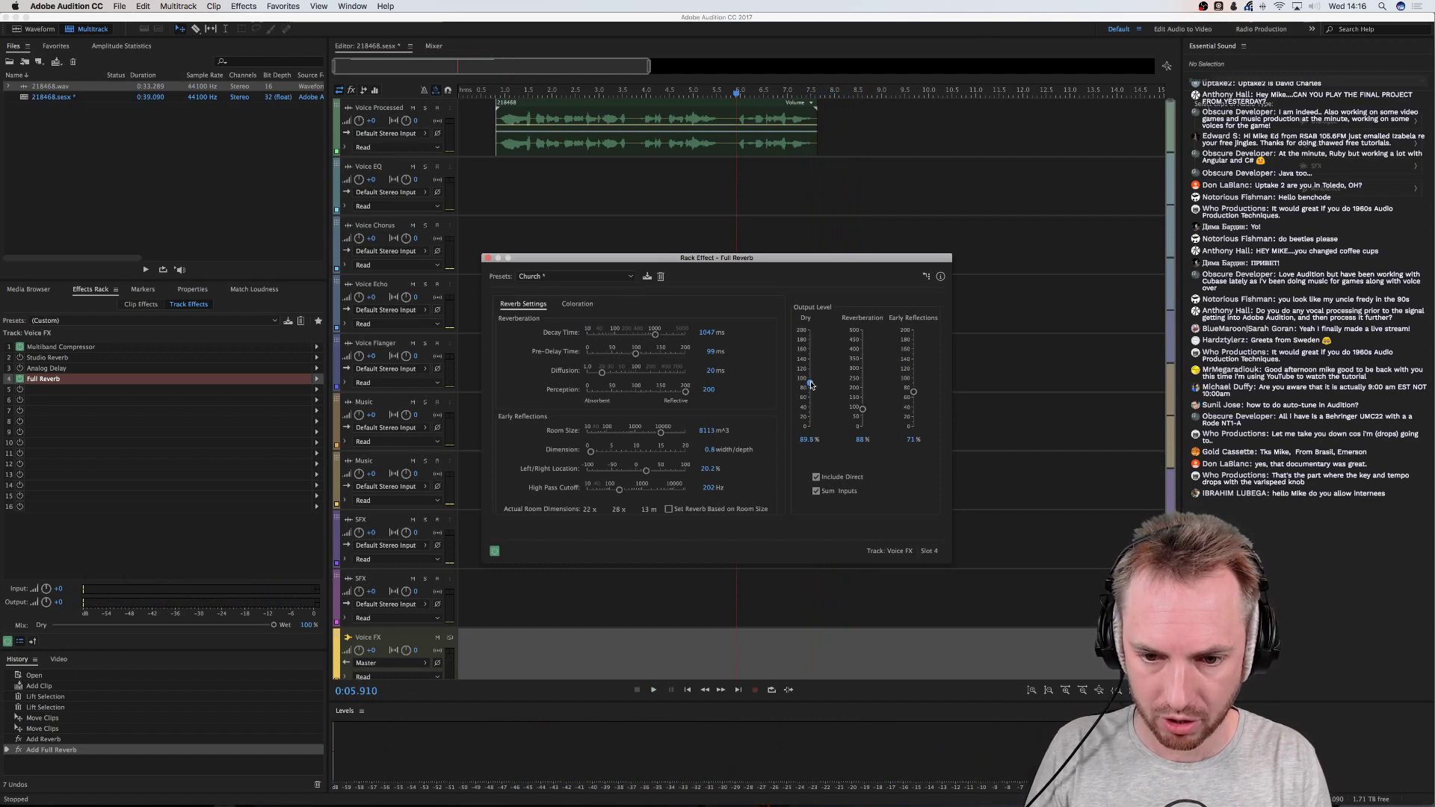
Raise the Full Reverb output levels to just under 100% dry and 128% reverberation, playing the closing phrase after each change
key(space)
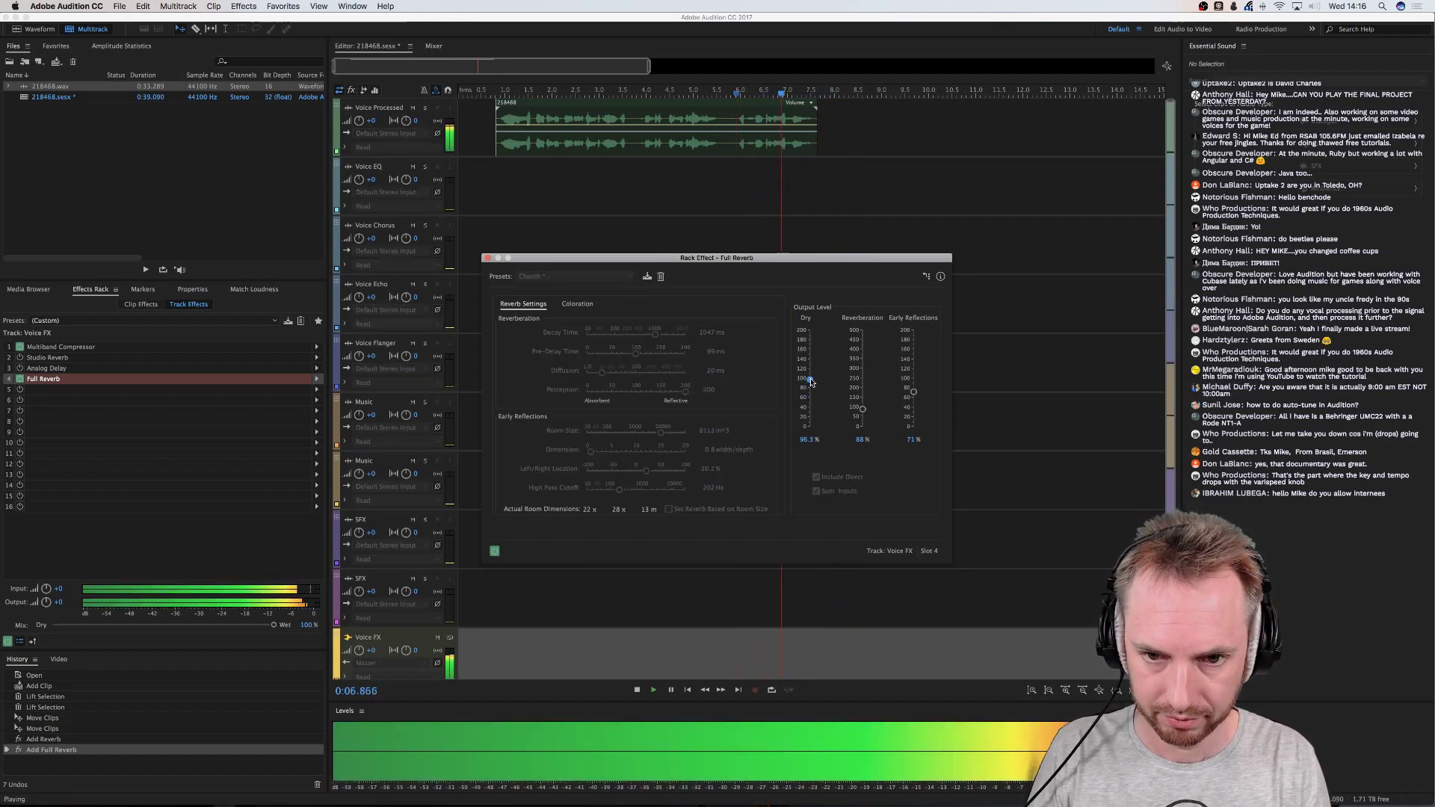
key(space)
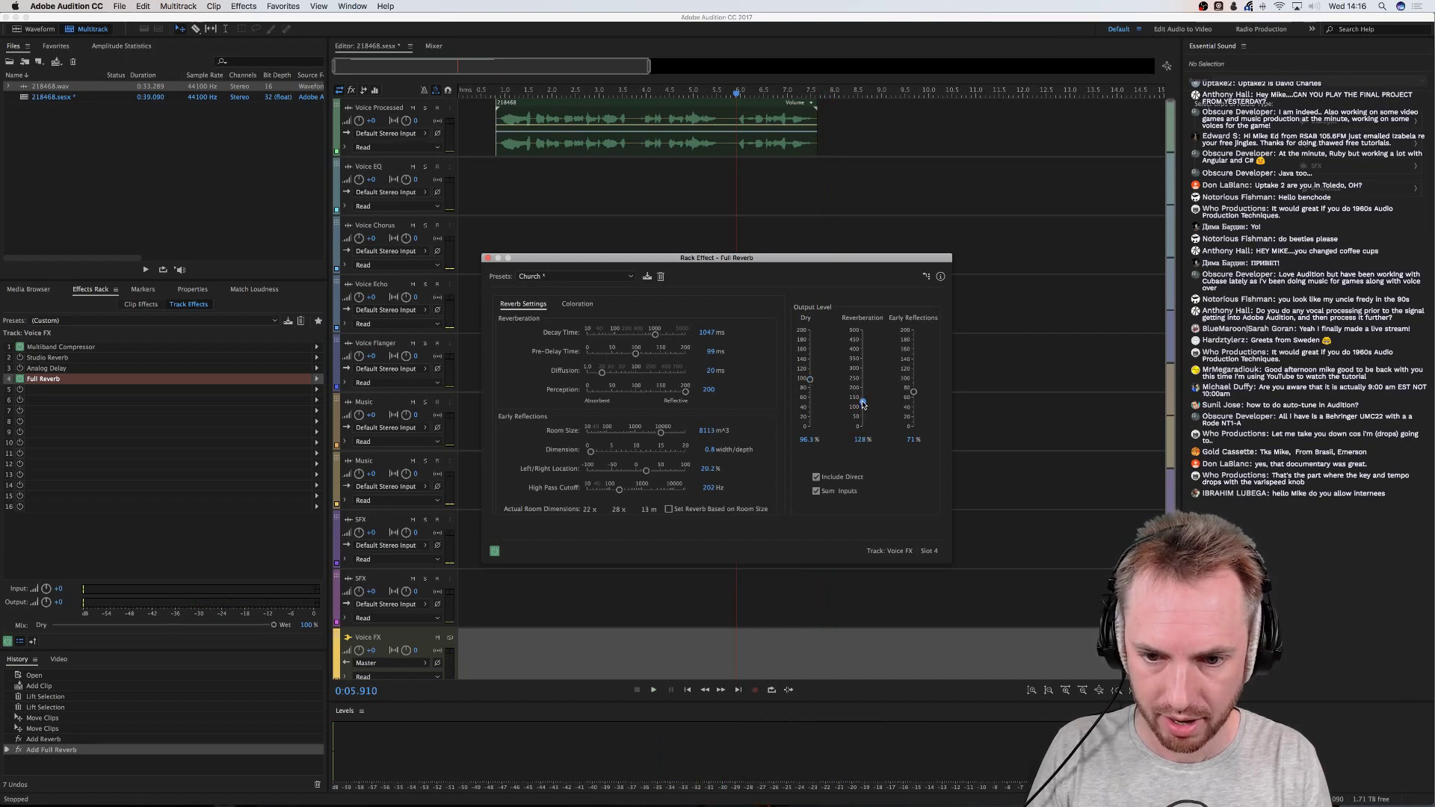
key(space)
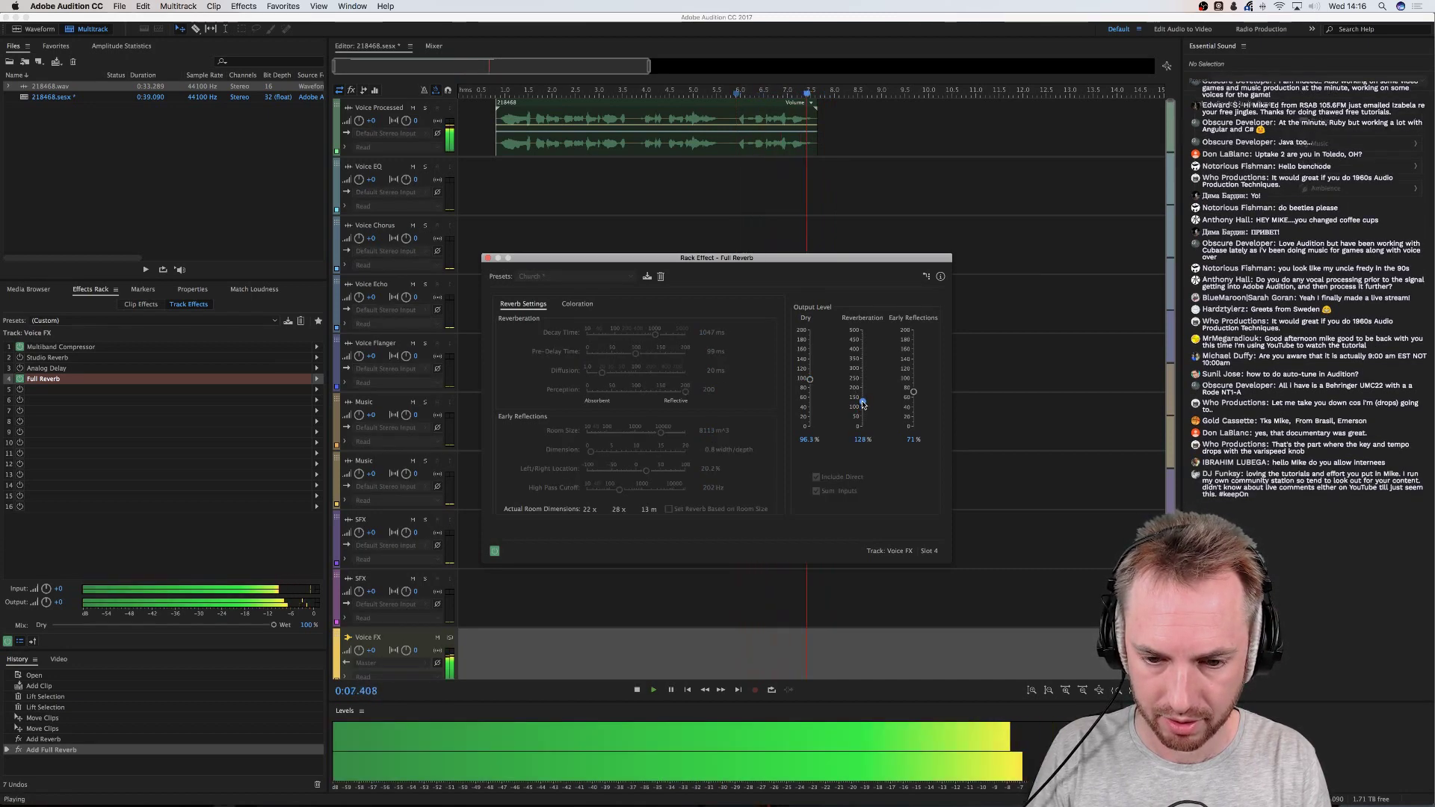
key(space)
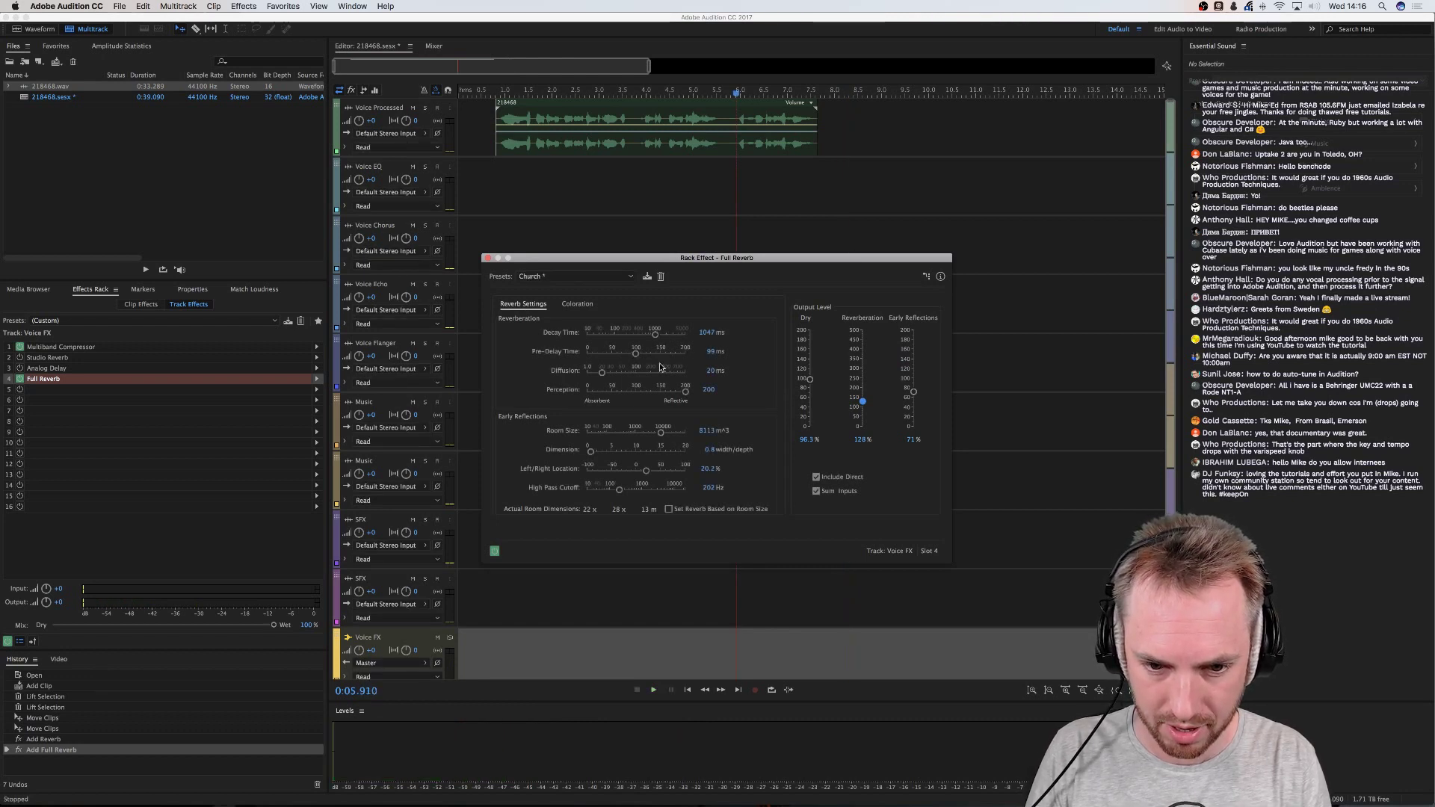
Audition the closing phrase with Full Reverb room size raised to about 14800 m³ and early reflections to about 87%, and close the effect
key(space)
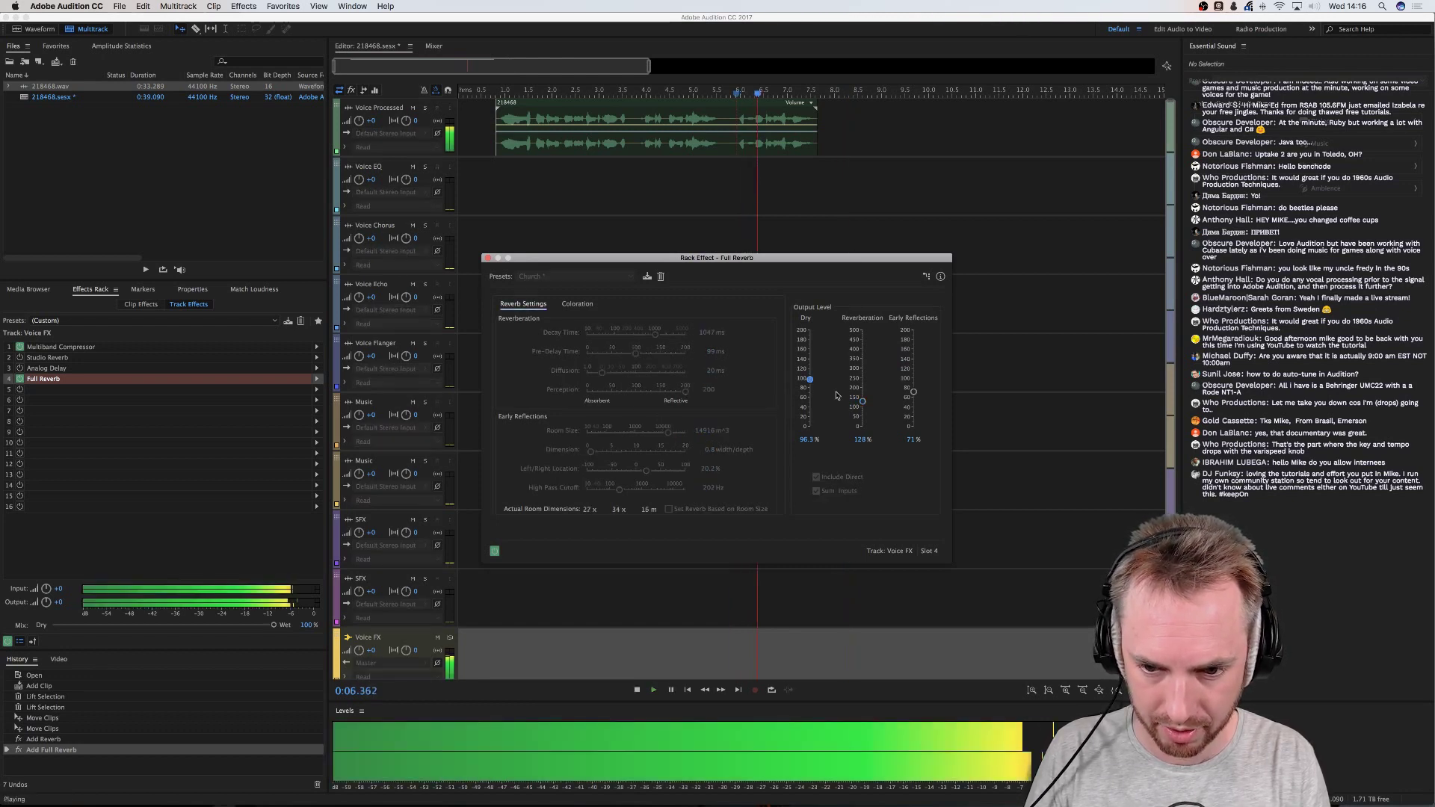
key(space)
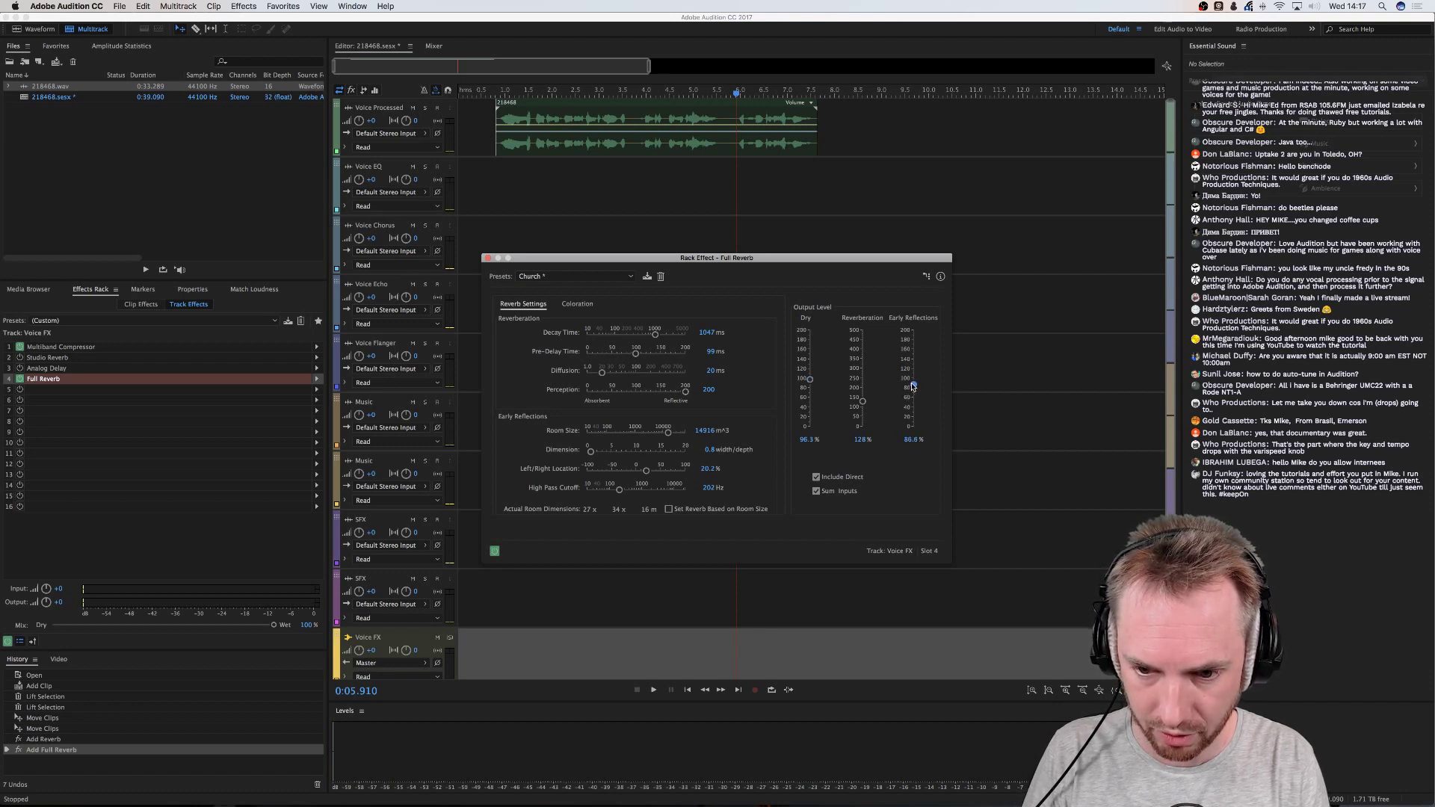
key(space)
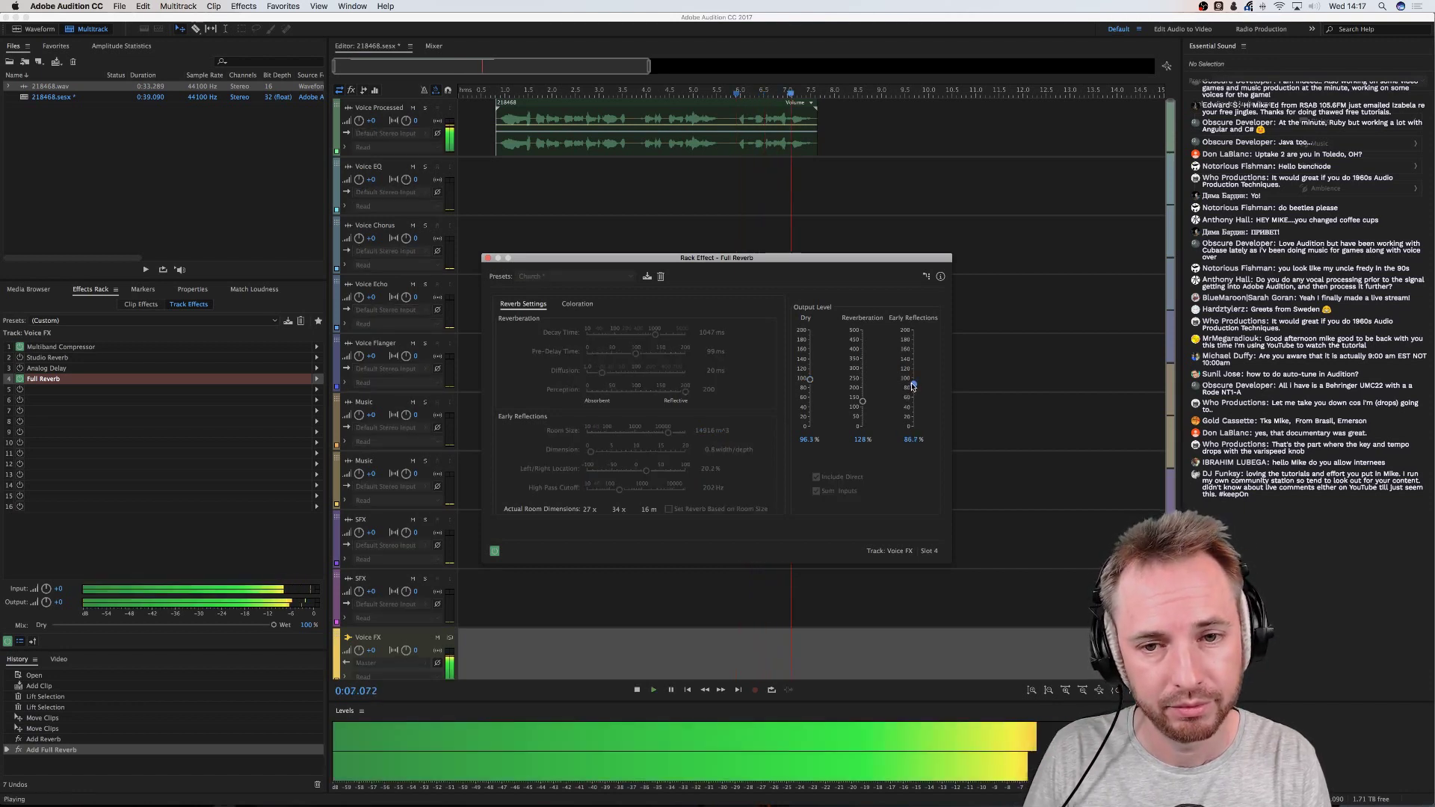
key(space)
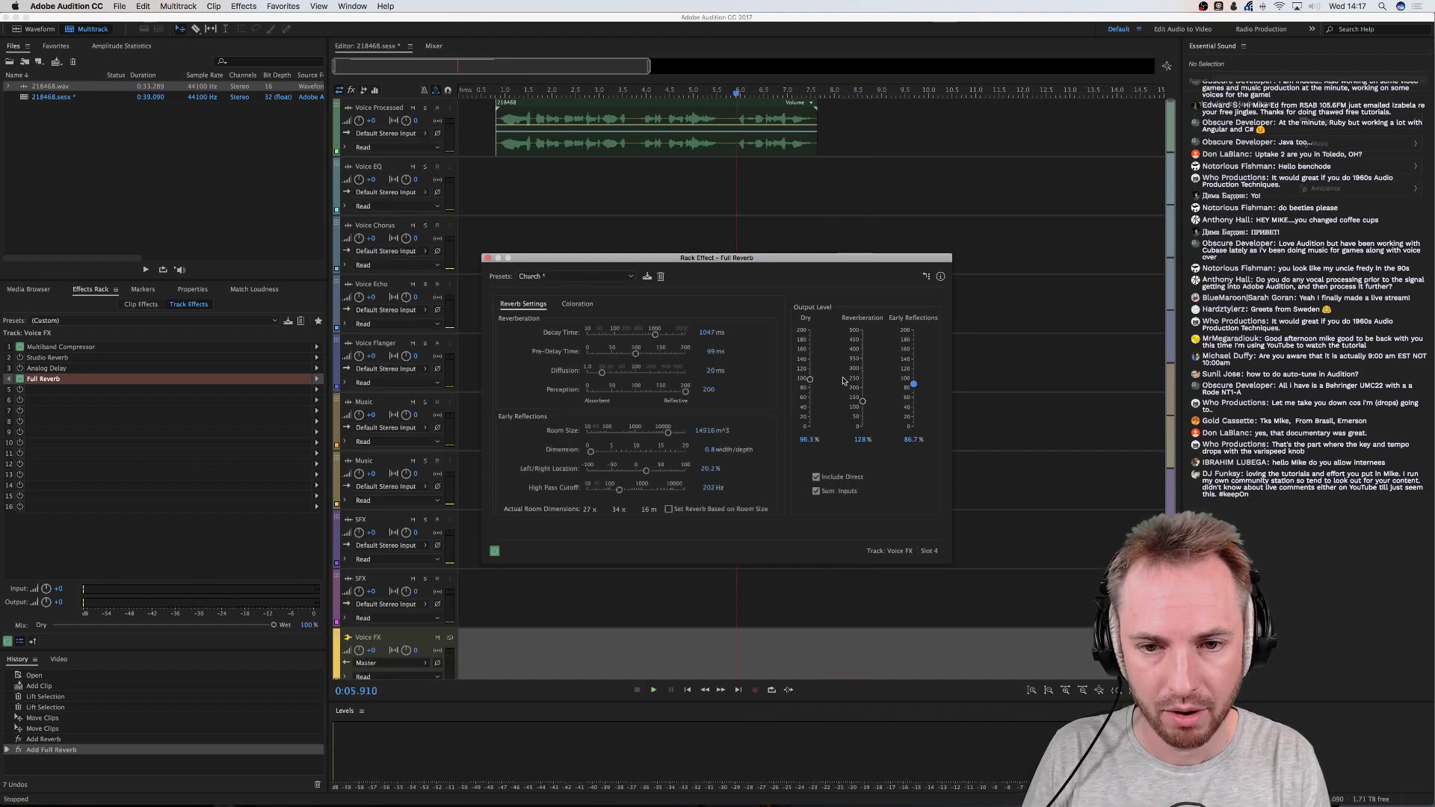
click(487, 259)
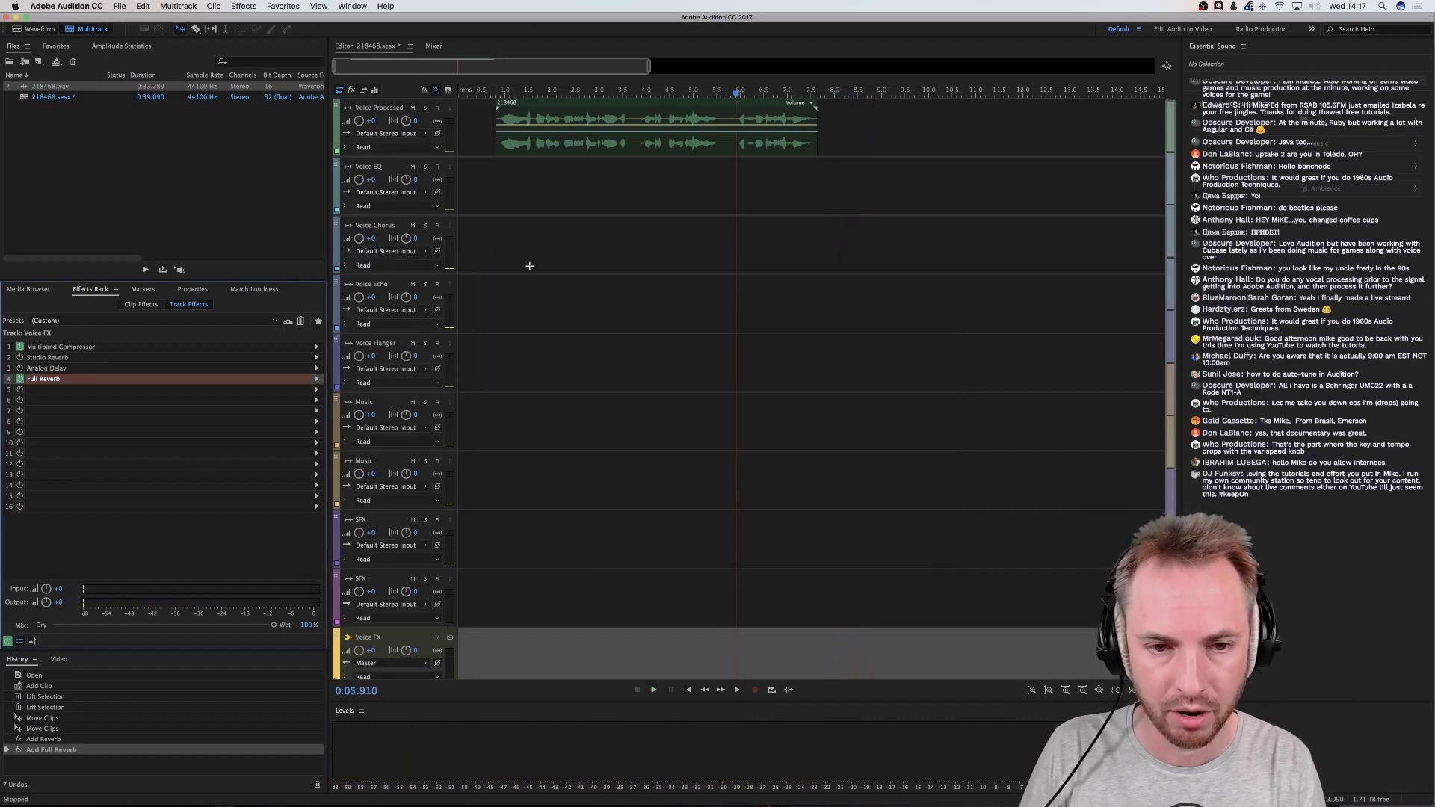
Play the whole voice clip on the Voice Processed track, starting from about 0:00.695
click(481, 162)
click(489, 130)
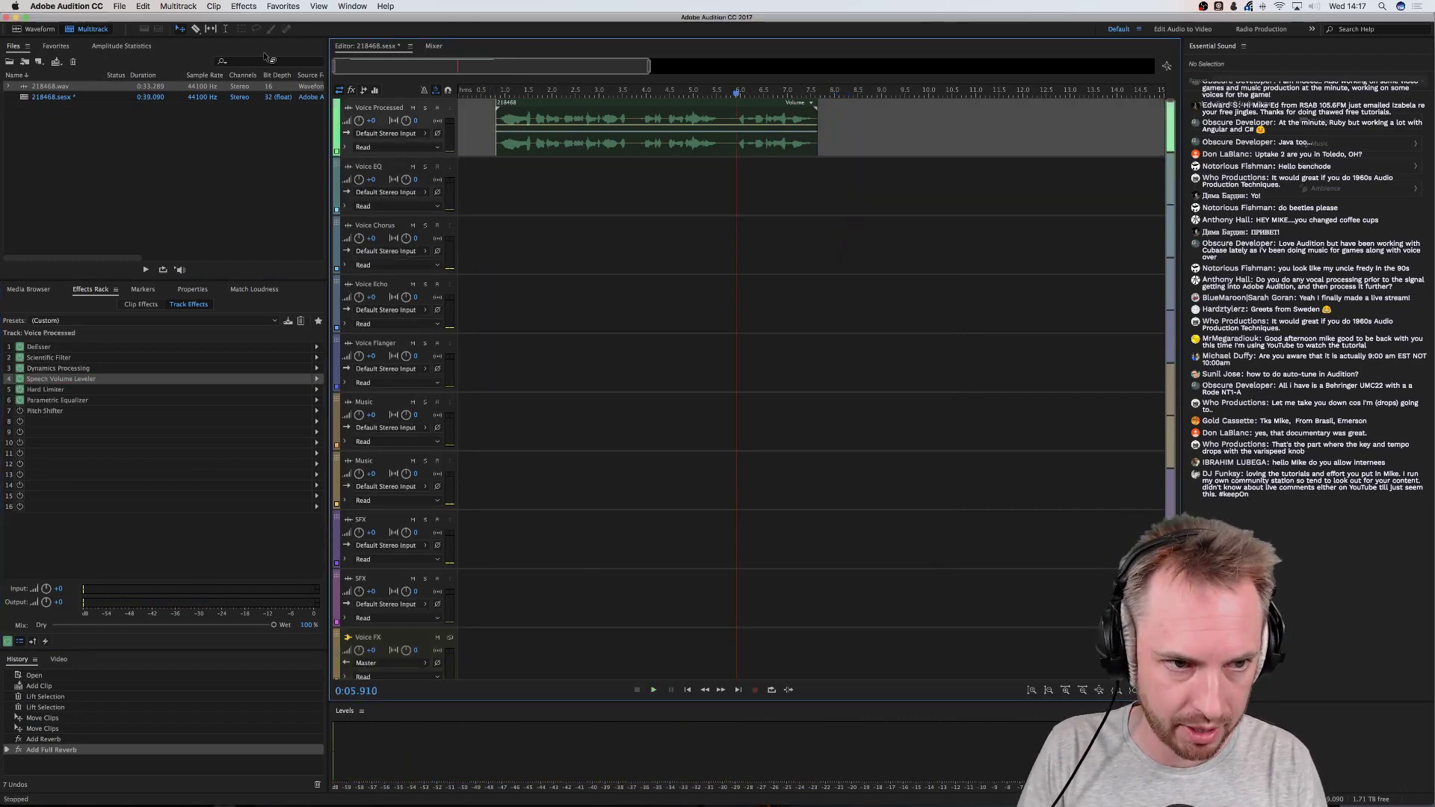
click(490, 93)
key(space)
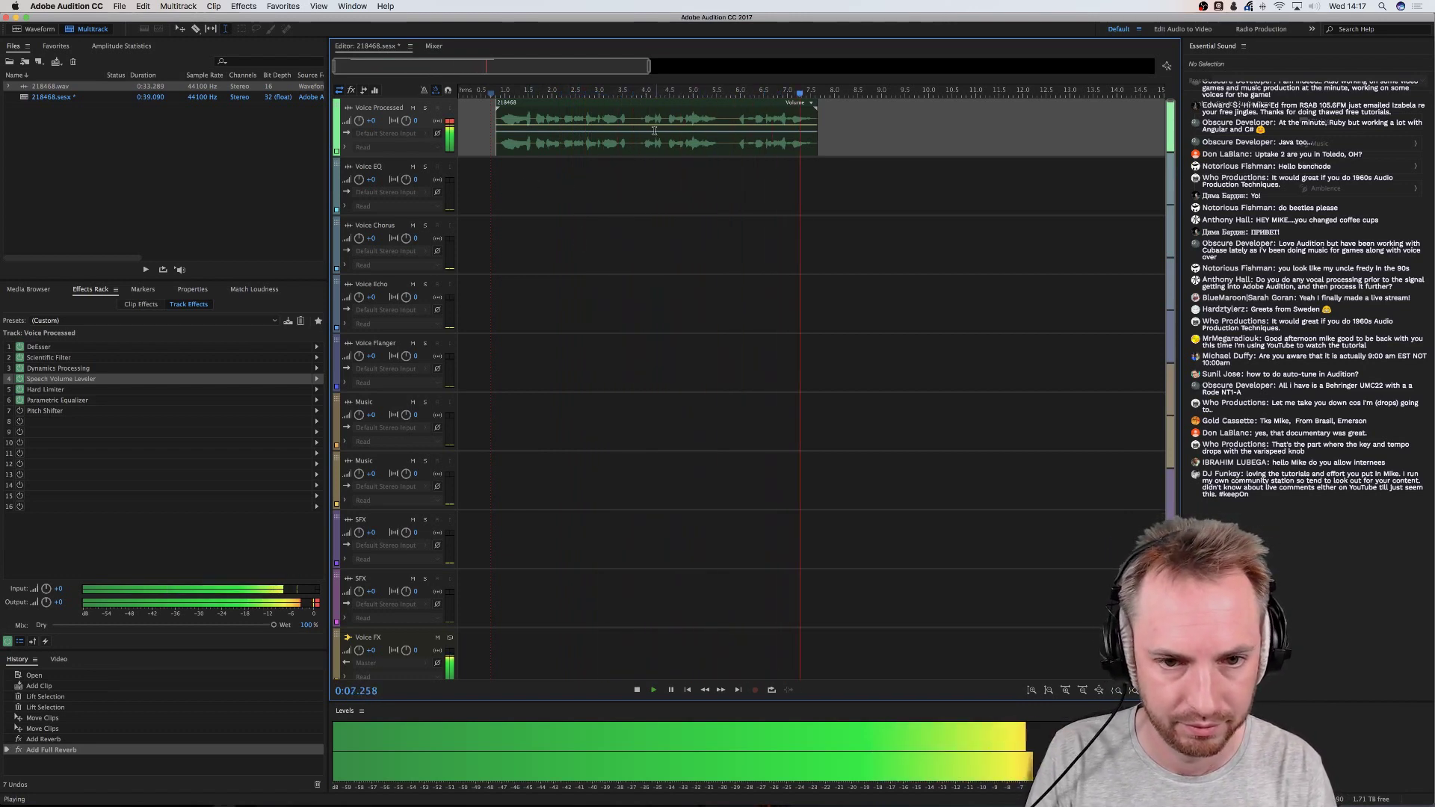
key(space)
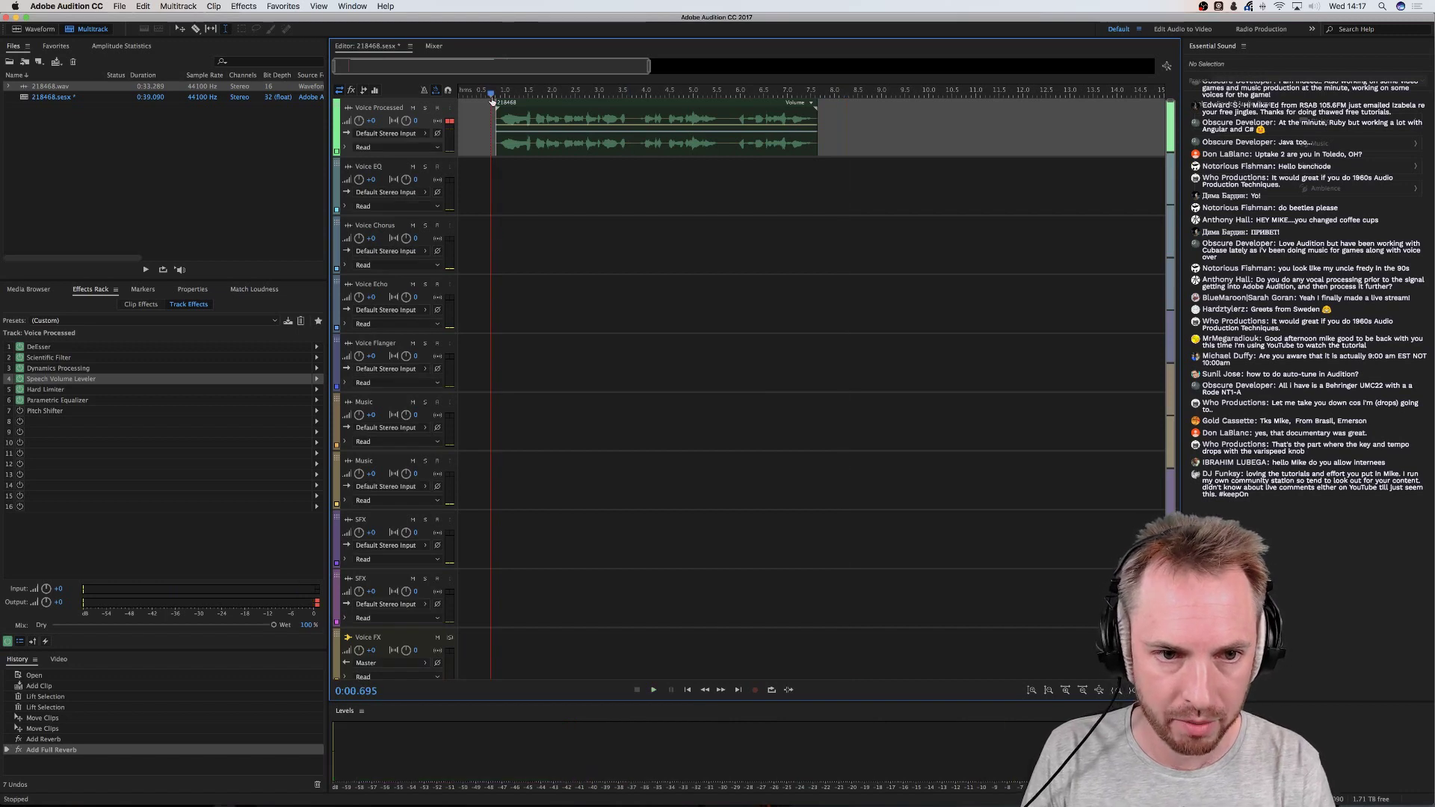
Delete the silence before the first phrase and the pause after it from the Voice Processed clip
scroll(492, 101, up, 3)
drag(512, 118, 476, 118)
key(Delete)
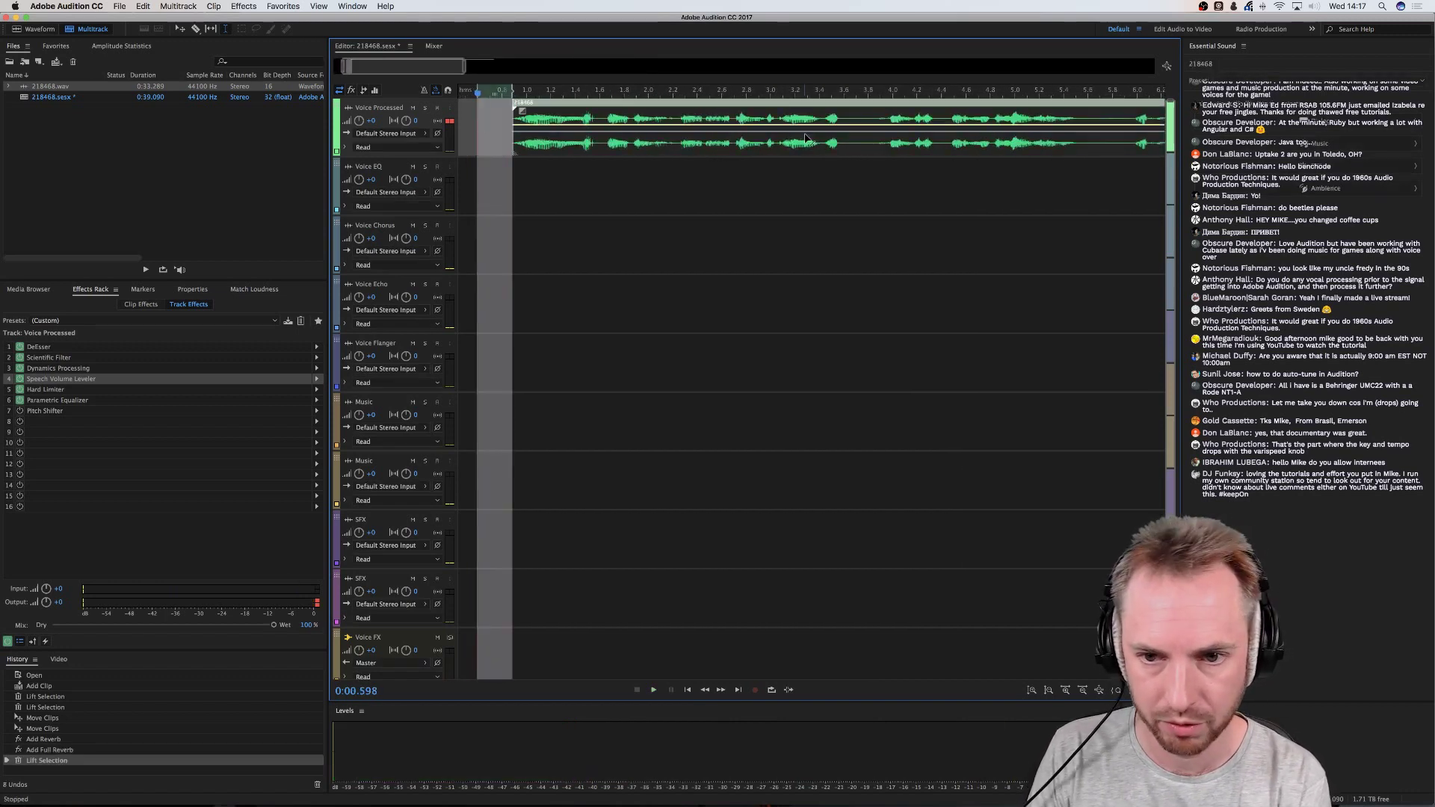
mouse_move(843, 118)
mouse_down()
mouse_move(888, 118)
mouse_move(832, 113)
mouse_up()
key(Delete)
Add short fades to the start and end of the first phrase's clip and a fade-in to the following clip
click(830, 112)
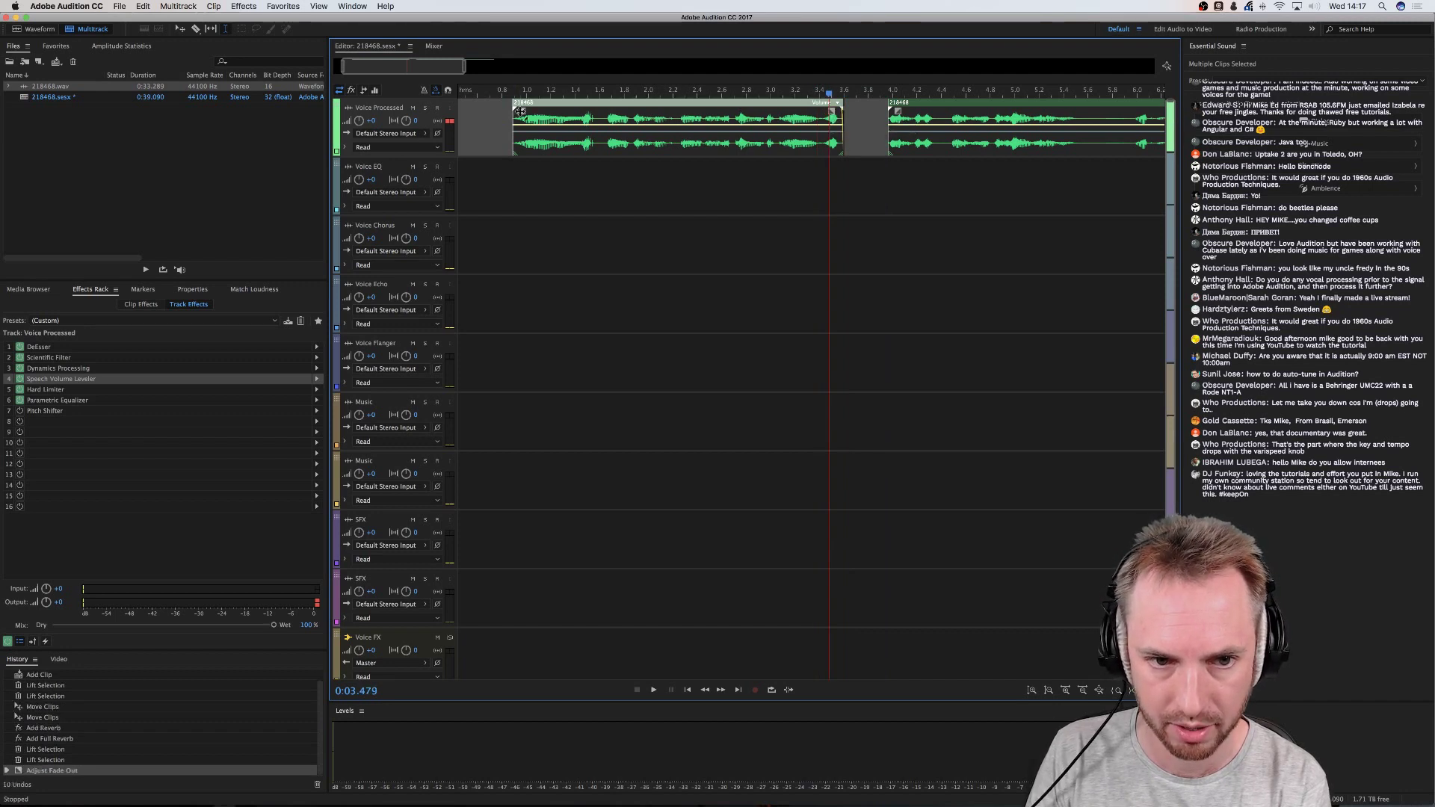
drag(519, 111, 527, 112)
drag(899, 112, 1062, 111)
Delete the pause before the last phrase and the leftover audio after it, fading the edges of the resulting clips
scroll(1010, 92, right, 3)
click(984, 116)
key(Delete)
key(minus)
key(Delete)
Bounce the selected Voice Processed track to a new track
click(487, 133)
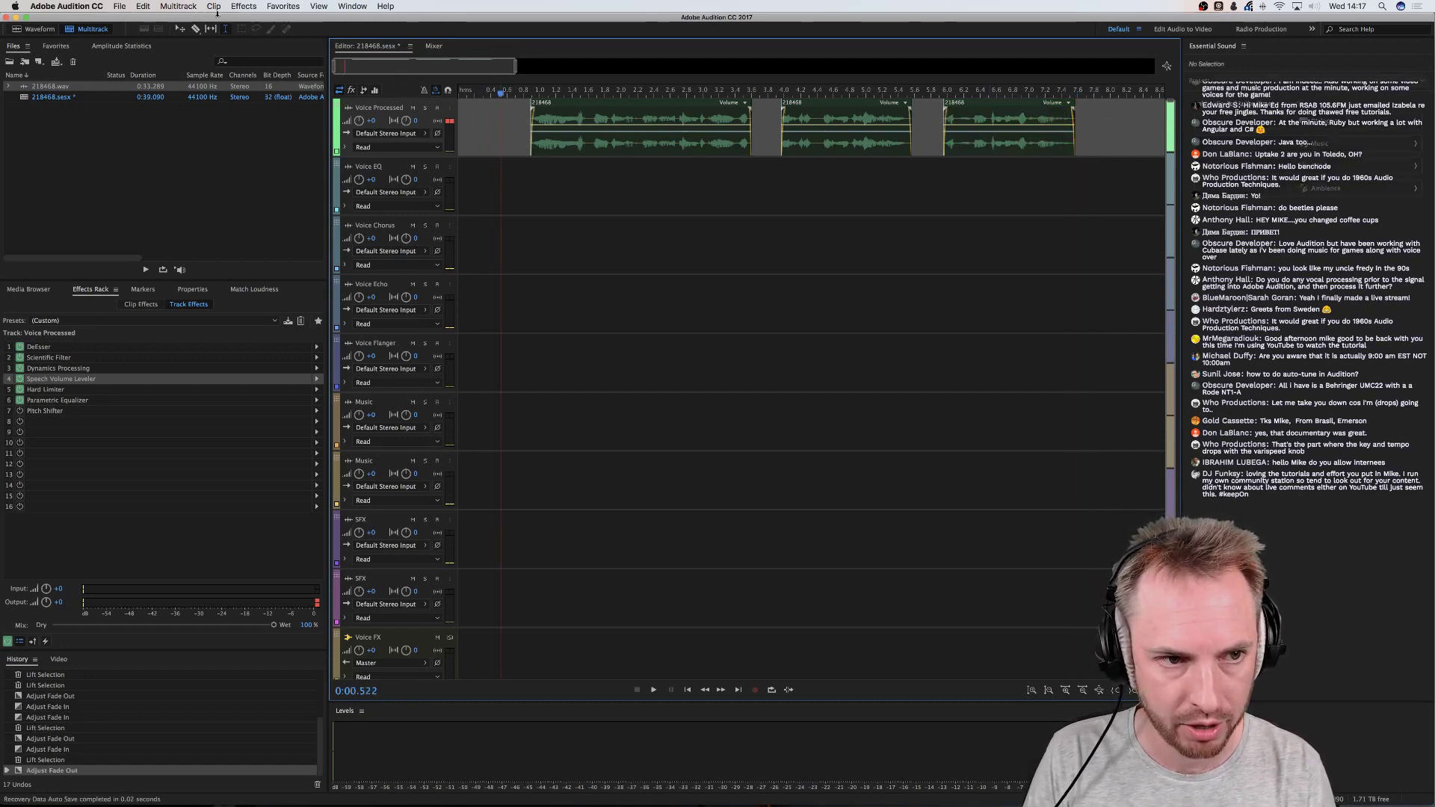
click(196, 7)
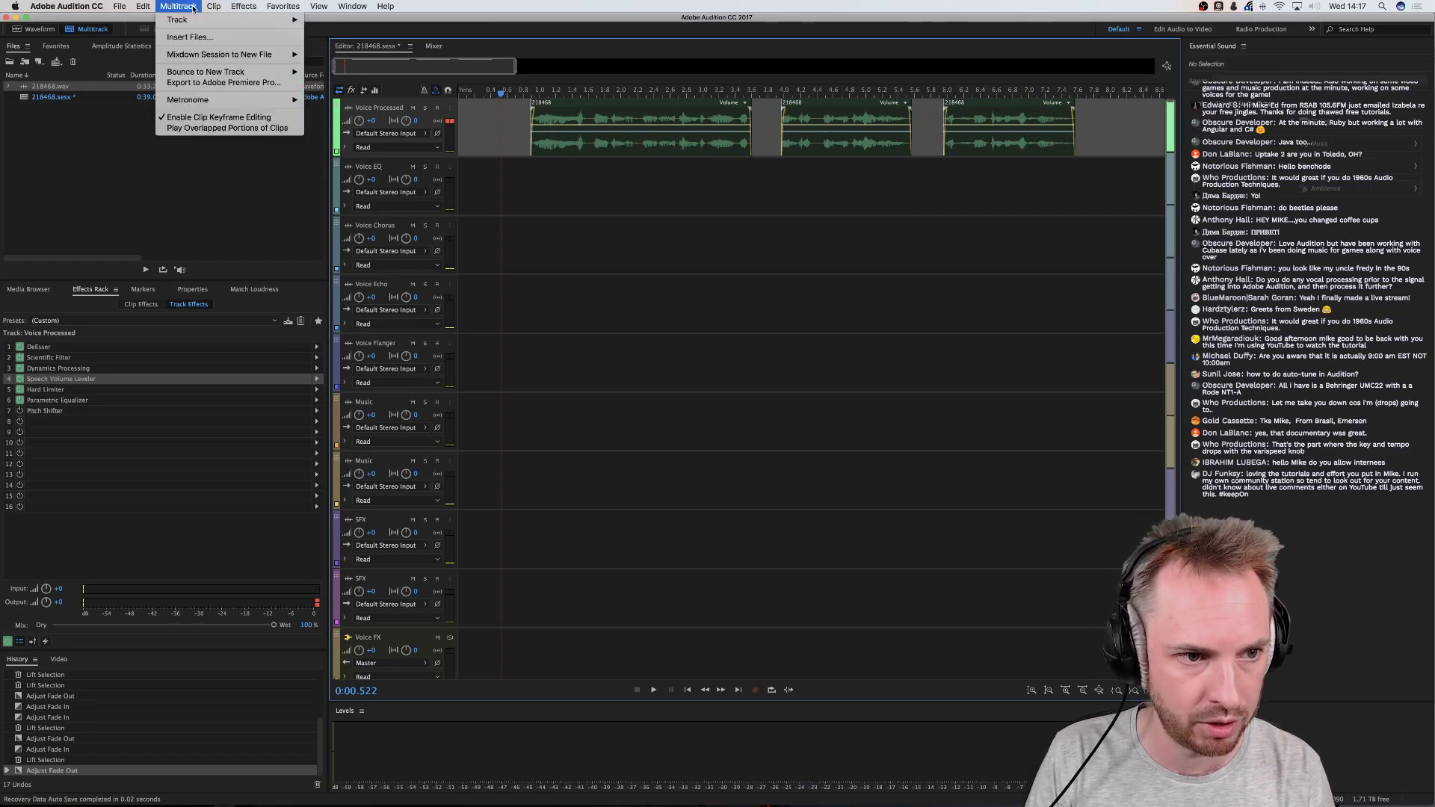
mouse_move(204, 69)
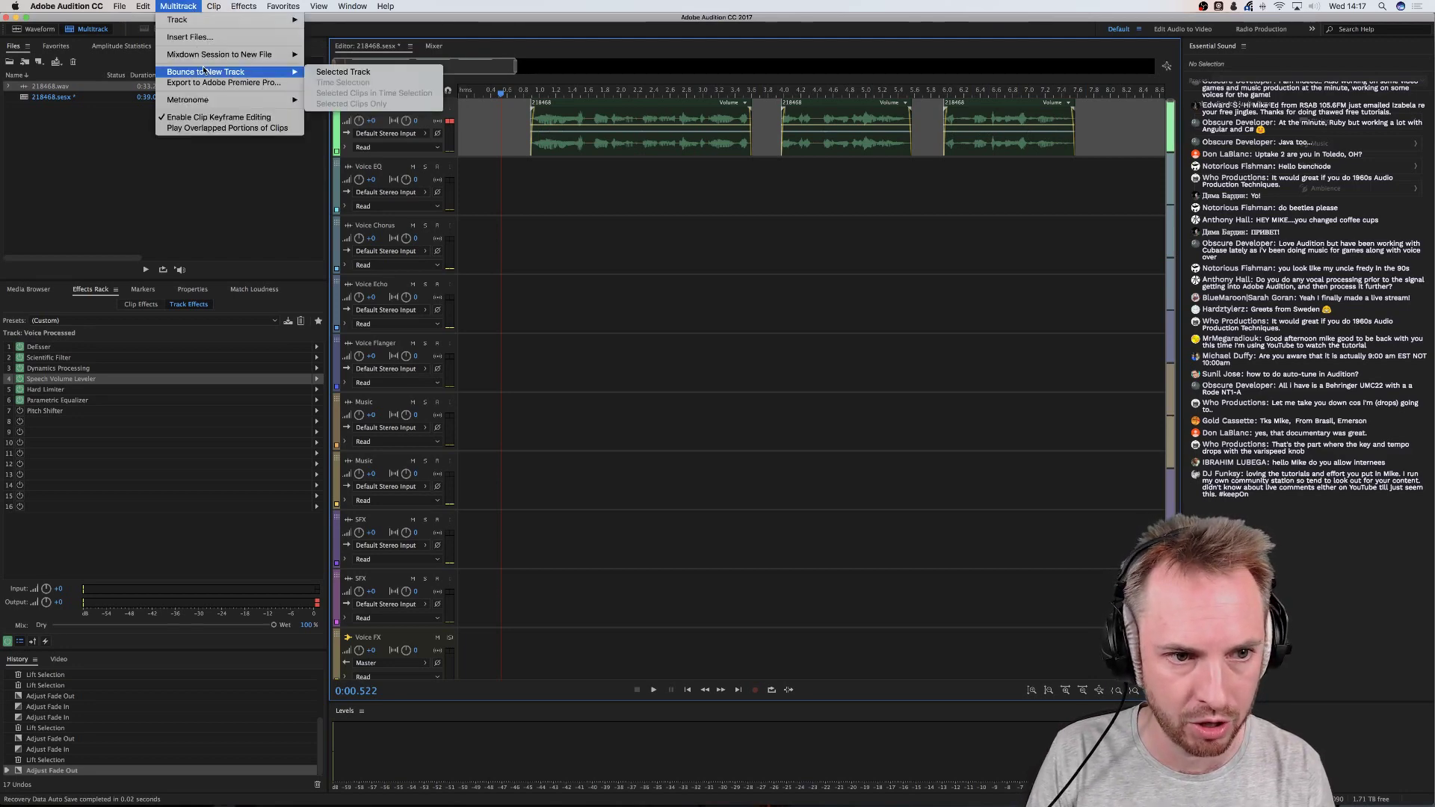
click(320, 74)
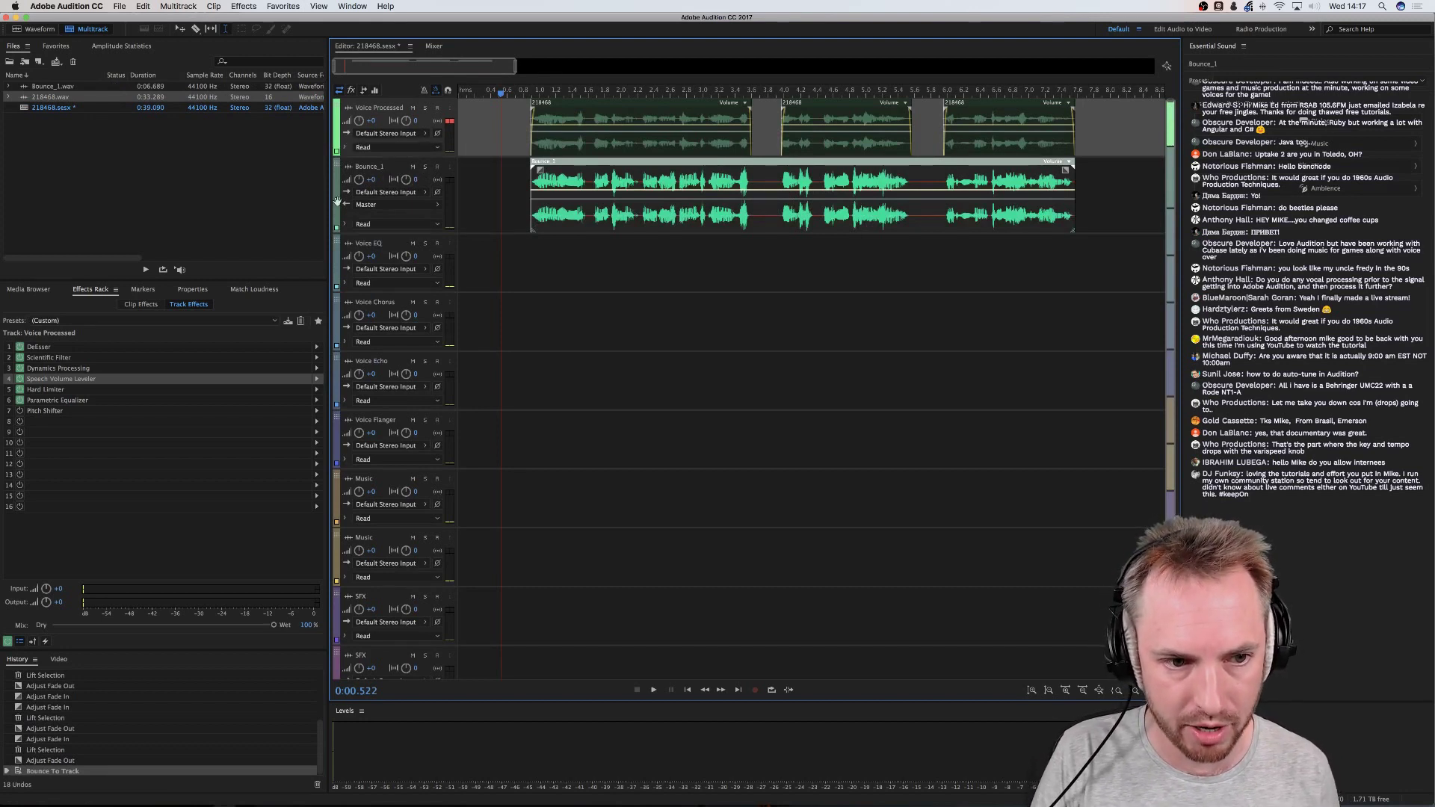
Change the bounced track's color to light blue, hue 187, after trying purple
click(335, 212)
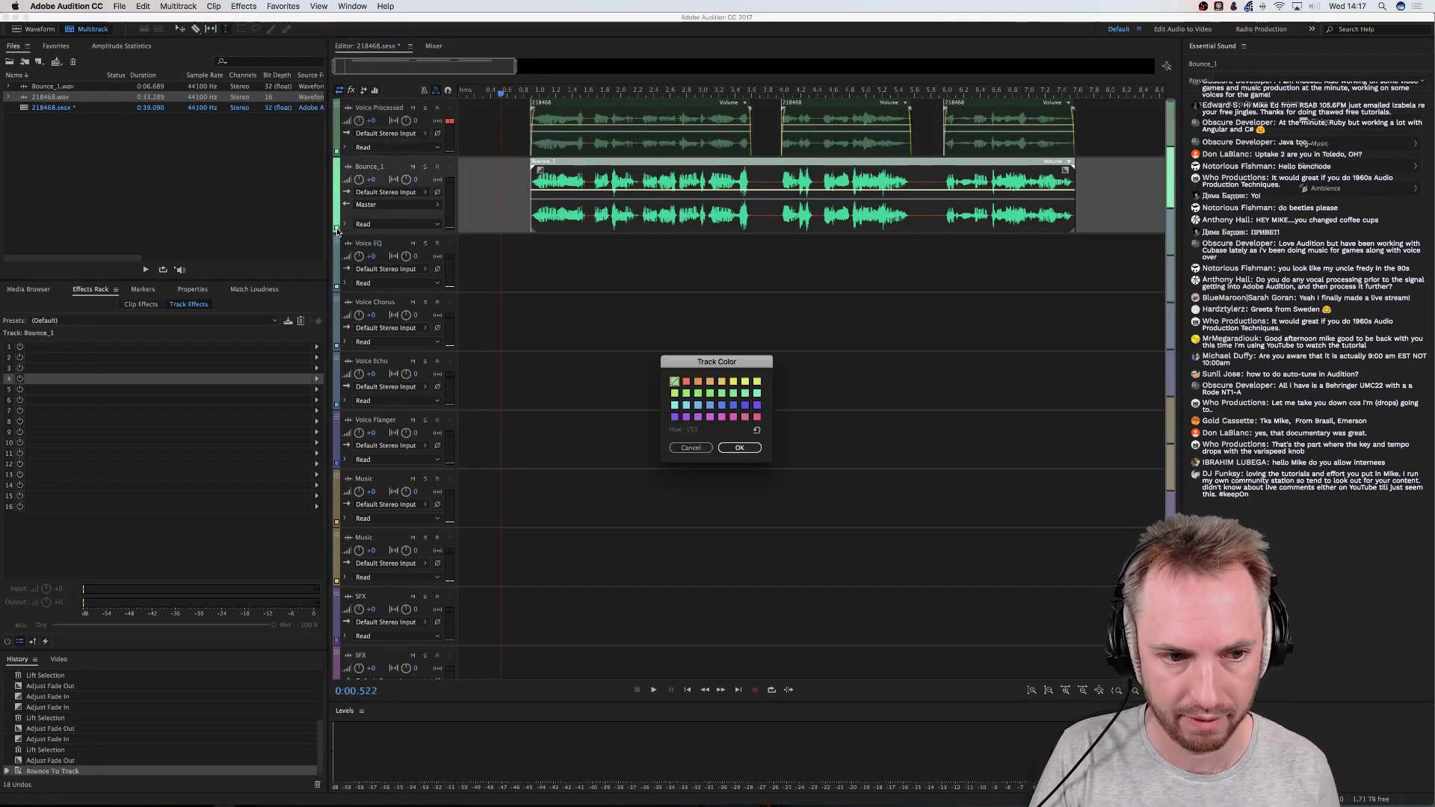
click(756, 406)
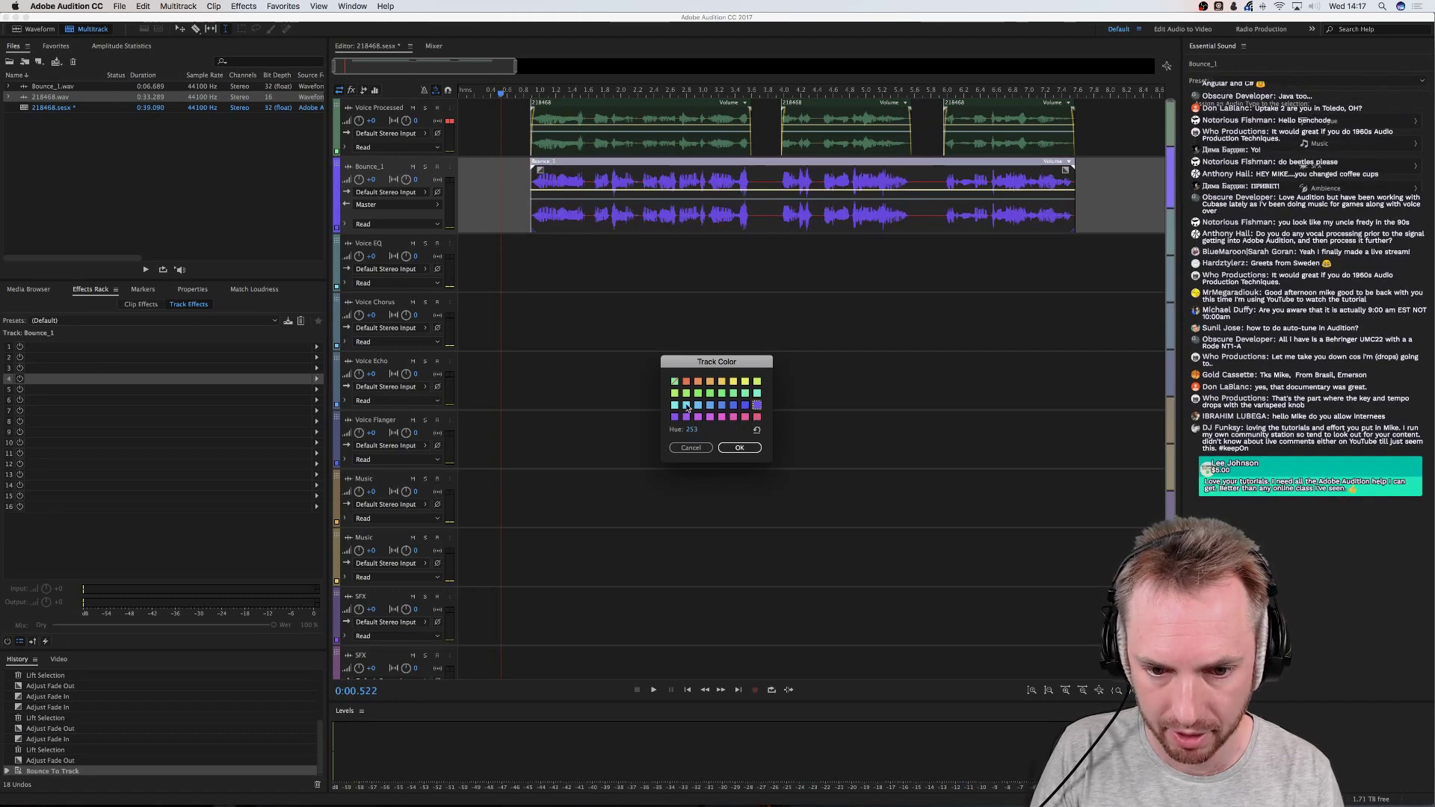
click(676, 406)
click(687, 406)
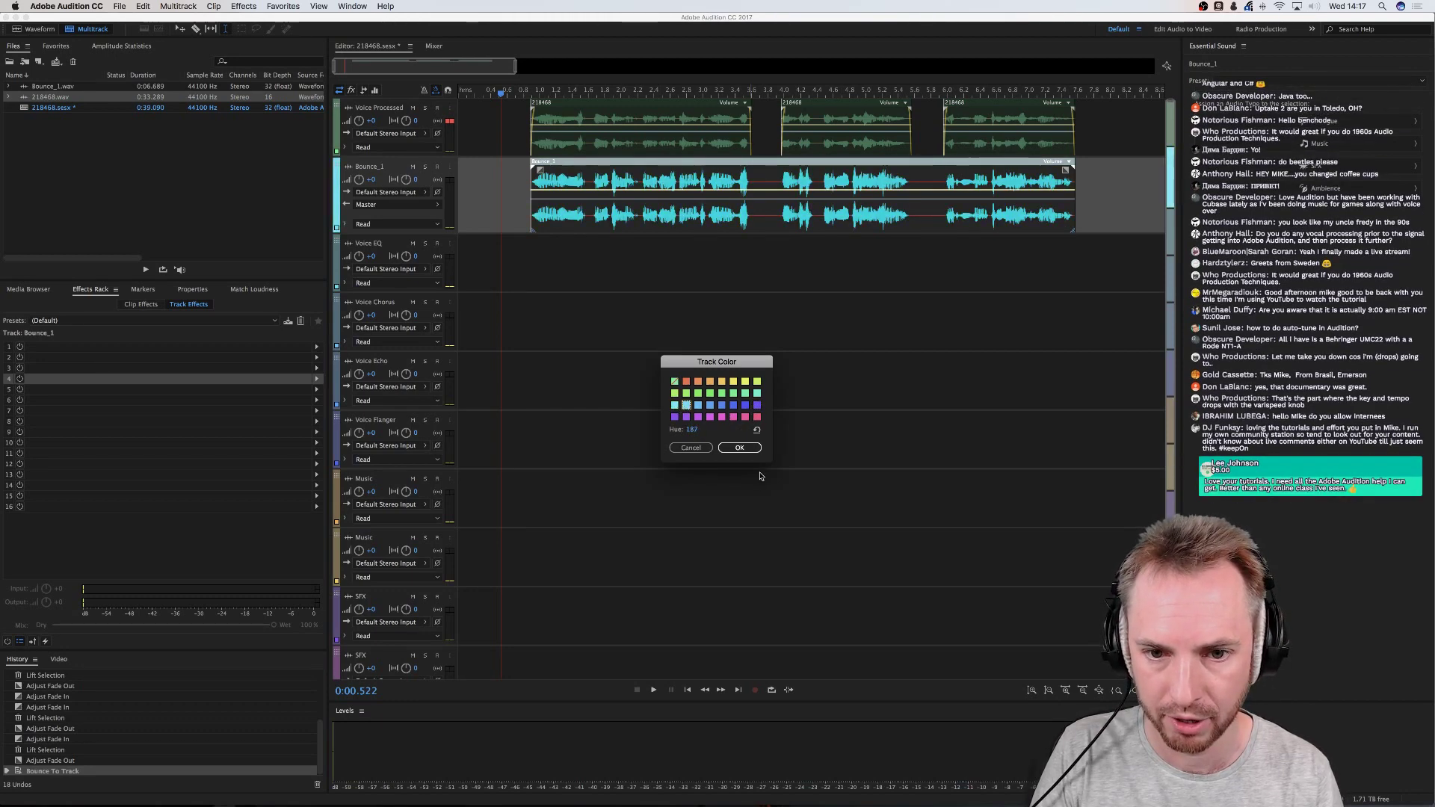
click(740, 447)
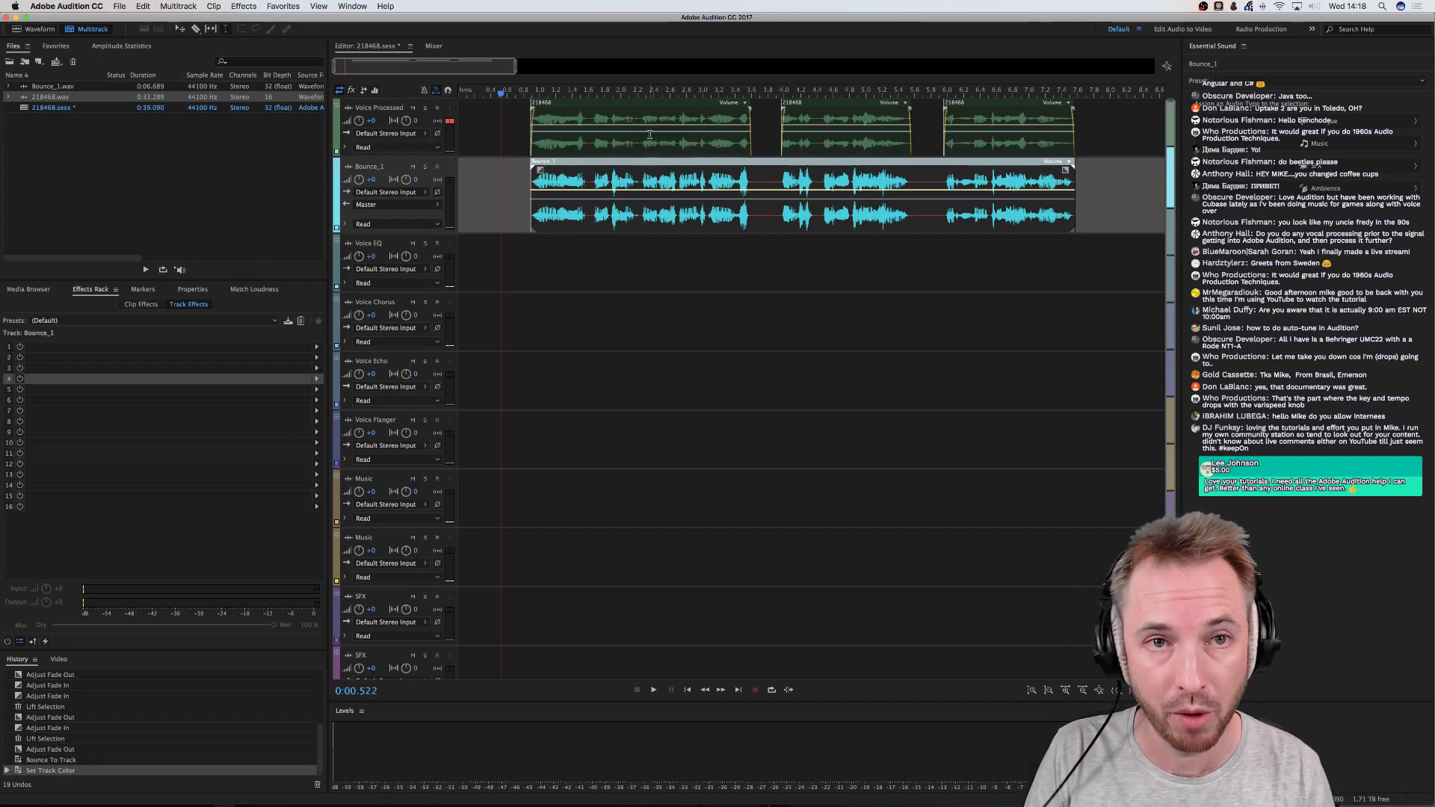
Solo the Bounce_1 track, play it from about 0:00.750, and turn its solo off
click(514, 214)
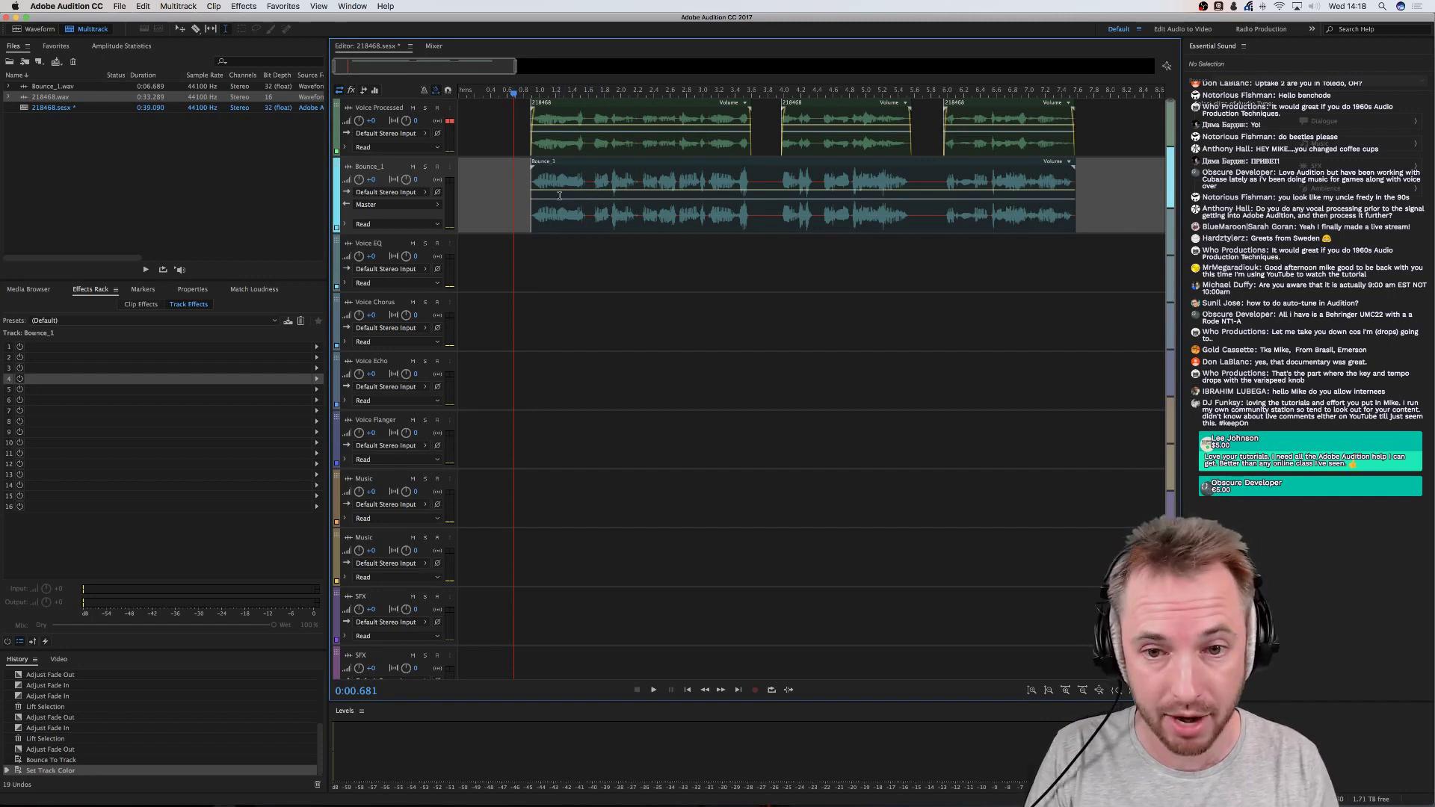
click(506, 204)
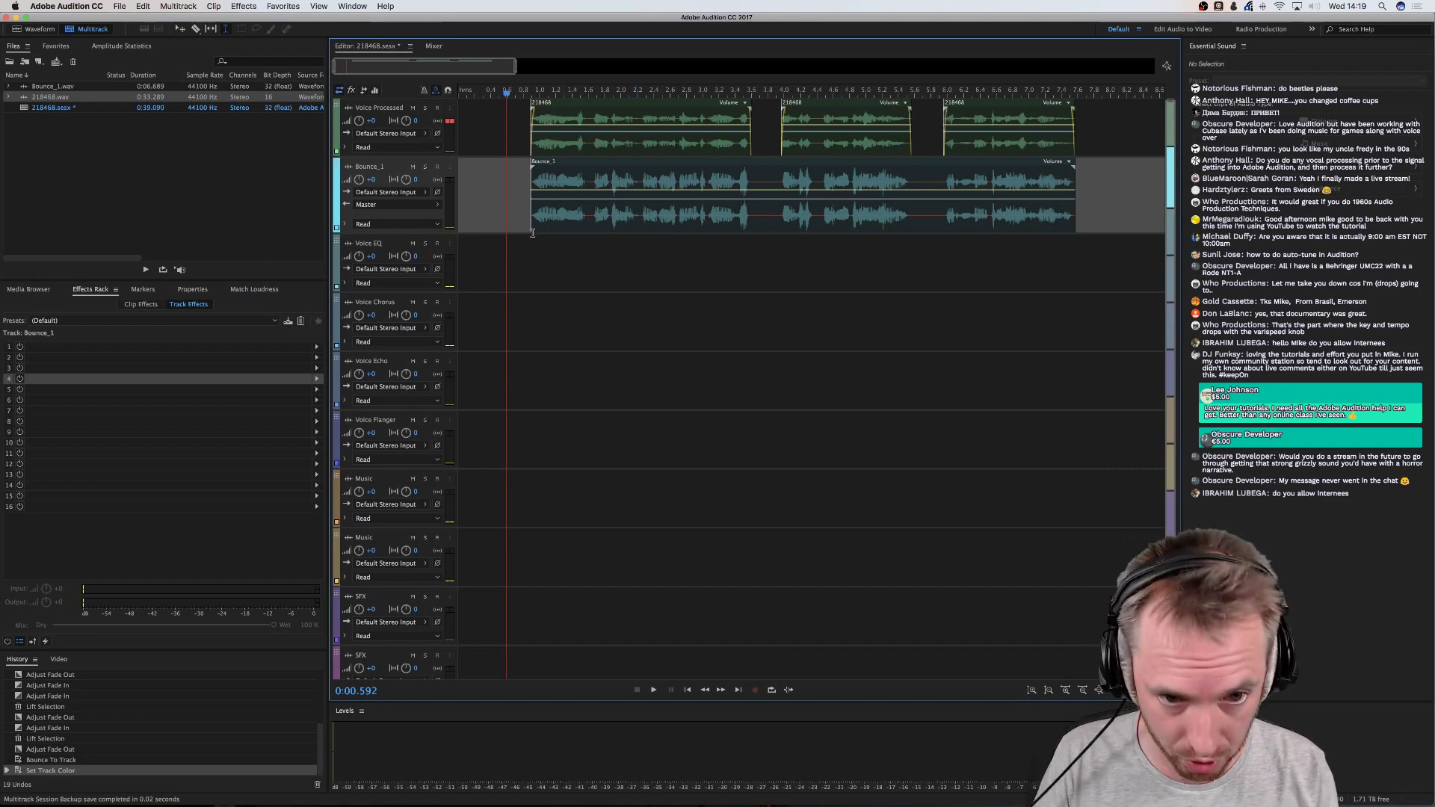
click(519, 201)
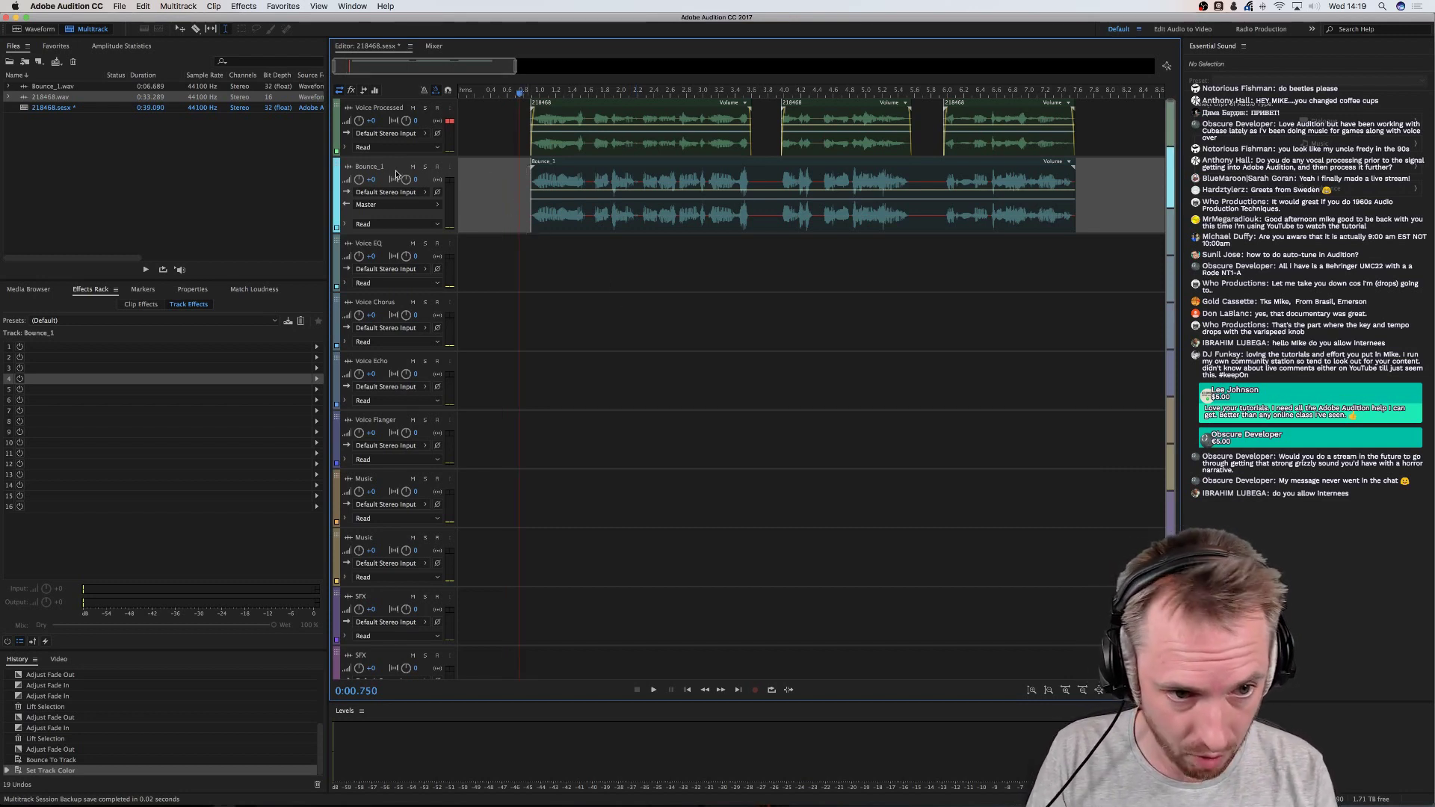
click(425, 168)
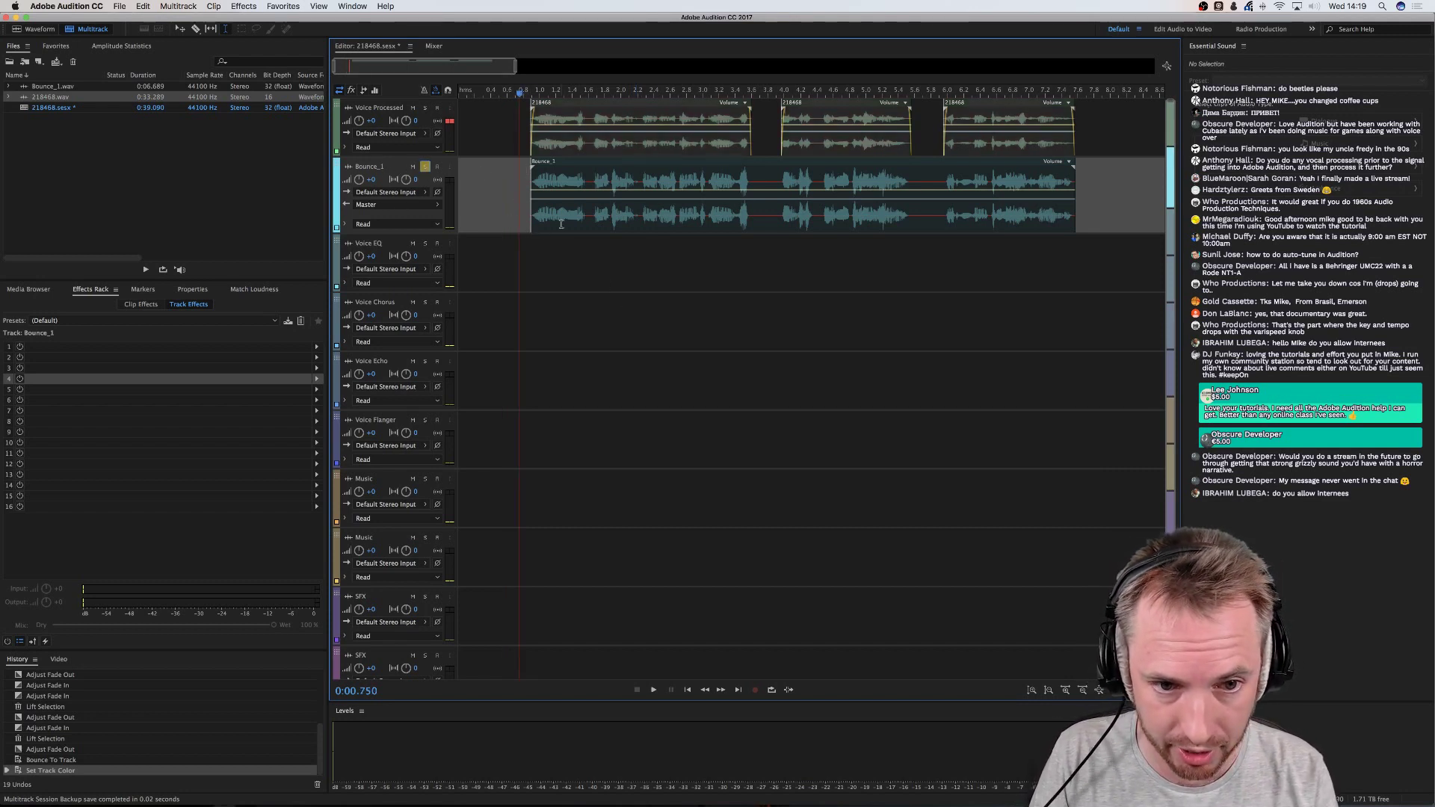
key(space)
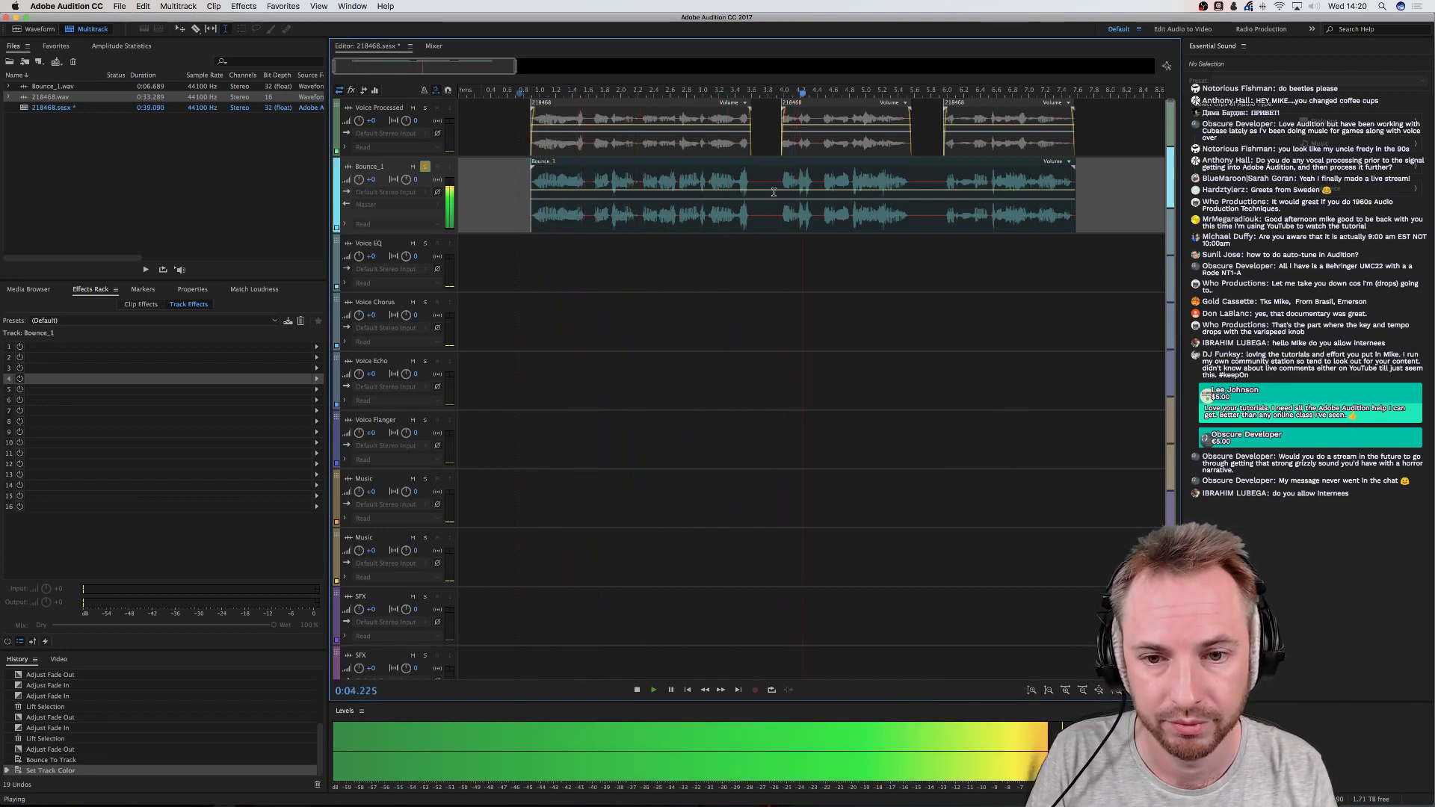
key(space)
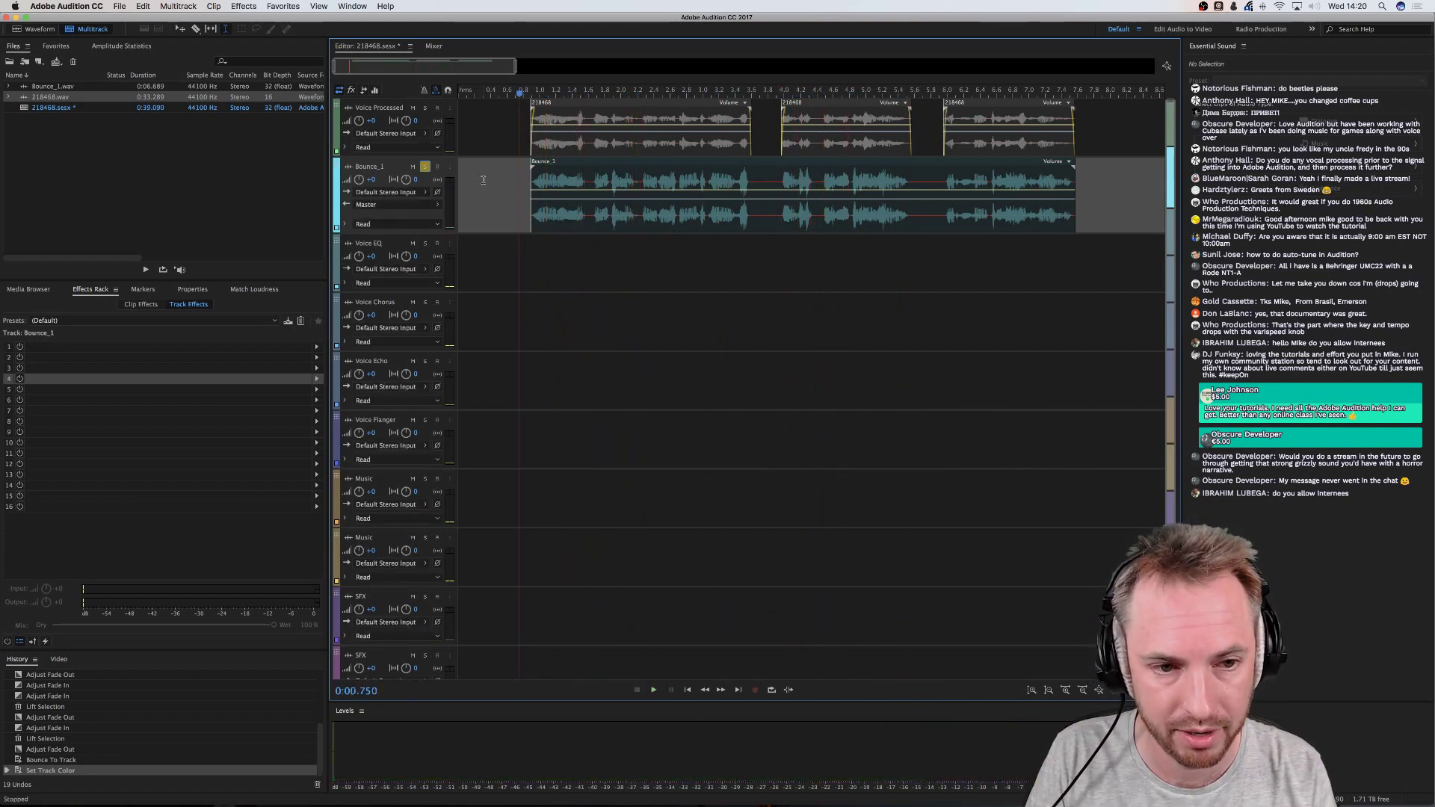
click(426, 168)
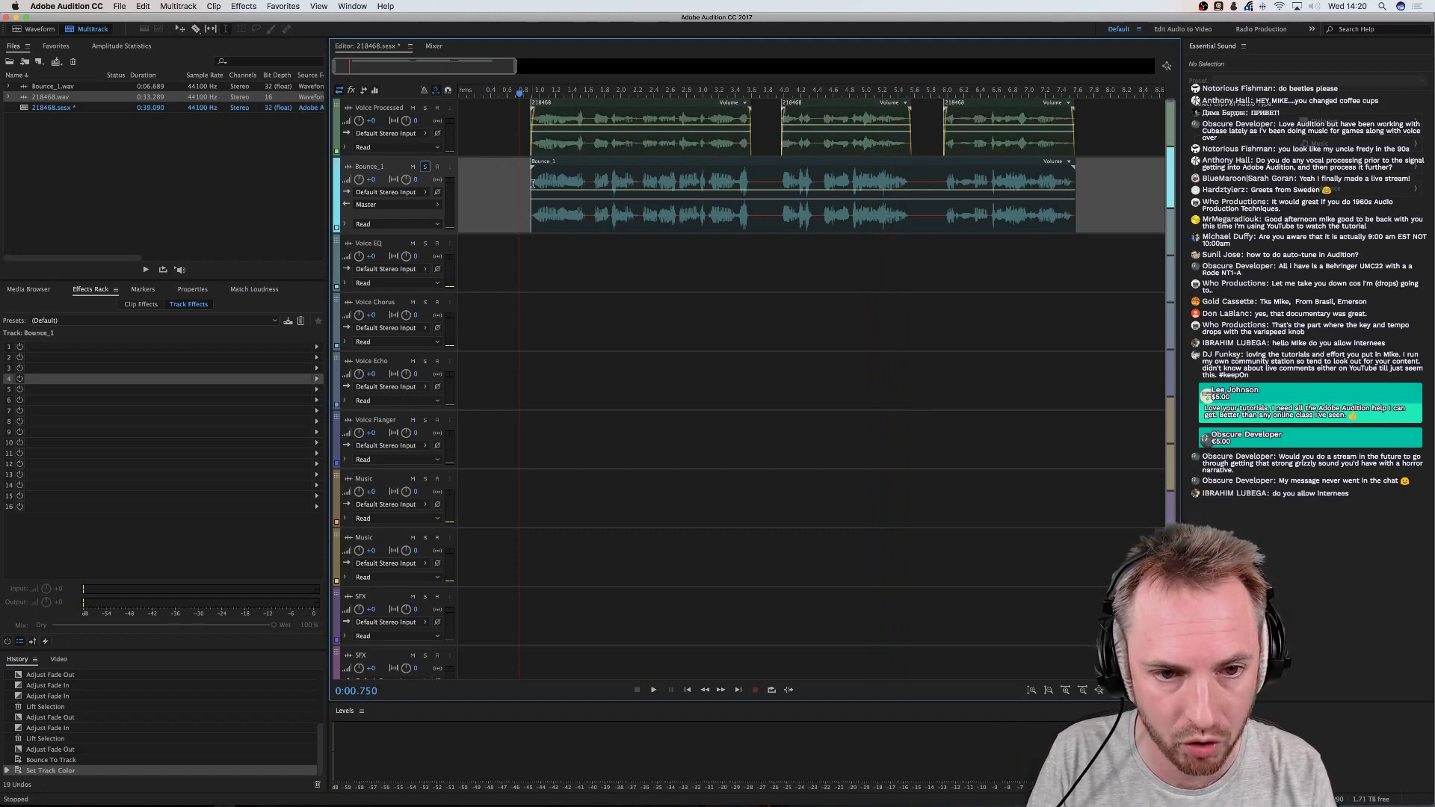
Compare the track effects of Voice Processed and Bounce_1, inspect the bounced clip in the waveform editor, and return to the multitrack session
scroll(533, 183, down, 5)
scroll(604, 209, up, 5)
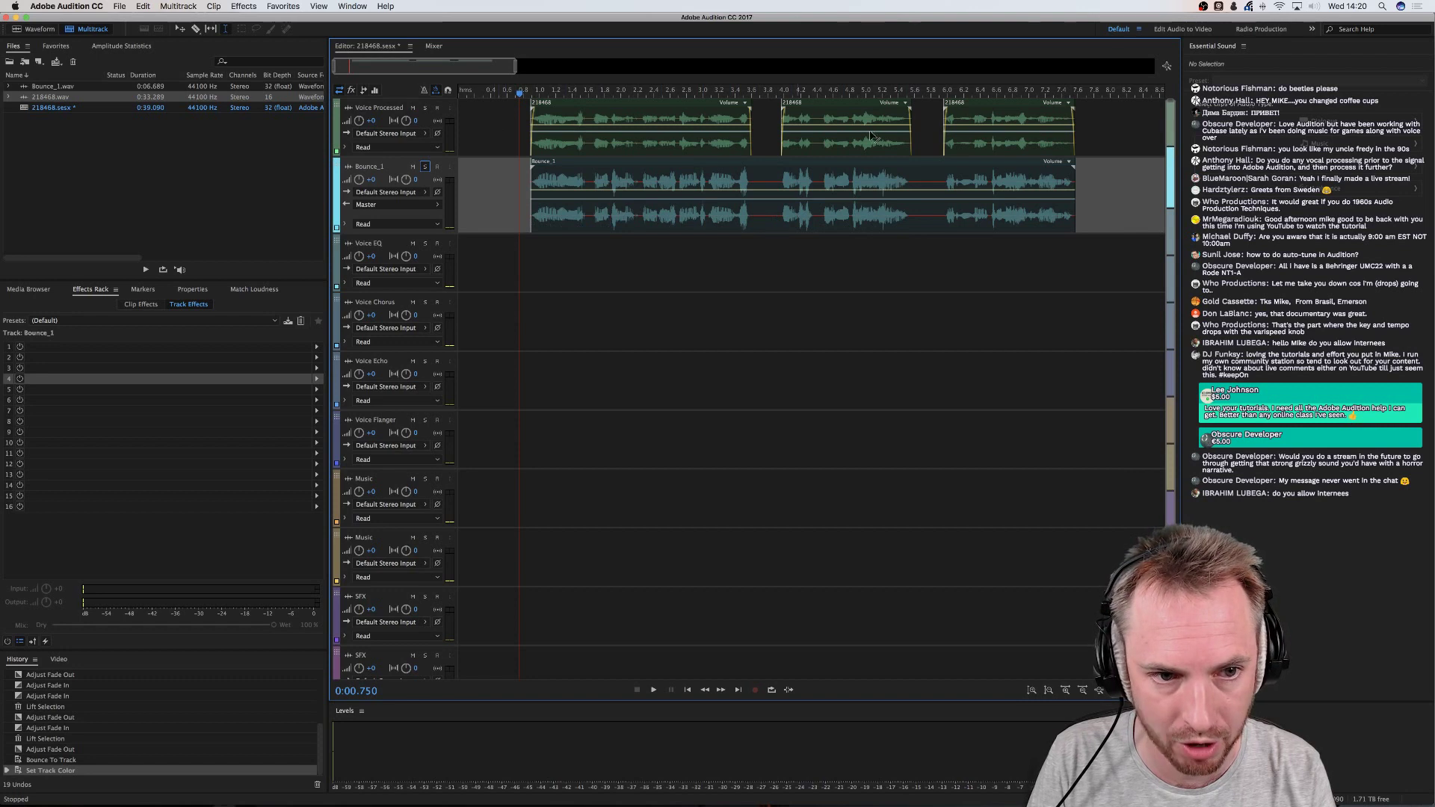
click(496, 137)
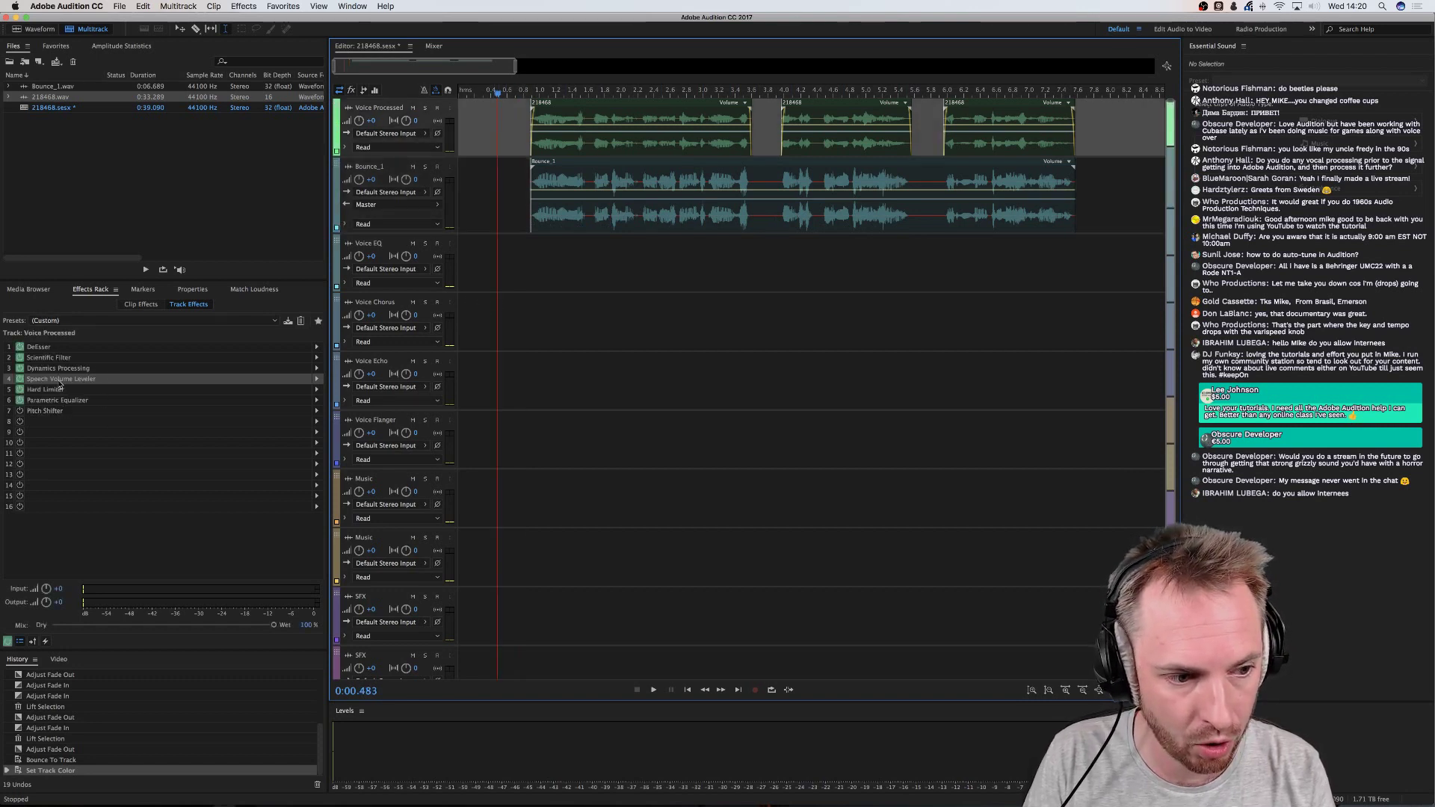
click(512, 192)
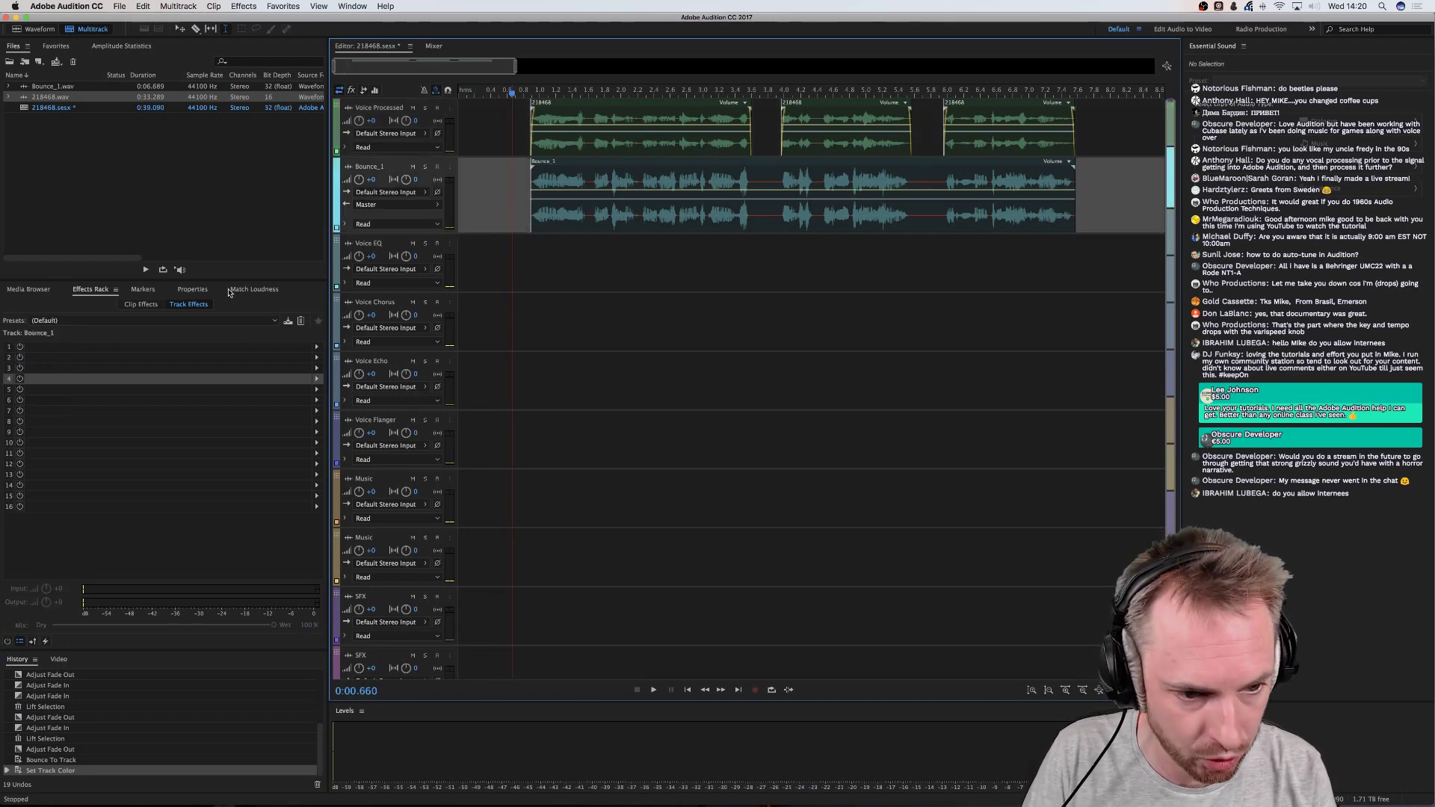
double_click(617, 225)
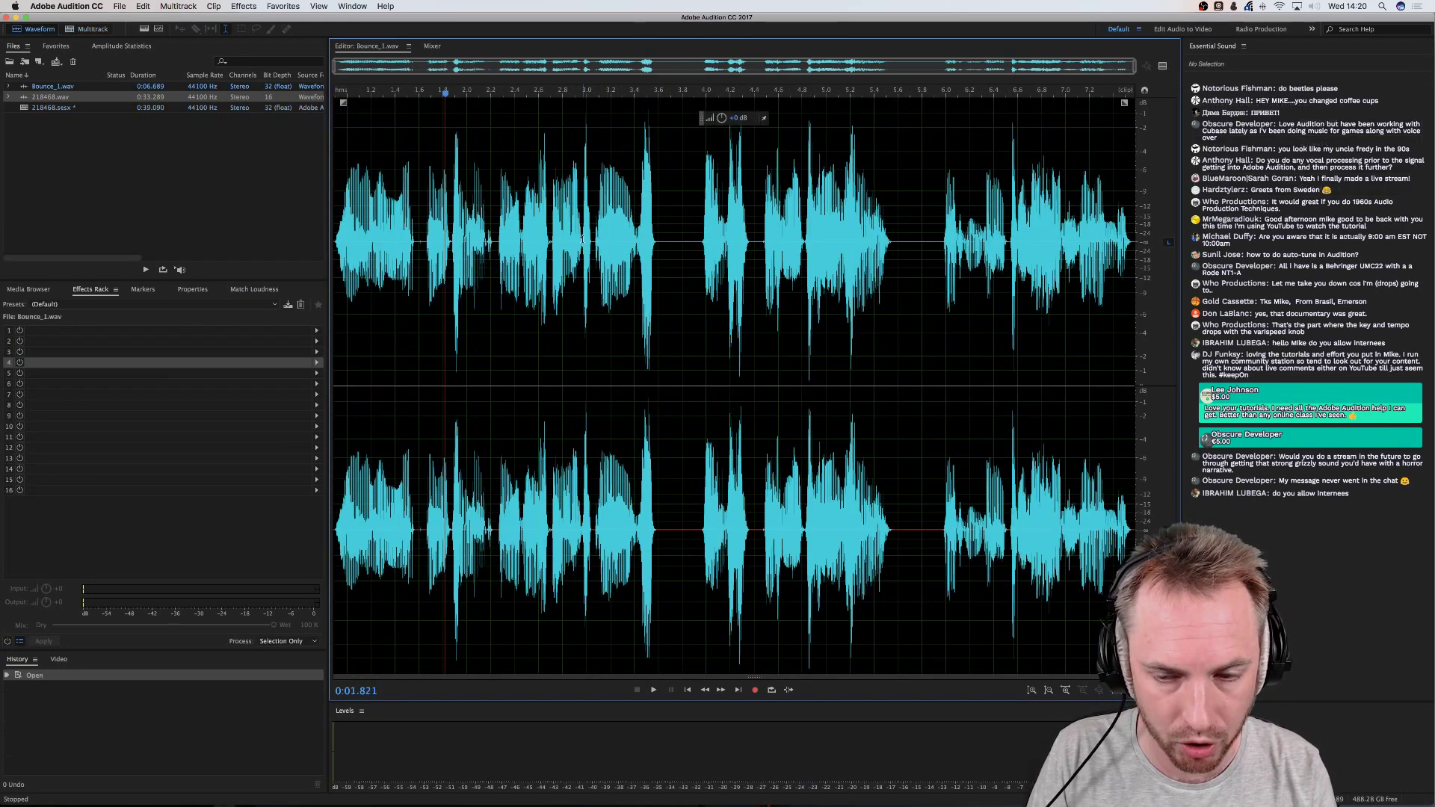
click(88, 28)
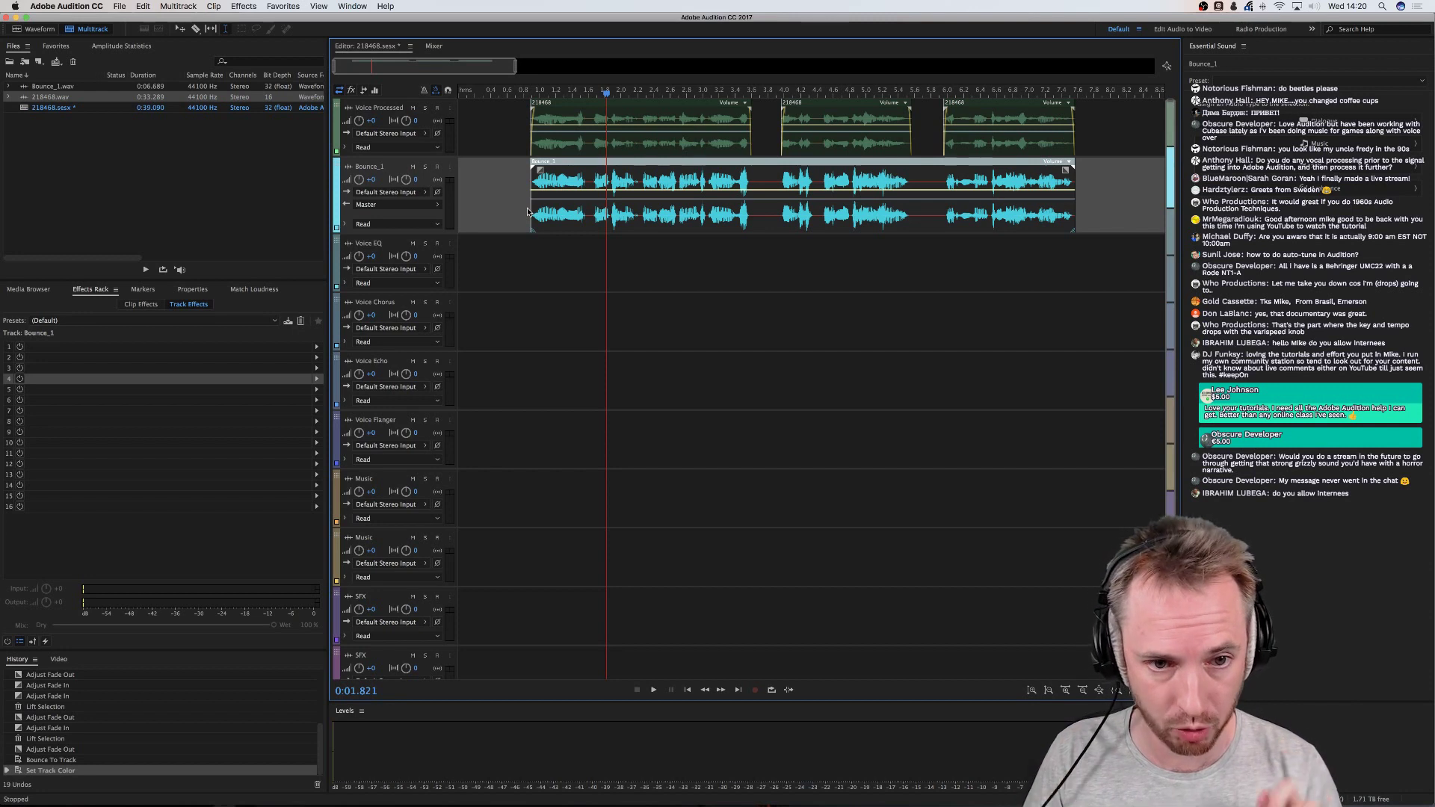
Solo the Voice Processed track, play it from about 0:00.791, and turn its solo off
click(424, 107)
click(524, 97)
key(space)
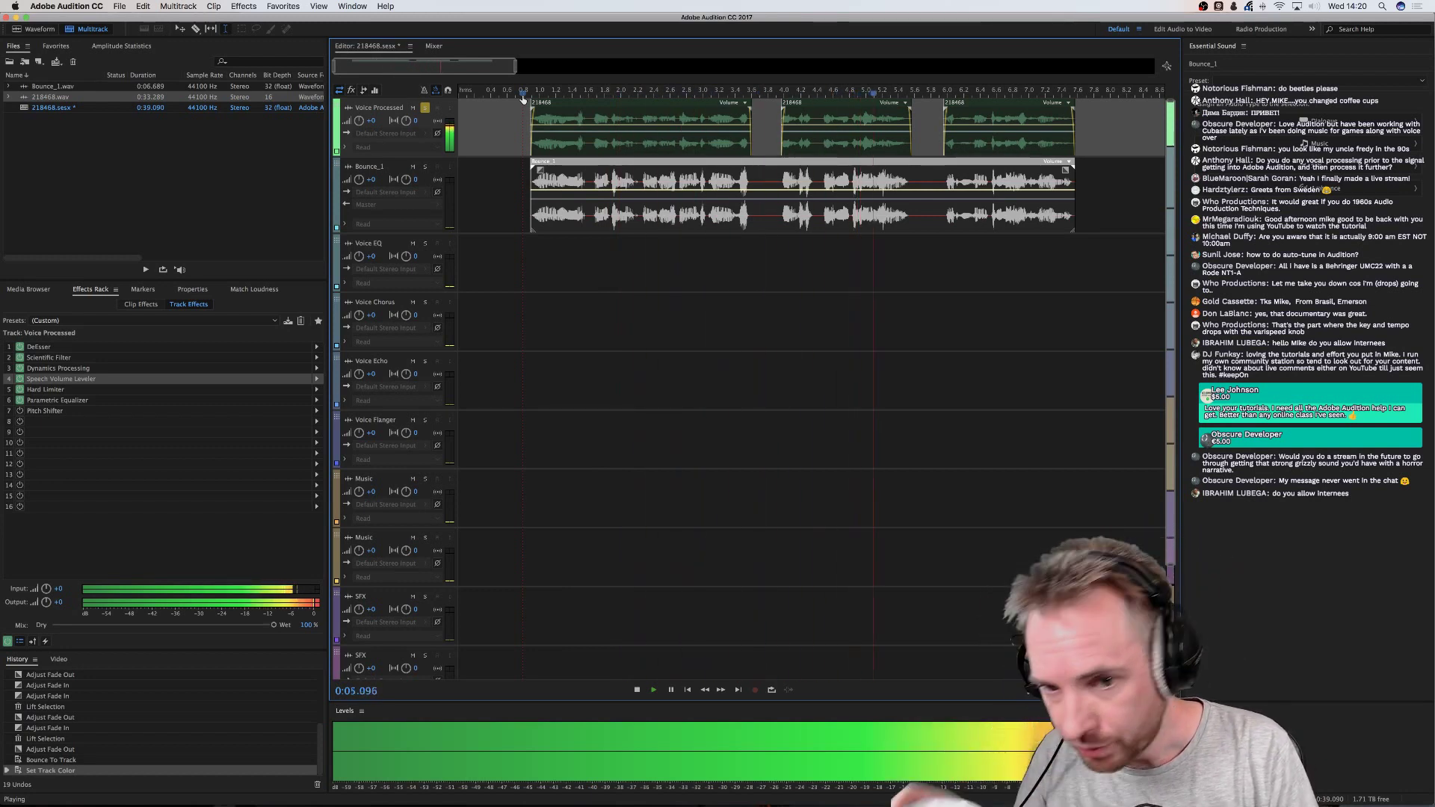
key(space)
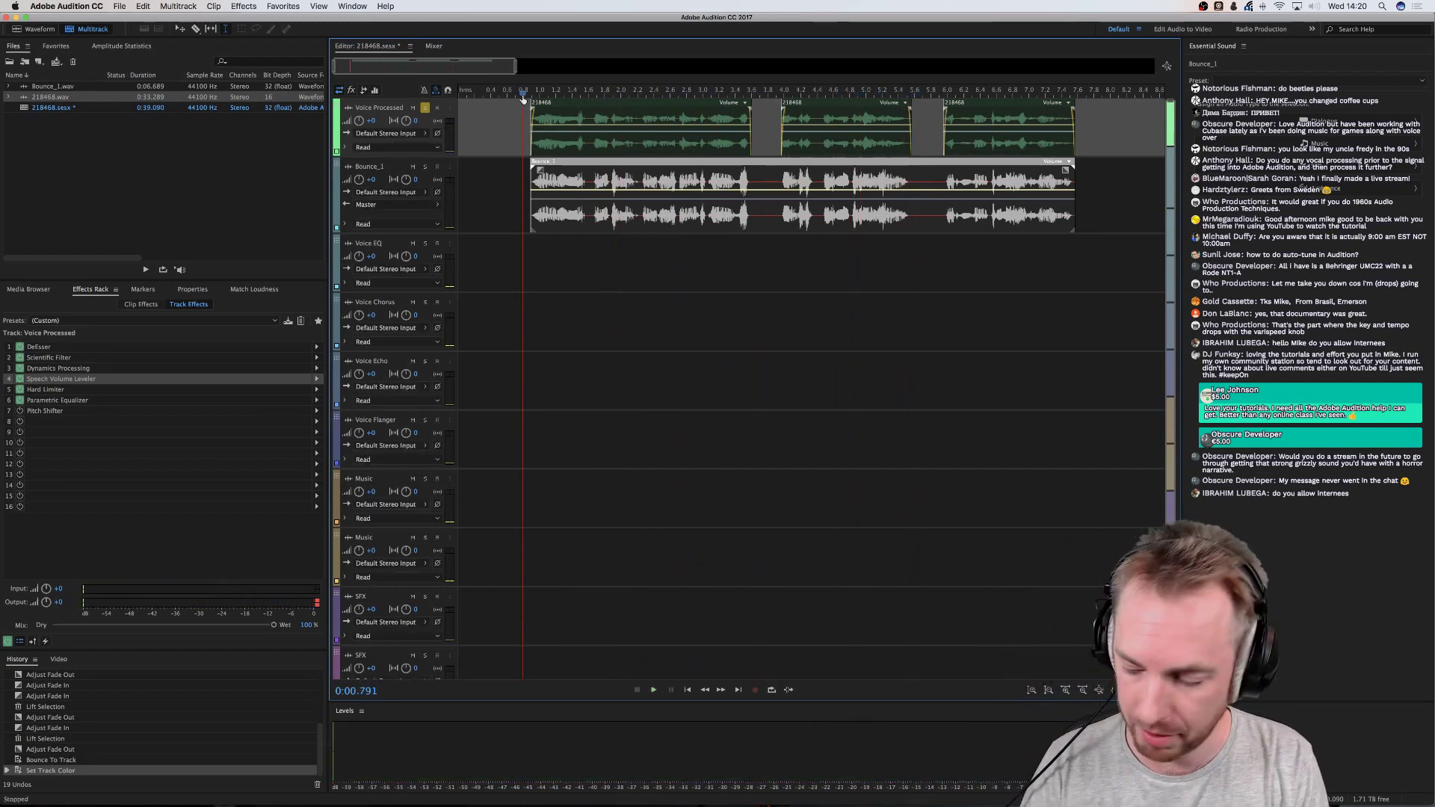
click(425, 109)
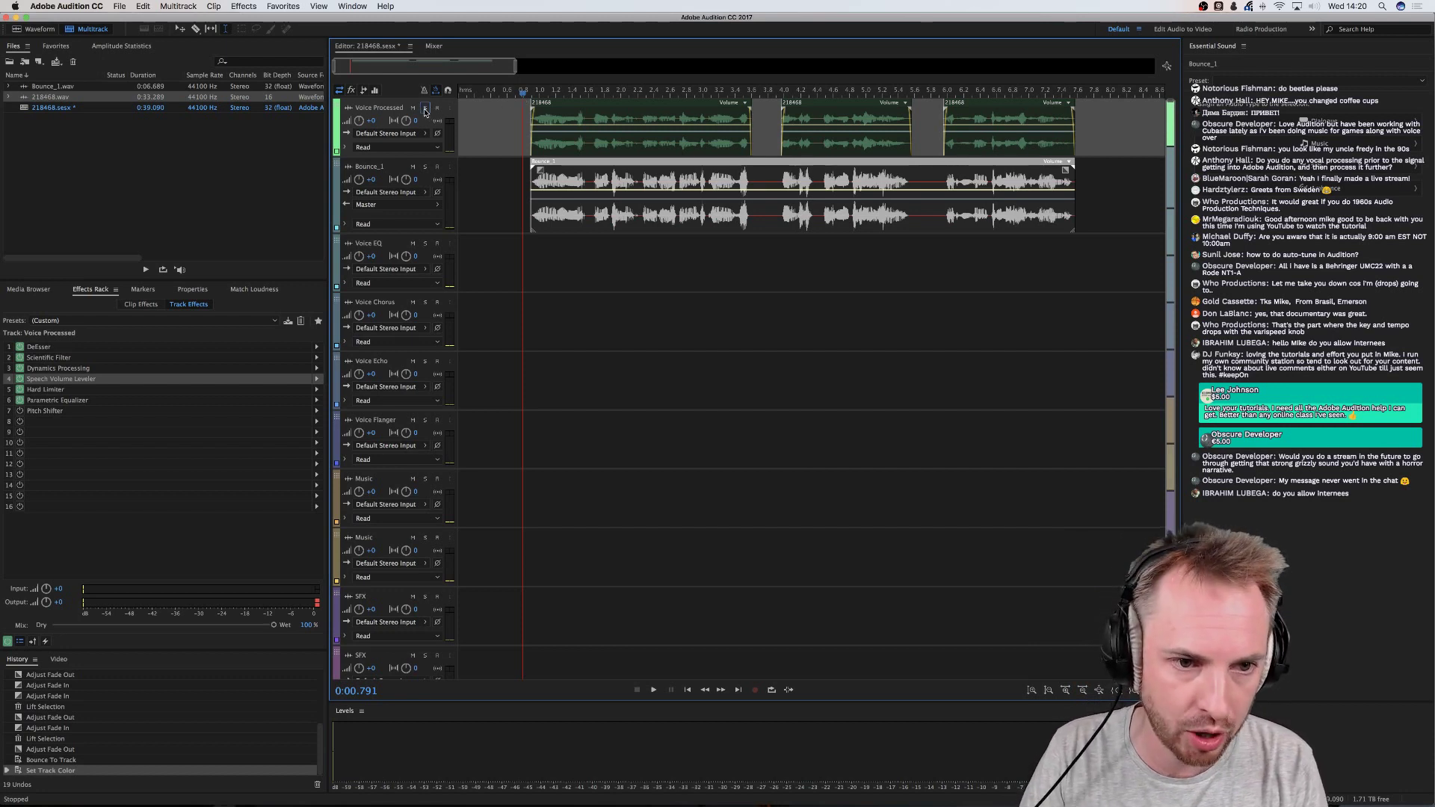
Solo the Bounce_1 track and play its opening from about 0:00.791 for comparison with Voice Processed
click(426, 167)
key(space)
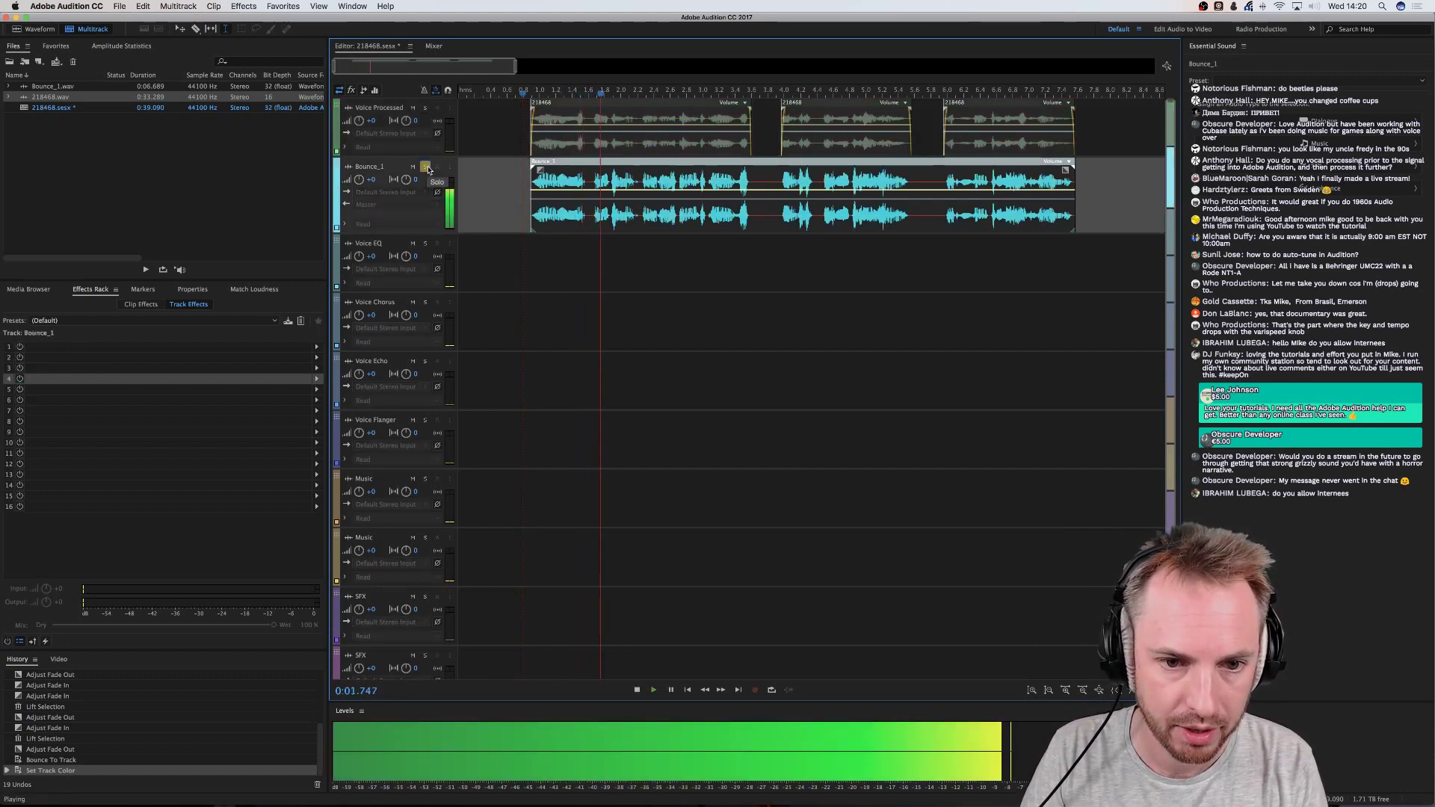
key(space)
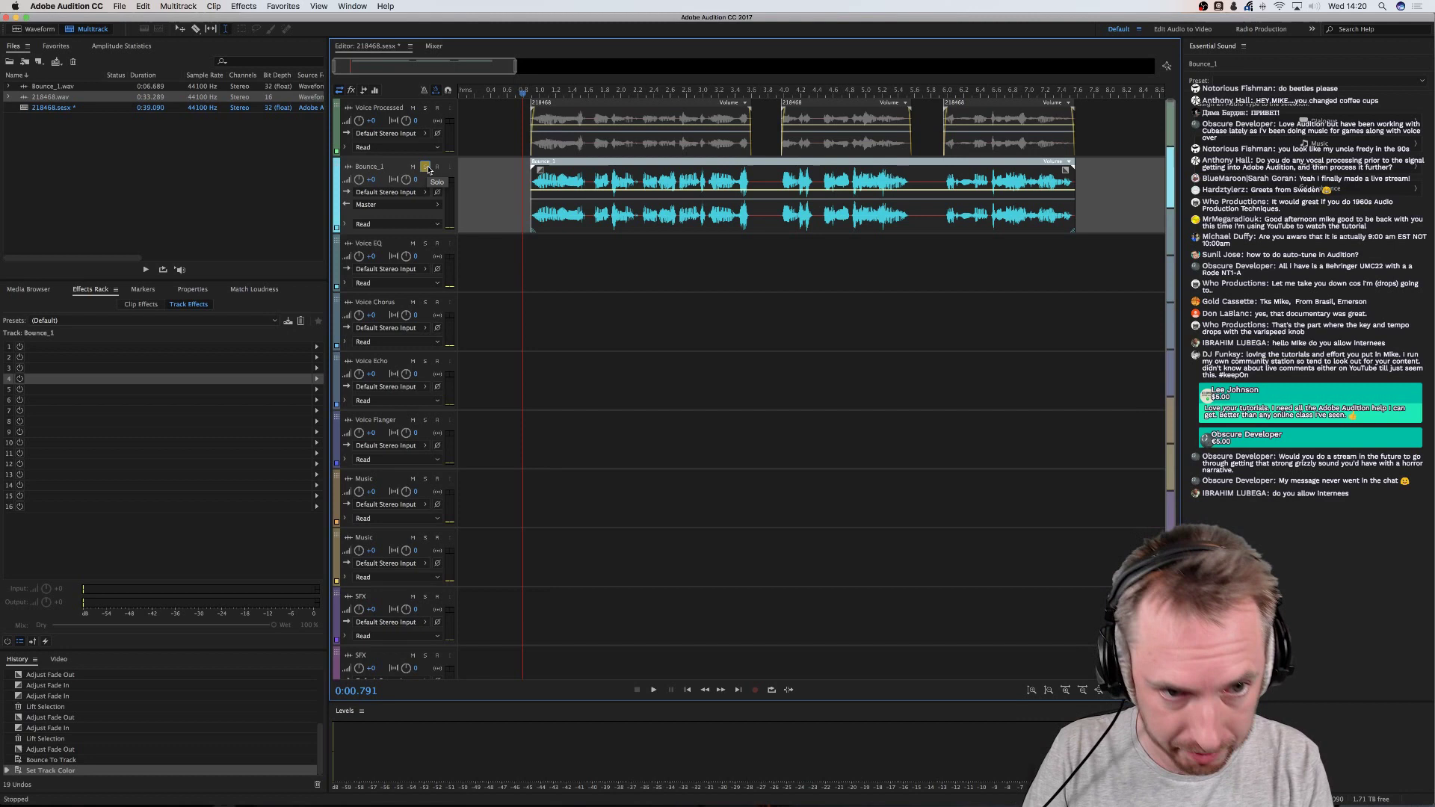
Compare the track effects on the Voice Processed track and the Voice FX bus
click(491, 129)
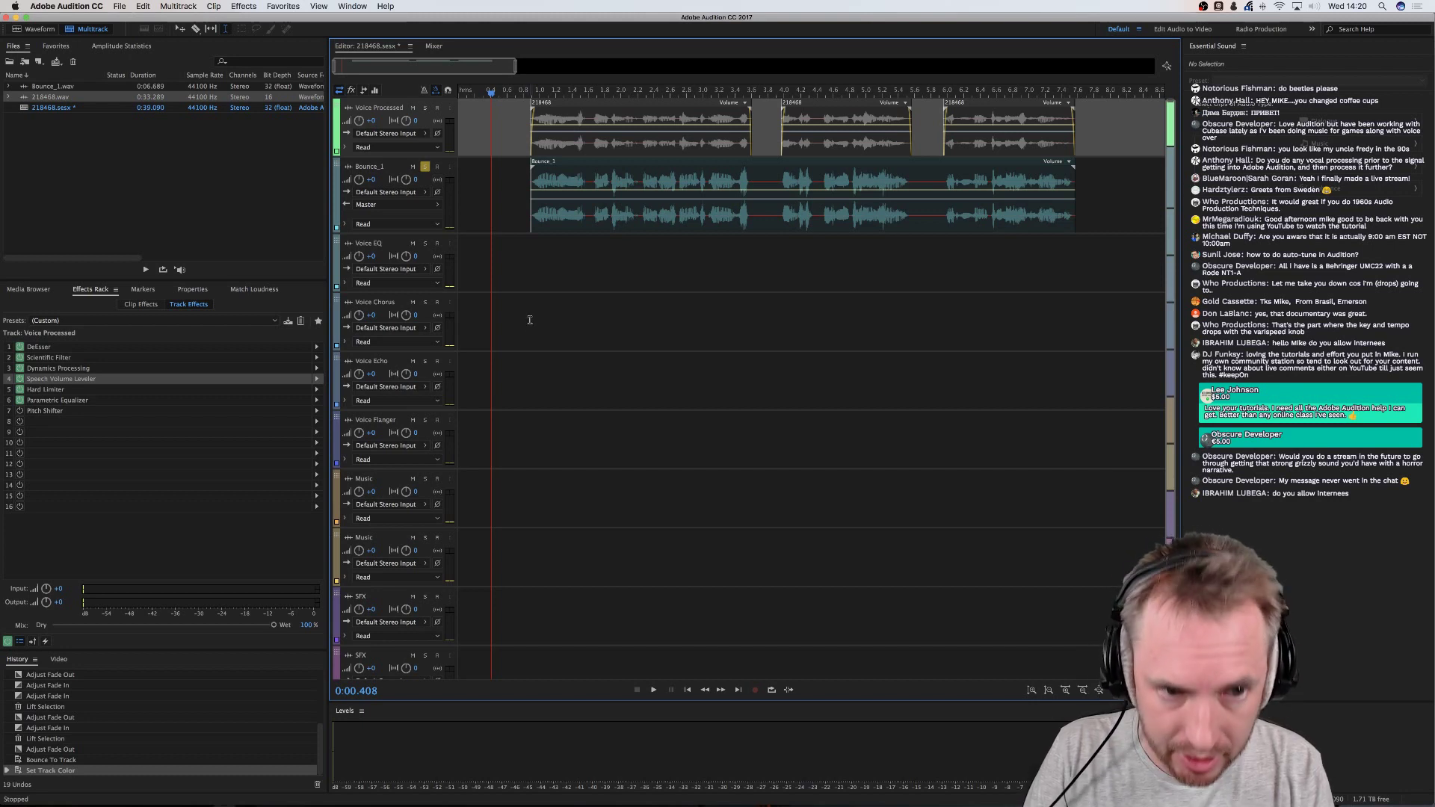
scroll(523, 372, down, 3)
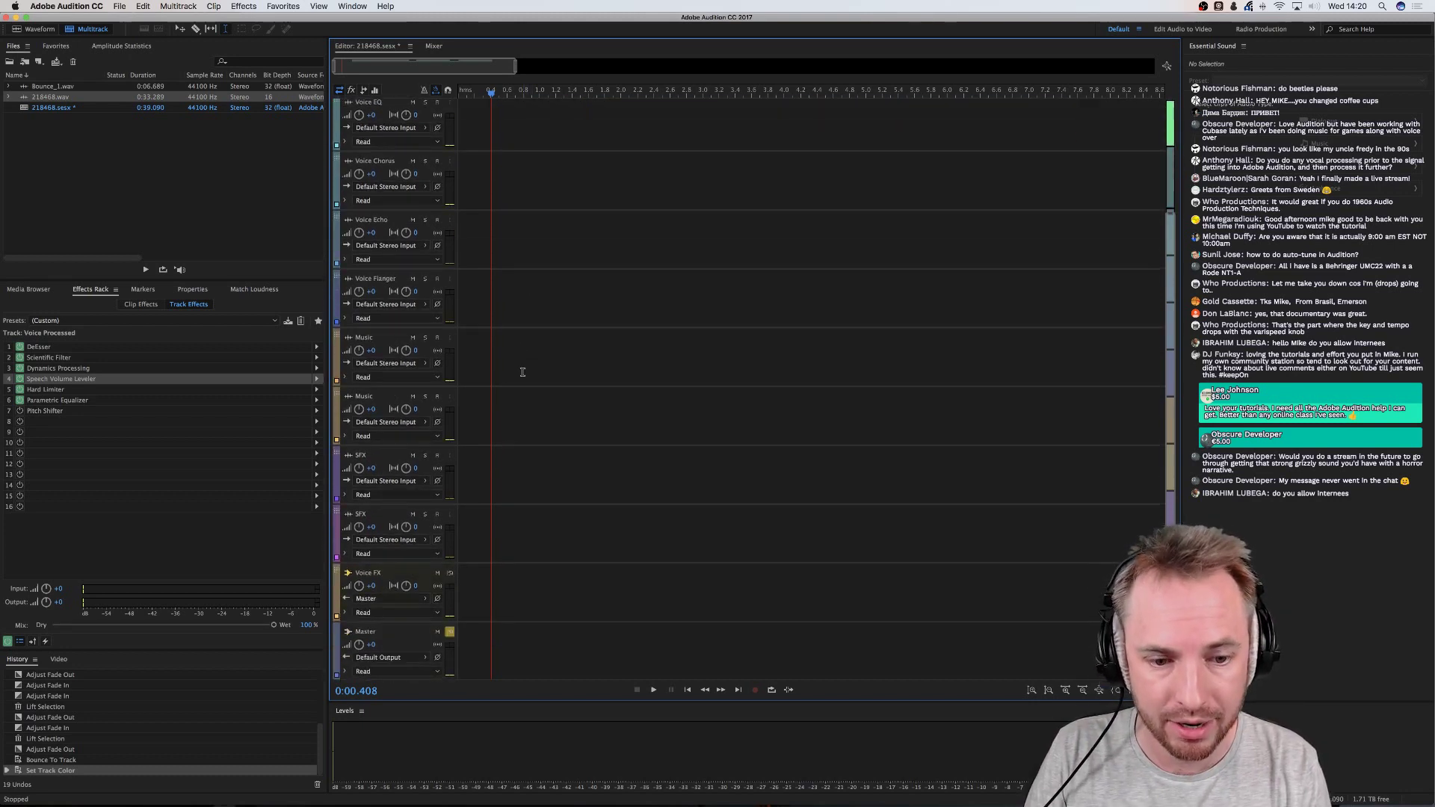
click(499, 596)
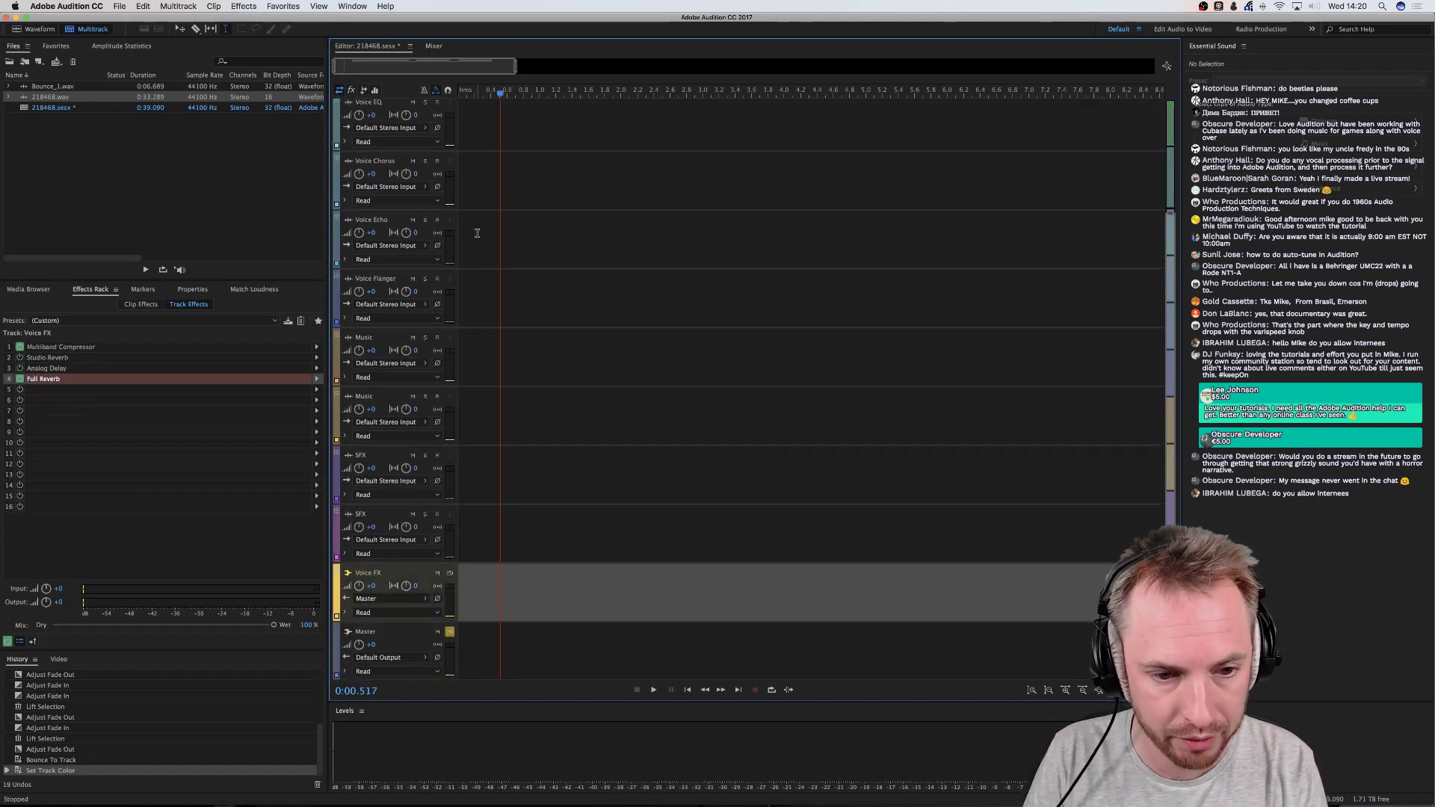
scroll(481, 234, up, 4)
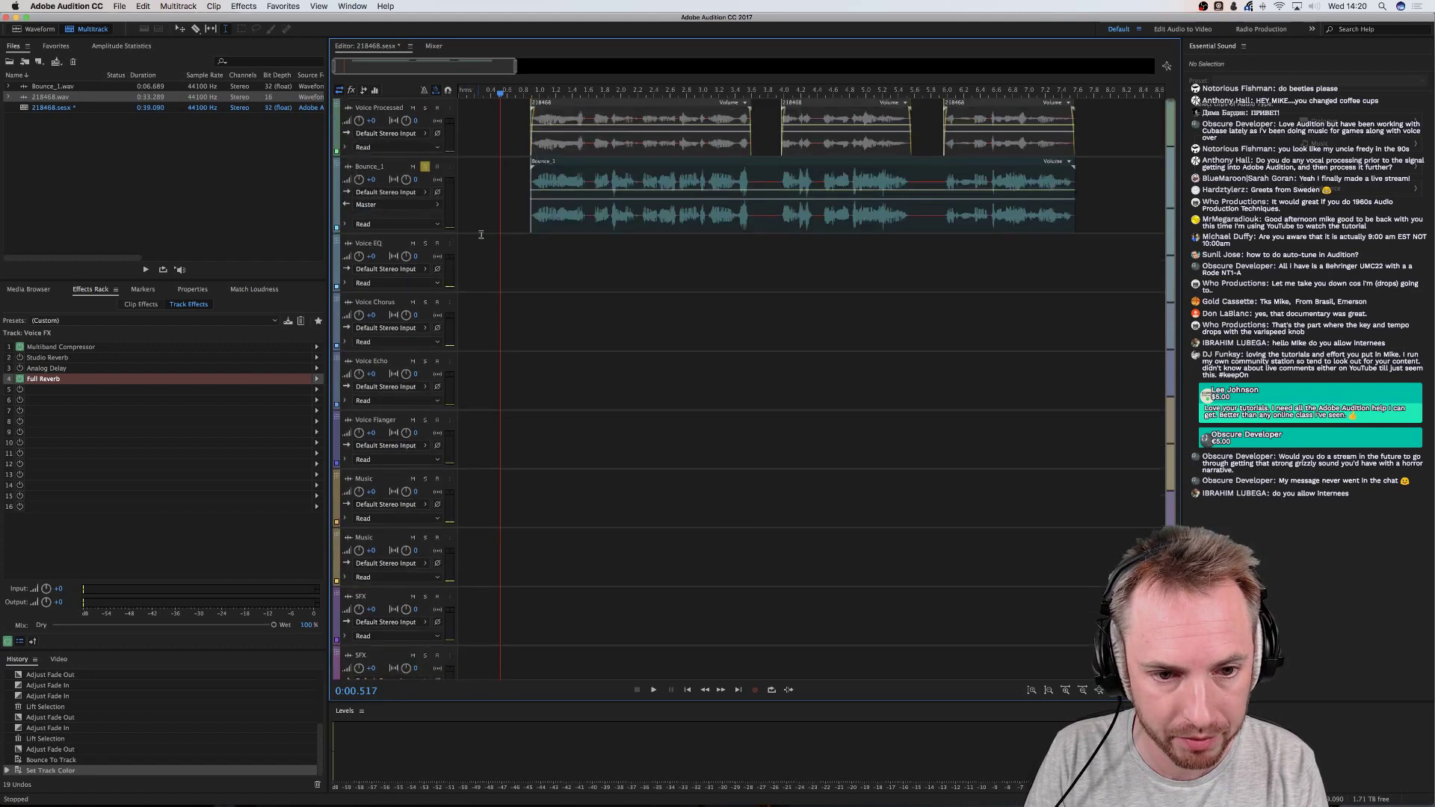
Turn off the solo on the Bounce_1 track and route its output to the Voice FX bus
click(425, 167)
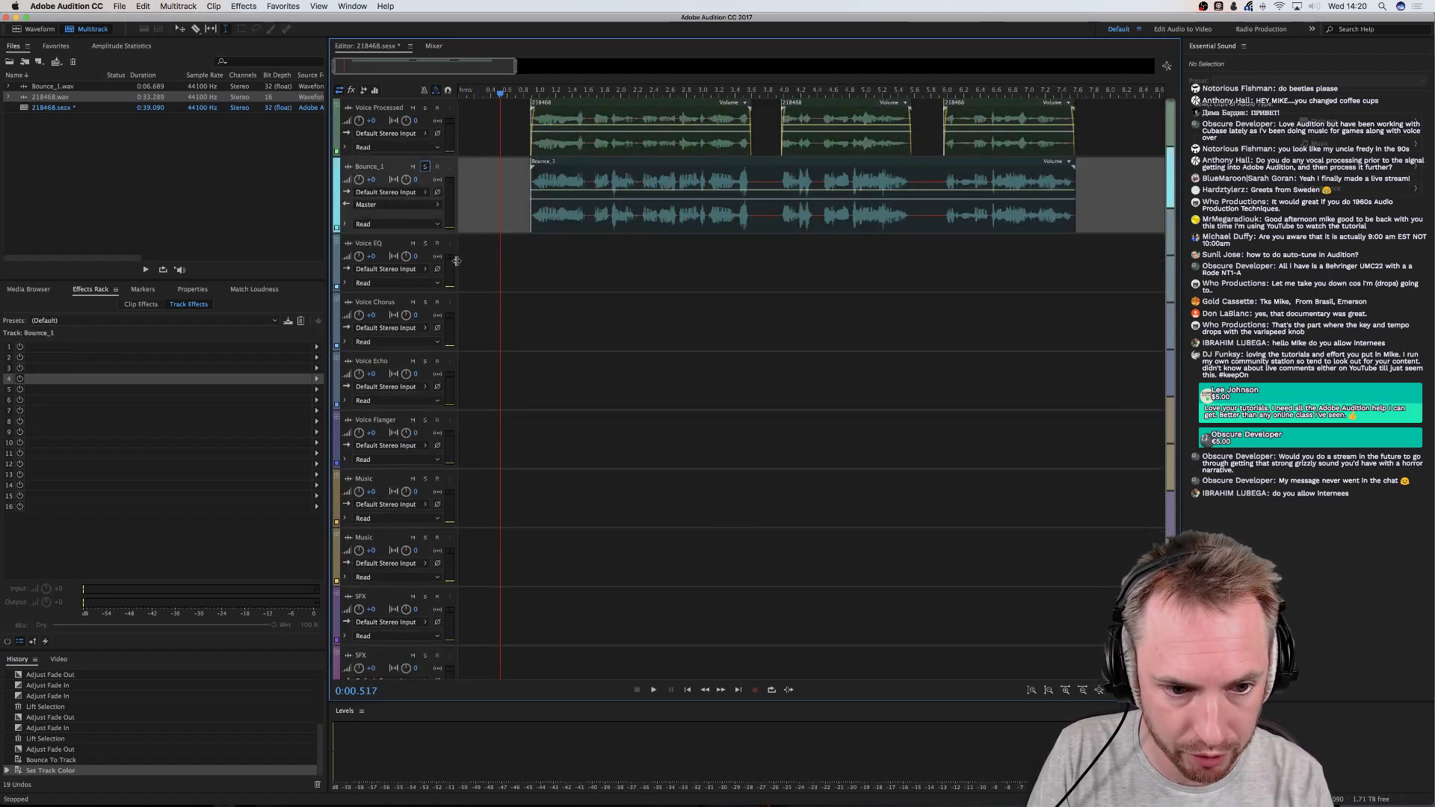
scroll(456, 261, down, 4)
scroll(531, 278, up, 4)
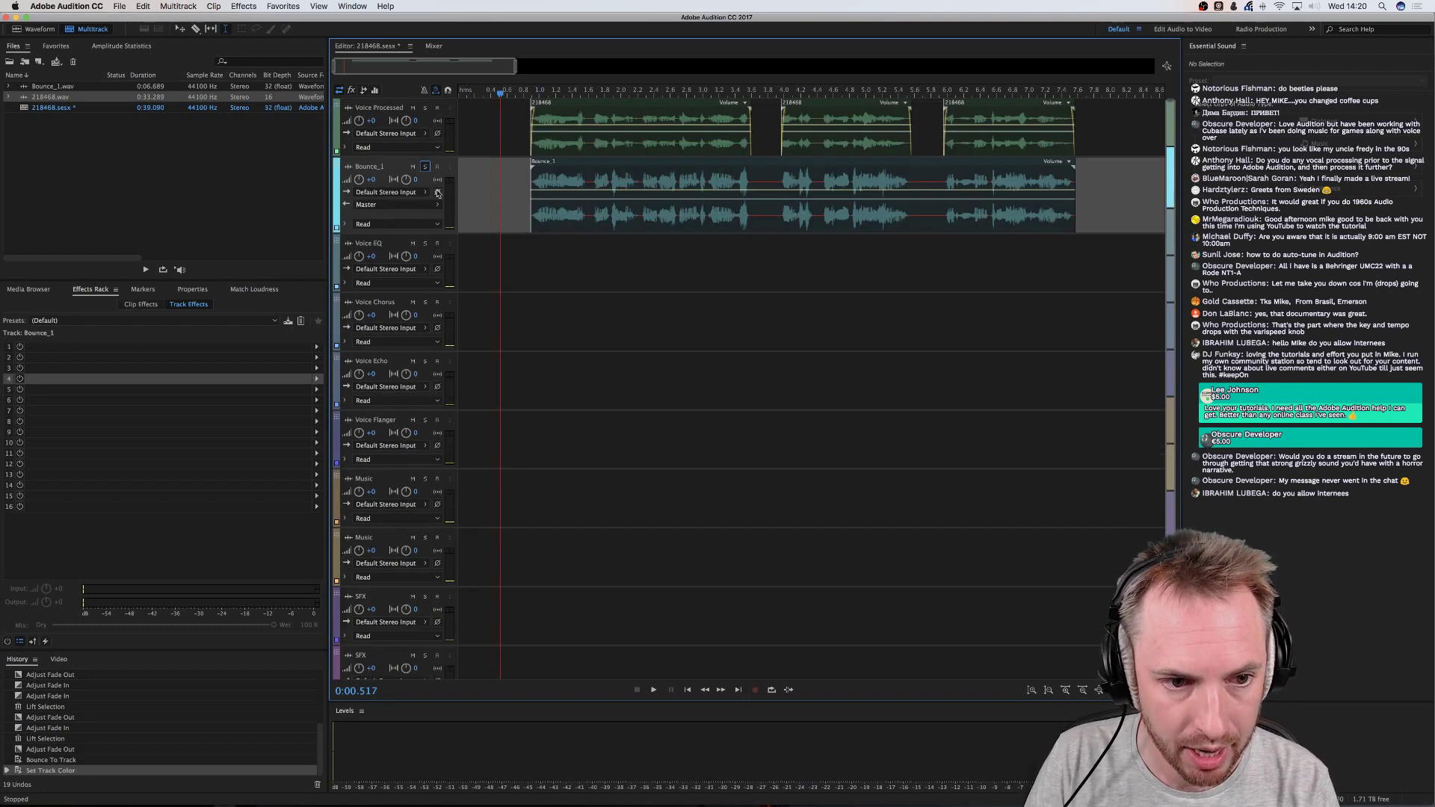
click(365, 205)
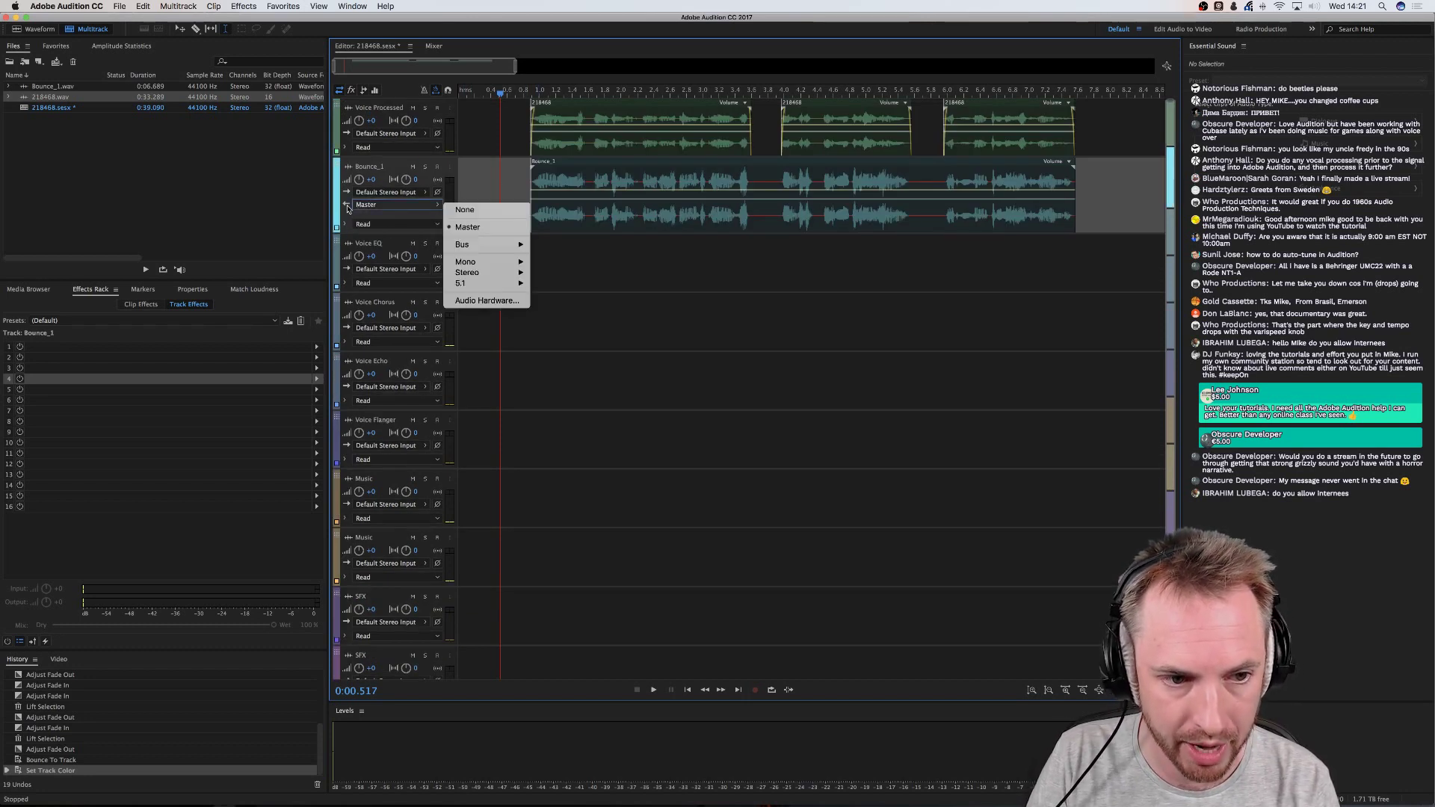
mouse_move(486, 244)
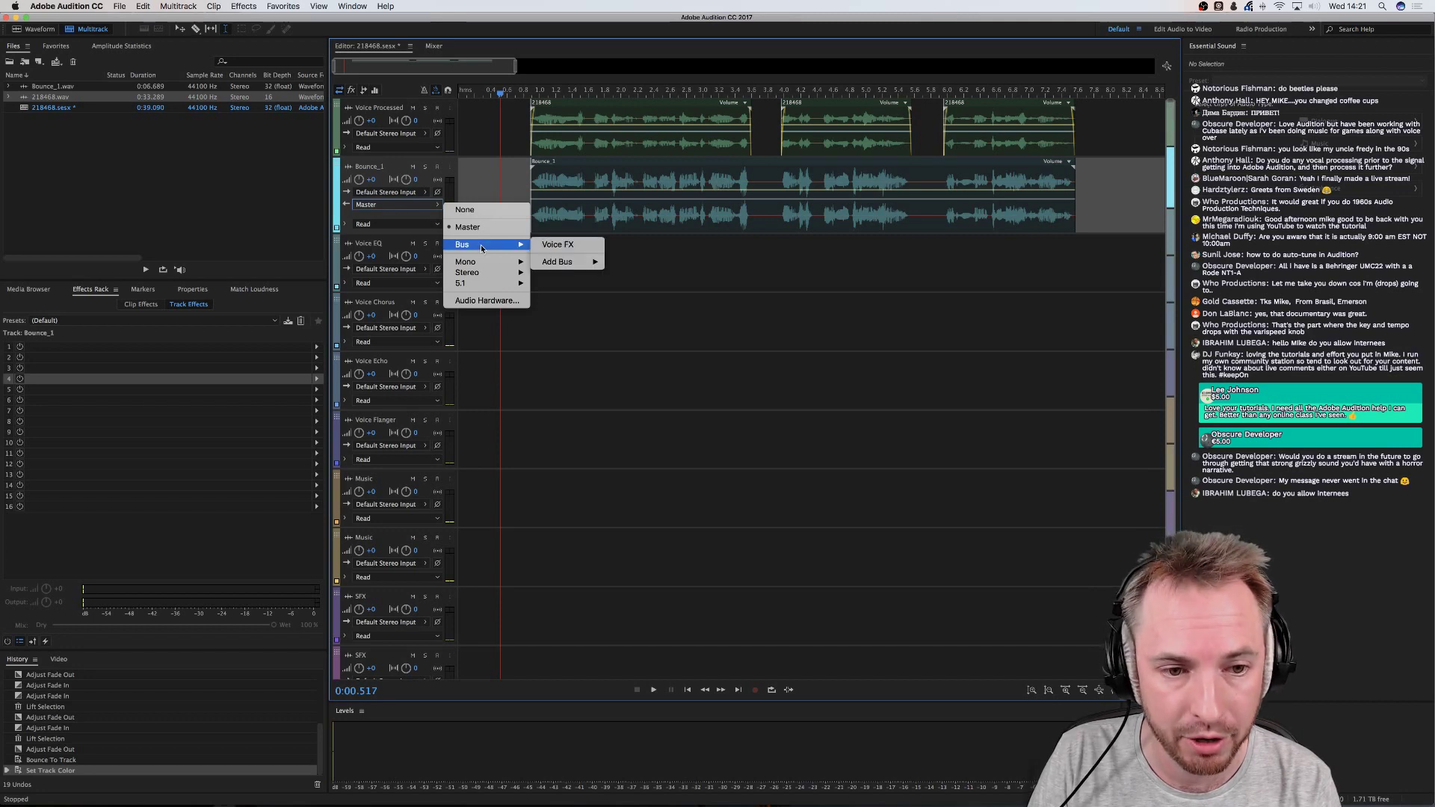
click(561, 247)
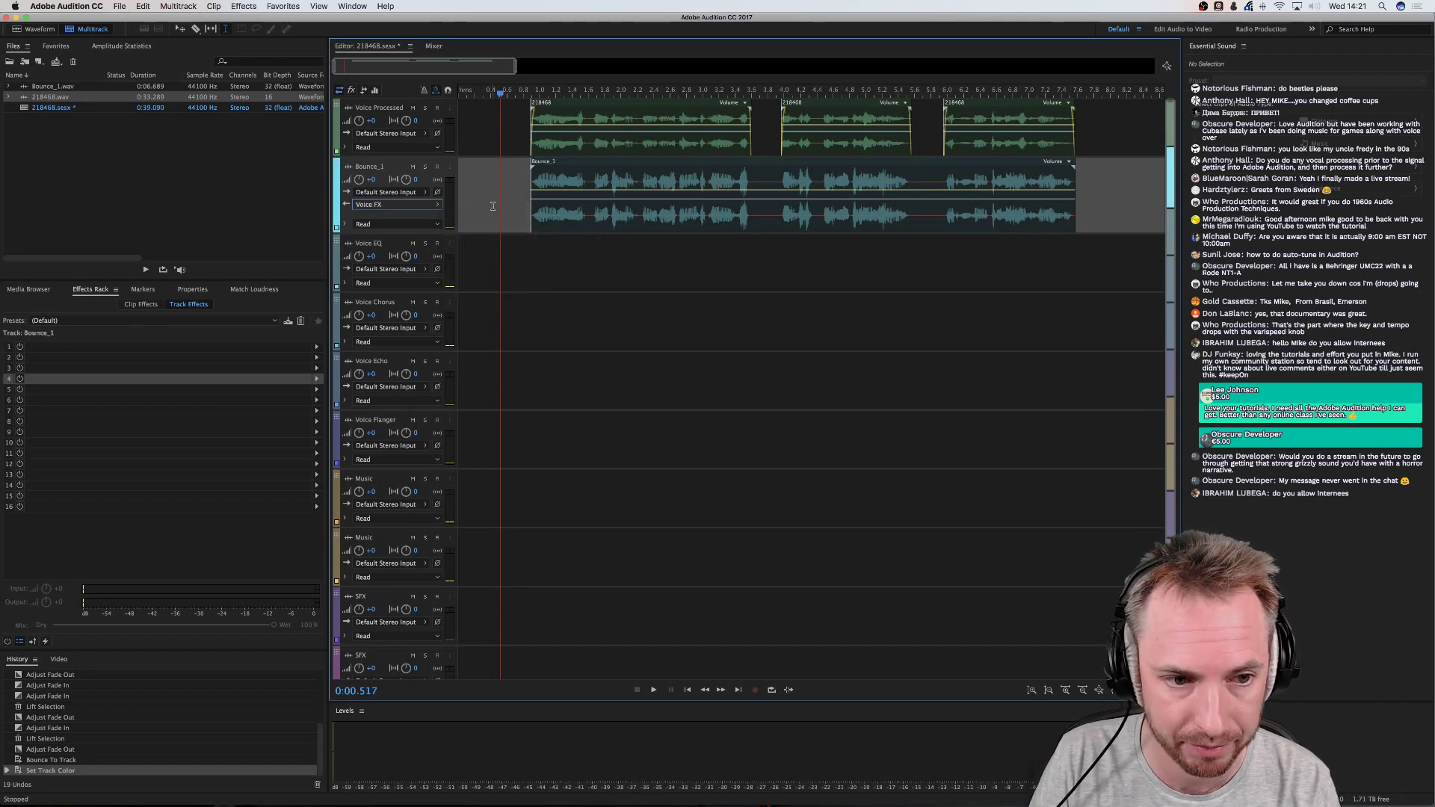
Check which effects the Voice FX bus applies to the rerouted Bounce_1 track
click(515, 232)
scroll(523, 232, down, 3)
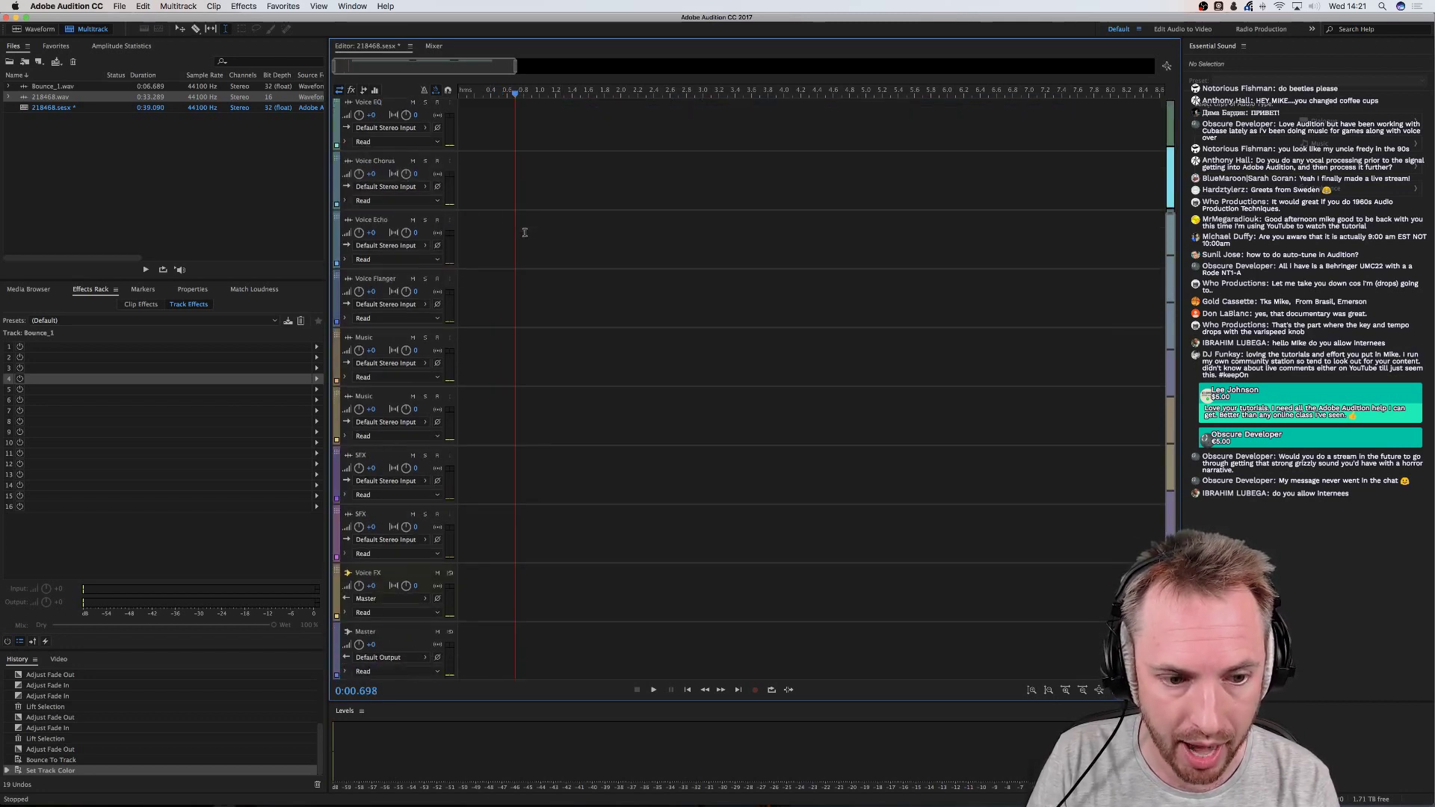
click(509, 598)
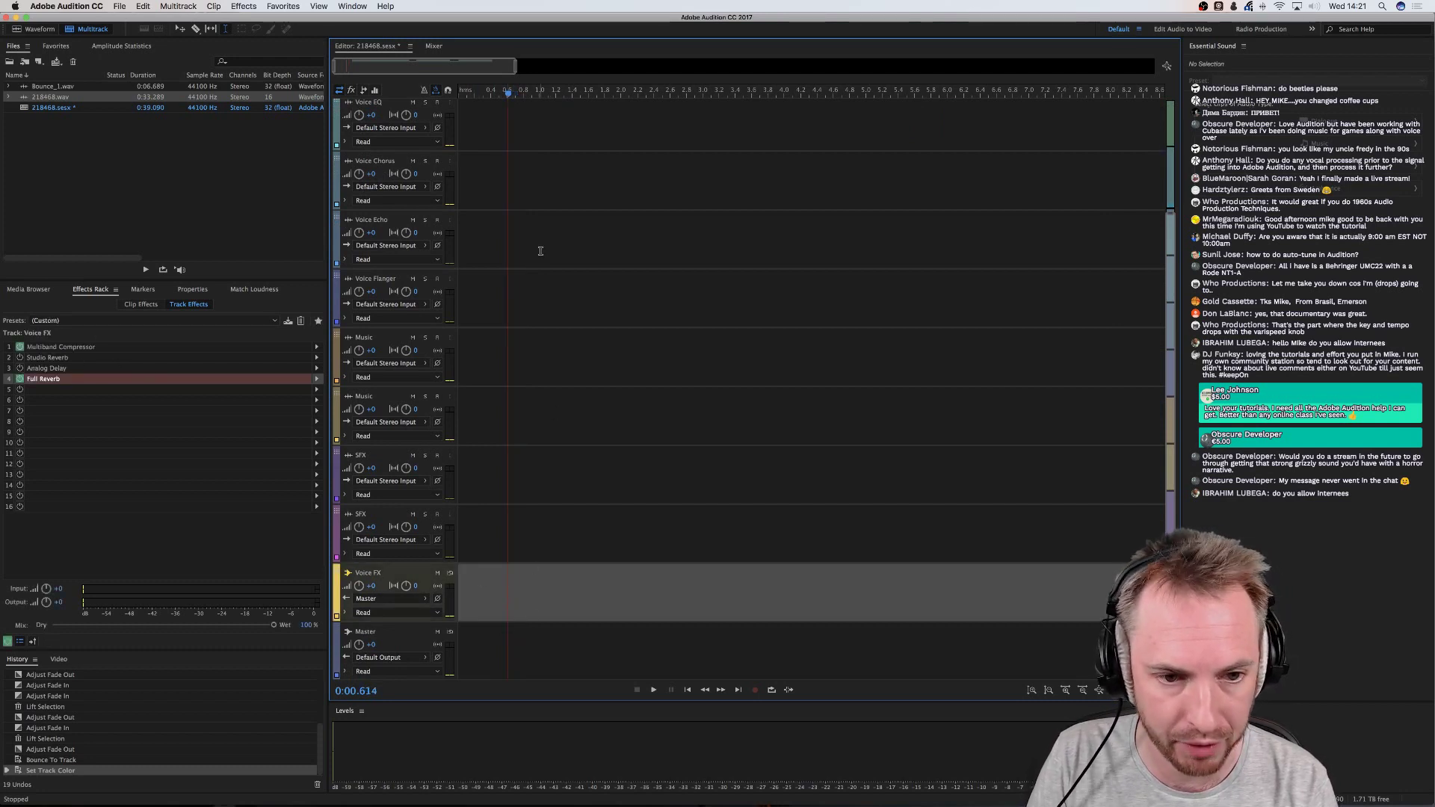
scroll(553, 245, up, 3)
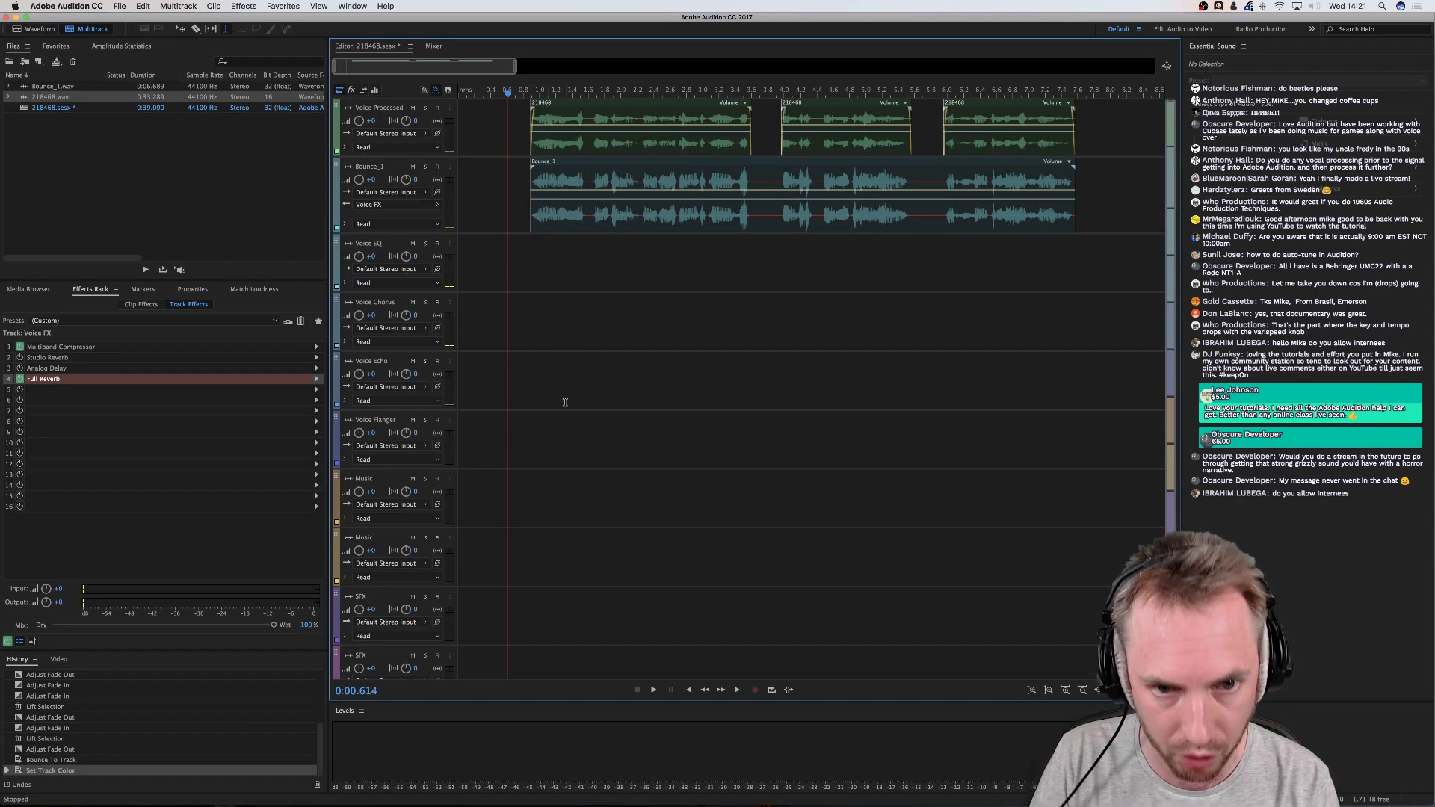
Solo the Bounce_1 track and play it through the Voice FX bus from about 0:00.781
click(521, 194)
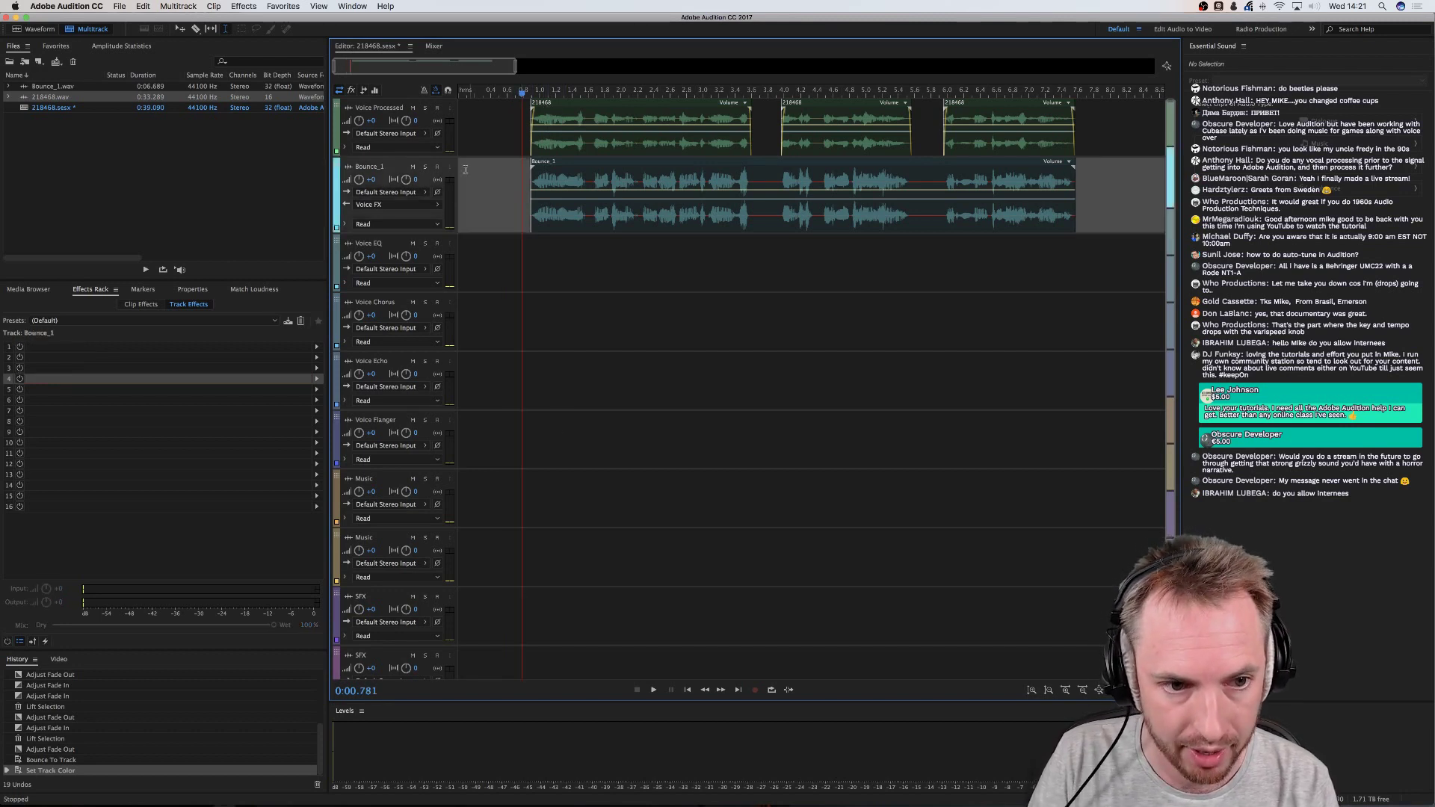
click(424, 166)
key(space)
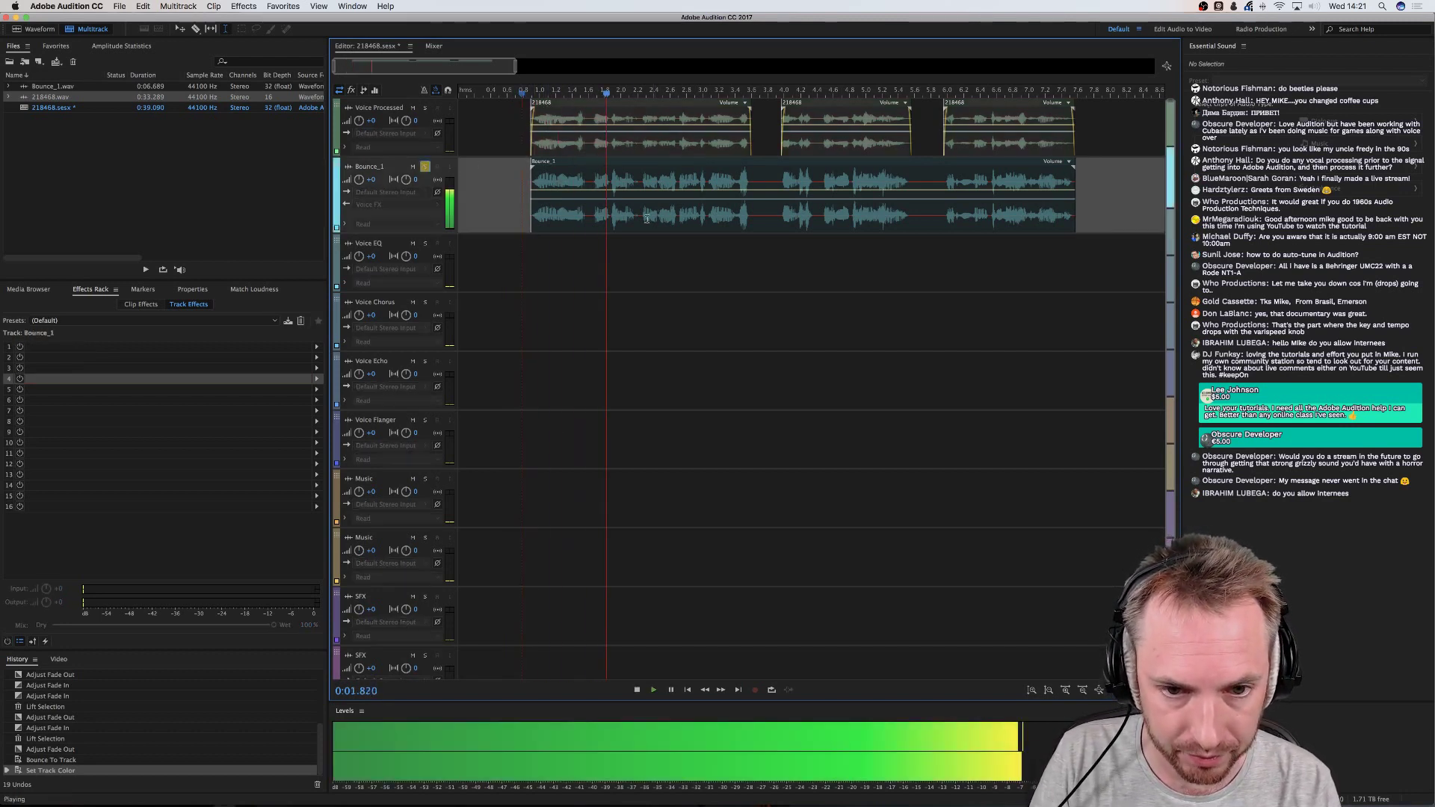
key(space)
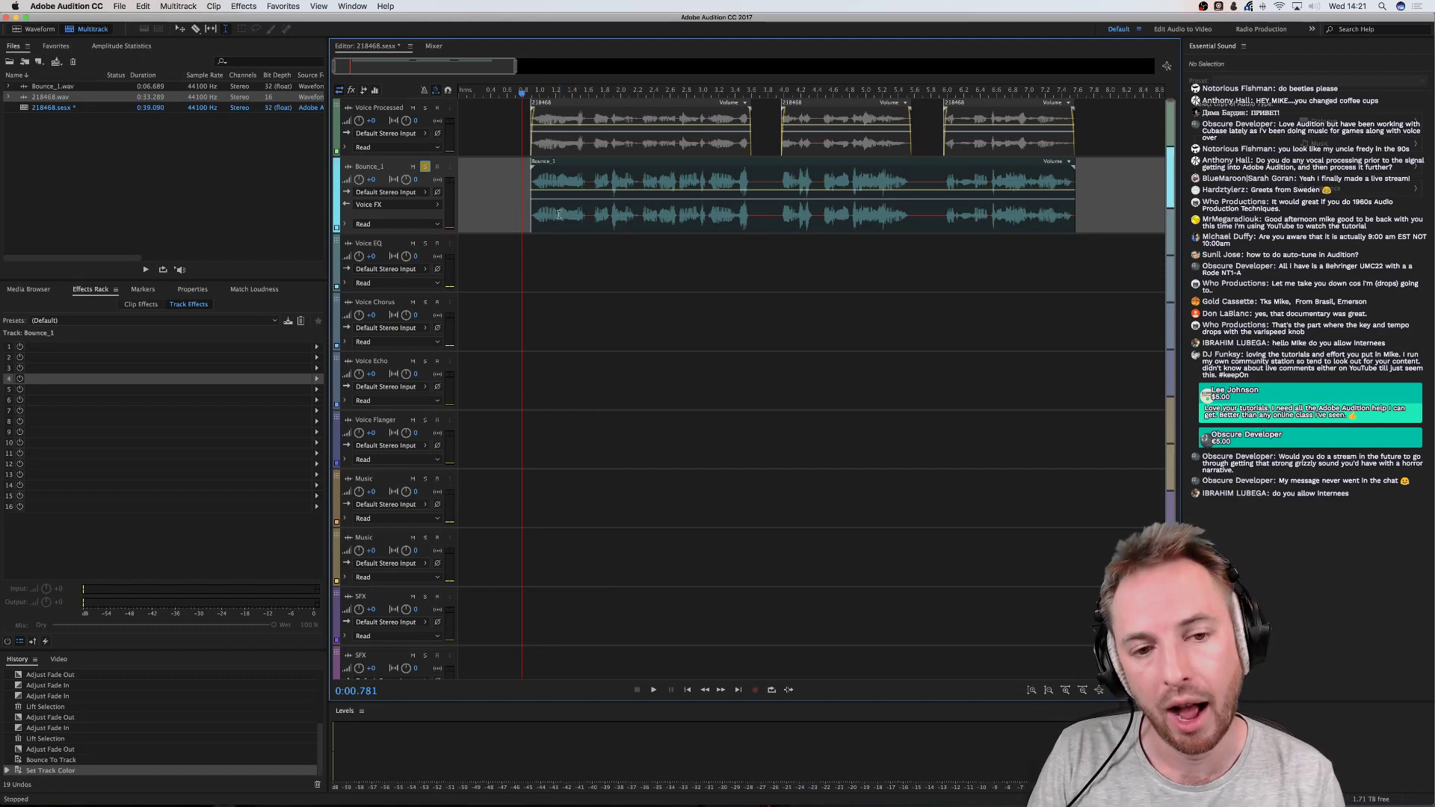
Open the Bounce_1 clip in the waveform editor and select its entire waveform
click(558, 215)
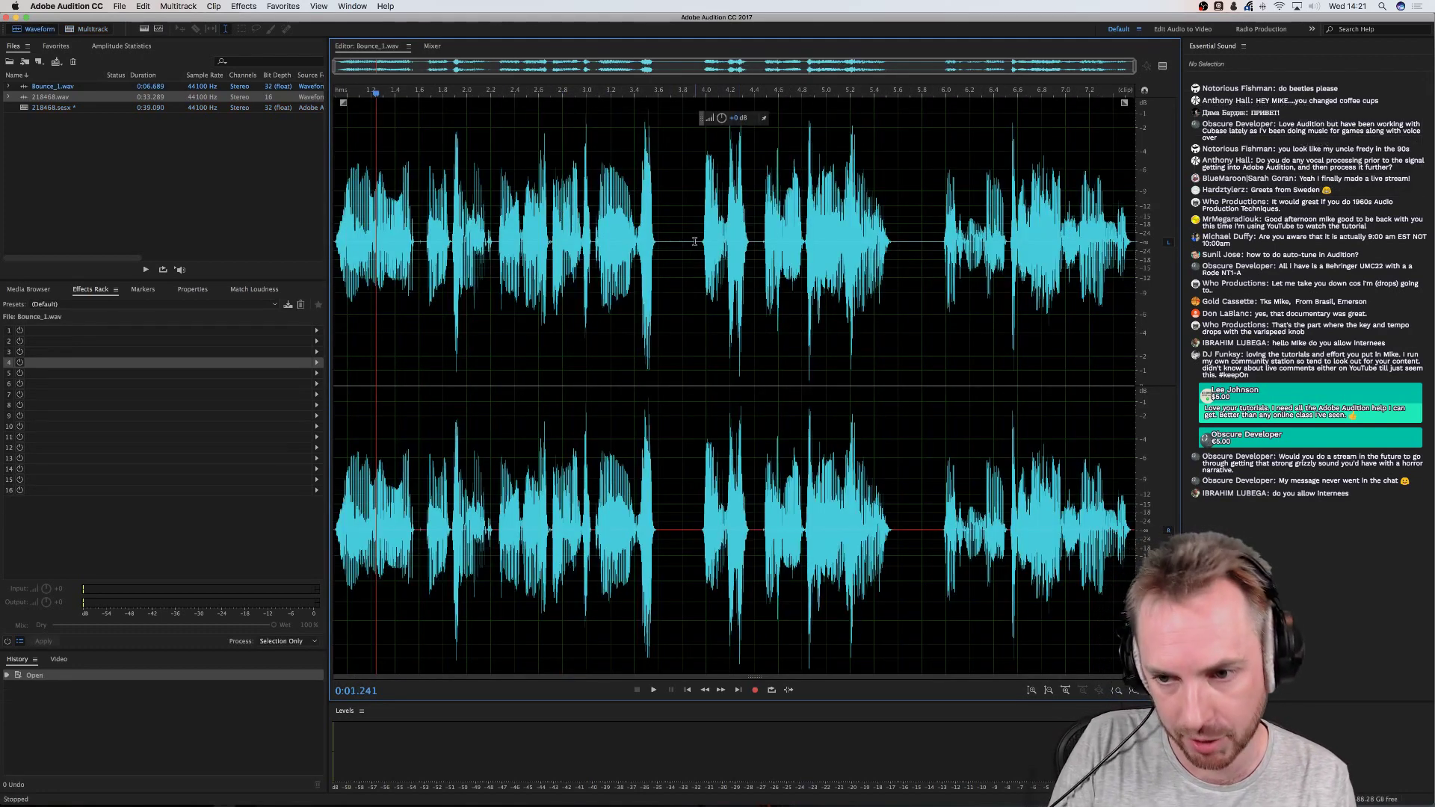
double_click(694, 241)
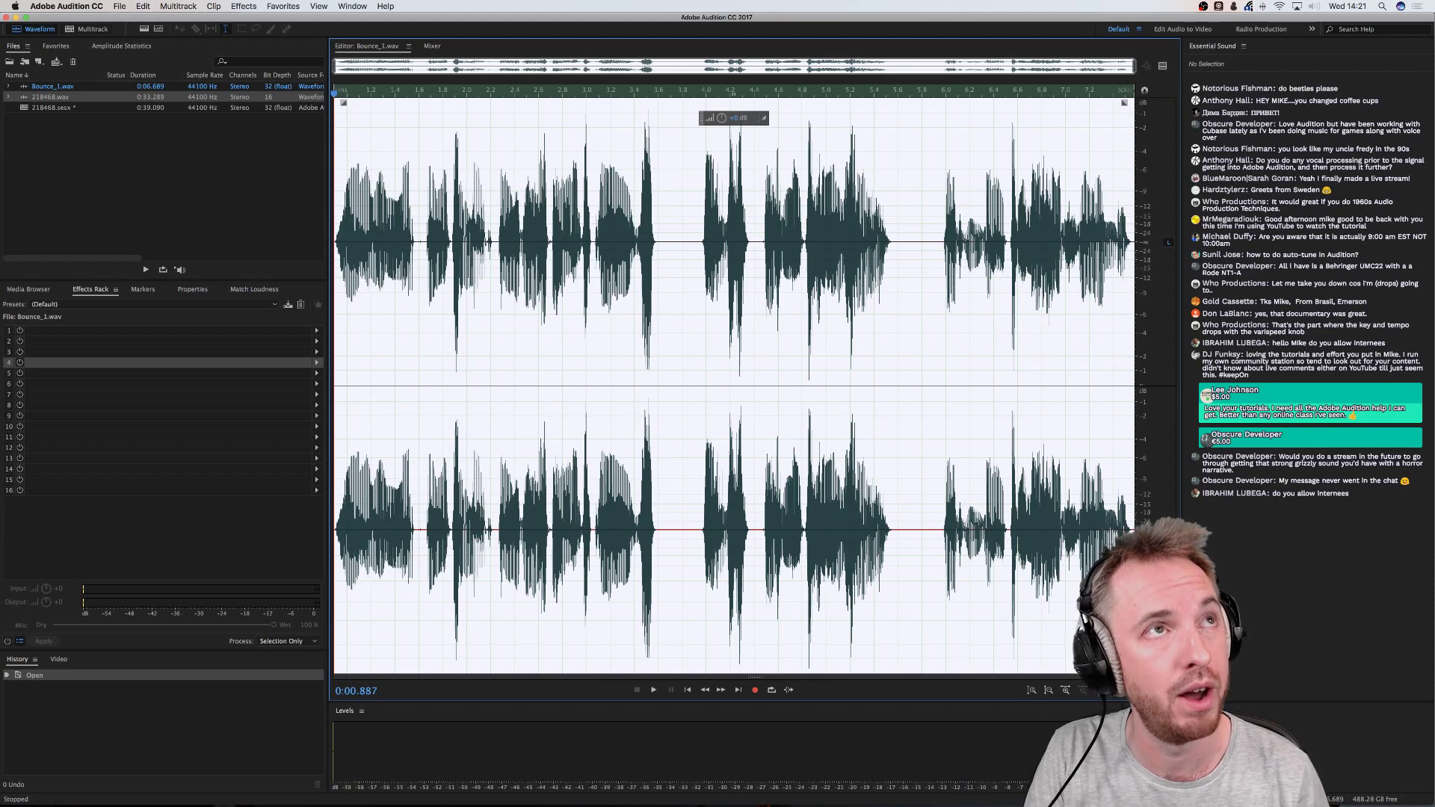
key(super+Tab)
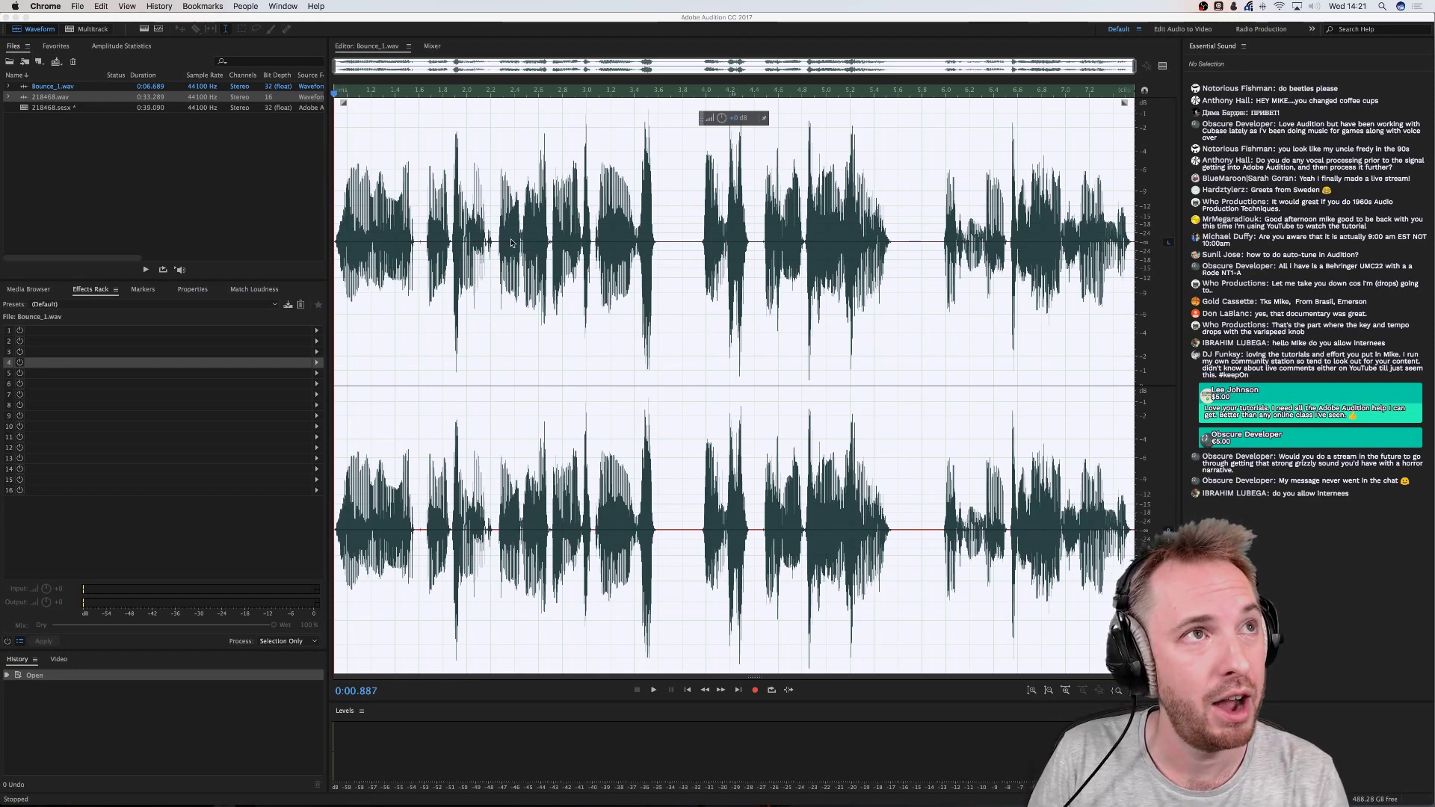
click(424, 156)
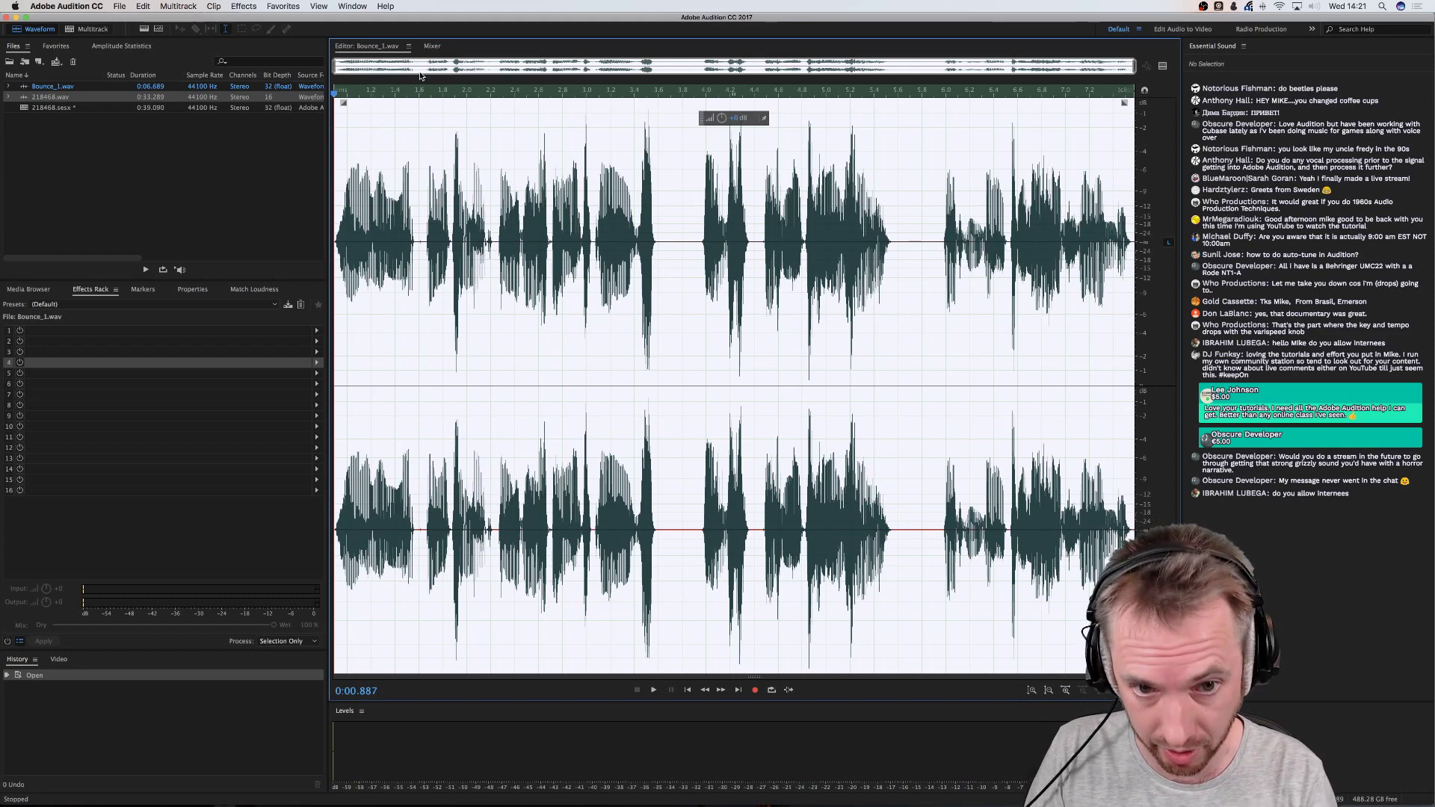
click(416, 200)
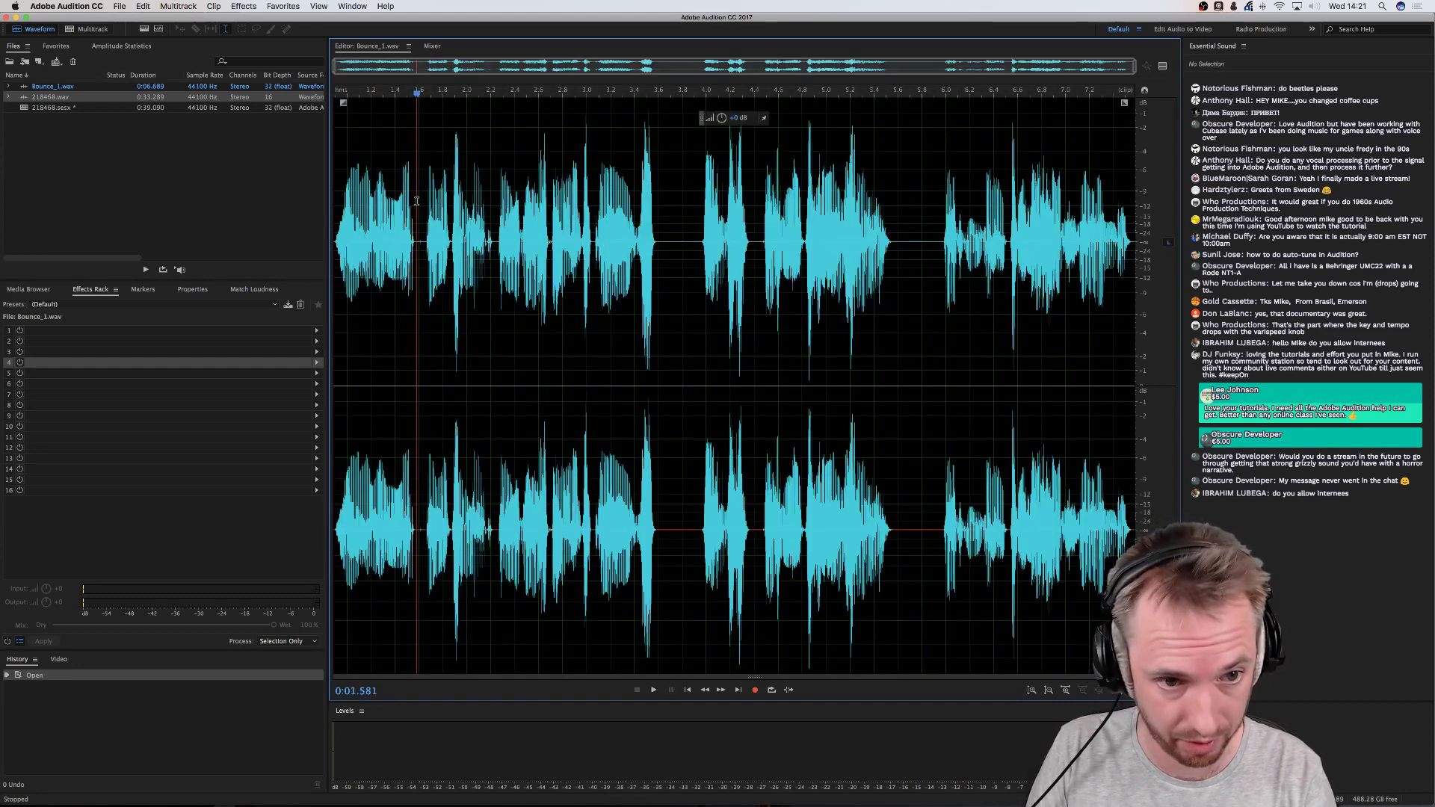
double_click(336, 201)
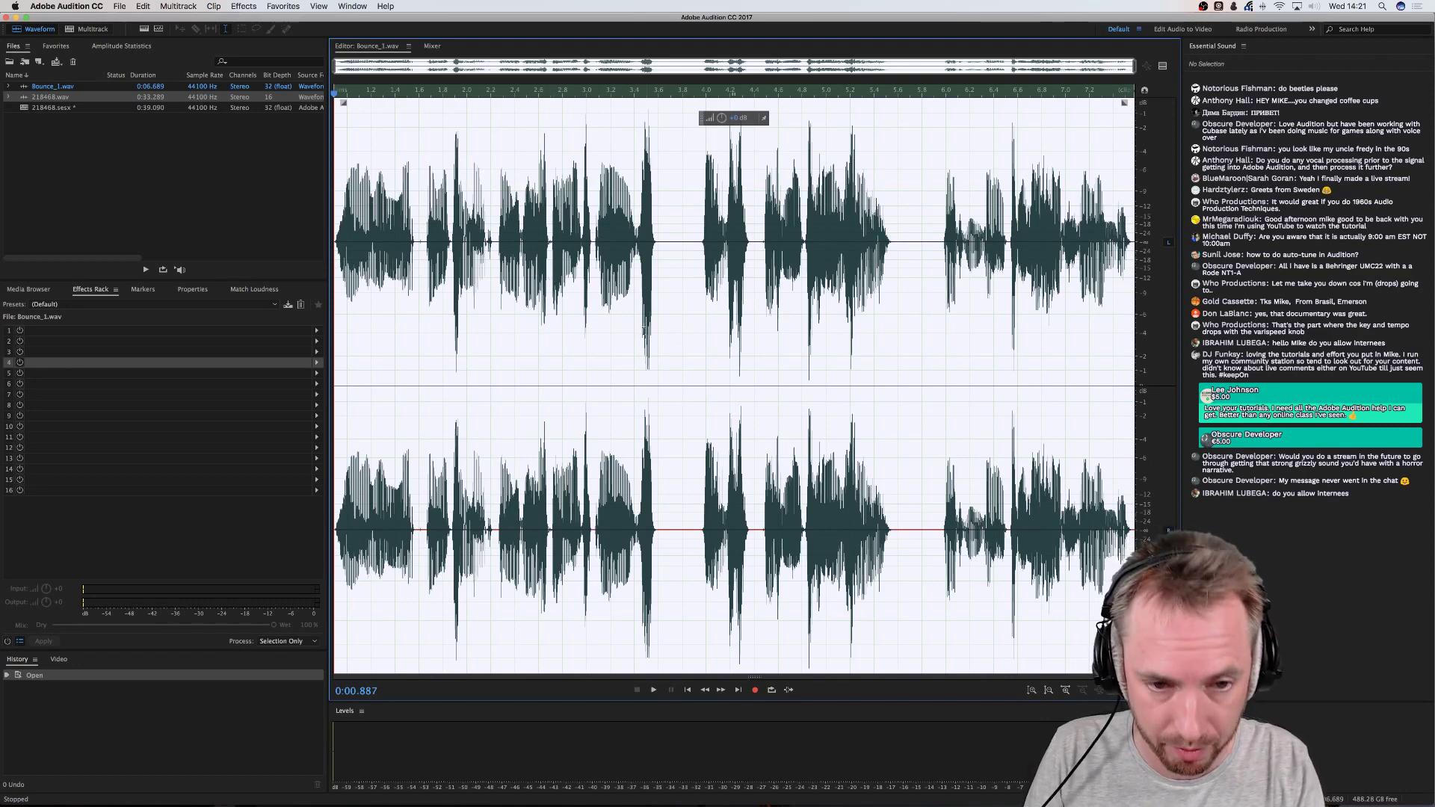
click(986, 309)
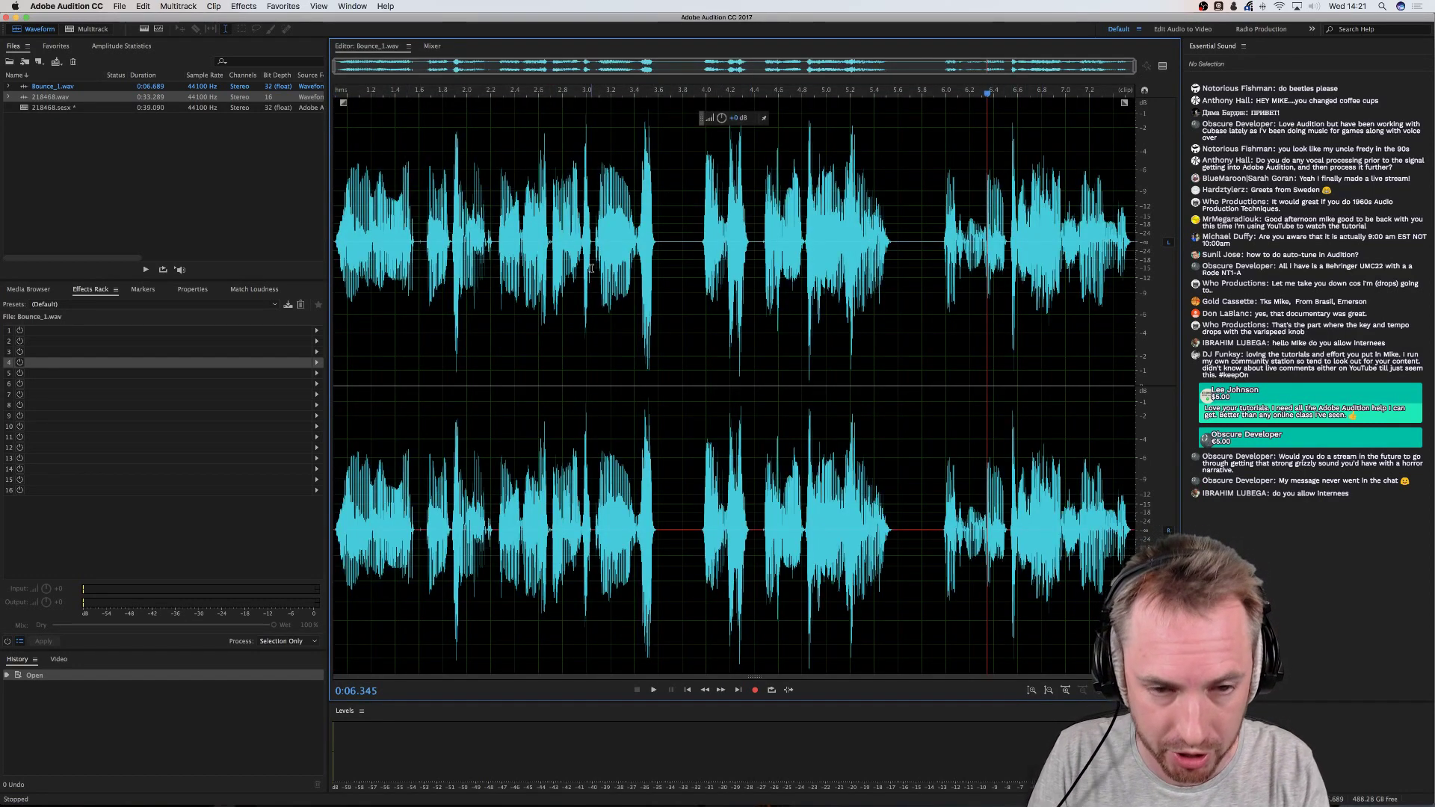
double_click(390, 186)
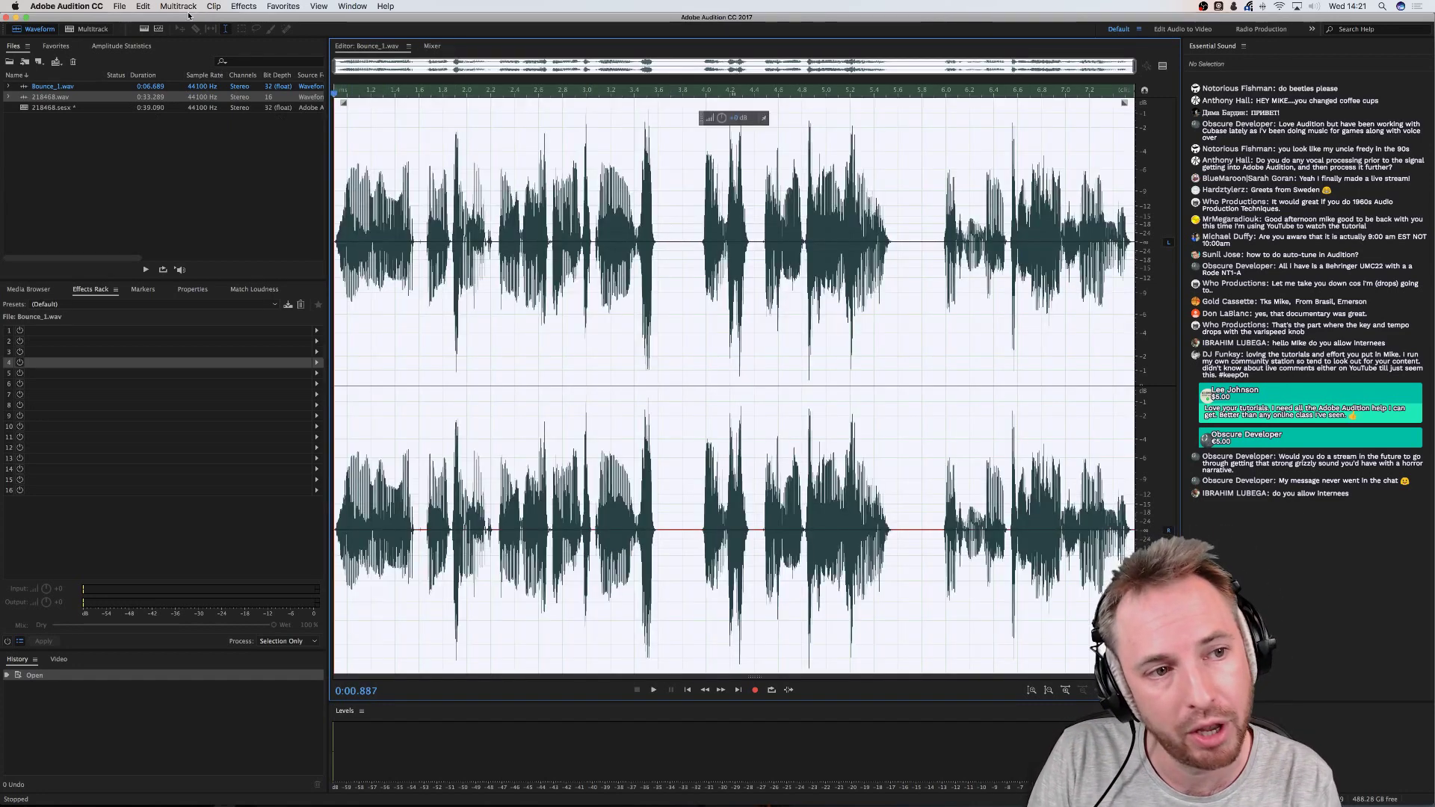
Open the Tube-modeled Compressor effect for the selected Bounce_1 audio
click(244, 6)
mouse_move(288, 136)
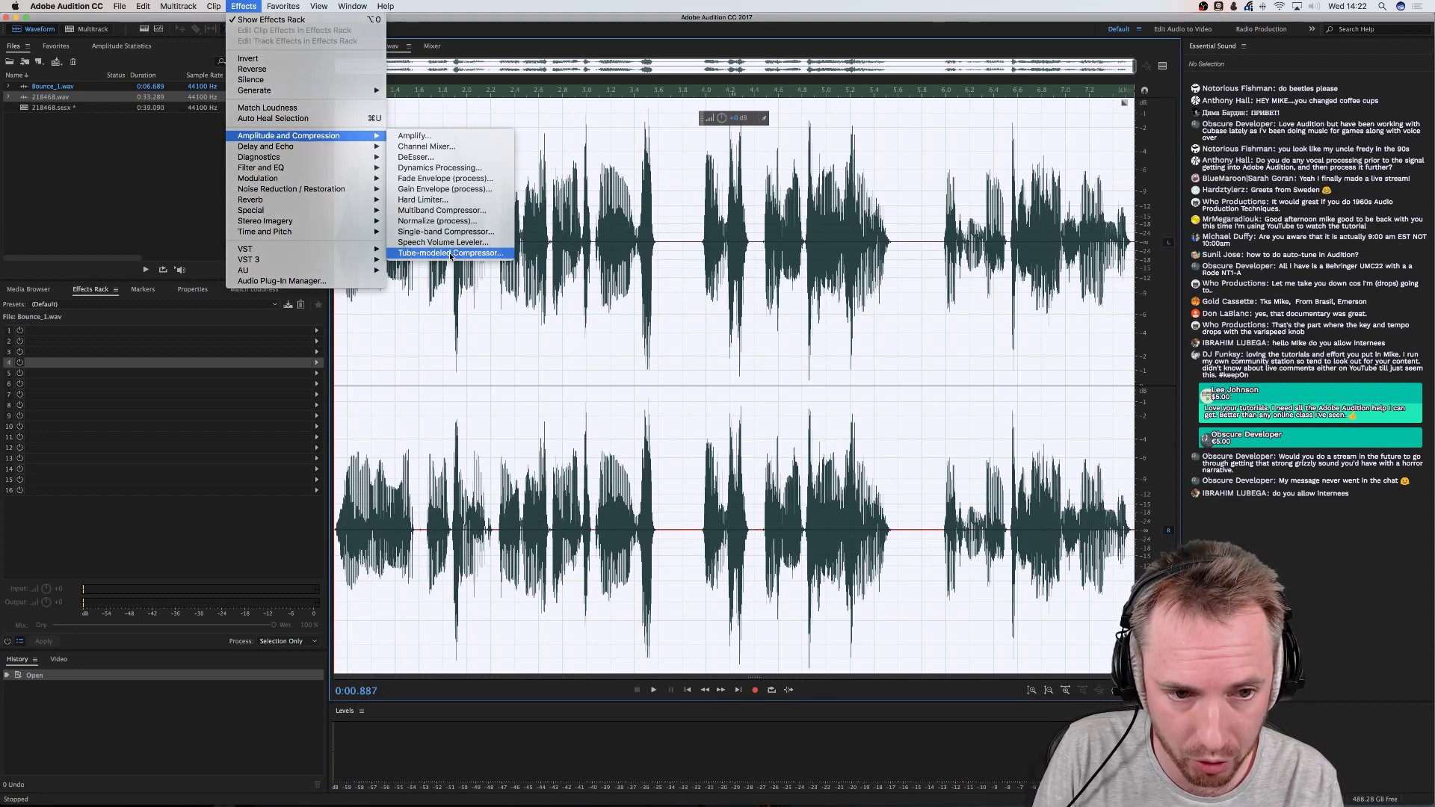
click(451, 253)
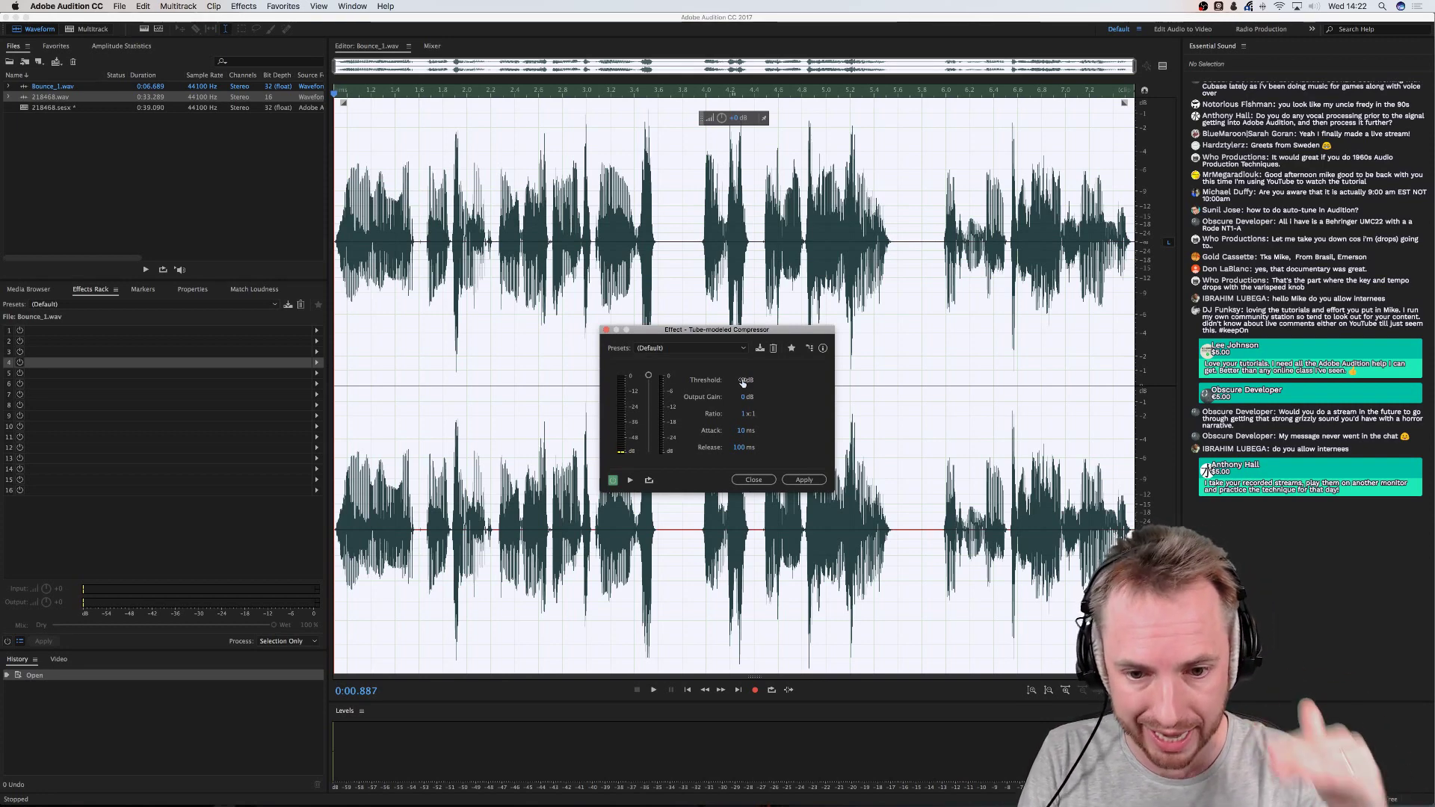
Try out the compressor's threshold and a ratio of 3, resetting them to 0 dB and 1
drag(742, 389, 745, 490)
drag(648, 402, 655, 364)
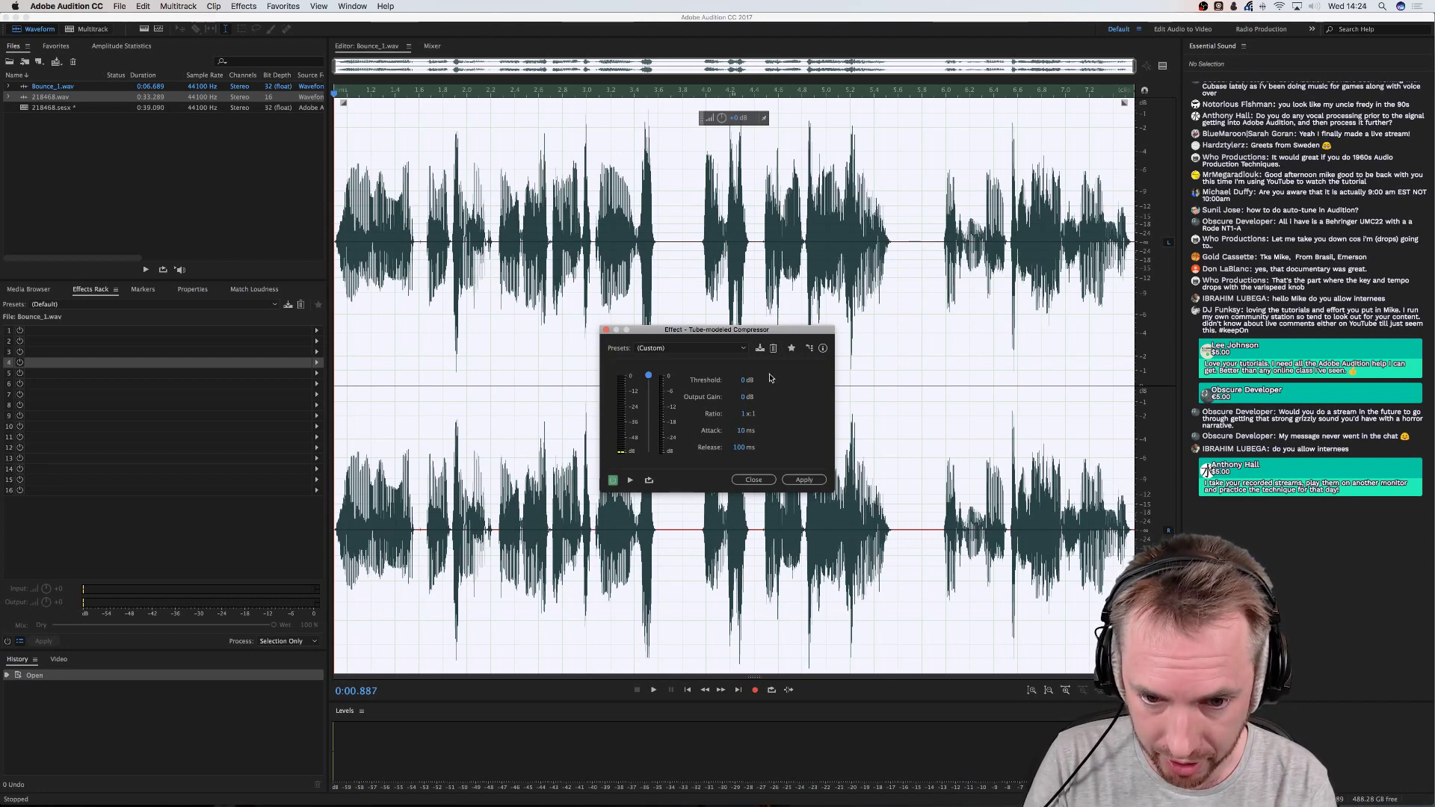
click(746, 414)
text(3)
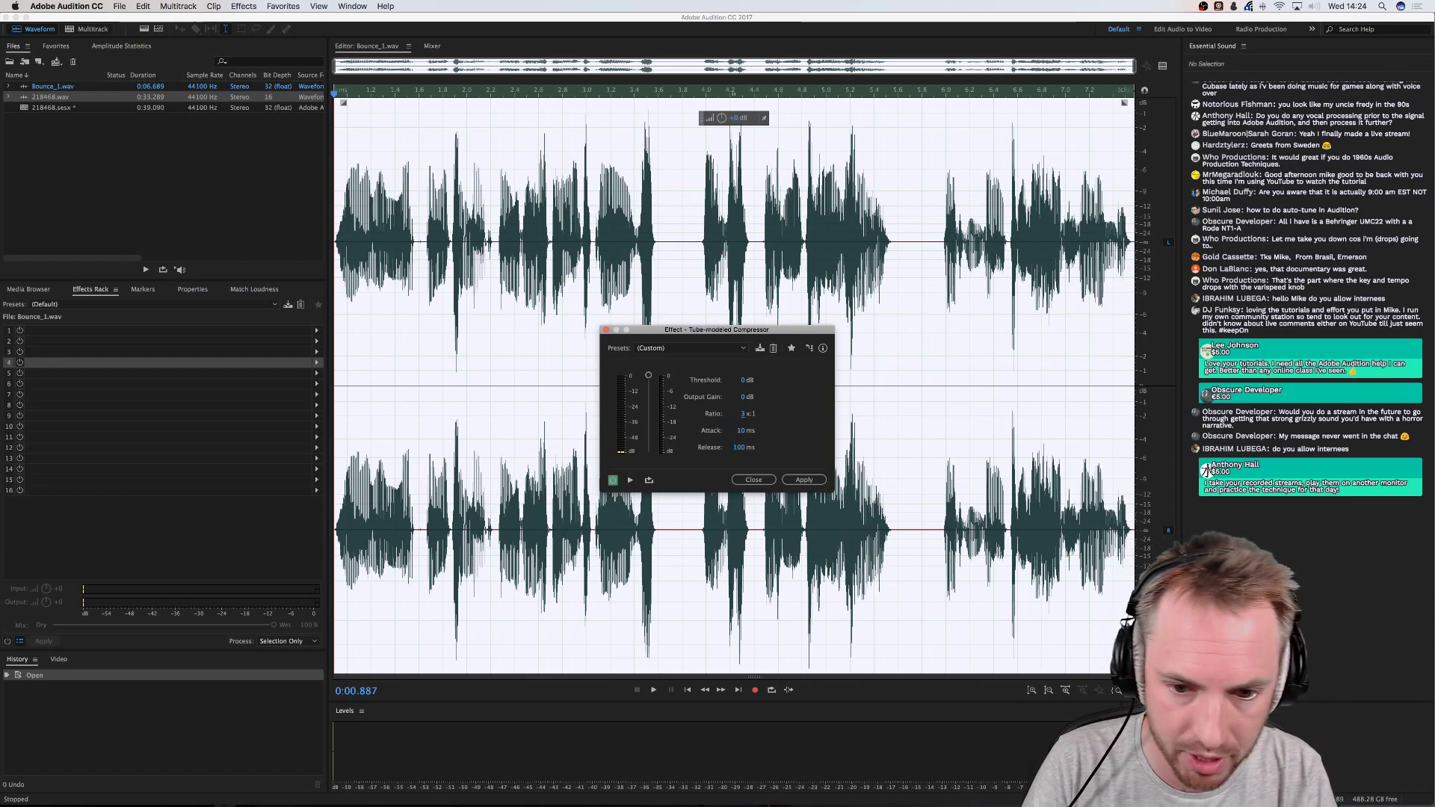
double_click(744, 417)
text(1)
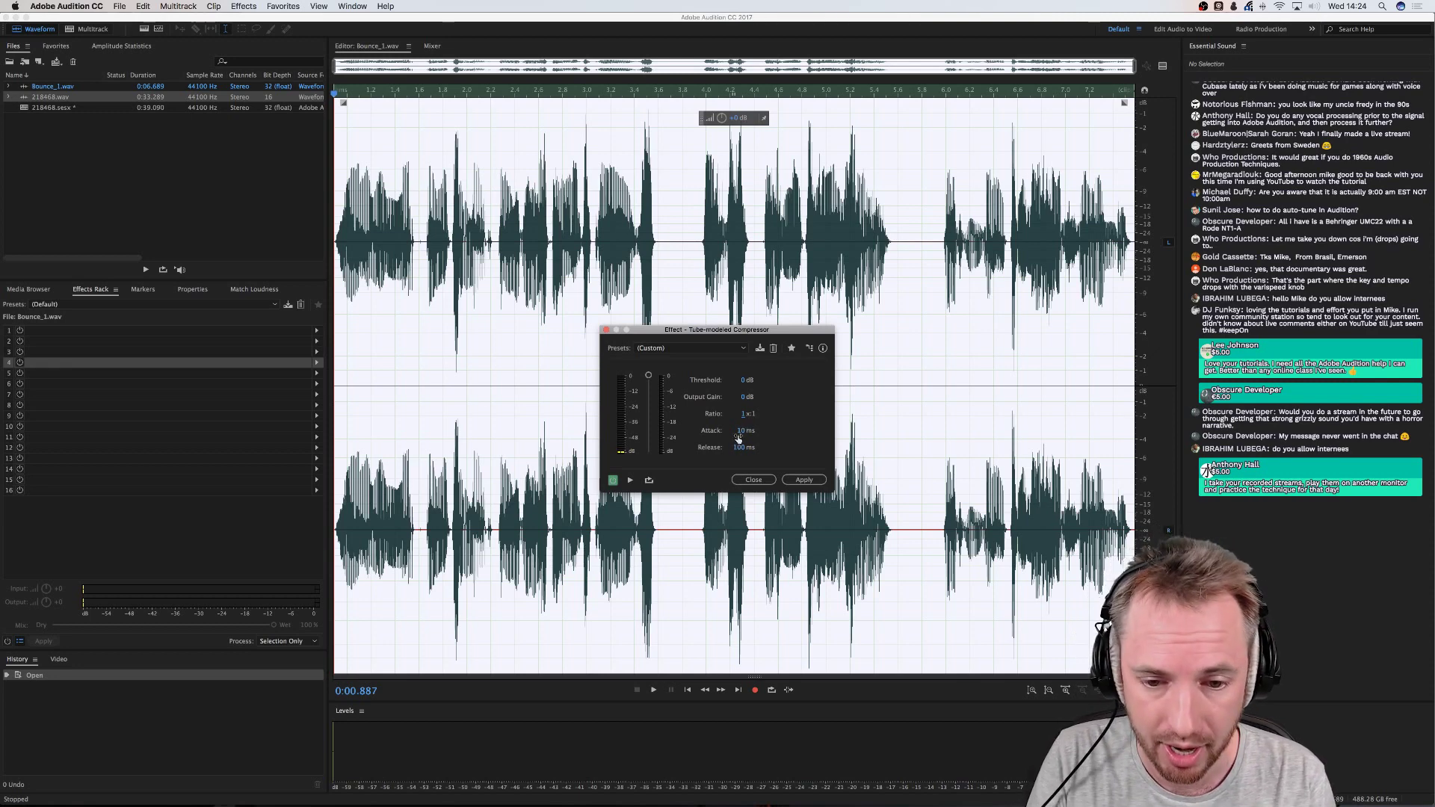
Move the compressor dialog off the waveform, show the preview editor, and compare the peak near 0:03.447 with its compressed version
click(693, 238)
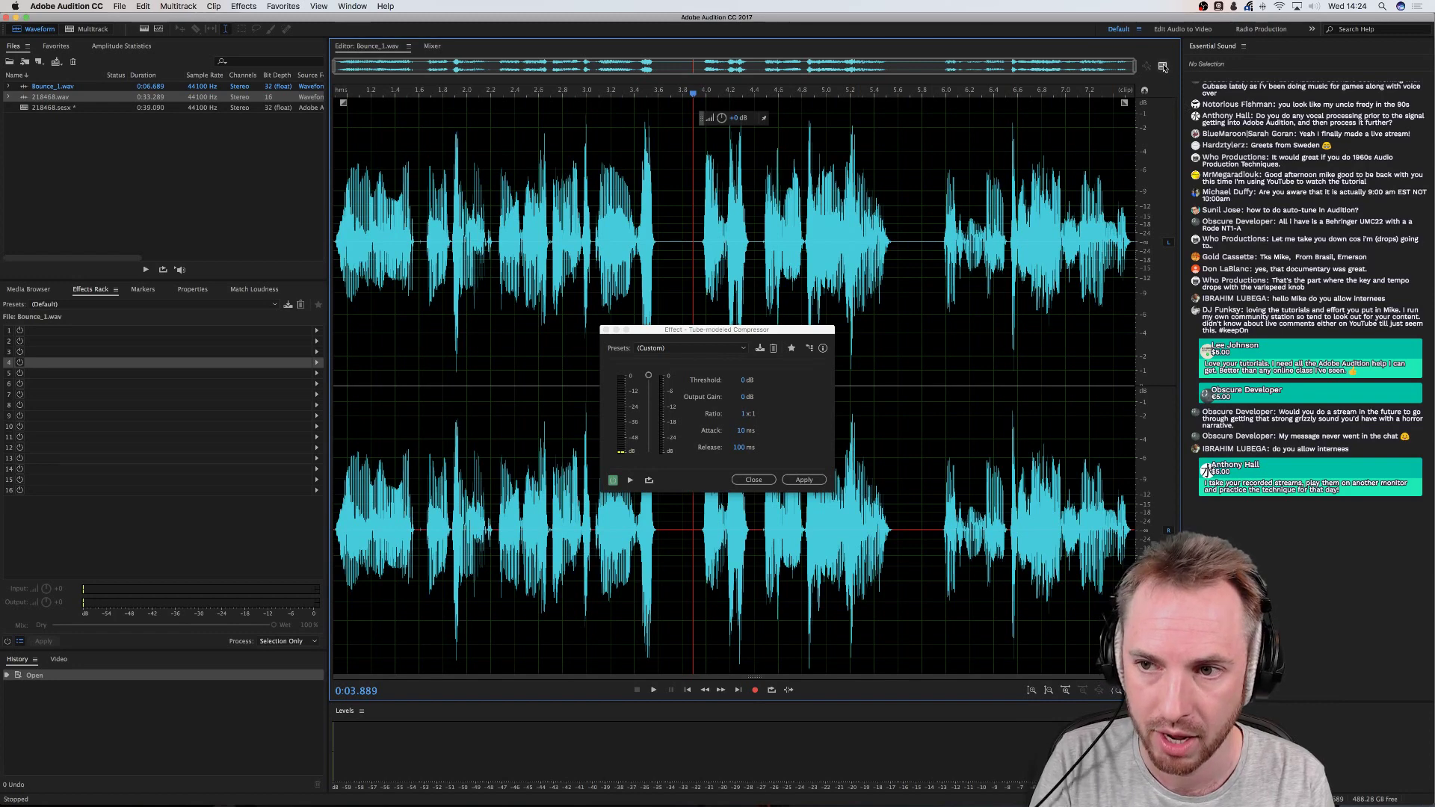
drag(707, 330, 1227, 243)
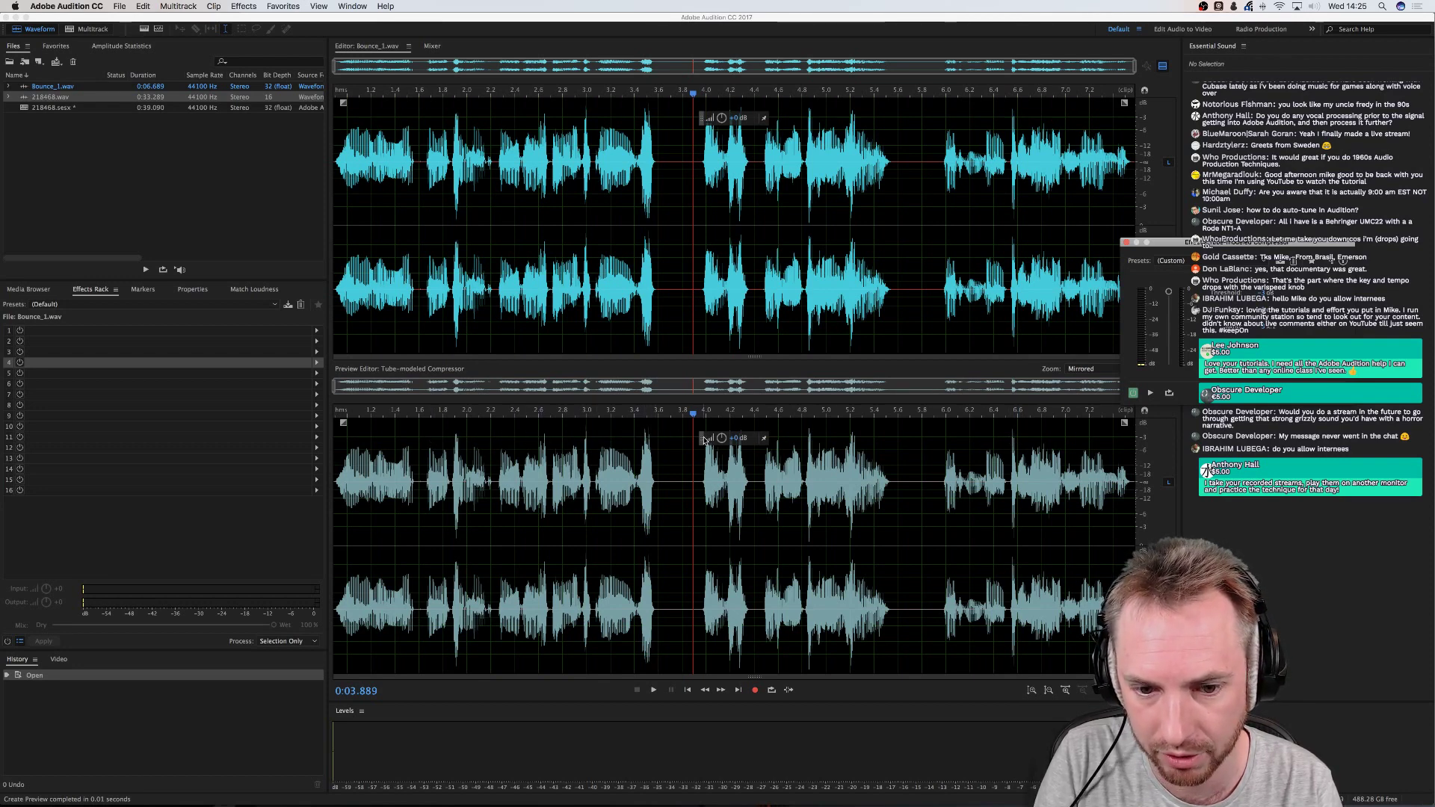
drag(641, 436, 655, 441)
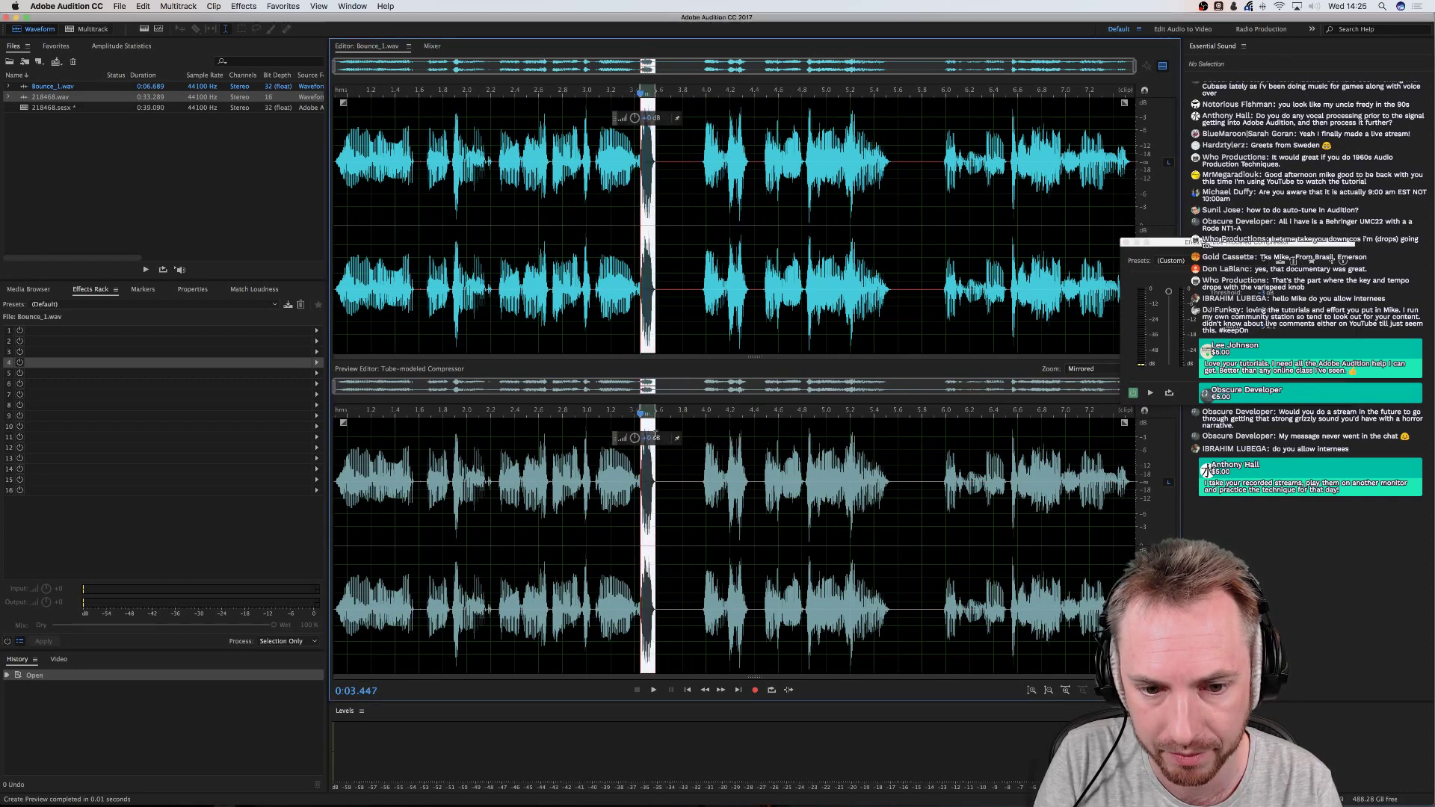
click(935, 486)
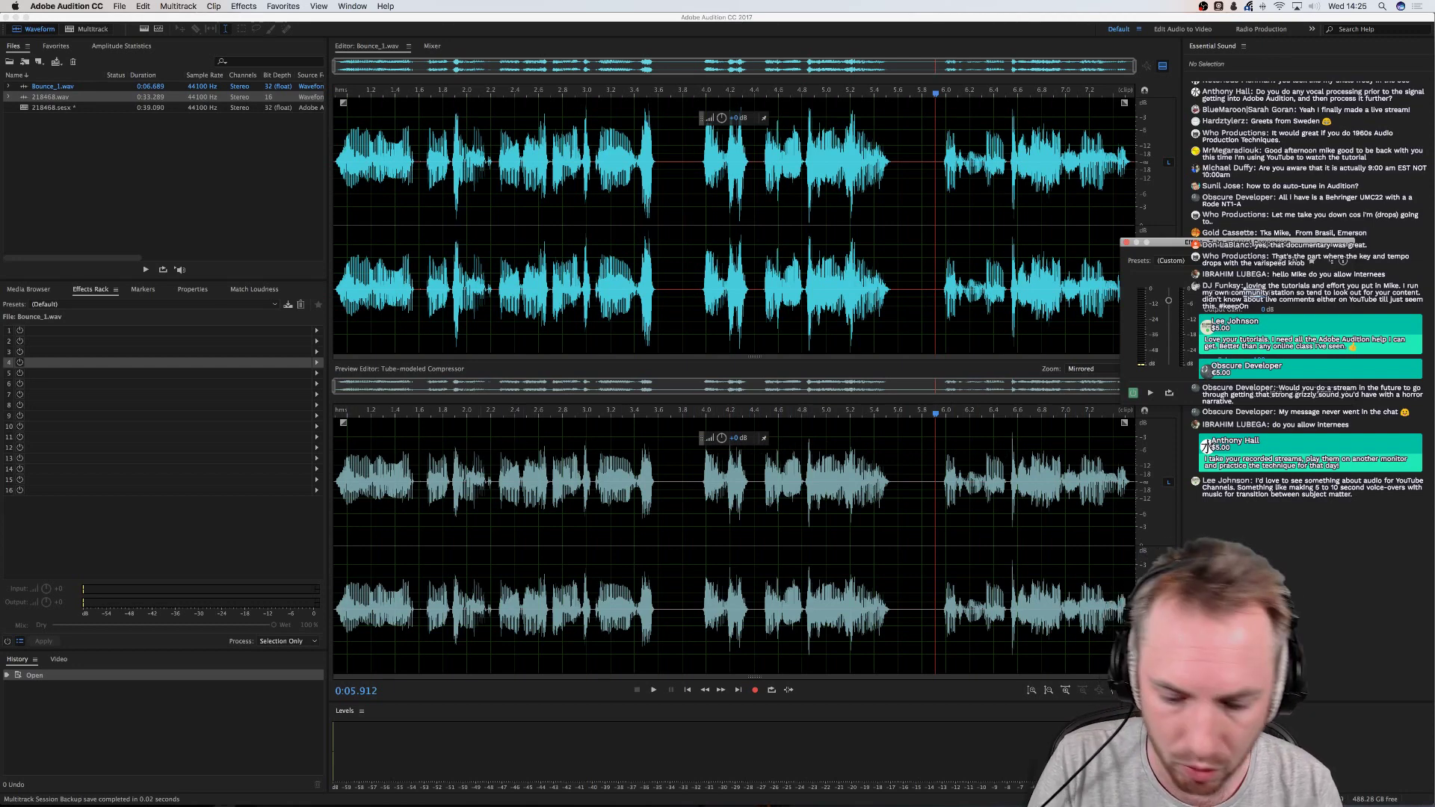
Lower the compressor's threshold further, select the whole Bounce_1 waveform, and play it to audition the compression
drag(1169, 300, 1168, 313)
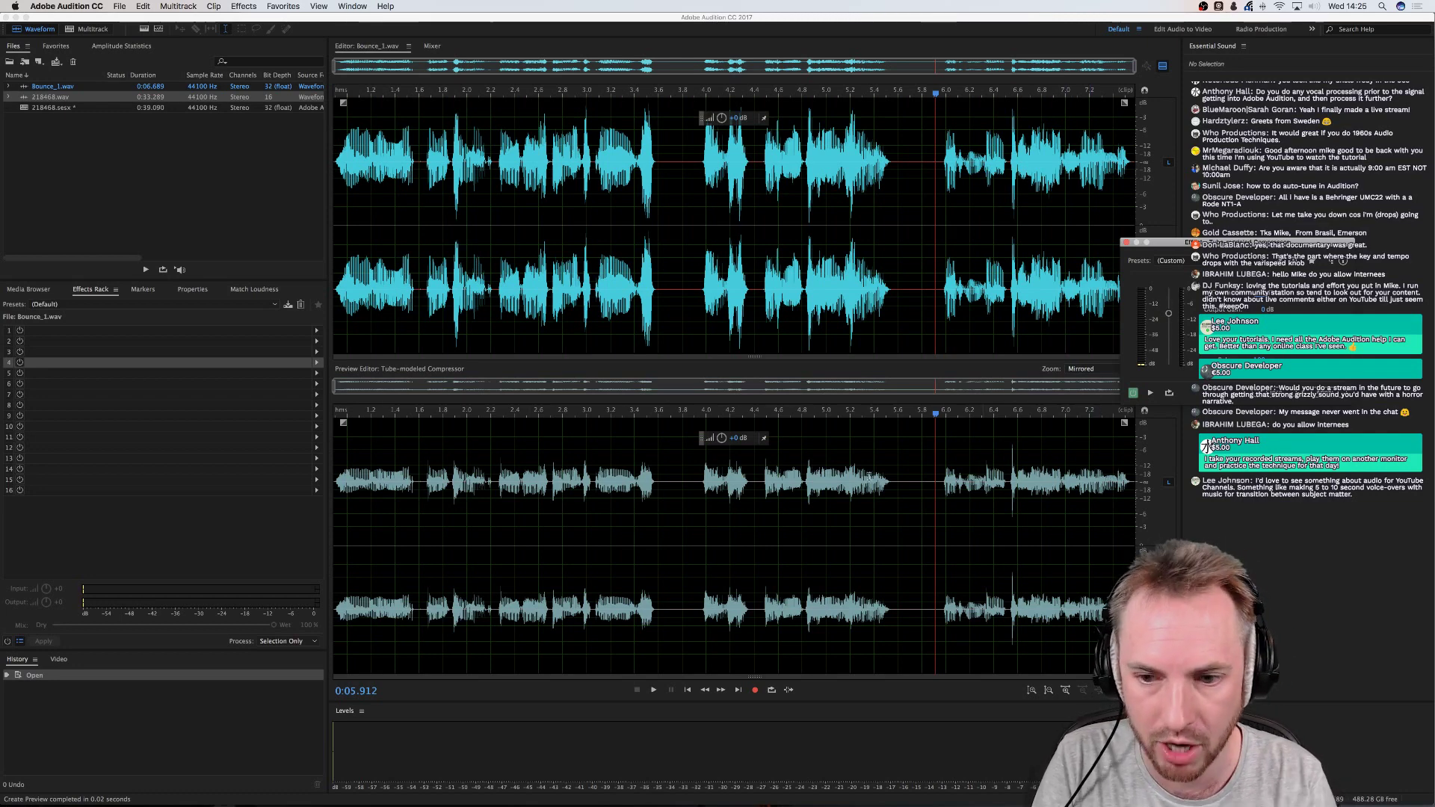
click(913, 263)
key(super+a)
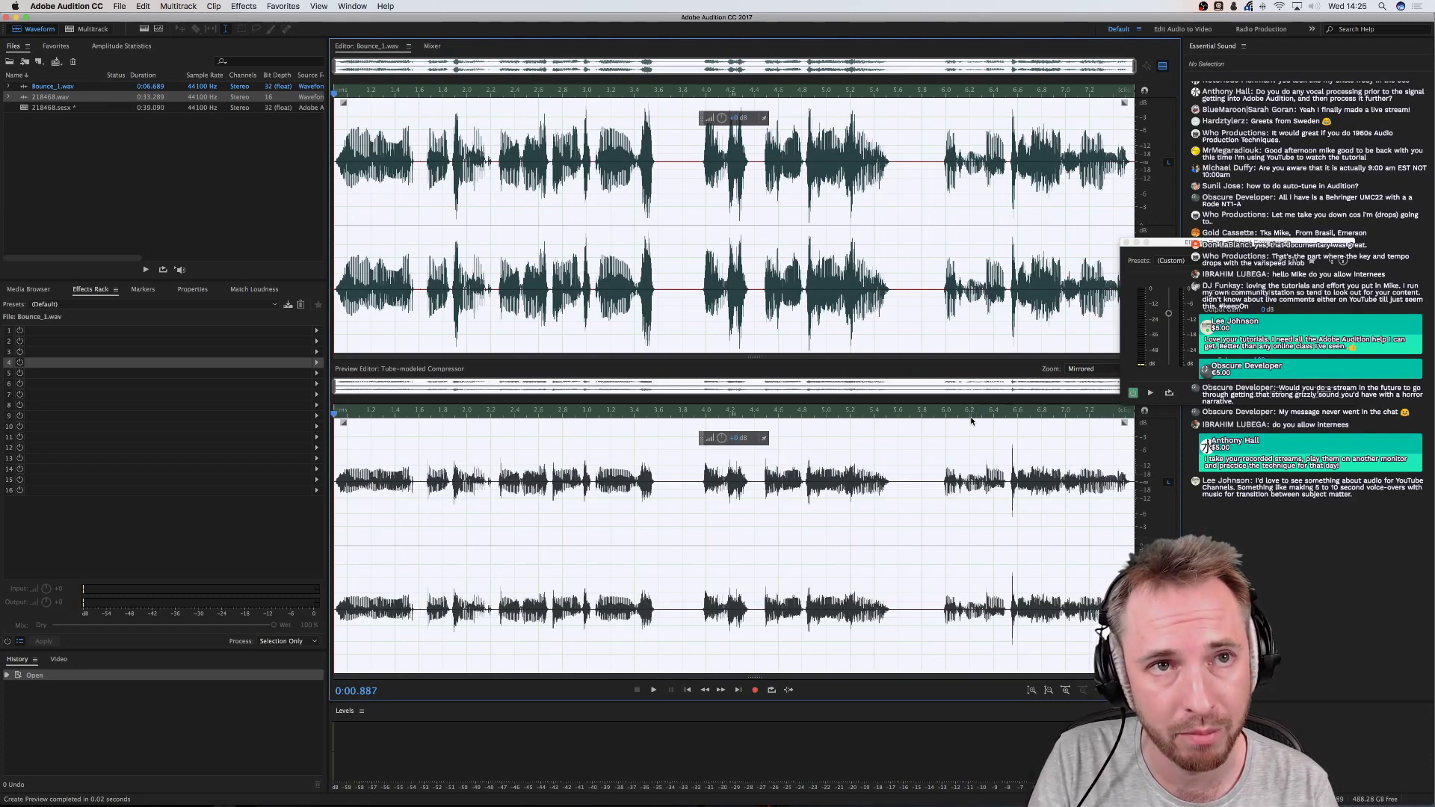
key(space)
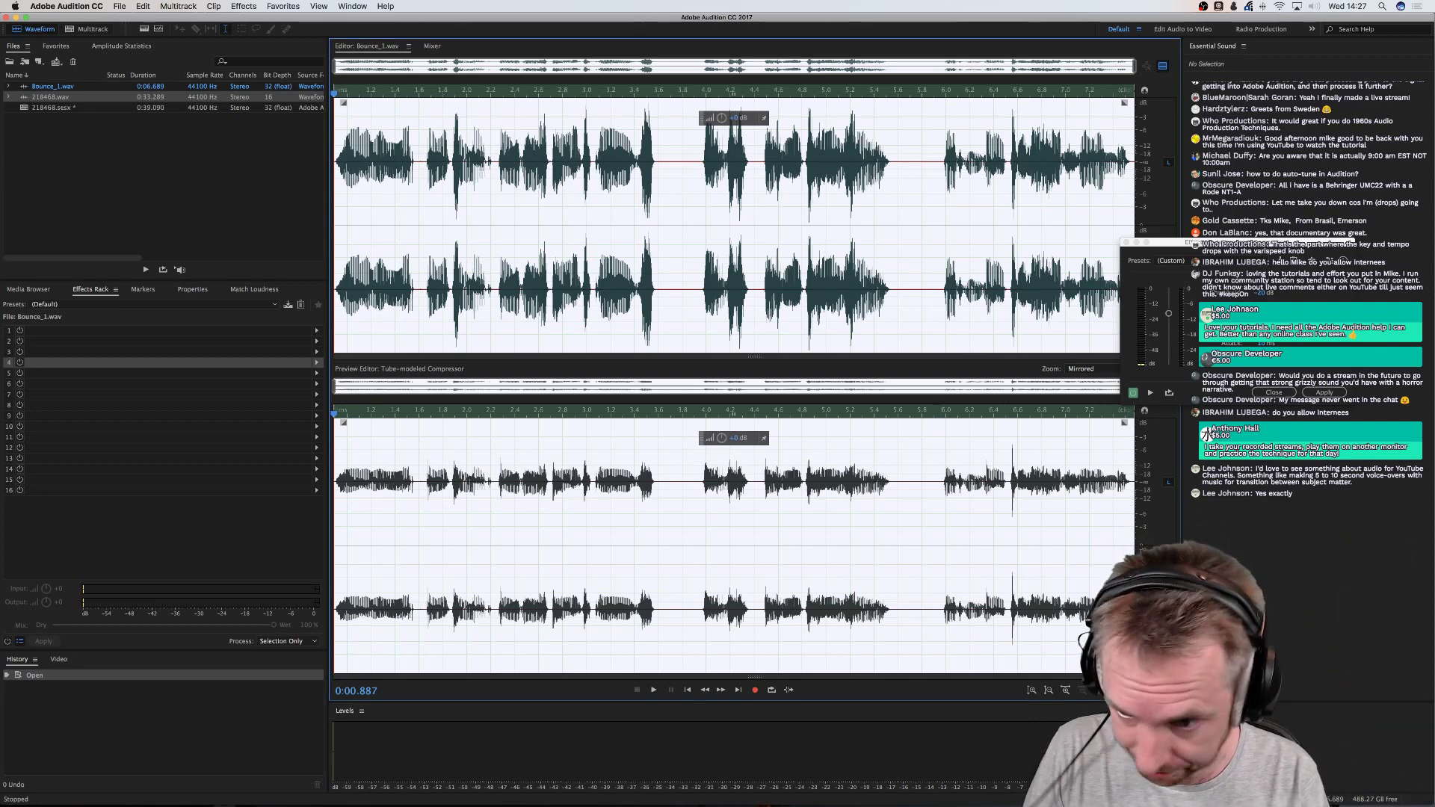
Move the compressor dialog higher and play the compressed preview of the Bounce_1 waveform
drag(1186, 245, 1142, 197)
key(space)
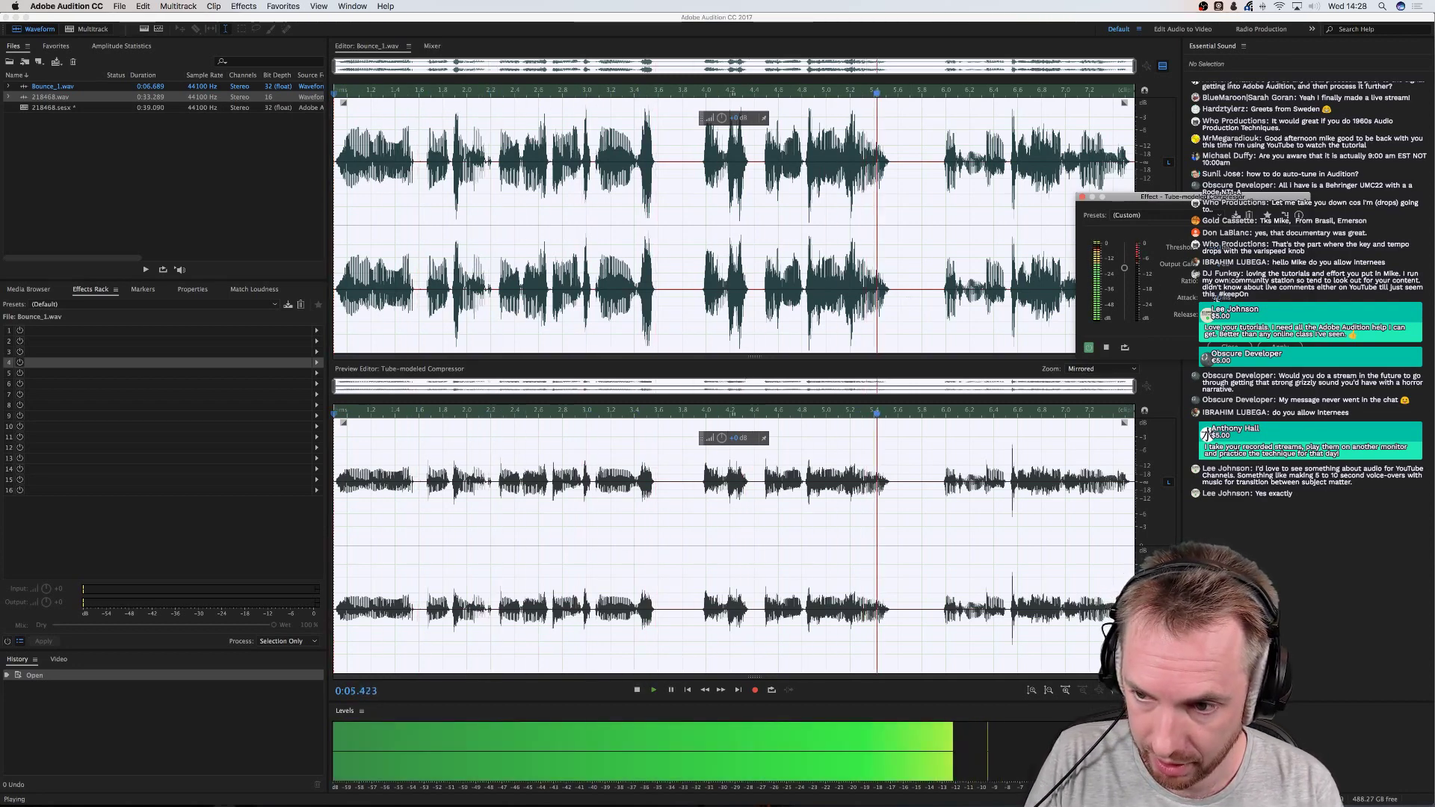
key(space)
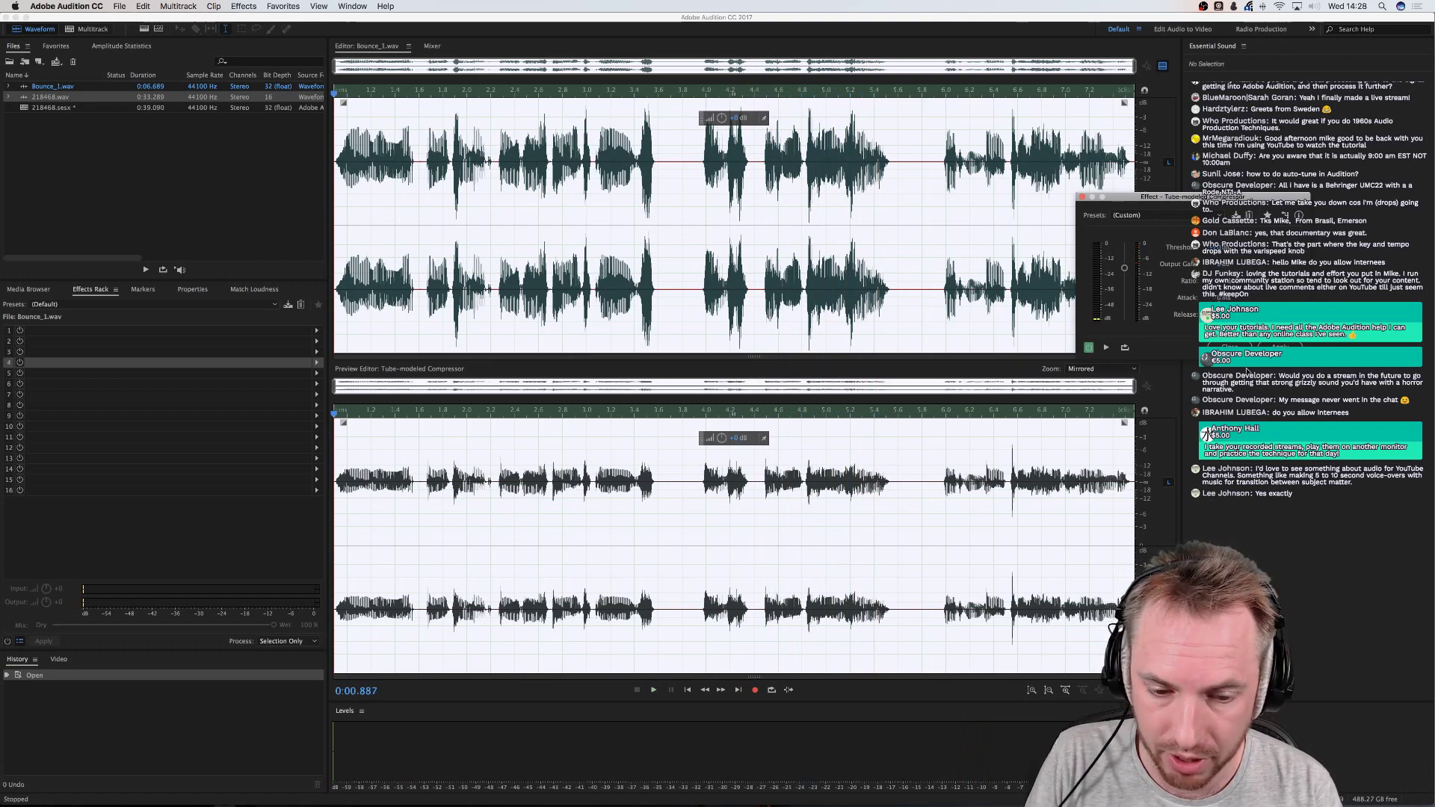
Try different compressor attack settings and audition the short phrase selected from 0:03.914 to about 0:04.4
click(1246, 368)
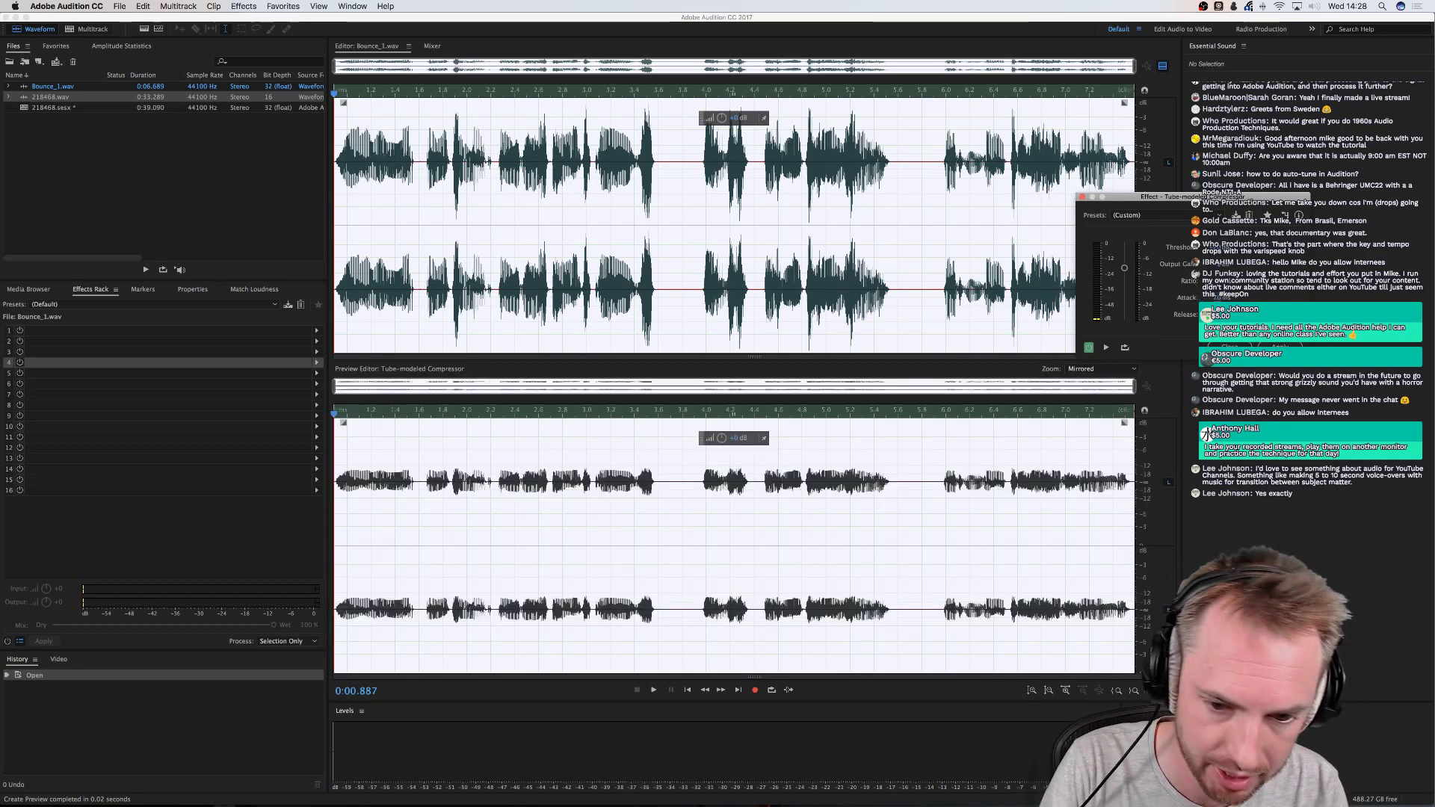
click(703, 477)
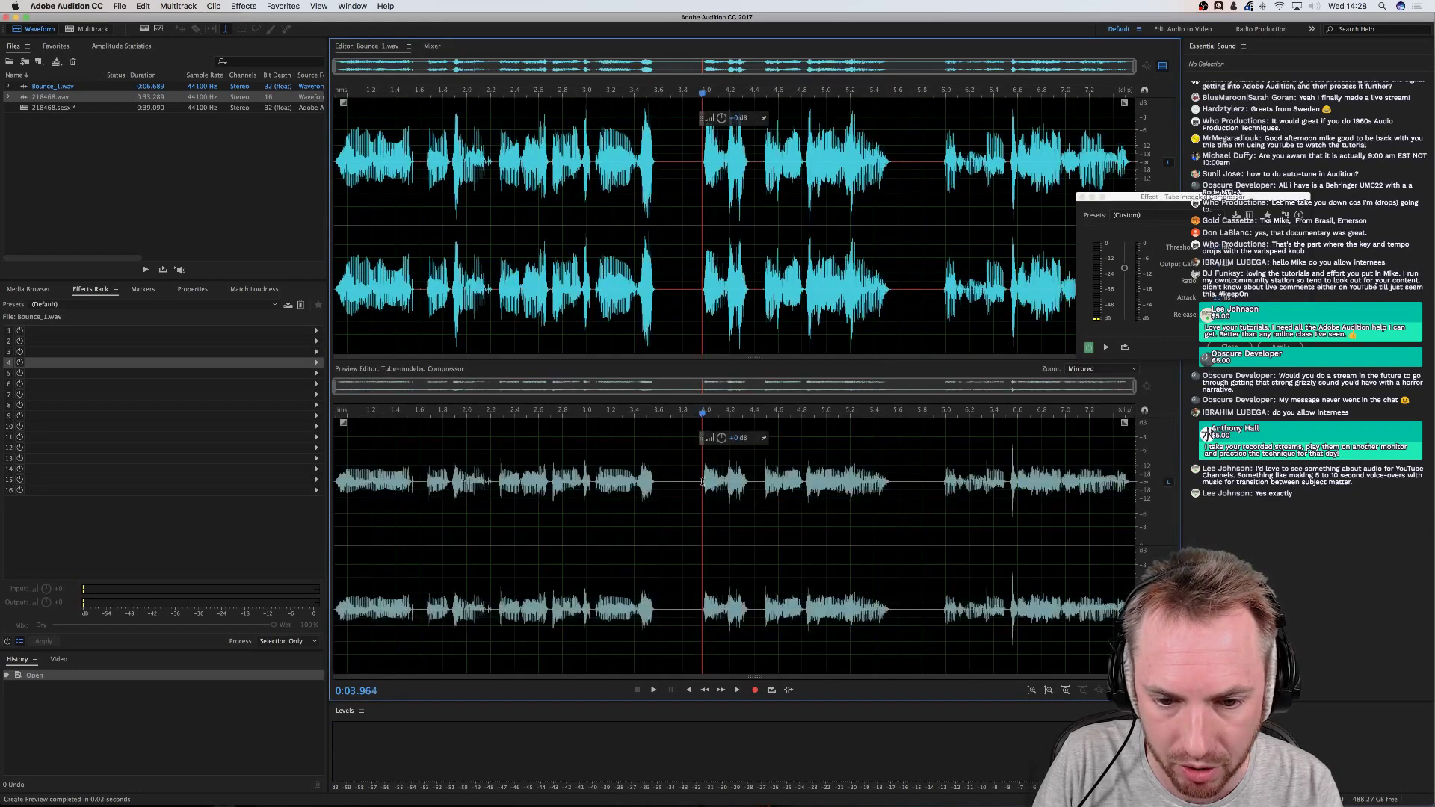
drag(705, 480, 708, 482)
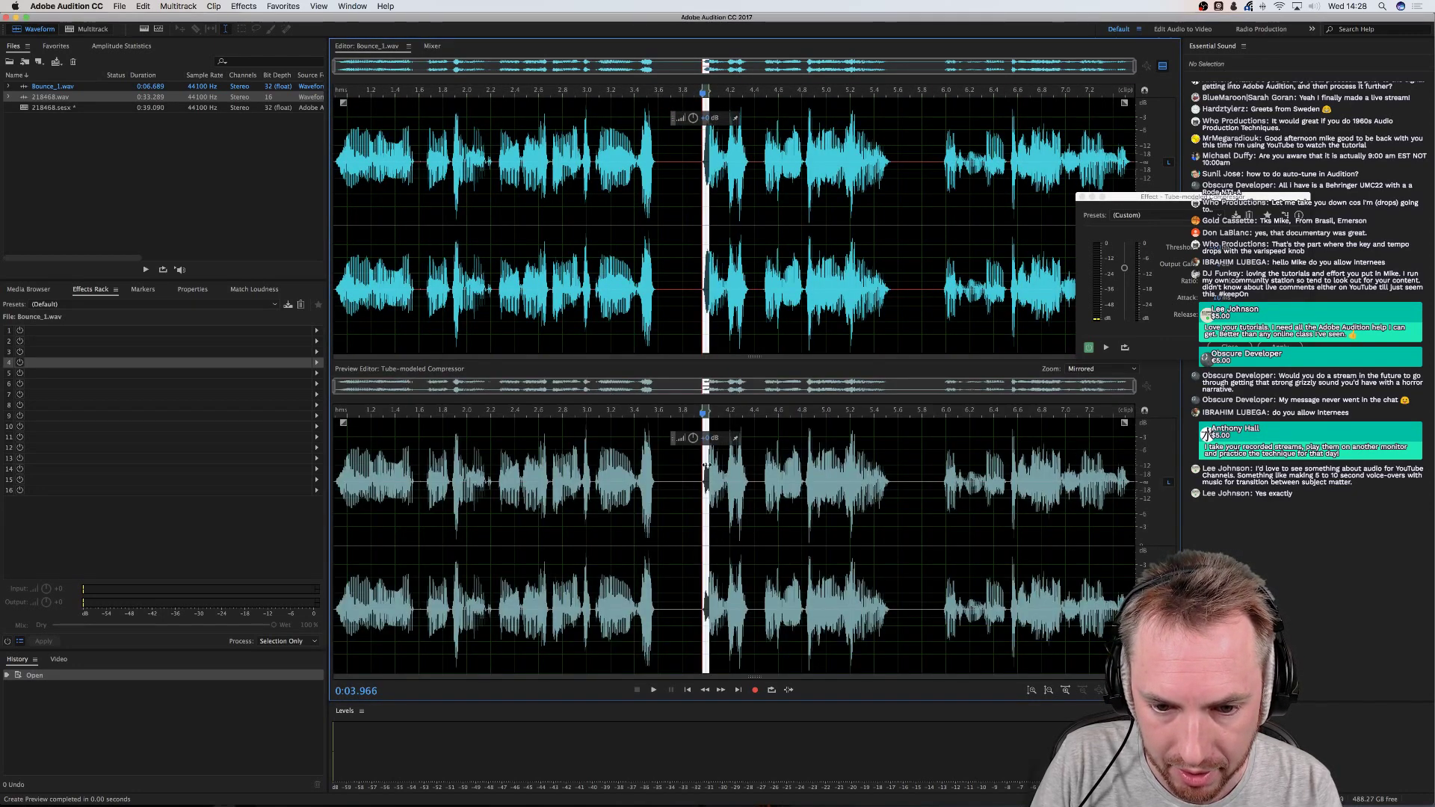
click(1215, 299)
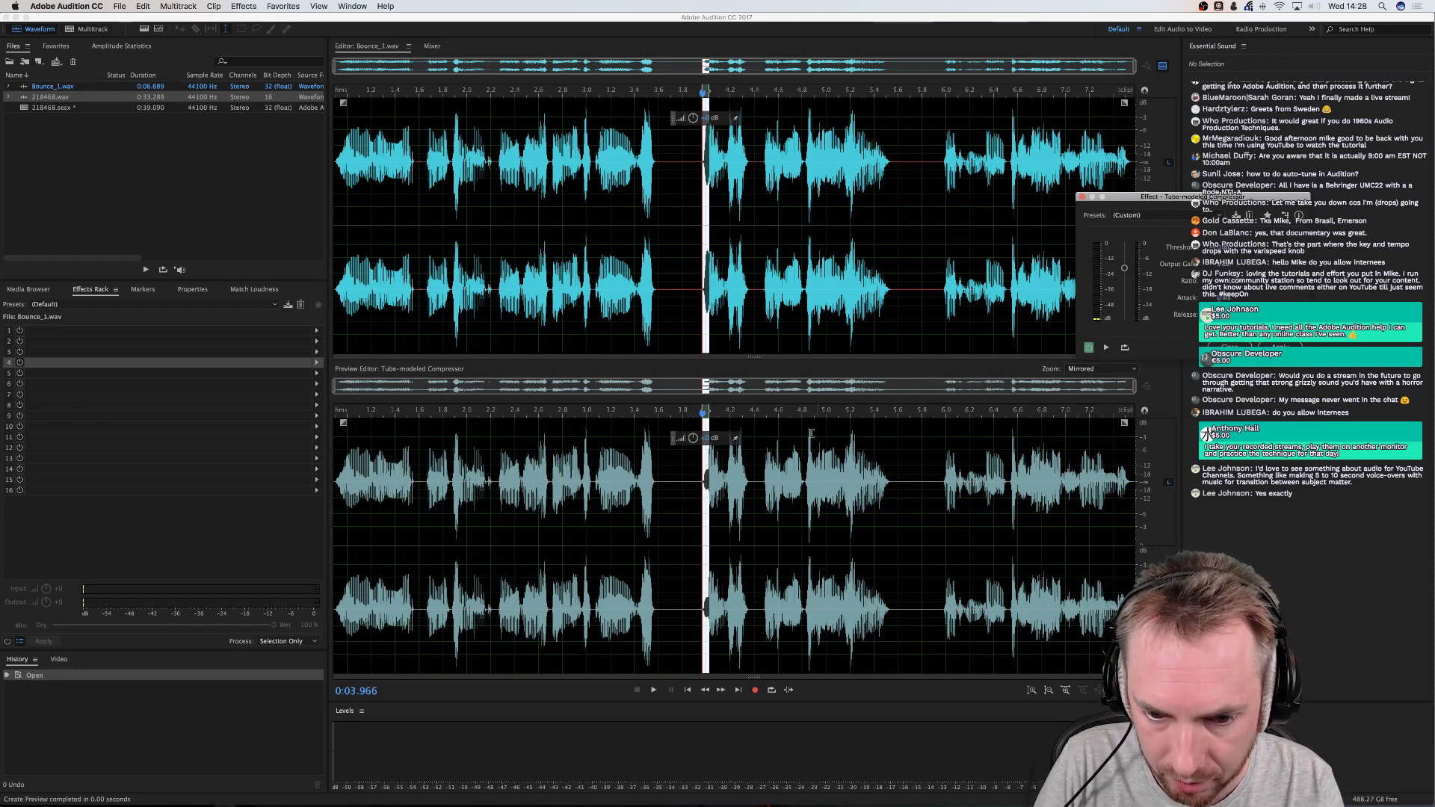
mouse_move(703, 474)
mouse_down()
mouse_move(755, 473)
mouse_move(695, 477)
mouse_up()
key(space)
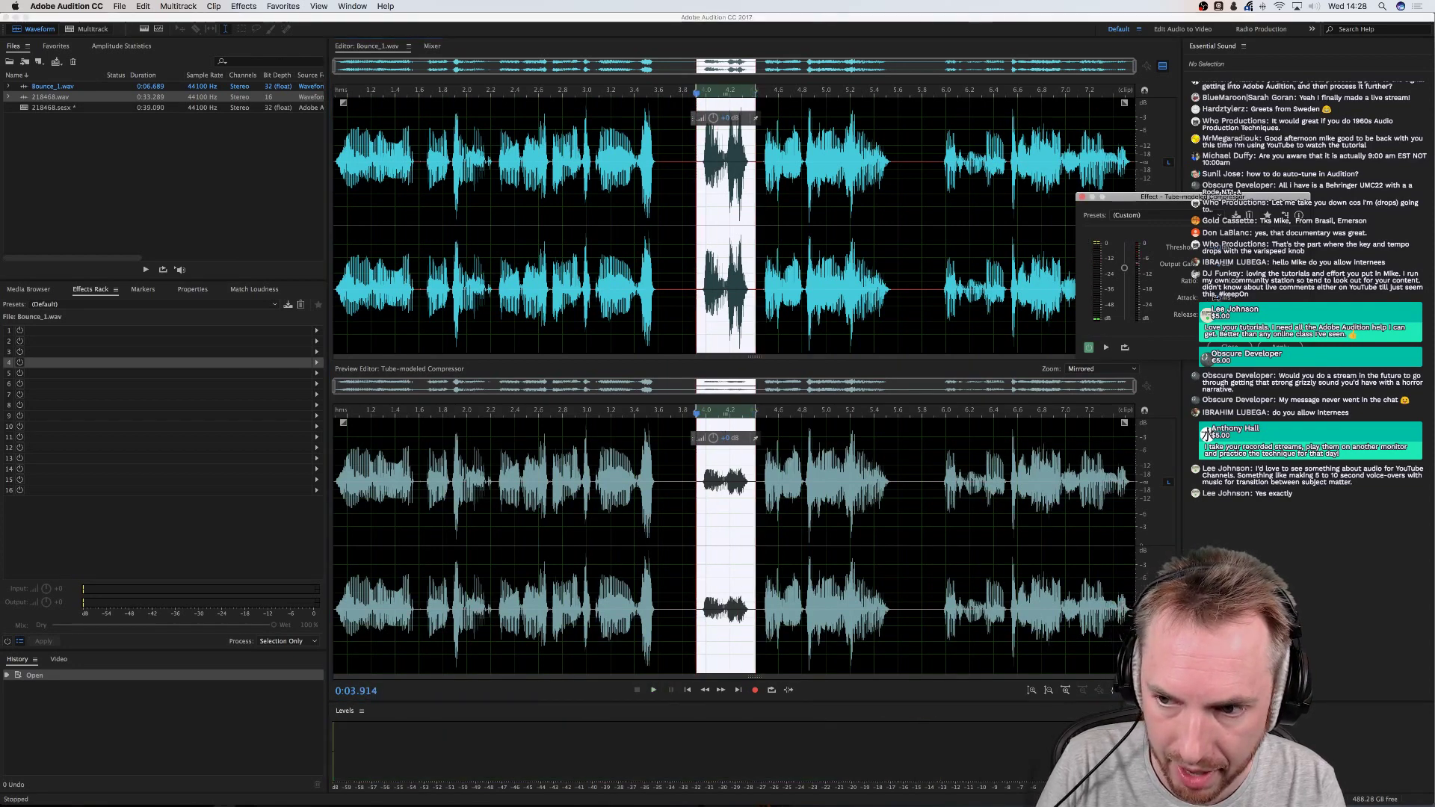
Loop playback of the selected phrase while varying the compressor's attack
click(1217, 297)
key(space)
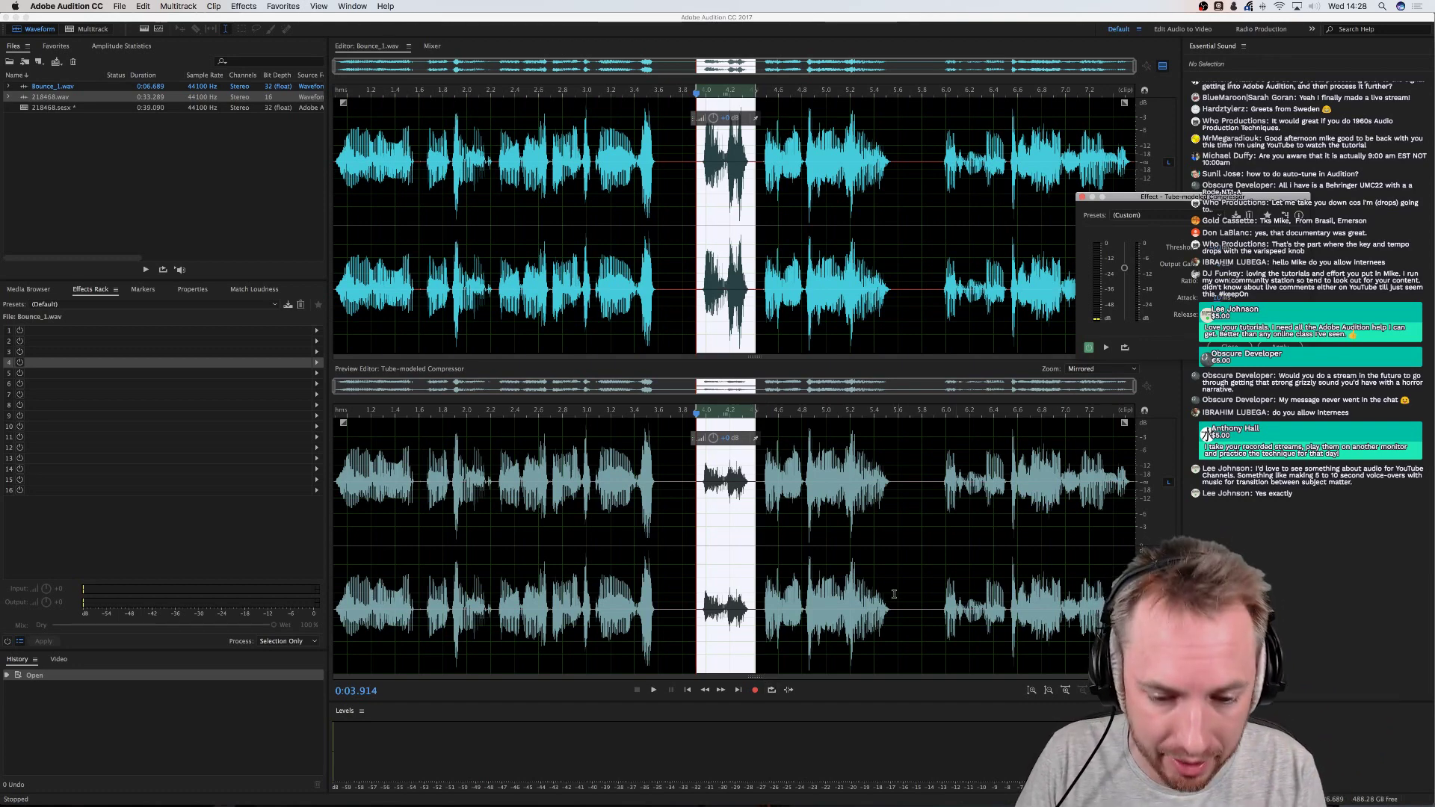
key(space)
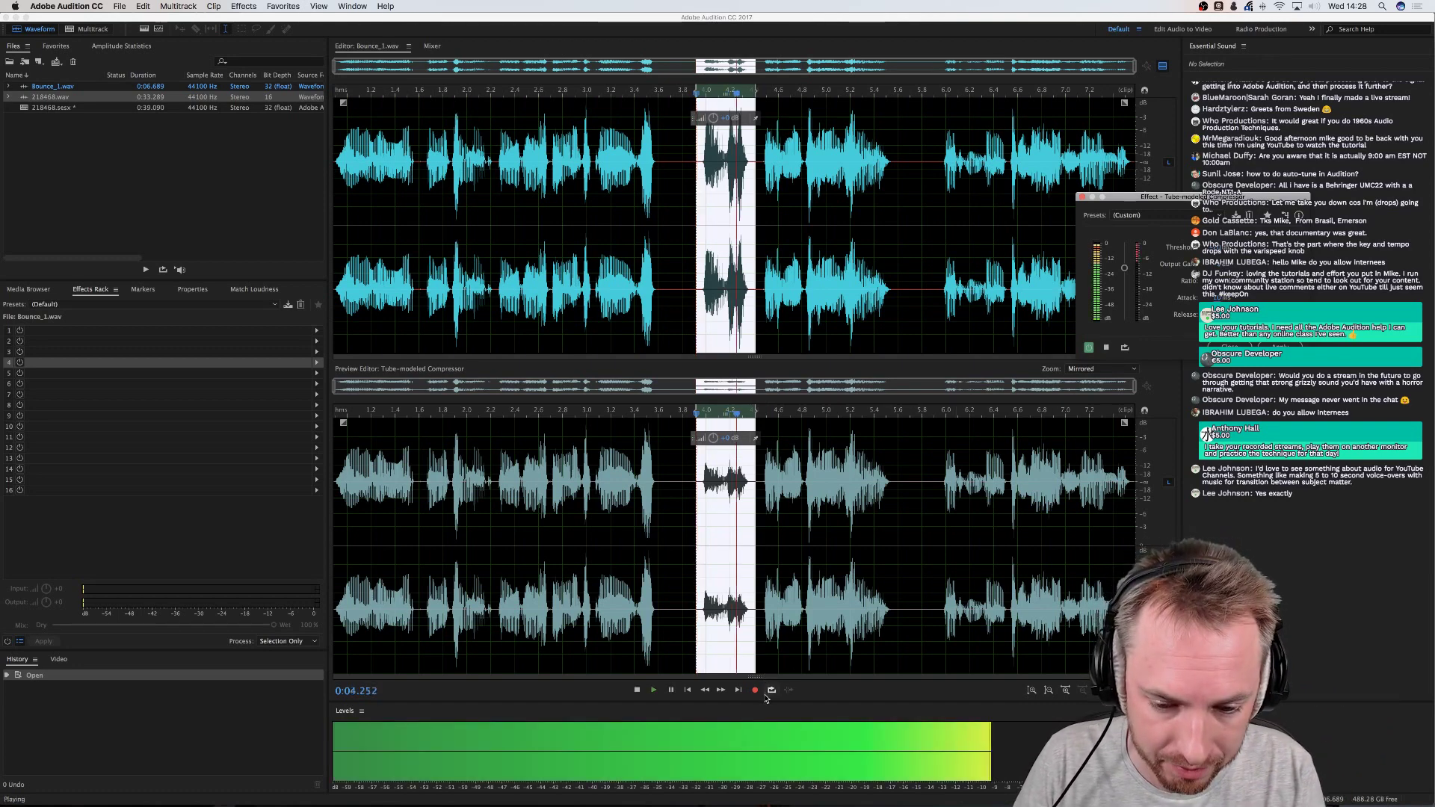
click(1216, 296)
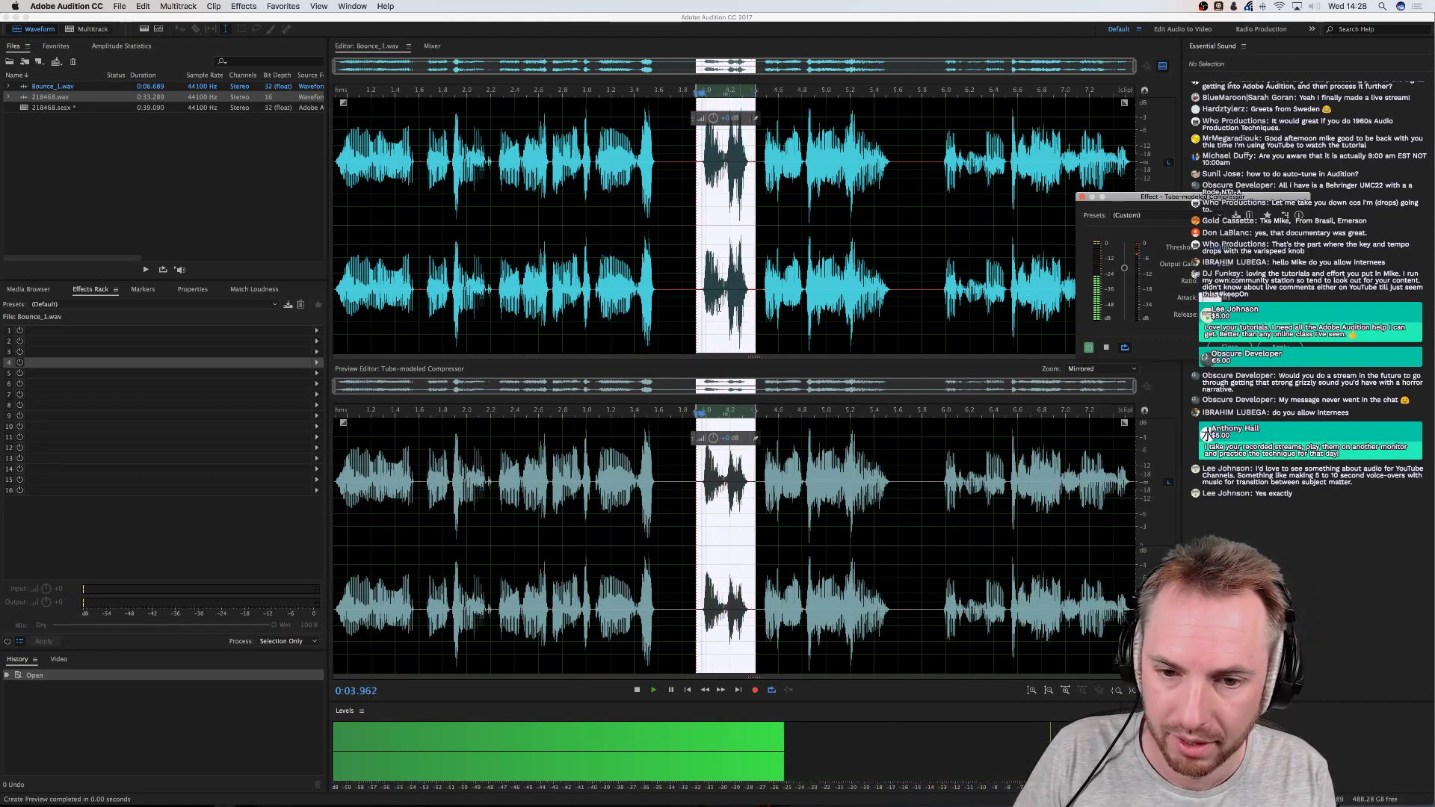
Place the playhead at 0:03.979 and fine-tune the compressor's settings, auditioning the preview from there after each change
click(704, 306)
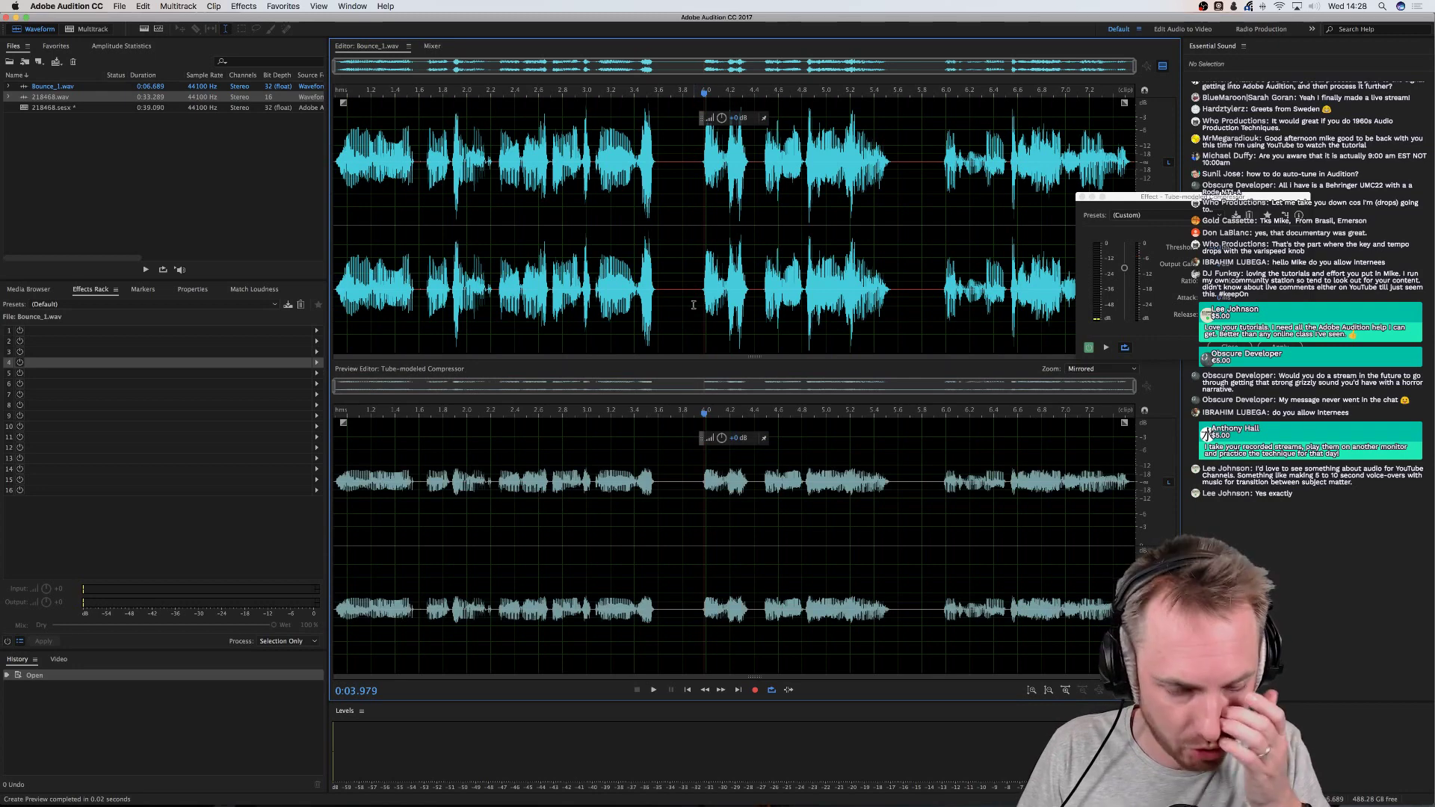
click(1209, 296)
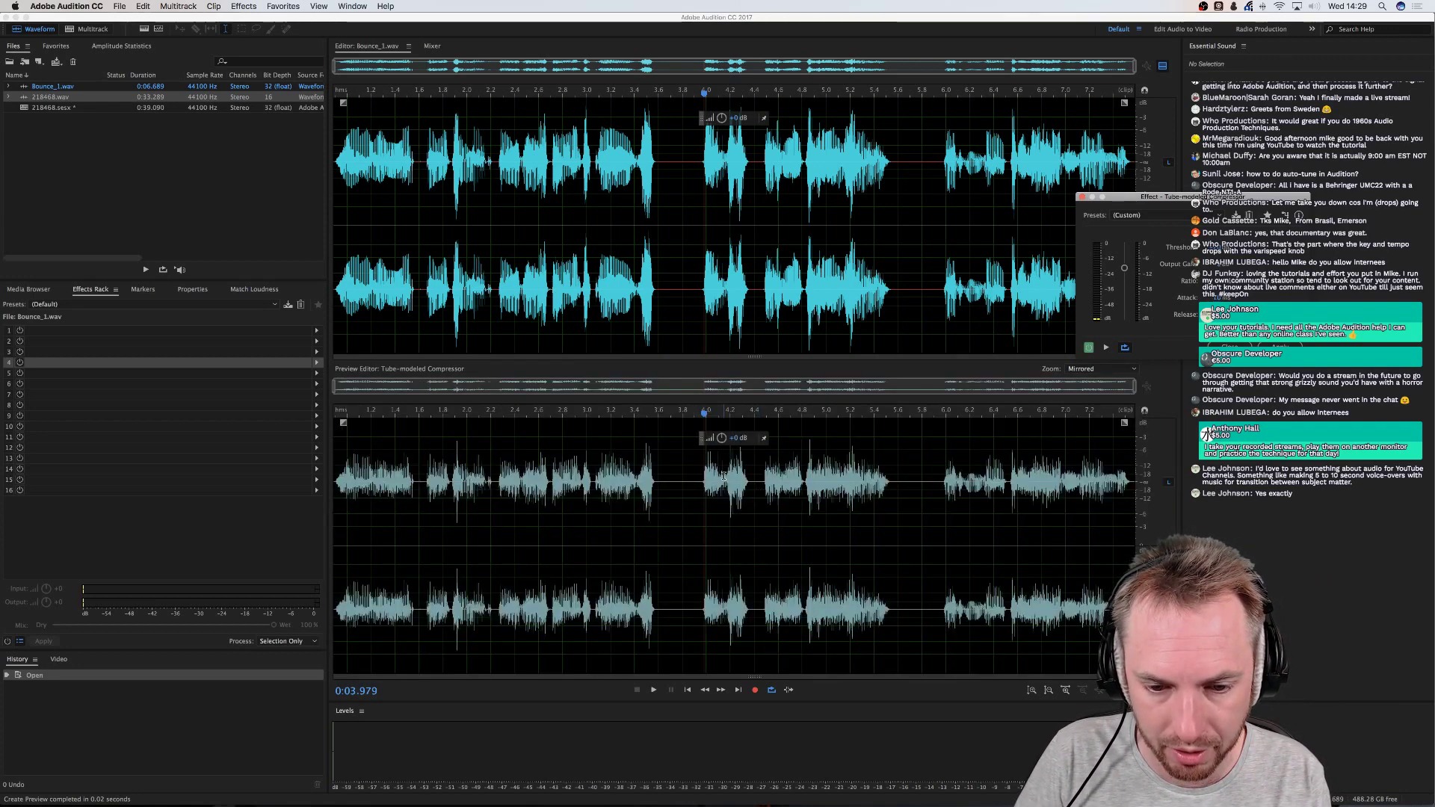
key(space)
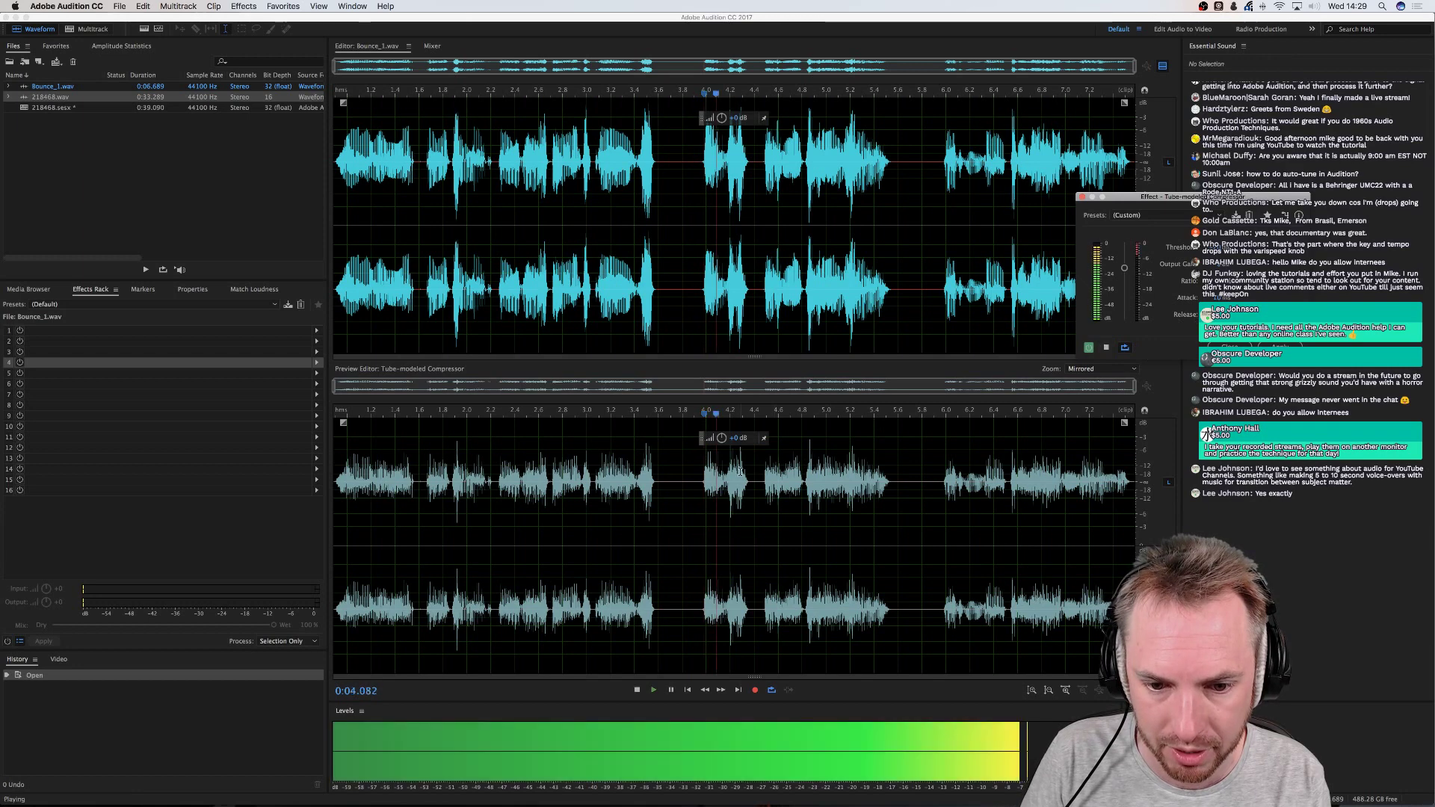
key(space)
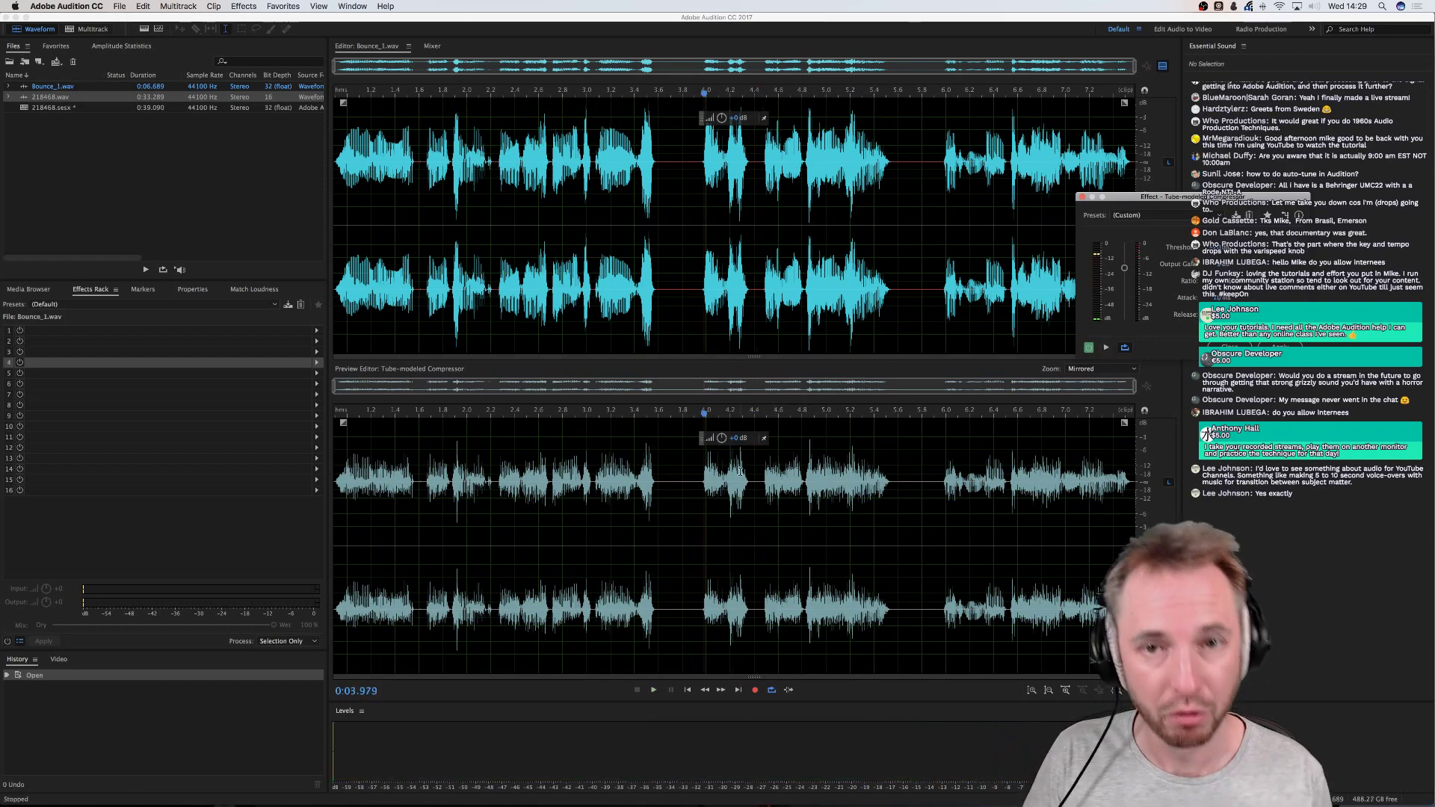
key(space)
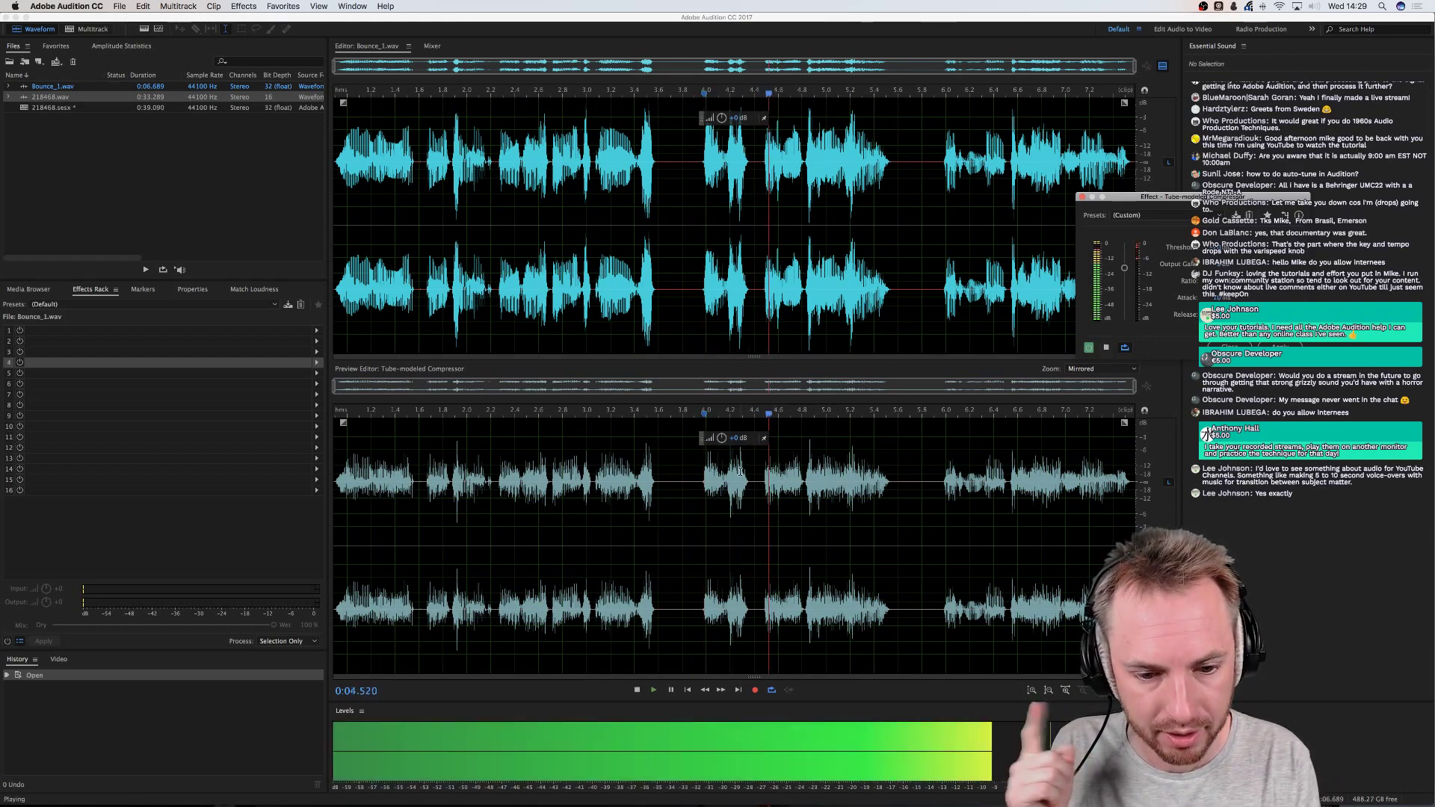
key(space)
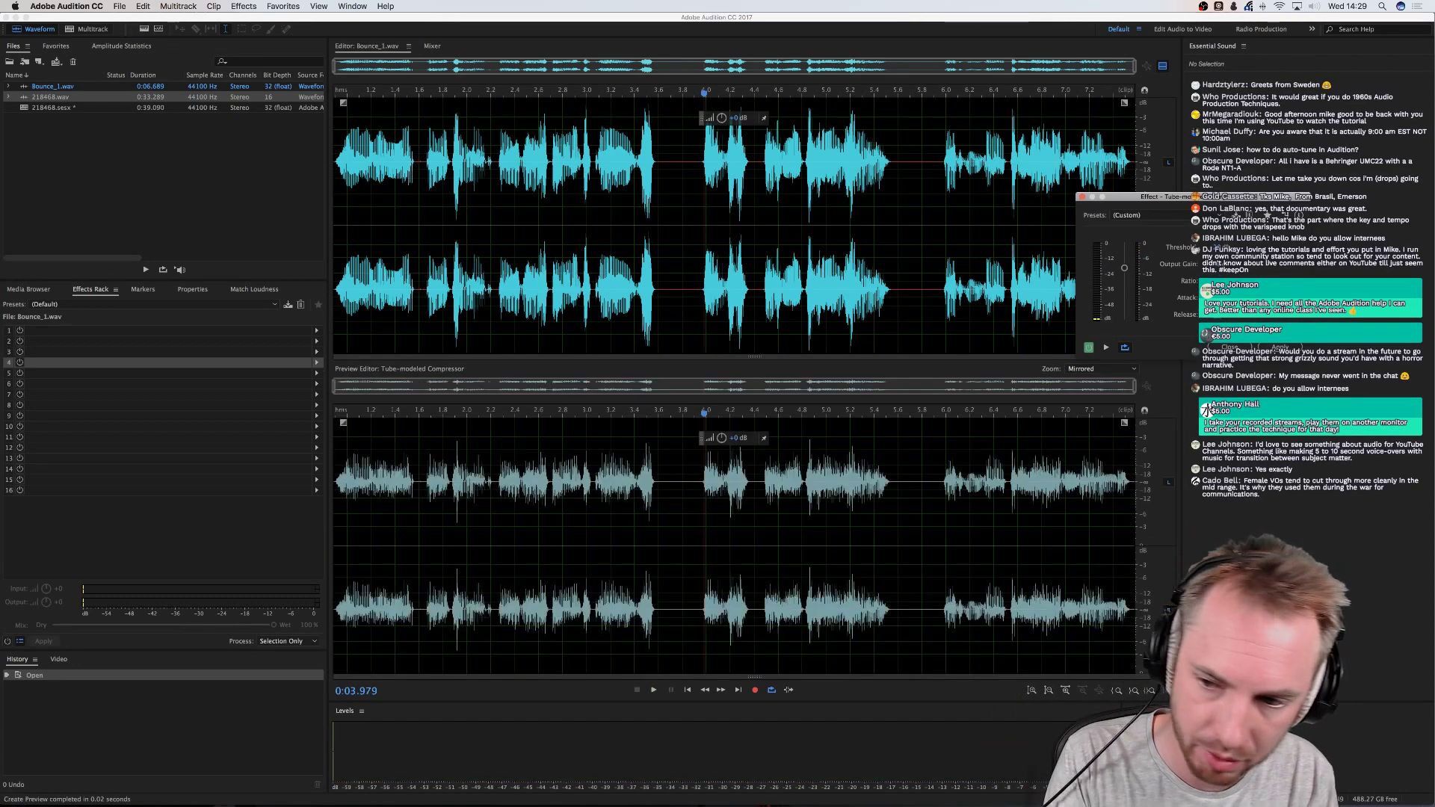
key(space)
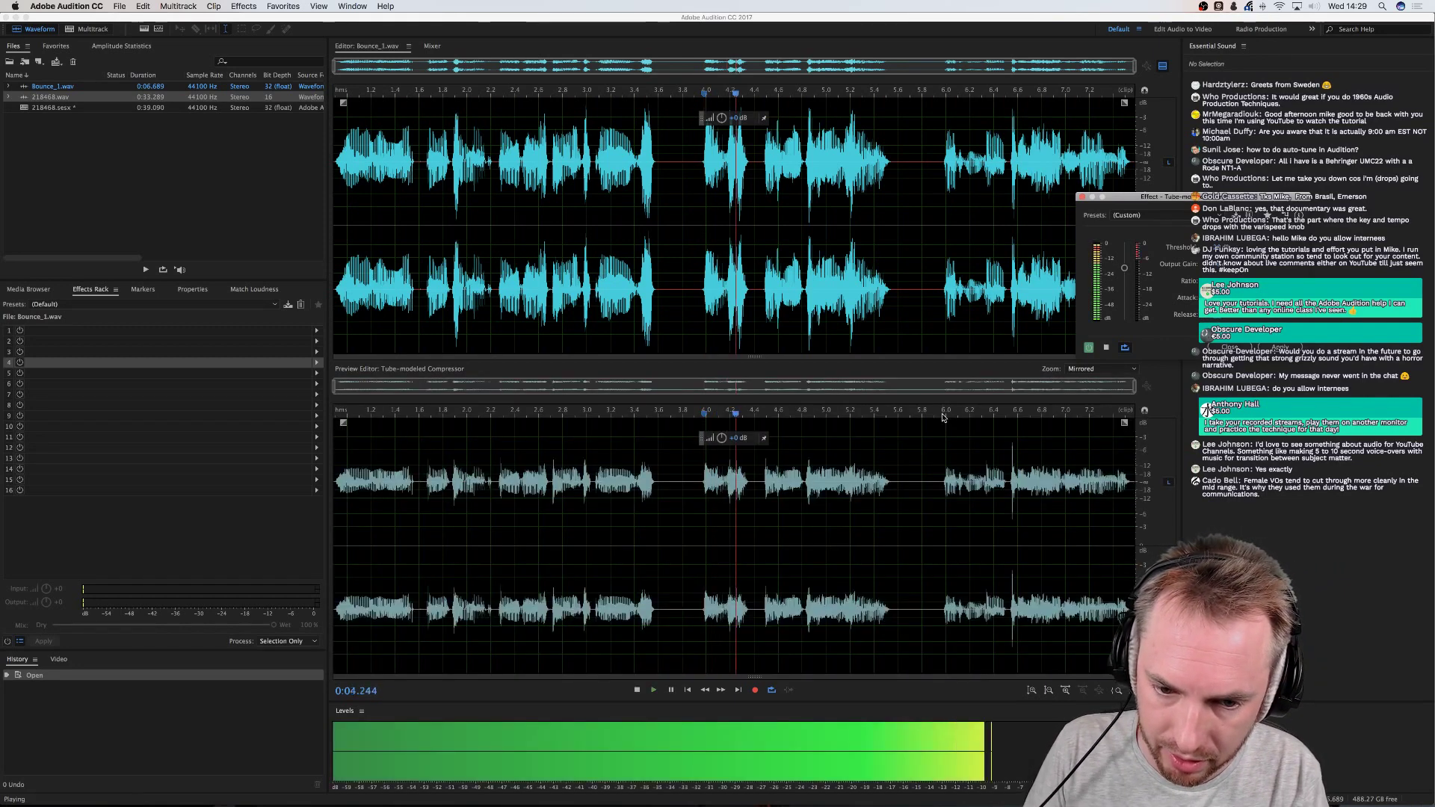
key(space)
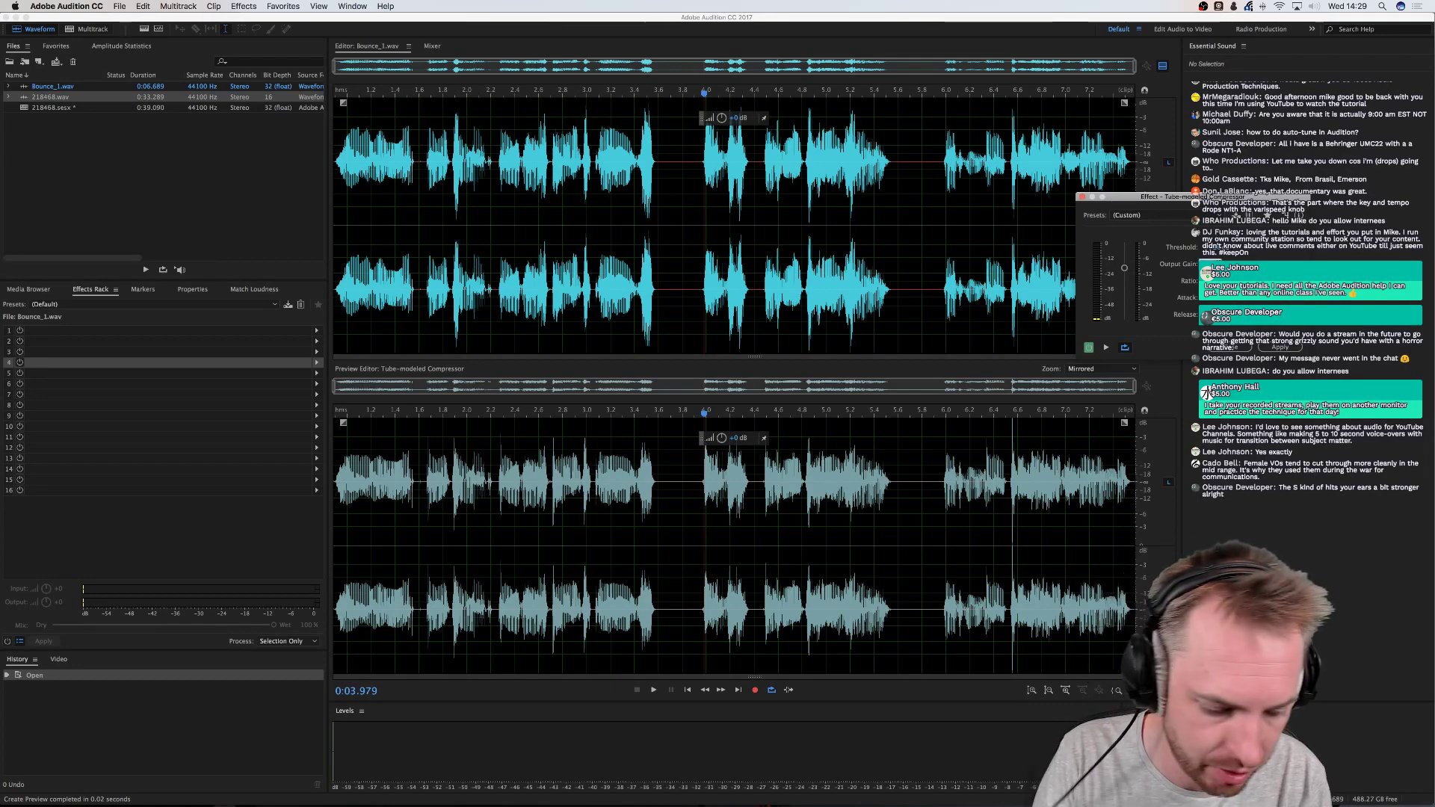
Apply the Tube-modeled Compressor to the whole Bounce_1 waveform and hide the preview editor
click(1280, 347)
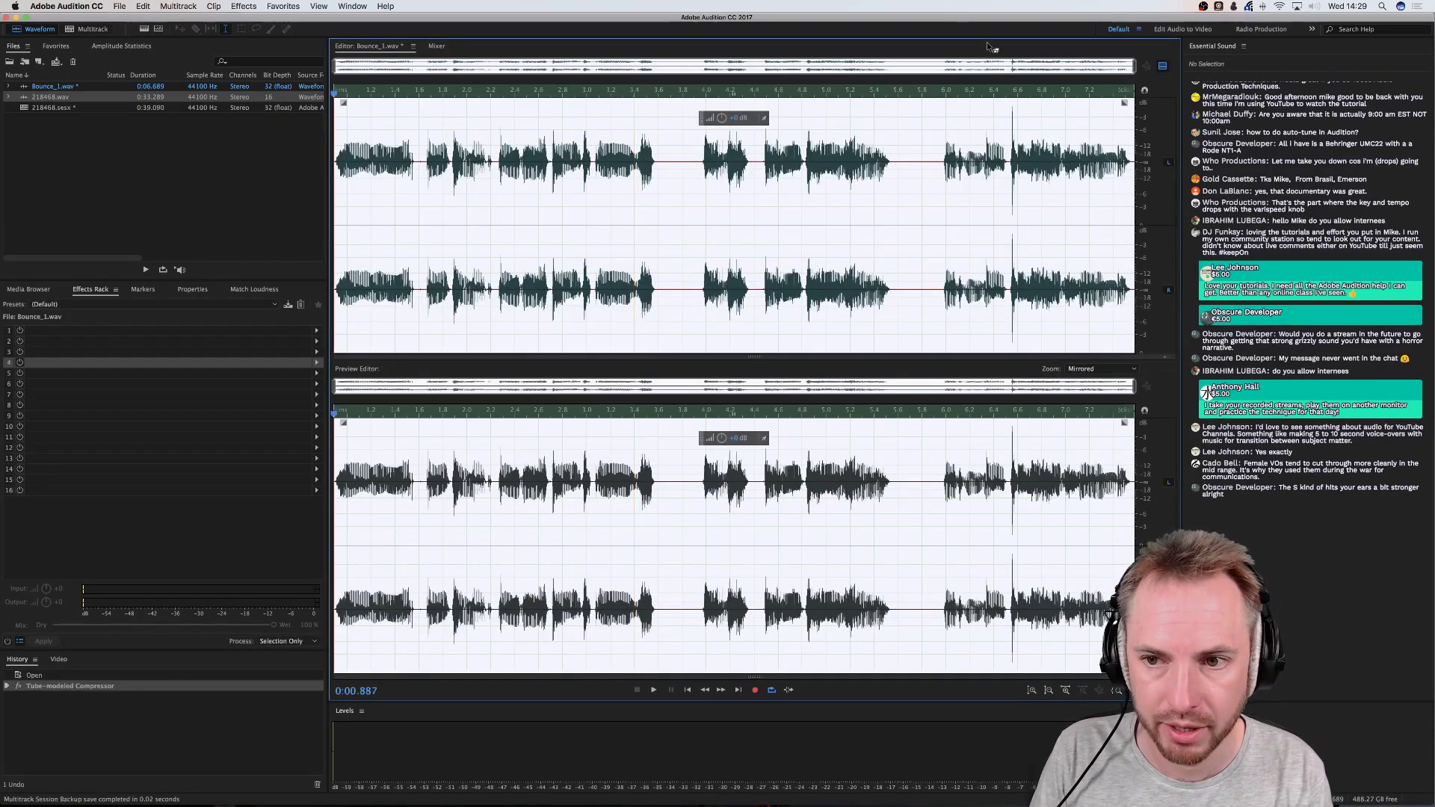
click(1162, 66)
Play the processed Bounce_1 waveform to audition it, and clear the selection
key(space)
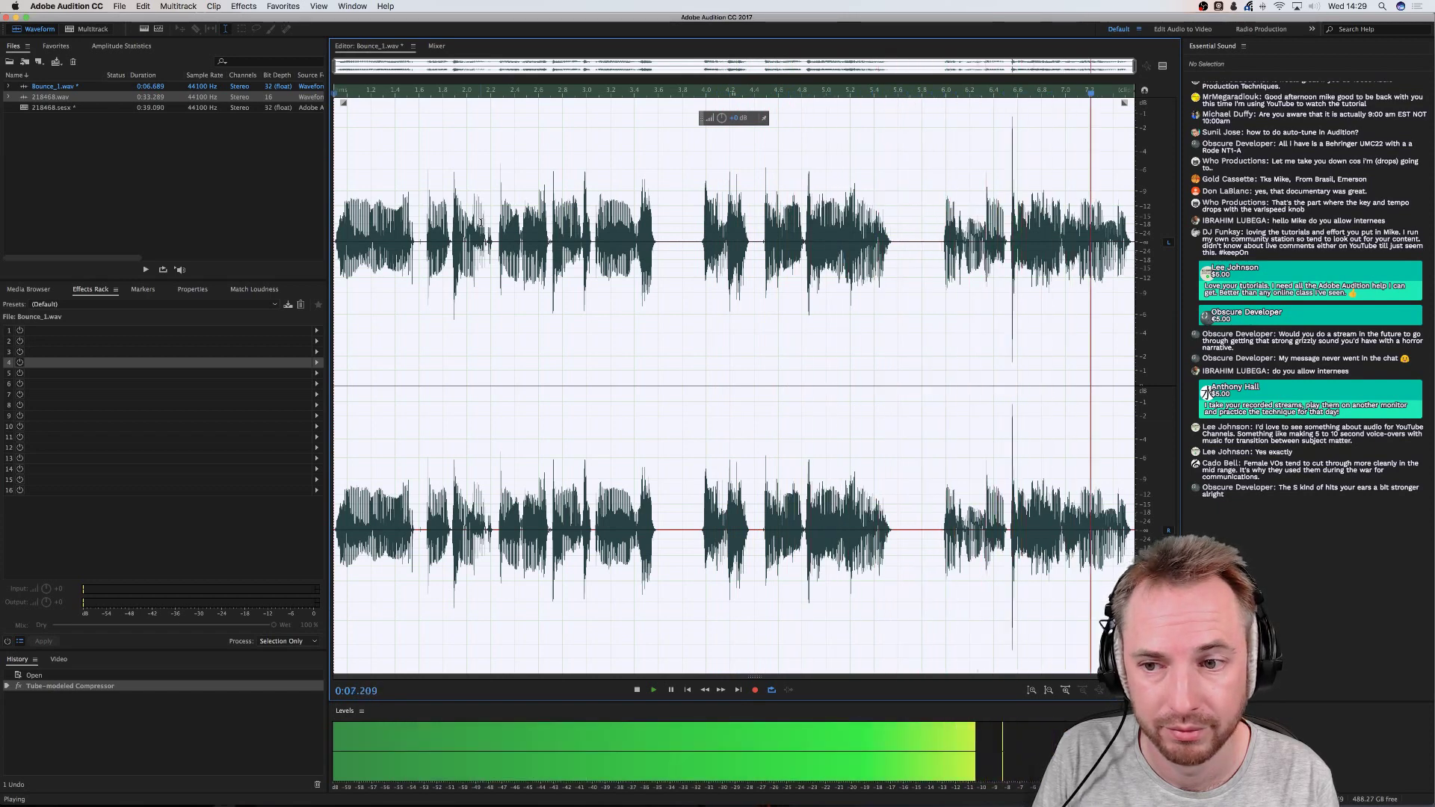
key(space)
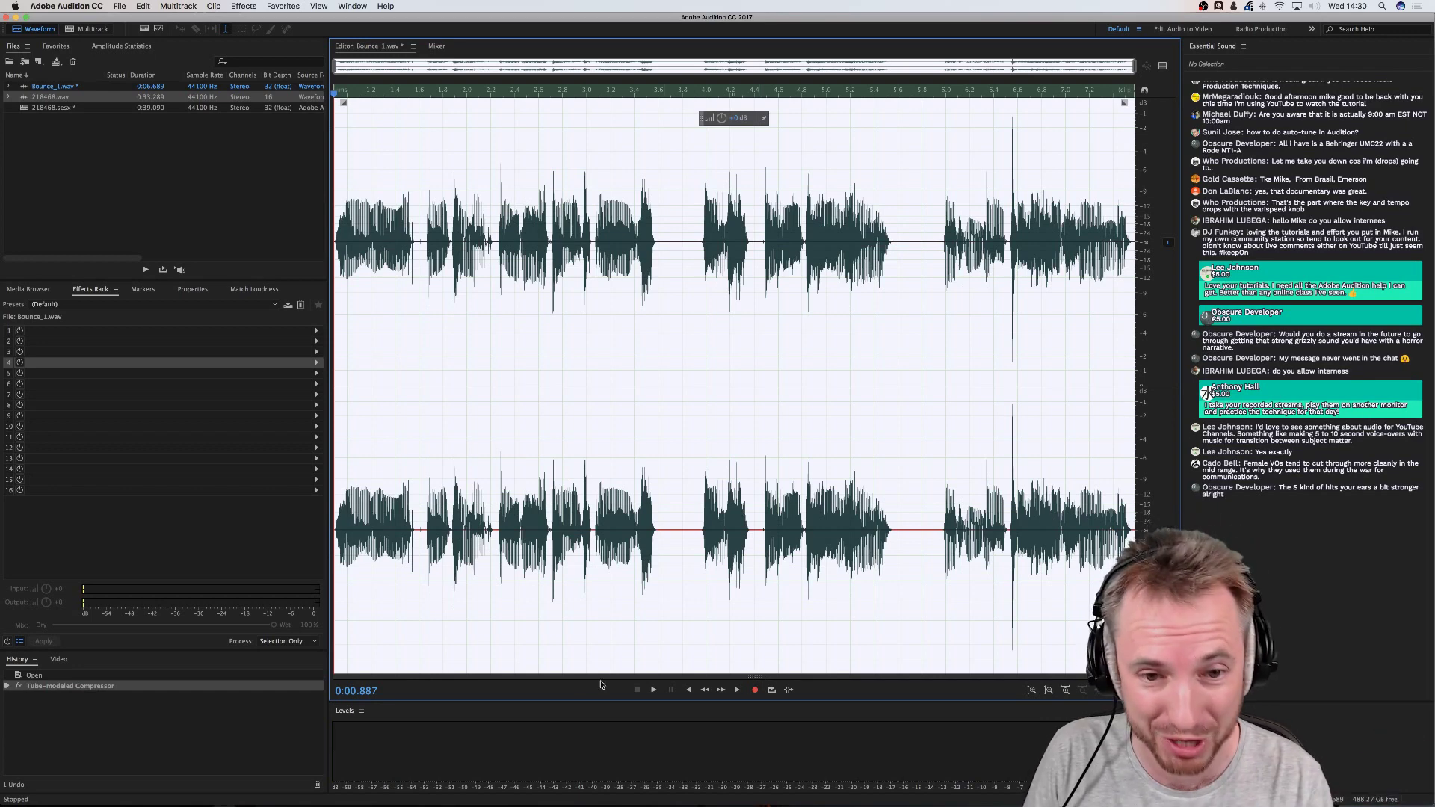
click(534, 360)
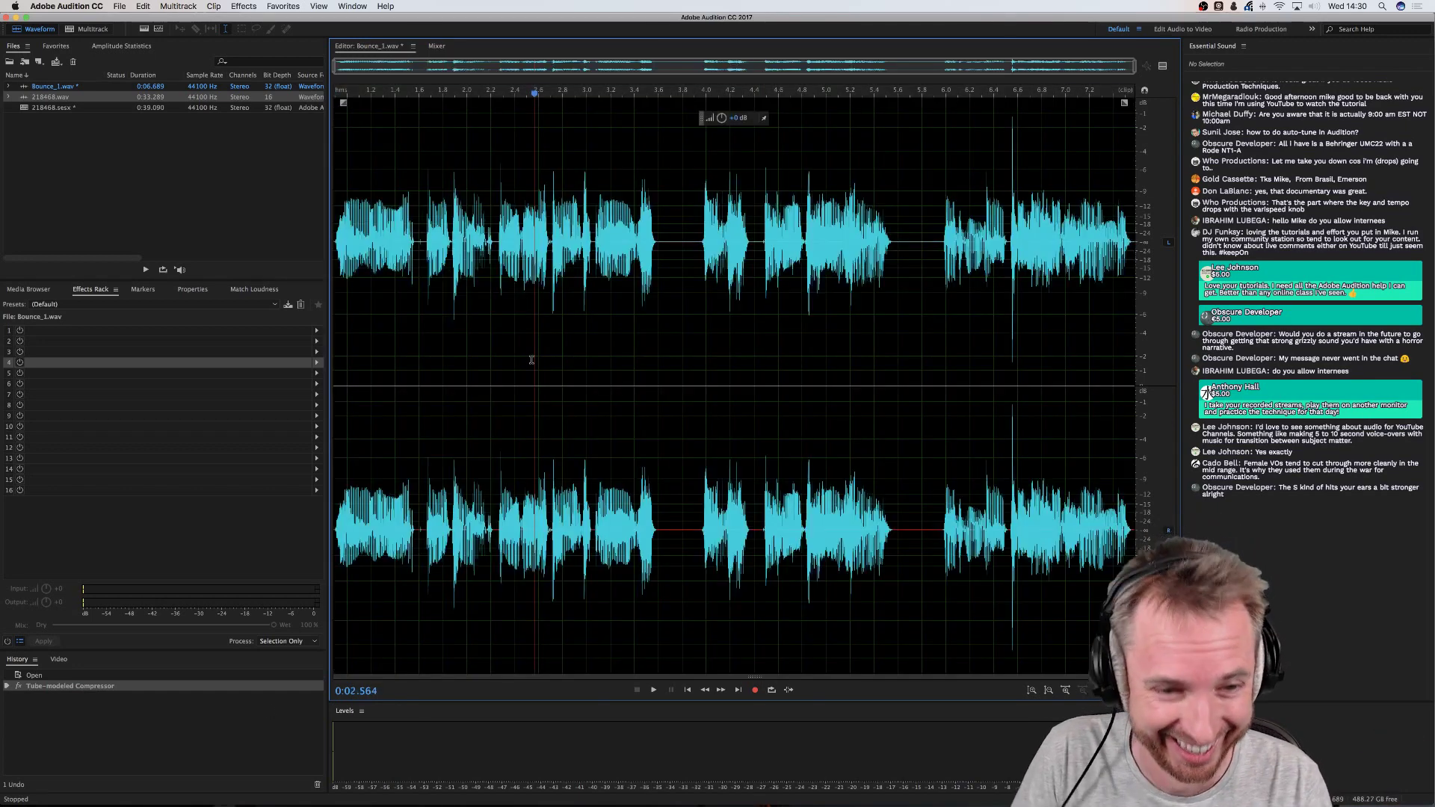
Return to the multitrack session and raise the Bounce_1 track's volume to +2.1 dB during playback
click(88, 28)
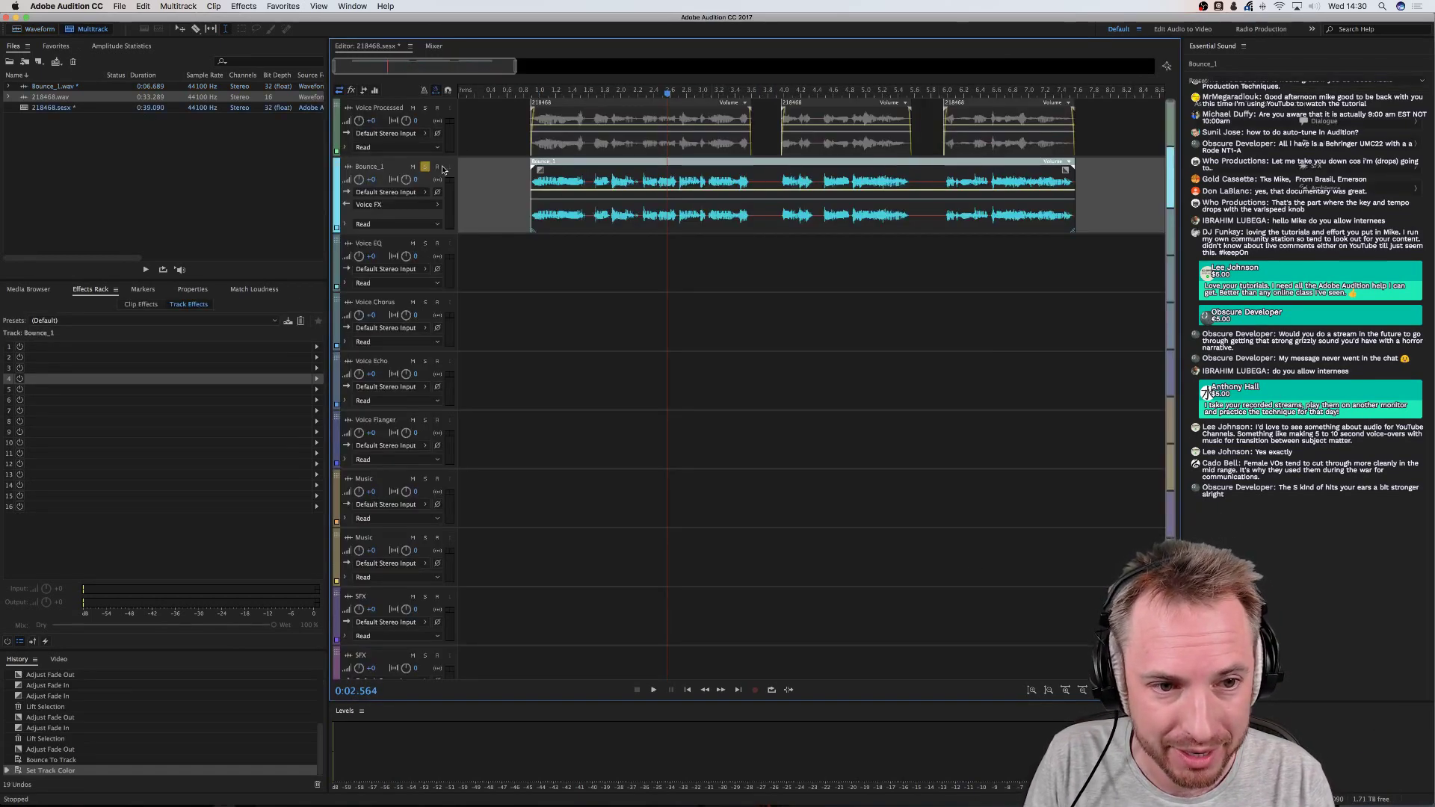
click(518, 170)
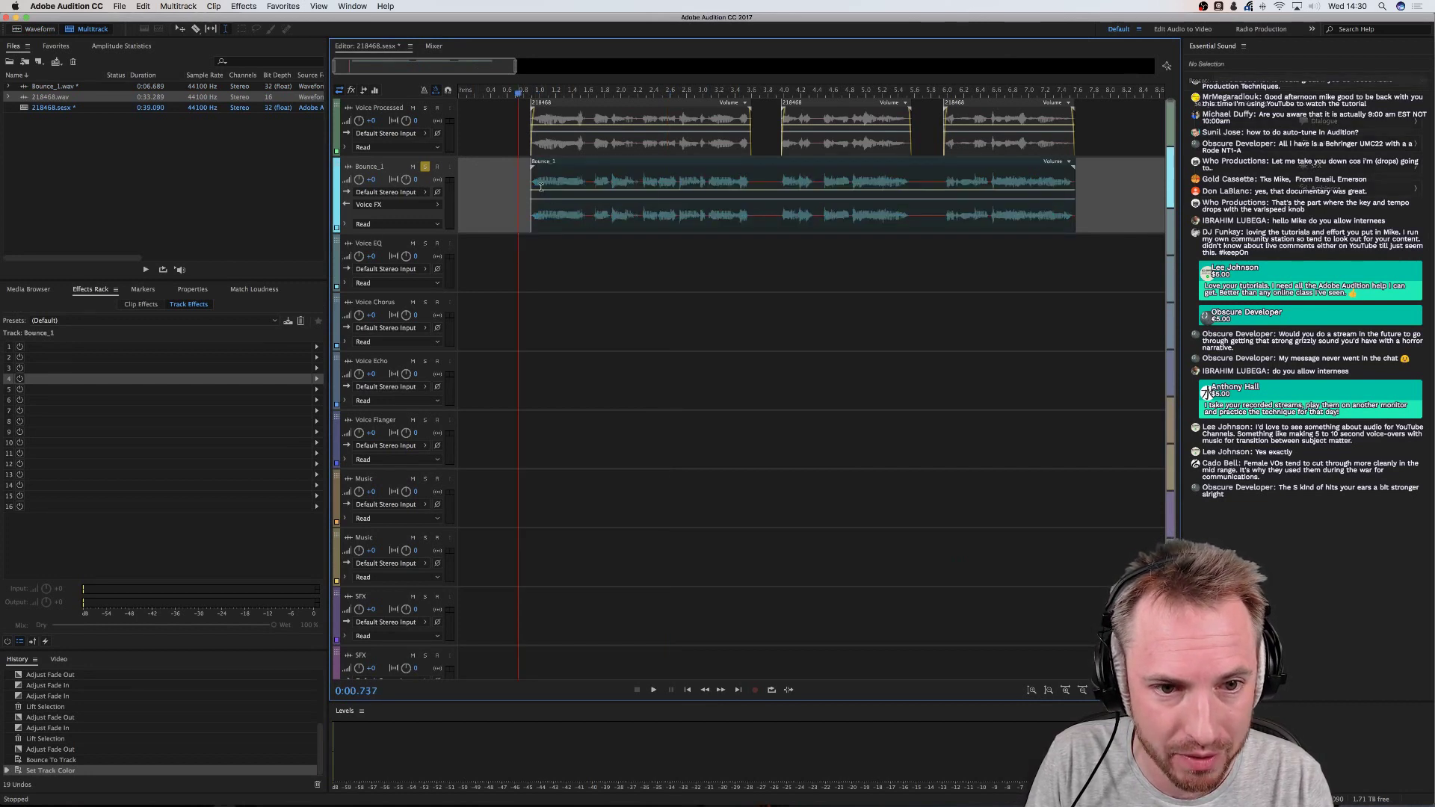
key(space)
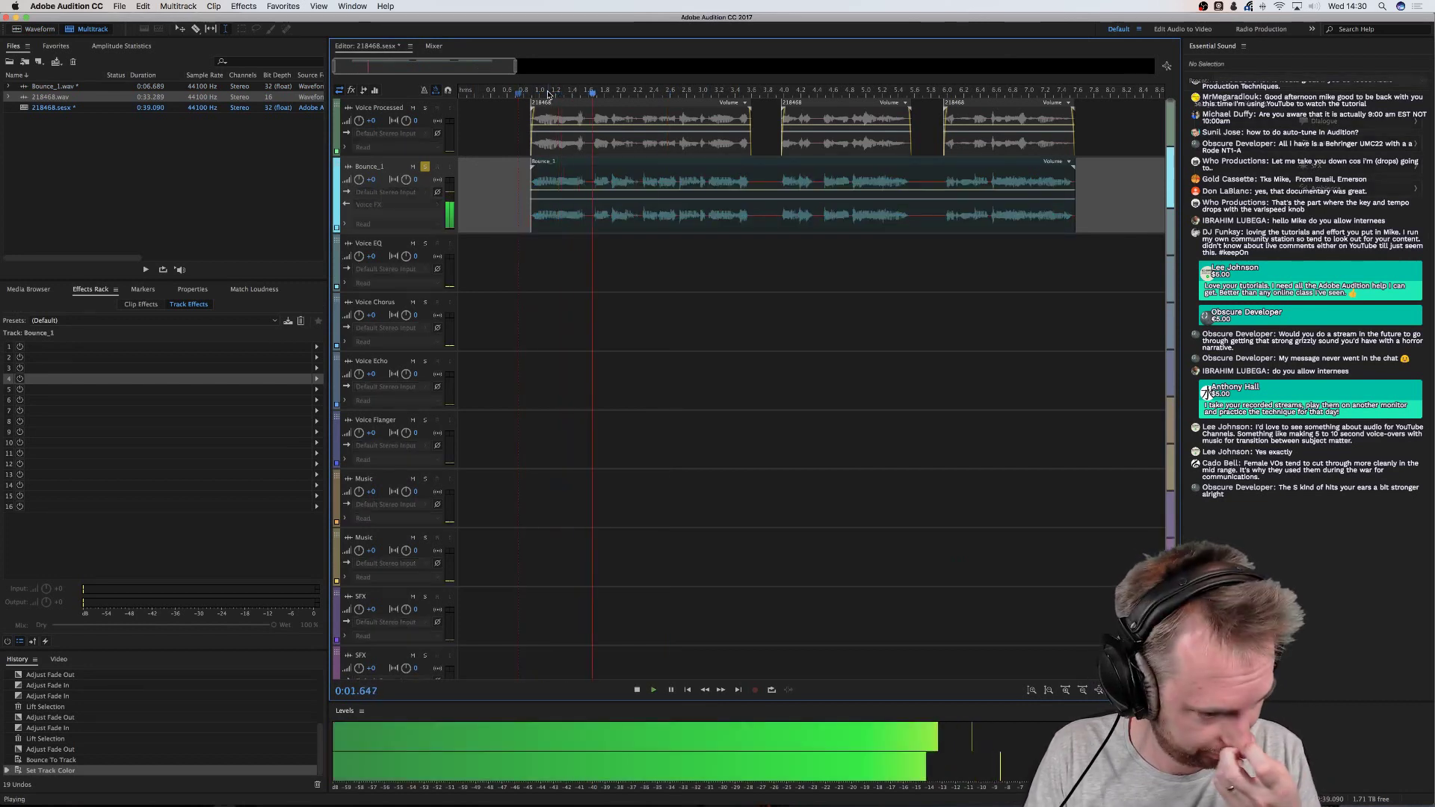
drag(360, 183, 360, 181)
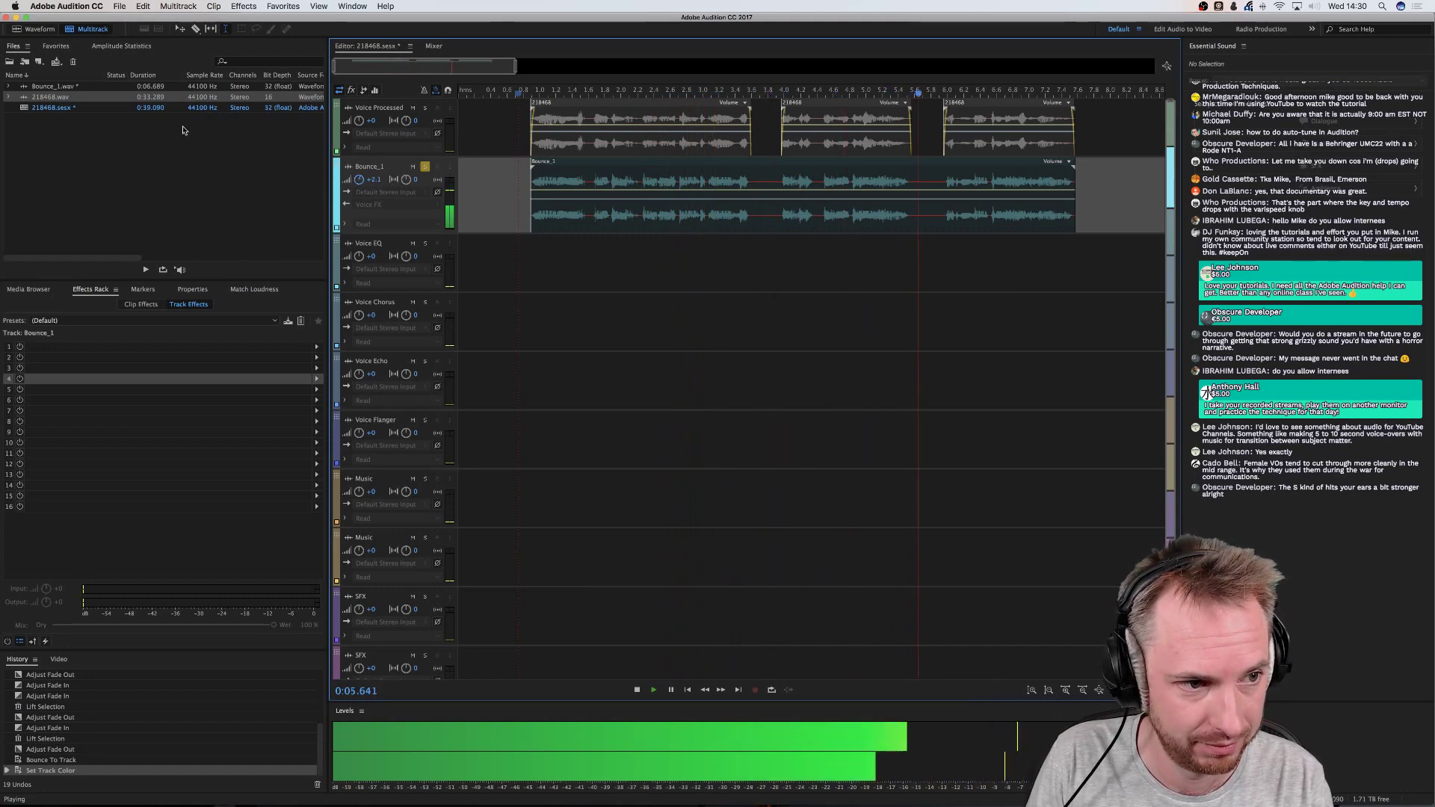
key(space)
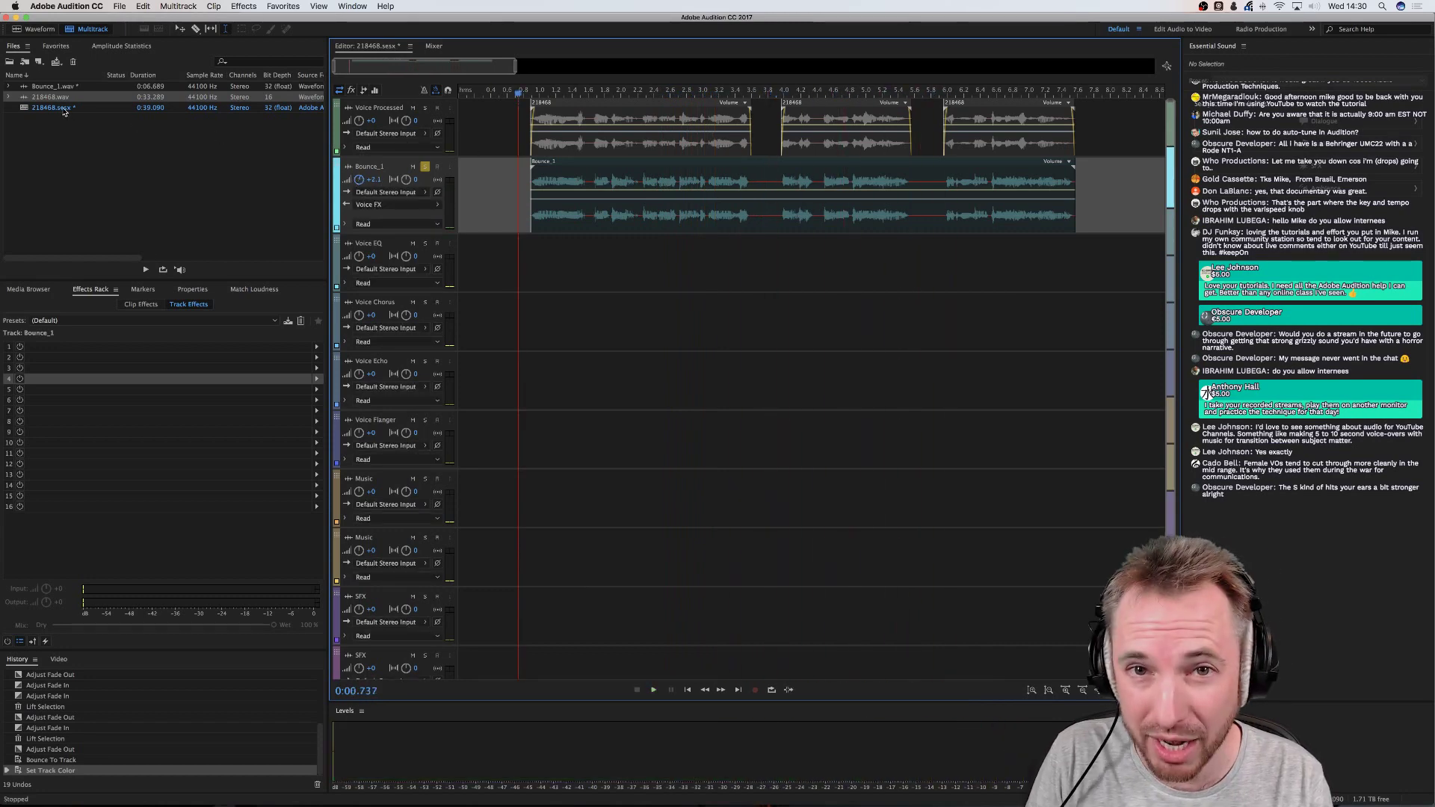
Open the original 218468.wav in the waveform editor and play it for comparison
click(64, 109)
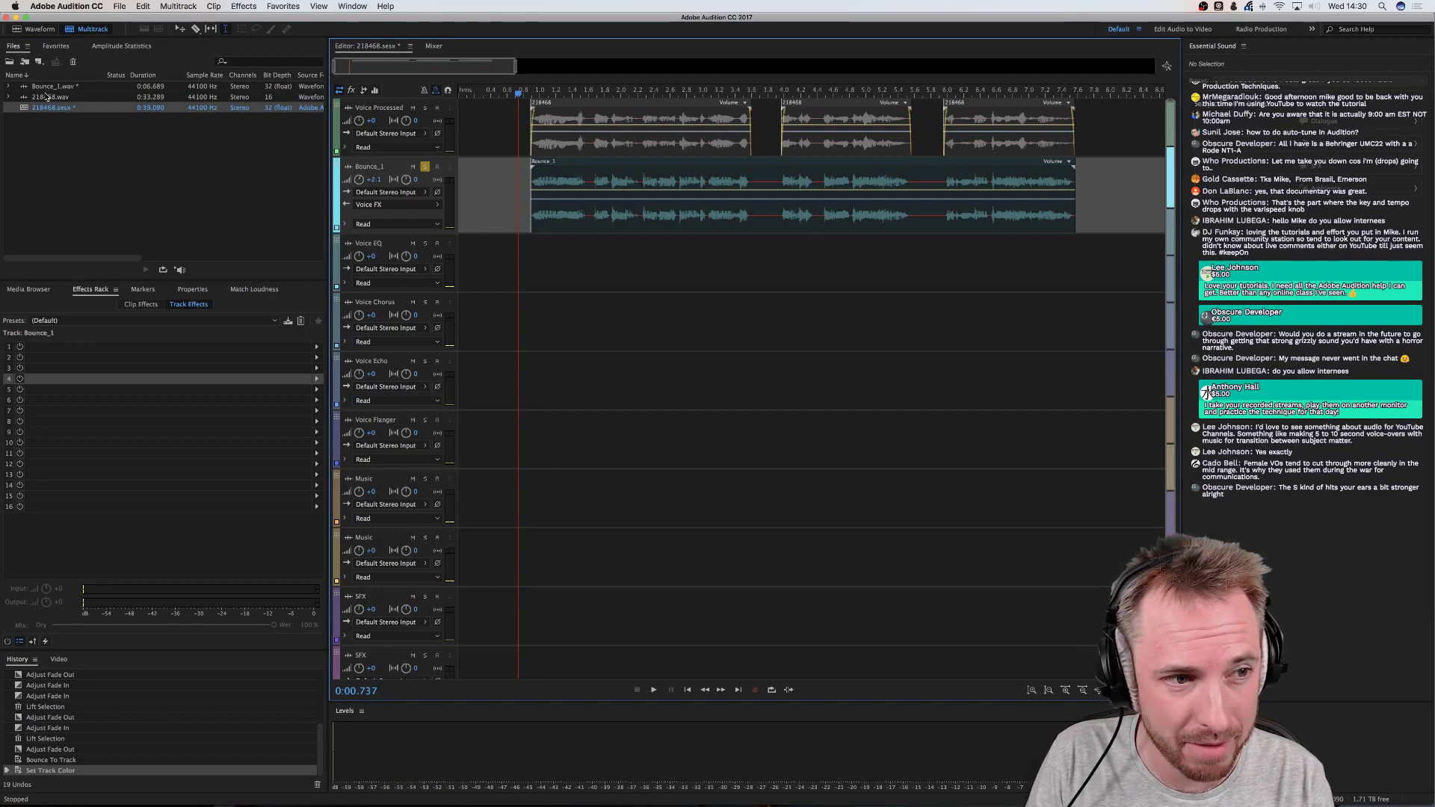
double_click(46, 96)
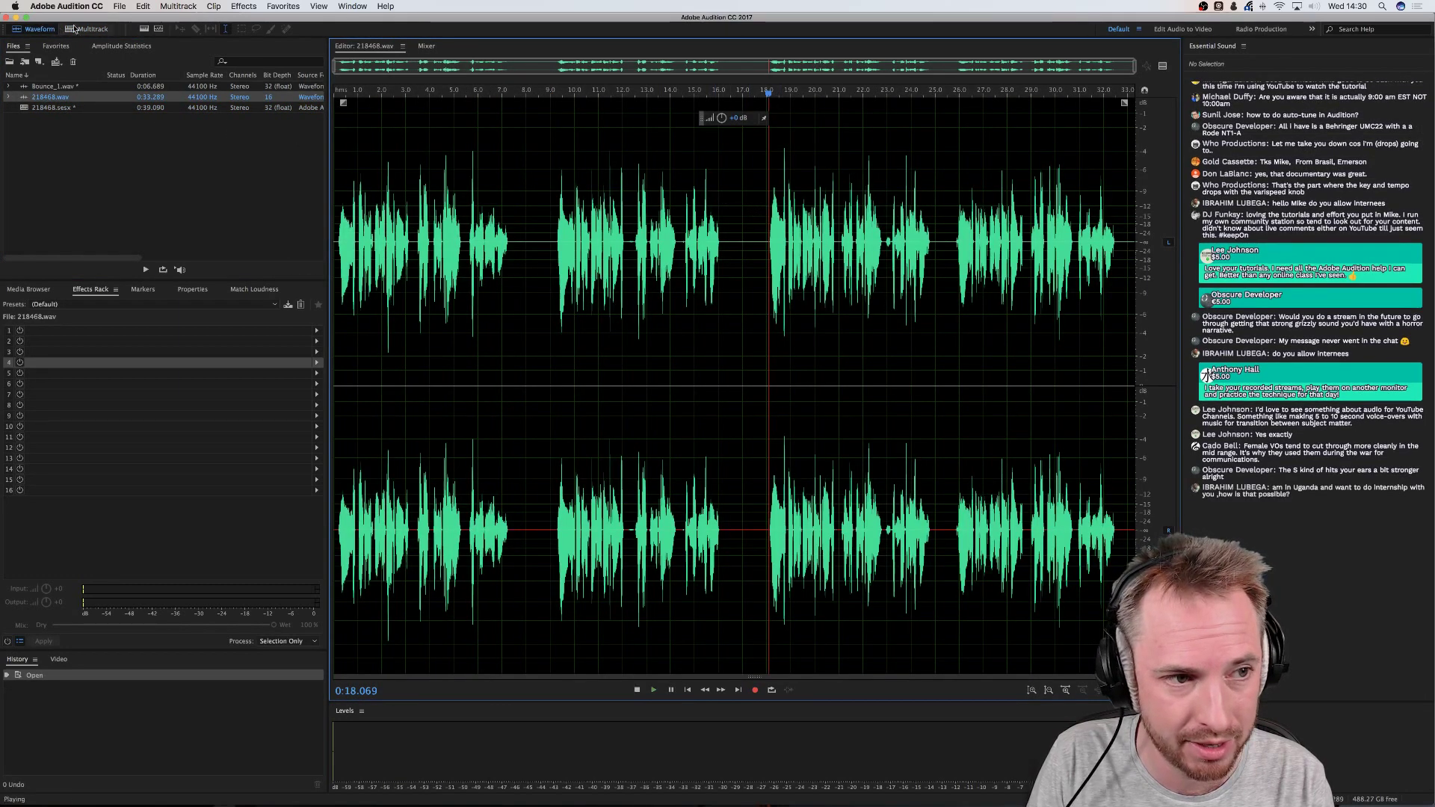
key(space)
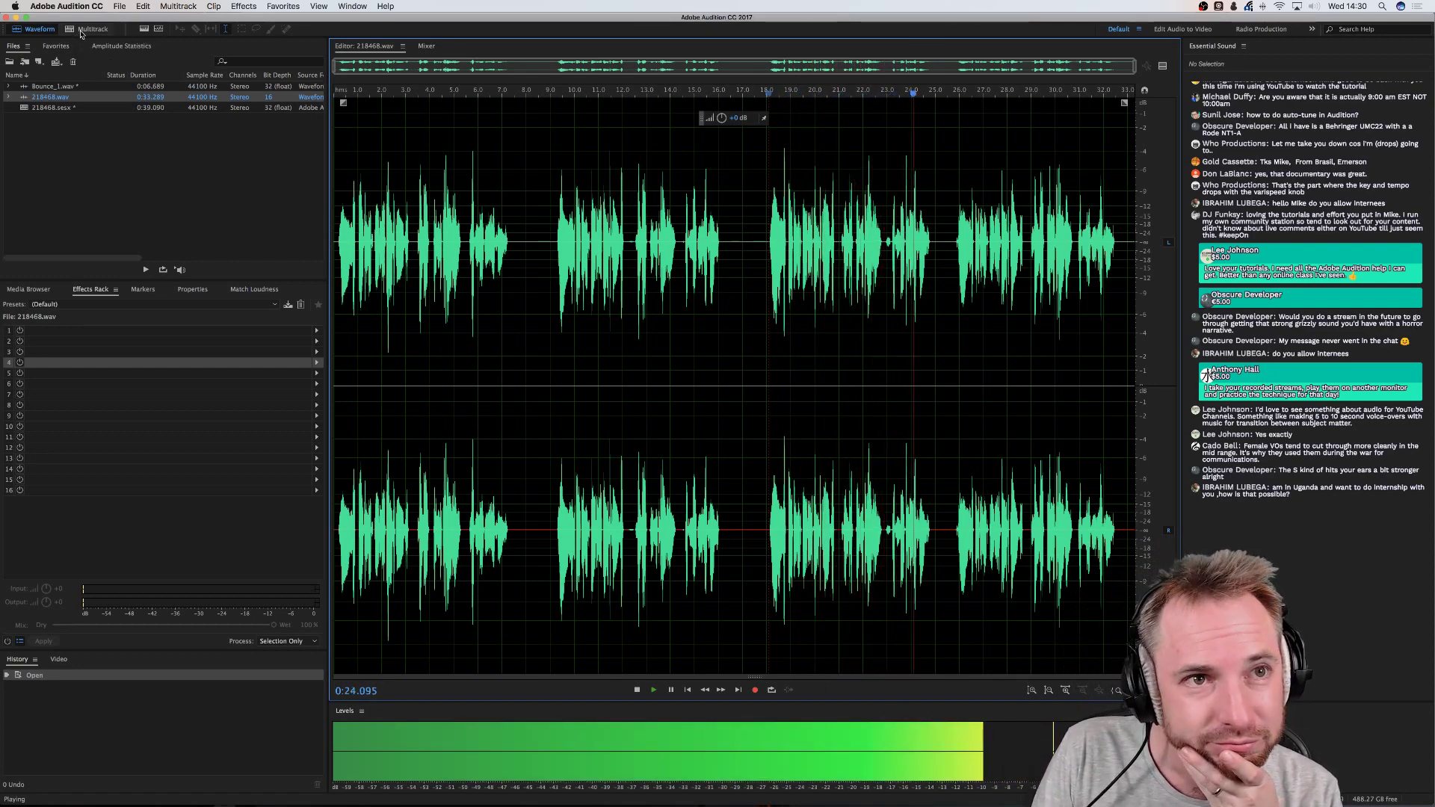
Go back to the multitrack session and play the Bounce_1 track from just before its clip
click(81, 33)
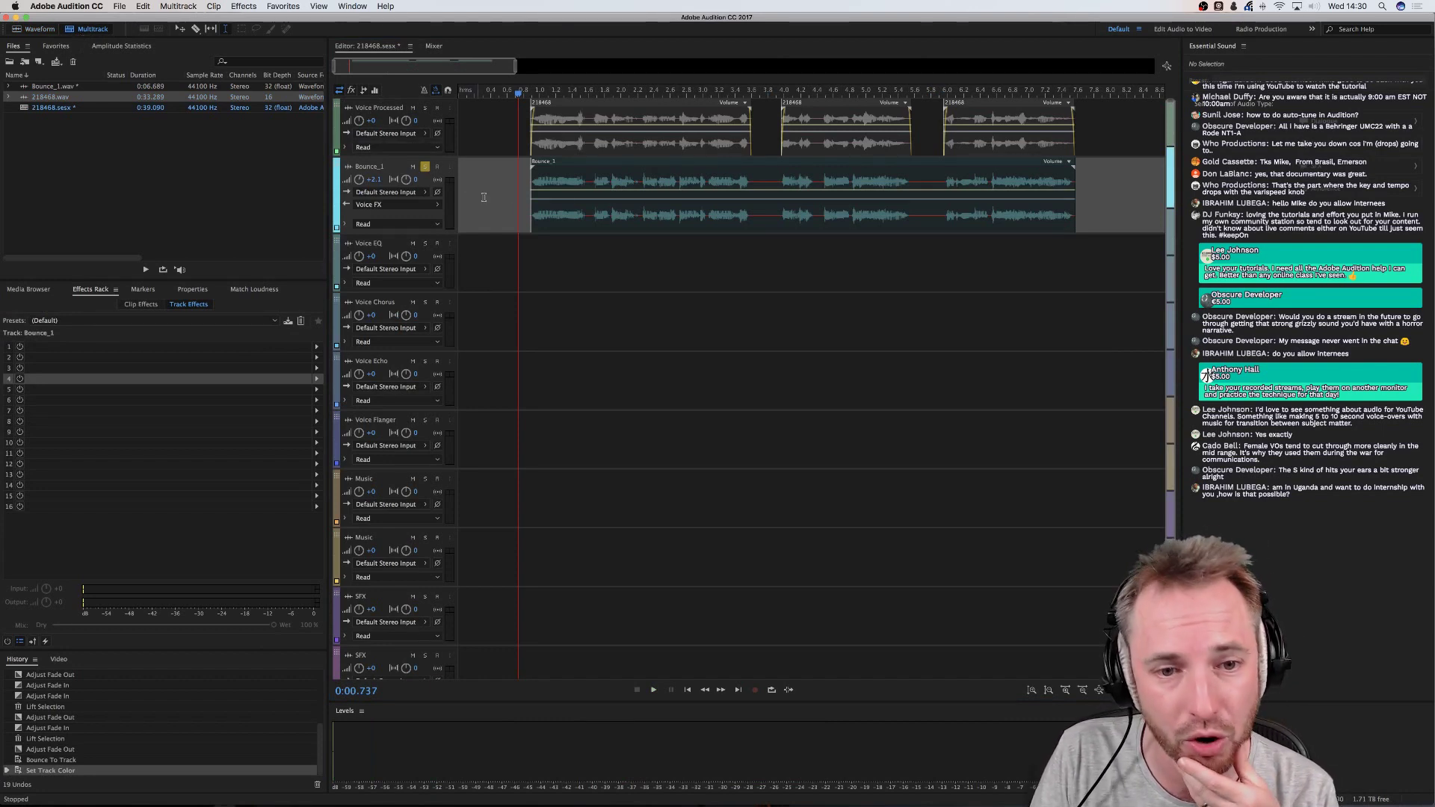
click(516, 201)
key(space)
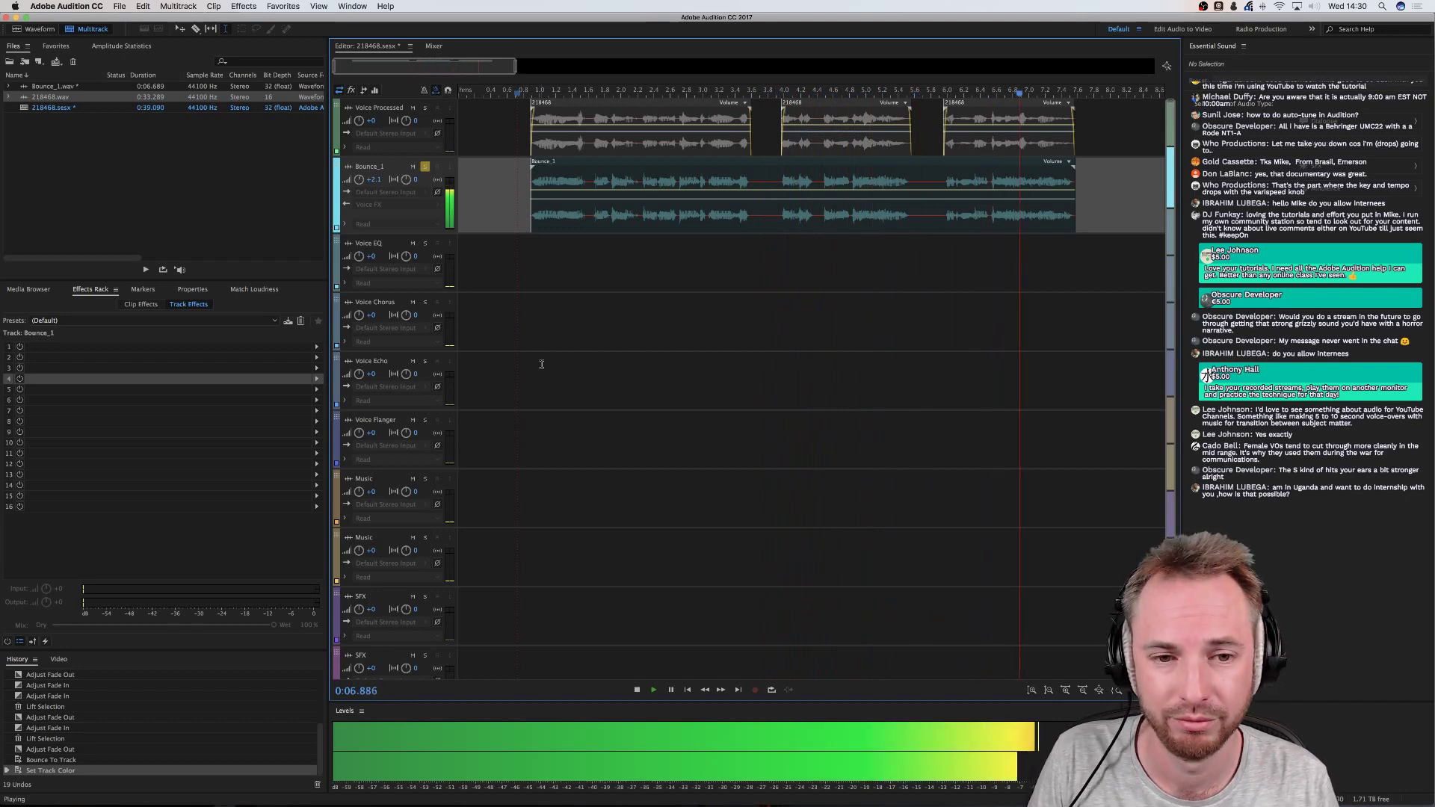
key(space)
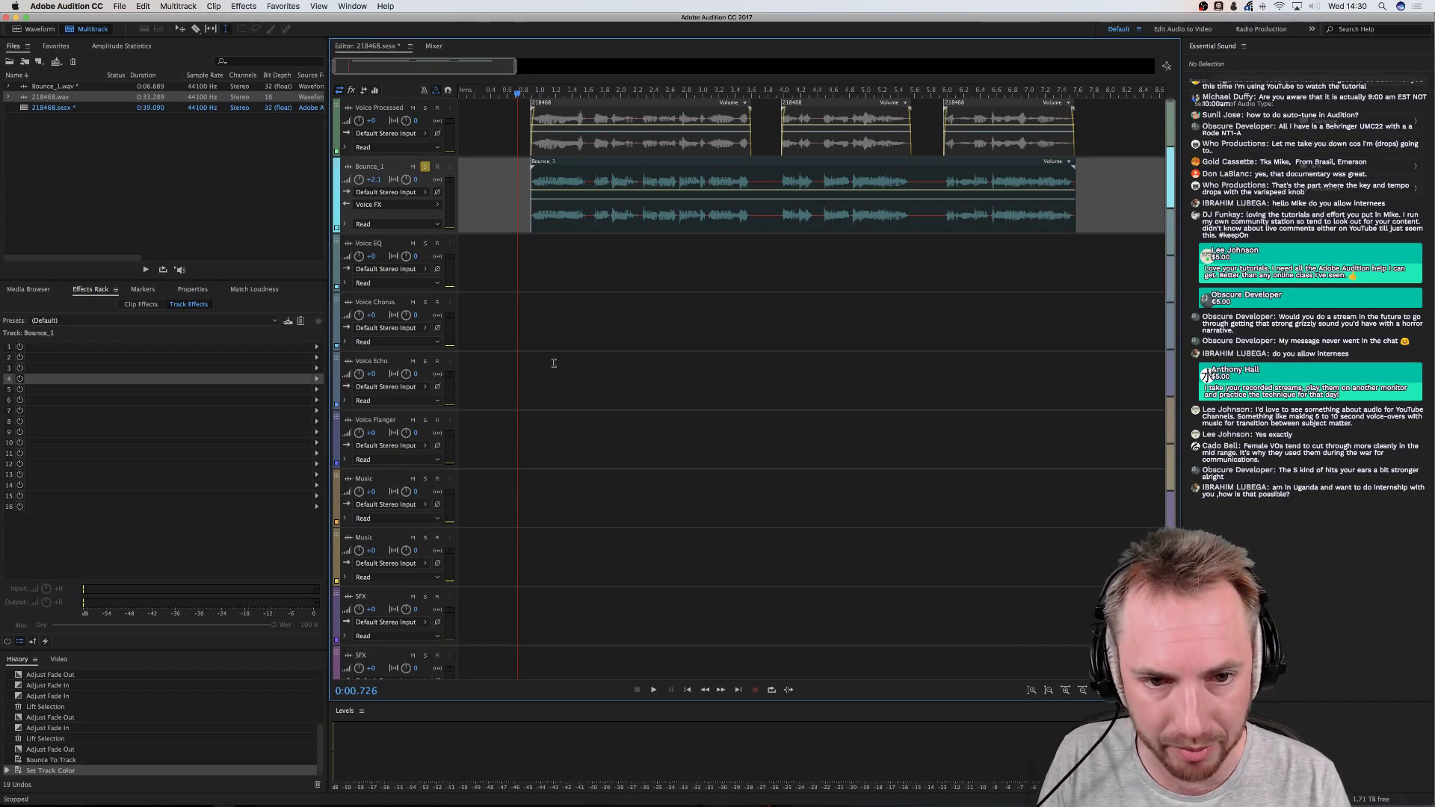
Delete the silent gaps in the Bounce_1 clip starting at 0:03.685 and 0:05.589, splitting it into three clips
drag(758, 211, 777, 211)
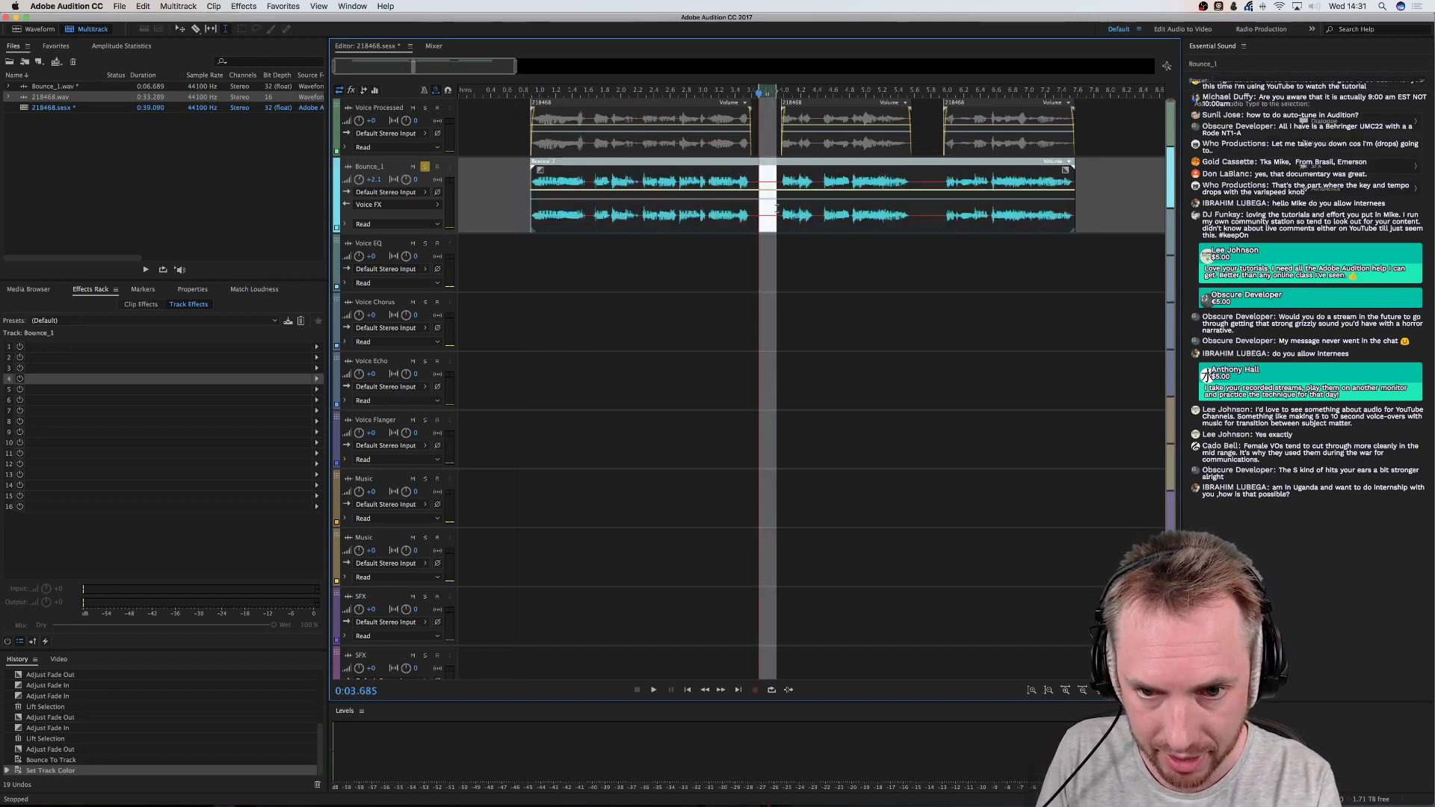
key(Delete)
drag(914, 212, 940, 212)
key(Delete)
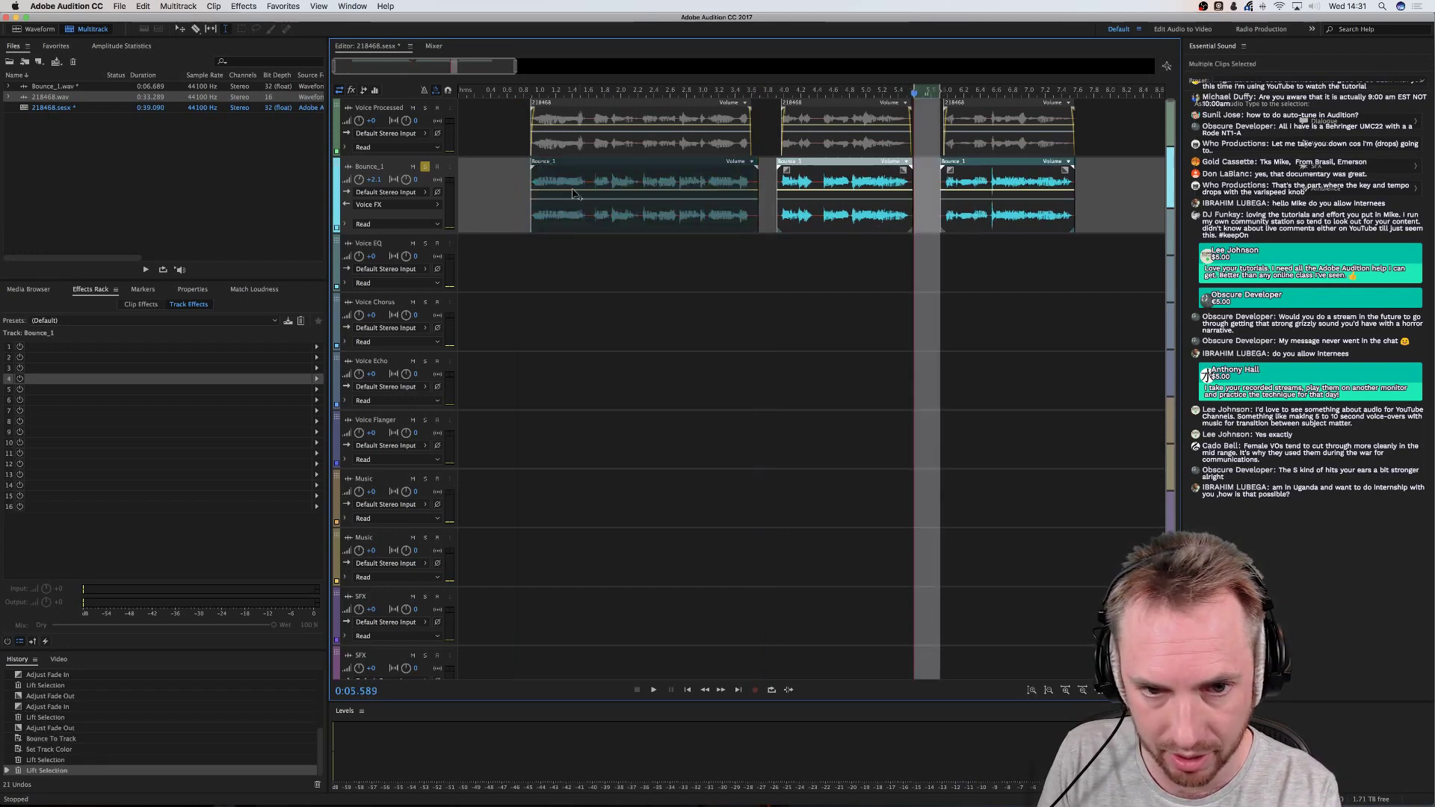
Add short fade-ins and fade-outs to the ends of the three Bounce_1 clips that still lack them
drag(533, 169, 545, 169)
drag(746, 174, 794, 170)
click(831, 172)
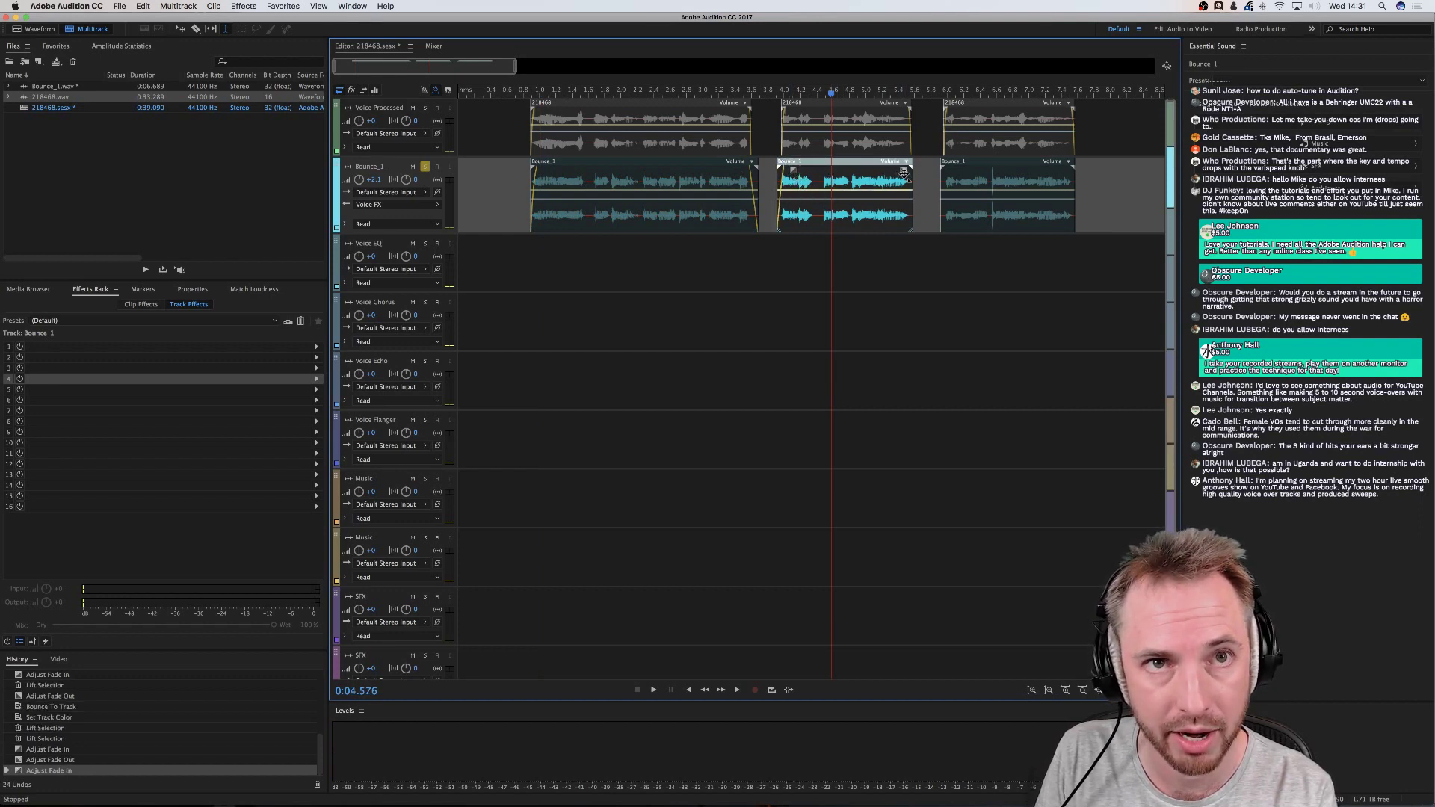
drag(904, 172, 957, 170)
click(947, 180)
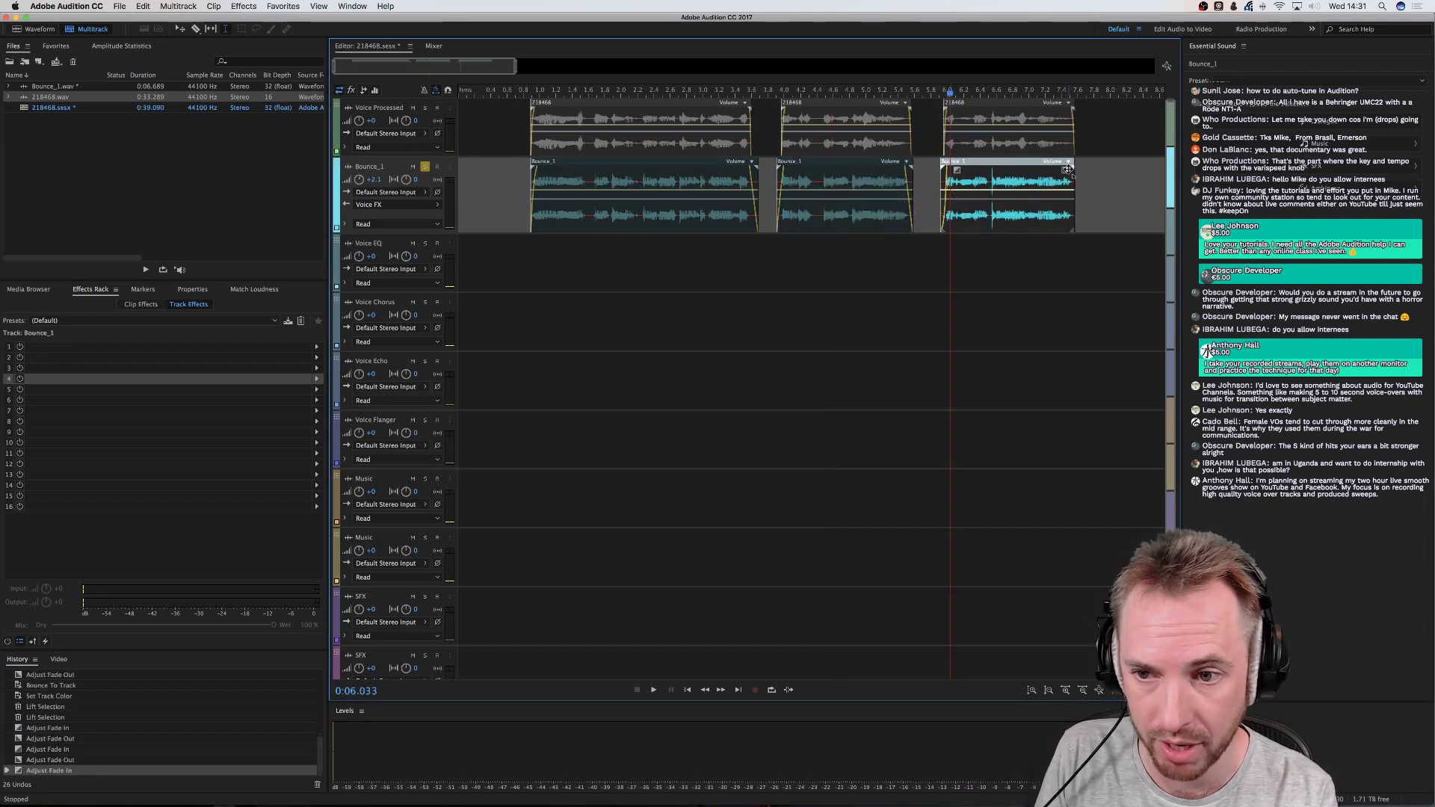
drag(1068, 169, 1059, 188)
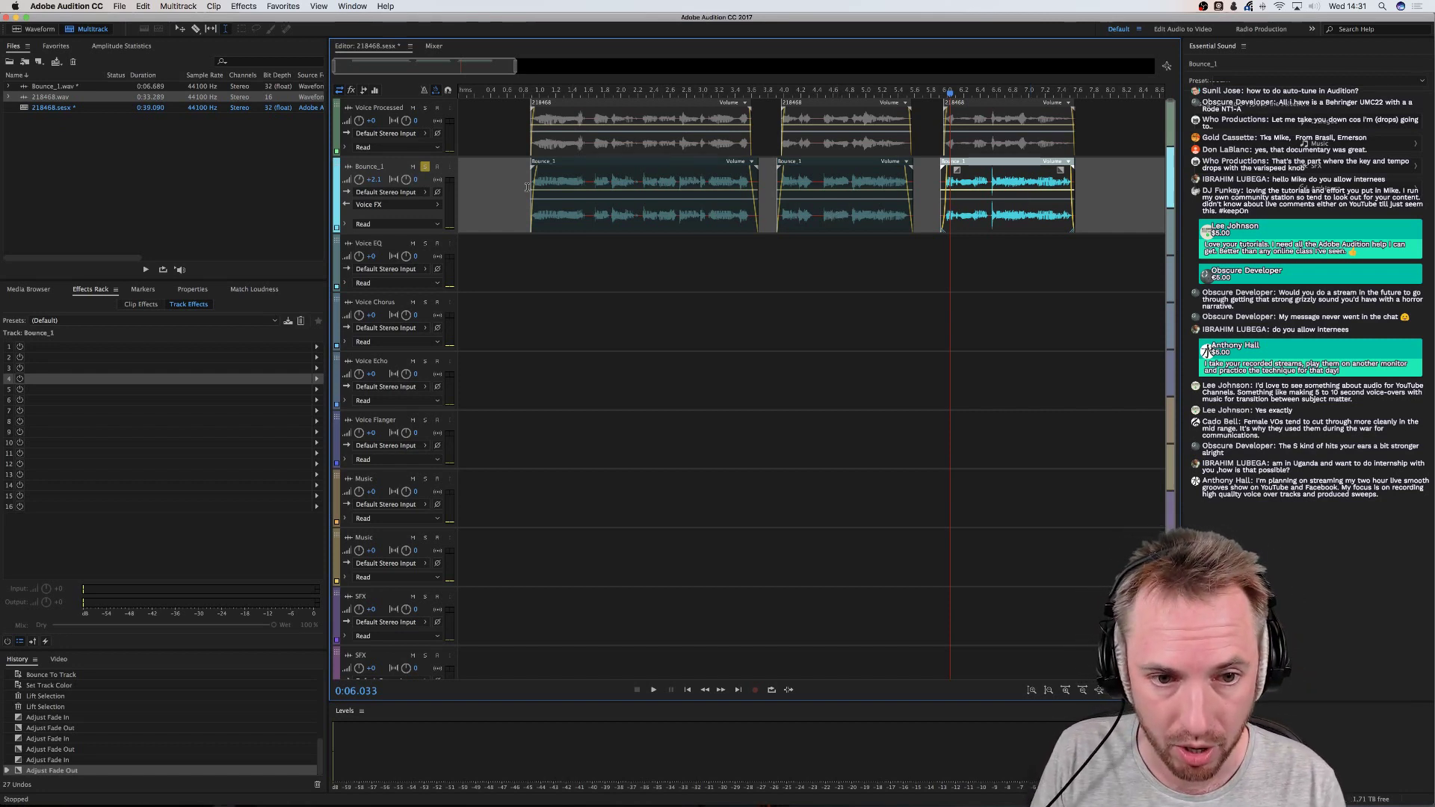
Play the faded Bounce_1 track from 0:00.672, just before its first clip
click(525, 181)
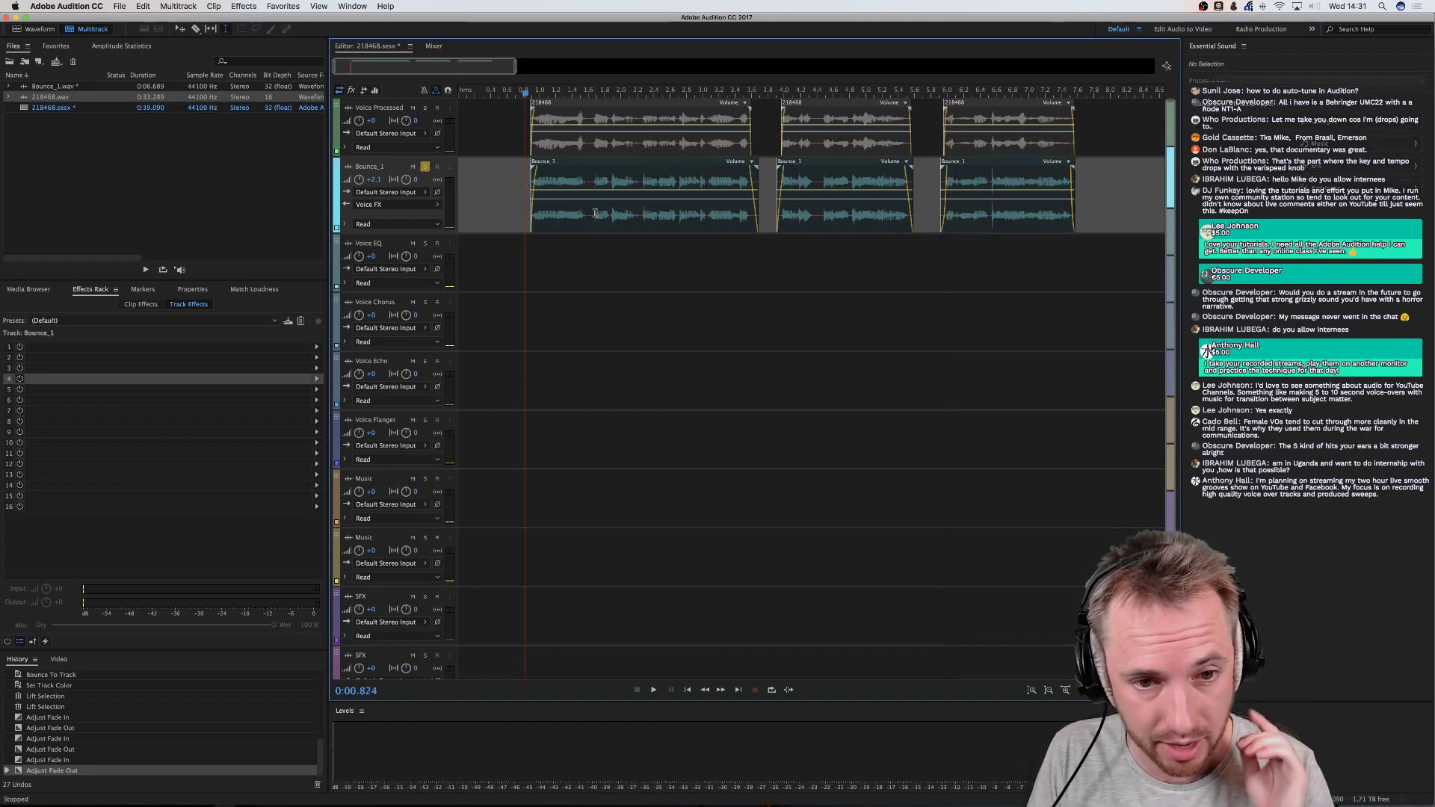
click(512, 182)
key(space)
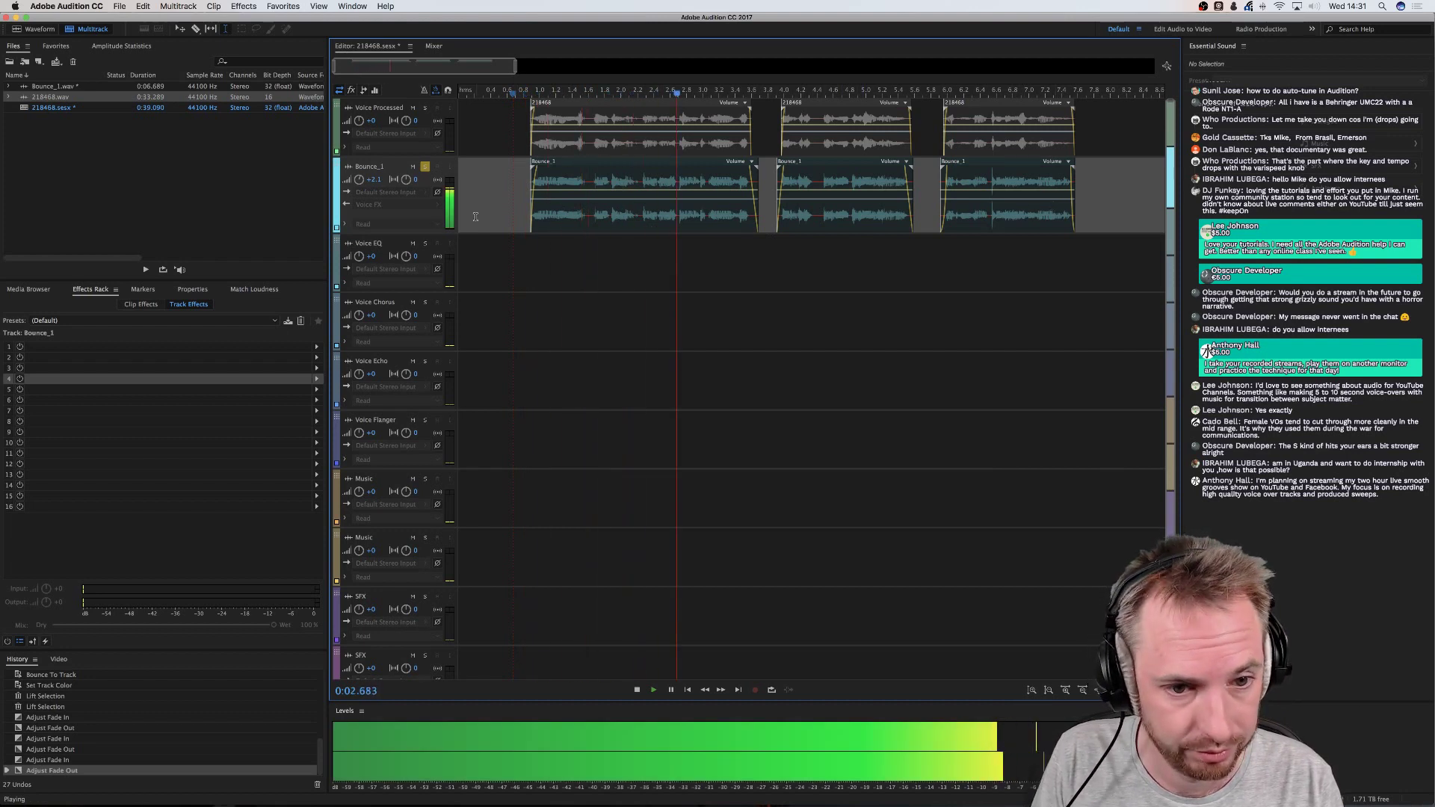
key(space)
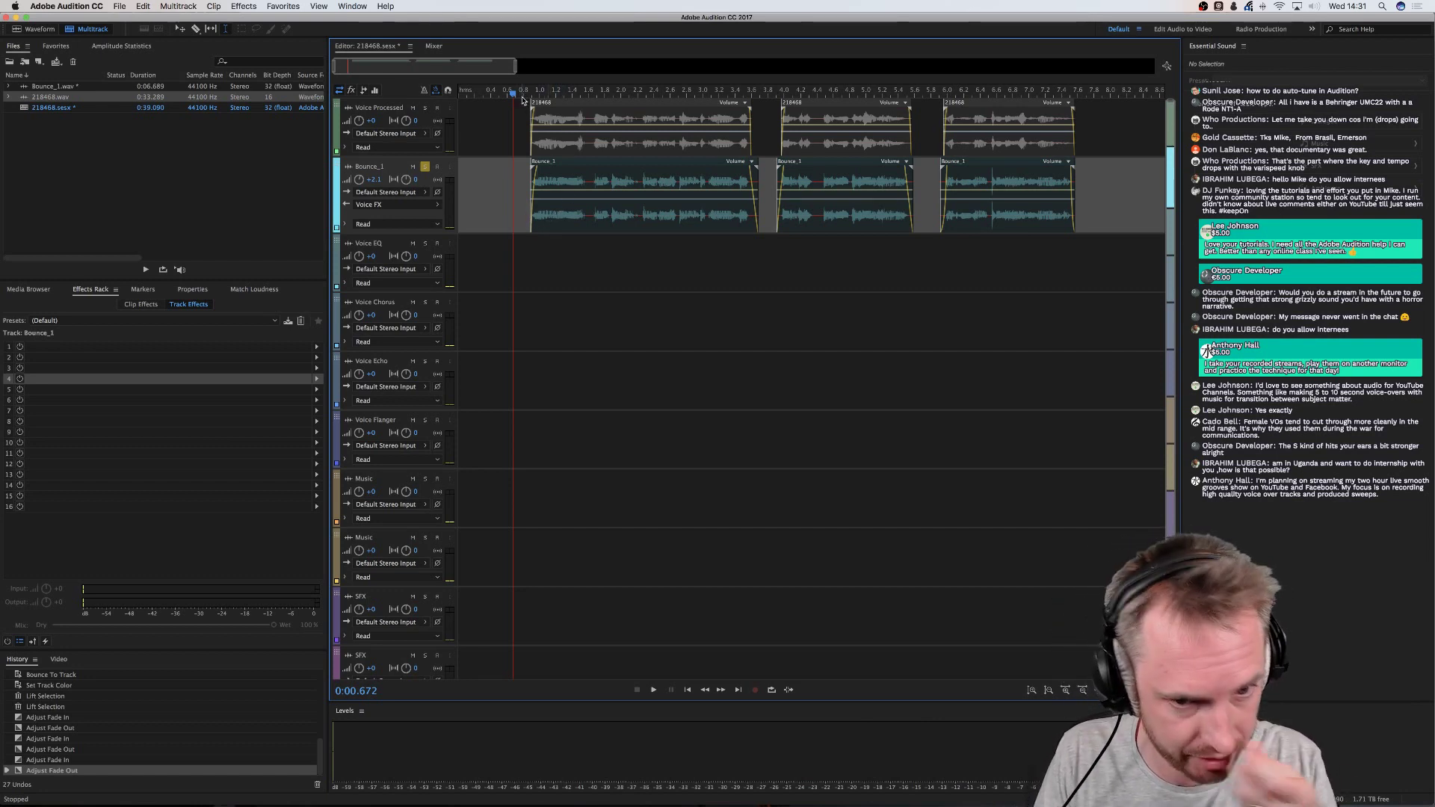
Add two mono audio tracks directly below the Bounce_1 track
scroll(522, 95, up, 2)
right_click(502, 193)
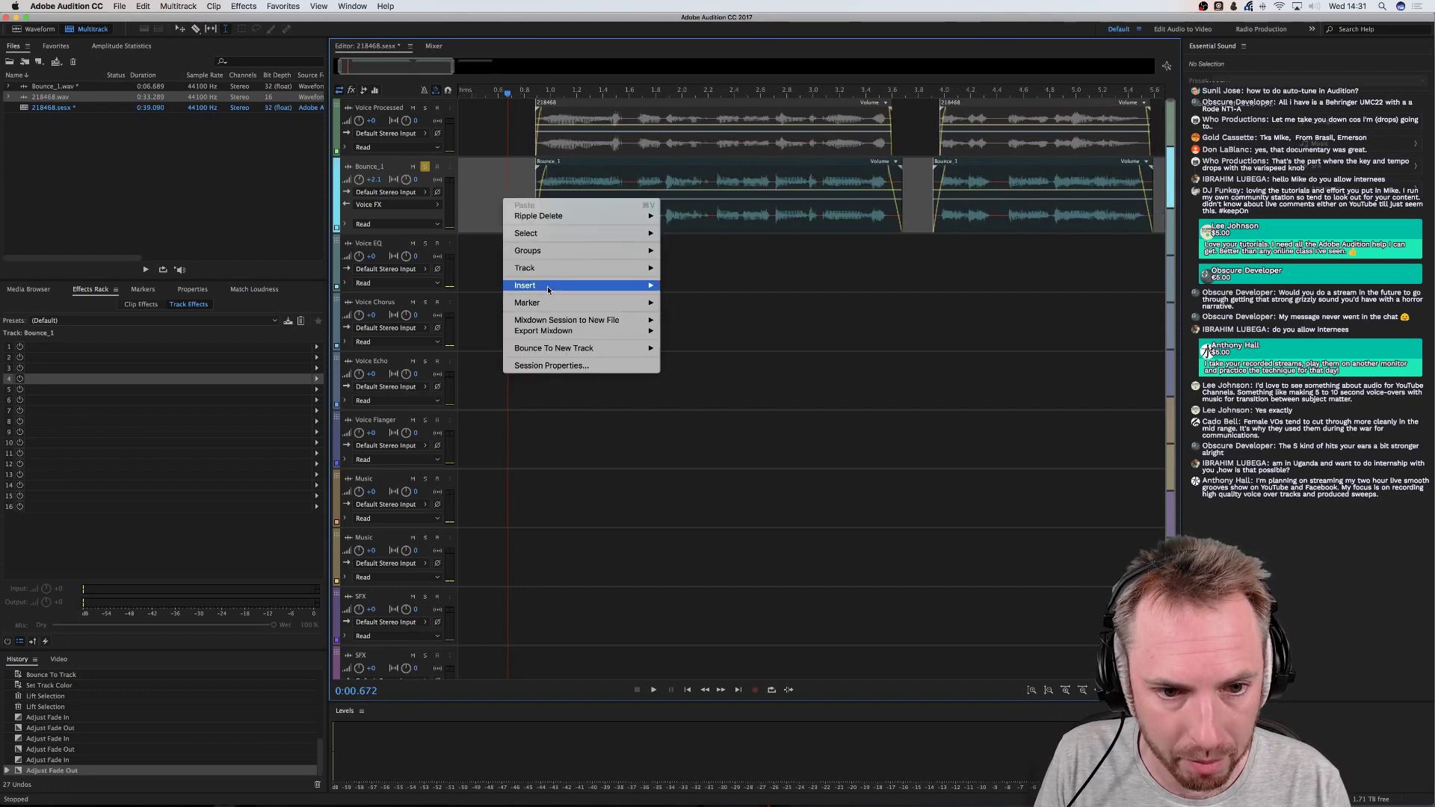
mouse_move(598, 268)
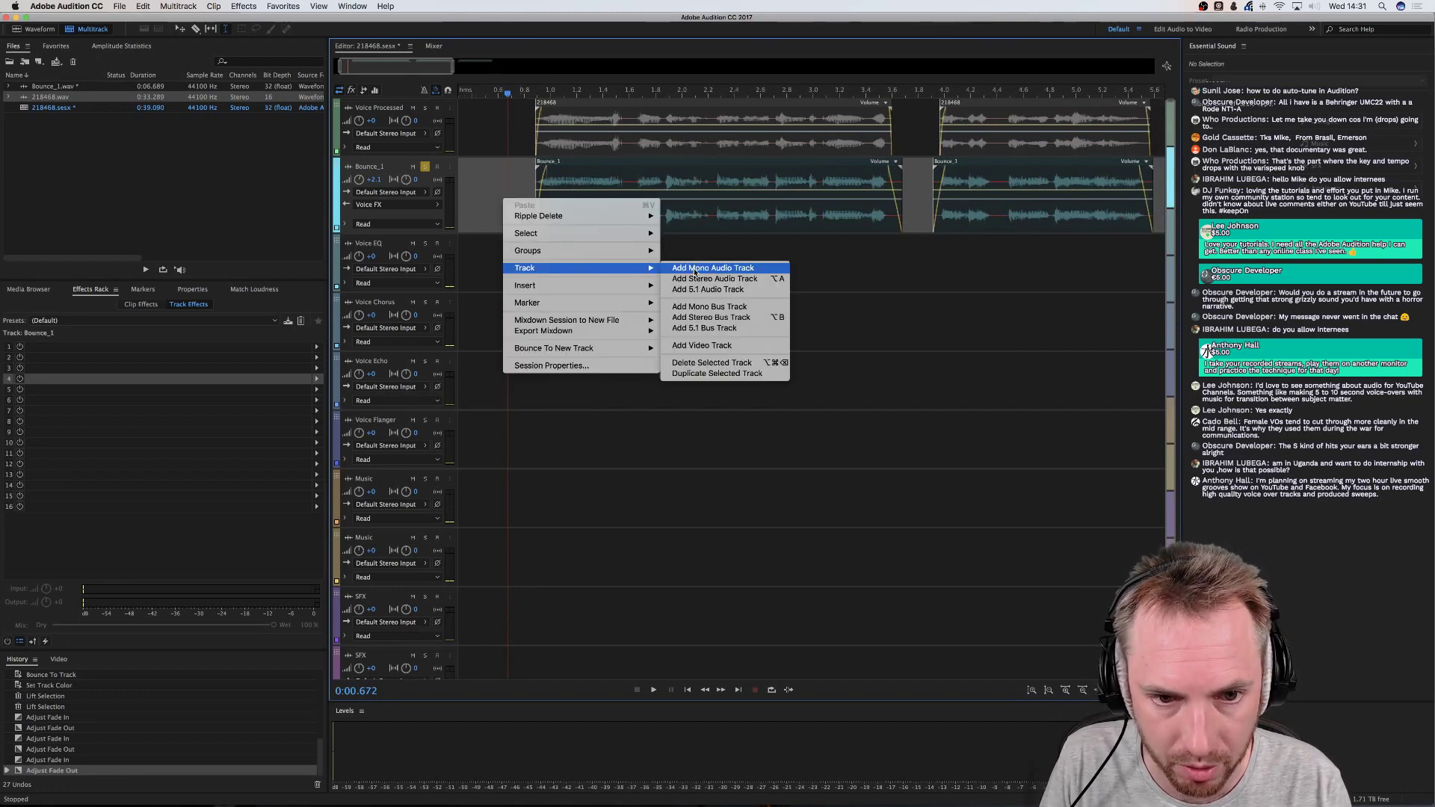
click(695, 269)
right_click(526, 269)
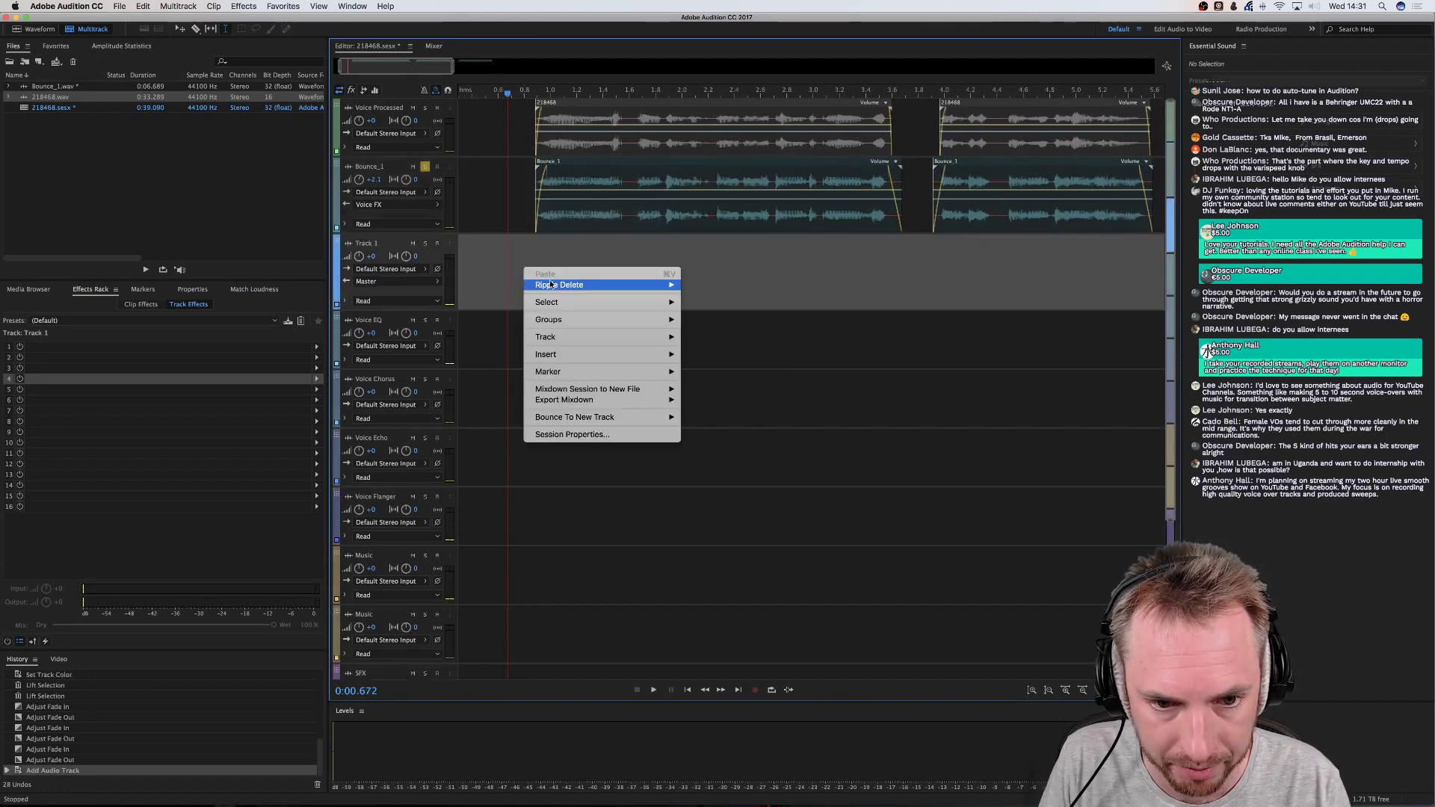
mouse_move(579, 335)
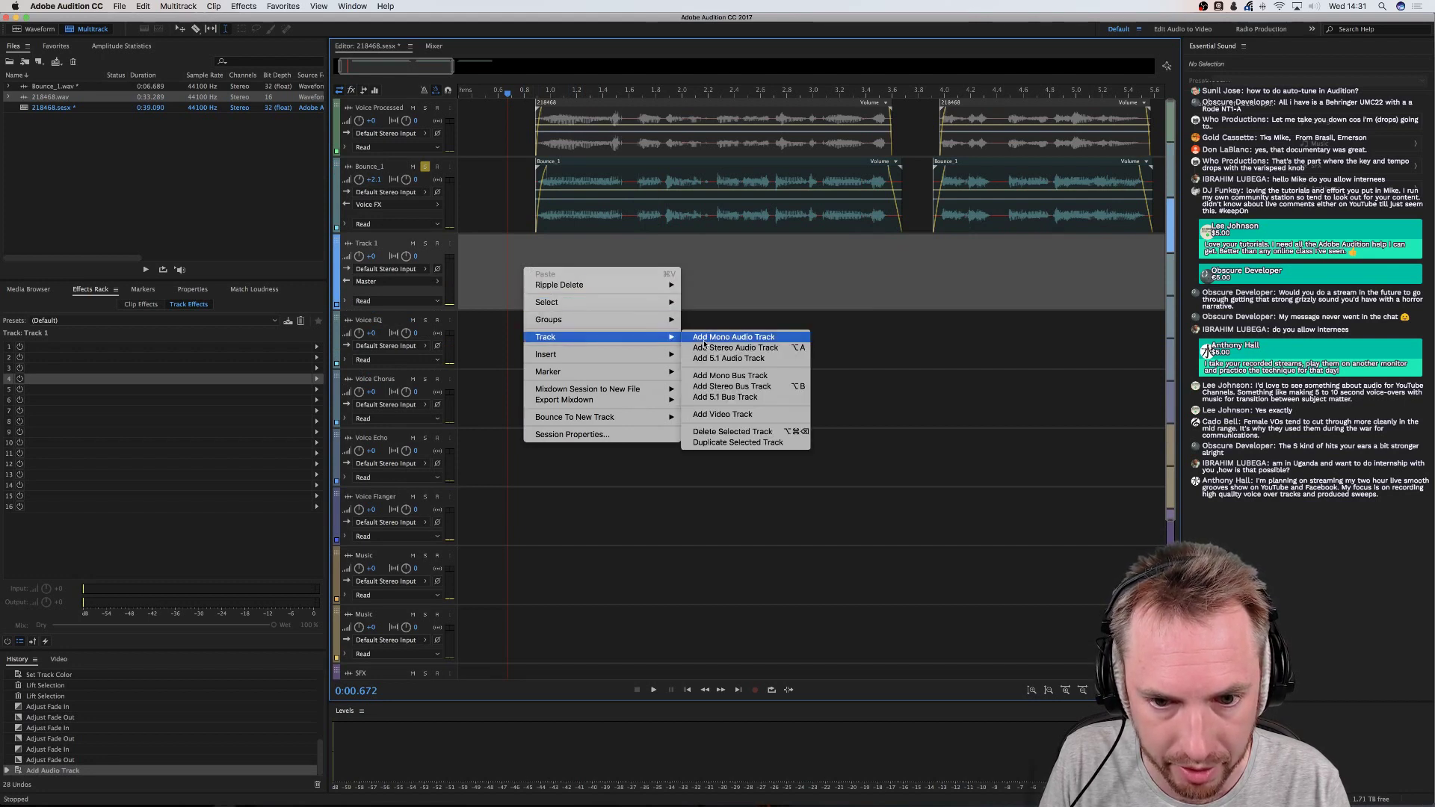
click(704, 341)
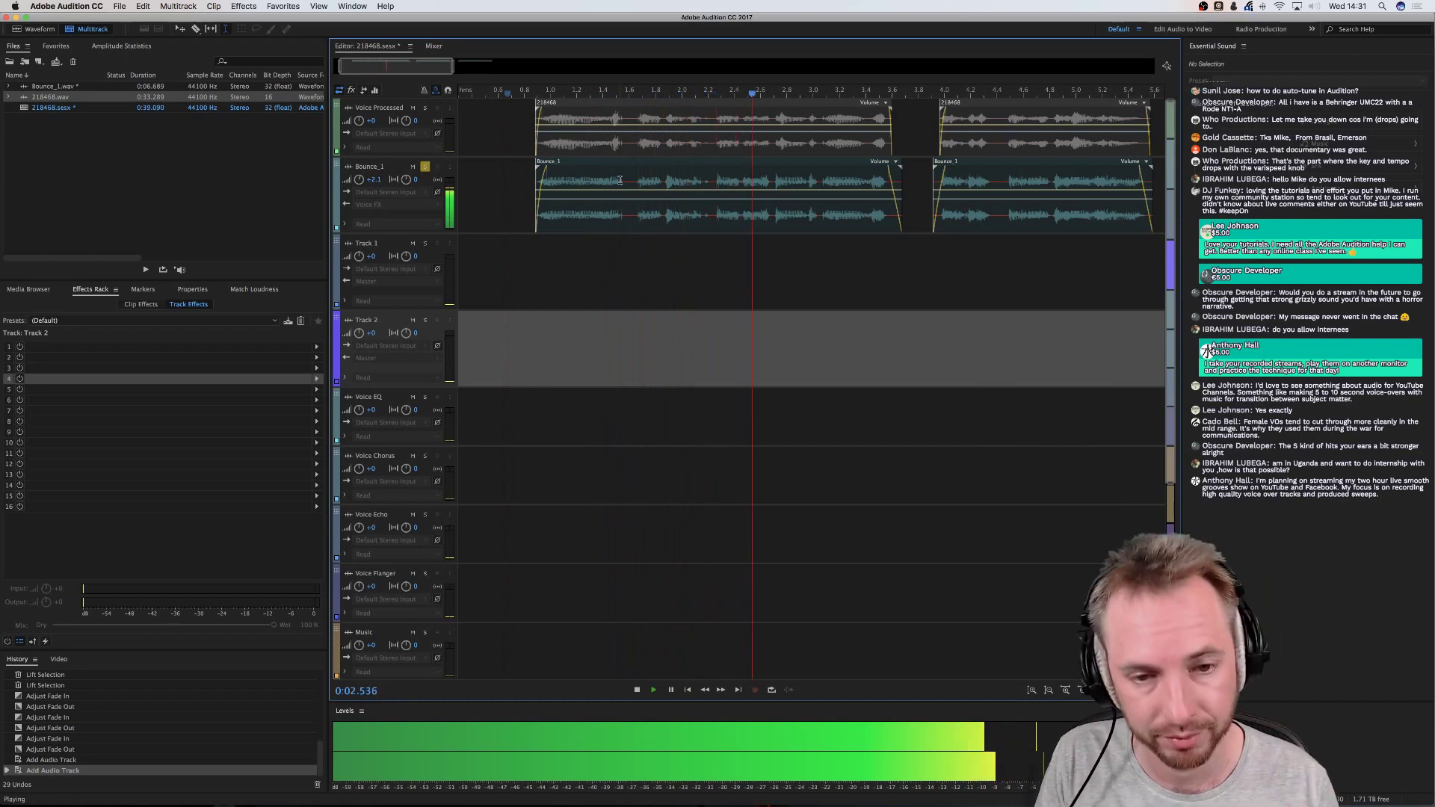
Copy the middle Bounce_1 clip onto both Track 1 and Track 2, roughly aligned beneath the original
key(space)
scroll(822, 191, right, 5)
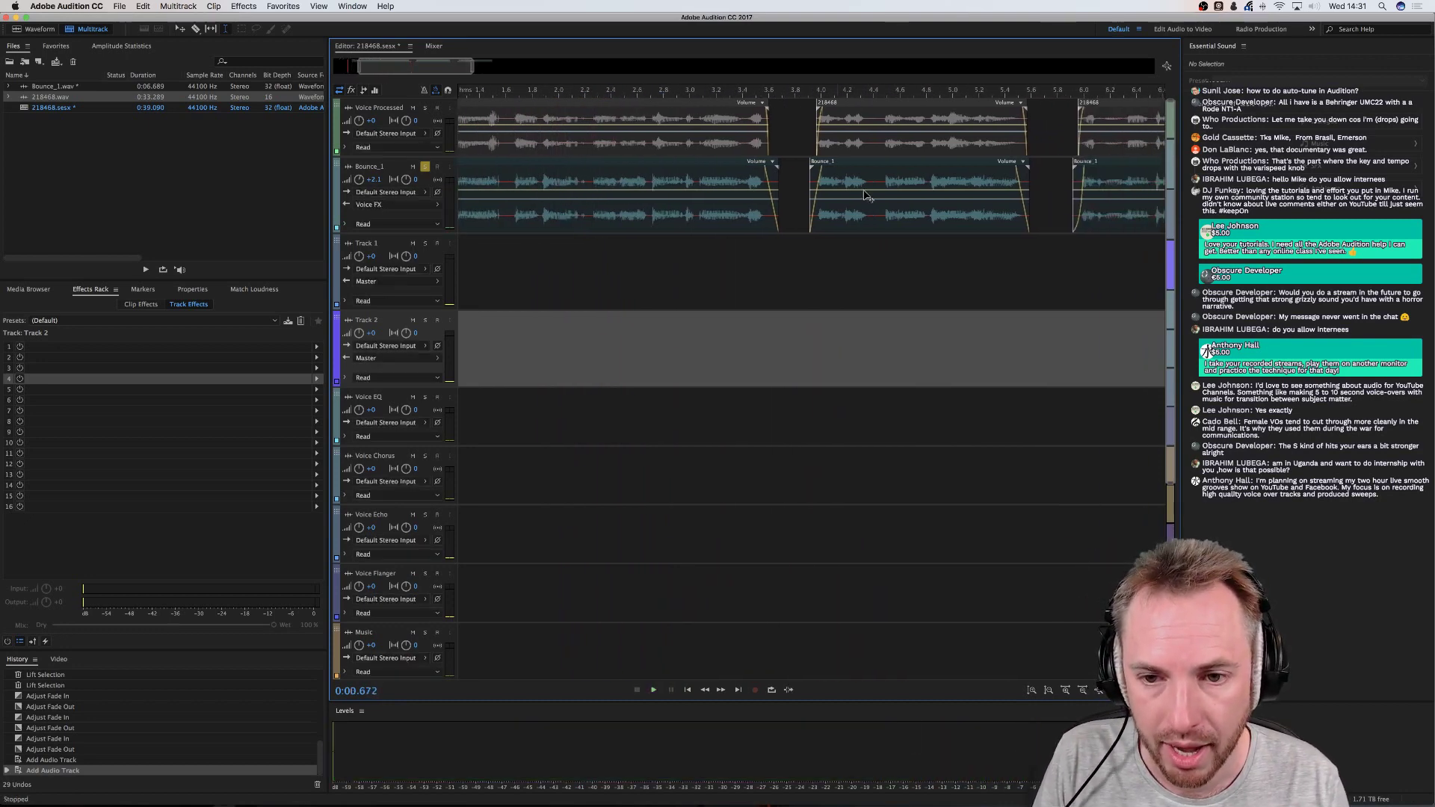
scroll(864, 196, right, 3)
click(755, 183)
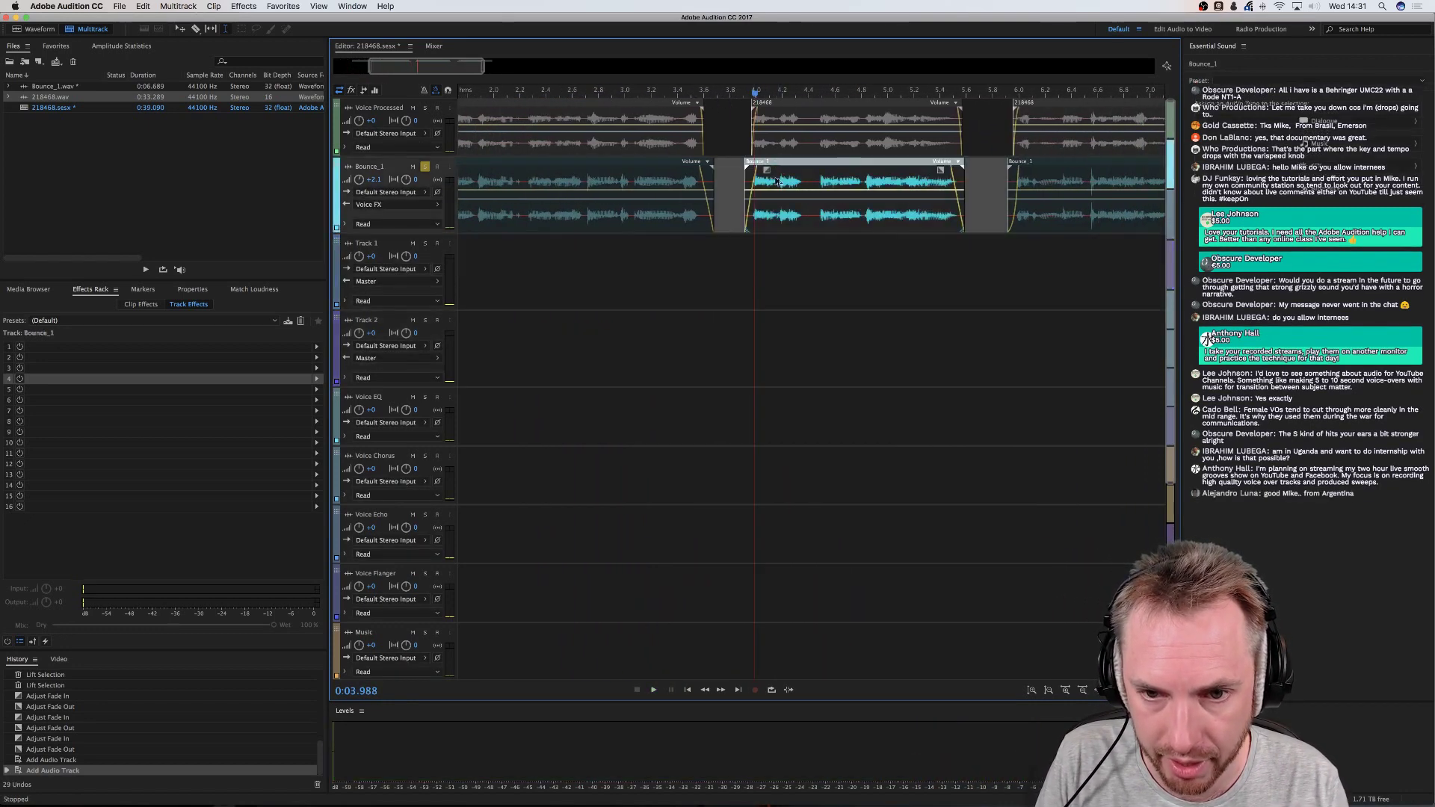
drag(779, 182, 791, 336)
click(783, 264)
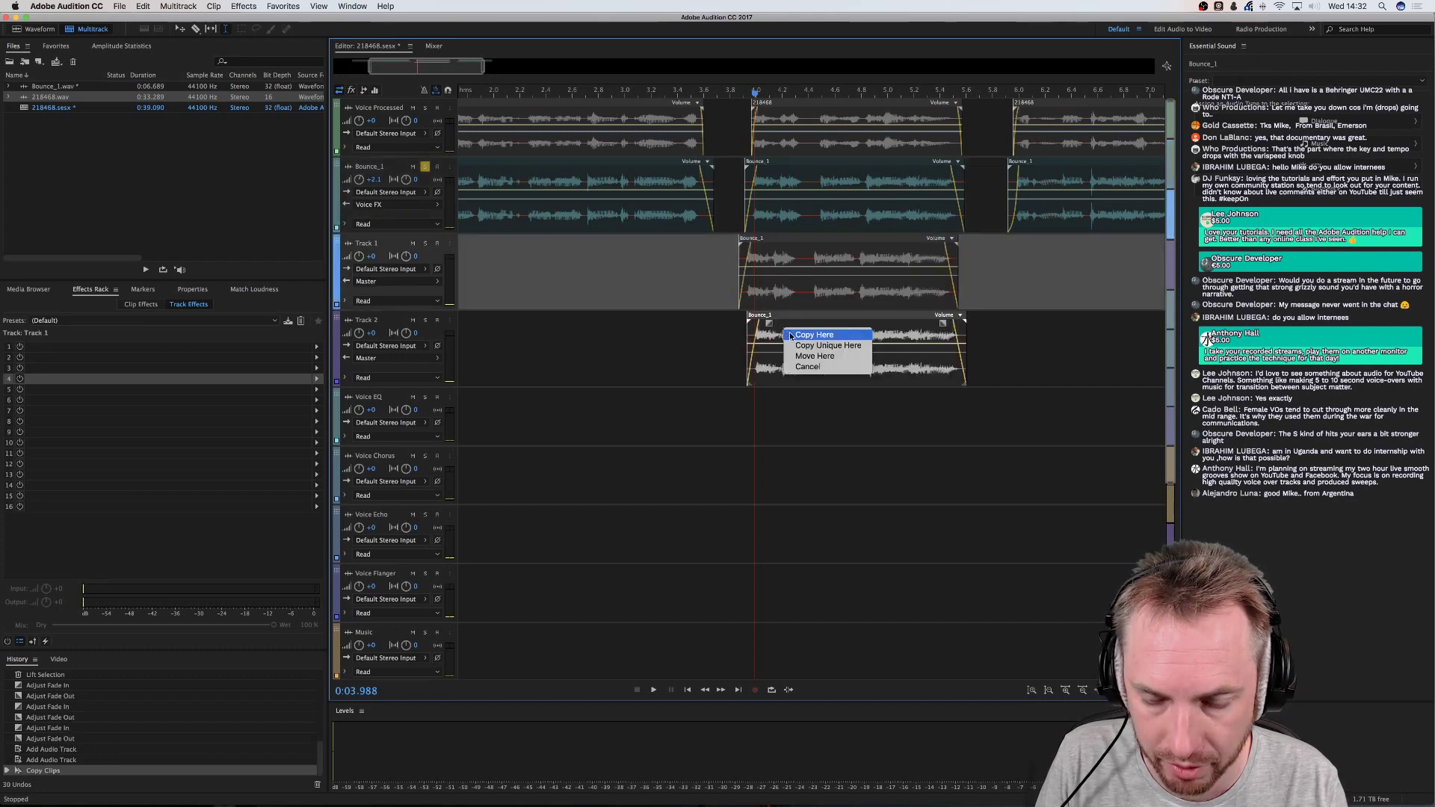
click(813, 335)
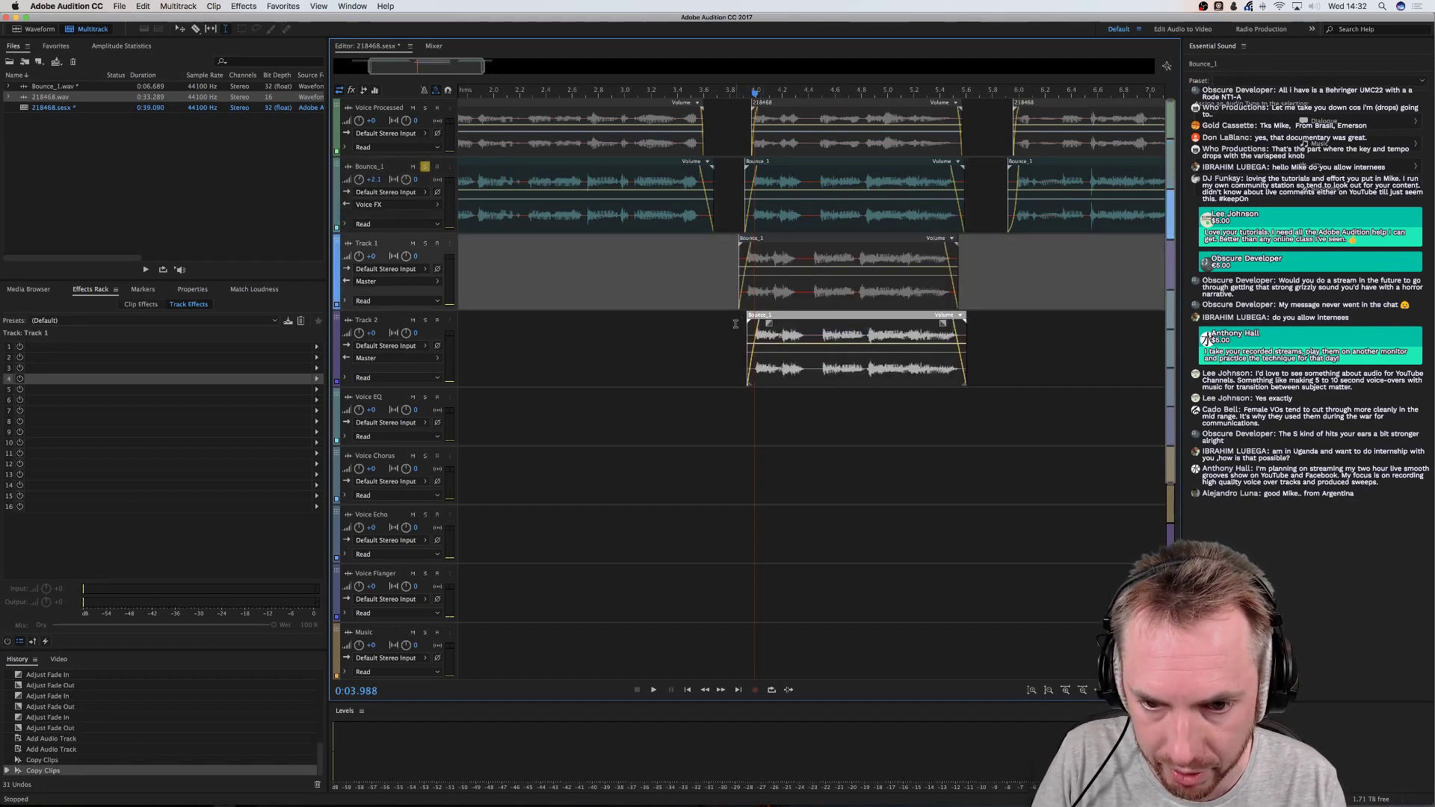
Select the time range around the middle phrase, play it, and nudge the Track 1 copy earlier and the Track 2 copy later
drag(735, 324, 997, 333)
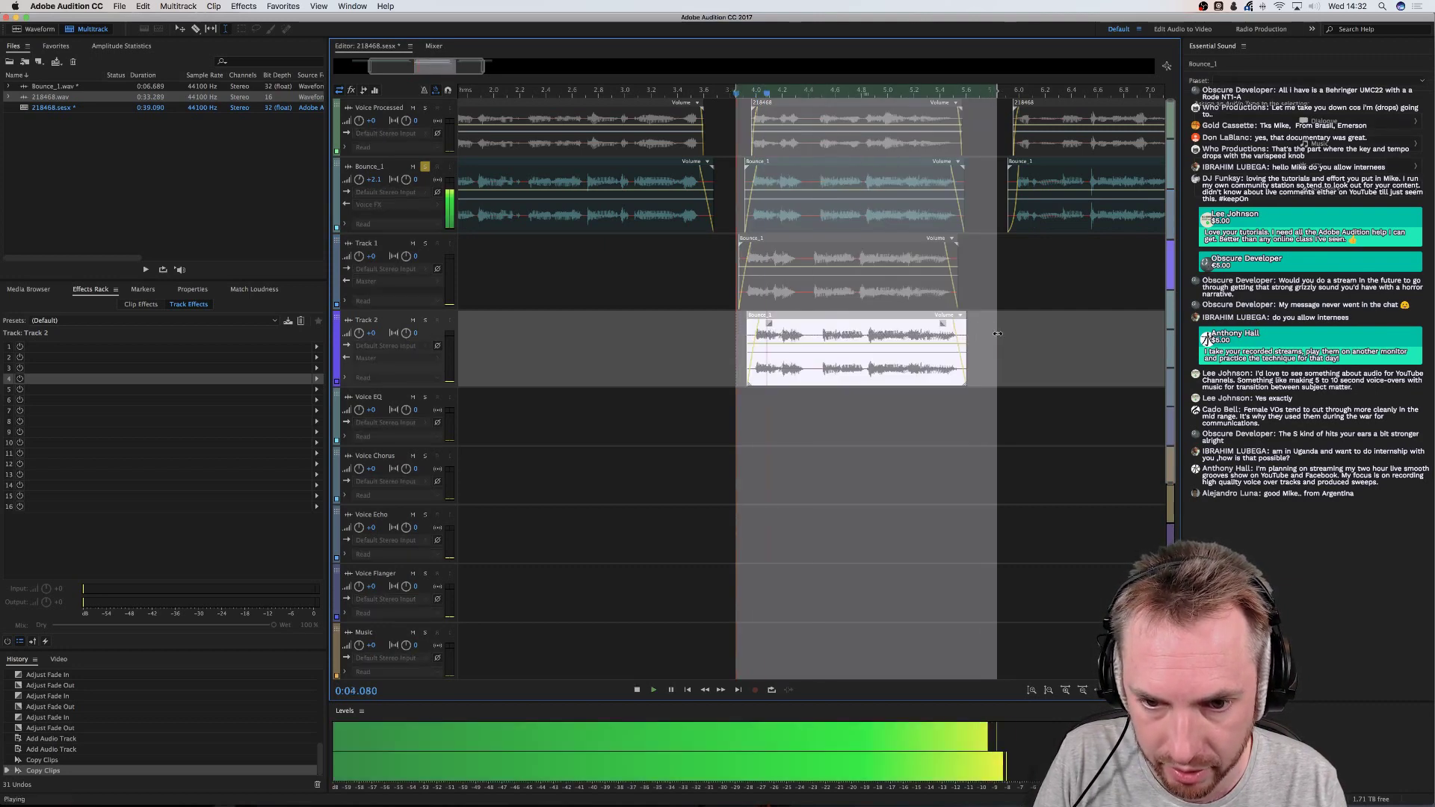
key(space)
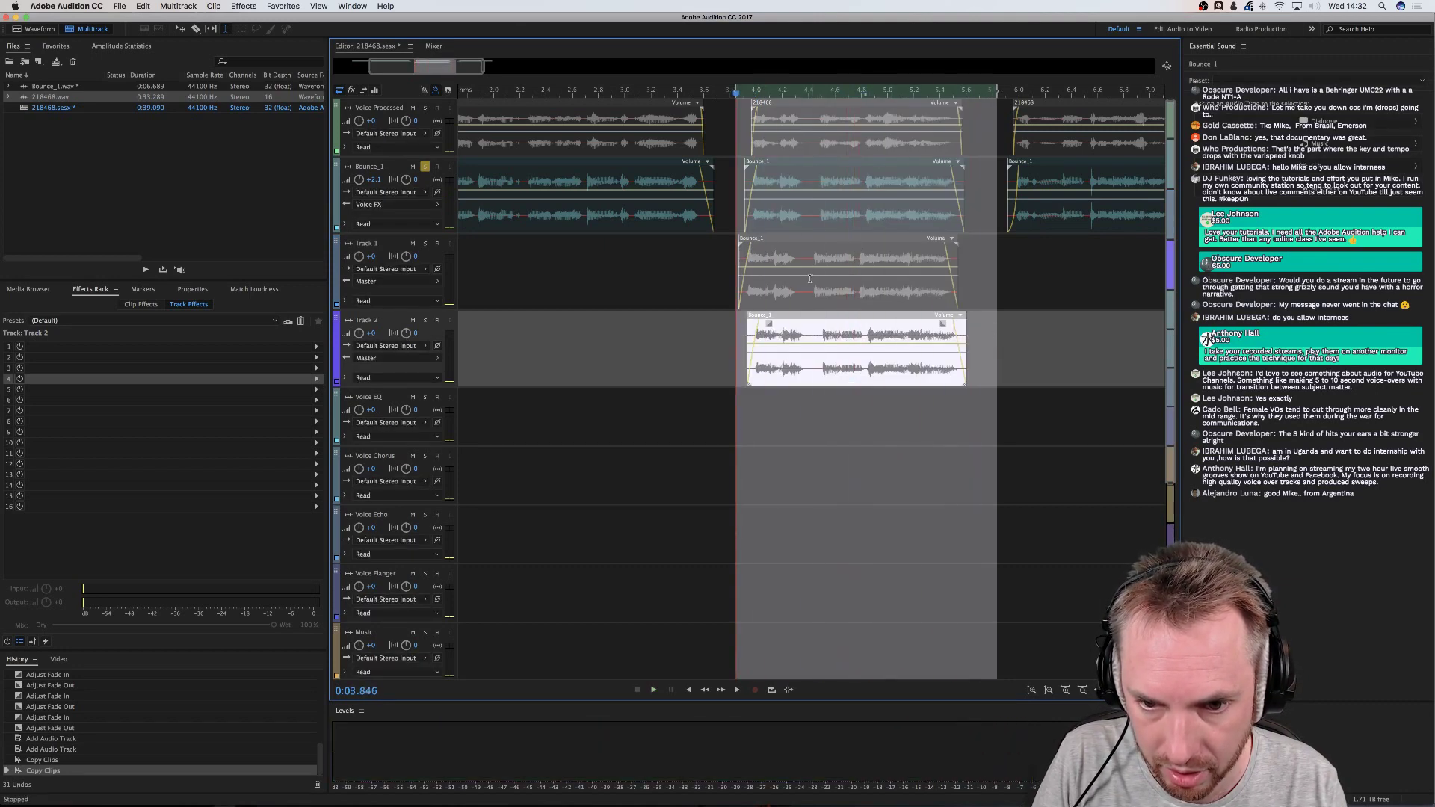
mouse_move(800, 340)
mouse_down()
mouse_move(801, 263)
mouse_move(803, 340)
mouse_up()
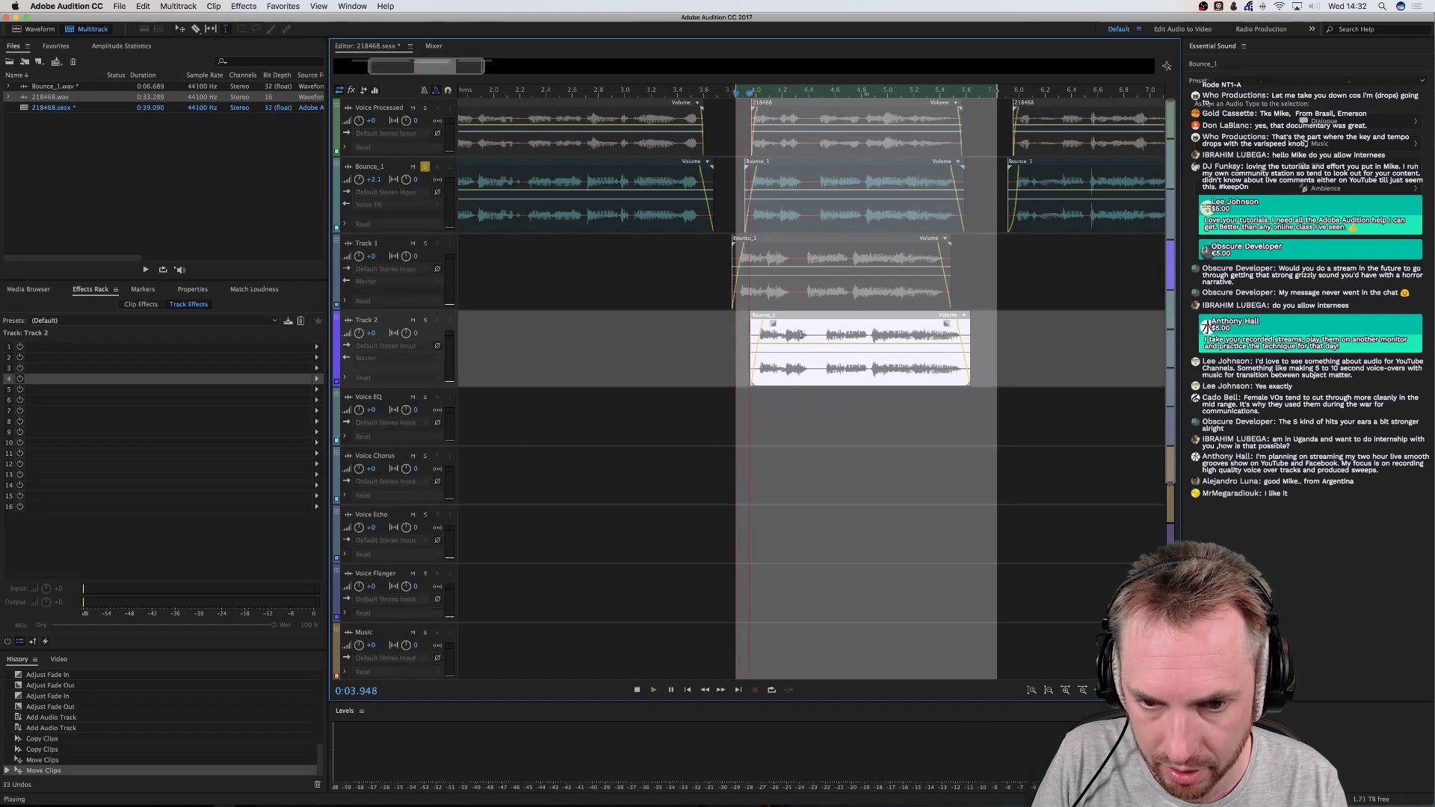
key(space)
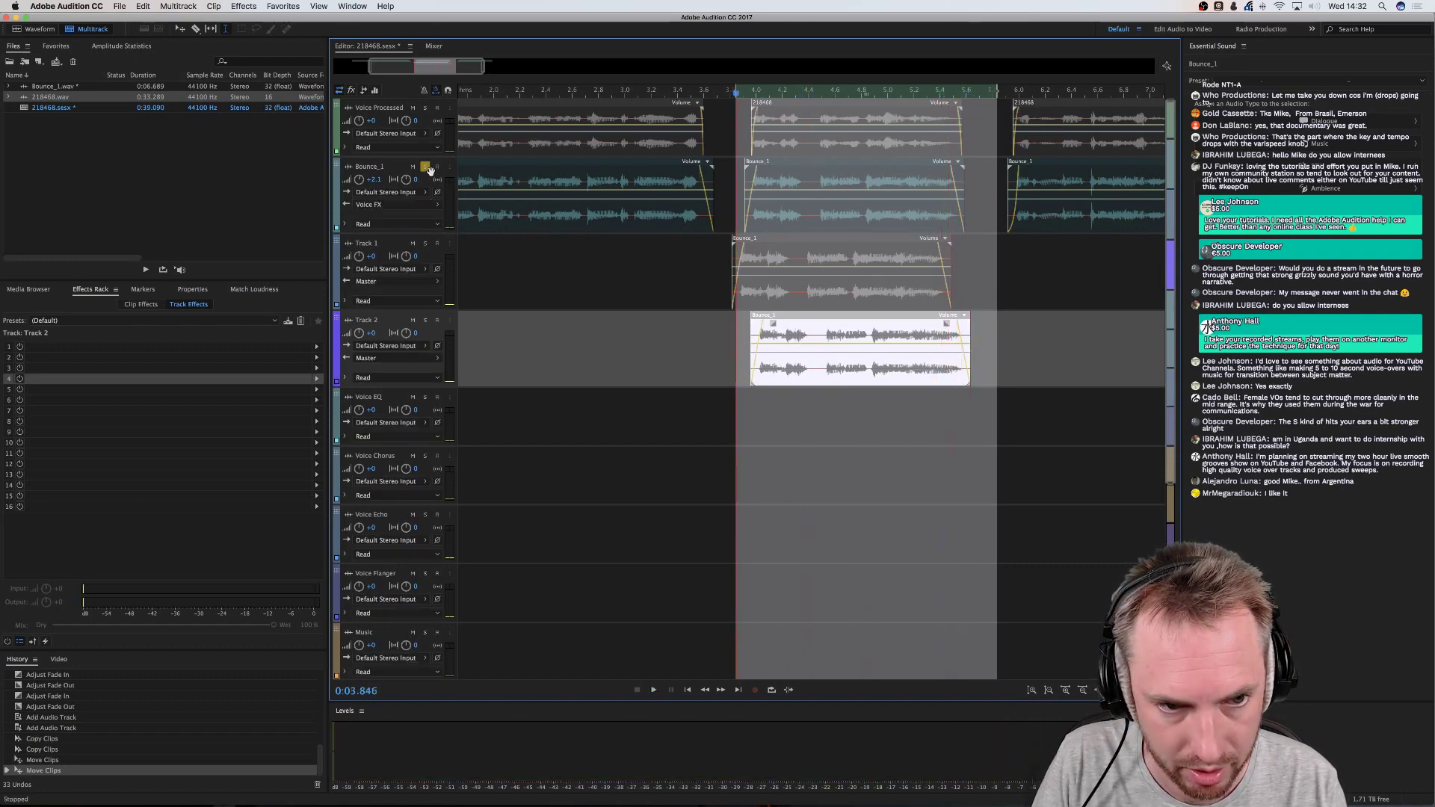
Unsolo Bounce_1 and tighten the copies' offsets, starting Track 1 just before and Track 2 just after the original phrase
click(424, 166)
key(space)
key(space)
mouse_move(792, 340)
mouse_down()
mouse_move(795, 294)
mouse_move(796, 342)
mouse_up()
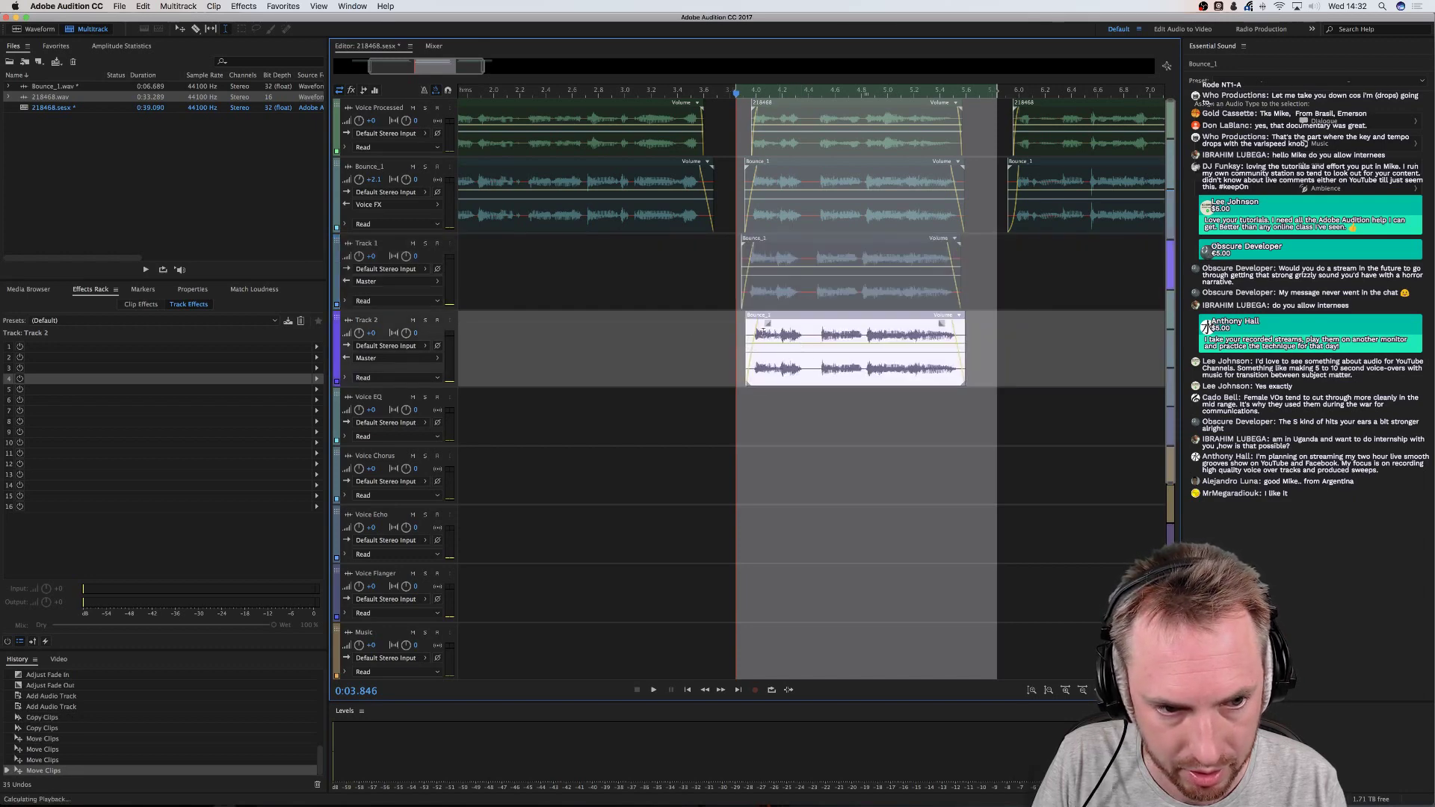
key(space)
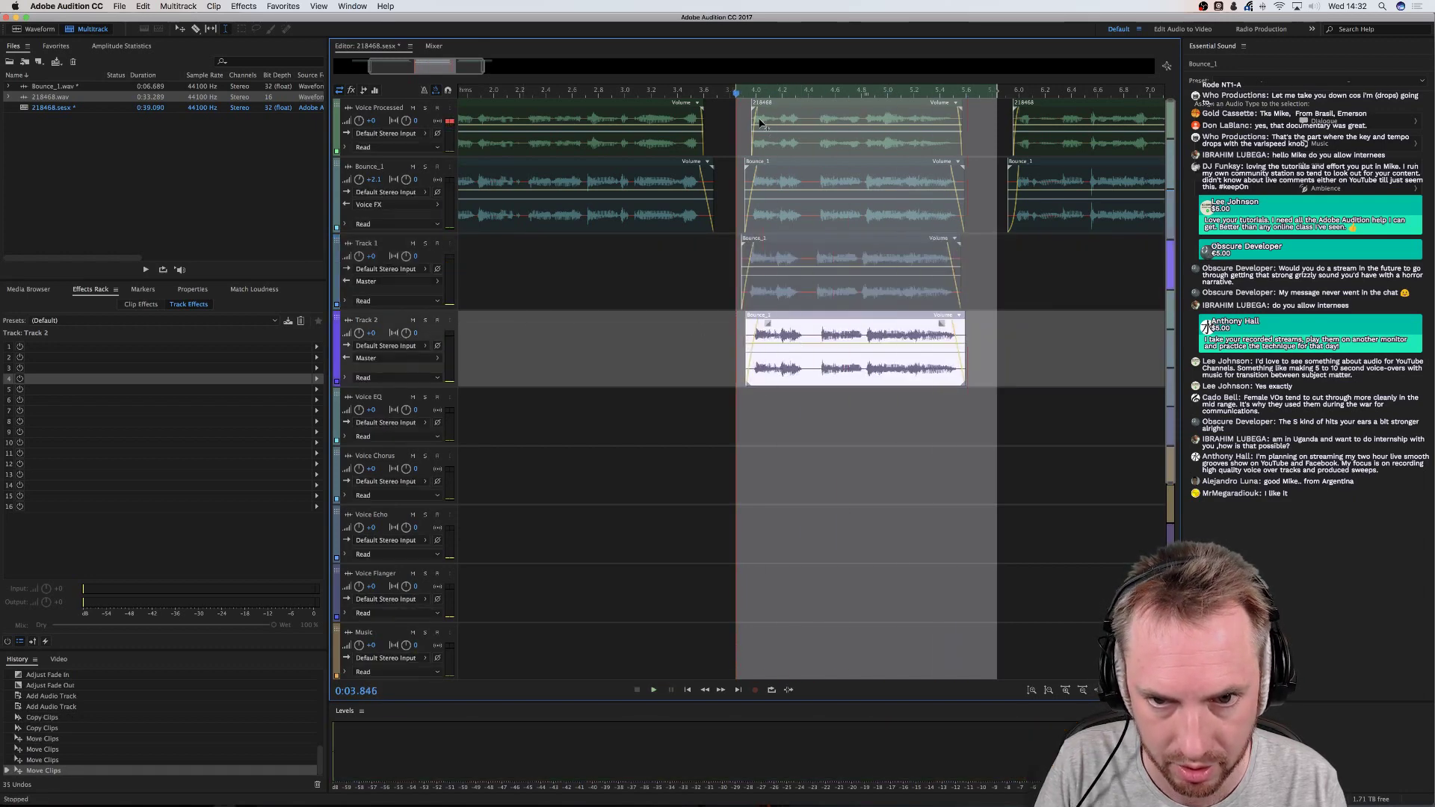
key(space)
scroll(748, 332, up, 3)
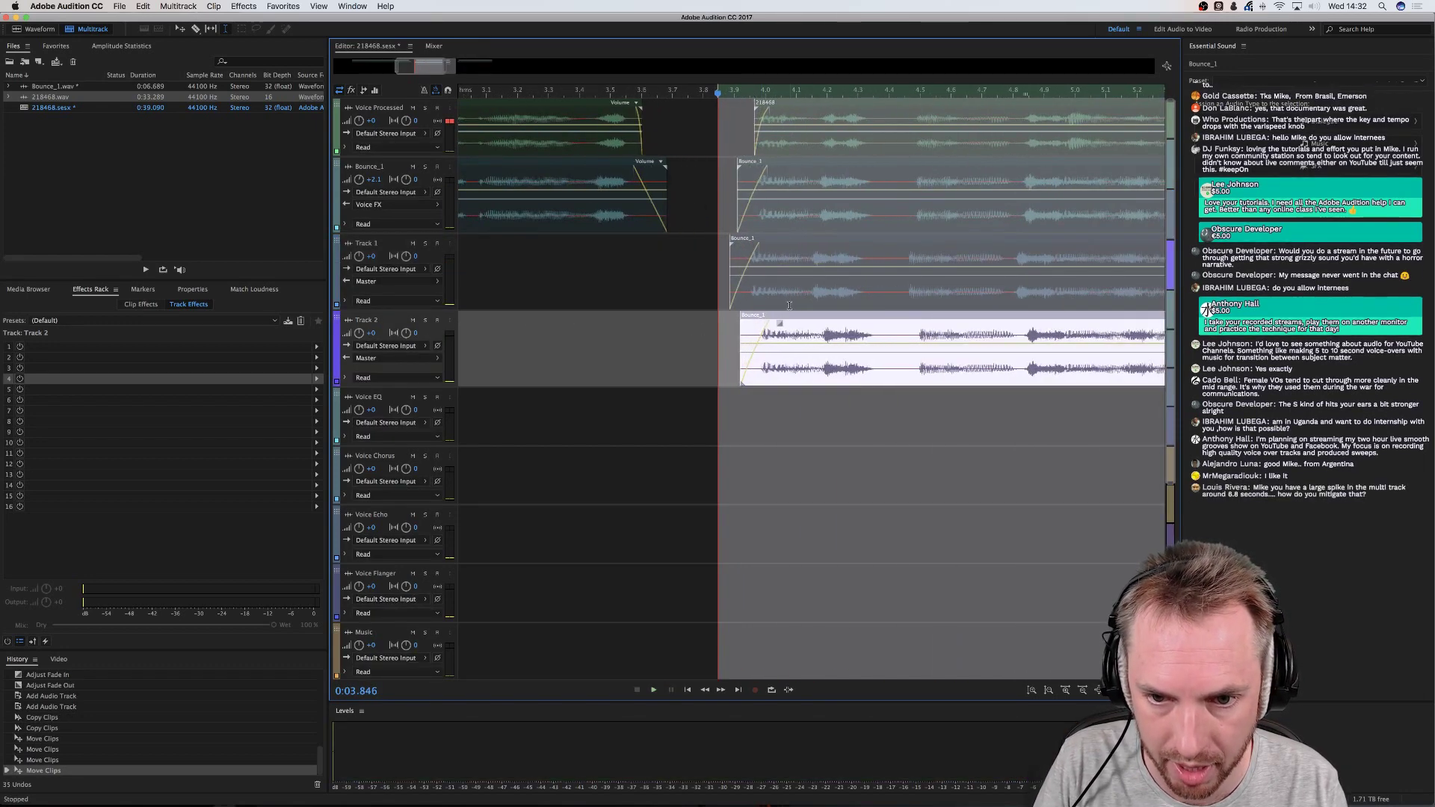
drag(788, 305, 784, 304)
Route the outputs of Track 1 and Track 2 to the Voice FX bus and play the layered phrase from 0:03.810
click(498, 275)
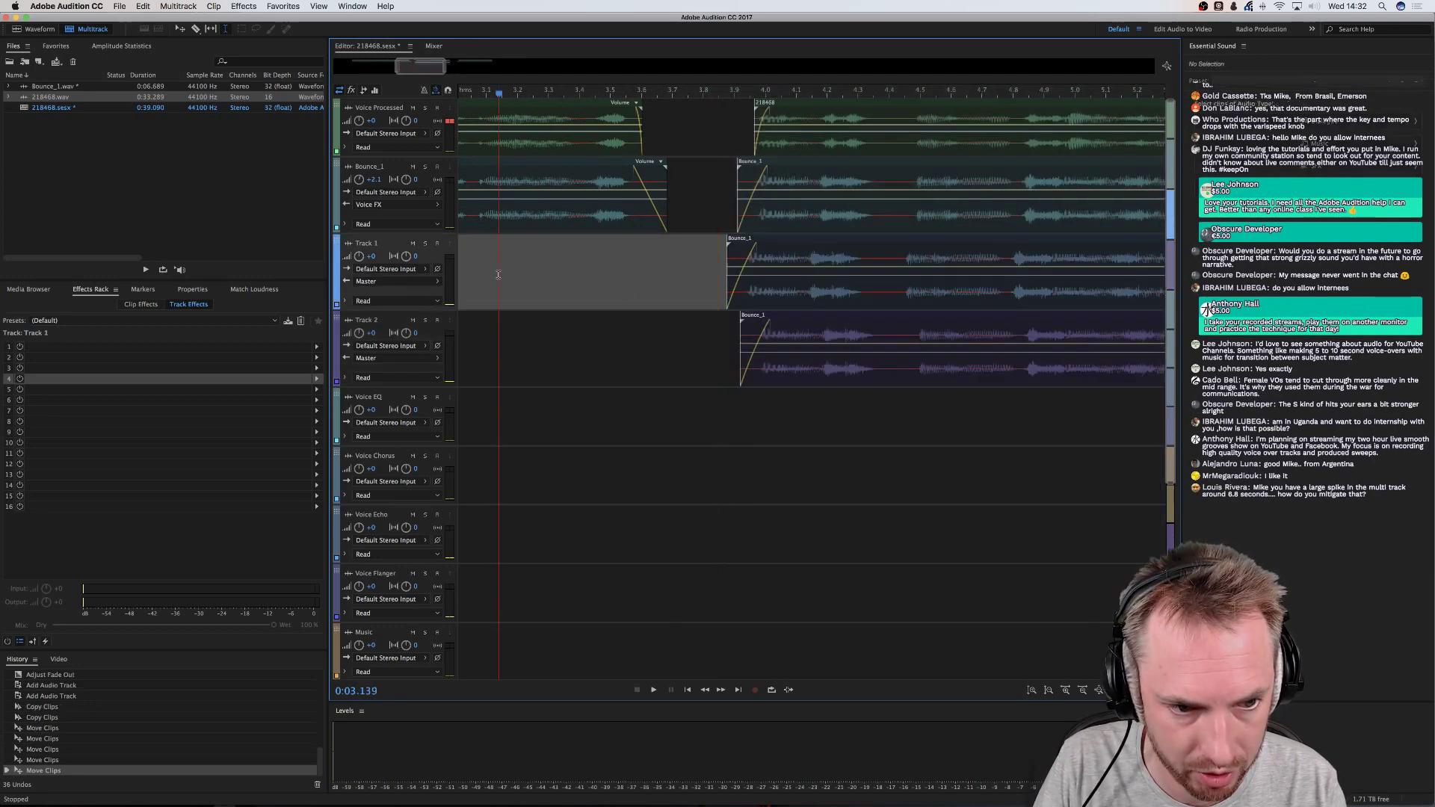
click(404, 281)
mouse_move(486, 320)
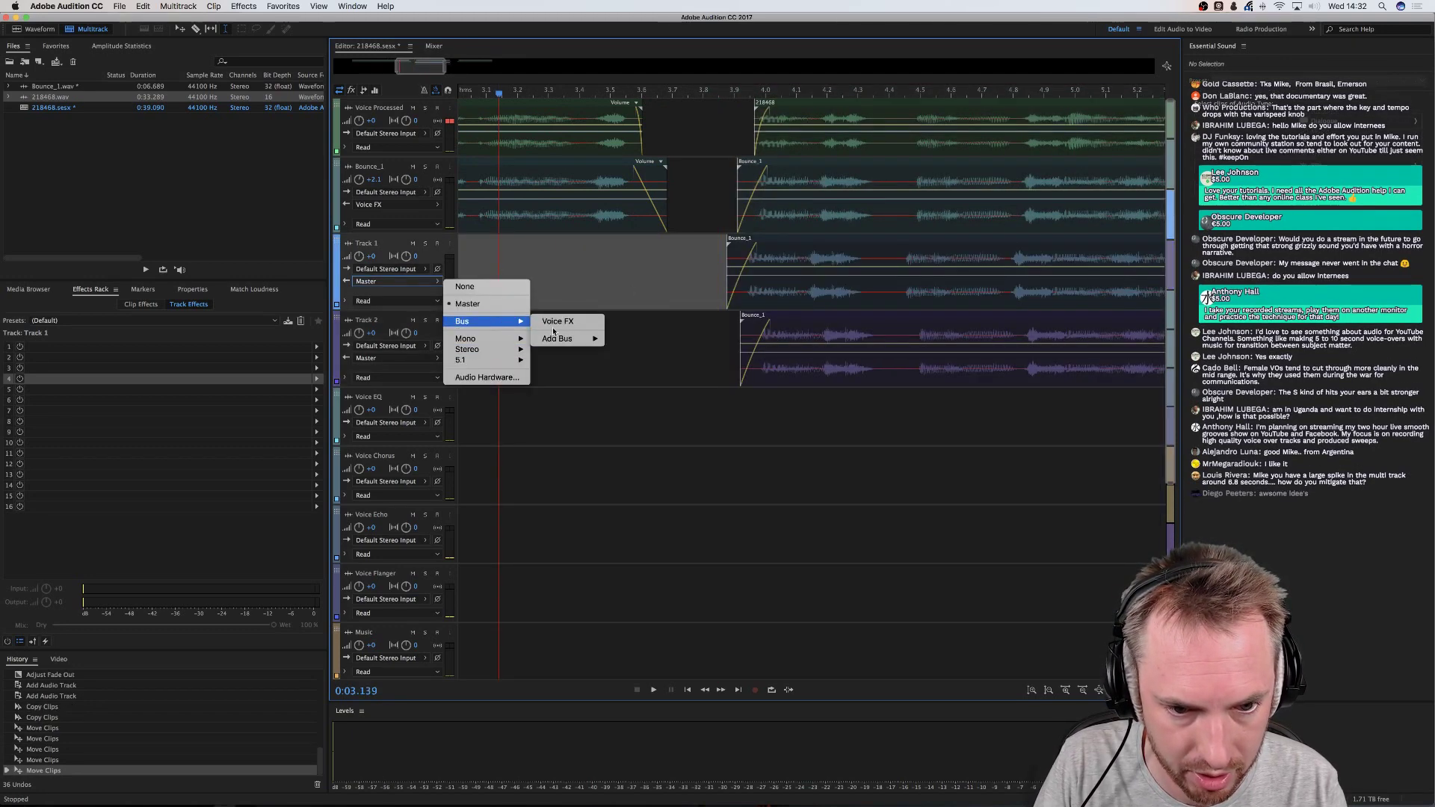
click(557, 323)
click(411, 359)
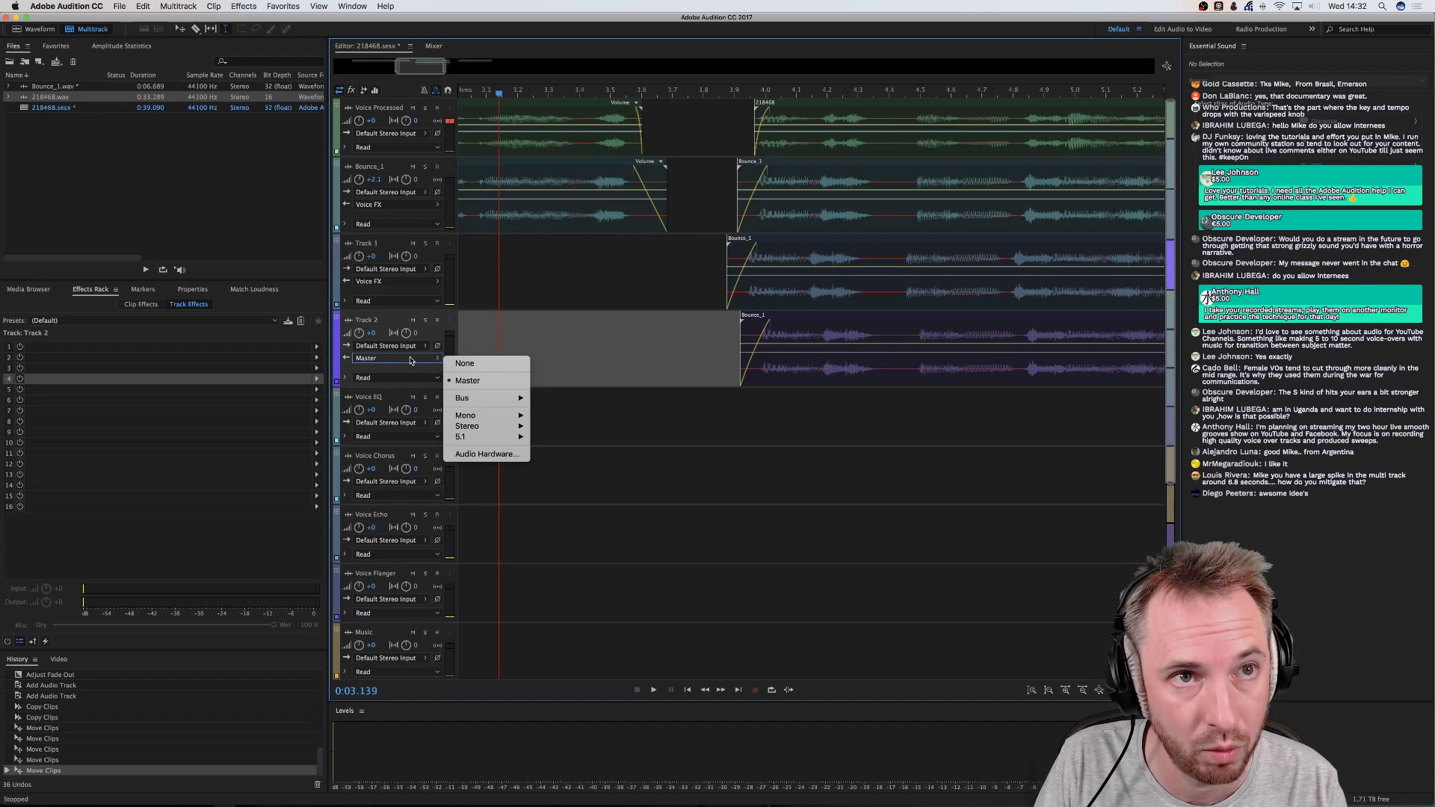
mouse_move(486, 397)
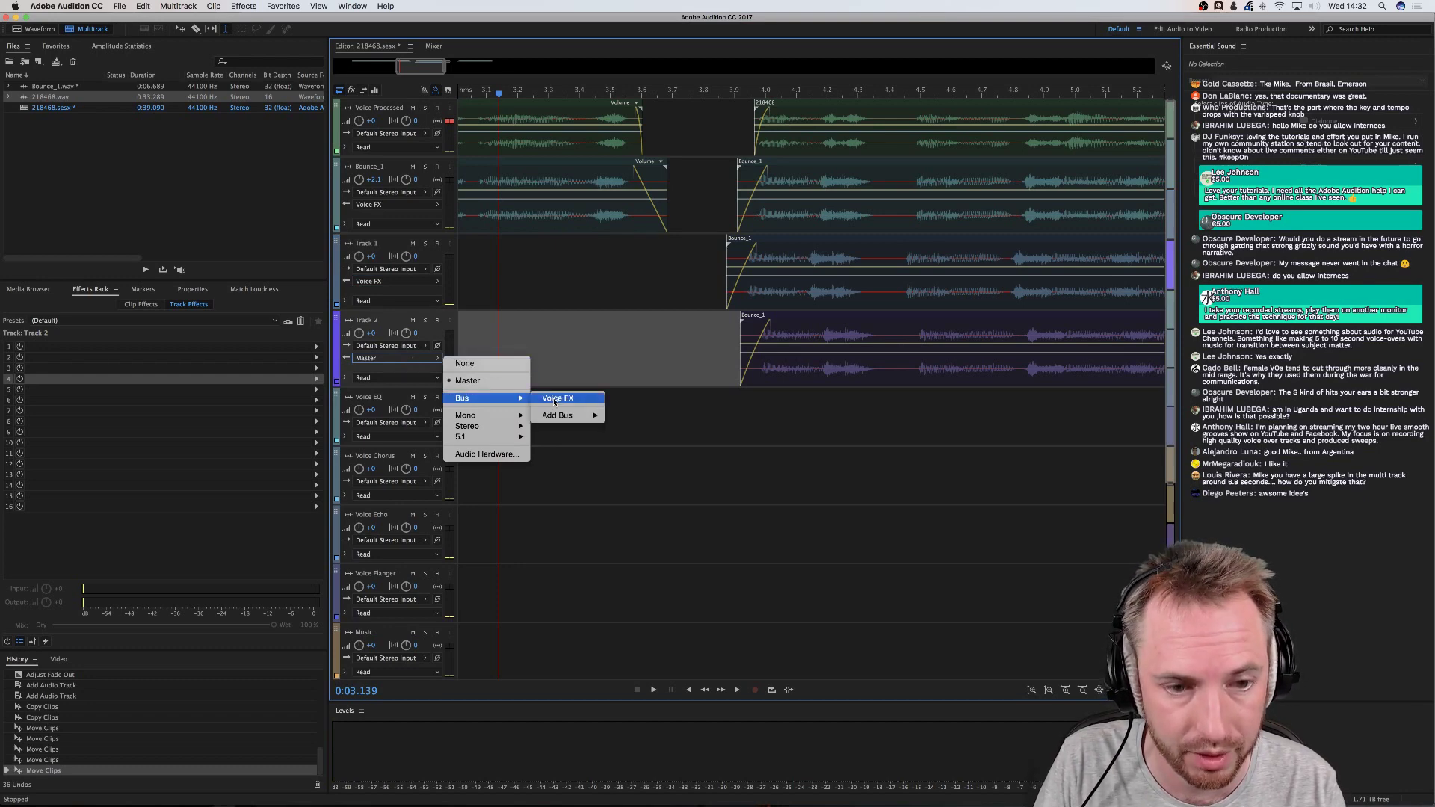
click(556, 398)
click(706, 307)
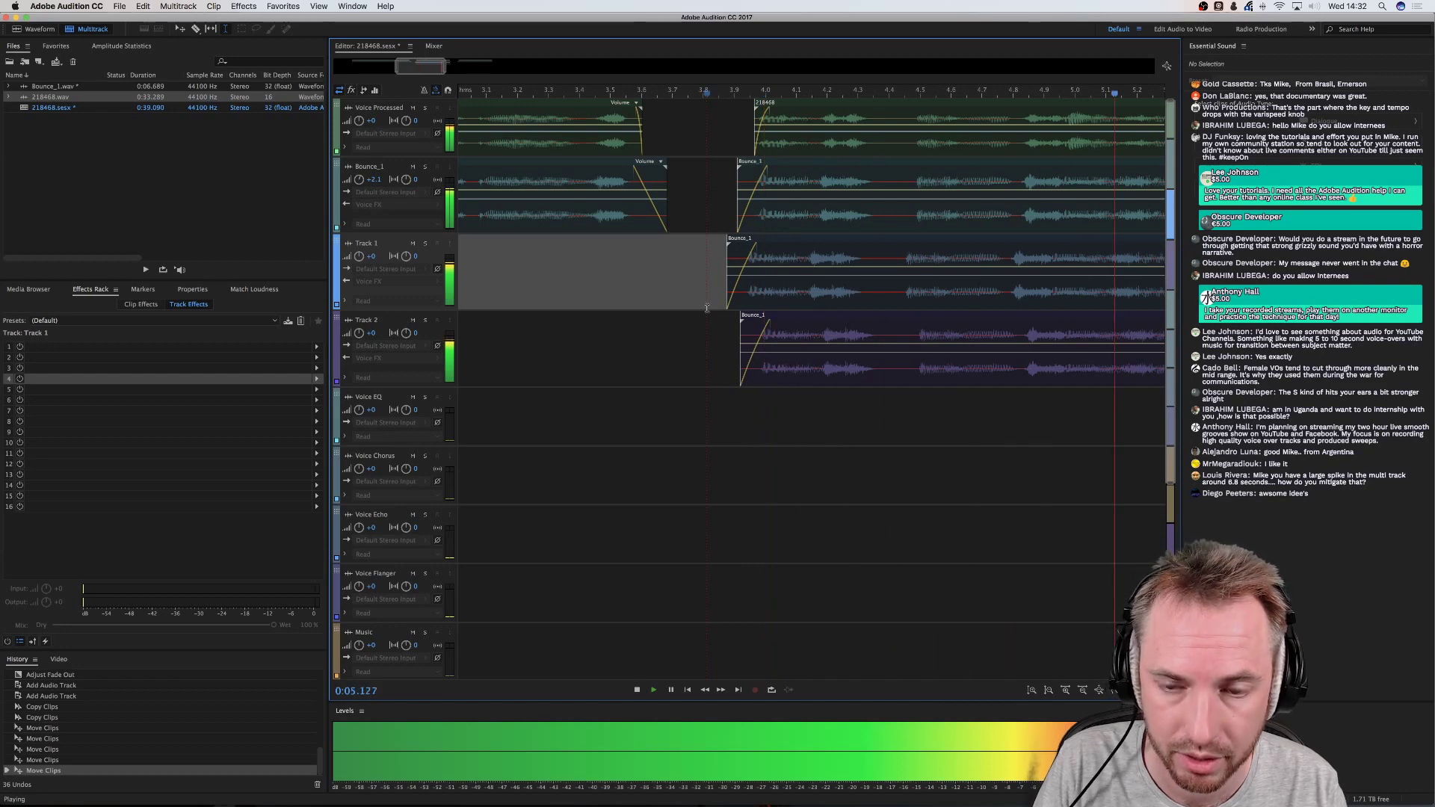
key(space)
Play the third phrase from the spike at 0:06.548
scroll(726, 88, down, 5)
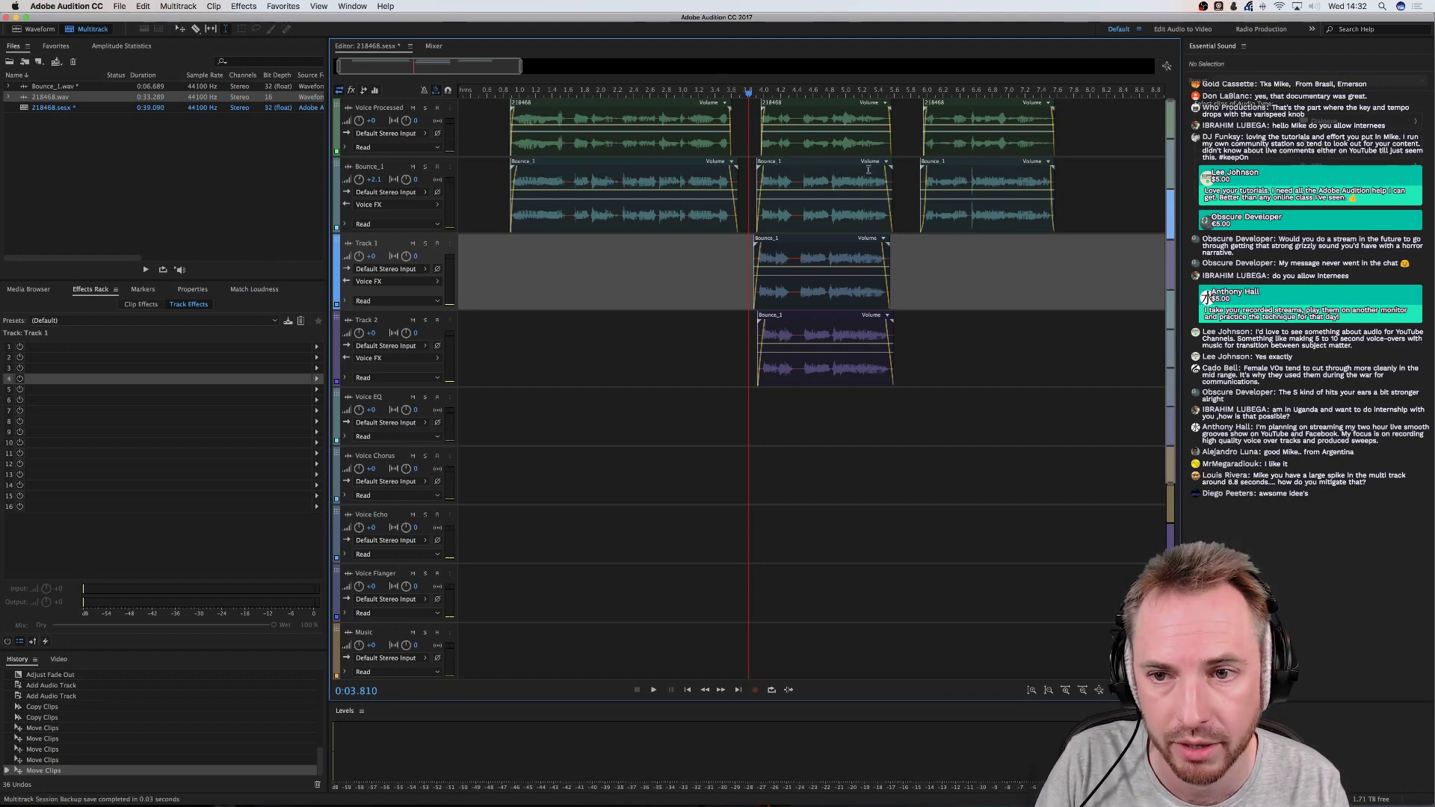
click(990, 97)
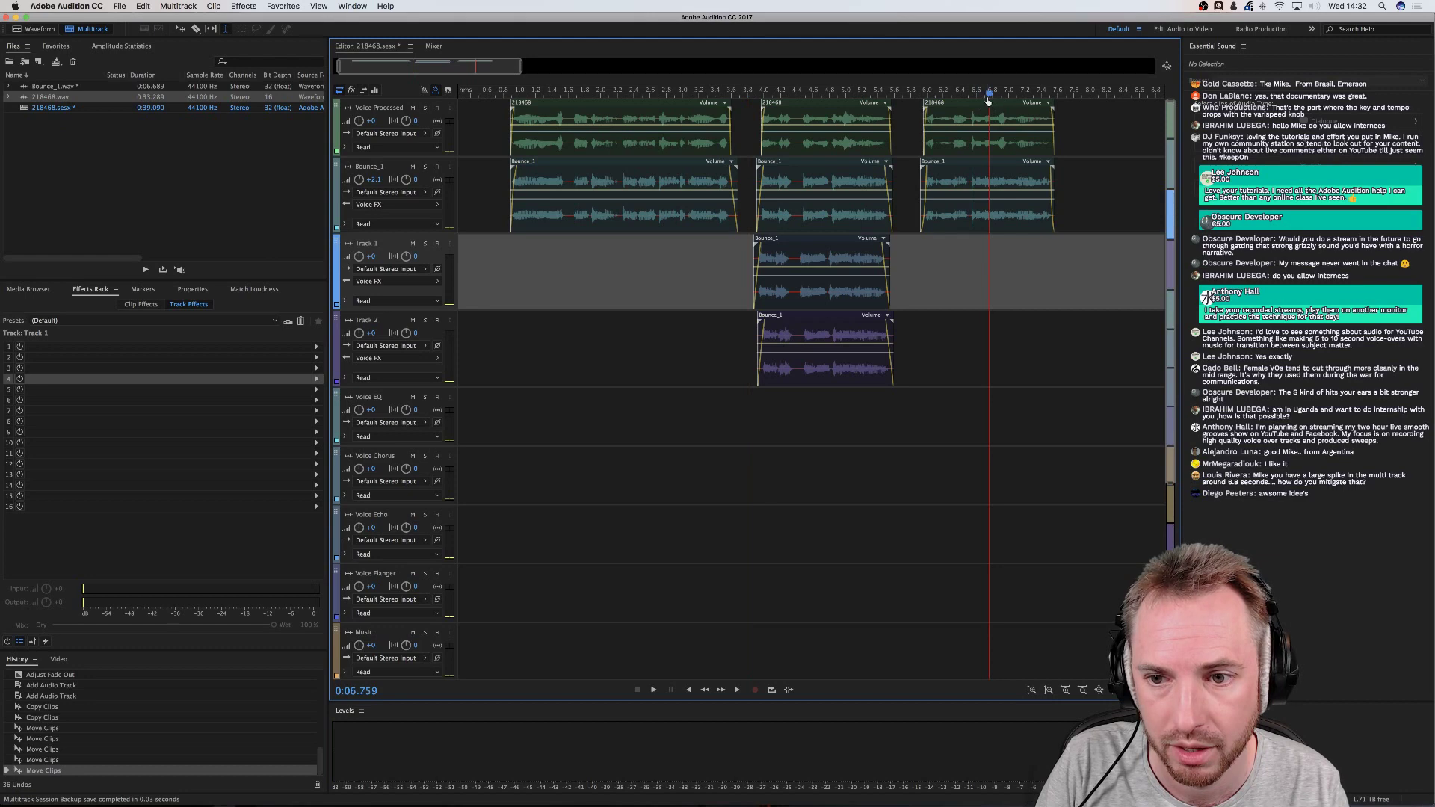
click(973, 97)
key(space)
key(space)
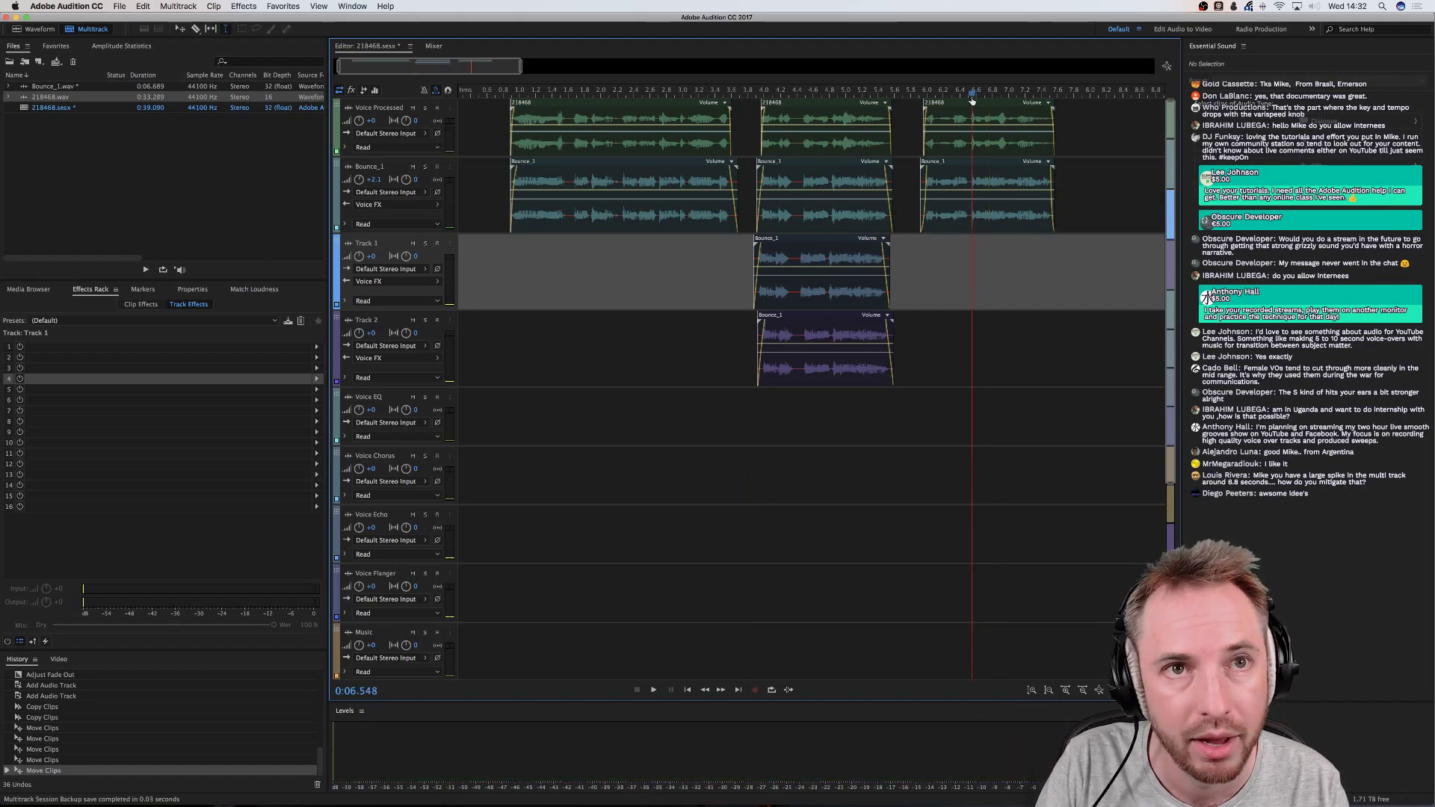
Open the third Bounce_1 clip in the waveform editor and examine the tall spike near 0:06.6
scroll(972, 97, up, 5)
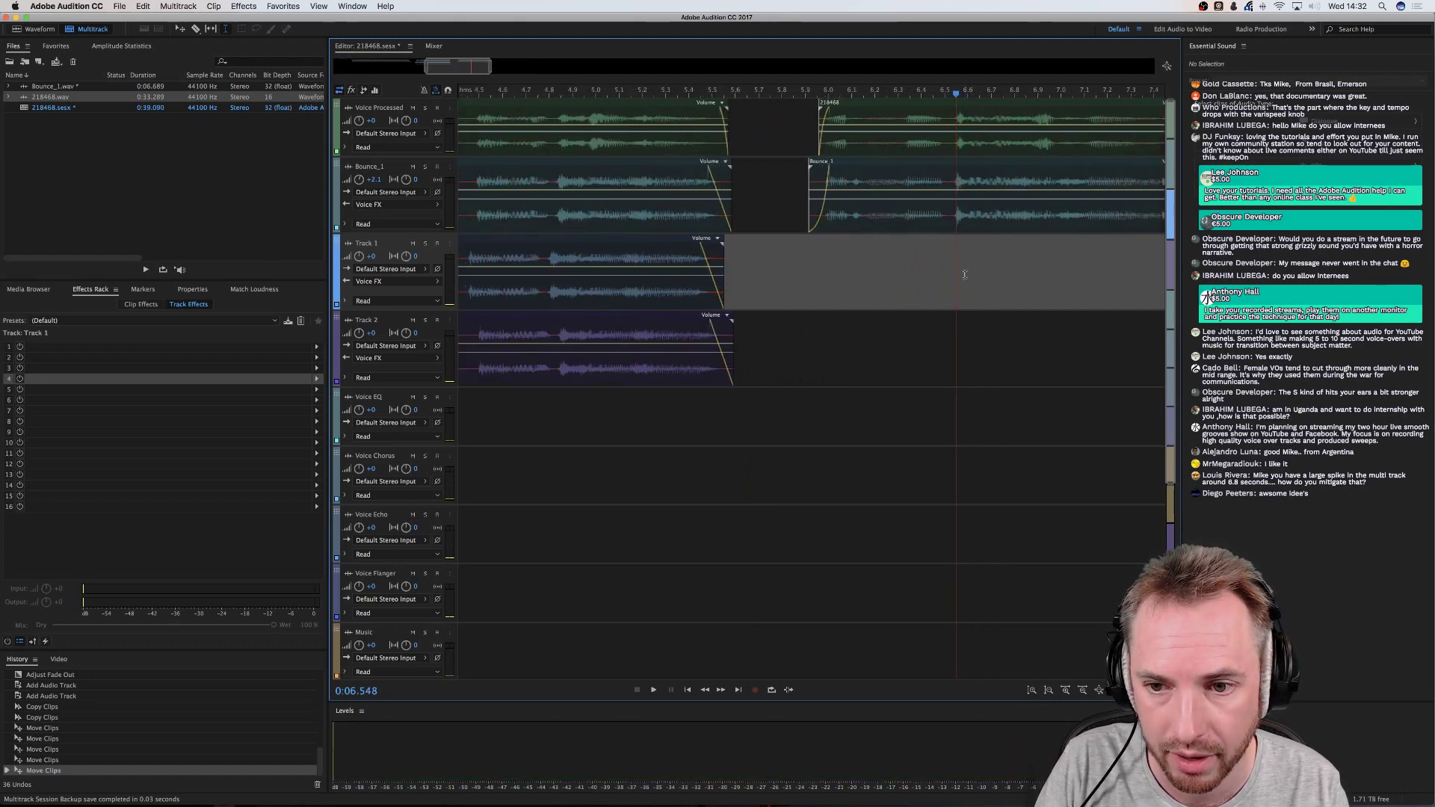
click(957, 209)
scroll(975, 95, up, 6)
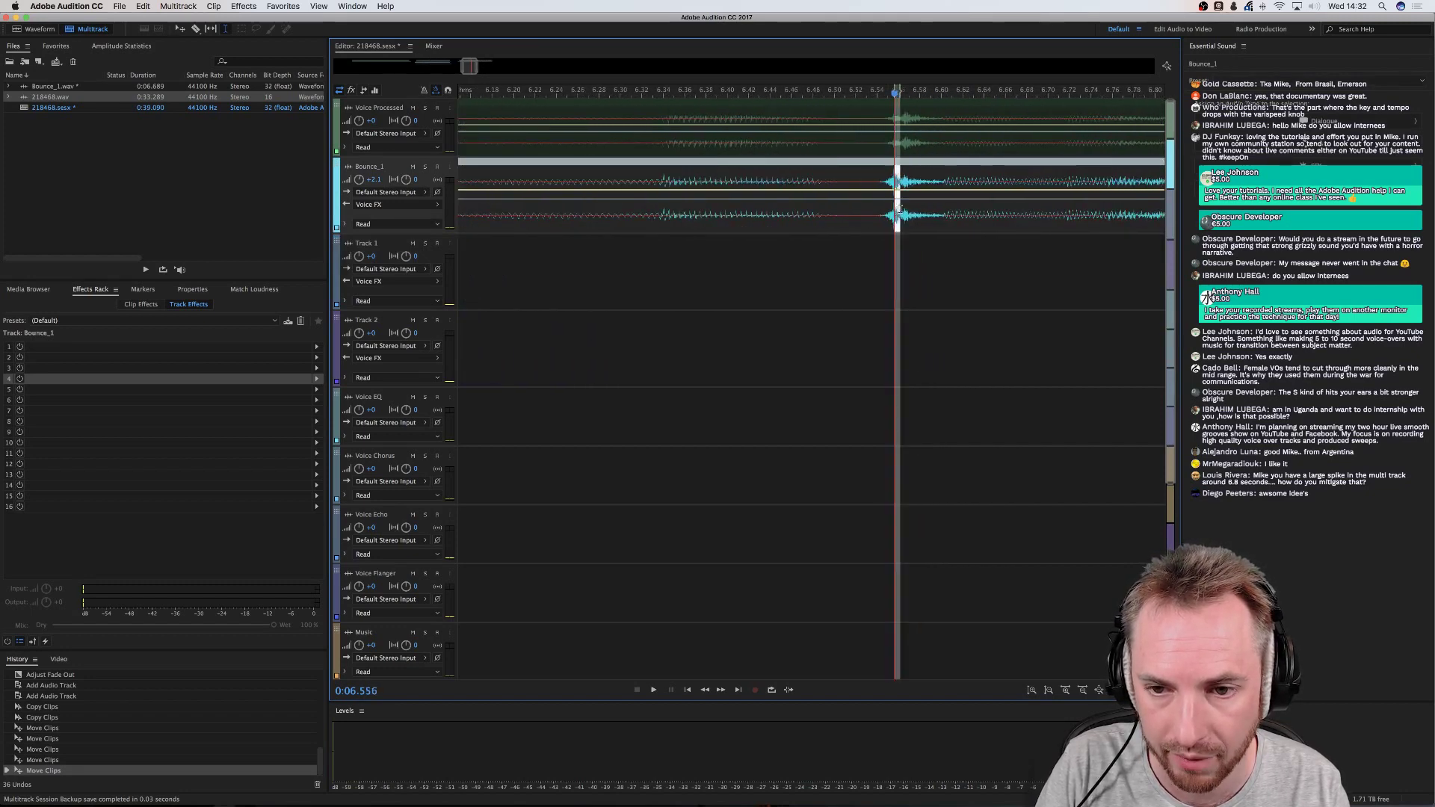
click(894, 212)
double_click(894, 213)
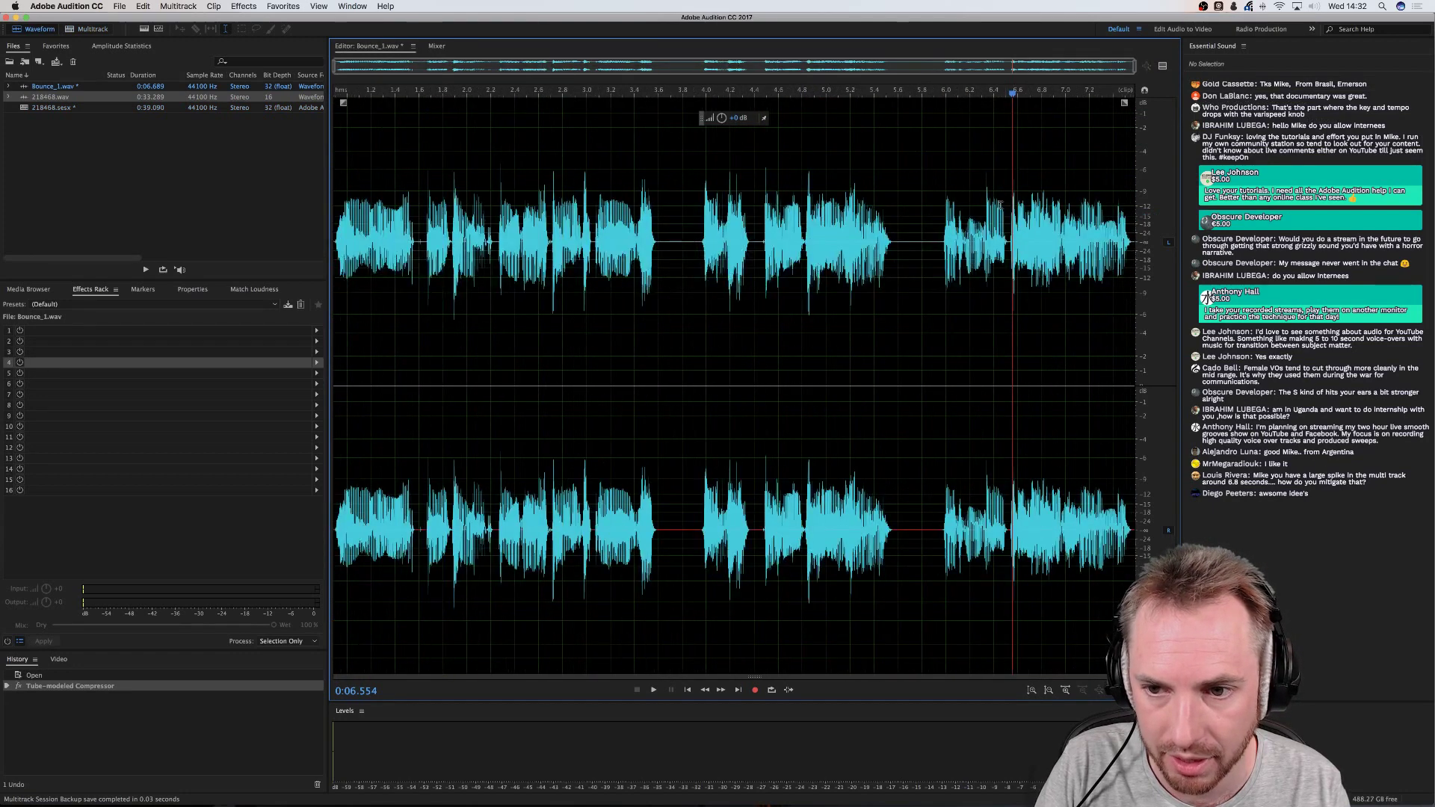
click(588, 299)
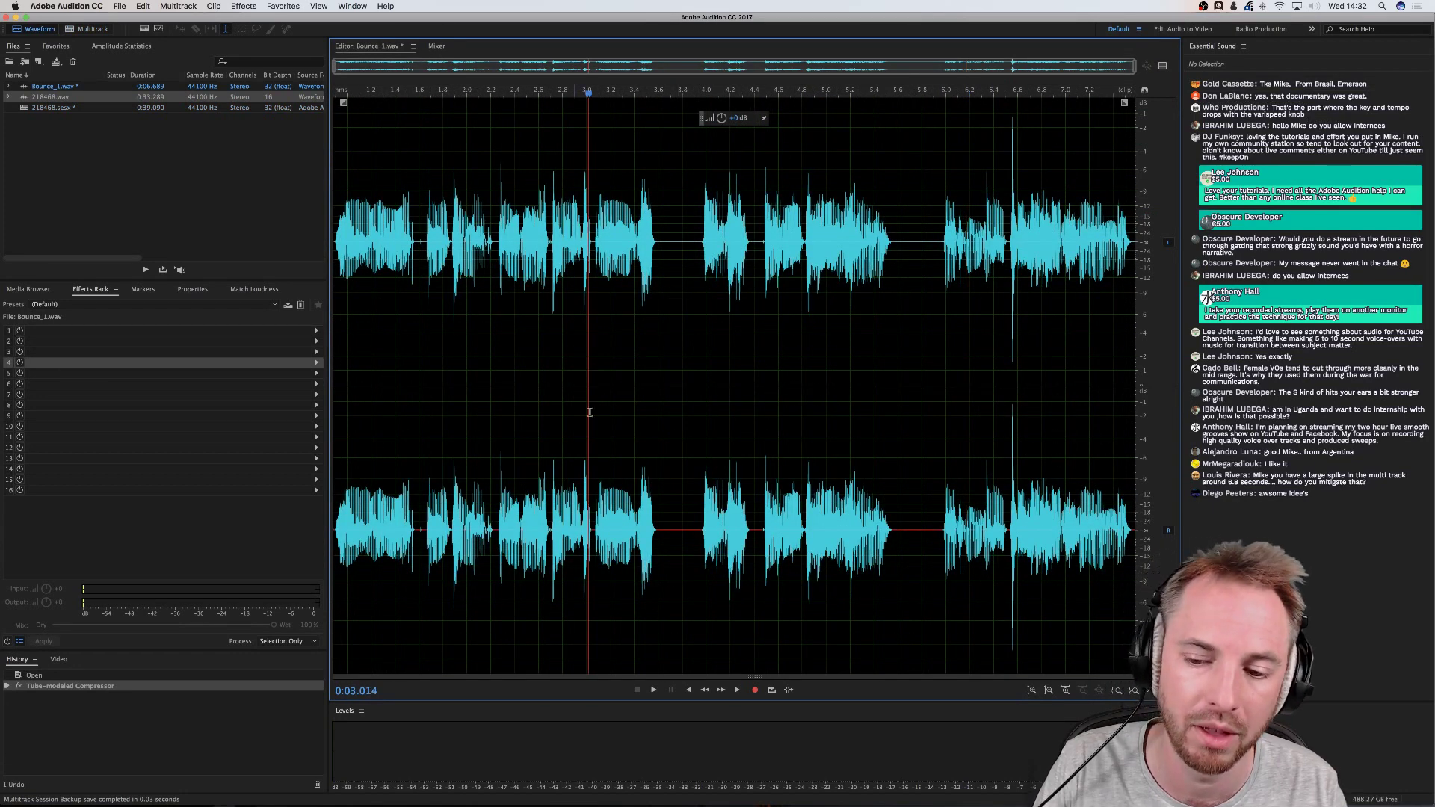
click(1013, 645)
click(1021, 659)
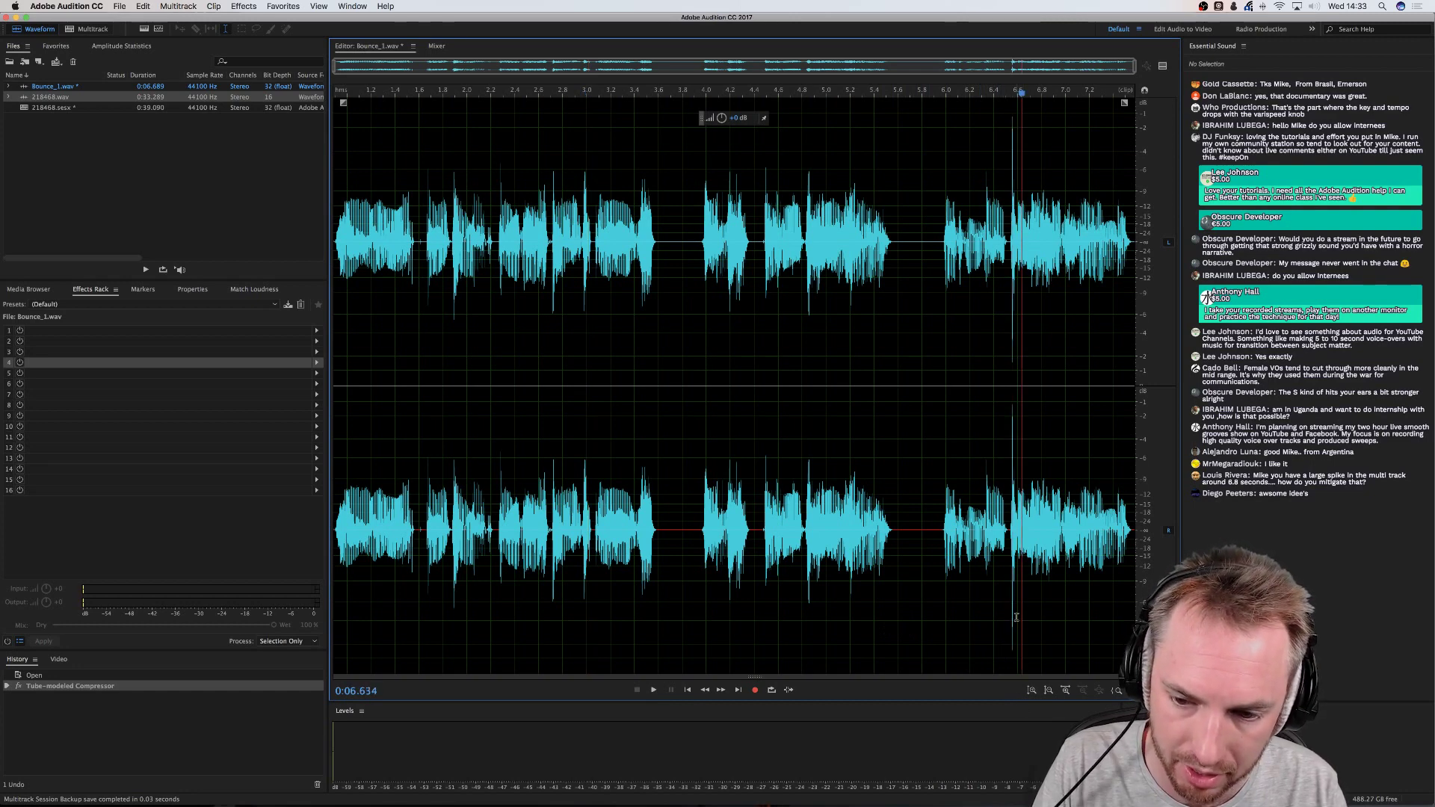
Isolate the tall spike at 0:06.556 in Bounce_1.wav and lower the gain of just that wave cycle
scroll(1018, 92, up, 10)
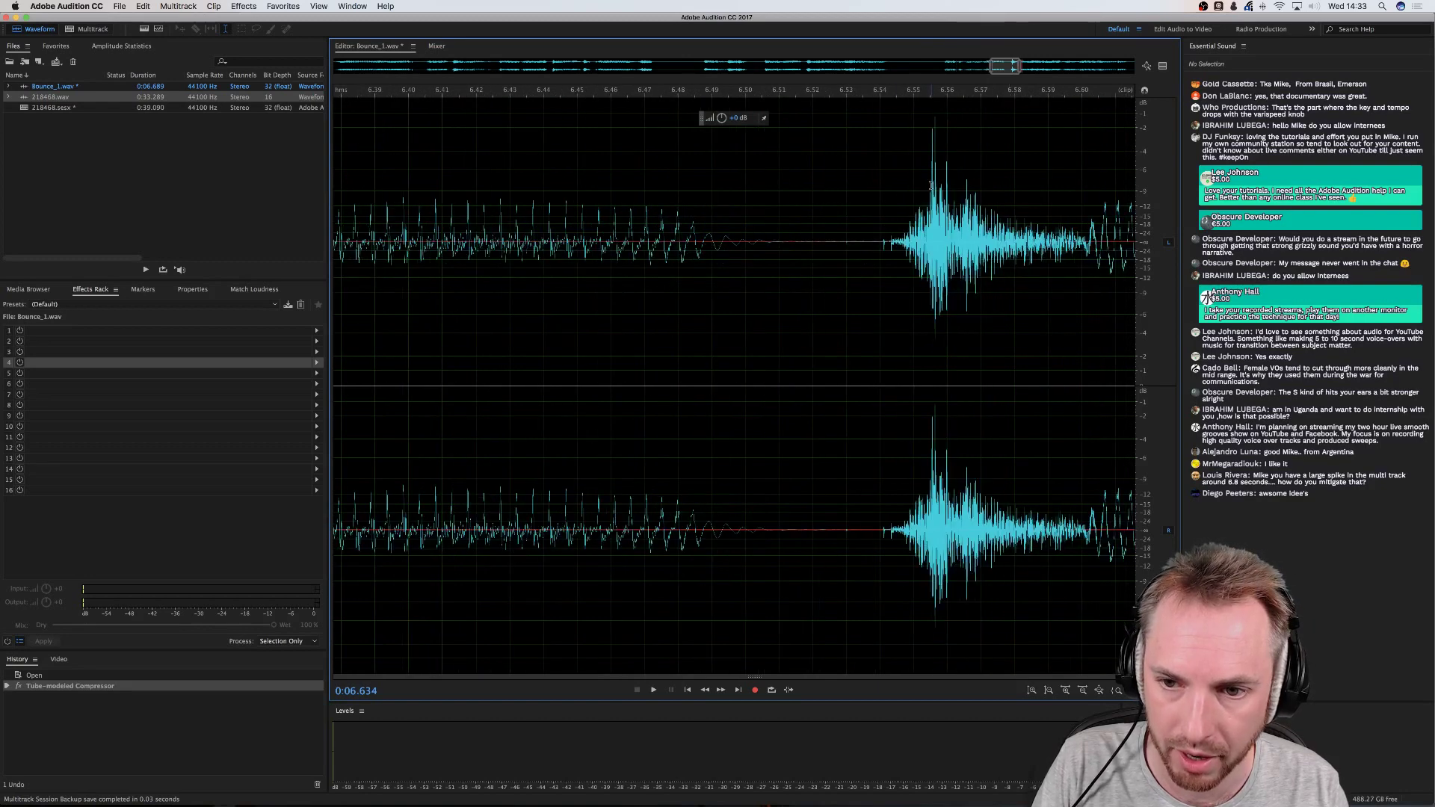
scroll(935, 91, up, 8)
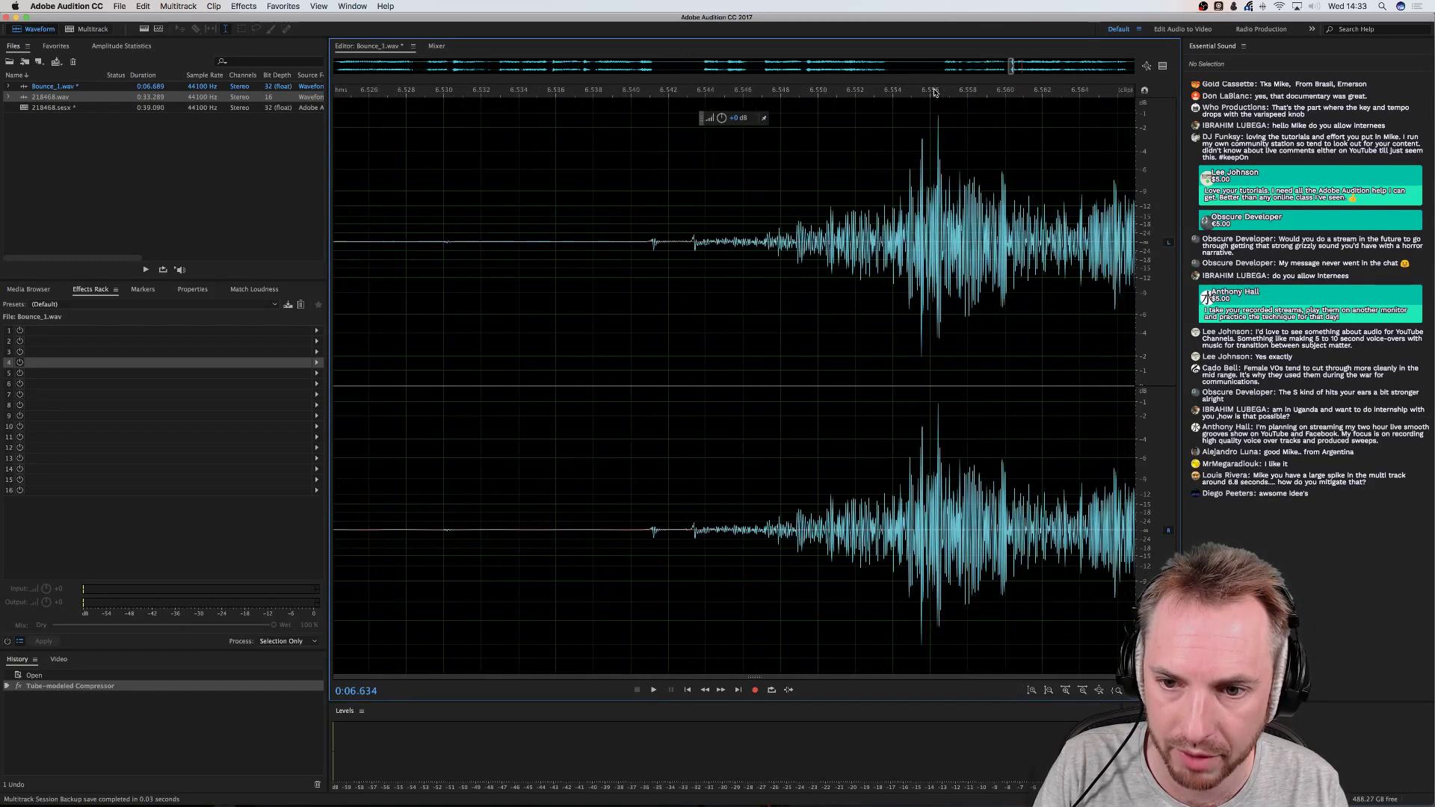
click(949, 178)
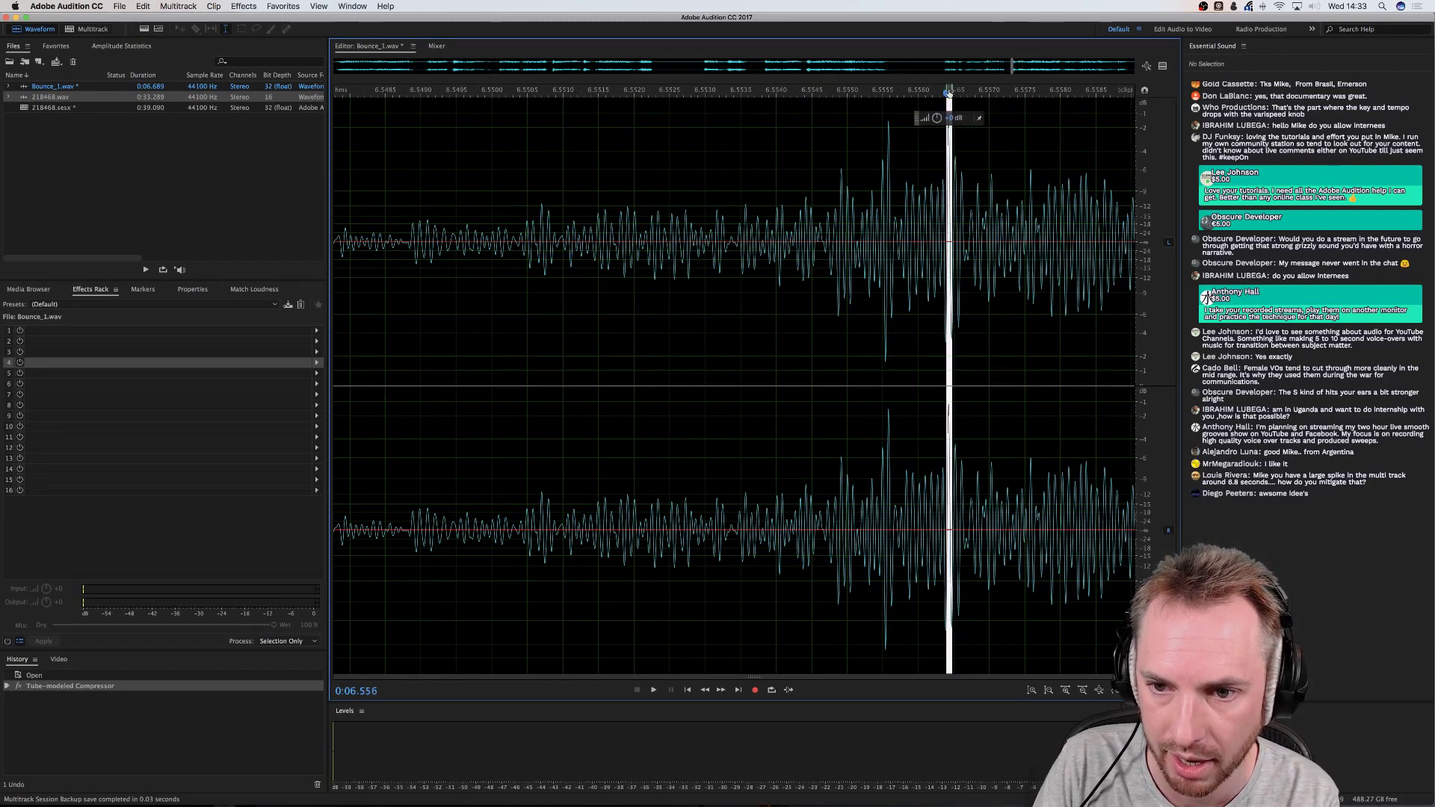
scroll(948, 92, up, 5)
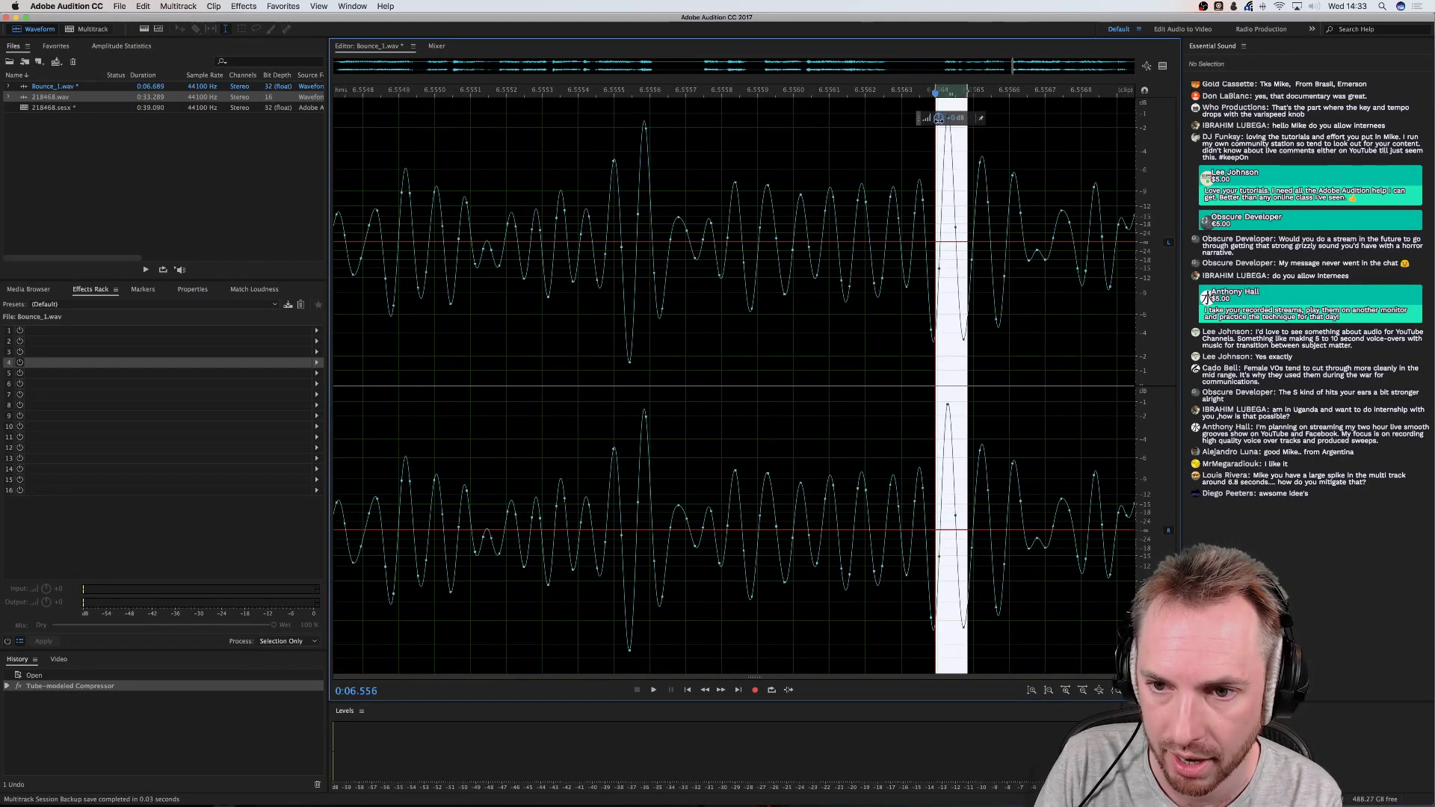
drag(939, 118, 939, 129)
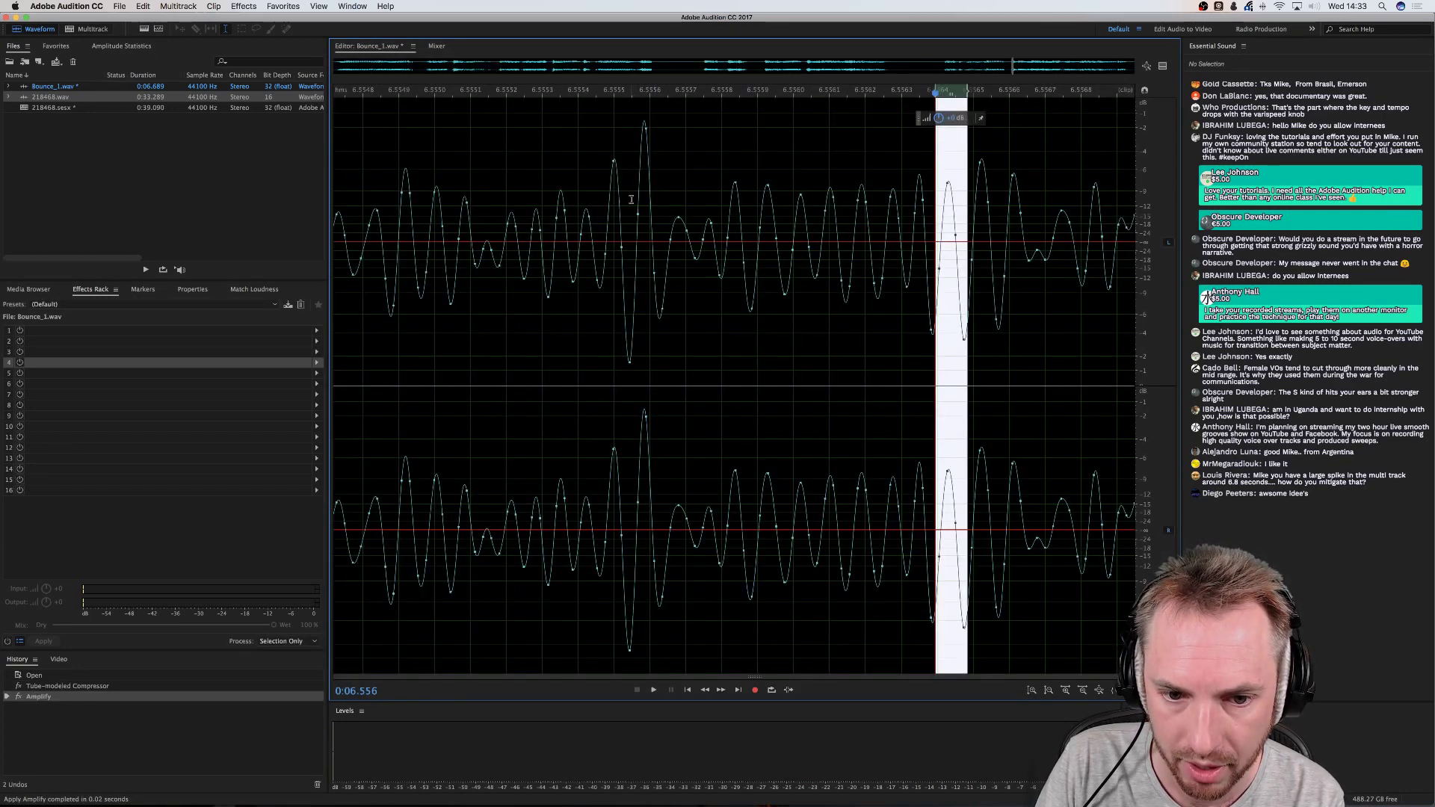
Select the neighbouring tall wave cycle at 0:06.555 and reduce its gain to the level of the surrounding peaks
drag(626, 199, 666, 196)
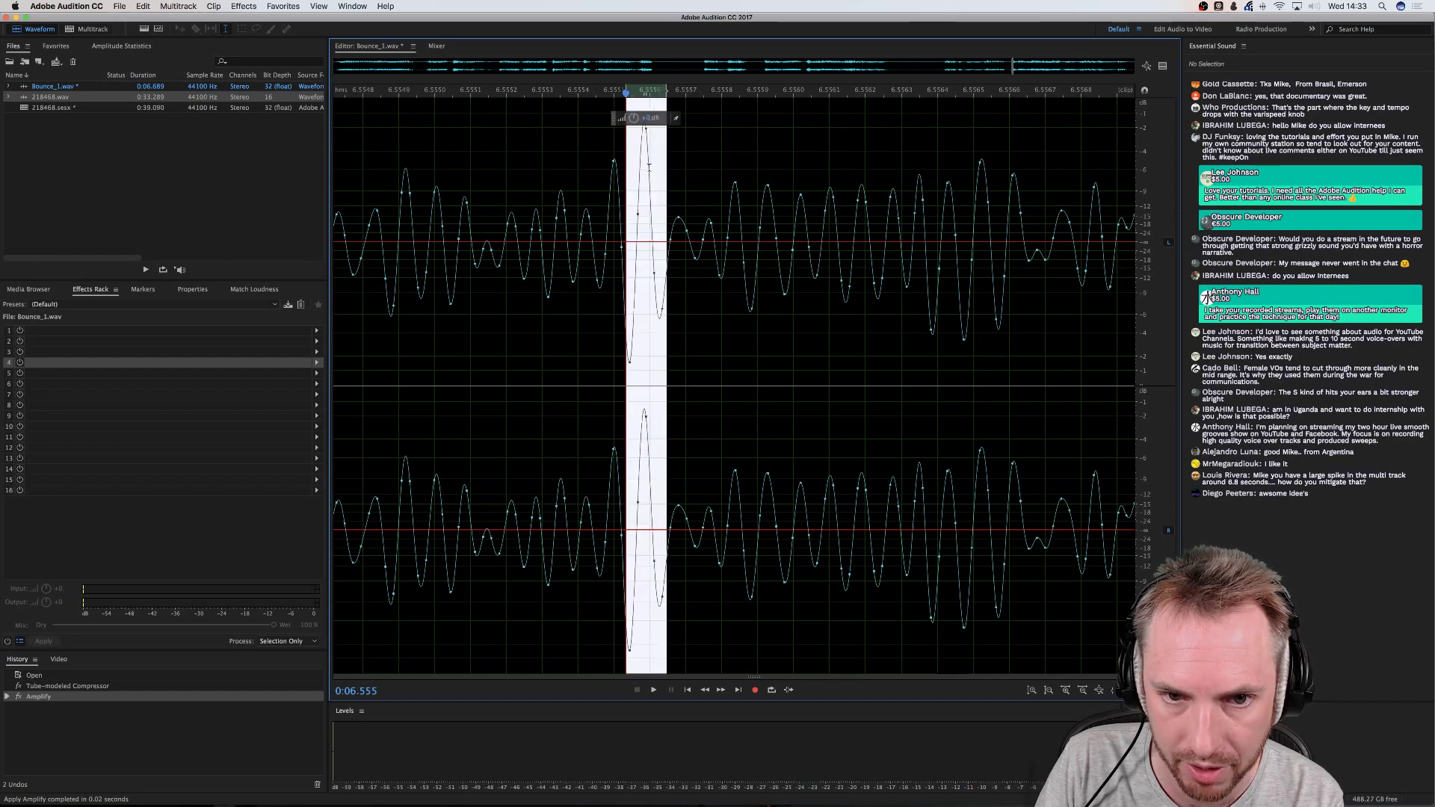
mouse_move(632, 117)
mouse_down()
mouse_move(617, 134)
mouse_move(635, 136)
mouse_move(611, 121)
mouse_up()
scroll(641, 88, down, 10)
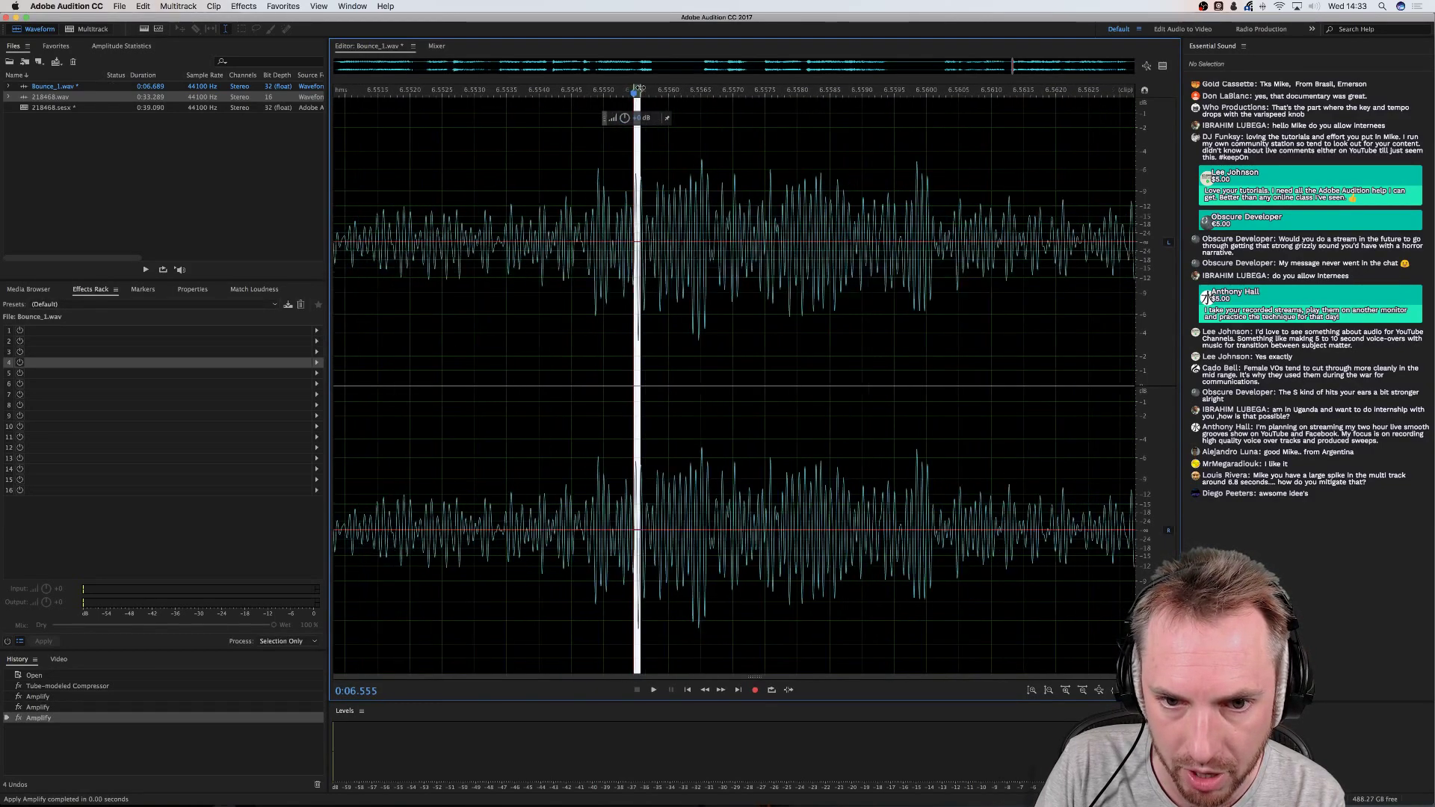
scroll(640, 88, down, 4)
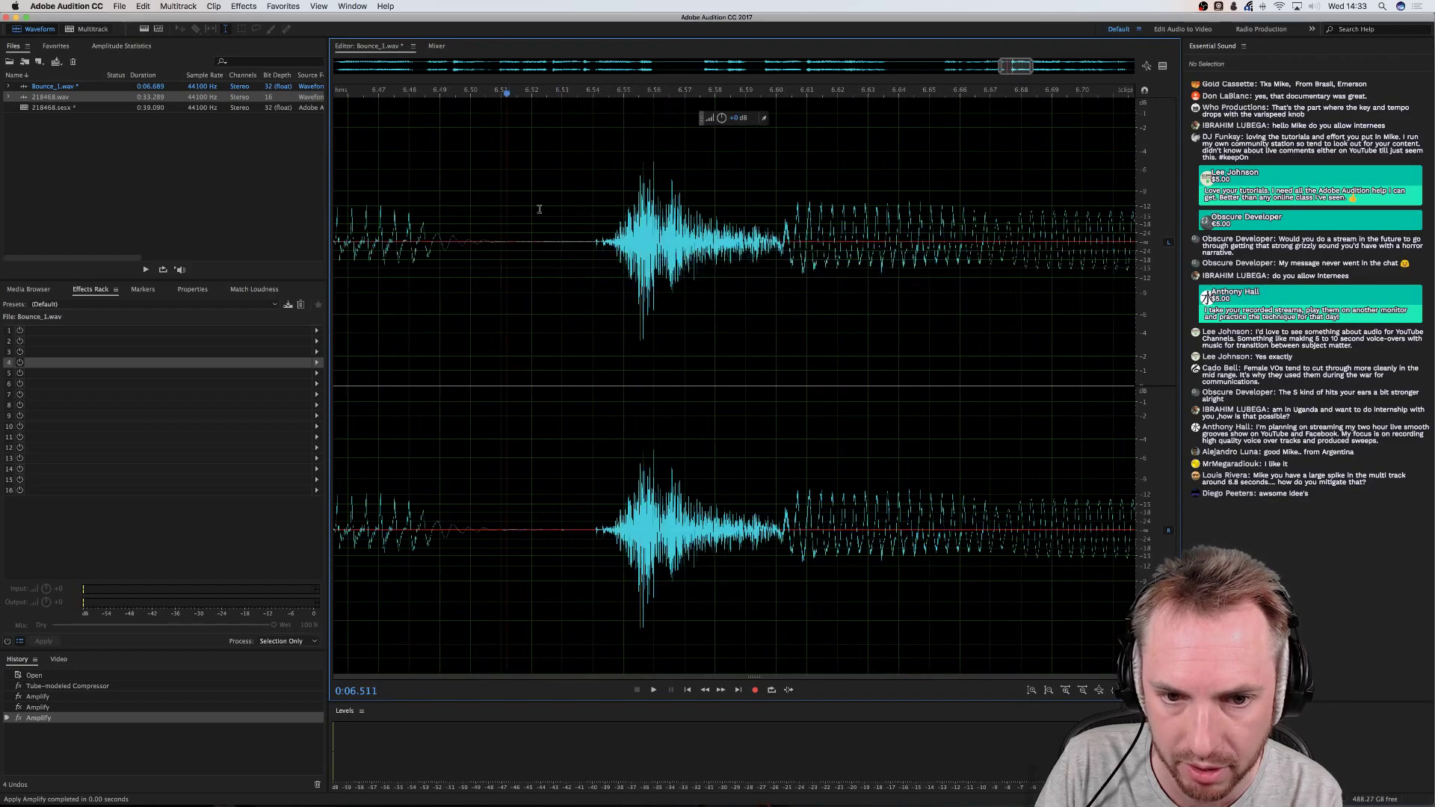
Play the repaired consonant from just before the former spike, and again from 0:05.916 at the start of the third phrase
click(538, 211)
key(space)
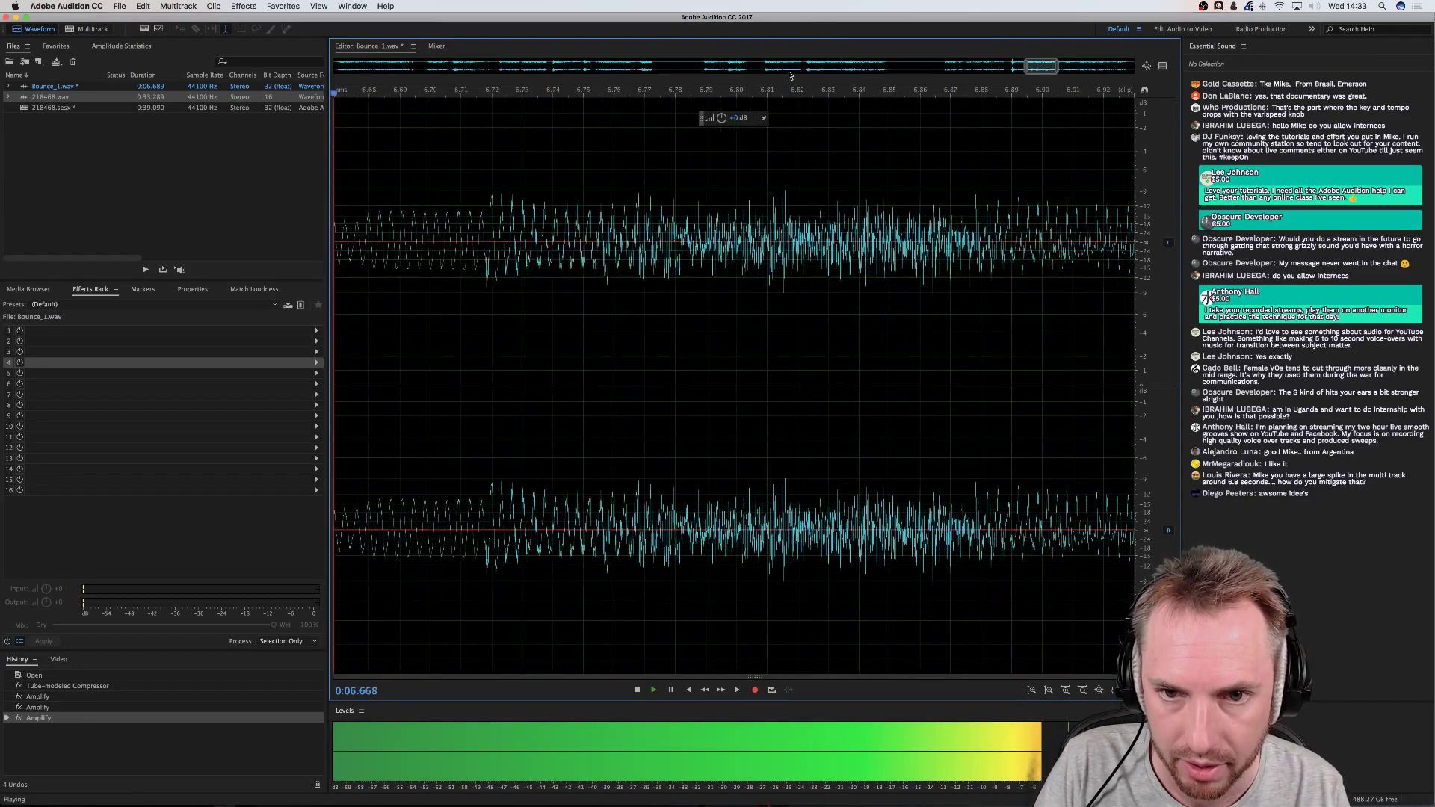
key(space)
scroll(766, 95, down, 10)
click(935, 194)
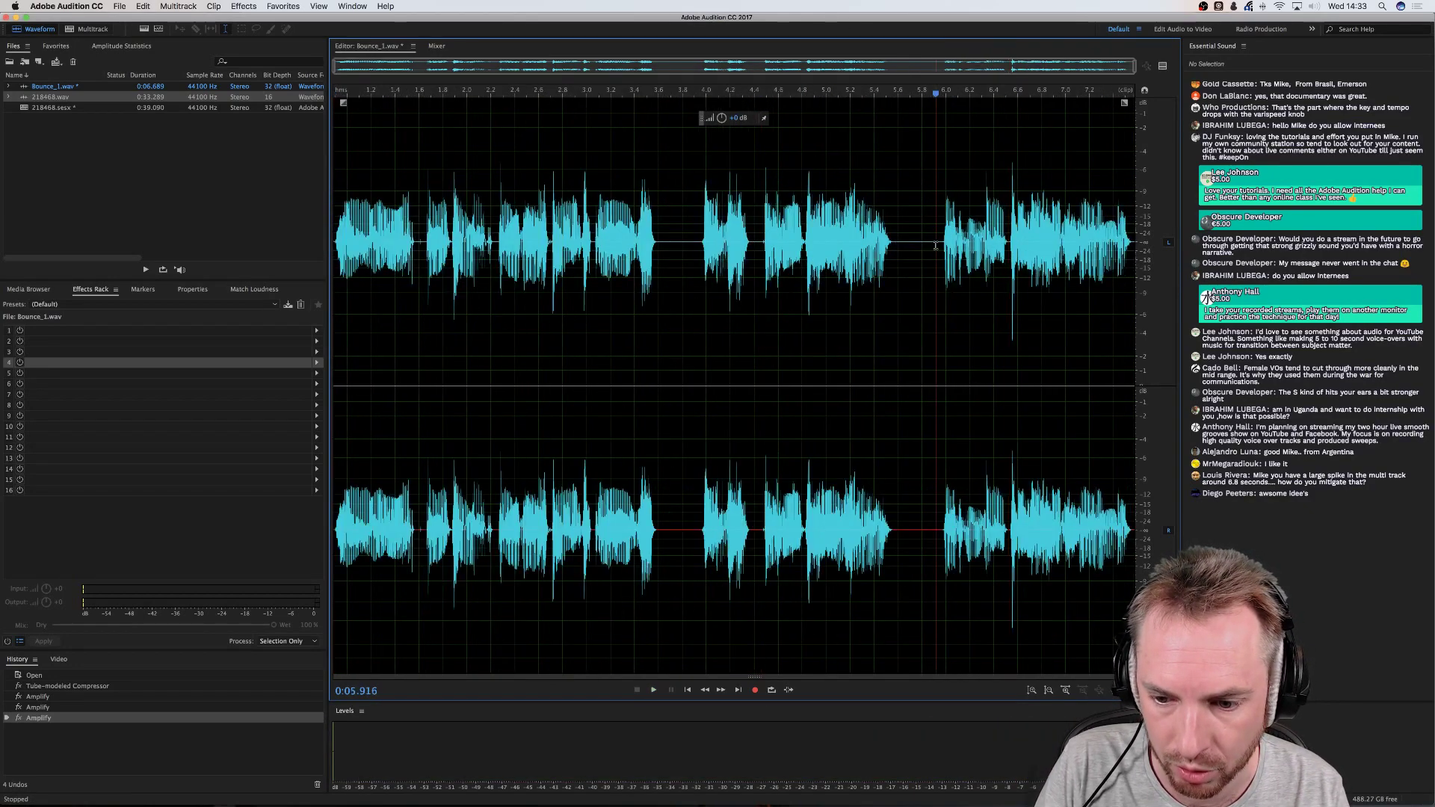
key(space)
key(space)
Select the remaining narrow downward peak at 0:06.556 and lower its gain
click(1012, 174)
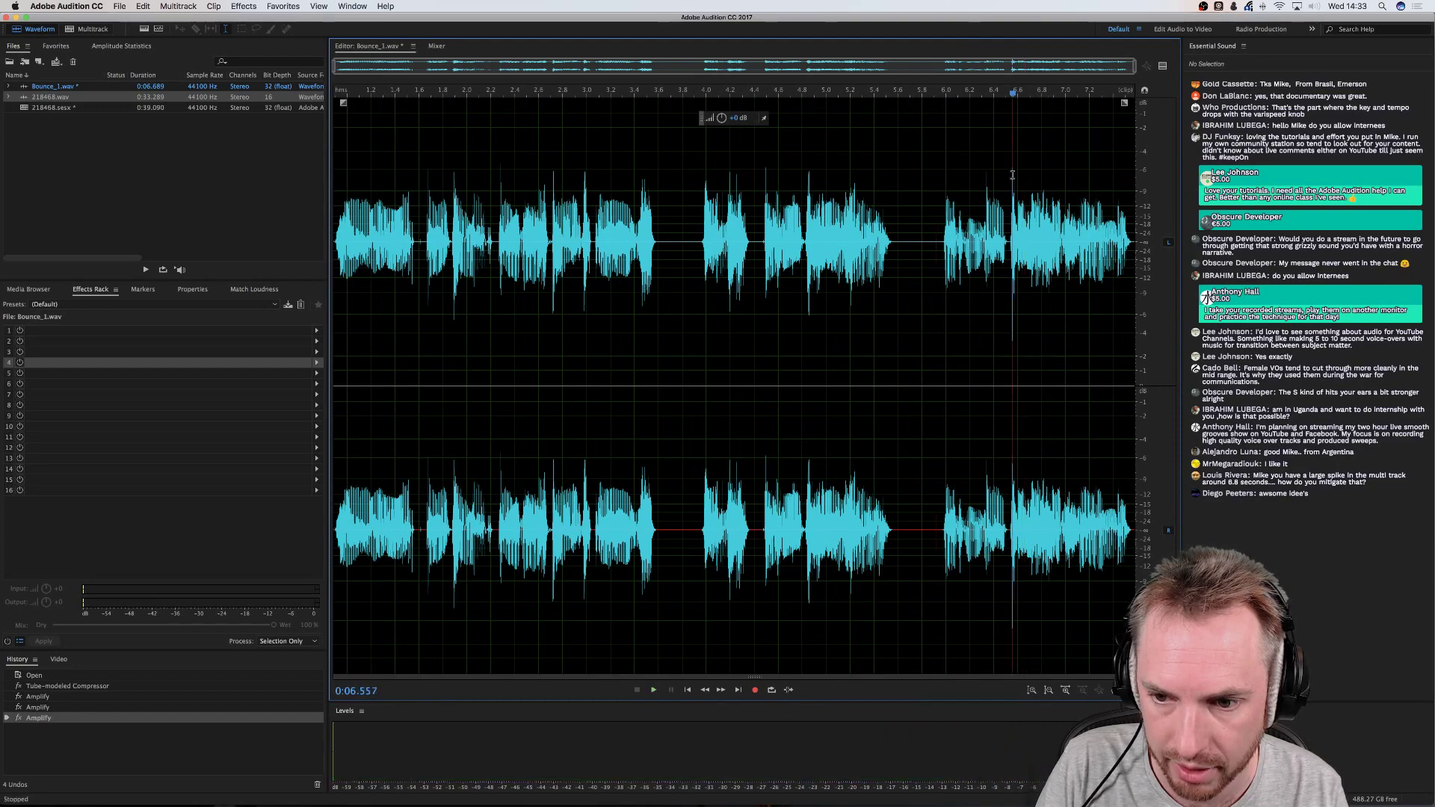
scroll(1017, 88, up, 15)
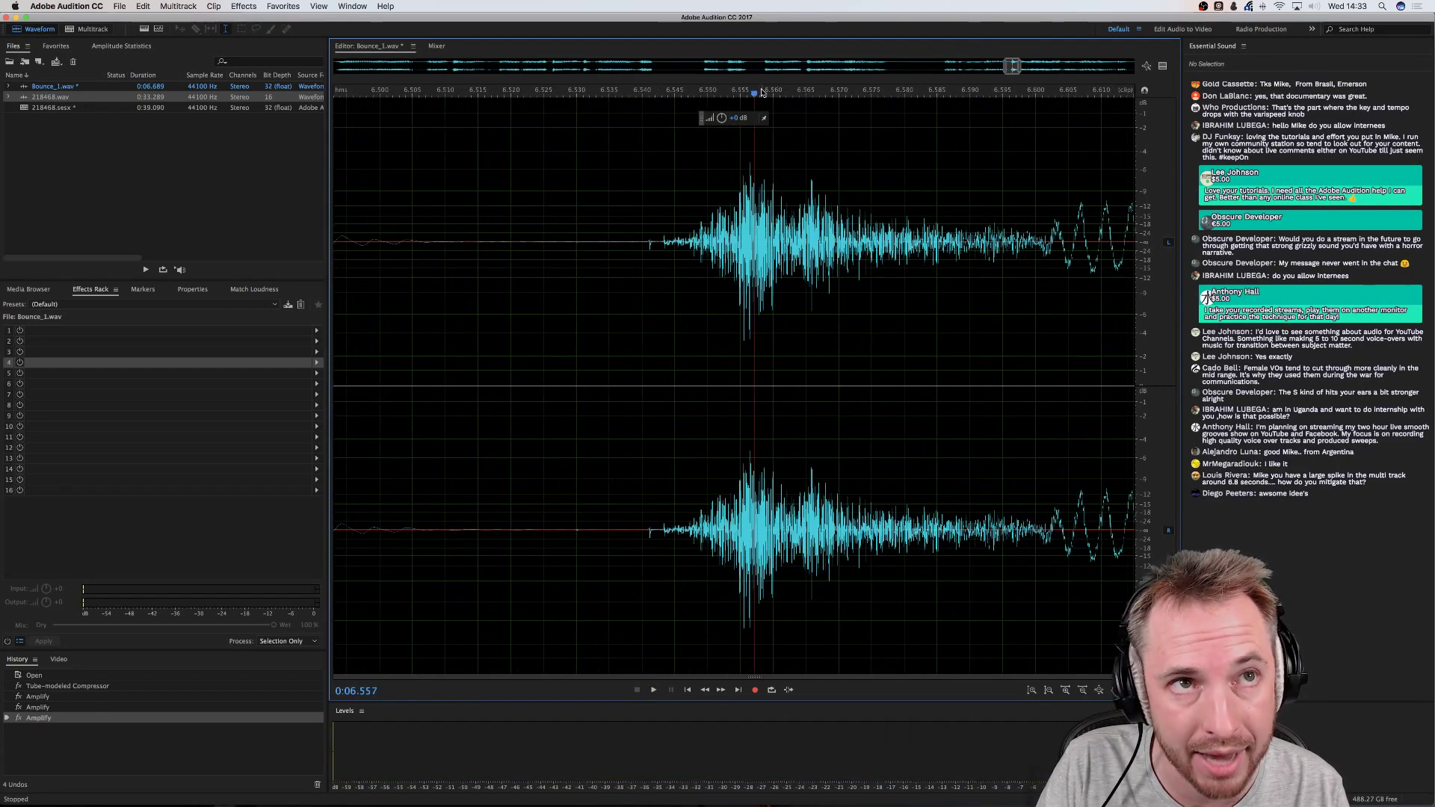
scroll(744, 93, up, 3)
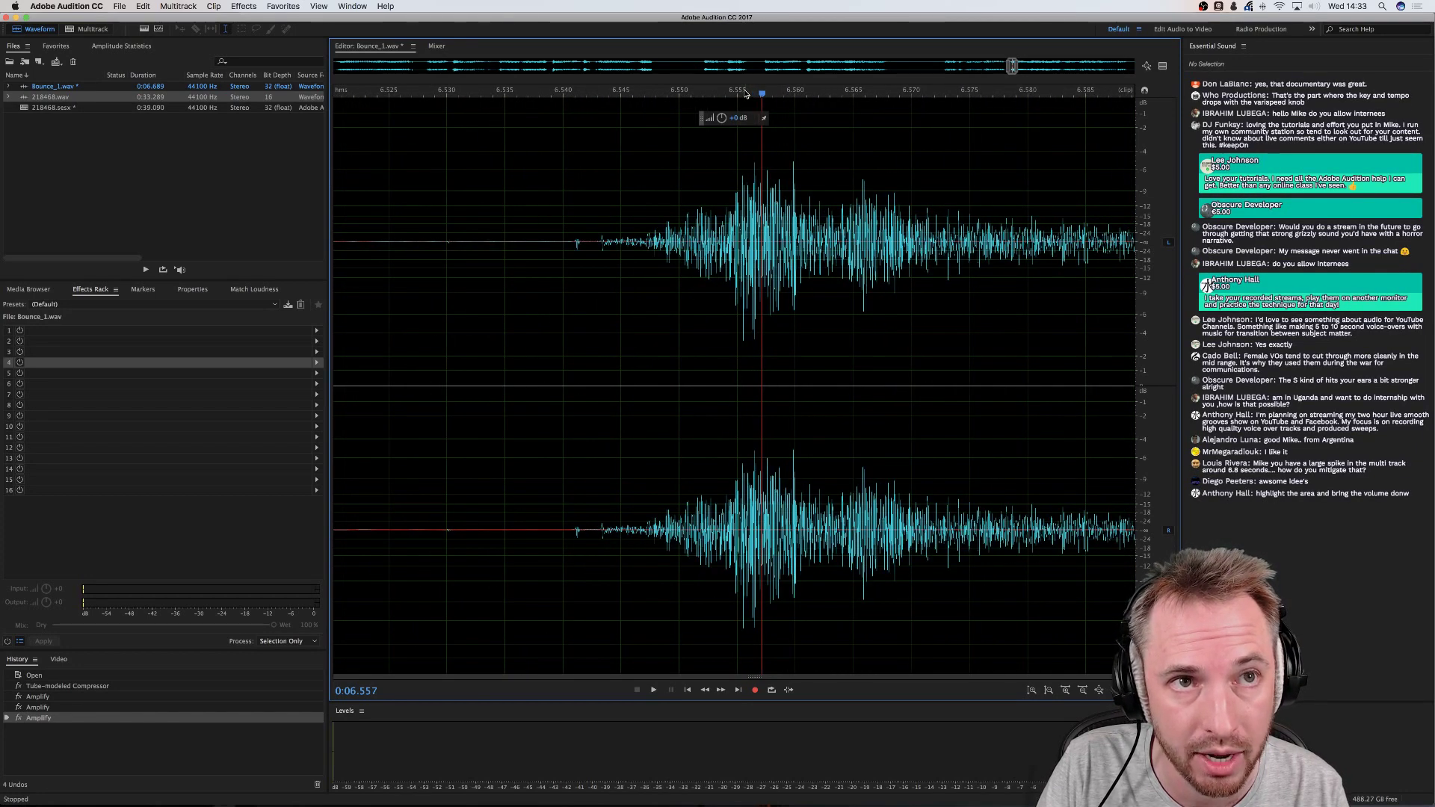
scroll(745, 92, up, 3)
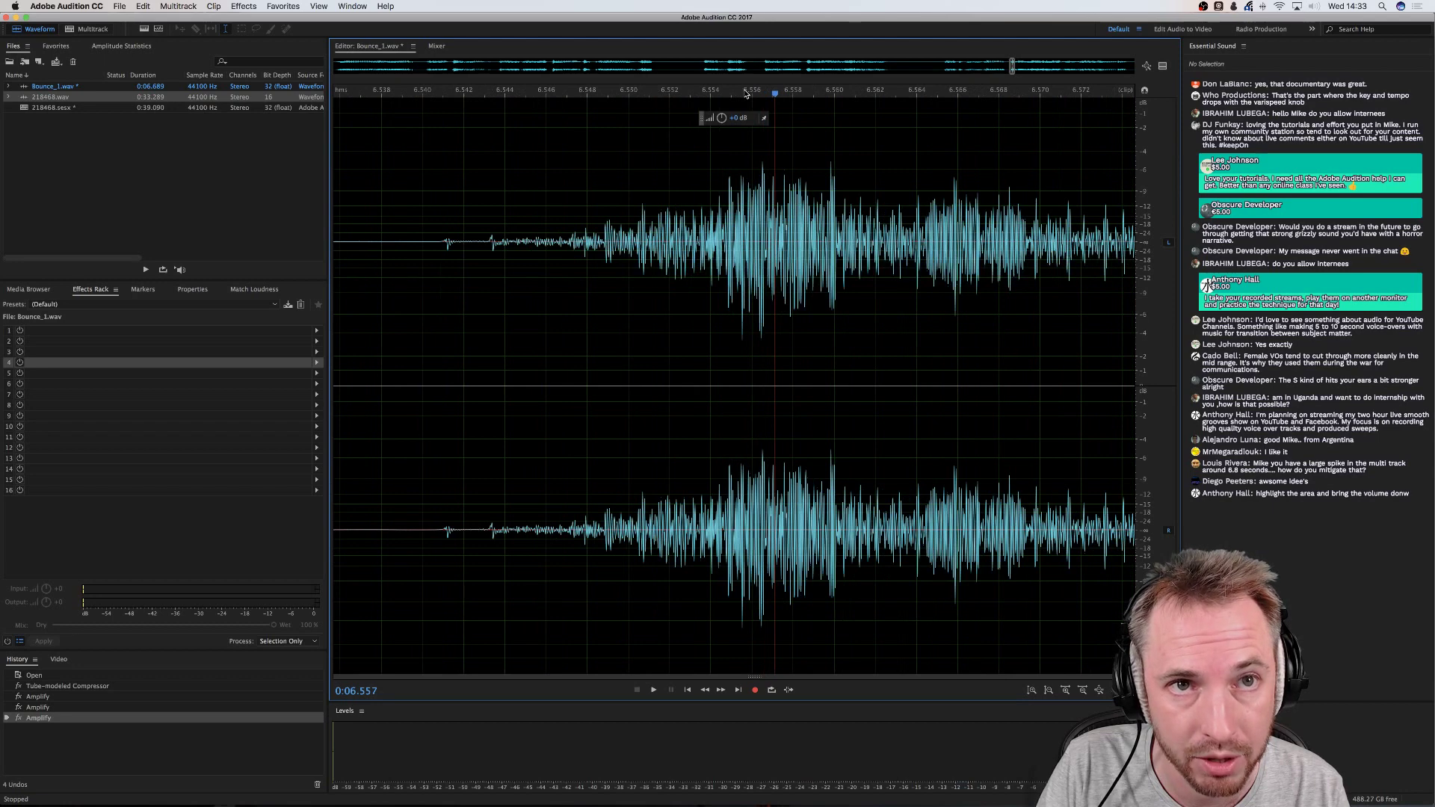
scroll(746, 93, up, 4)
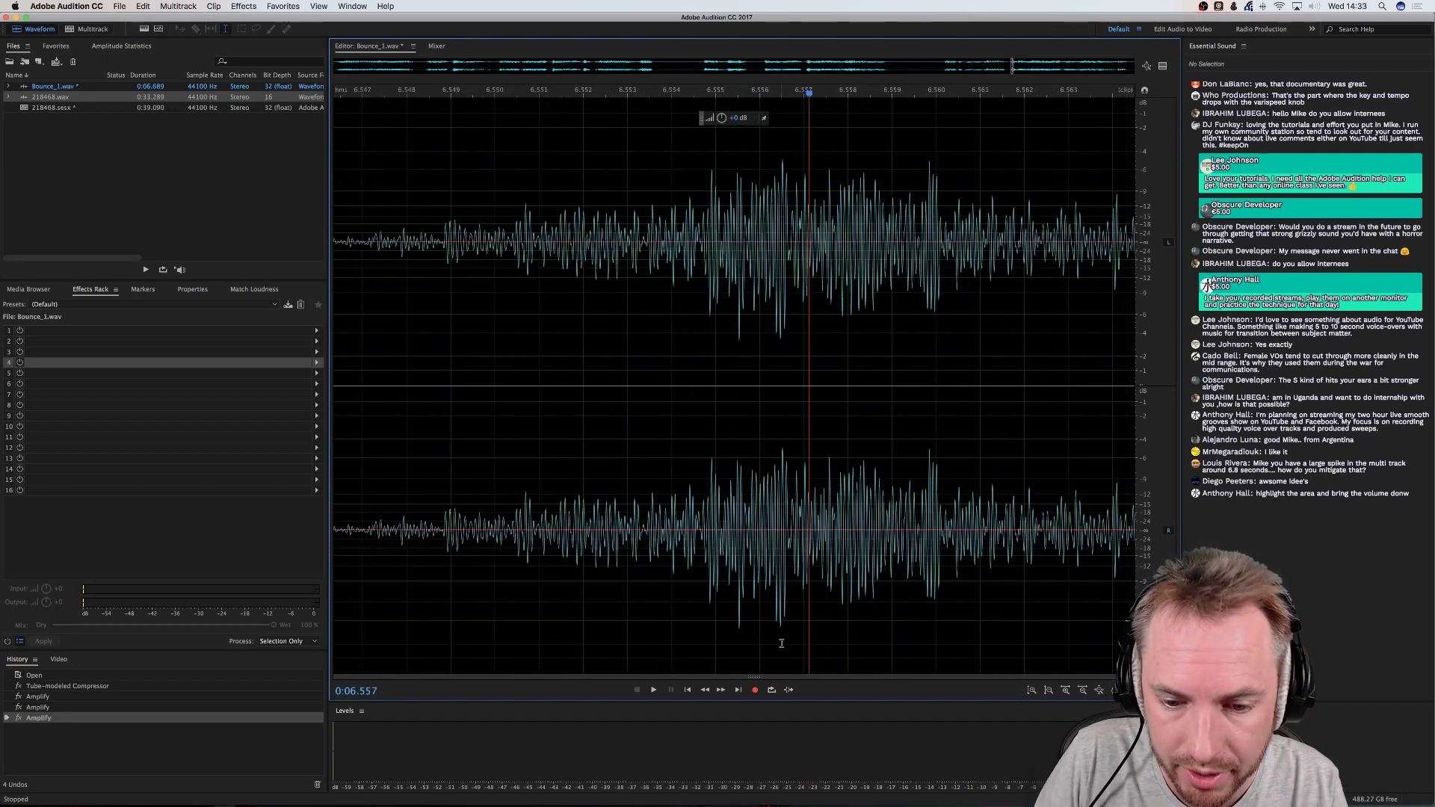
drag(772, 611, 785, 604)
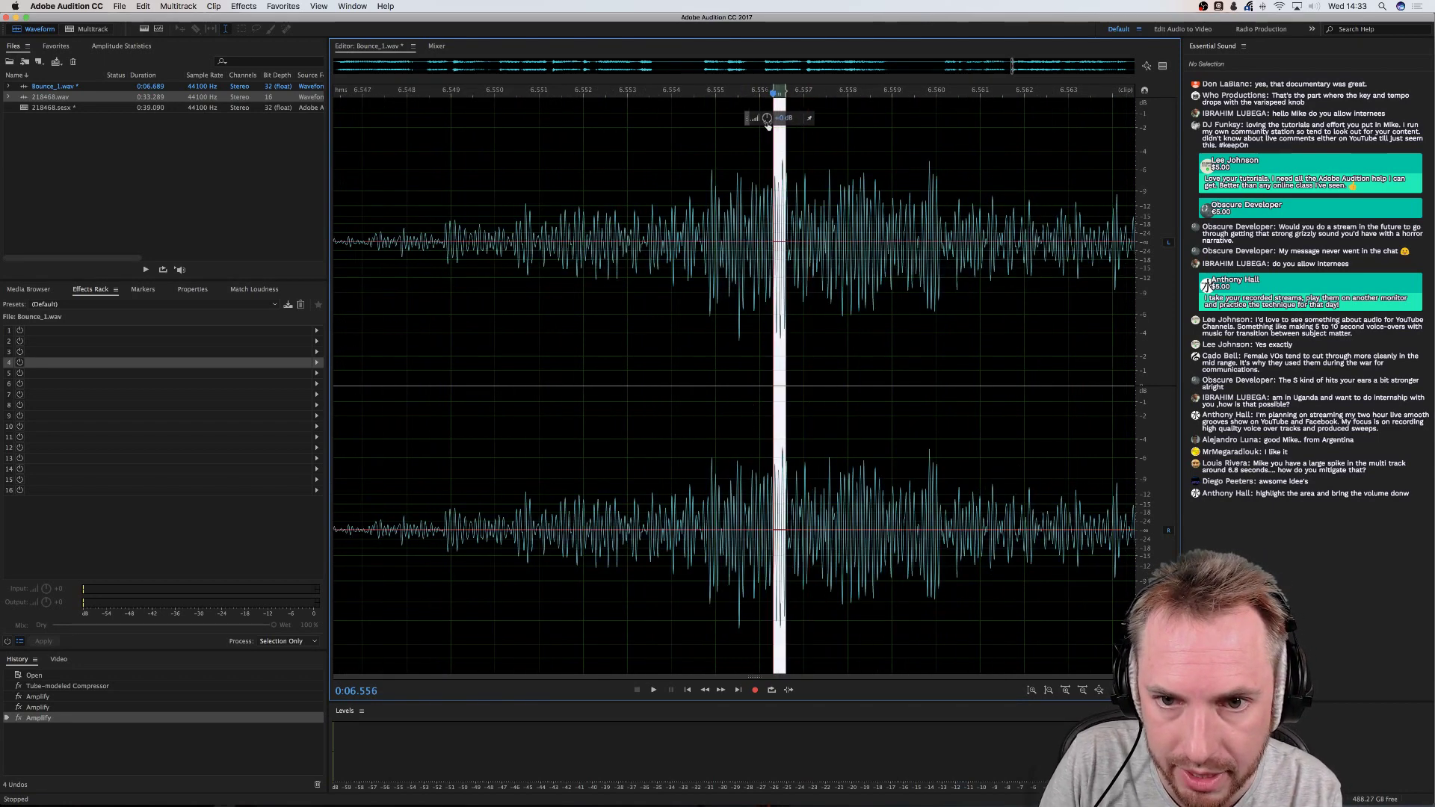
drag(766, 118, 730, 346)
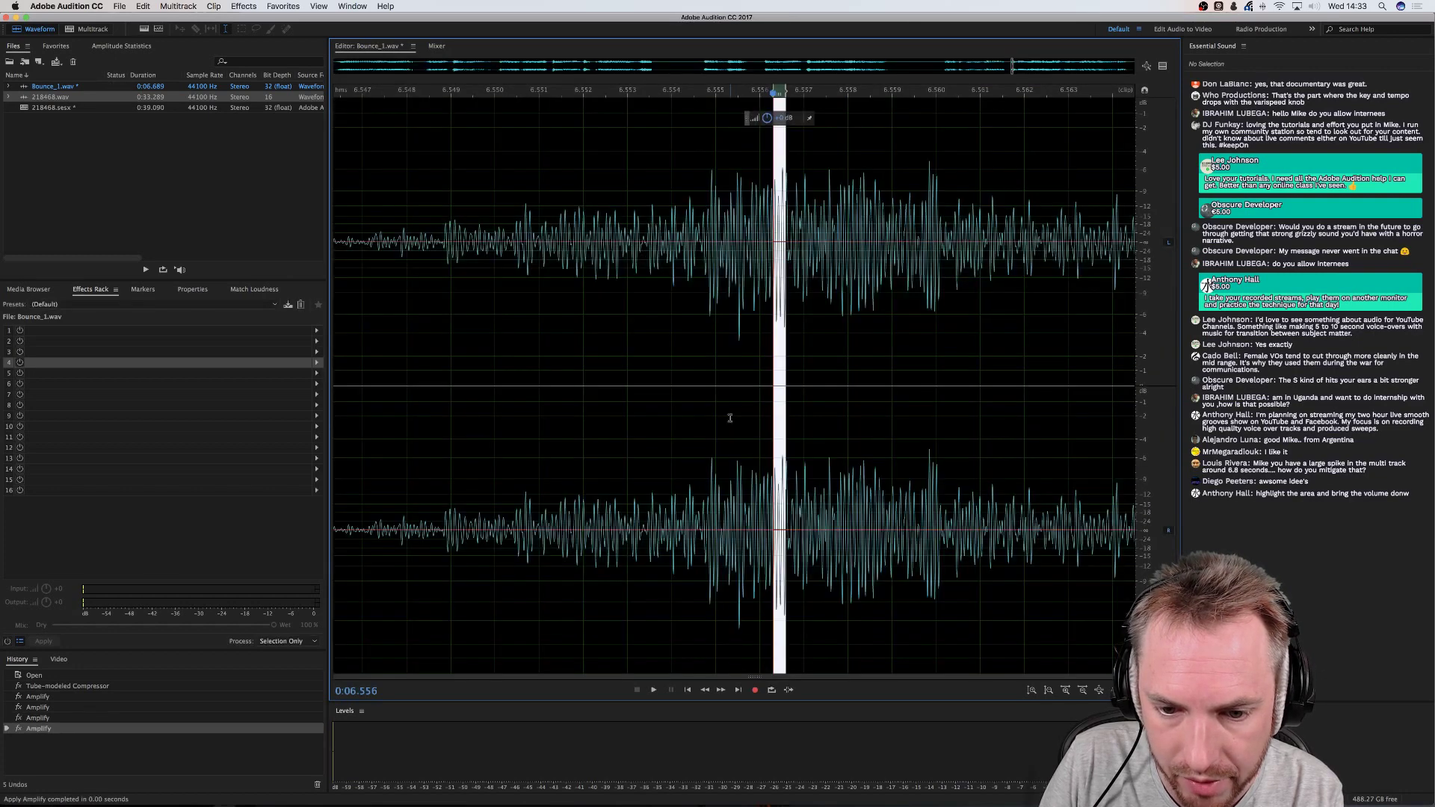
Select the other protruding negative peak at 0:06.555 and turn its gain down
drag(734, 435, 743, 433)
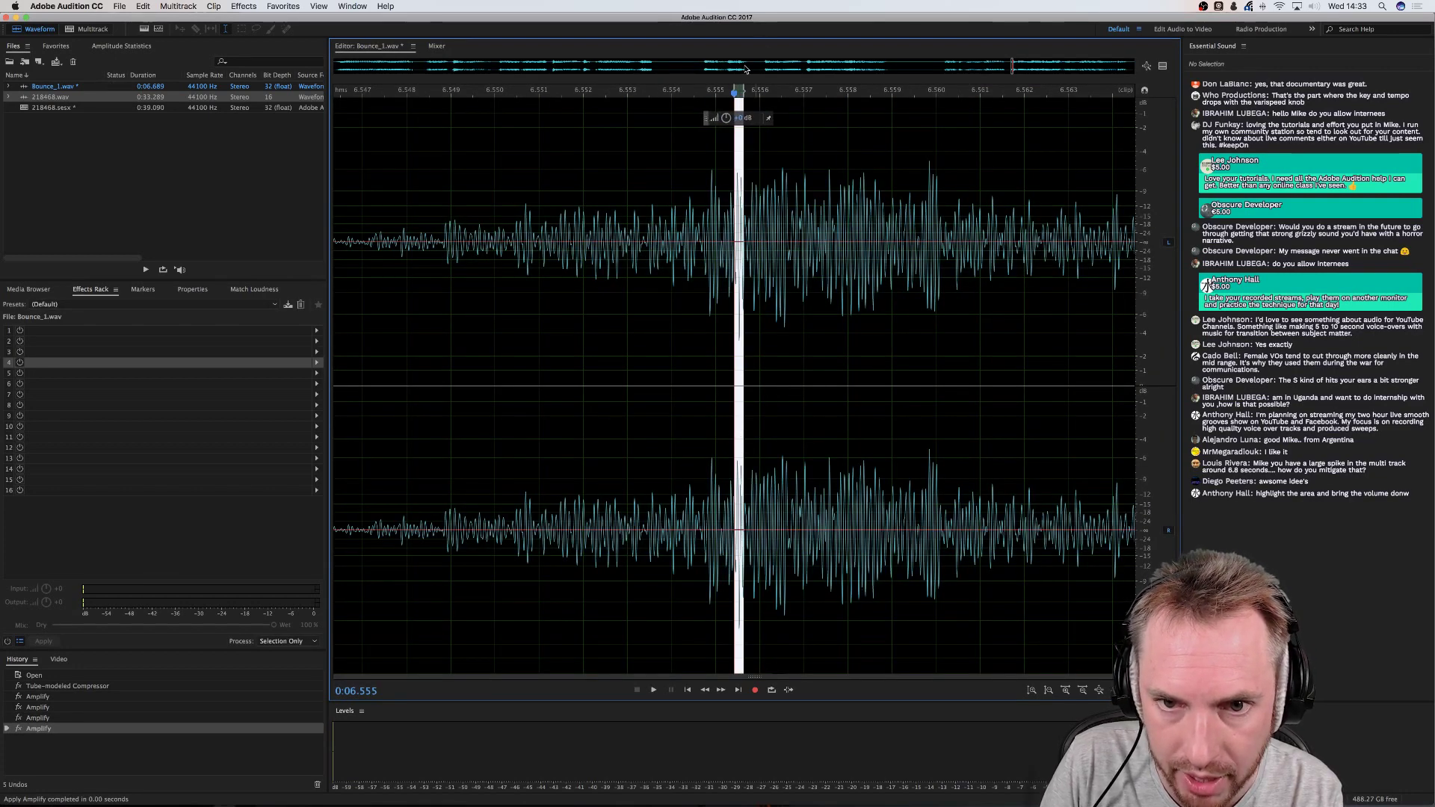
drag(726, 117, 725, 119)
scroll(763, 93, down, 6)
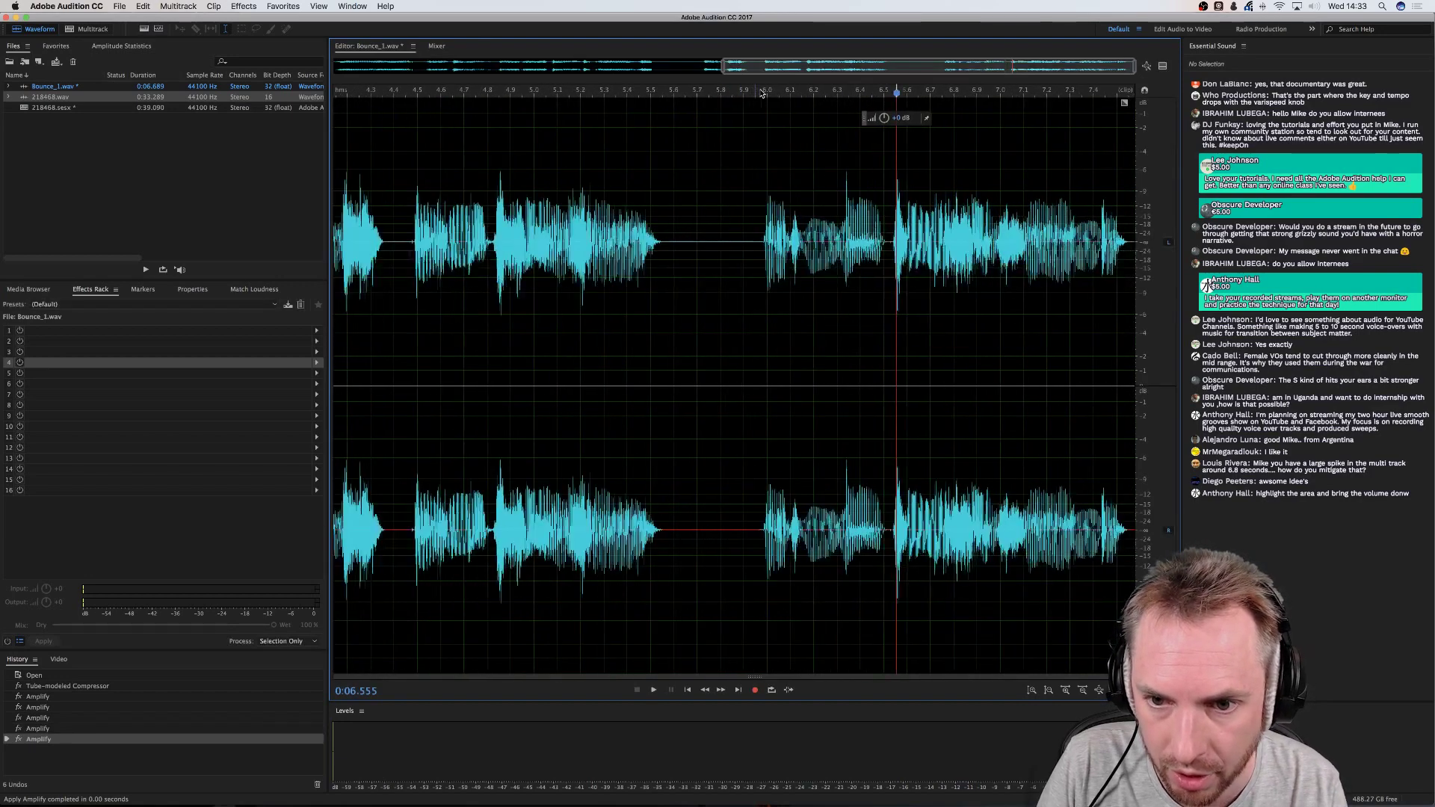
Play the voice from within the second phrase through the repaired consonant in the third phrase
scroll(845, 160, down, 3)
click(843, 160)
key(space)
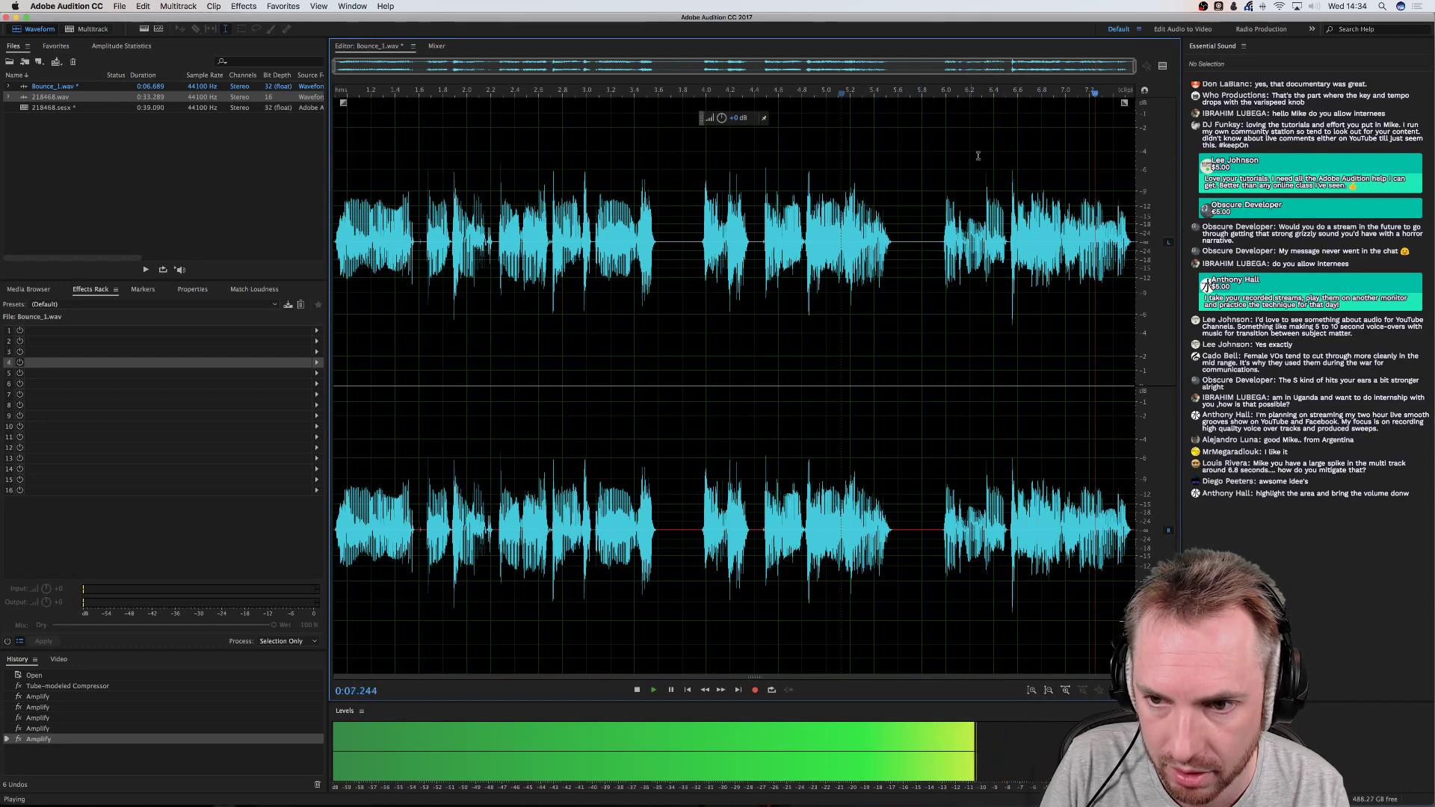
Select the loudest part of the consonant burst from 0:06.554 and reduce its gain
click(1010, 195)
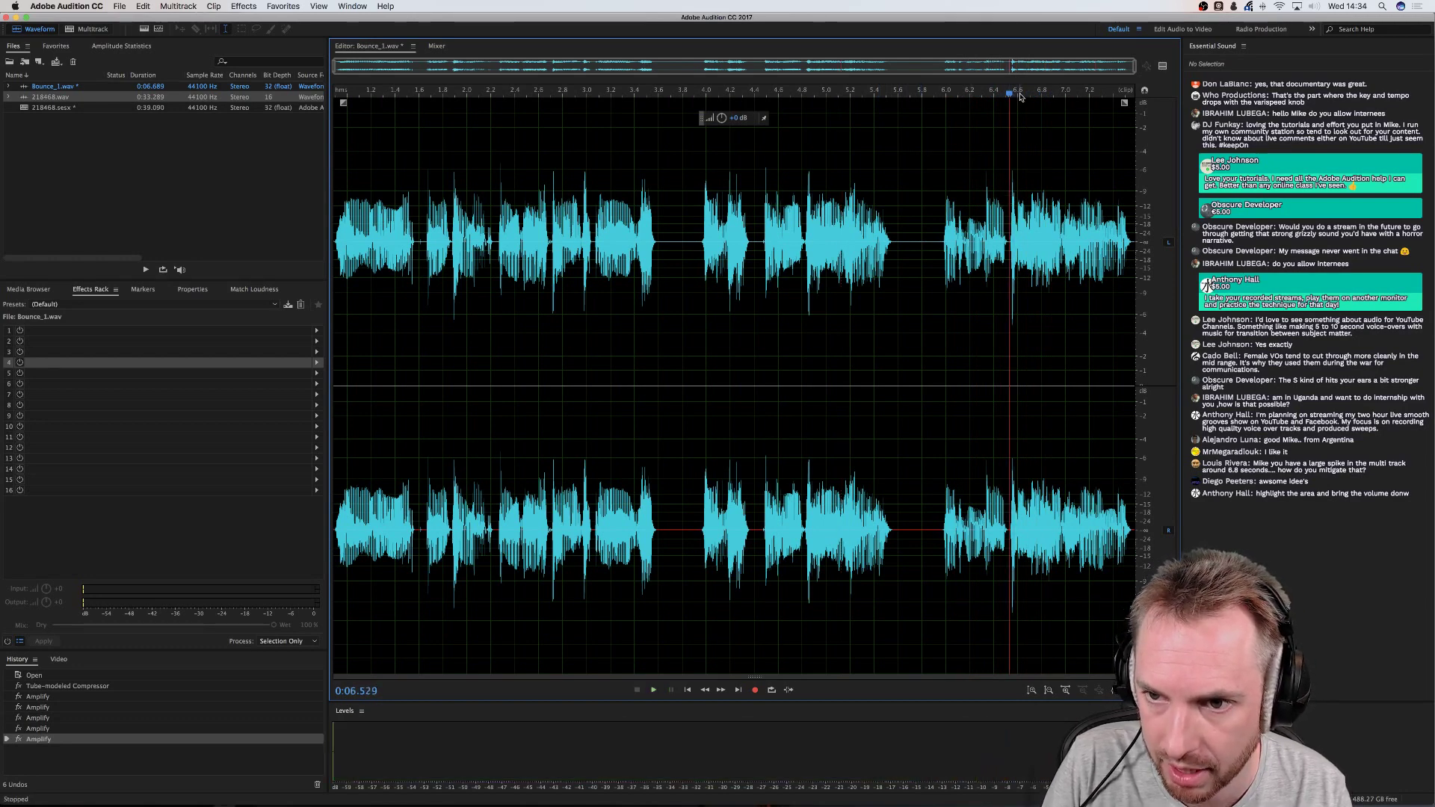
scroll(975, 344, up, 4)
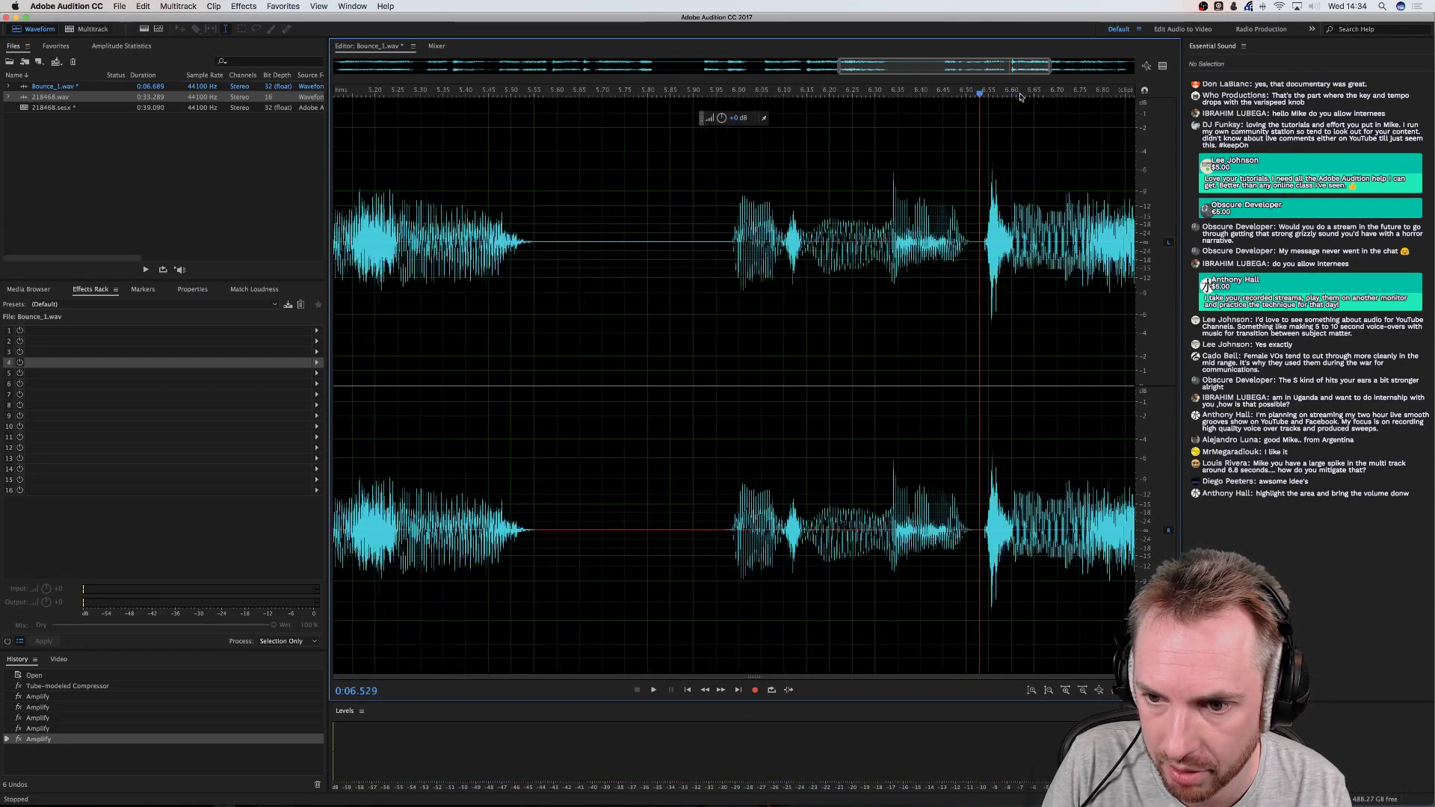
click(990, 296)
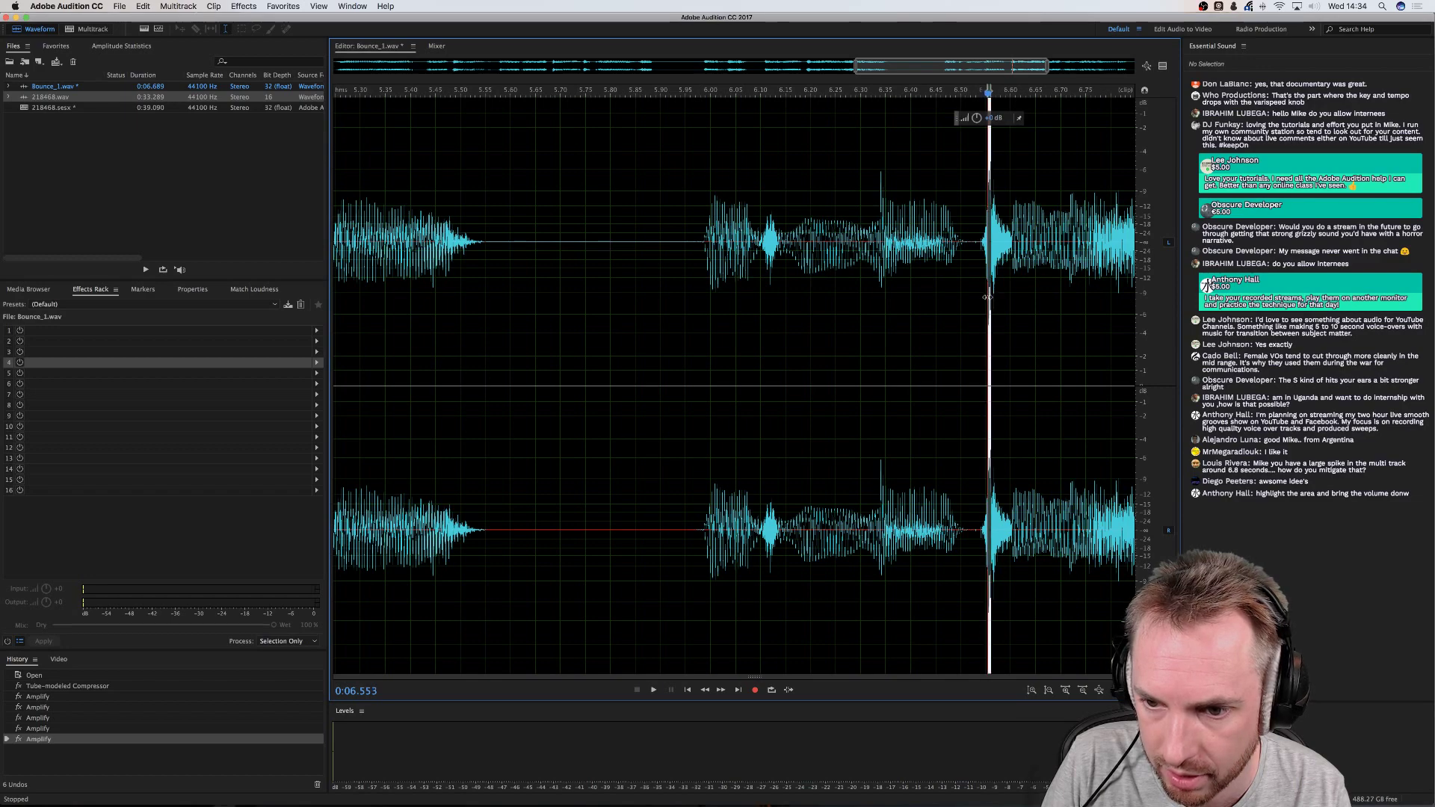
scroll(994, 96, up, 2)
scroll(994, 96, up, 4)
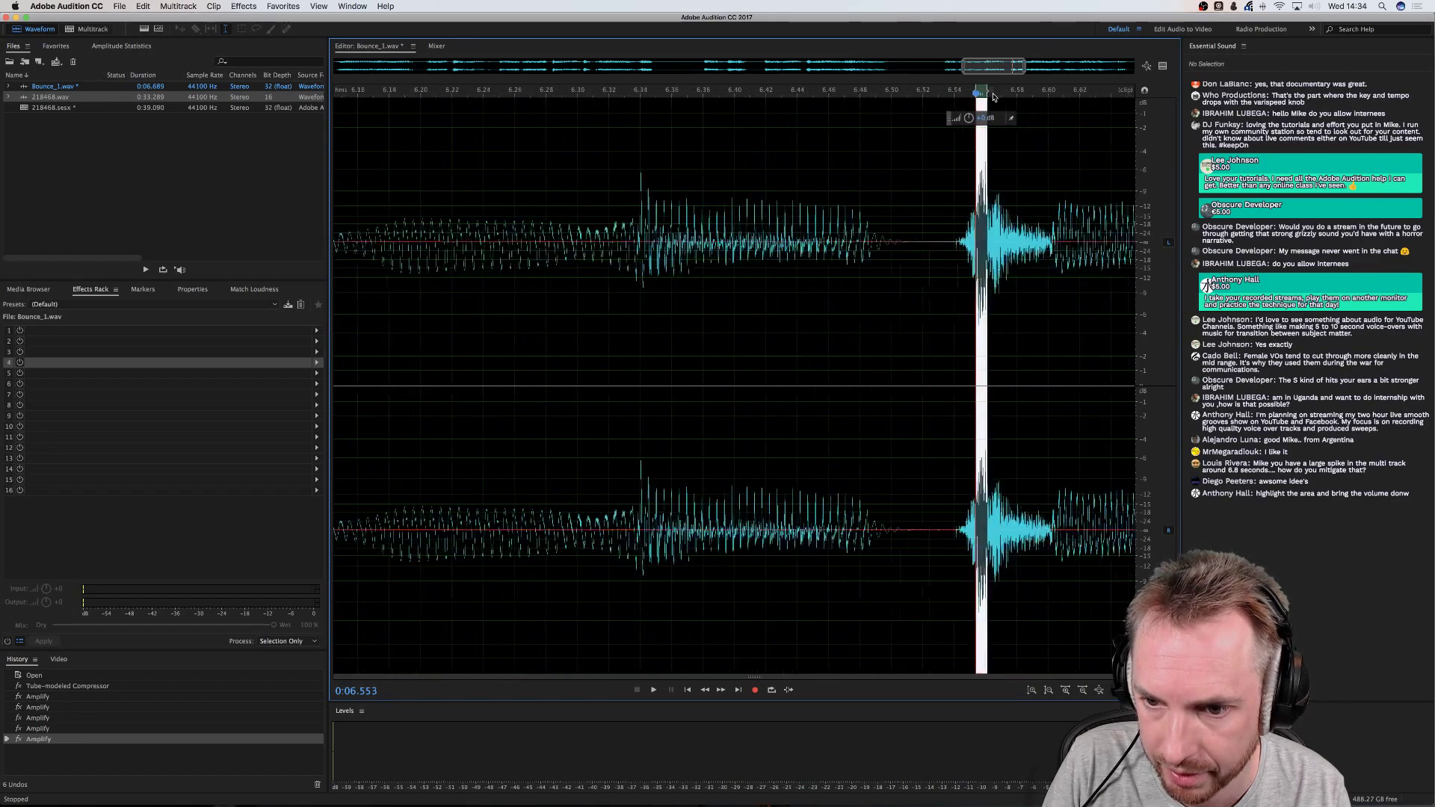
drag(962, 260, 980, 249)
drag(960, 118, 959, 138)
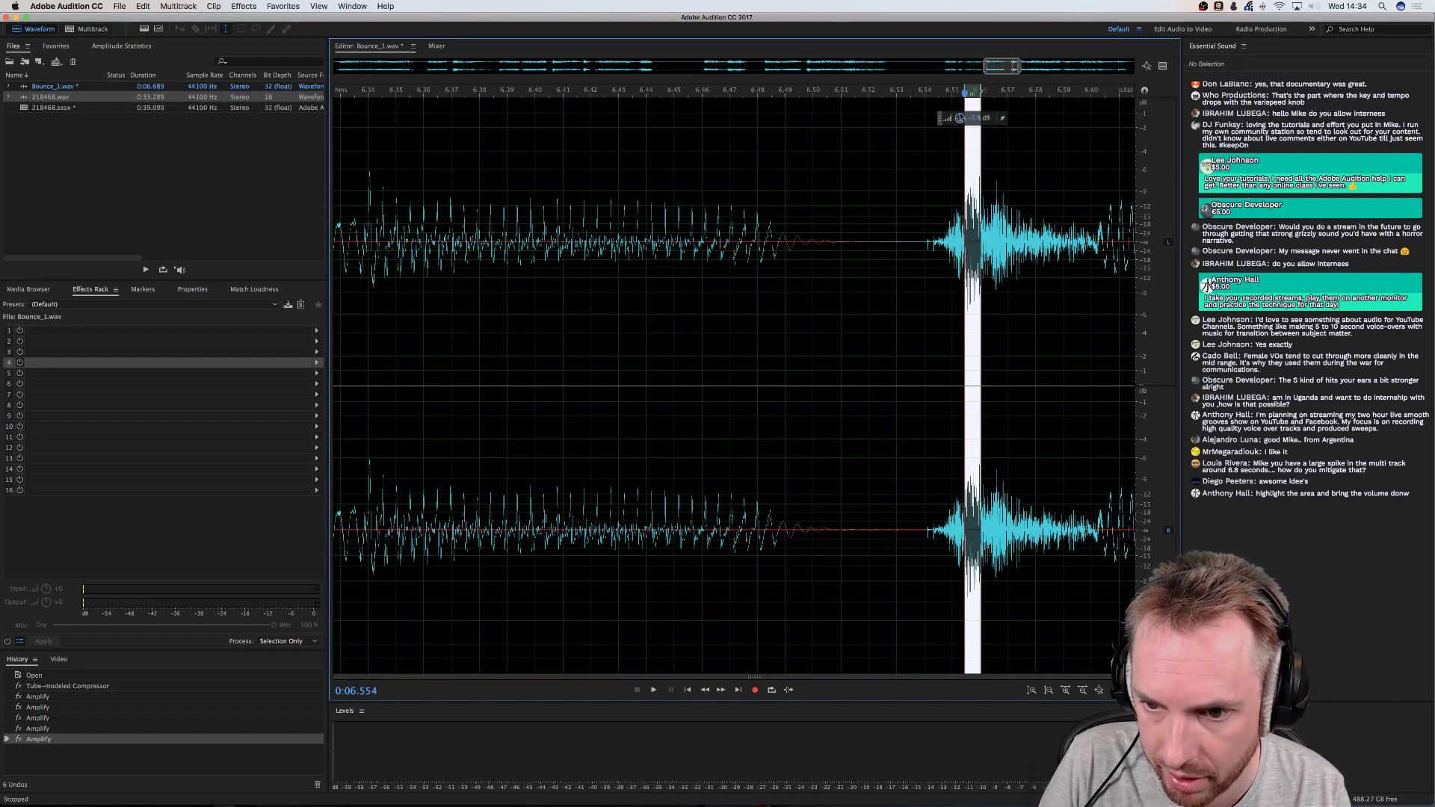
Play the third phrase from 0:05.945 to check the softened consonant
click(842, 171)
key(space)
scroll(929, 100, down, 10)
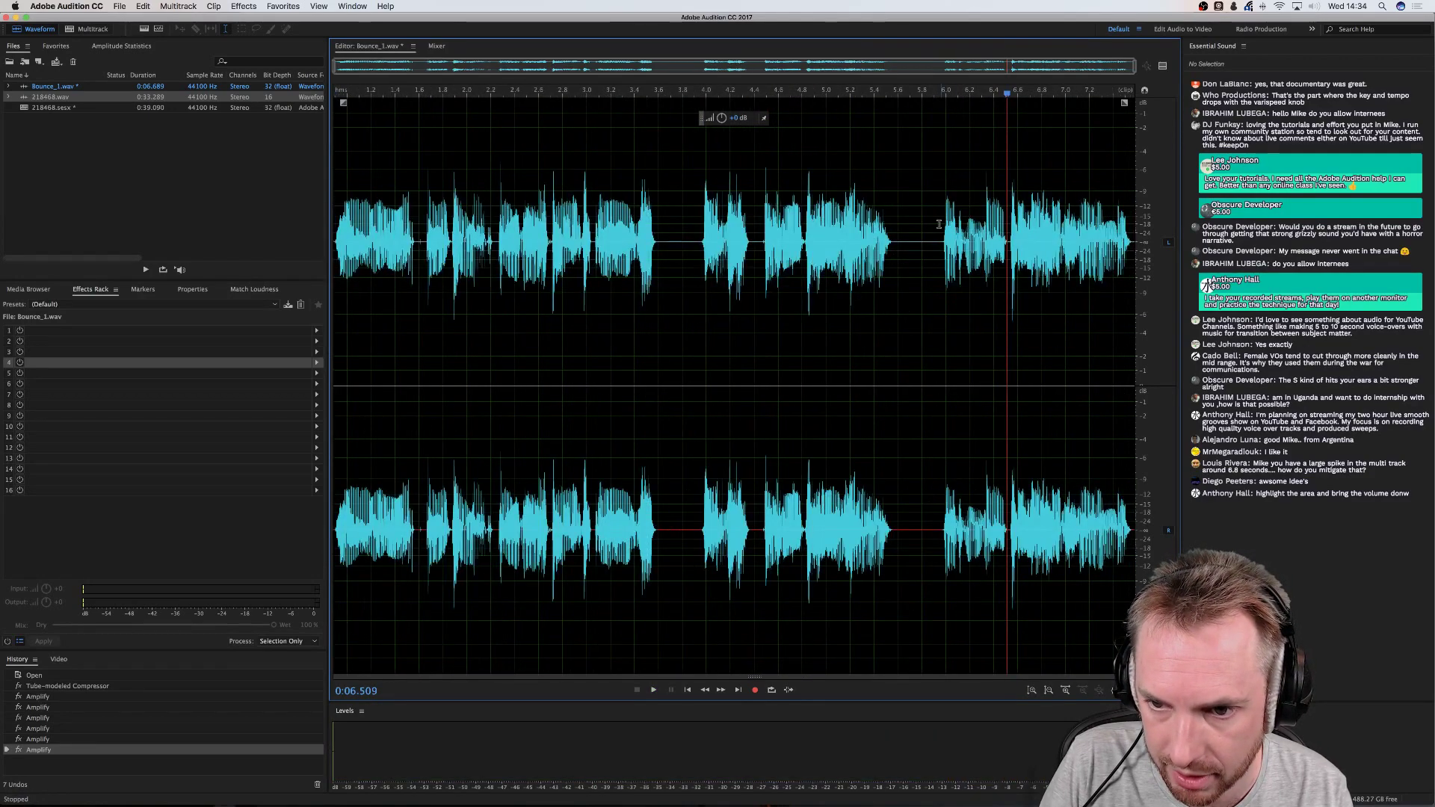
click(939, 224)
key(space)
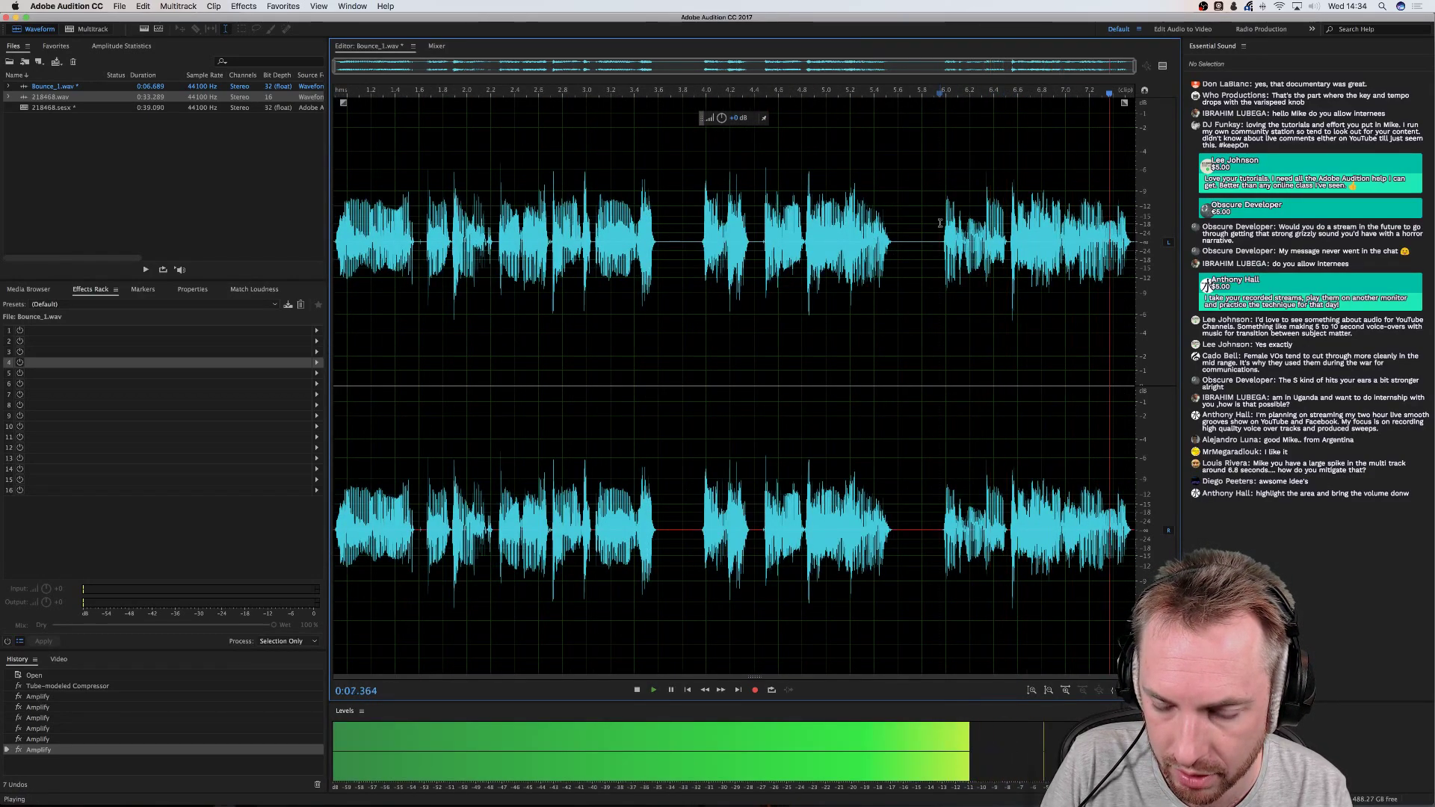
key(space)
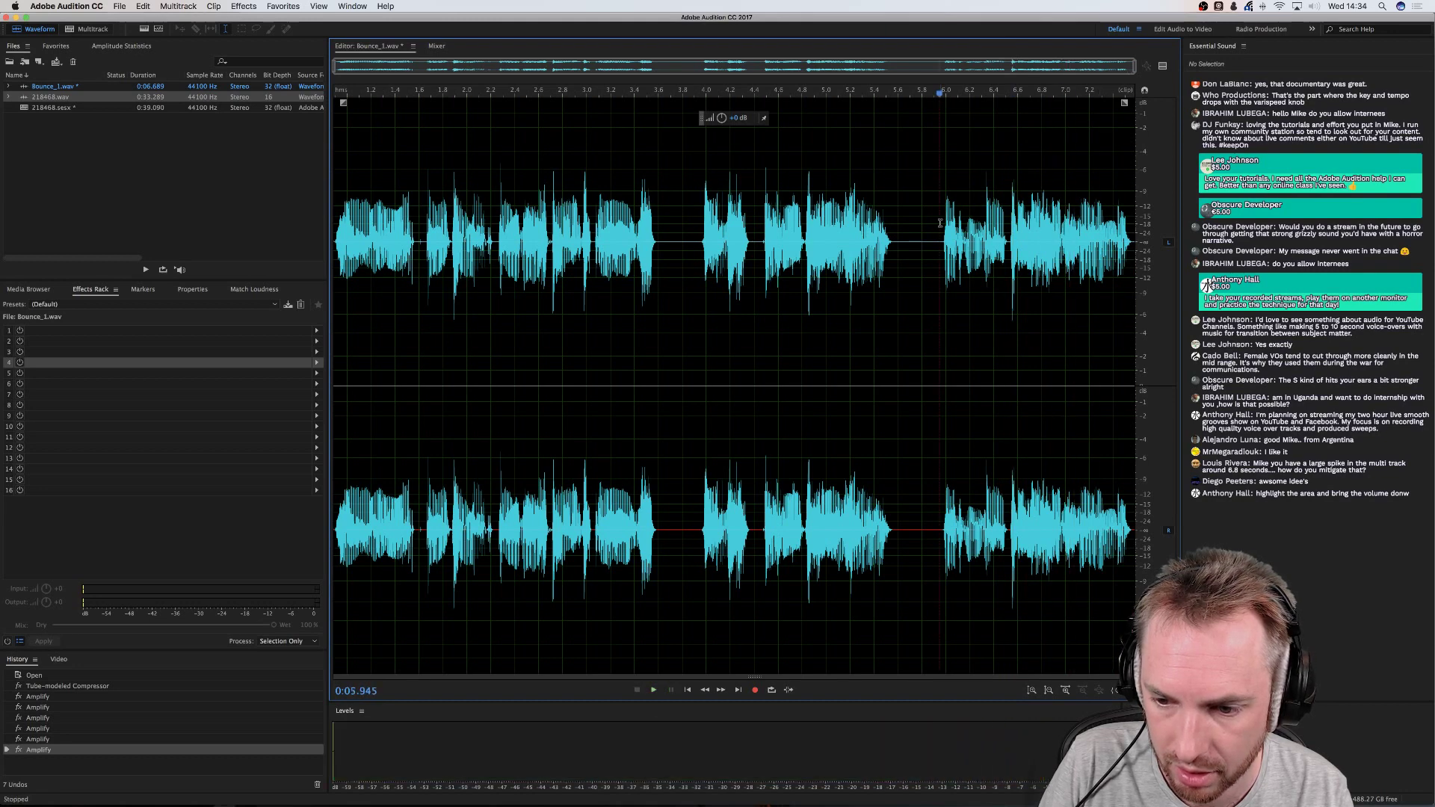
key(space)
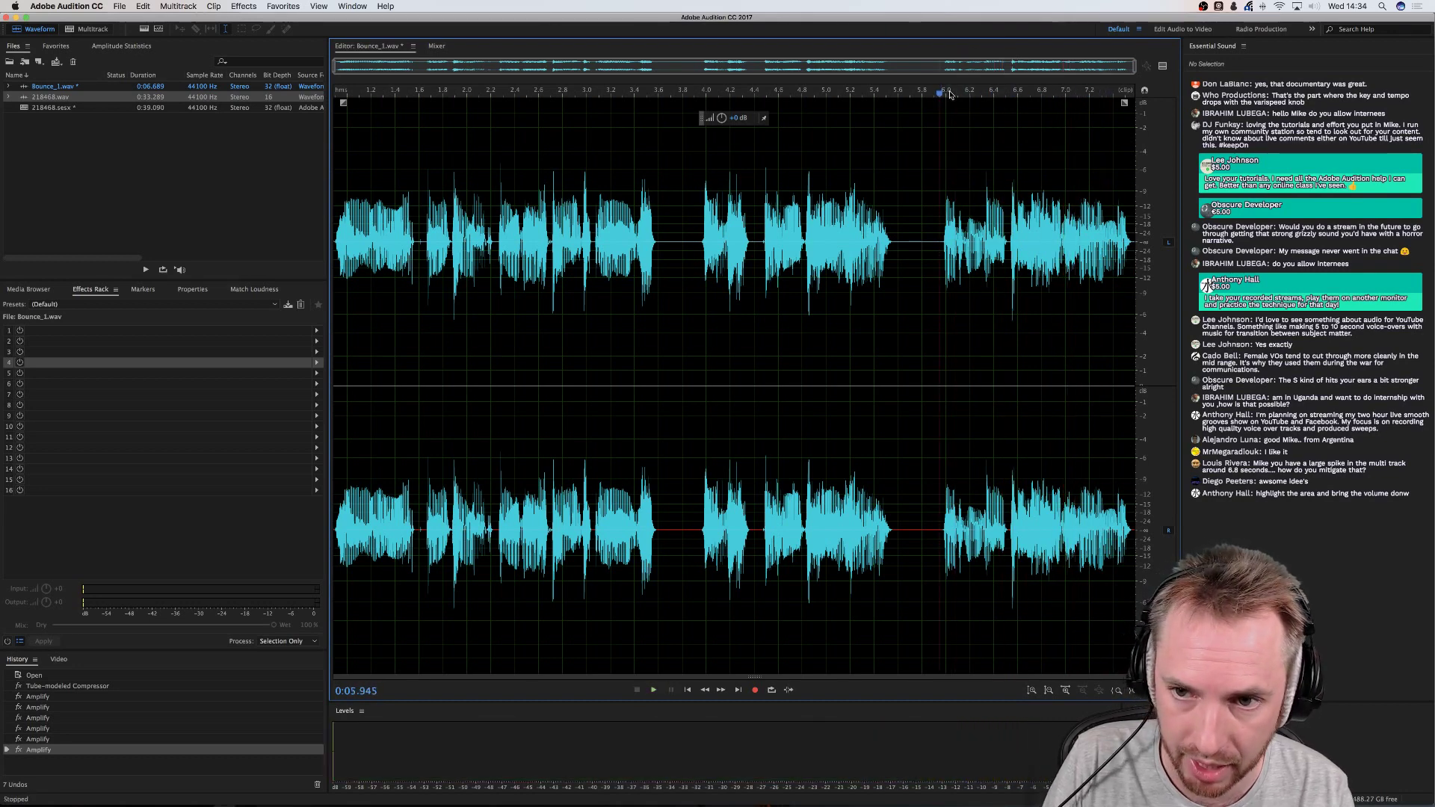
Select the entire visible waveform of Bounce_1.wav and normalize it to -0.1 dB
double_click(772, 307)
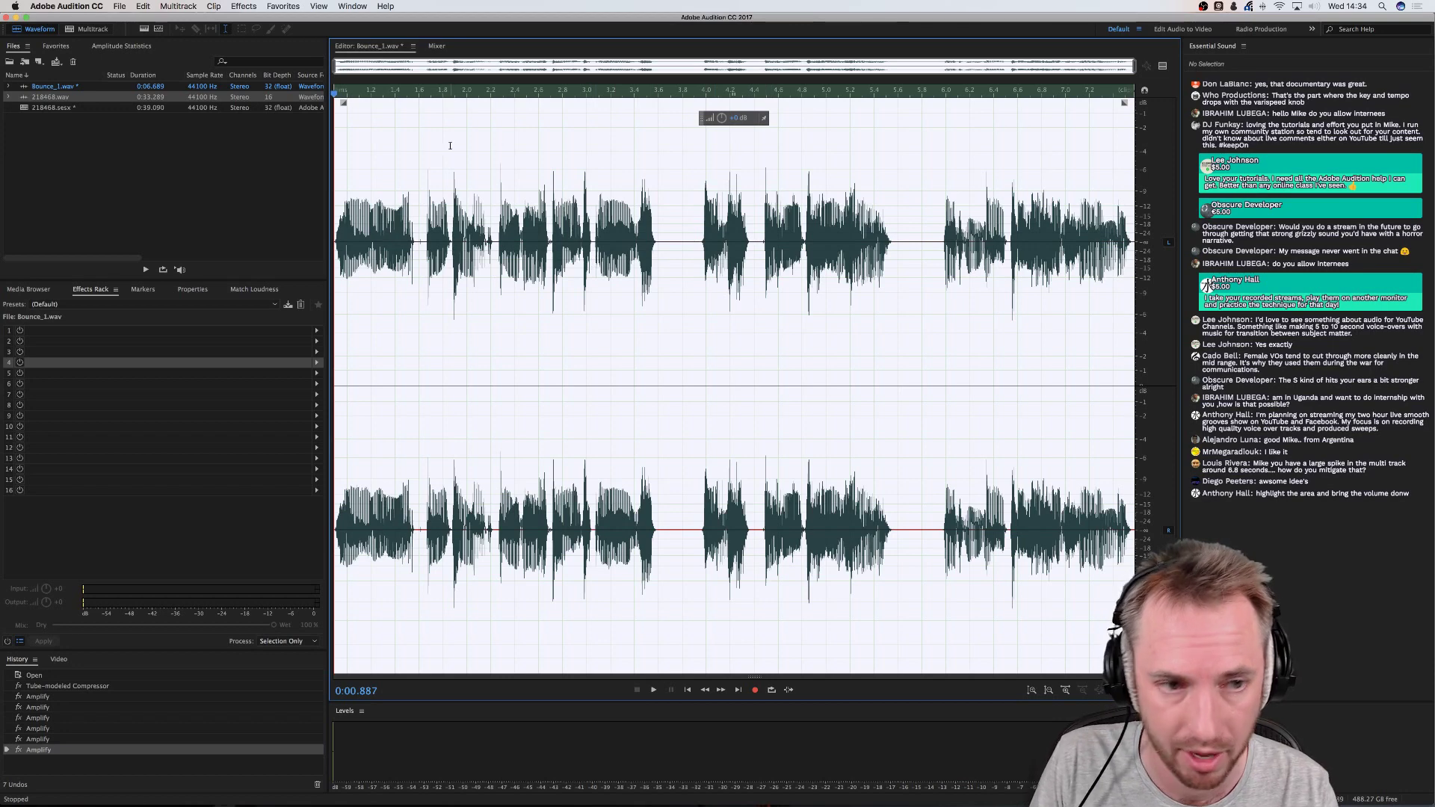
click(278, 7)
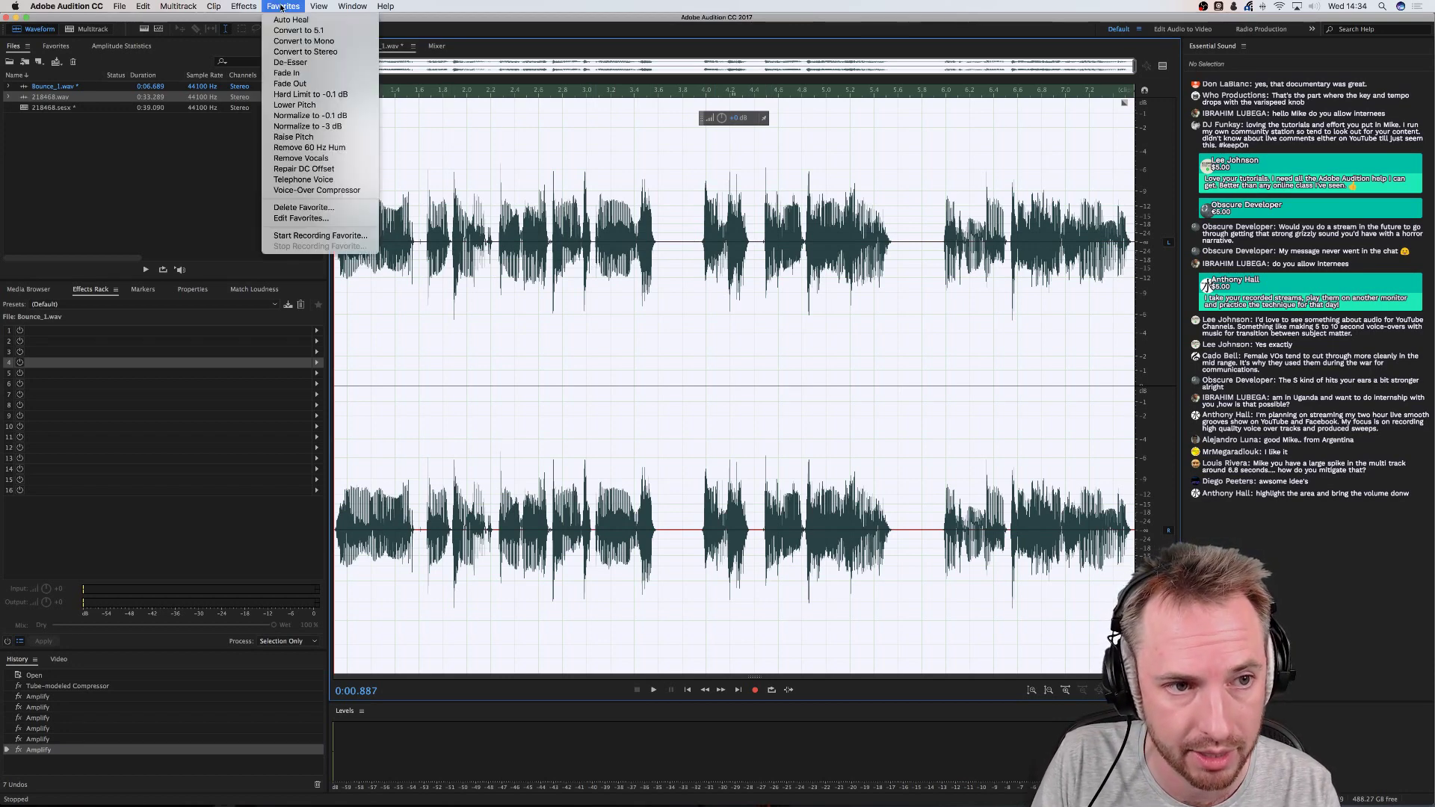
click(288, 116)
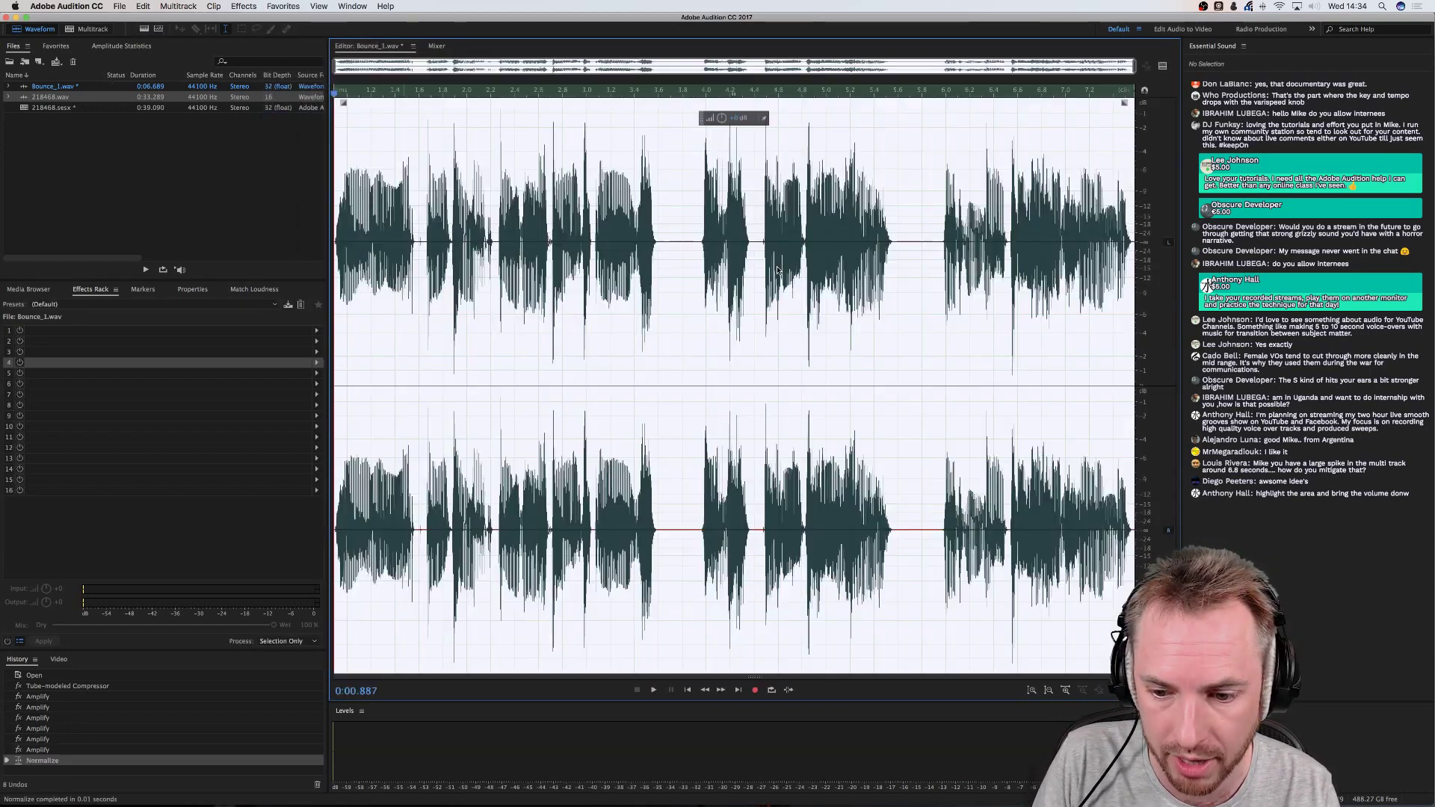
Clear the selection, play the normalized third phrase from 0:05.800, and place the playhead at 0:05.893
click(971, 464)
click(922, 441)
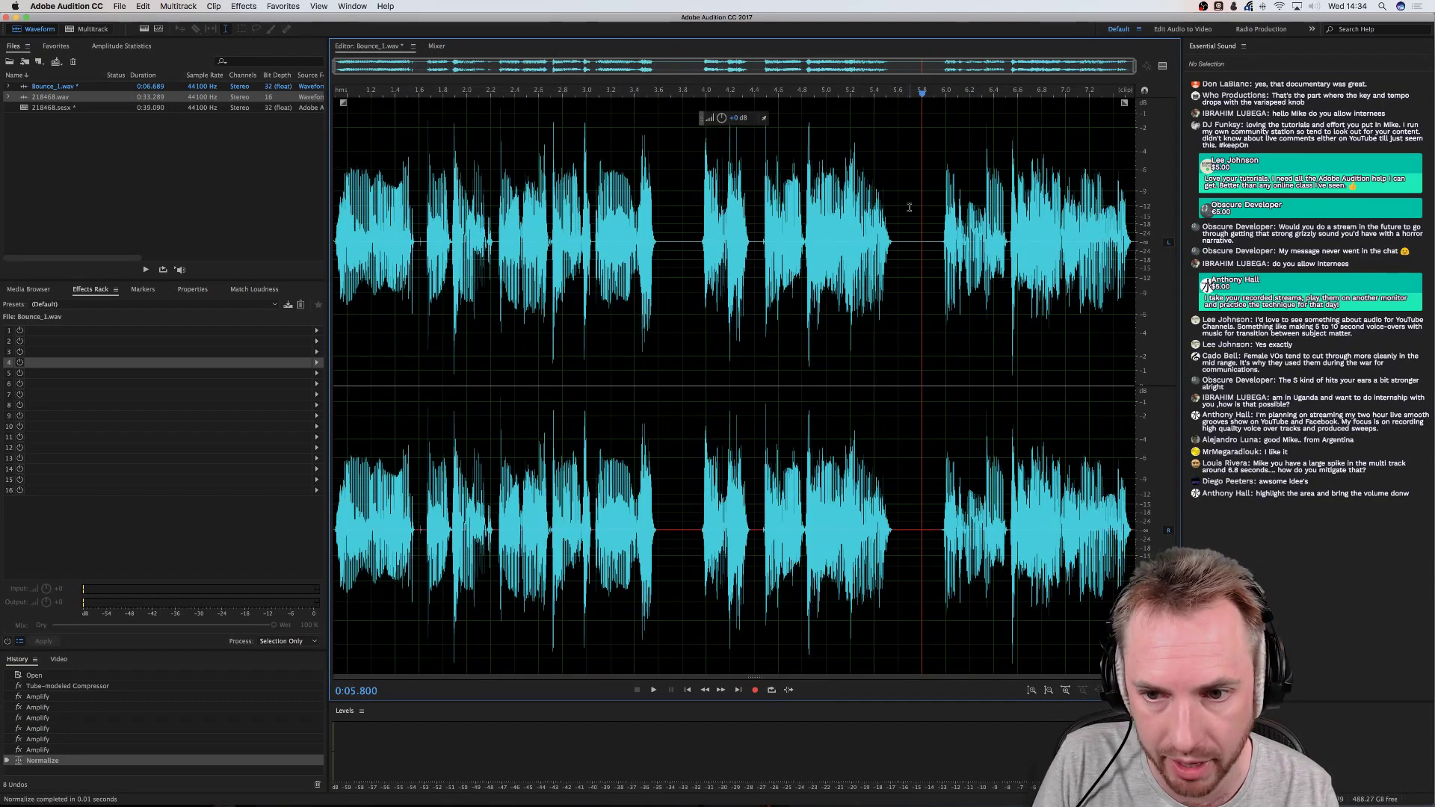
key(space)
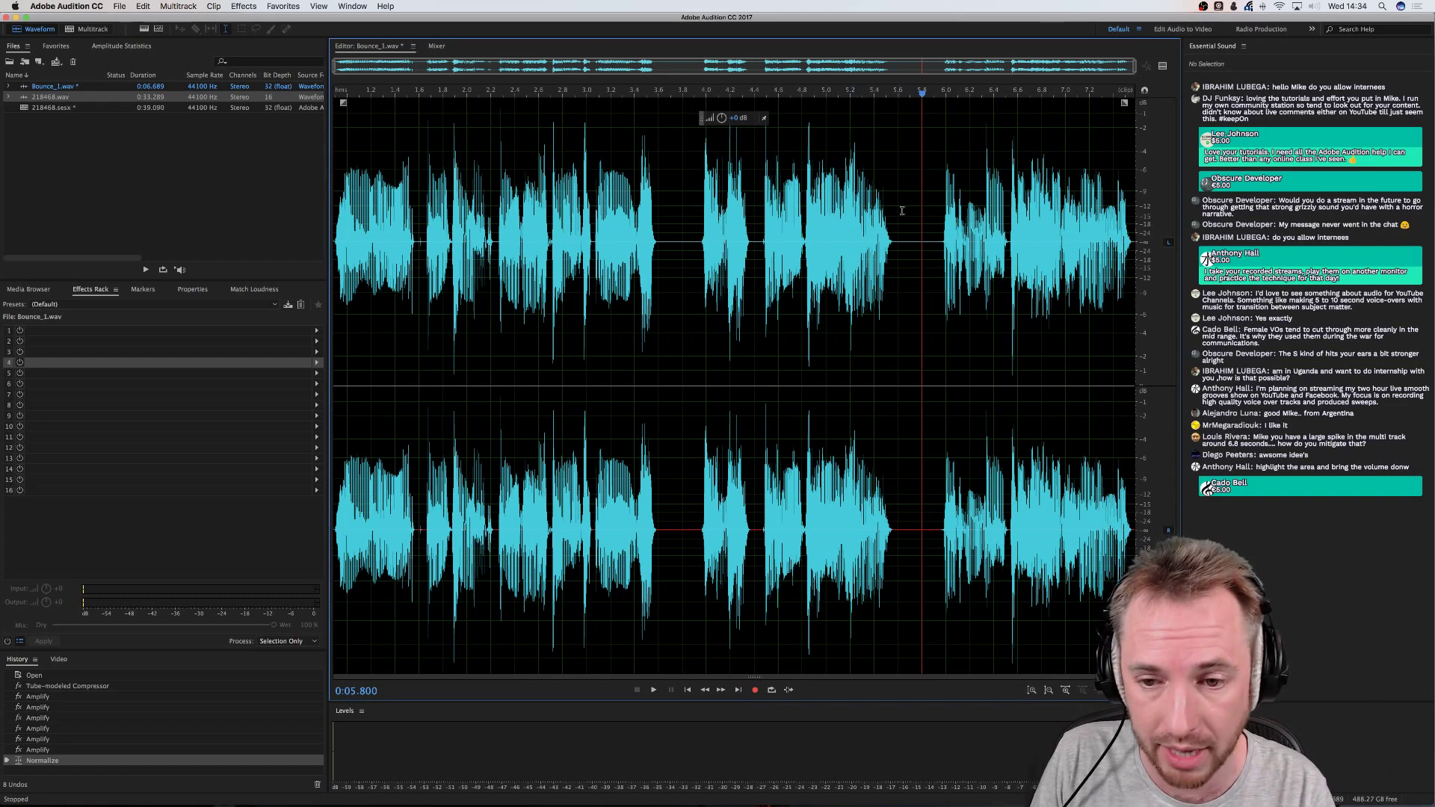
click(927, 274)
click(933, 214)
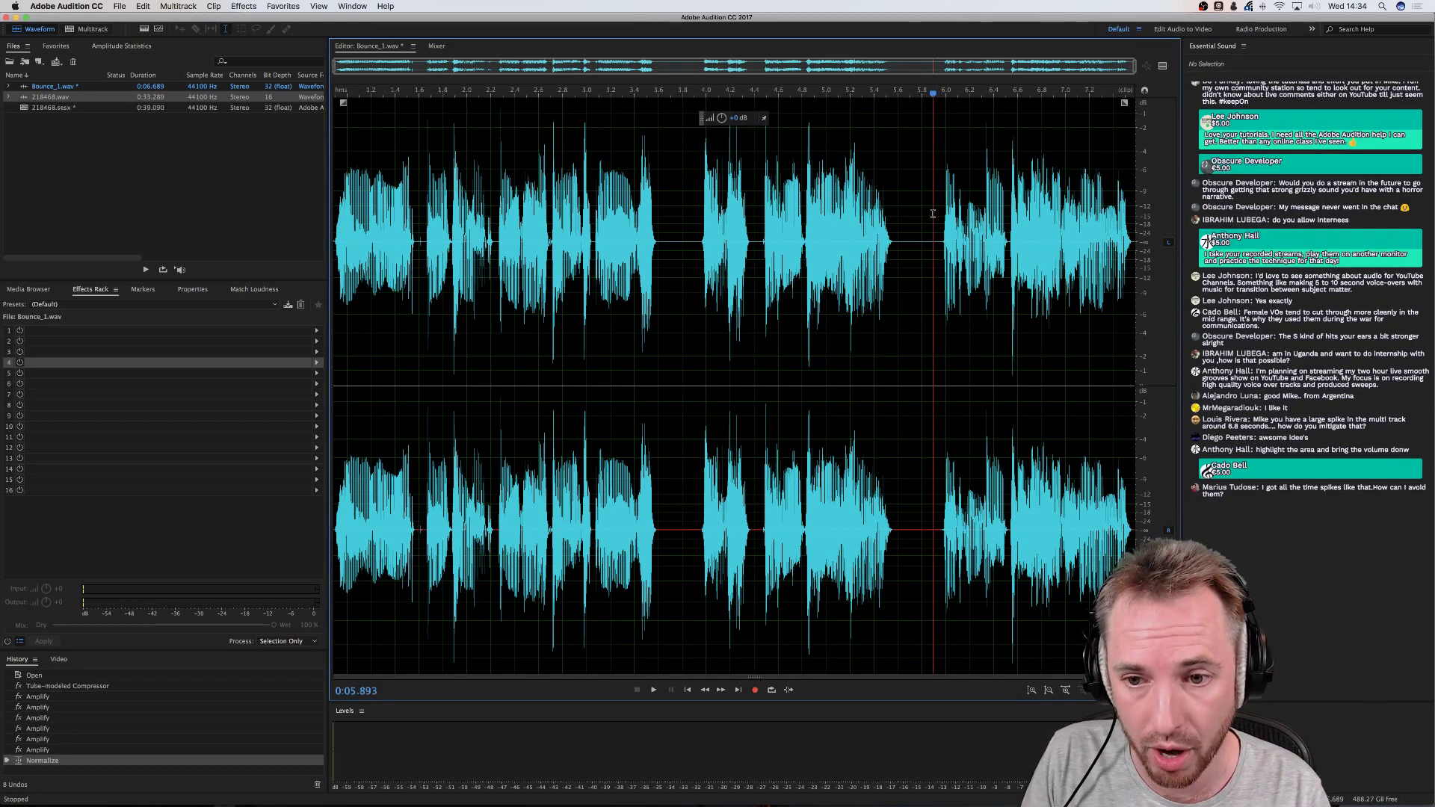
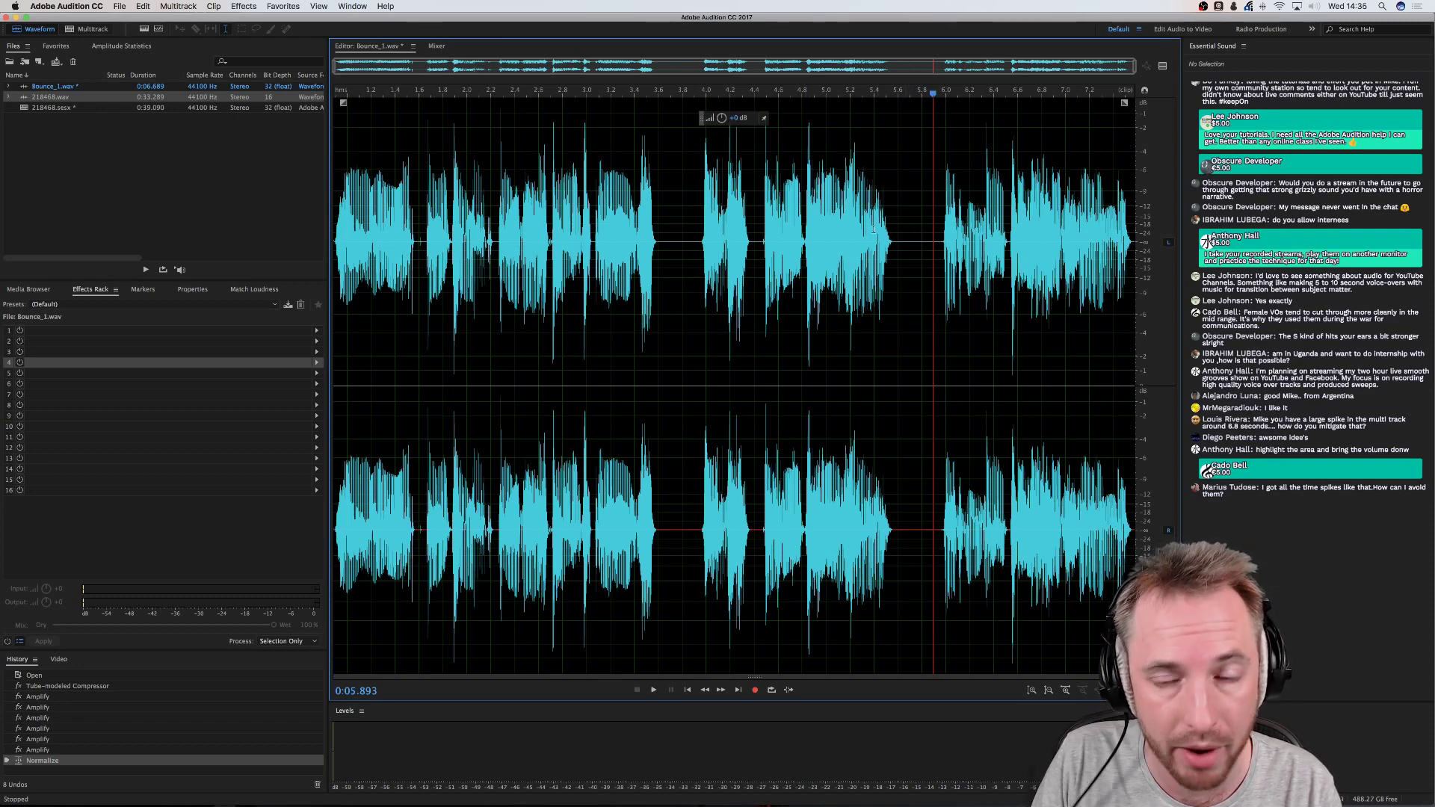
Switch to the multitrack session, select the time range around the layered second phrase from 0:03.794, and play it
click(87, 30)
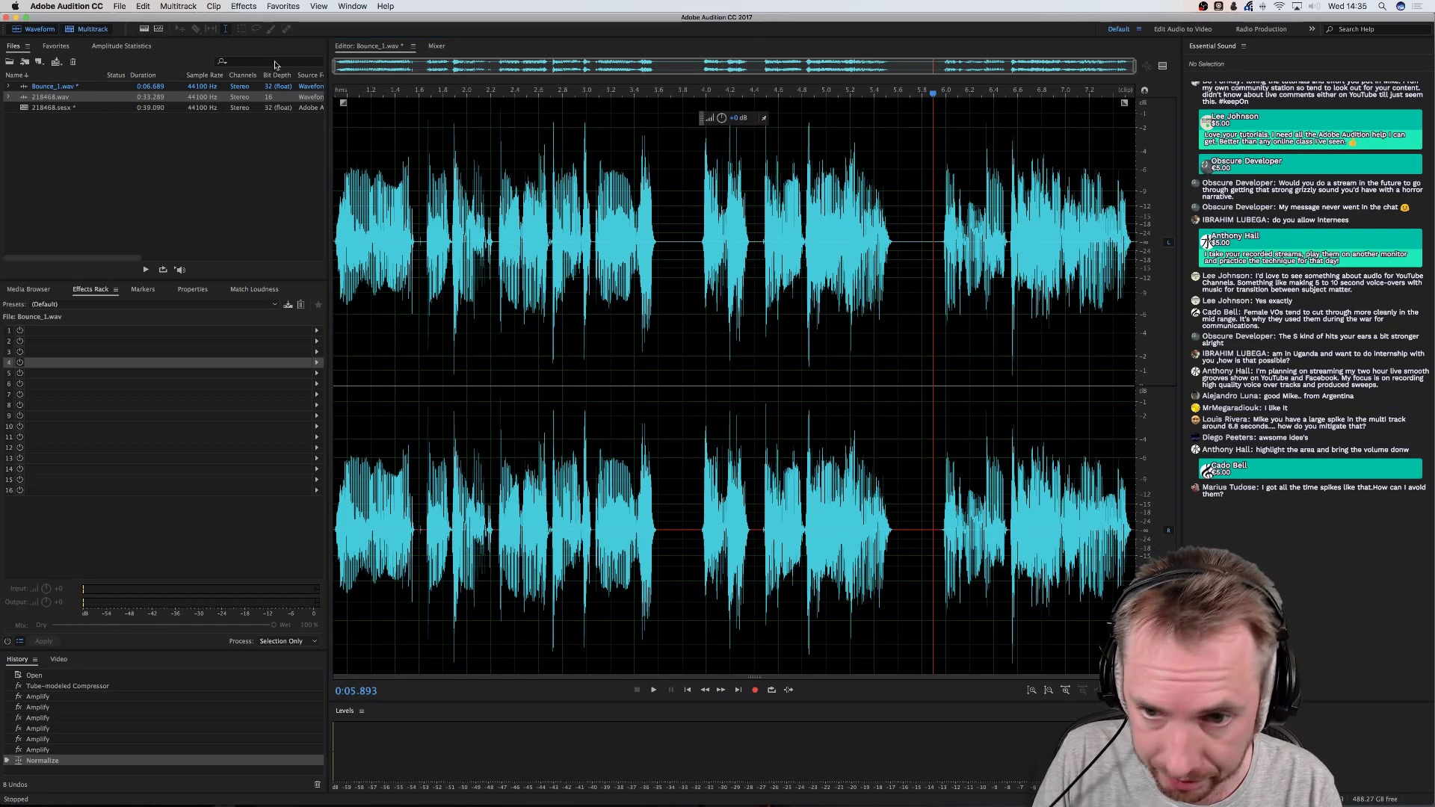
scroll(867, 96, down, 10)
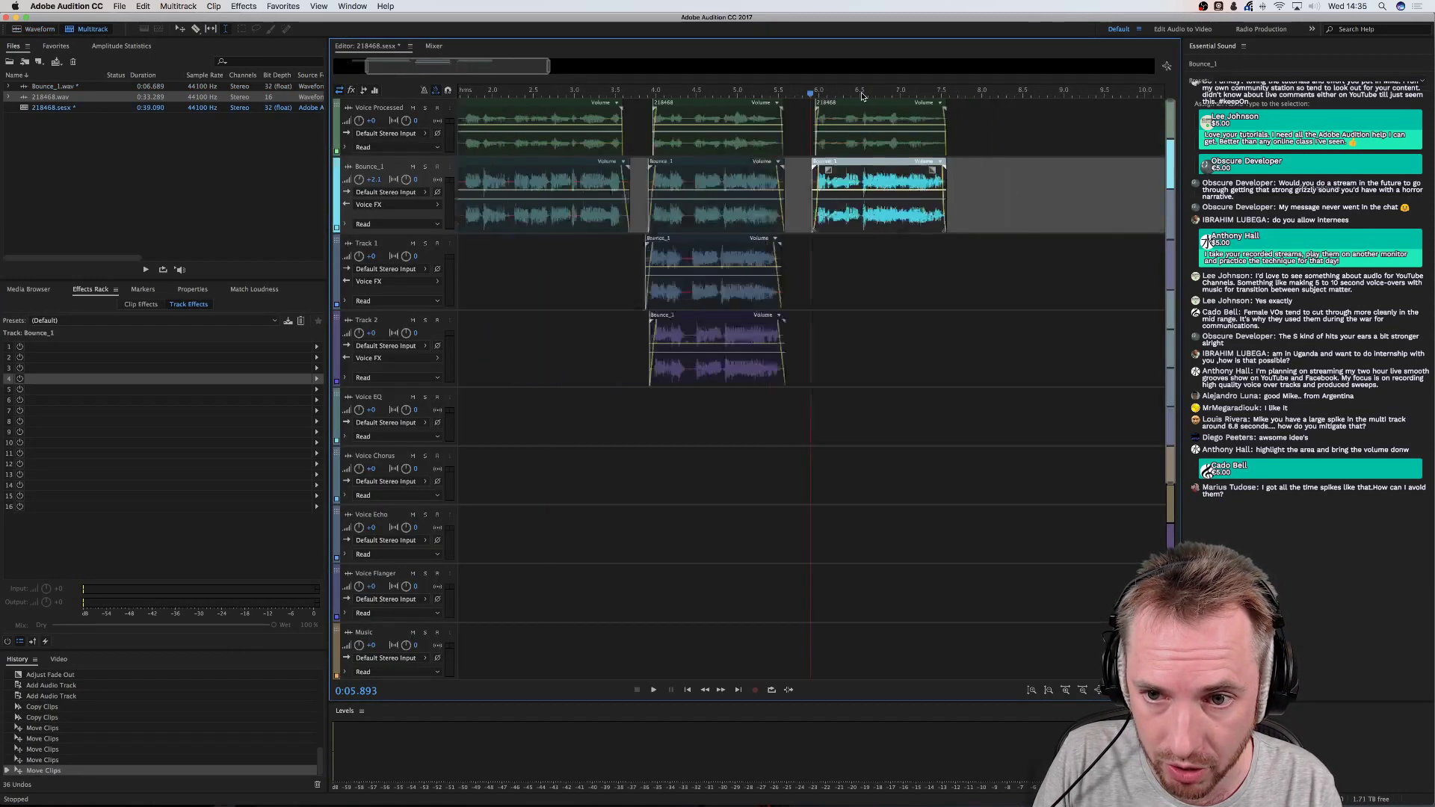
click(579, 254)
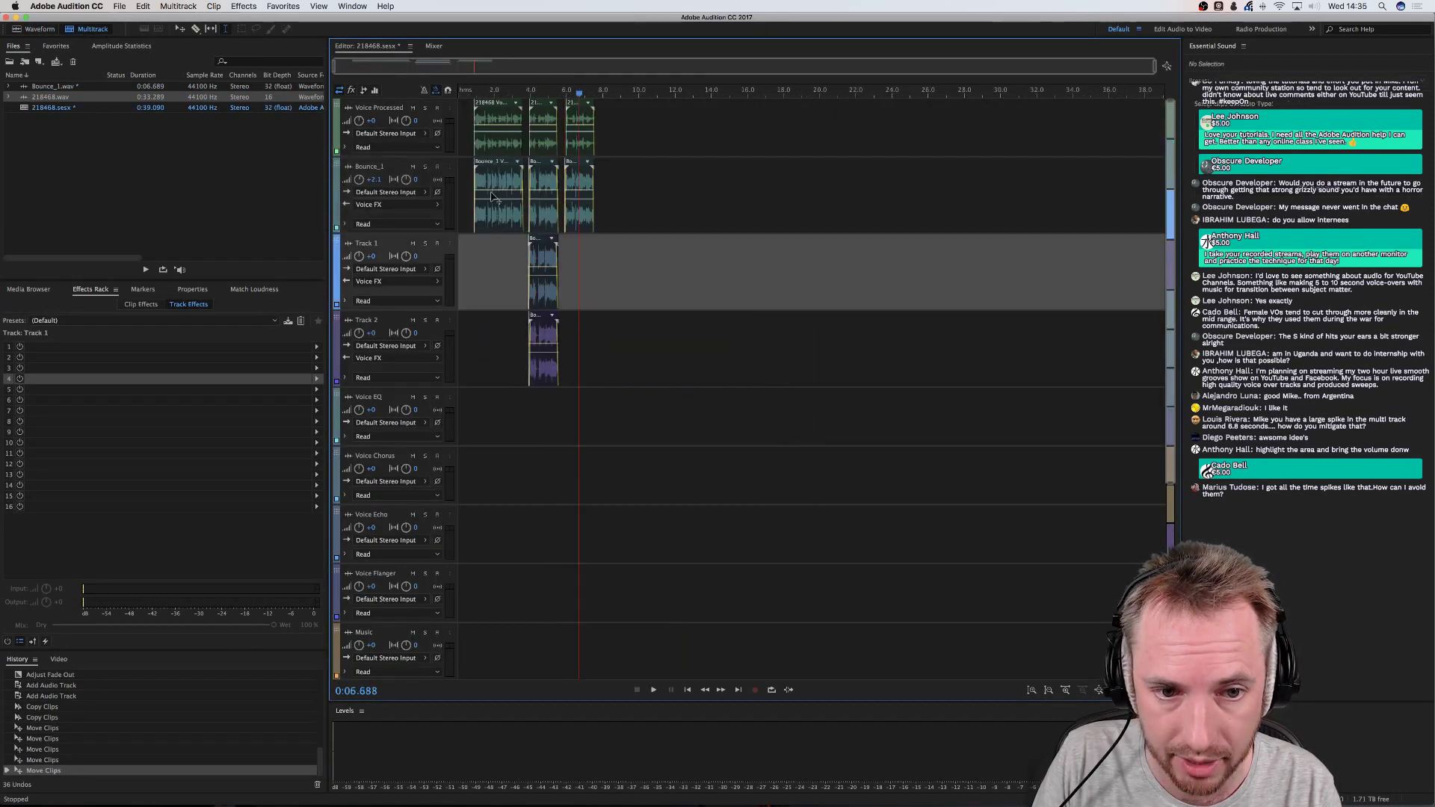
click(472, 245)
scroll(470, 93, up, 4)
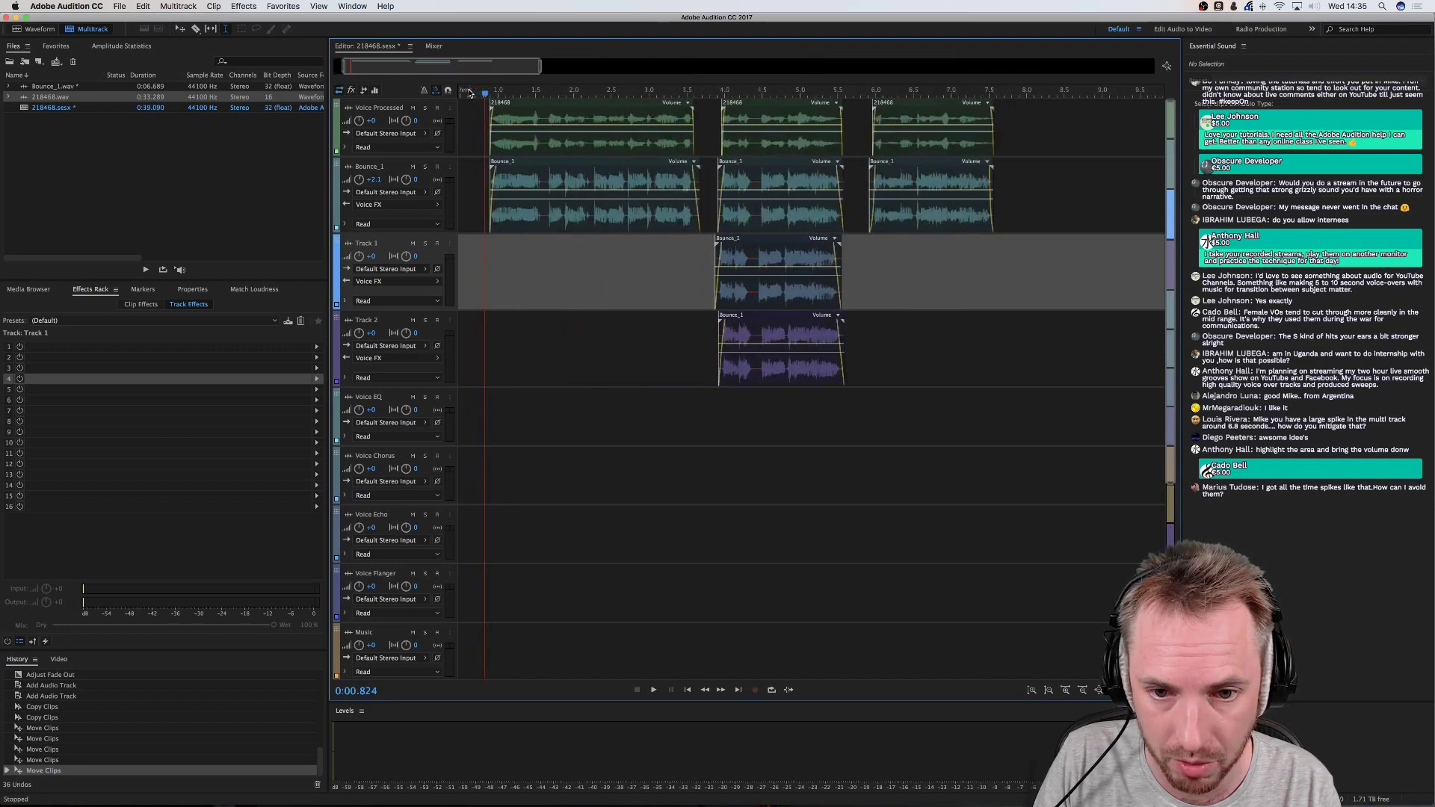
scroll(469, 93, up, 3)
scroll(998, 196, right, 5)
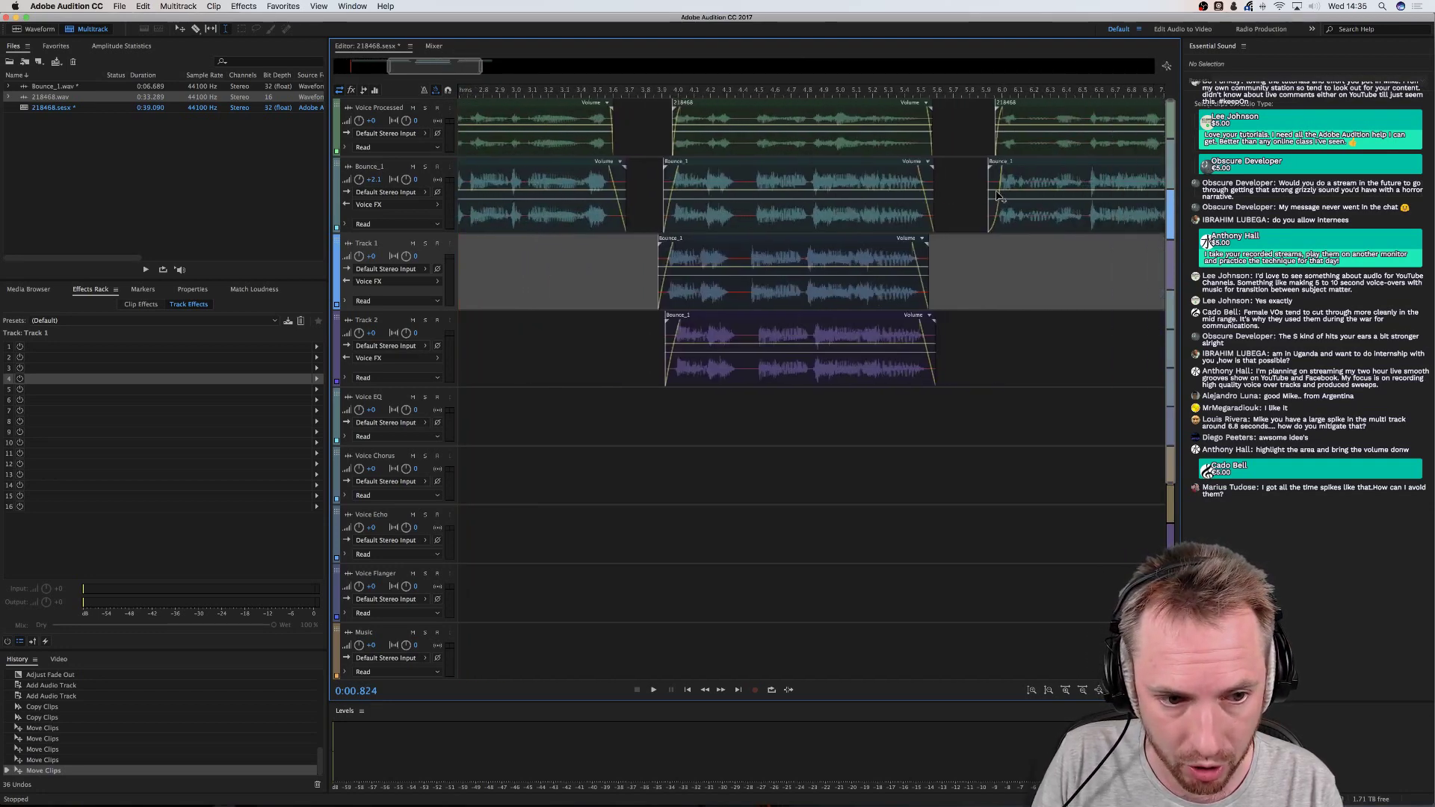
drag(645, 280, 979, 263)
key(space)
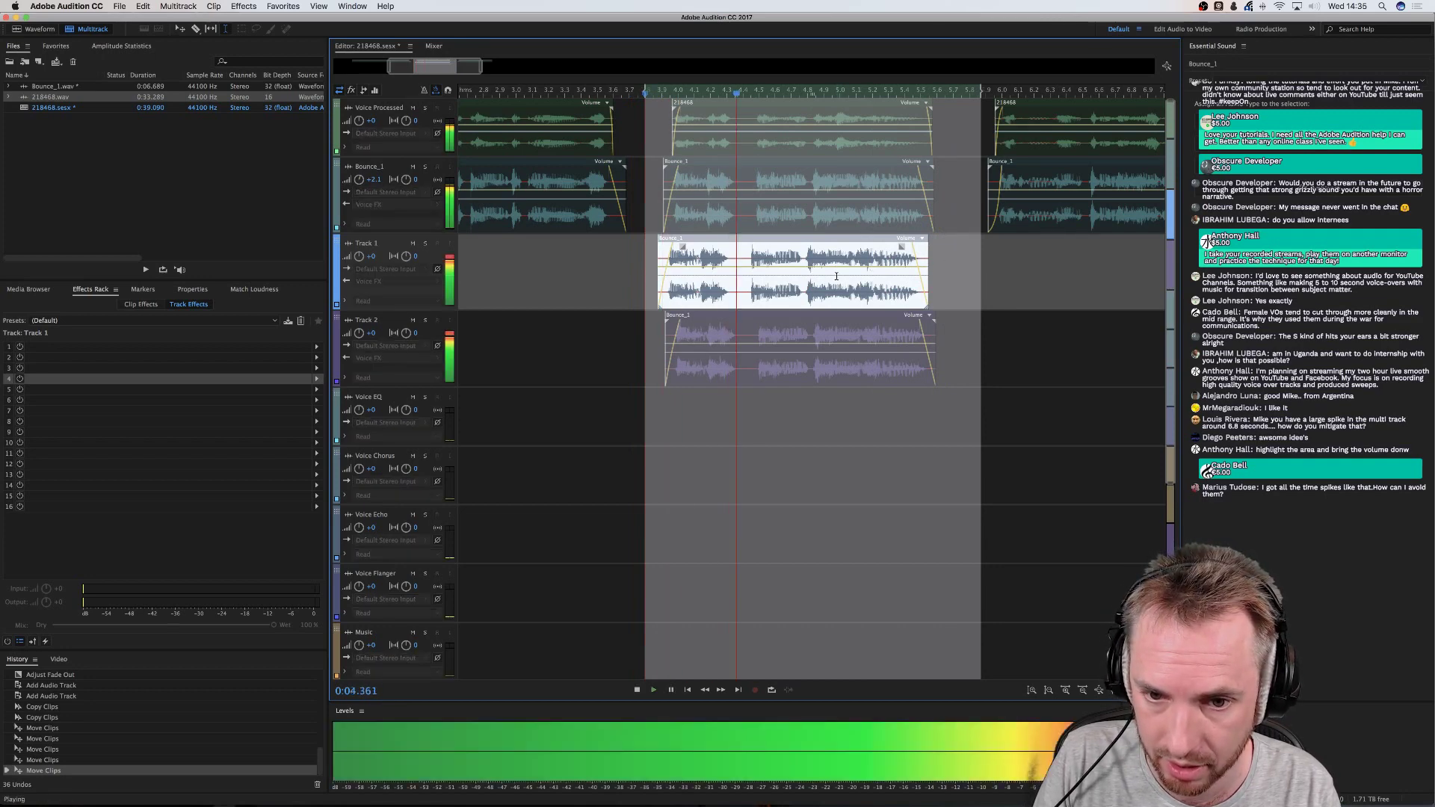
key(space)
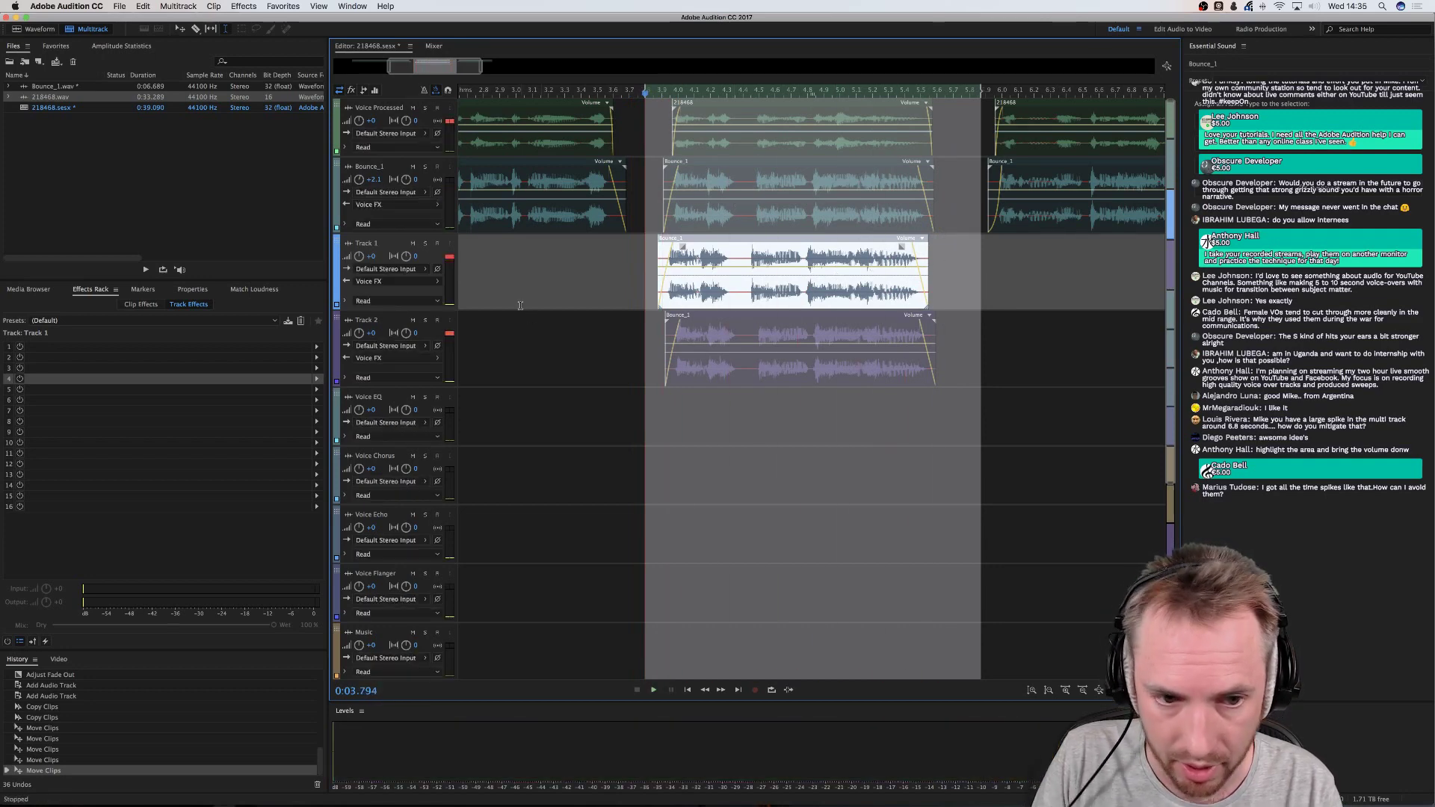
Try volumes of -5 dB on Track 1 and Track 2, and play the start of the selected phrase
click(372, 256)
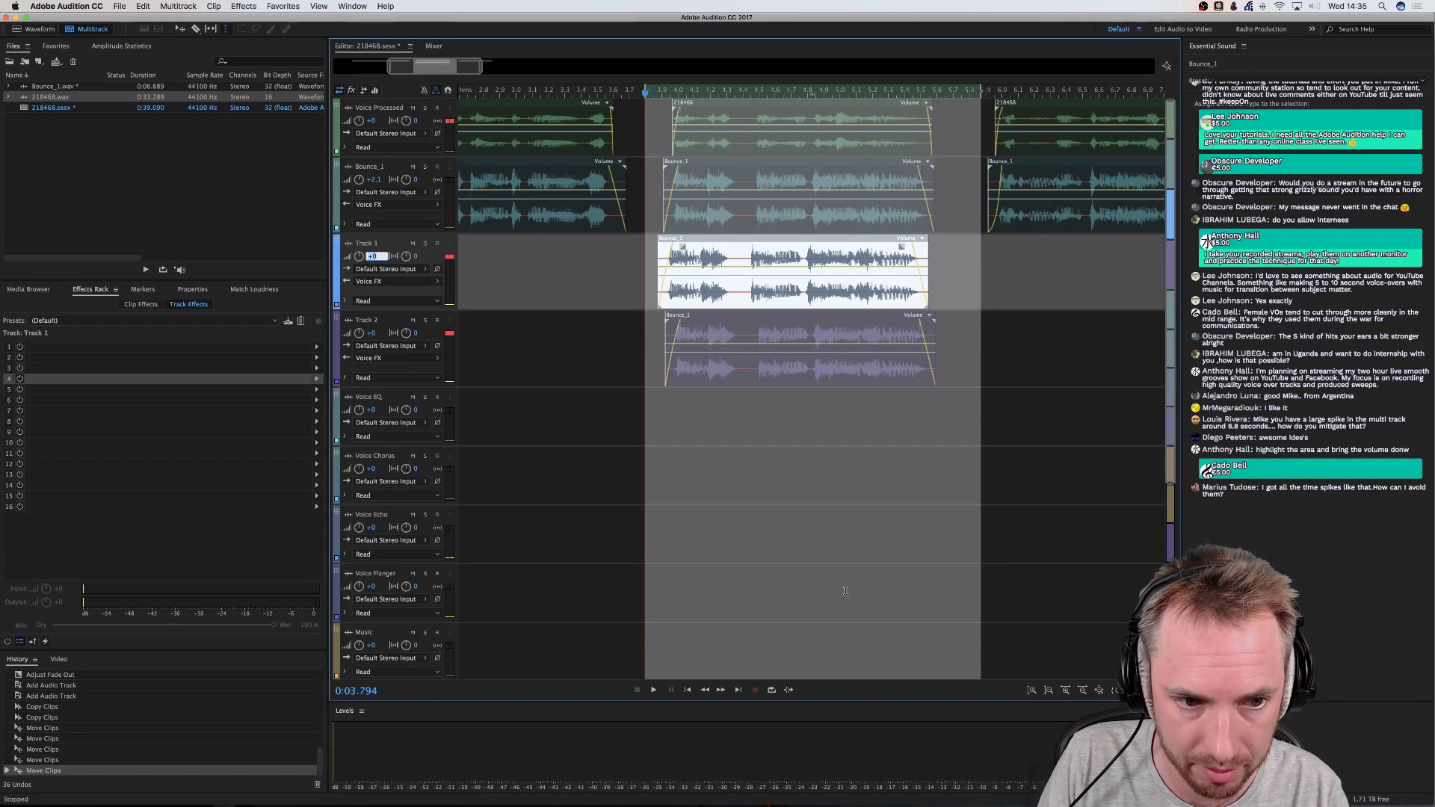
text(-5)
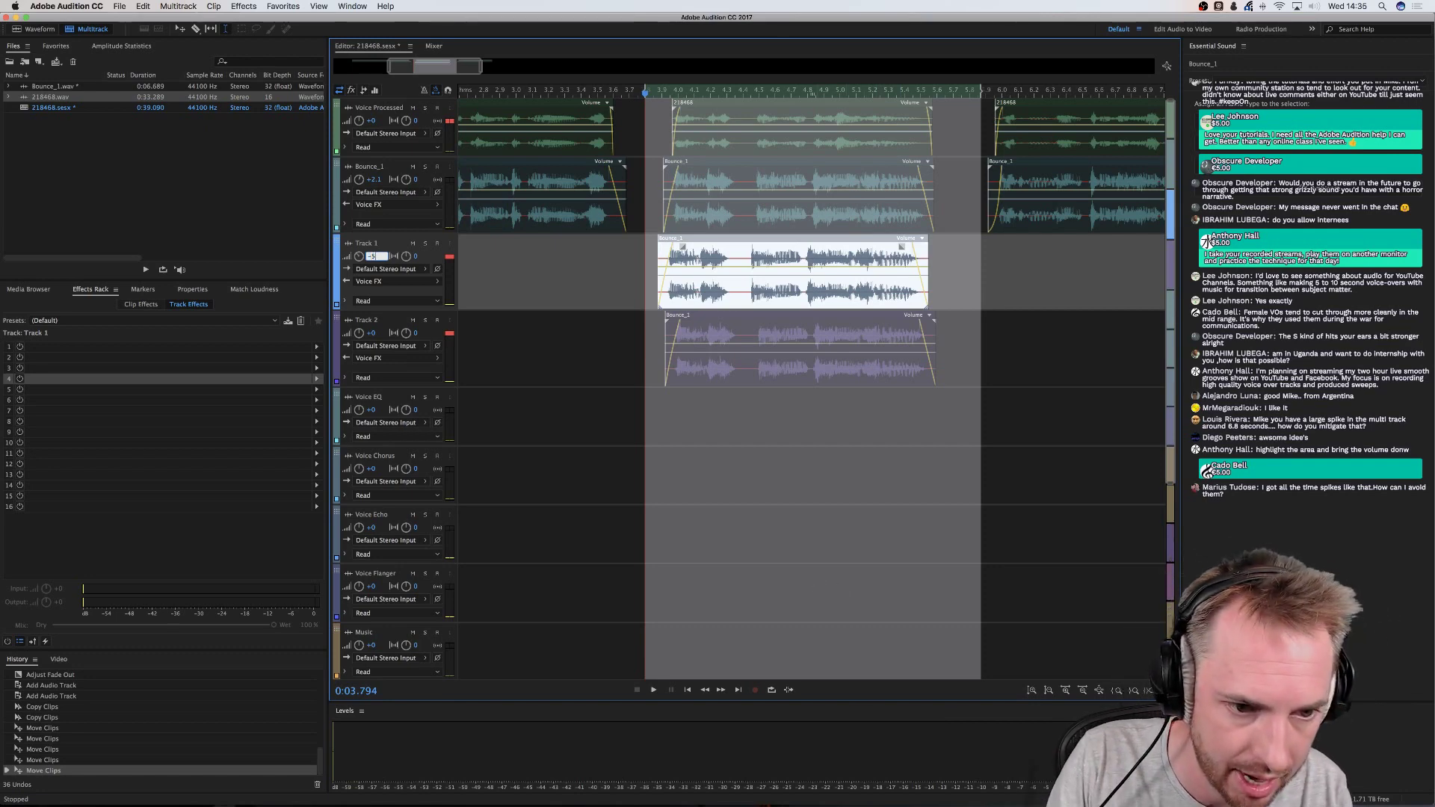
key(Return)
scroll(791, 624, up, 2)
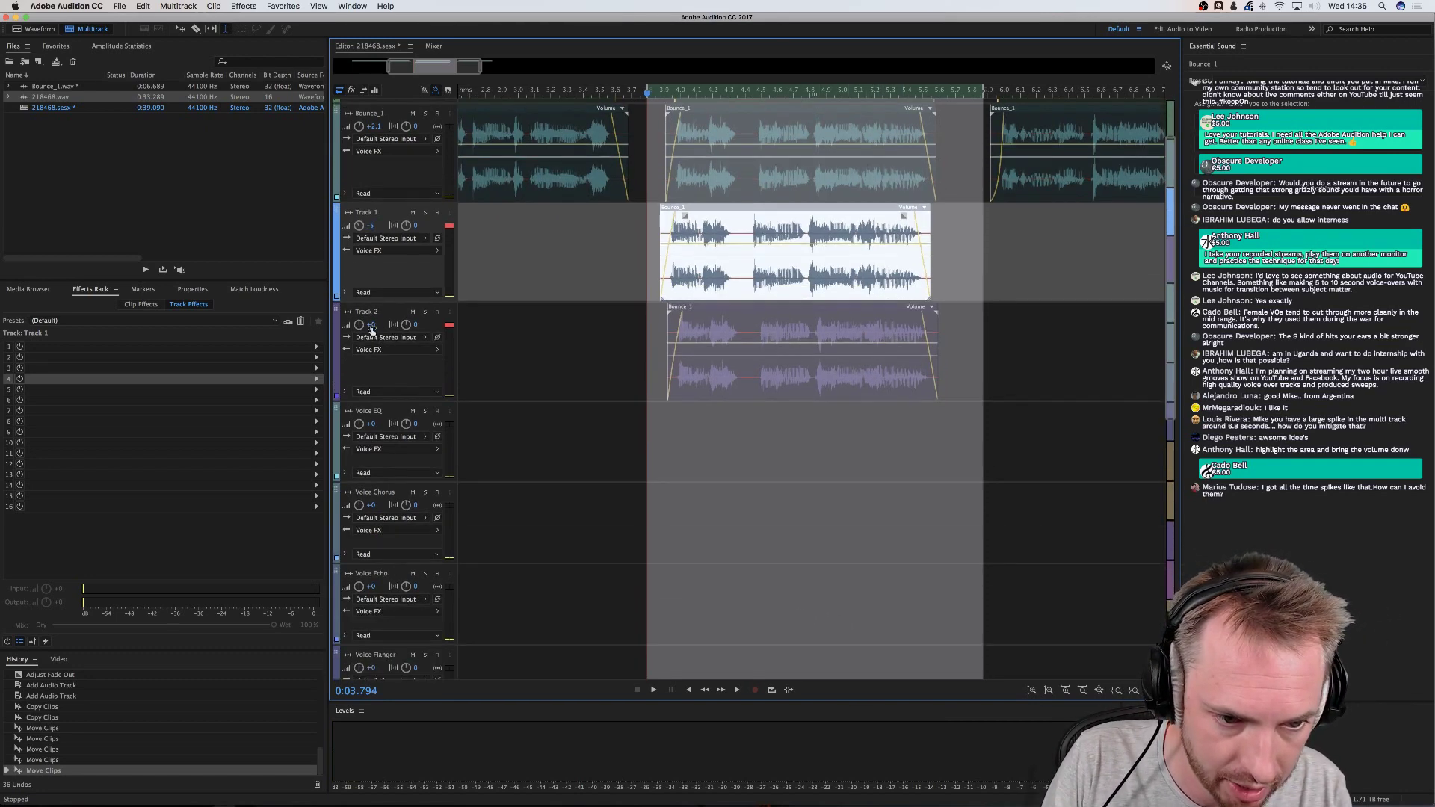
click(372, 333)
text(-5)
key(Return)
key(space)
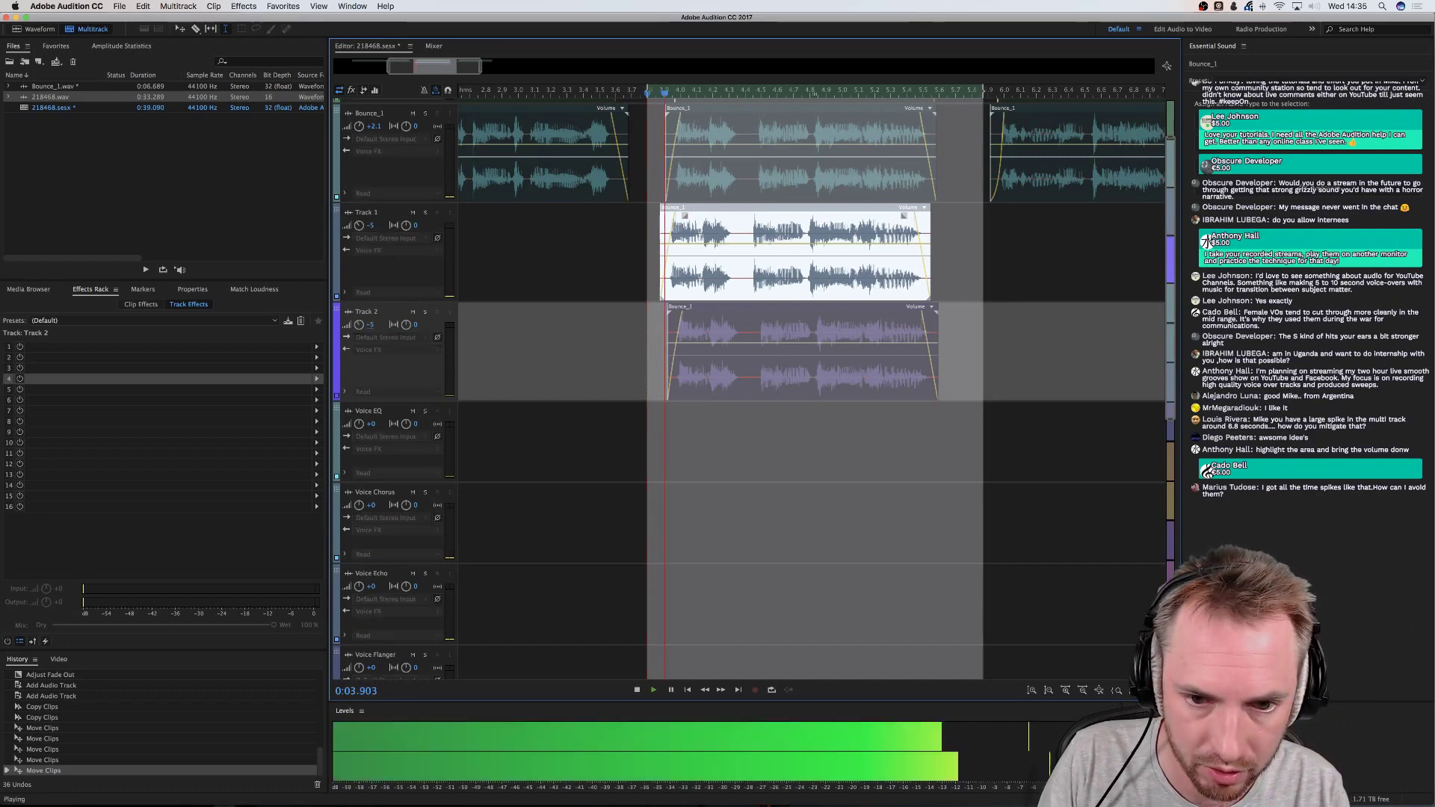
key(space)
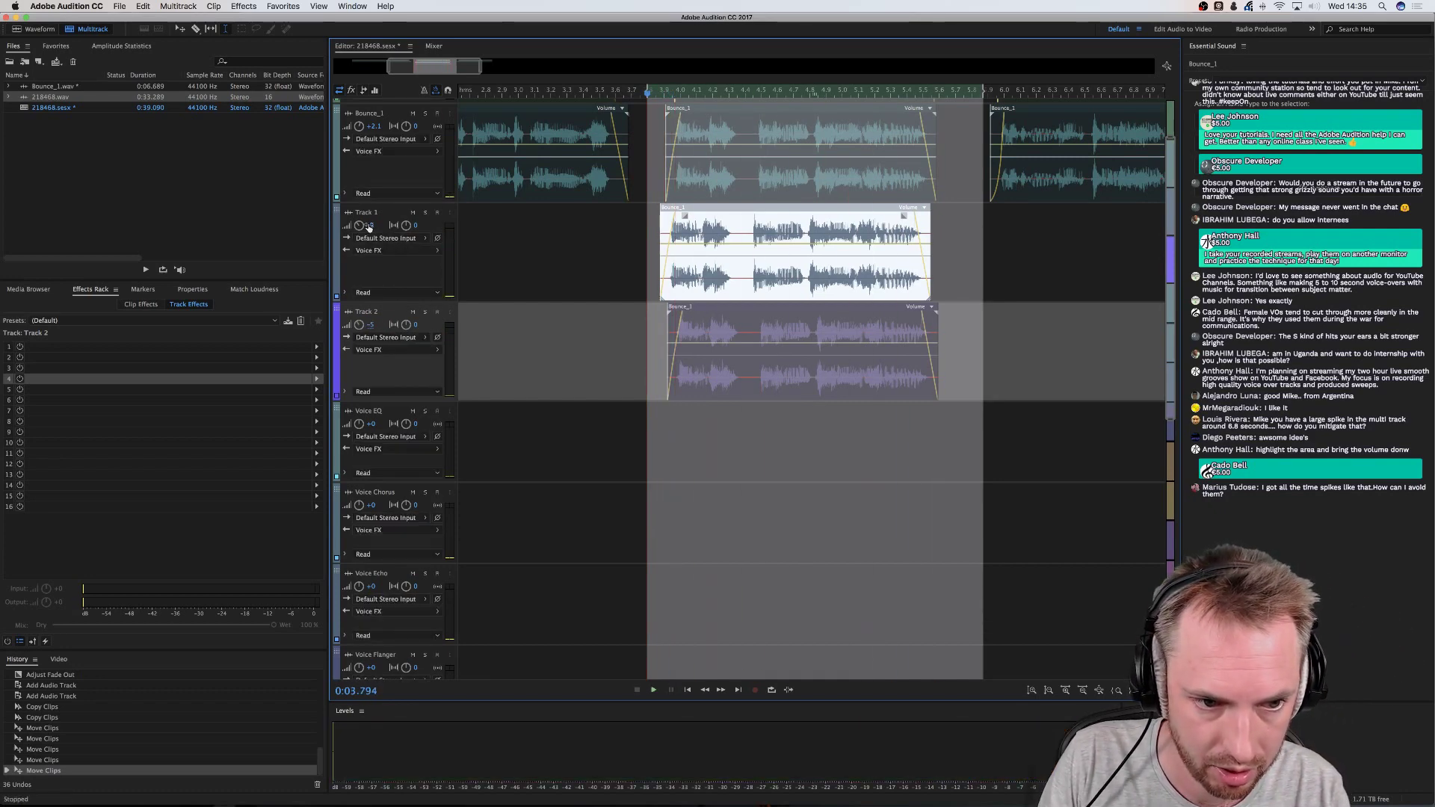
Set the volumes of Track 1 and Track 2 to -10 dB
click(373, 225)
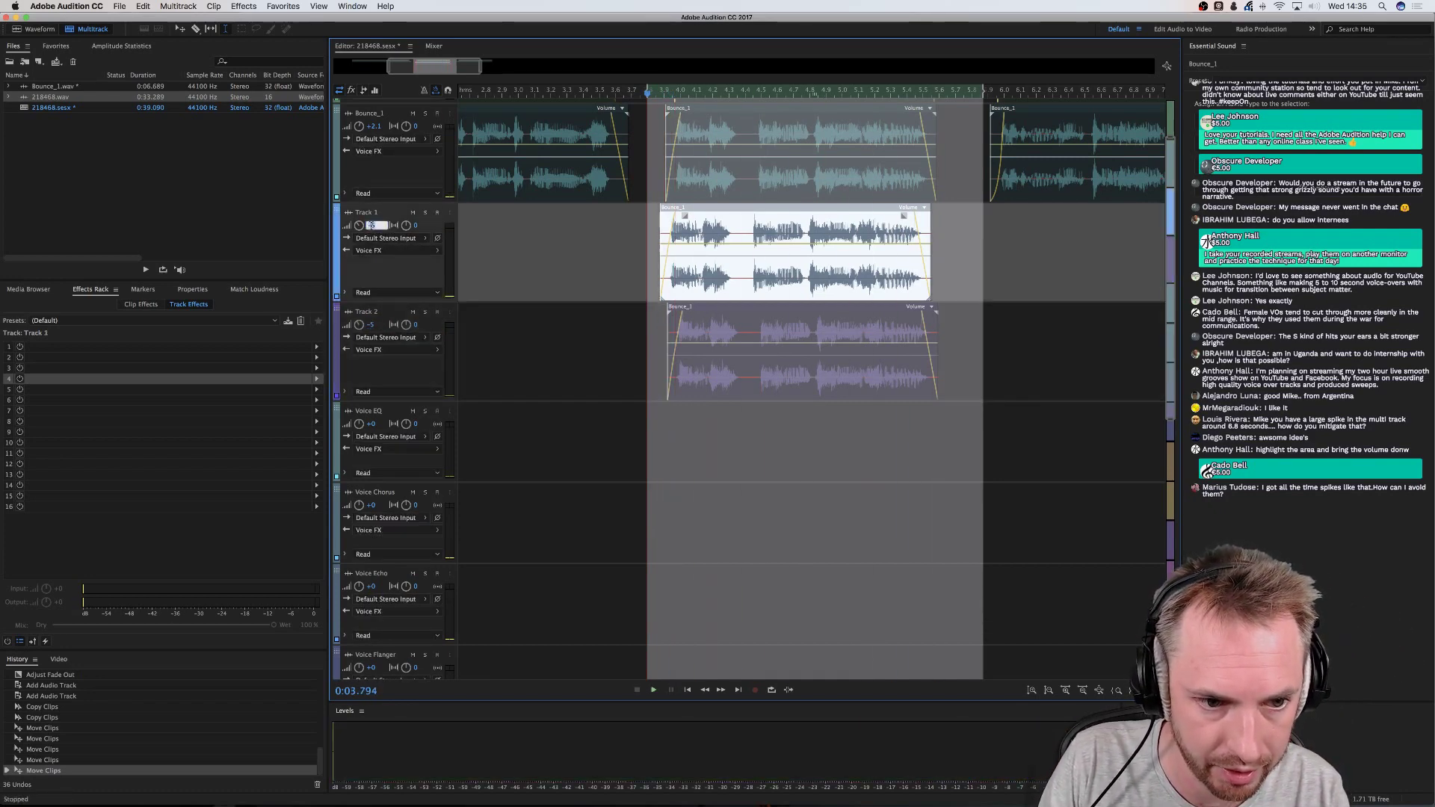
text(-10)
key(Return)
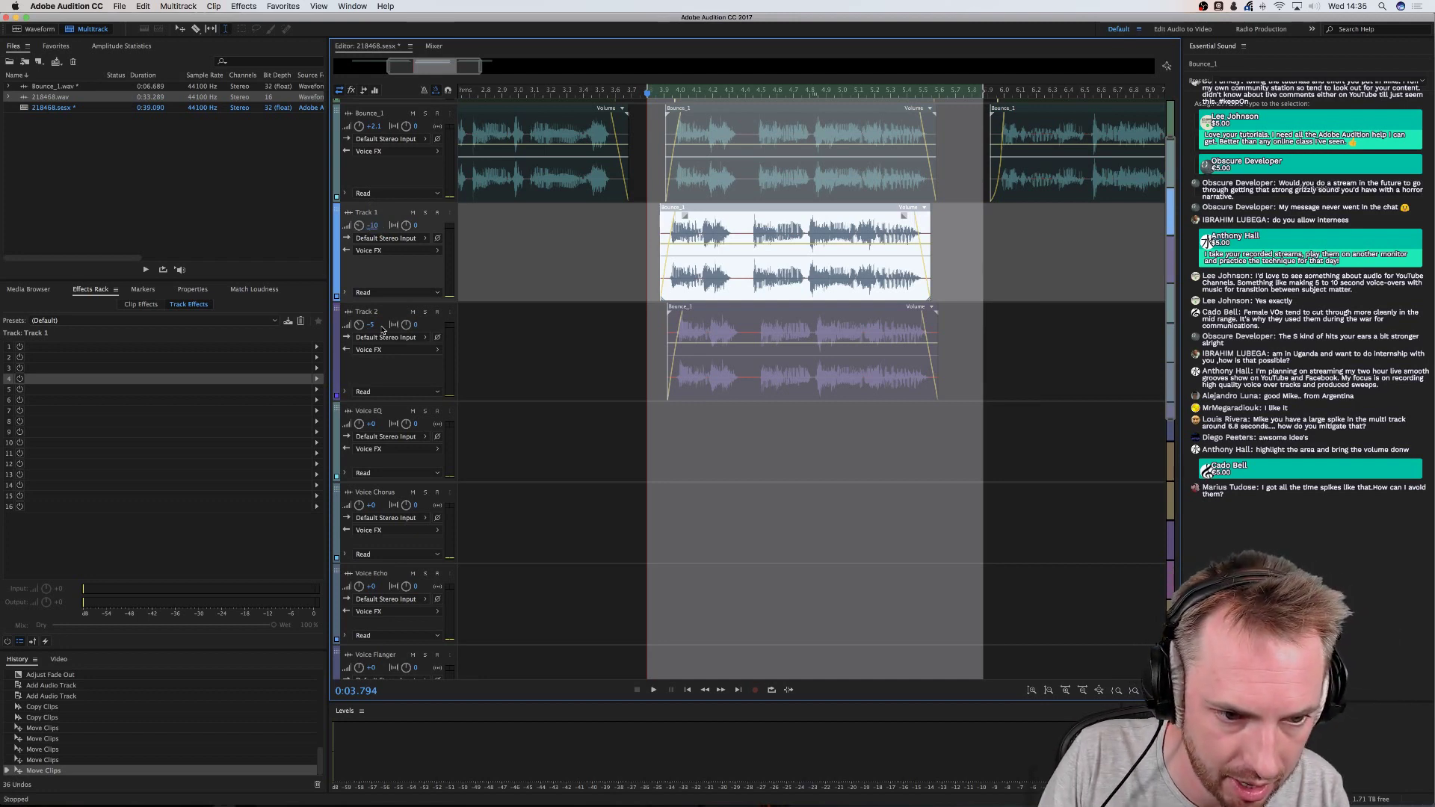
click(373, 325)
text(-10)
key(Return)
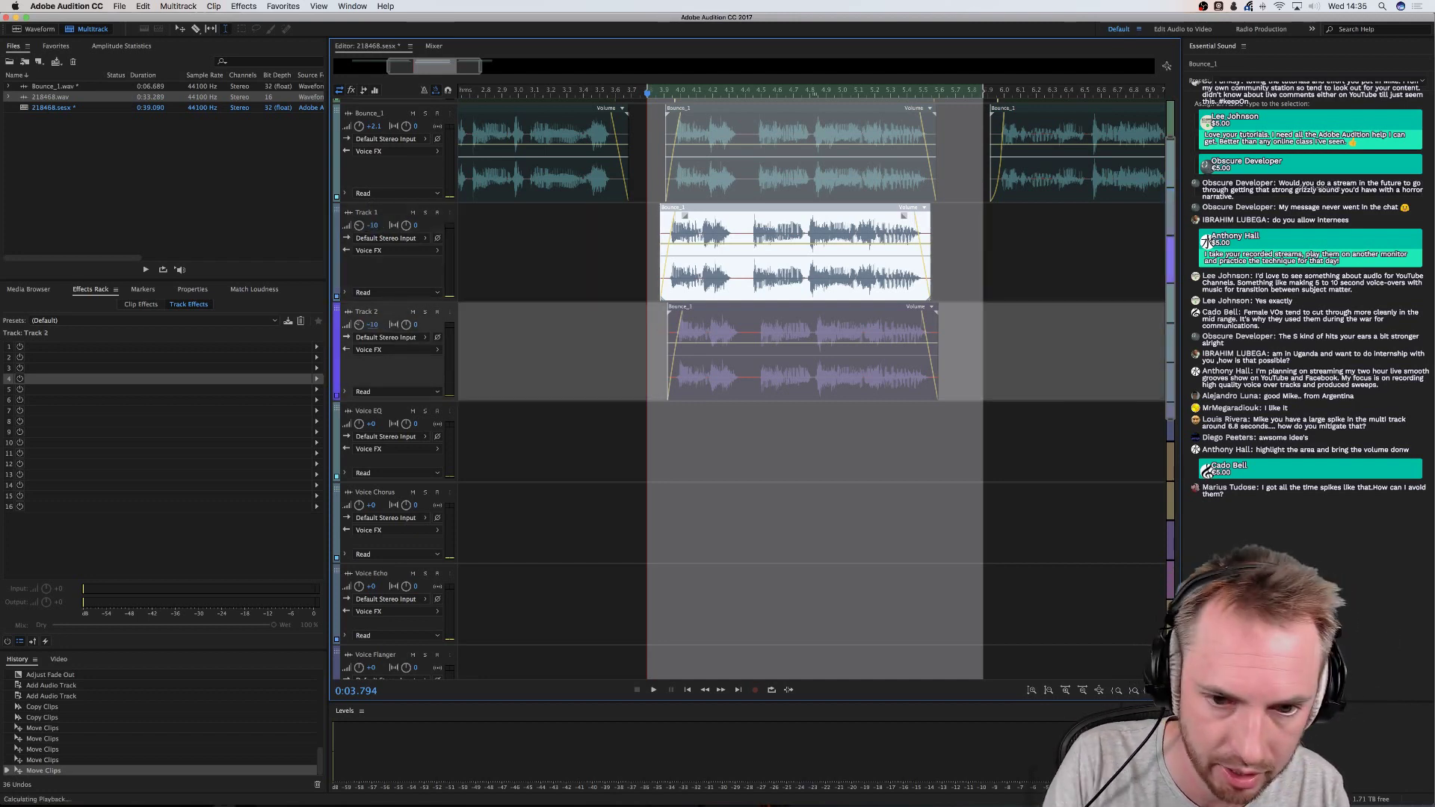
Move the Track 1 Bounce_1 clip slightly earlier and the Track 2 copy slightly later so both are offset from the original
key(space)
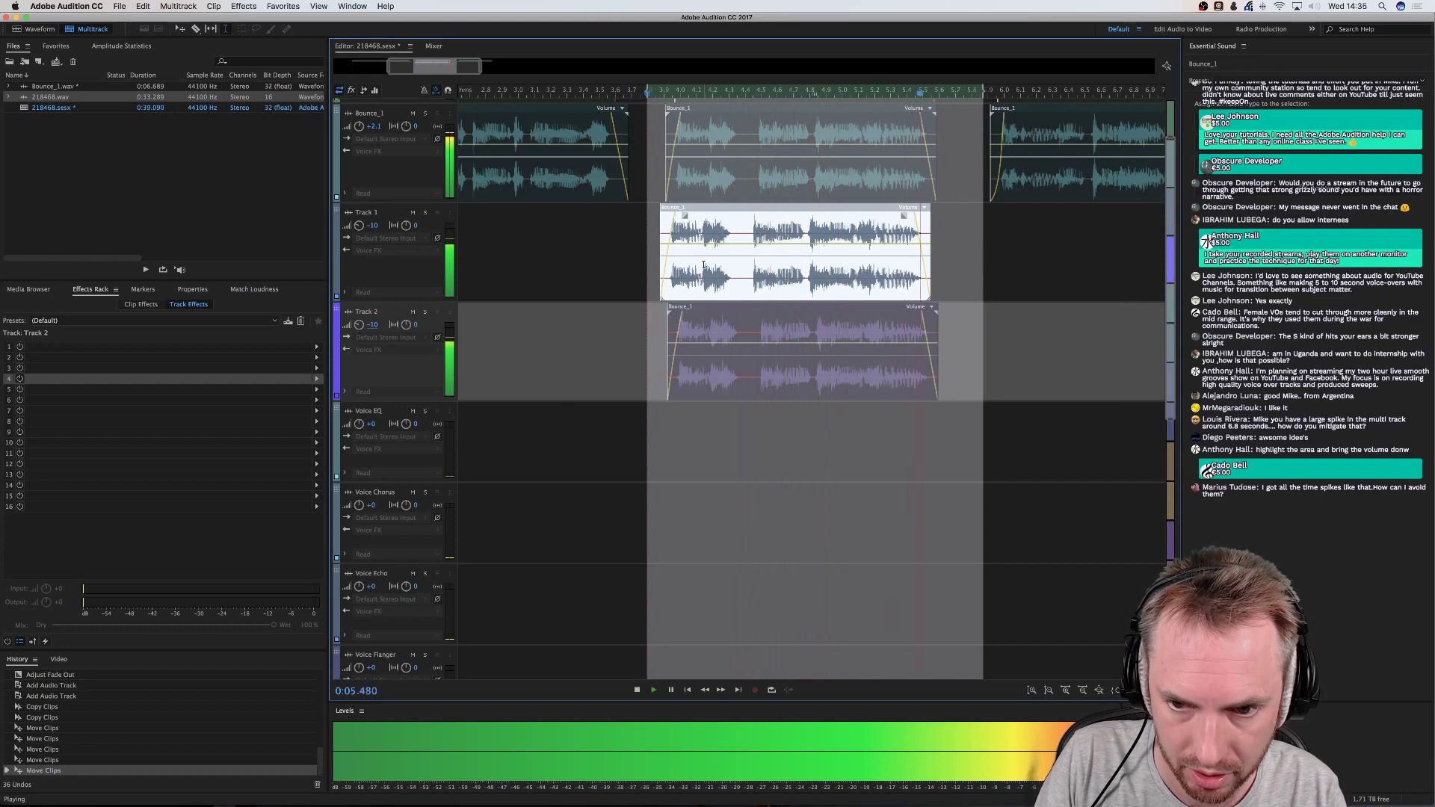
key(space)
drag(769, 260, 767, 261)
drag(670, 319, 673, 319)
click(659, 319)
Play back the three layered Bounce_1 clips from just before their start to check the timing offset
key(space)
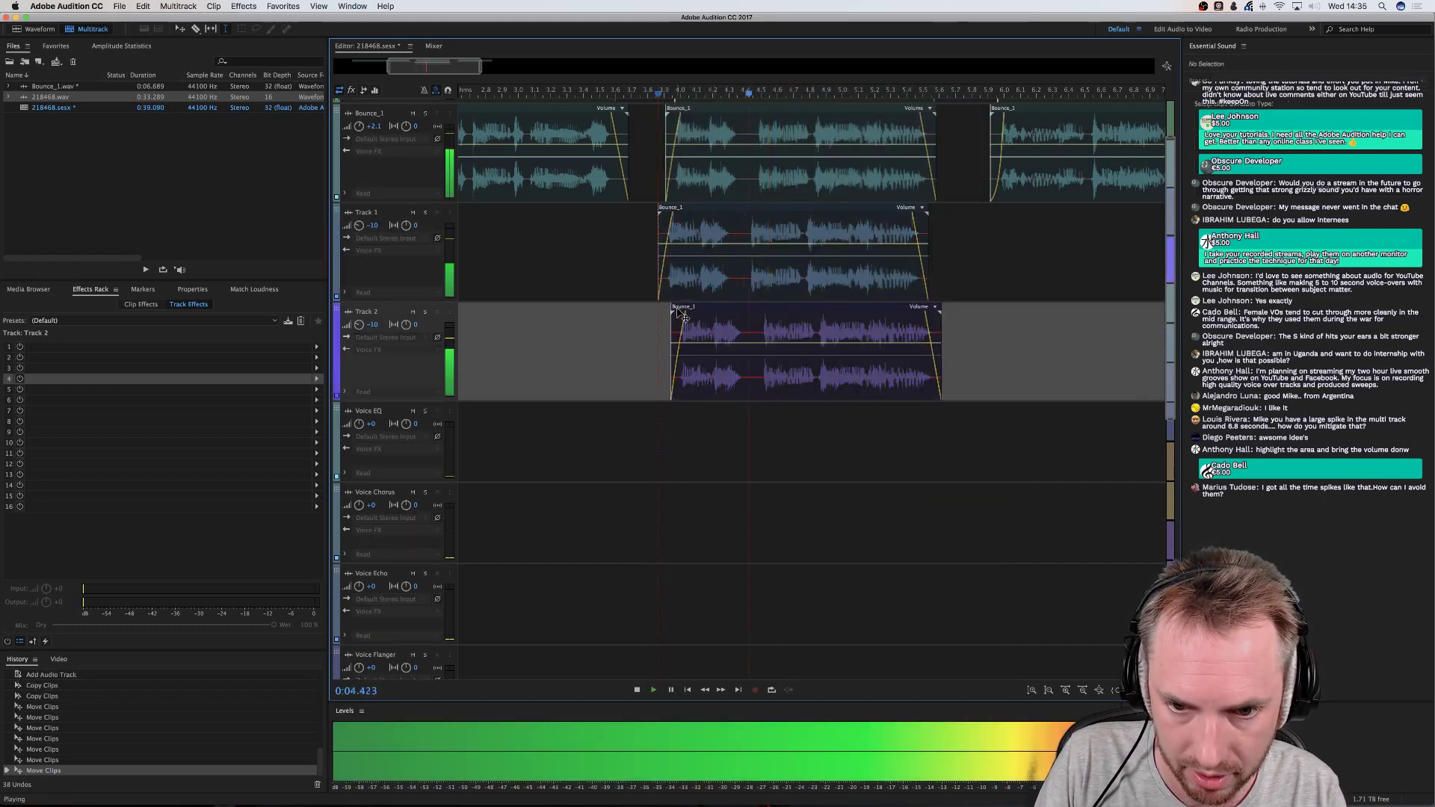
key(space)
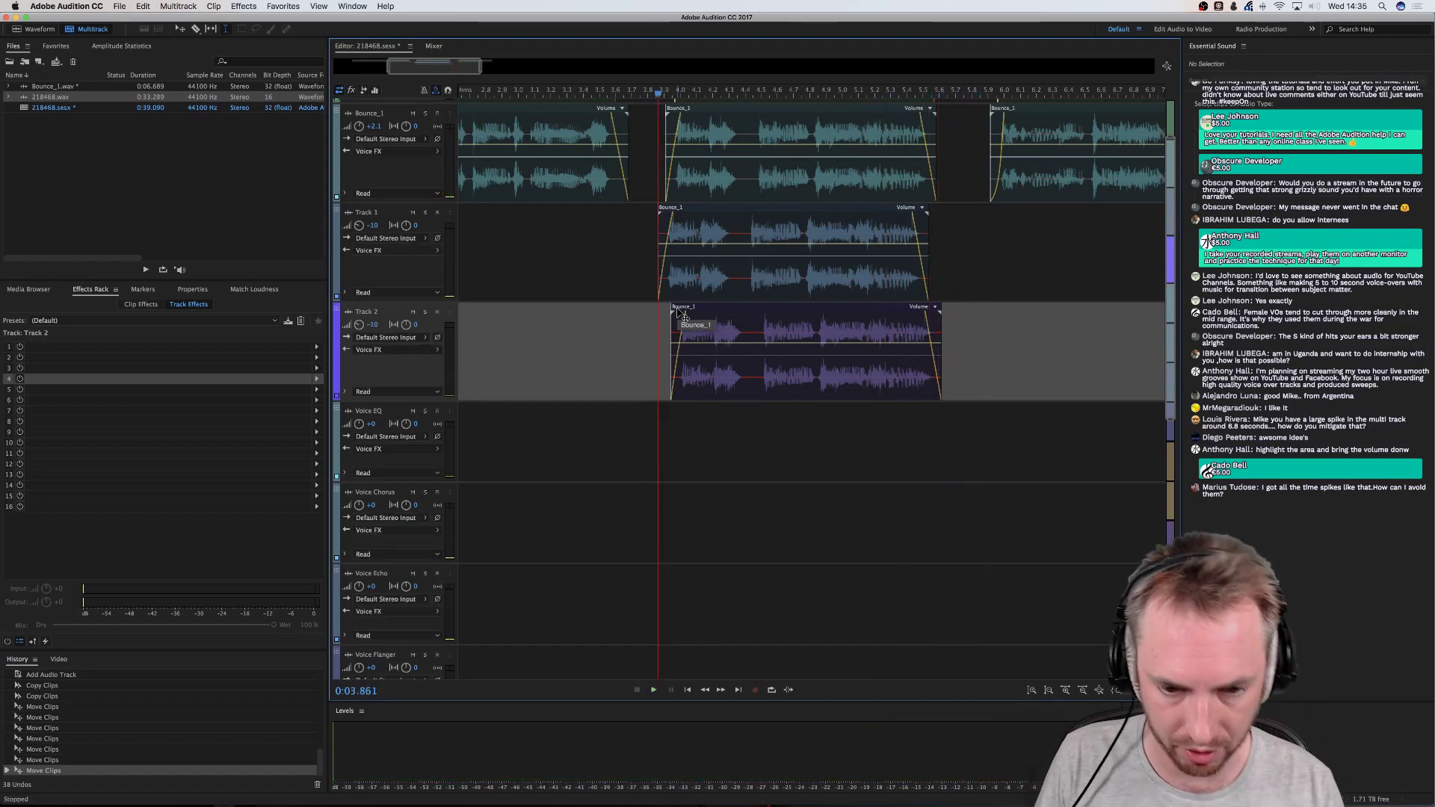
click(648, 272)
key(space)
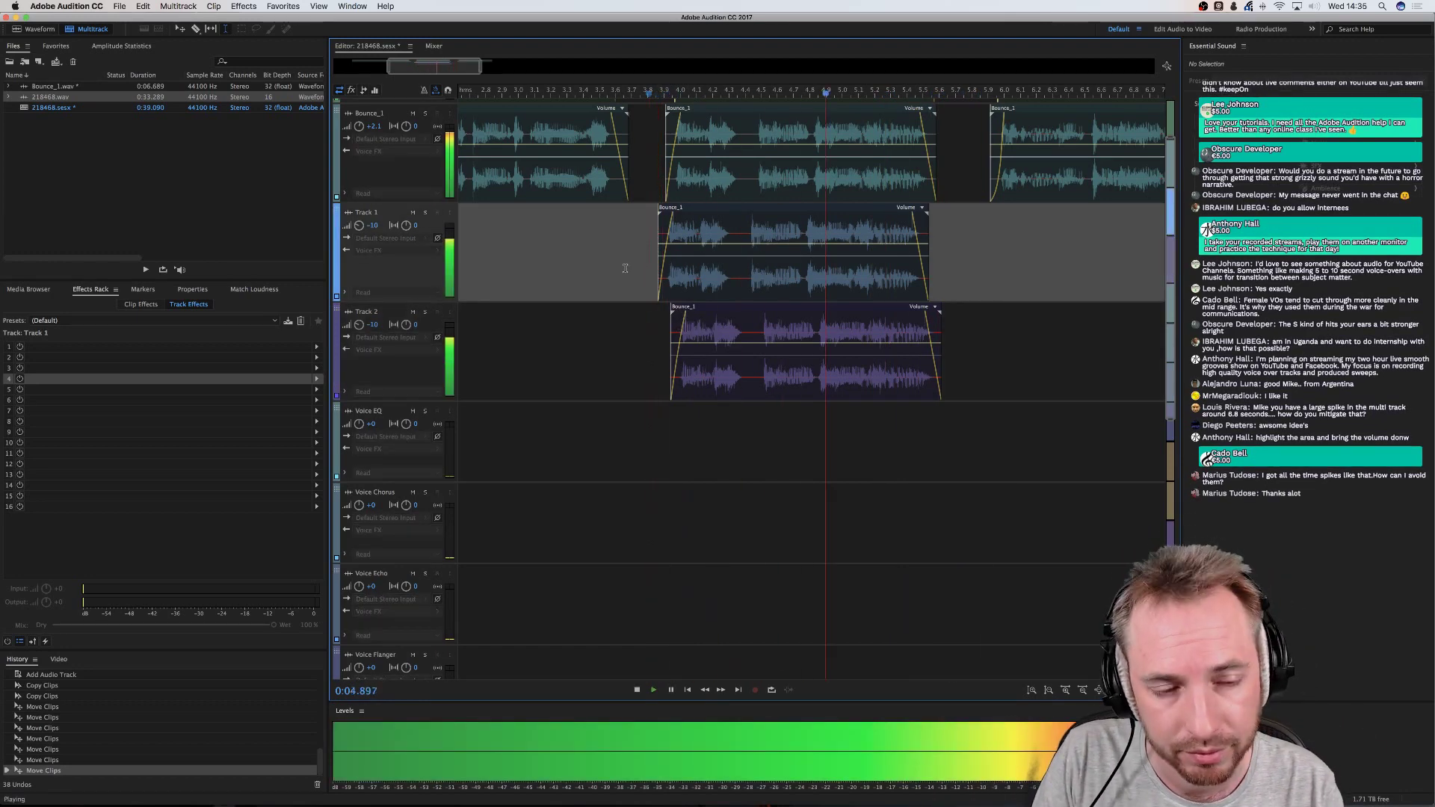
key(space)
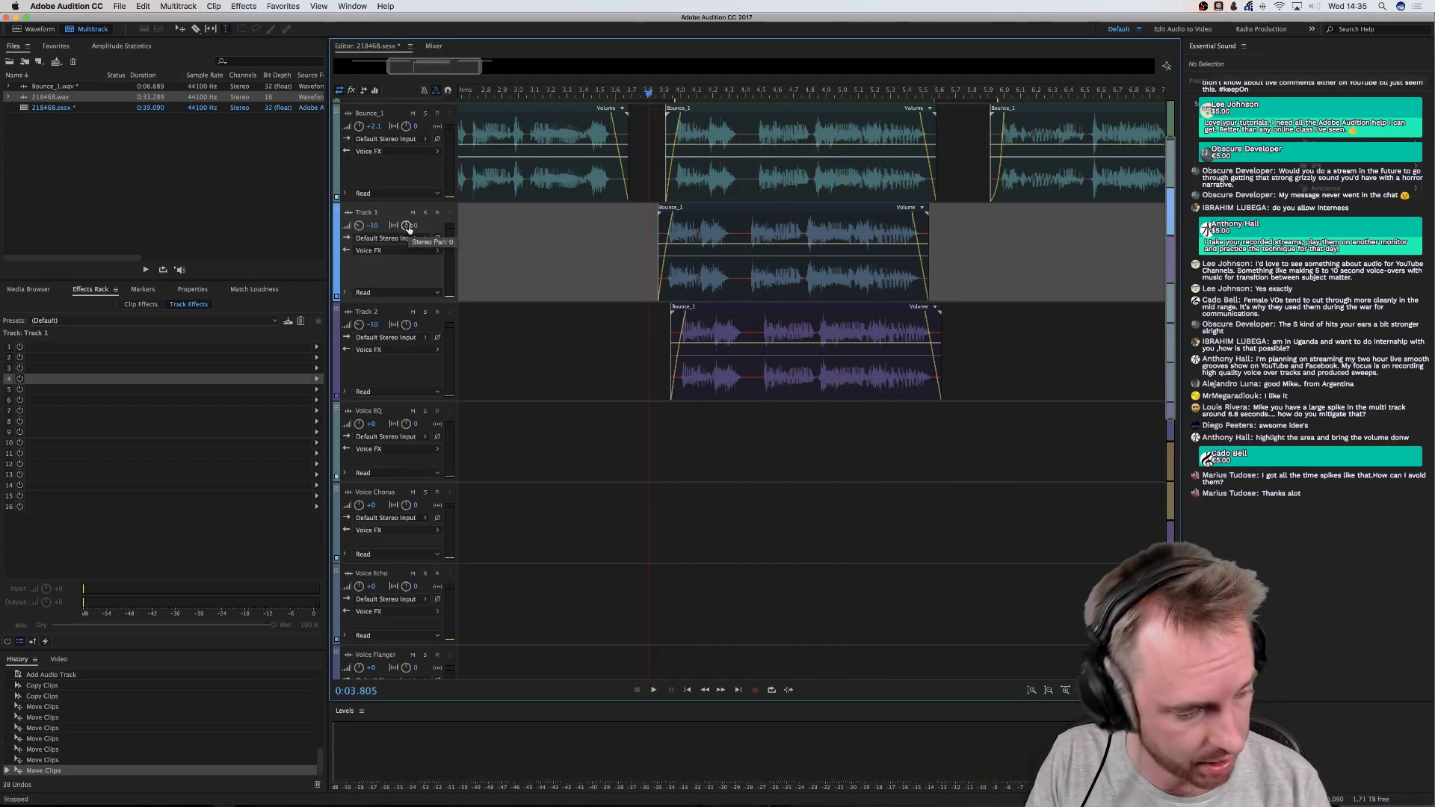
Pan Track 1 fully left to L100 and Track 2 fully right to R100, and listen to the result
drag(408, 228, 415, 479)
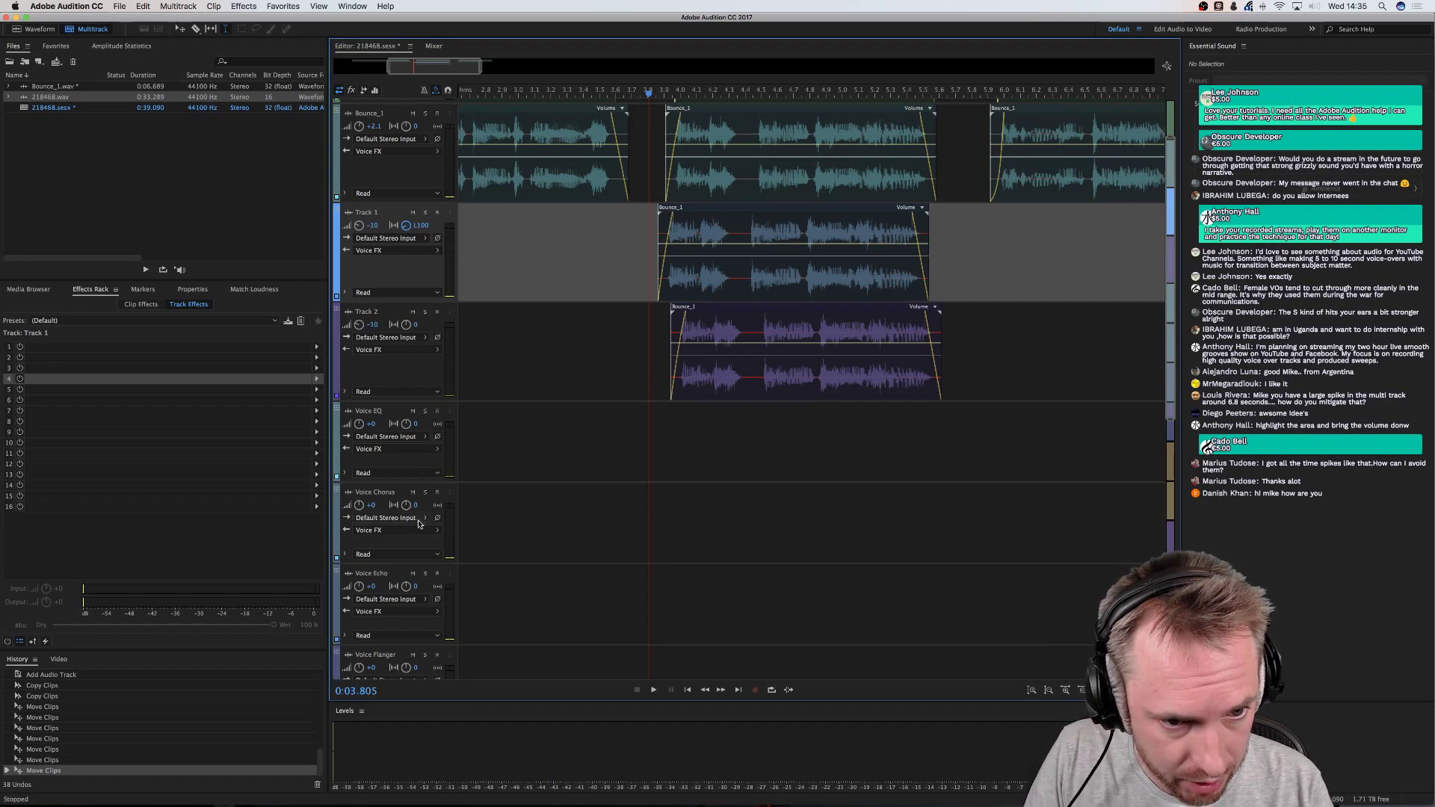
drag(414, 324, 464, 247)
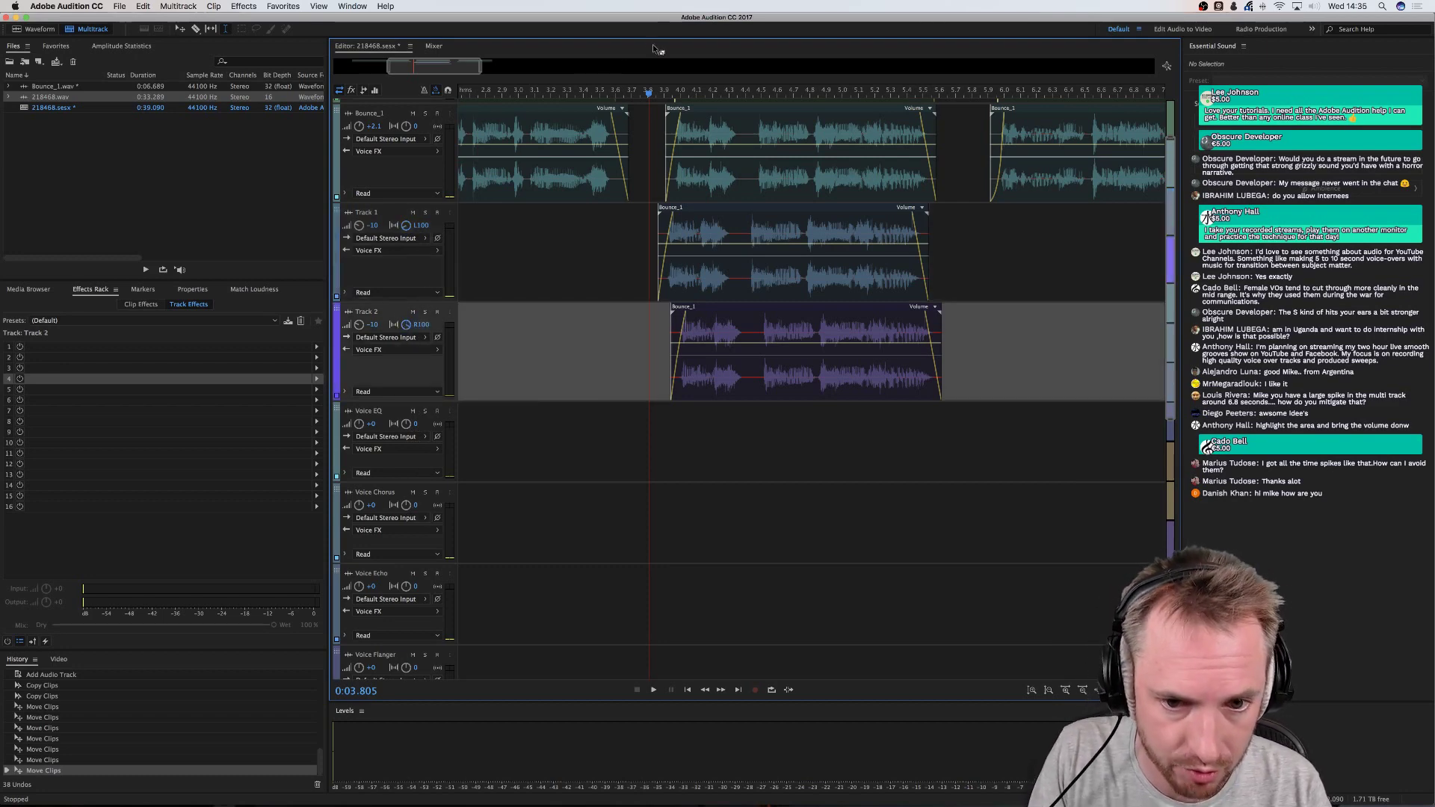
key(space)
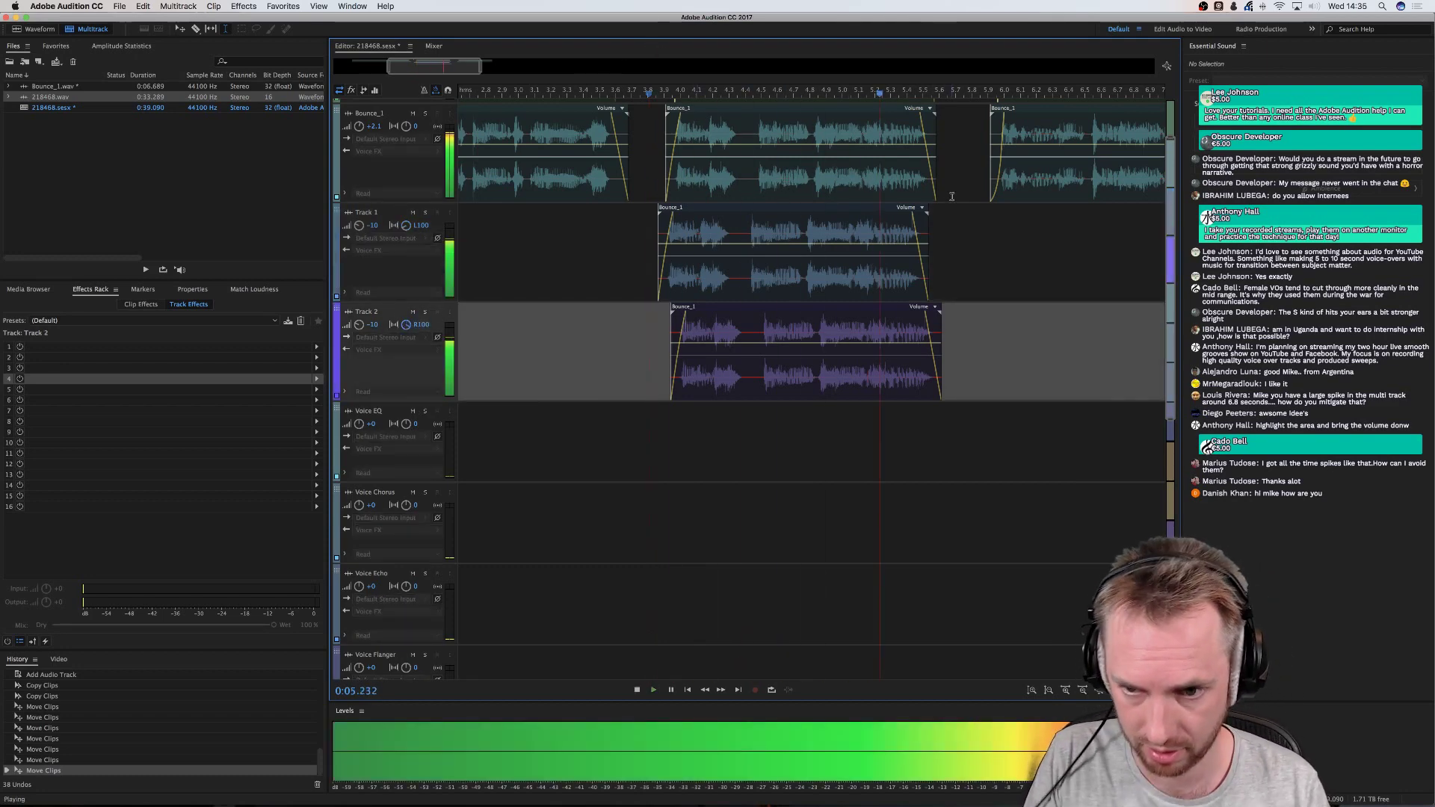
key(space)
Set the volume of both Track 1 and Track 2 to -5 dB and play back the layered voices
click(372, 226)
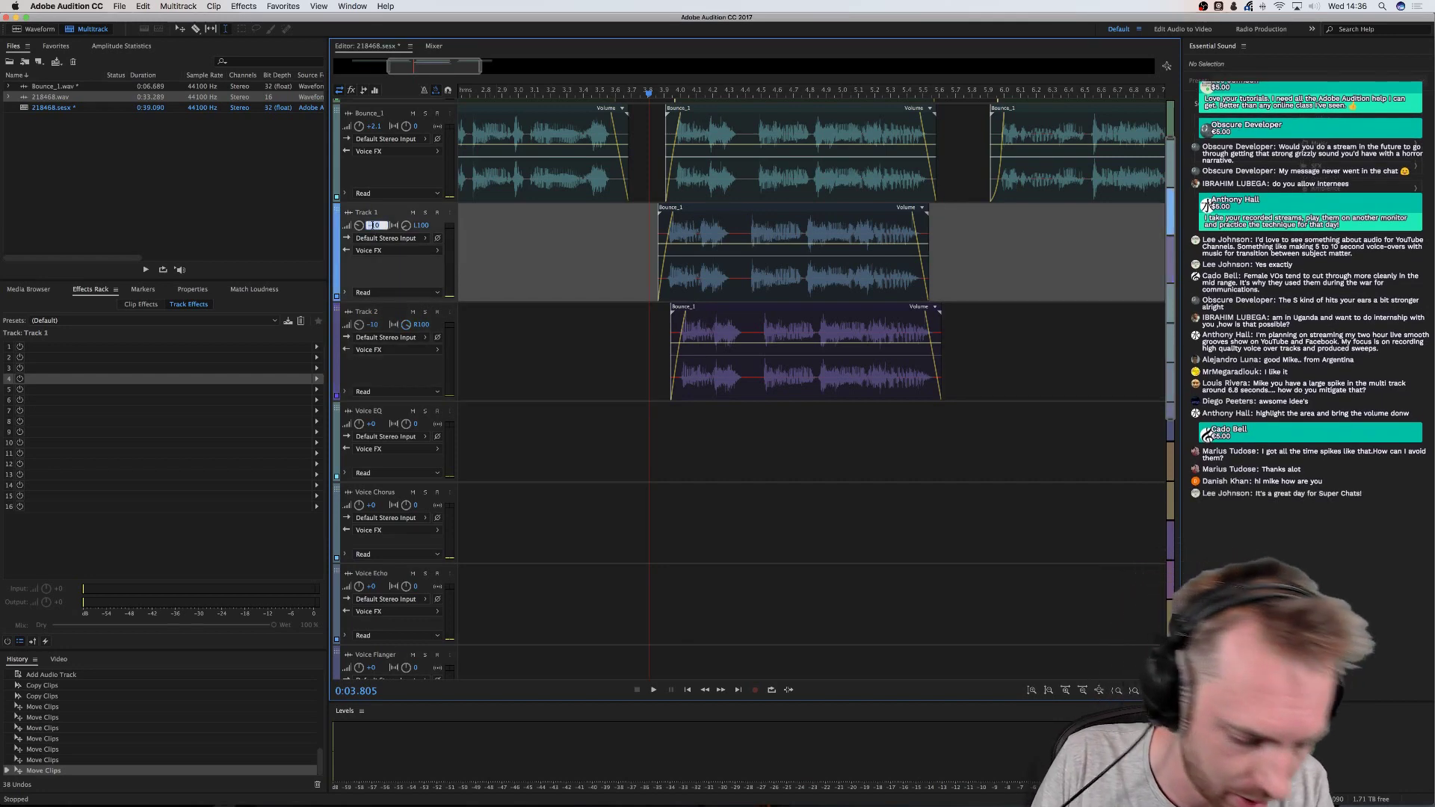
text(-5)
click(369, 326)
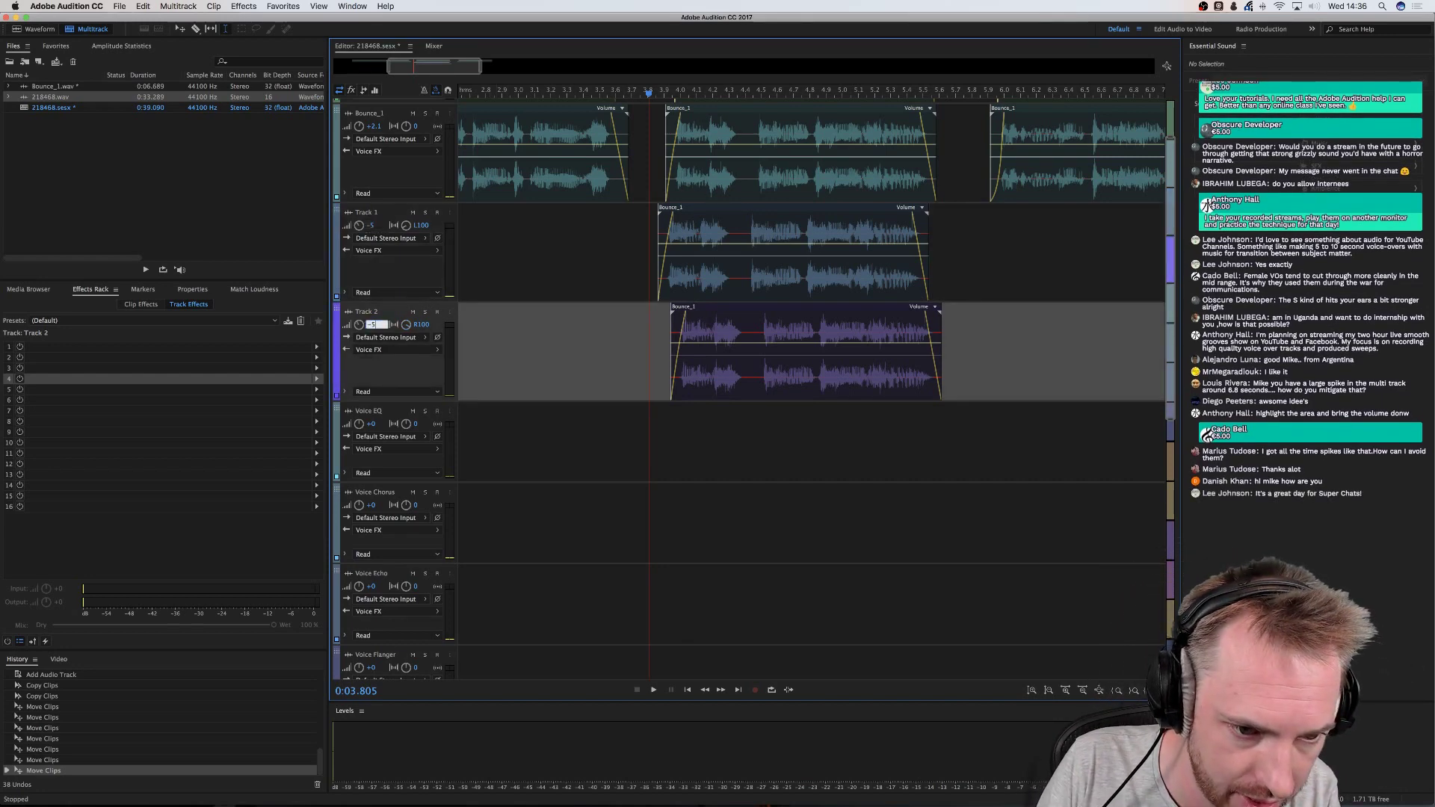
text(-5)
key(Return)
key(space)
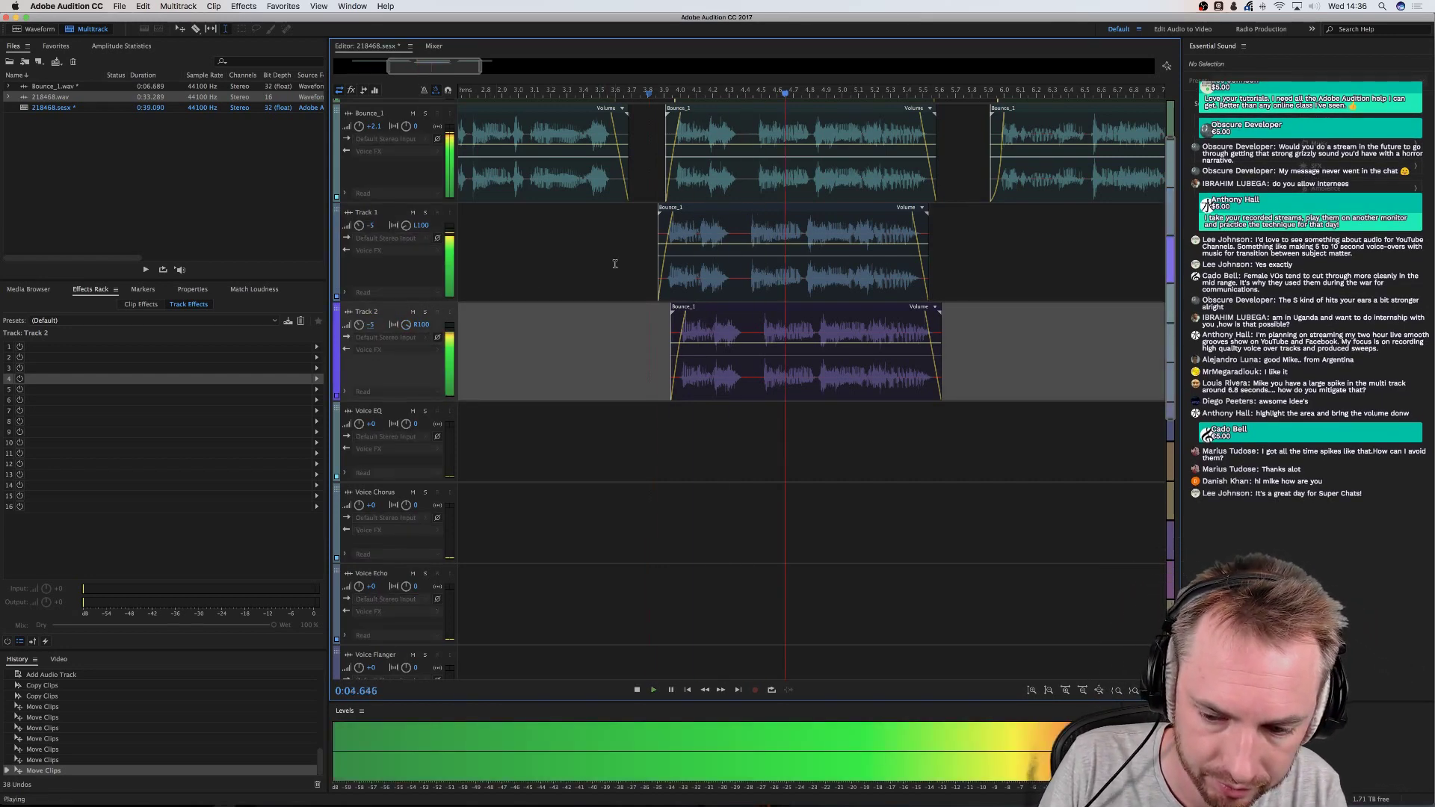
key(space)
Lower the Master track volume to about -1.5 dB and check the output level during playback
scroll(527, 569, down, 7)
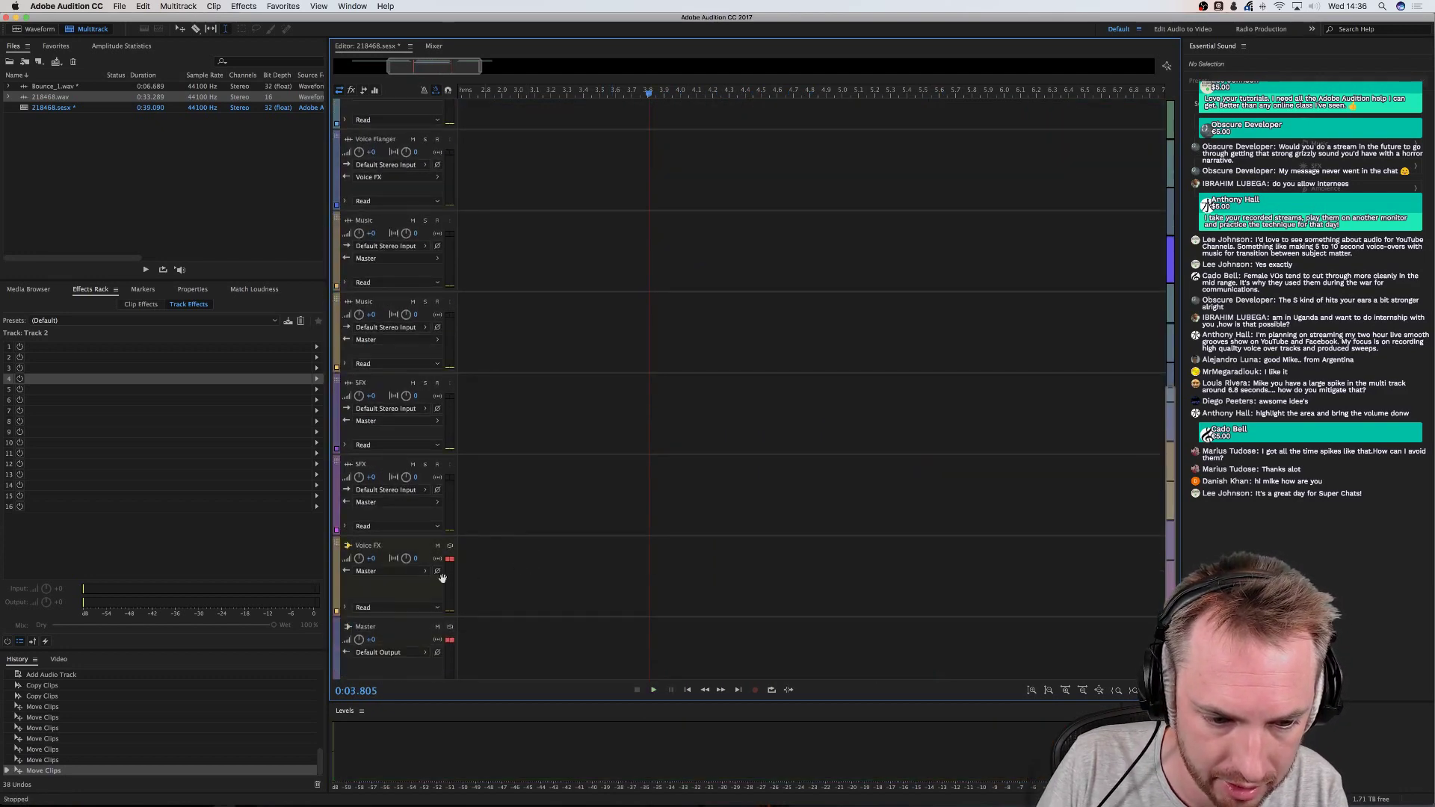
drag(360, 640, 361, 644)
key(space)
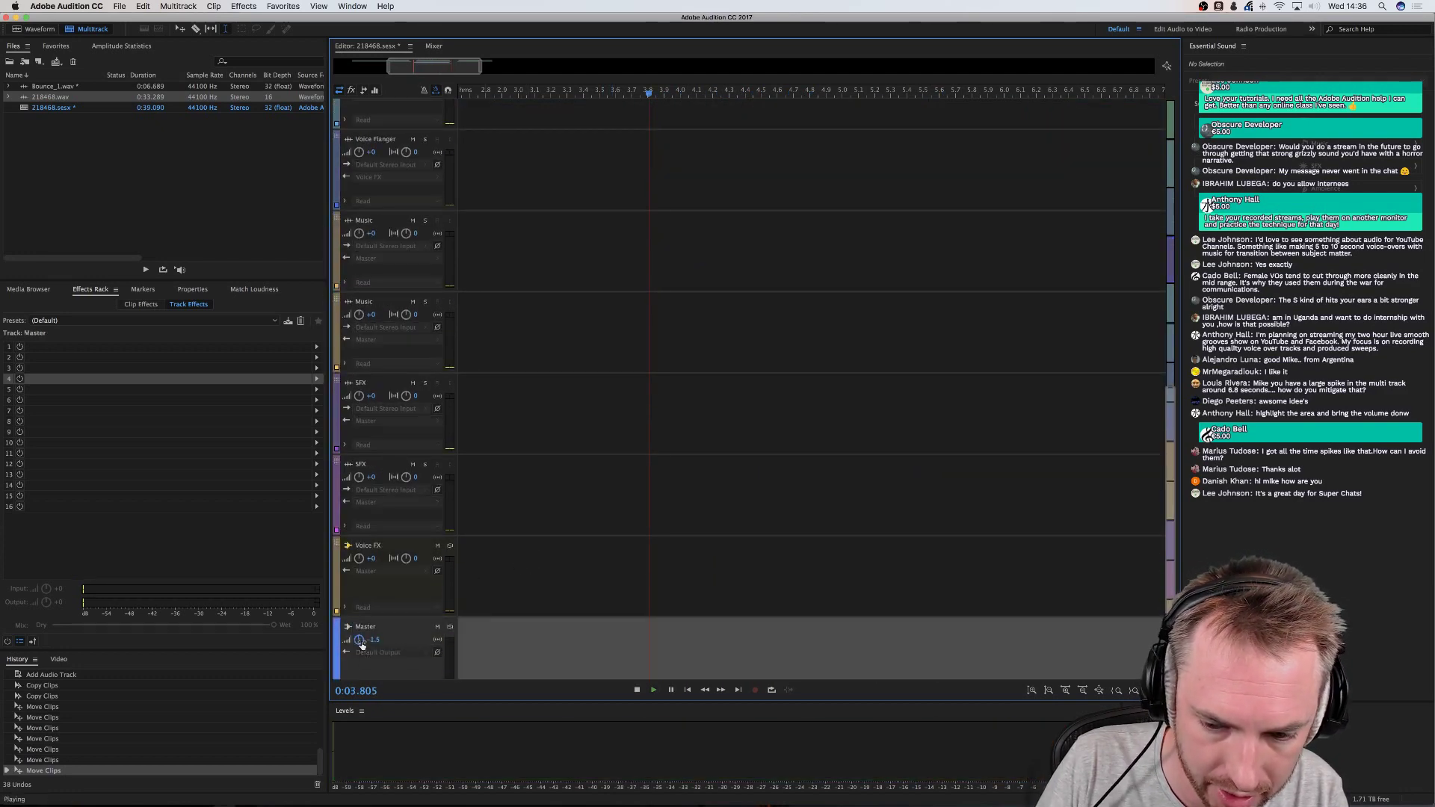
key(space)
key(space)
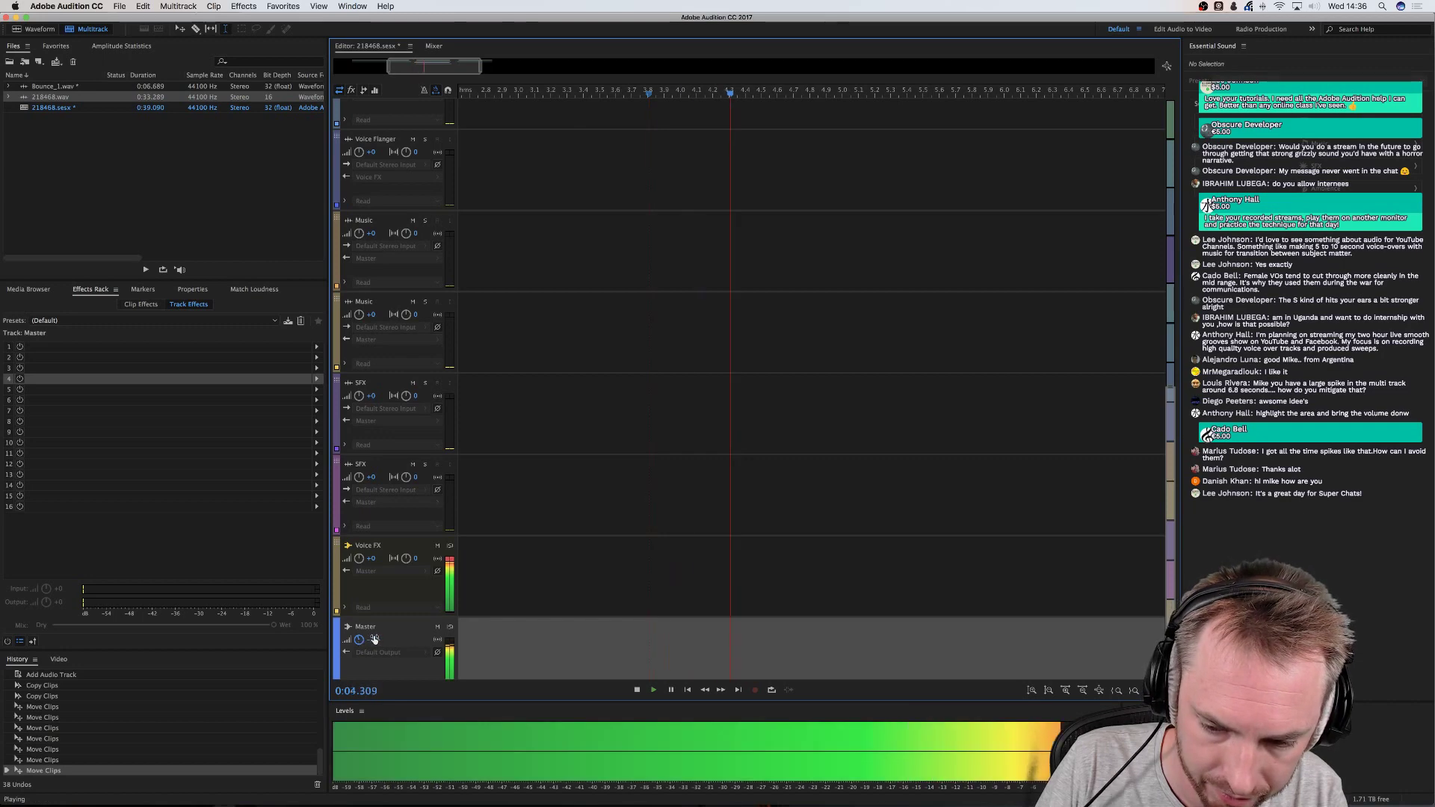
key(space)
scroll(778, 424, up, 8)
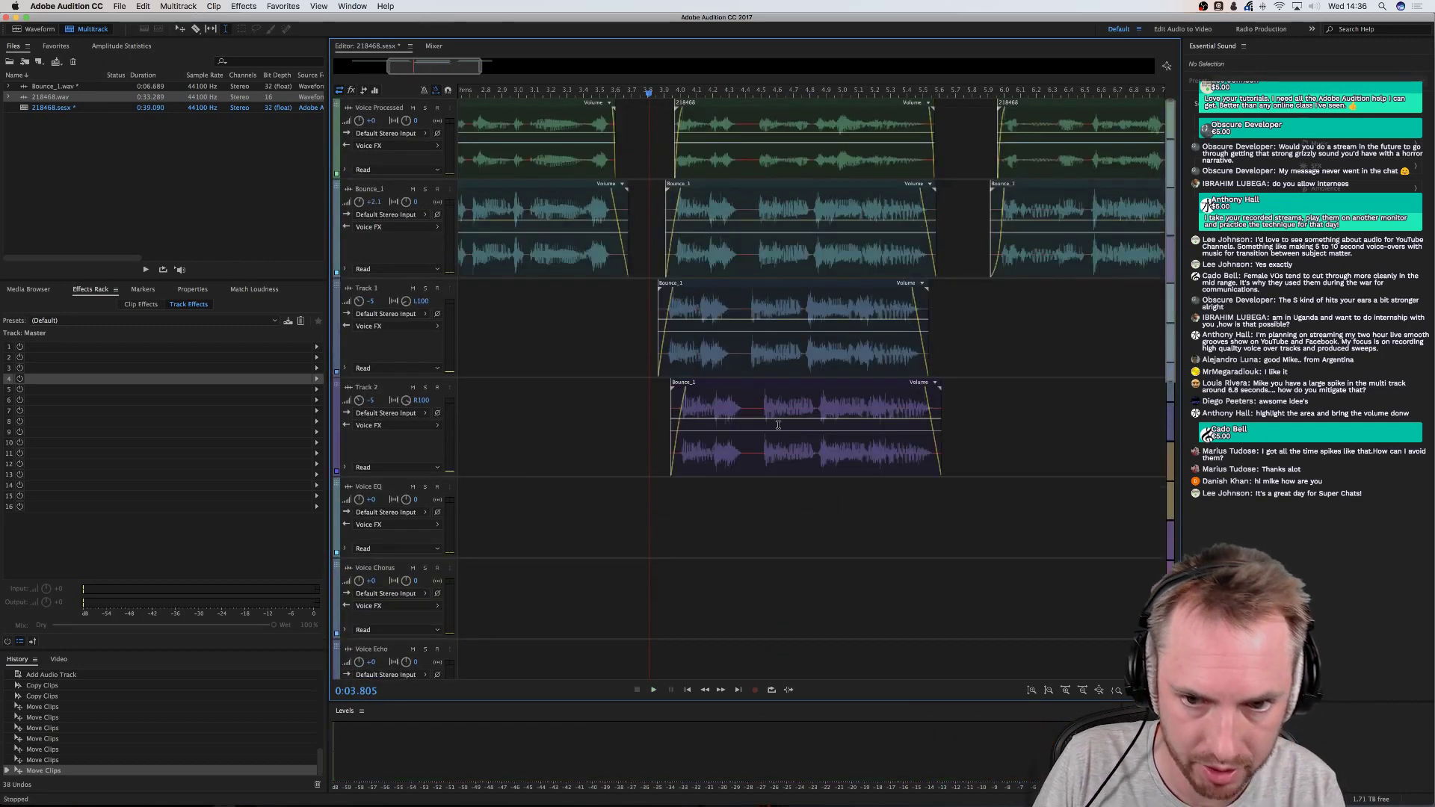
Add a Pitch Shifter effect to Track 1 and edit its cents value
click(643, 355)
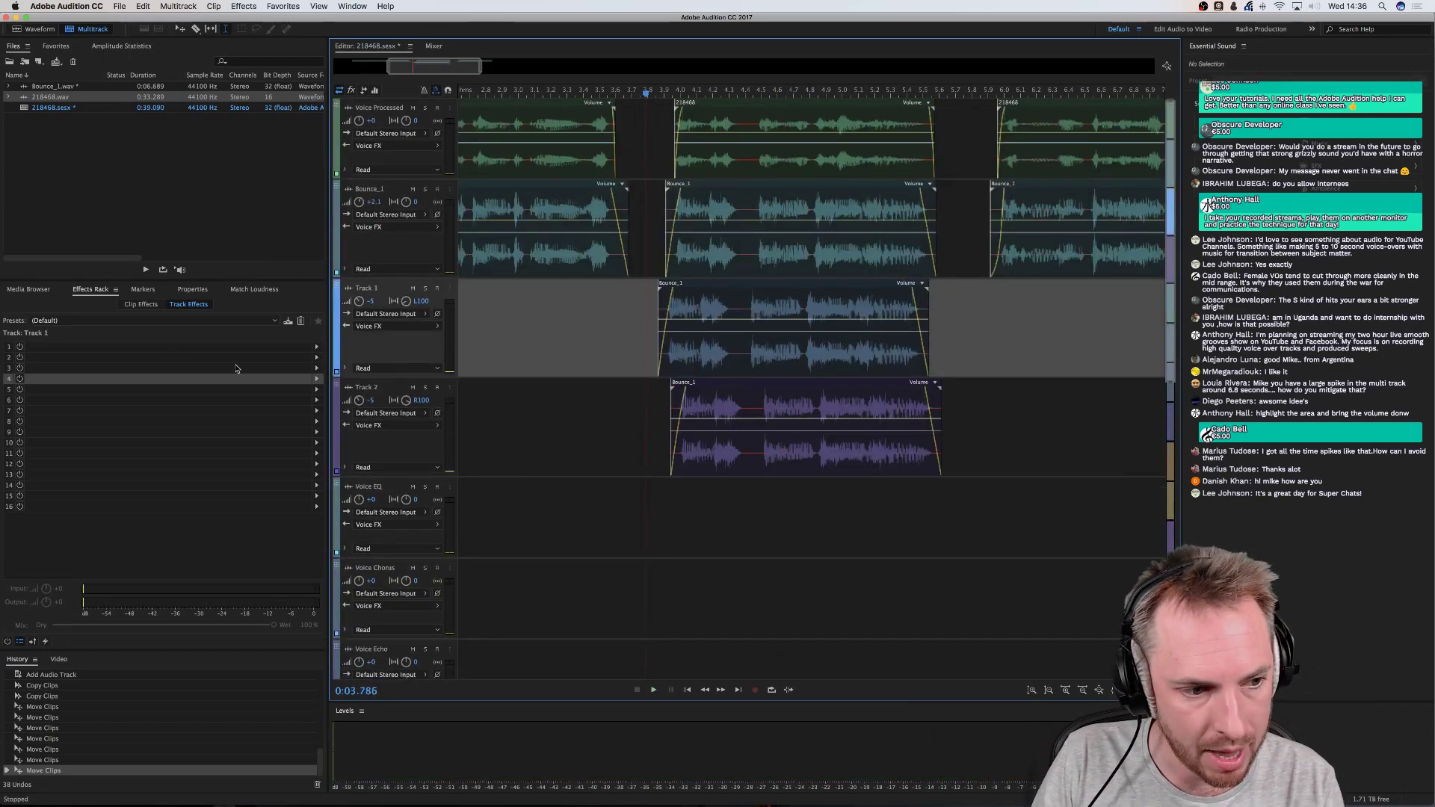
click(316, 346)
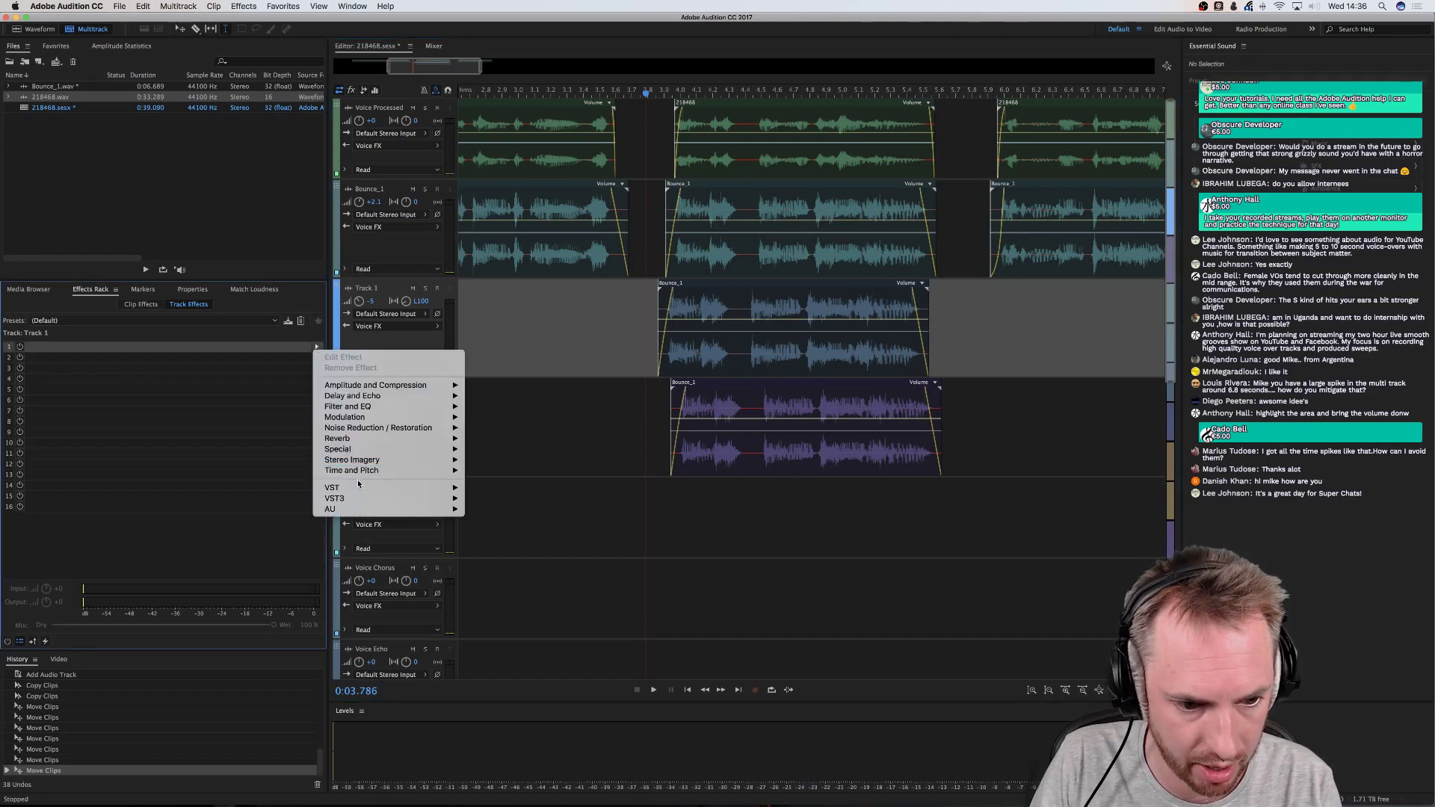
click(499, 481)
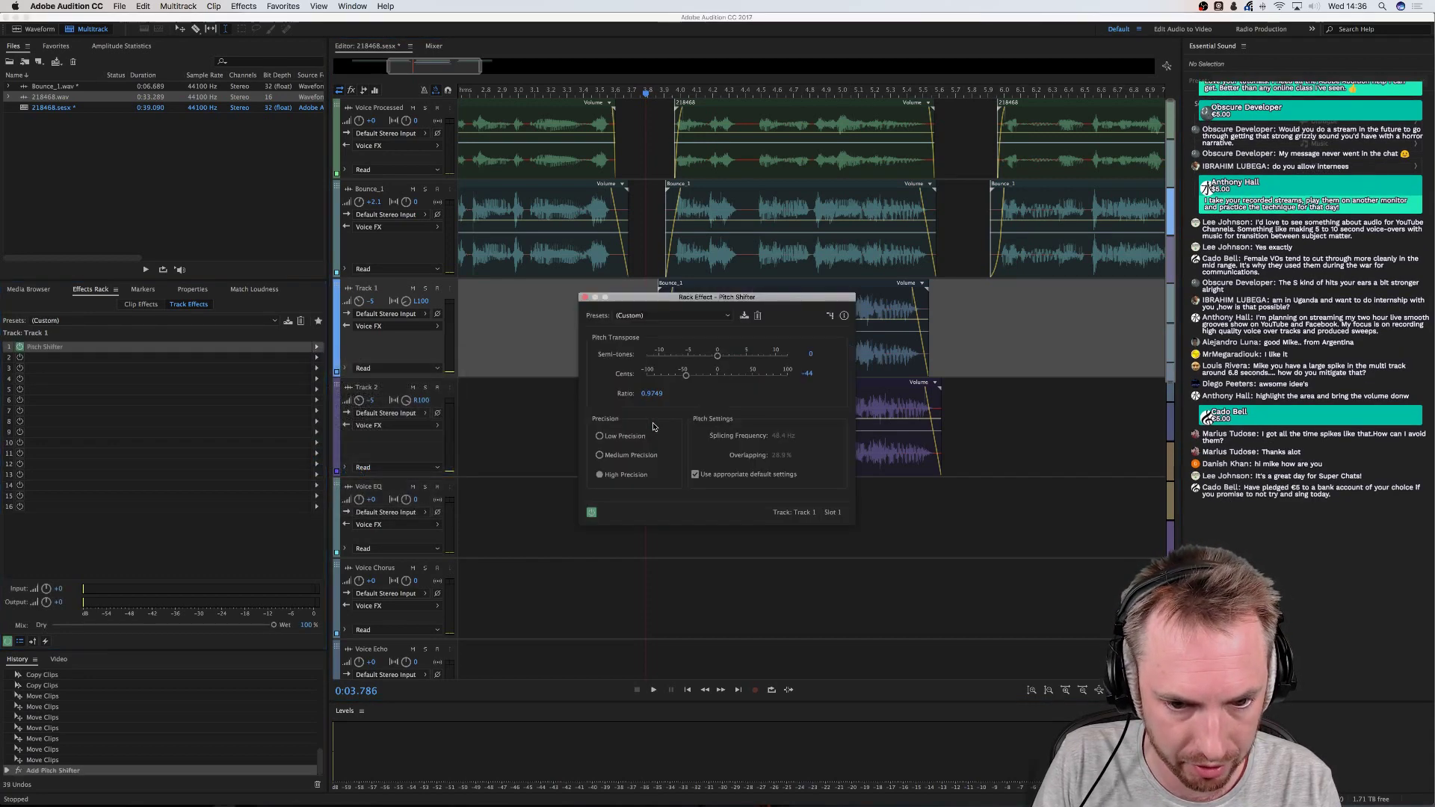
click(805, 373)
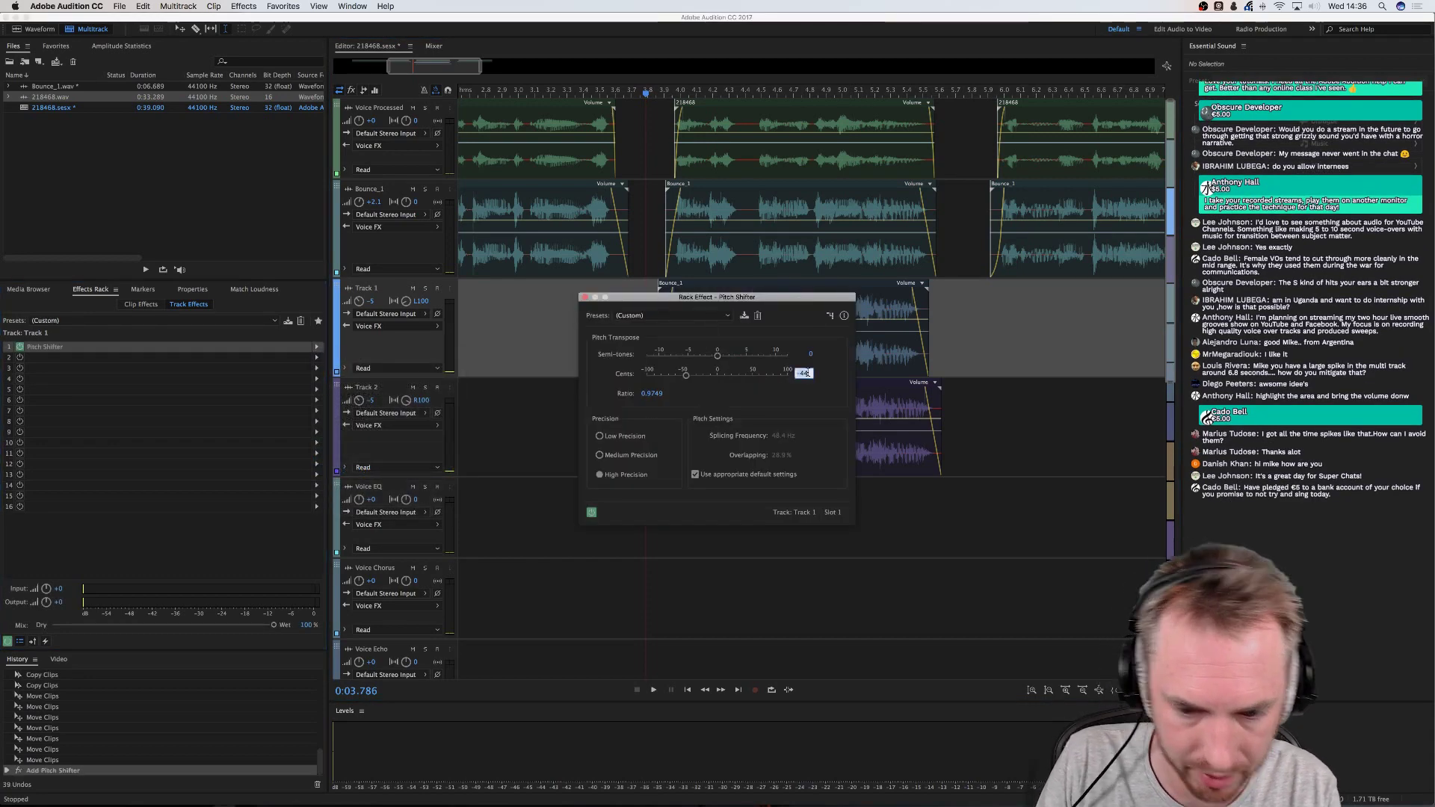
click(584, 297)
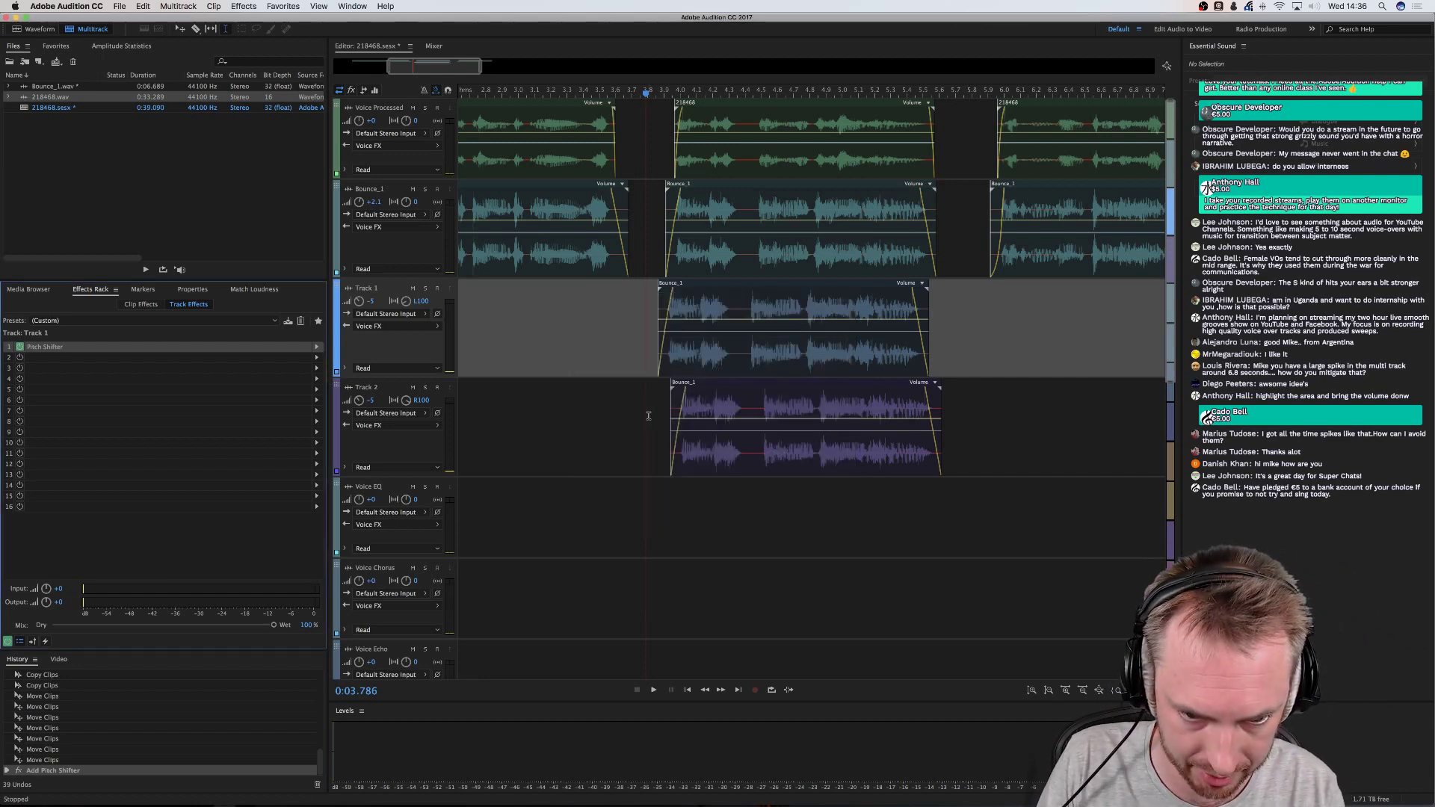
click(351, 387)
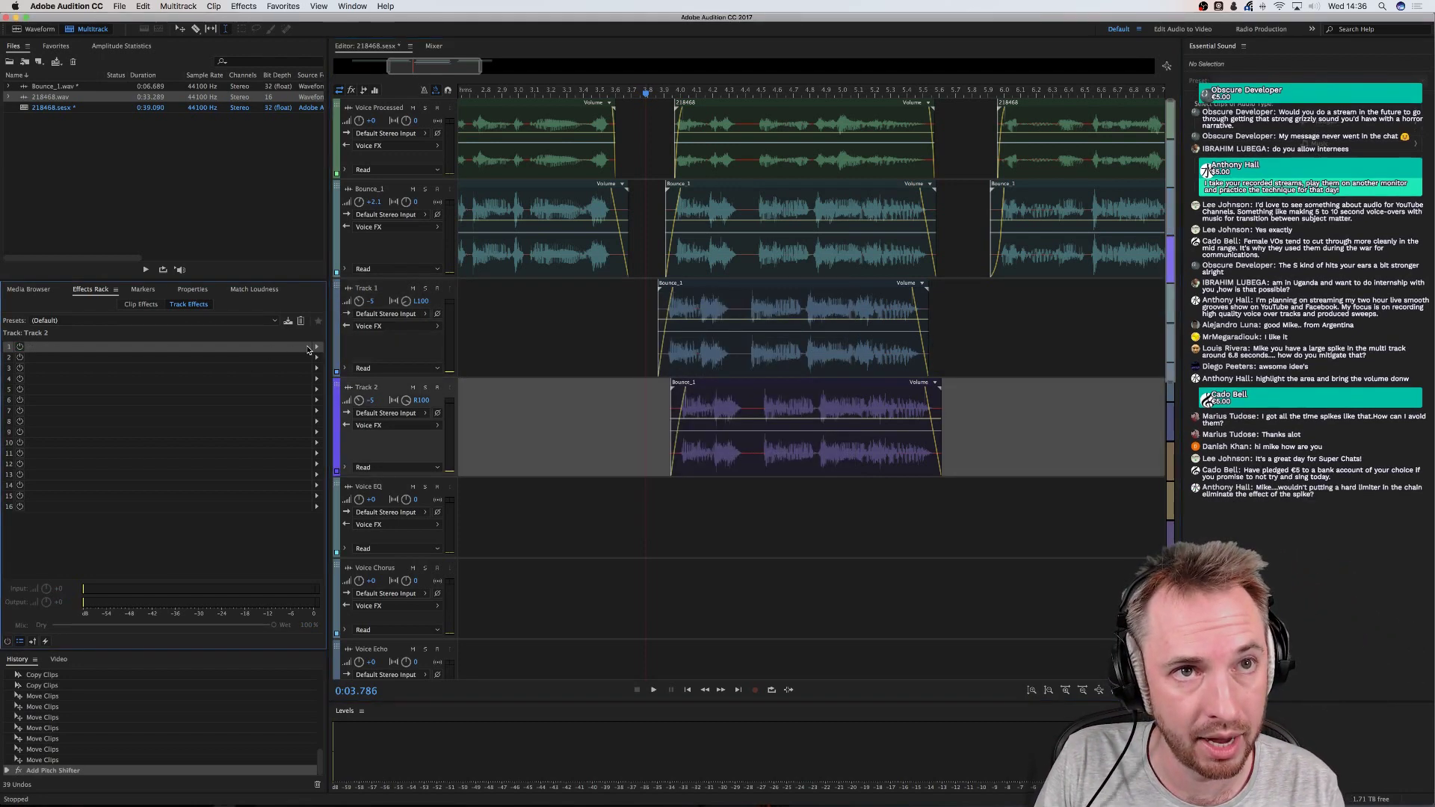
click(307, 348)
mouse_move(365, 407)
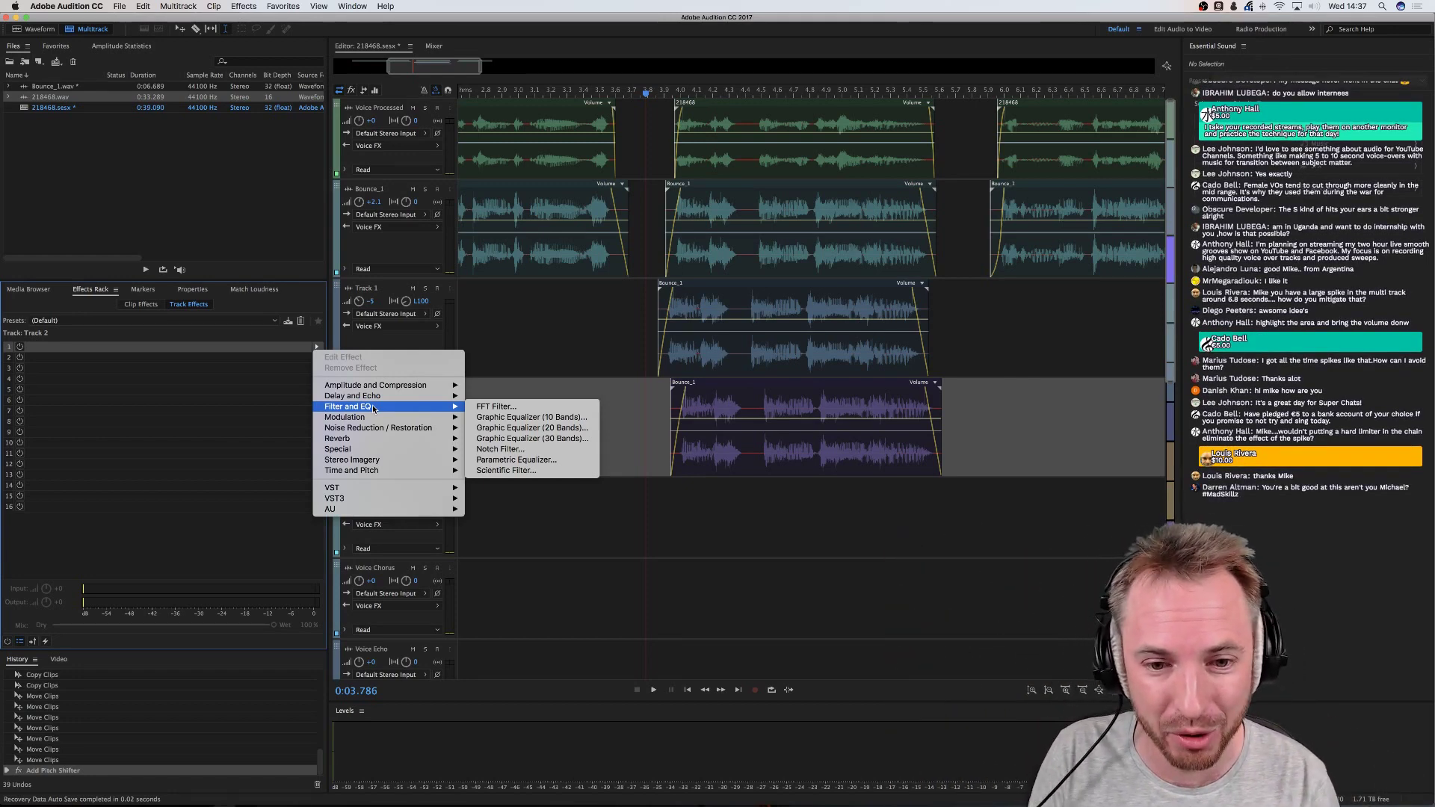
mouse_move(390, 417)
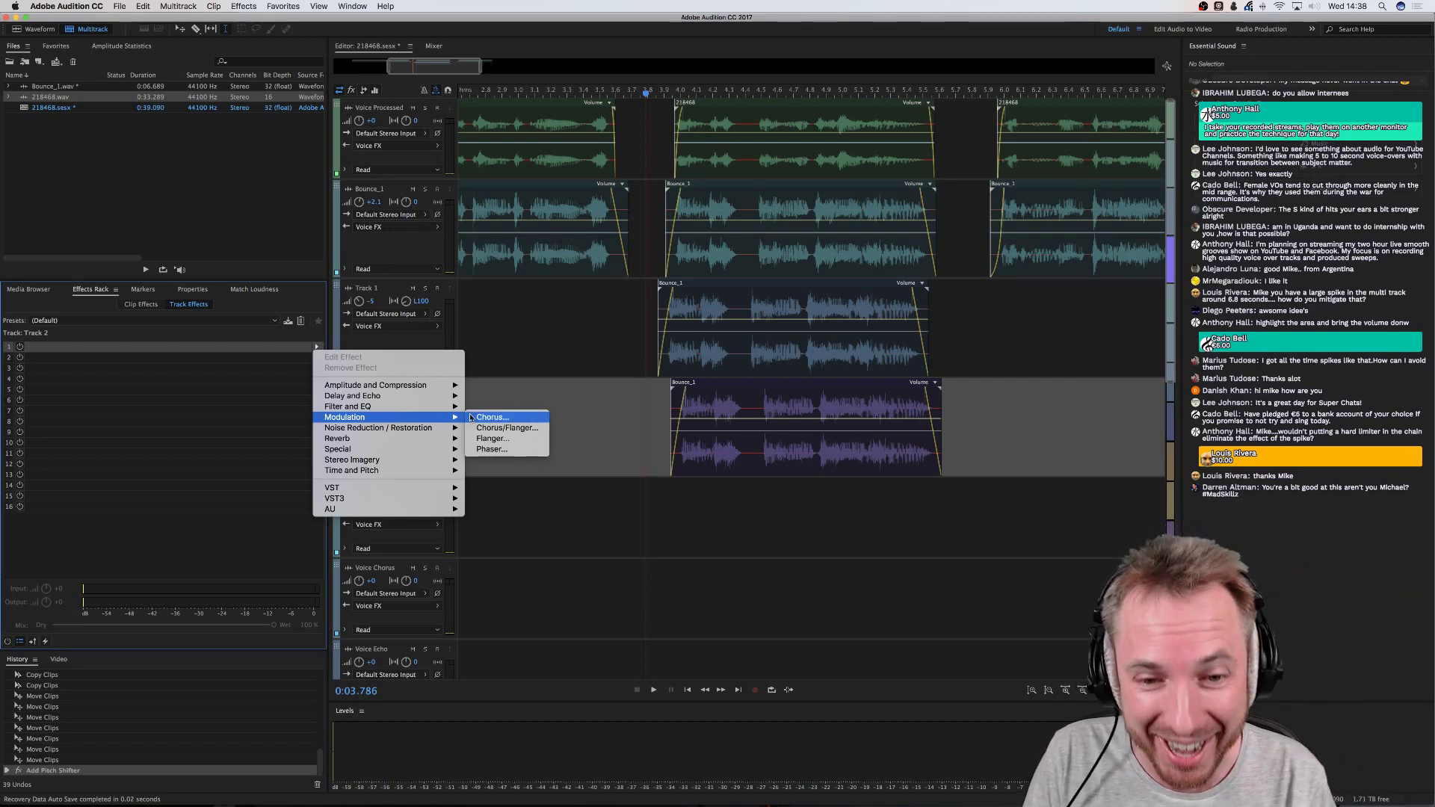
click(641, 350)
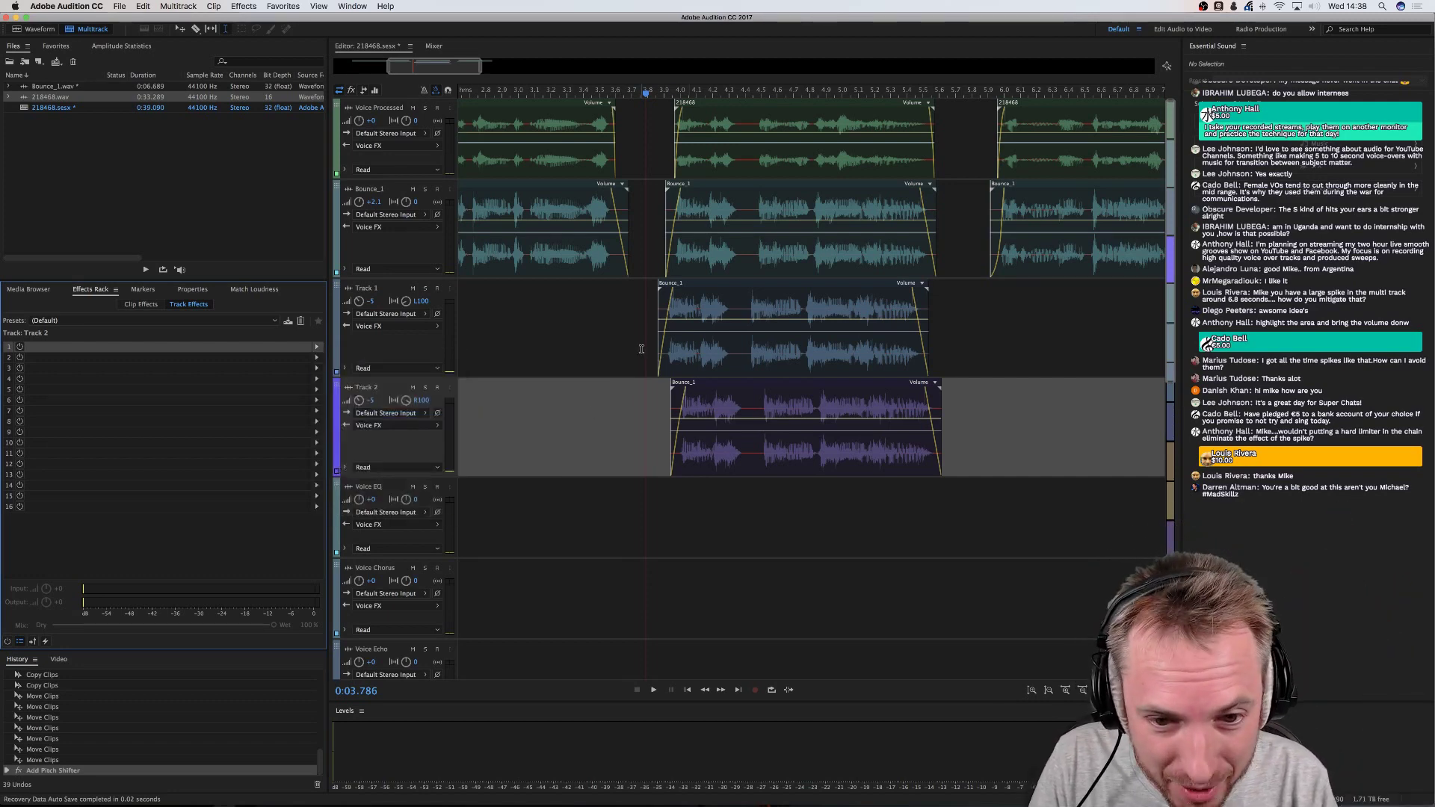
click(641, 350)
Add a Pitch Shifter effect to Track 2 and set its pitch transpose to 0 cents
click(612, 418)
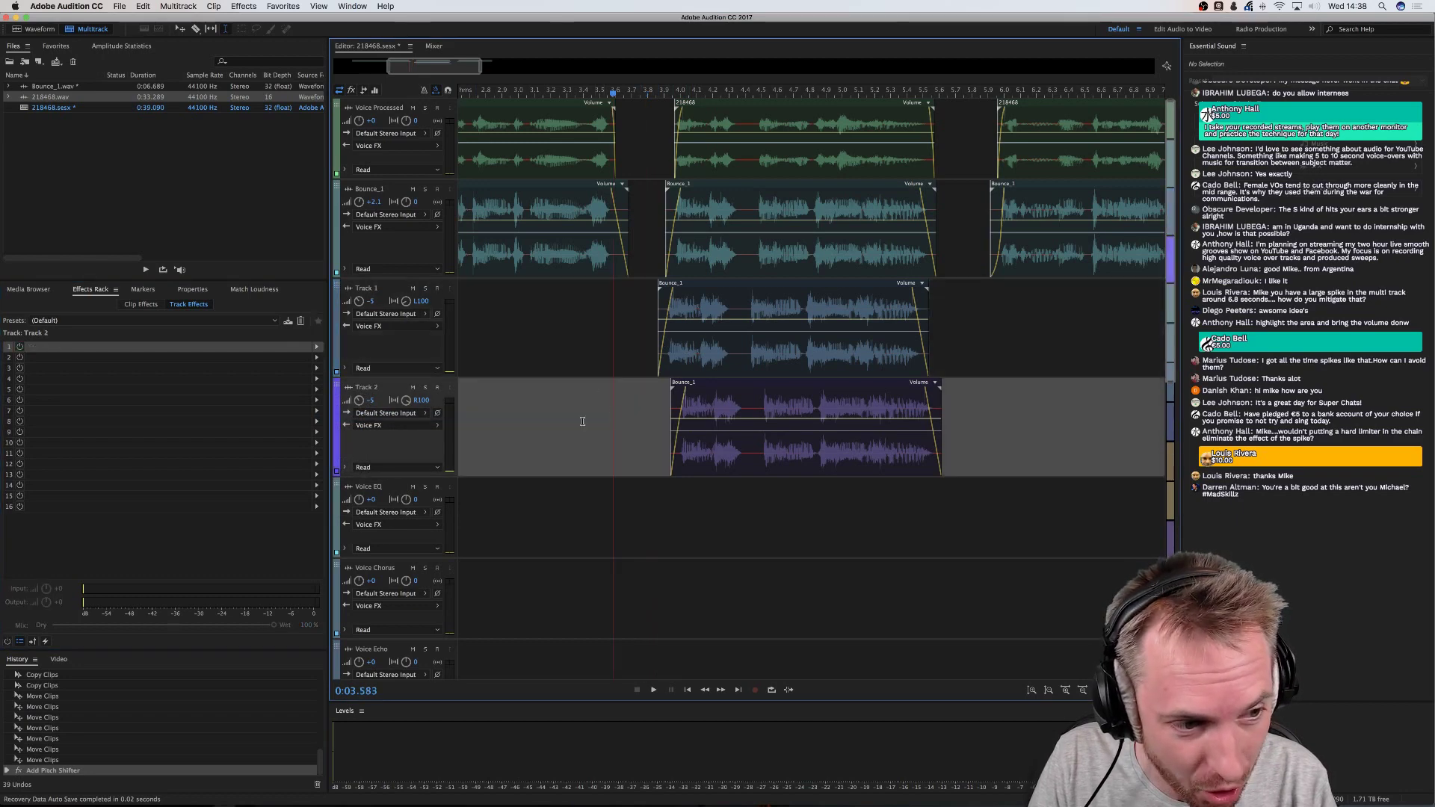
click(317, 347)
mouse_move(441, 470)
click(487, 483)
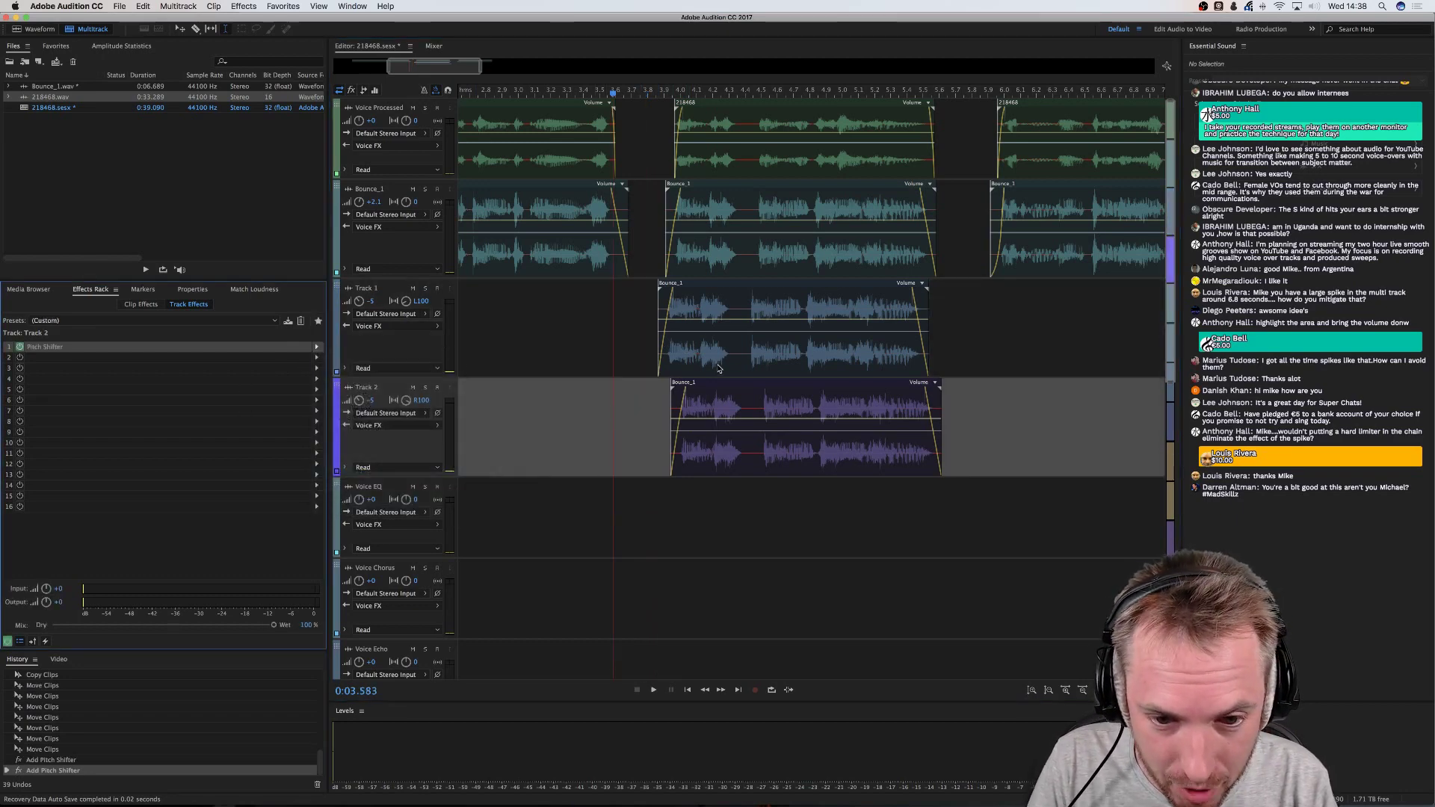
click(810, 375)
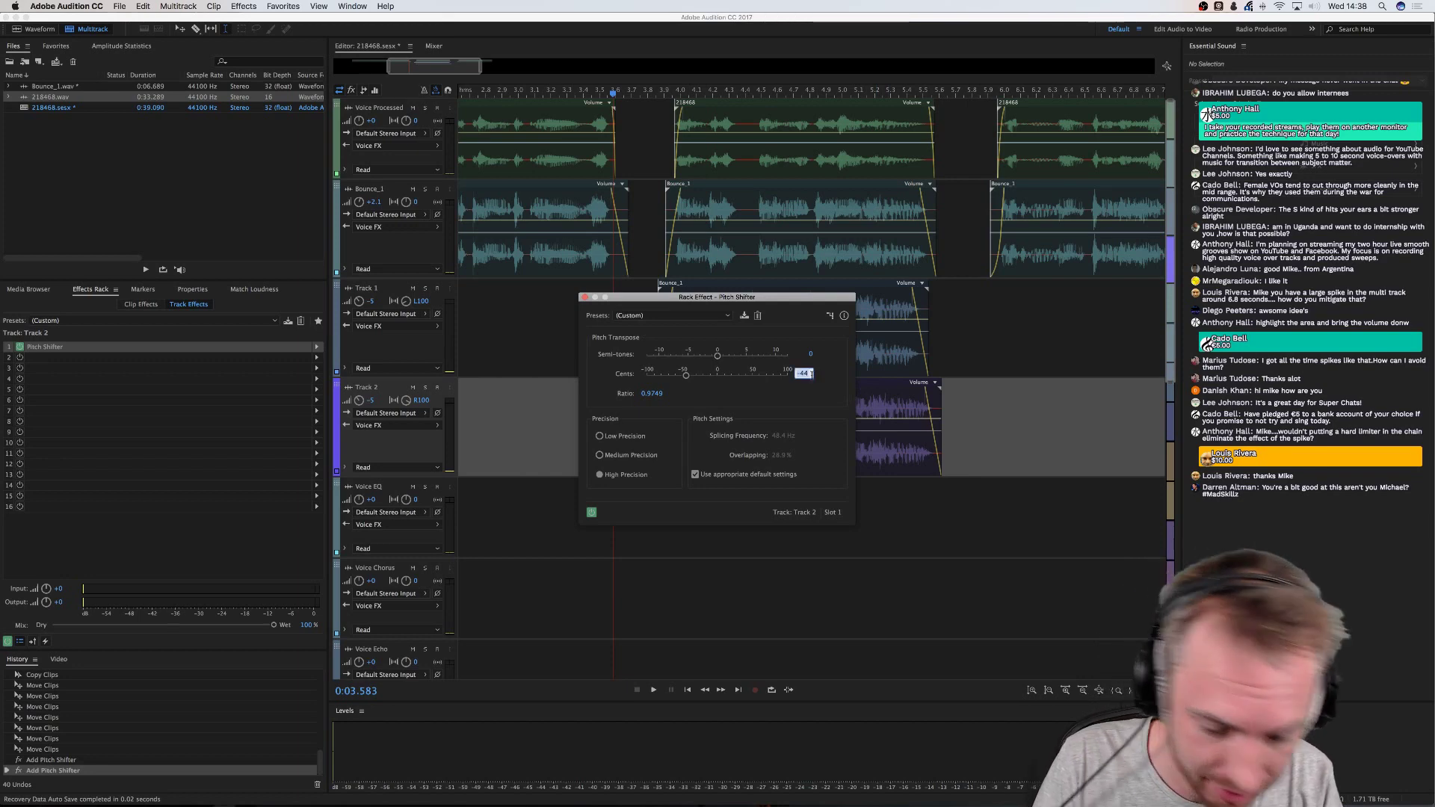
text(0)
key(Return)
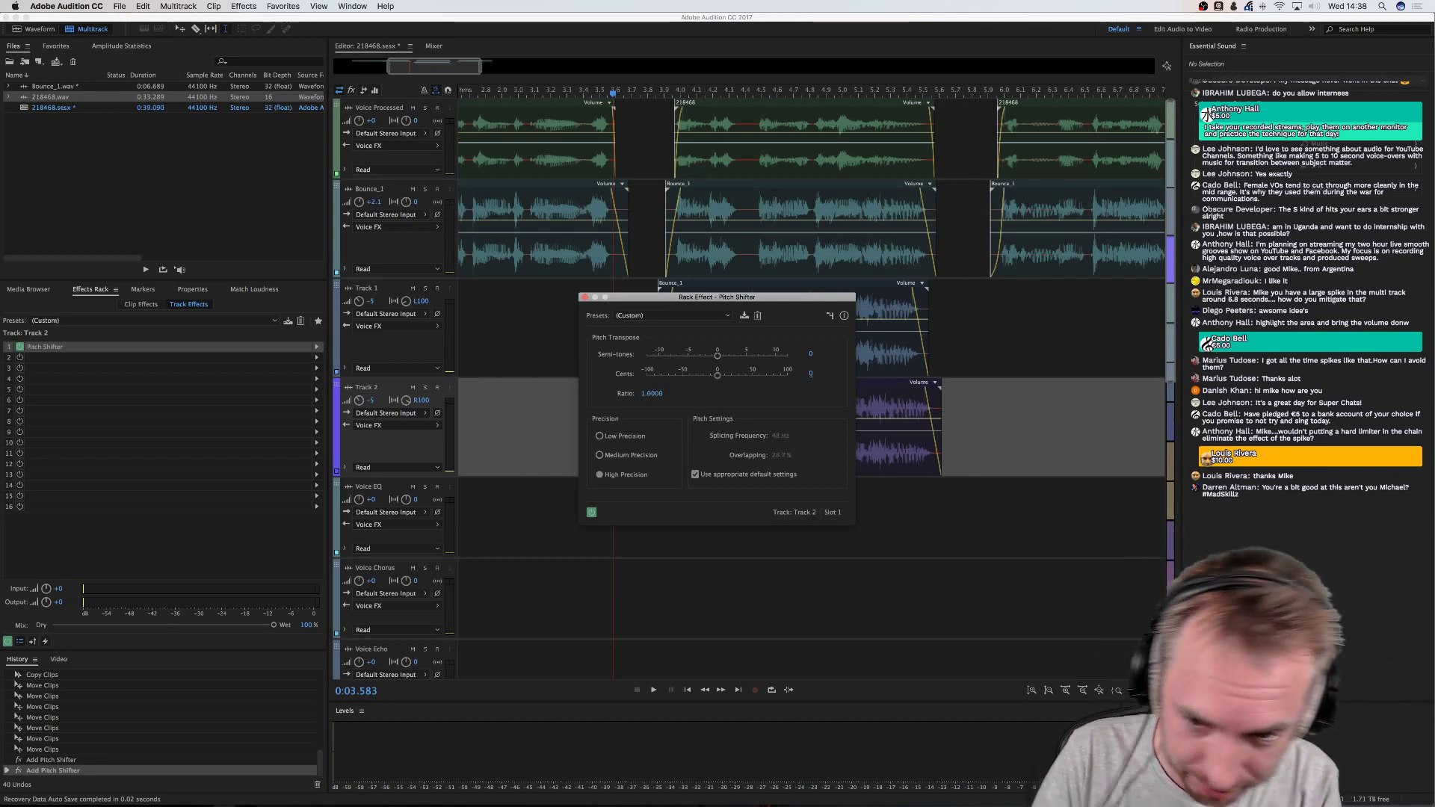
click(585, 298)
Expand the automation lanes of Track 1 and Track 2 and show the Pitch Shifter Transpose Ratio envelope in each
click(644, 314)
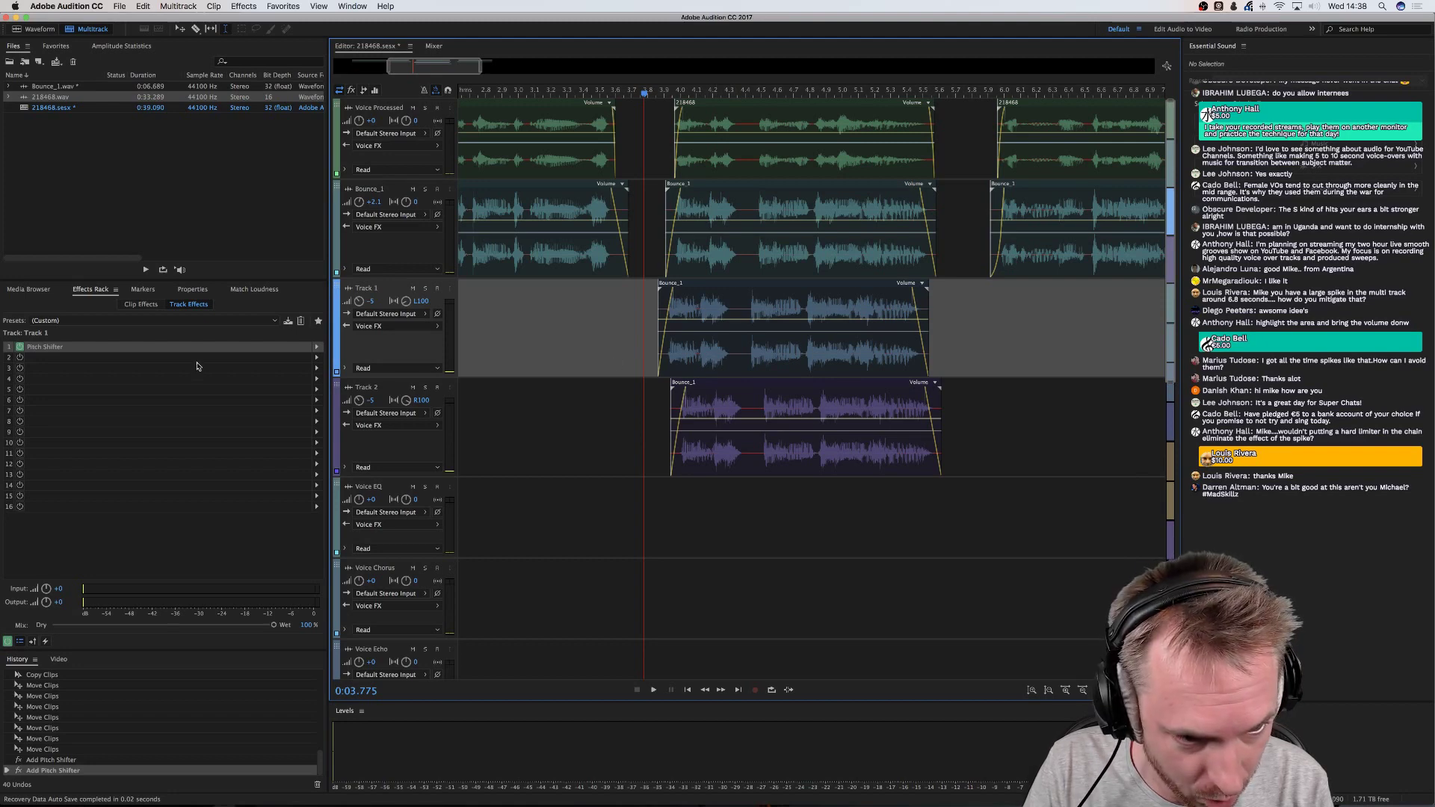
click(344, 369)
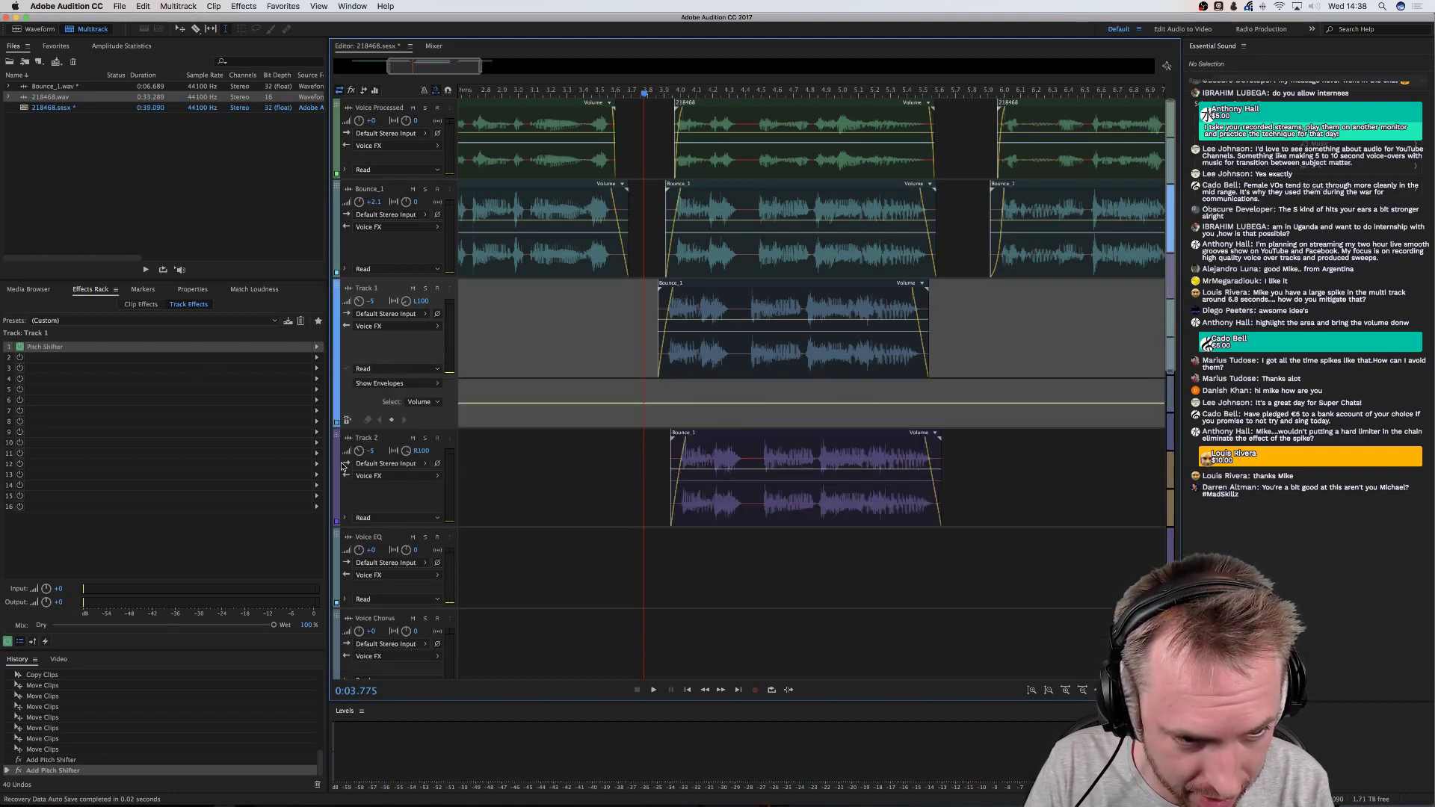
click(344, 518)
click(396, 383)
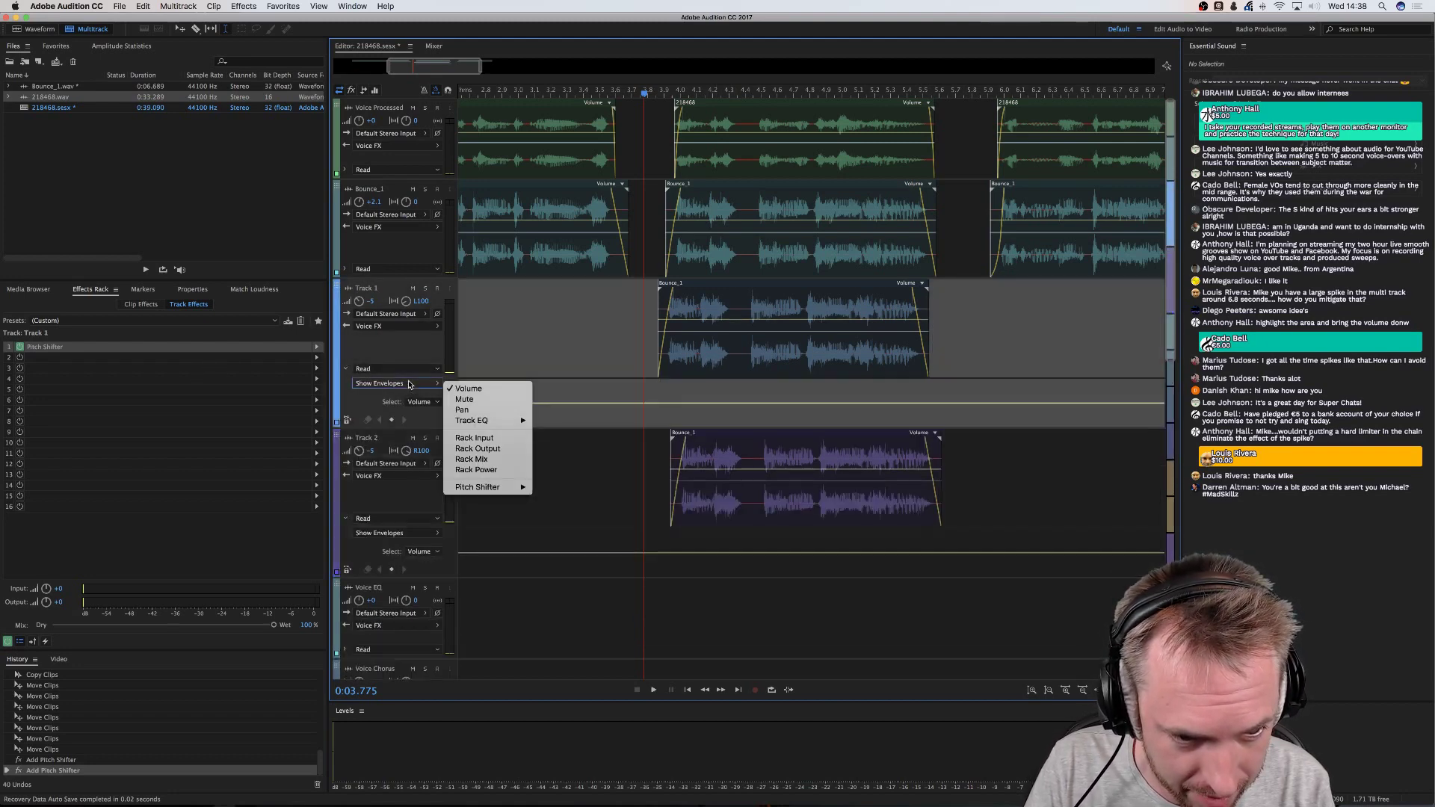
mouse_move(485, 427)
mouse_move(482, 486)
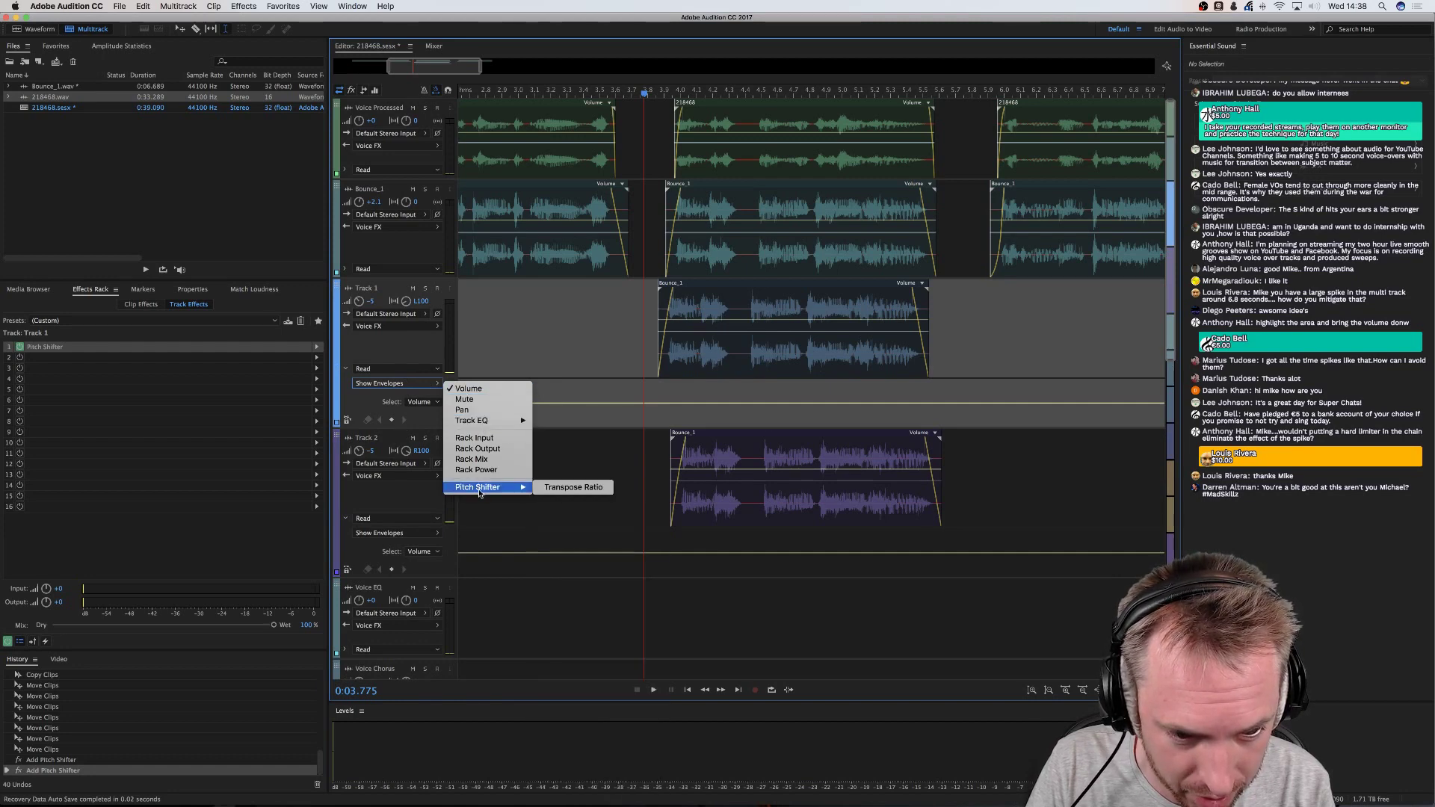
click(572, 487)
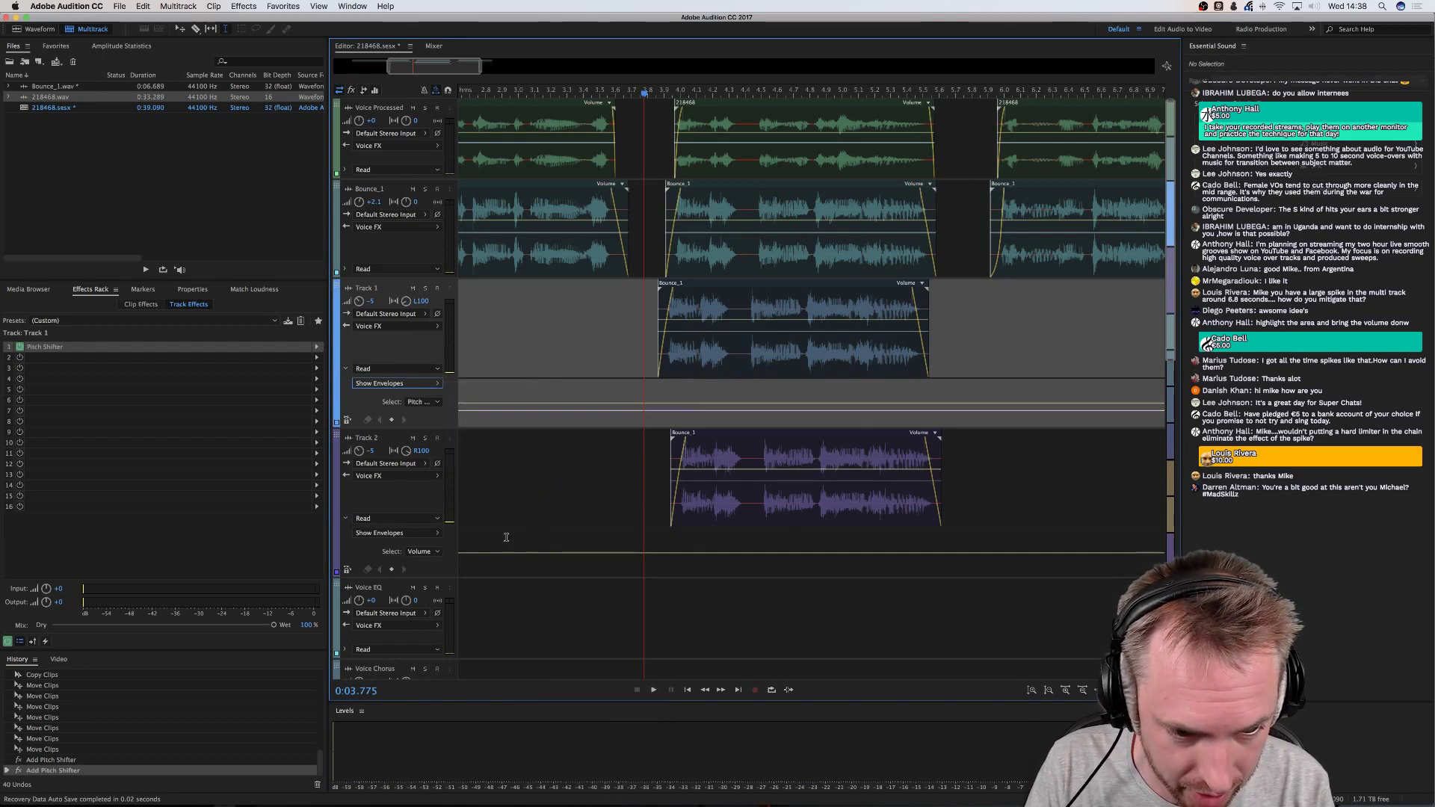
click(396, 532)
mouse_move(476, 637)
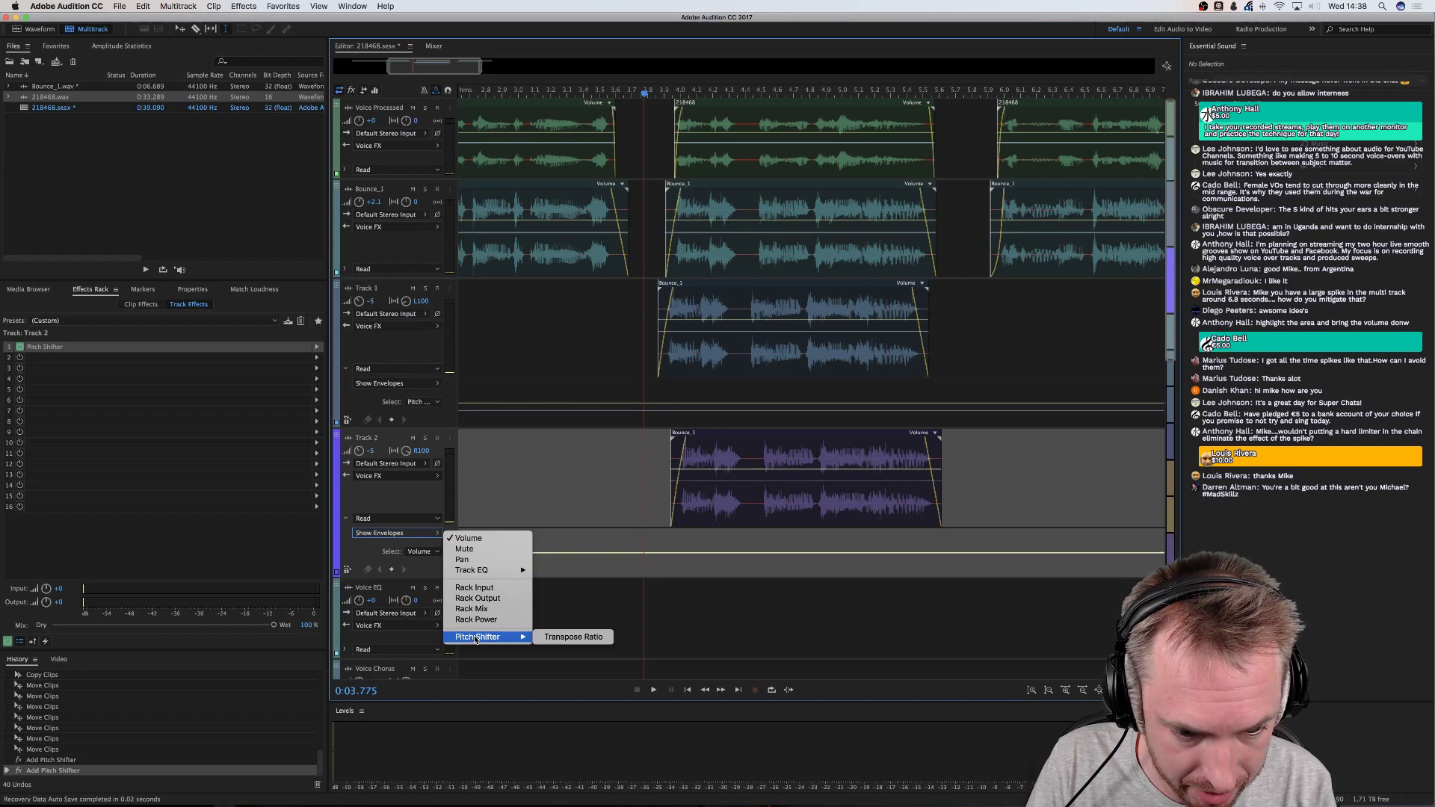
click(574, 637)
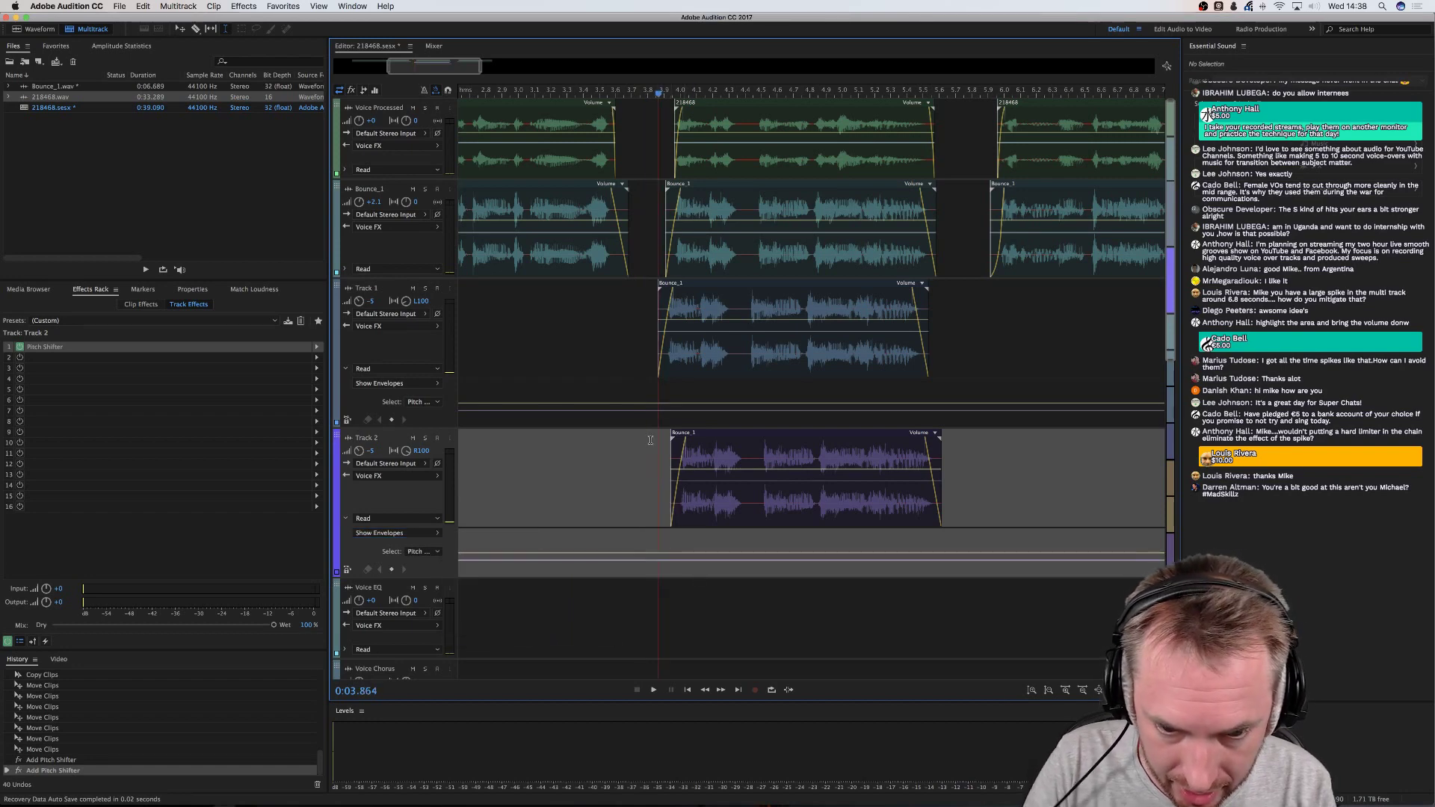
Add keyframes around the clip on Track 1's Transpose Ratio envelope, lower the section between them, and play the result
click(659, 413)
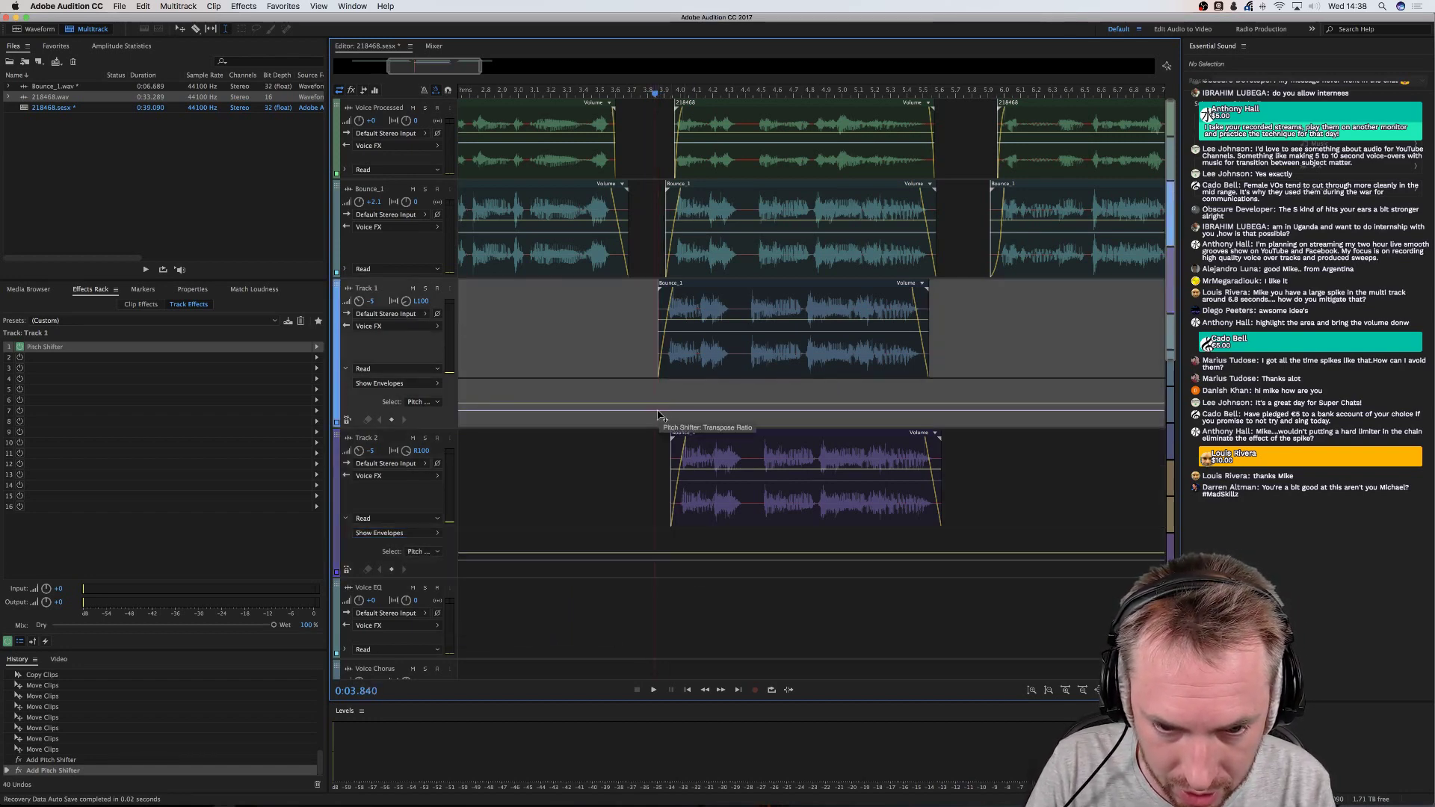
click(658, 411)
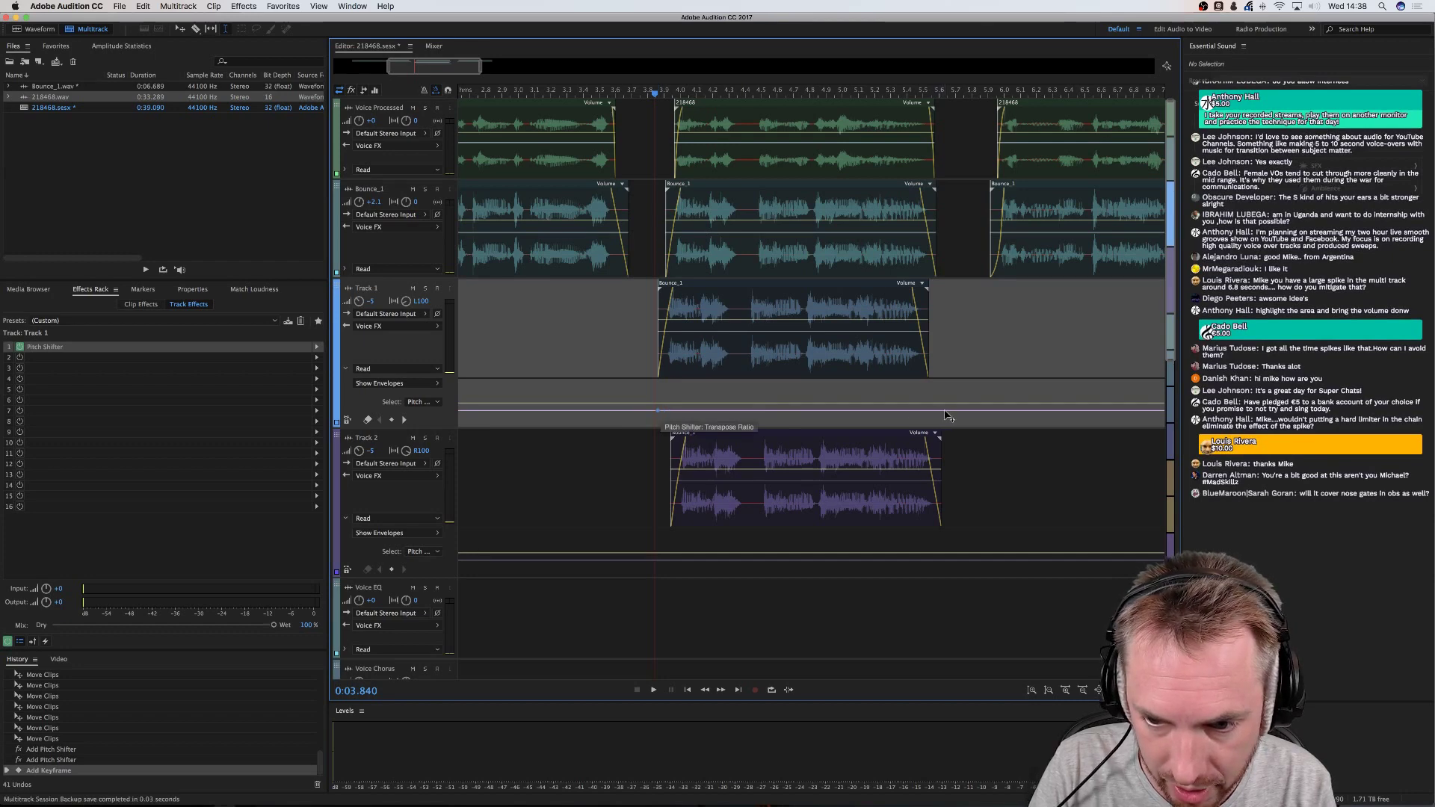
click(946, 411)
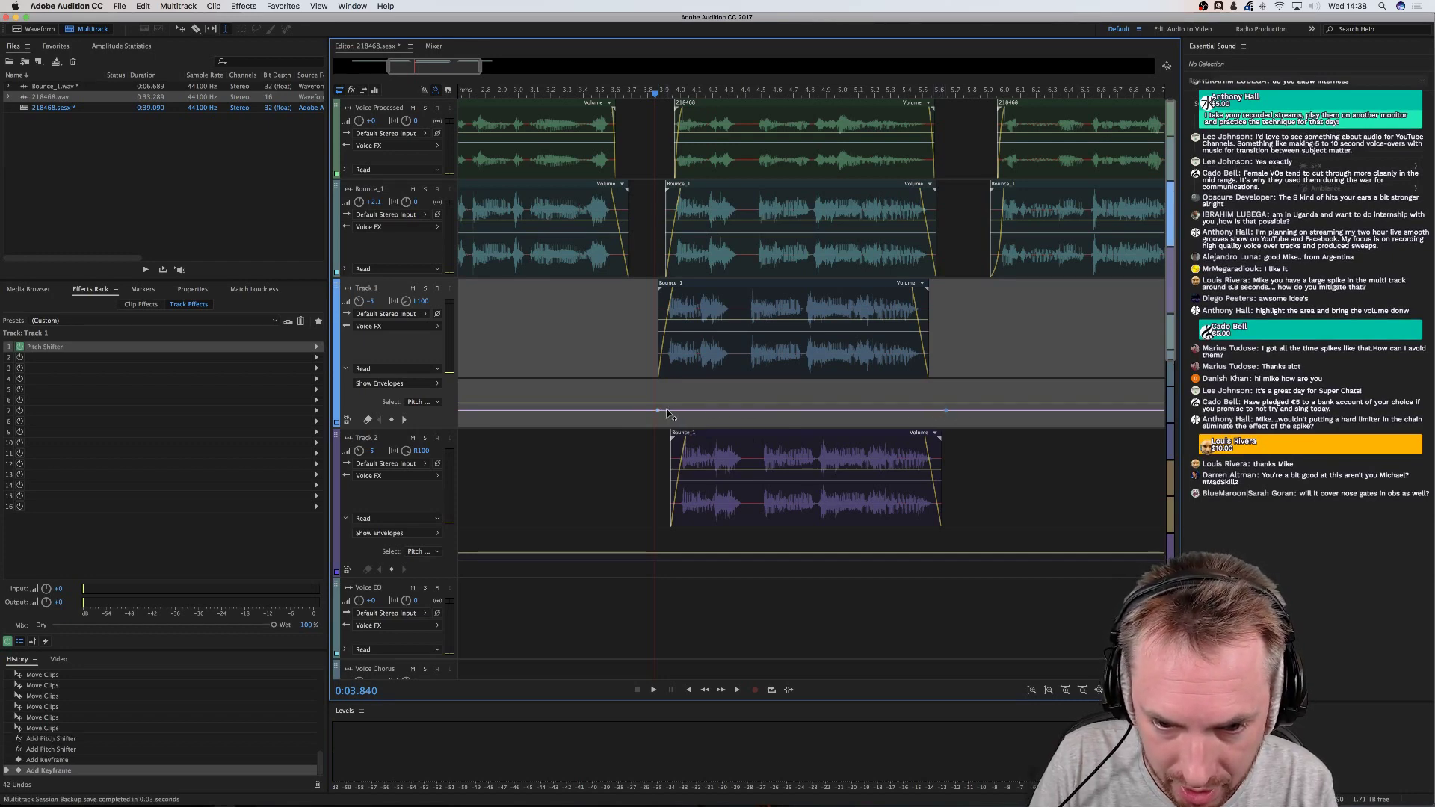
drag(667, 413, 669, 426)
drag(937, 412, 938, 435)
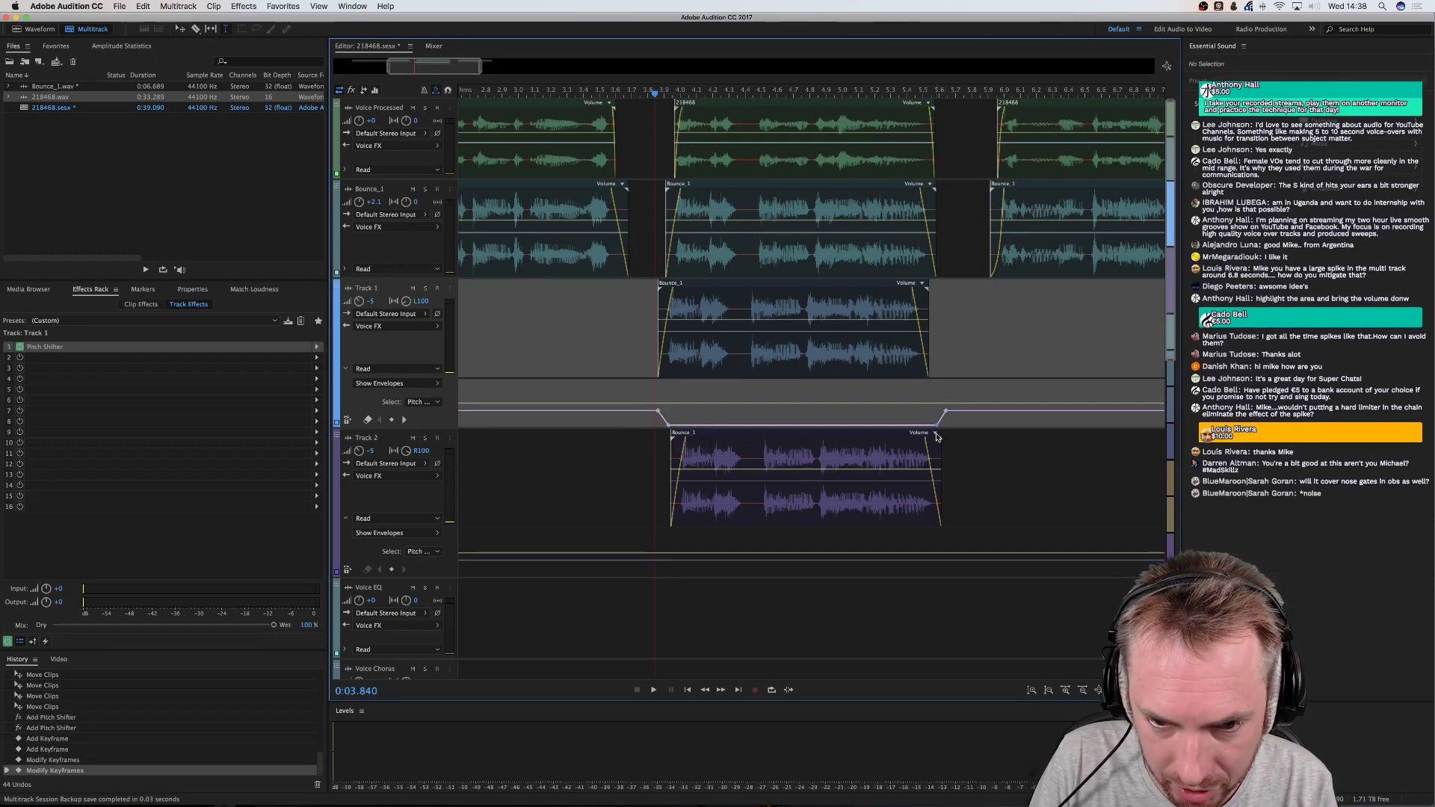
key(space)
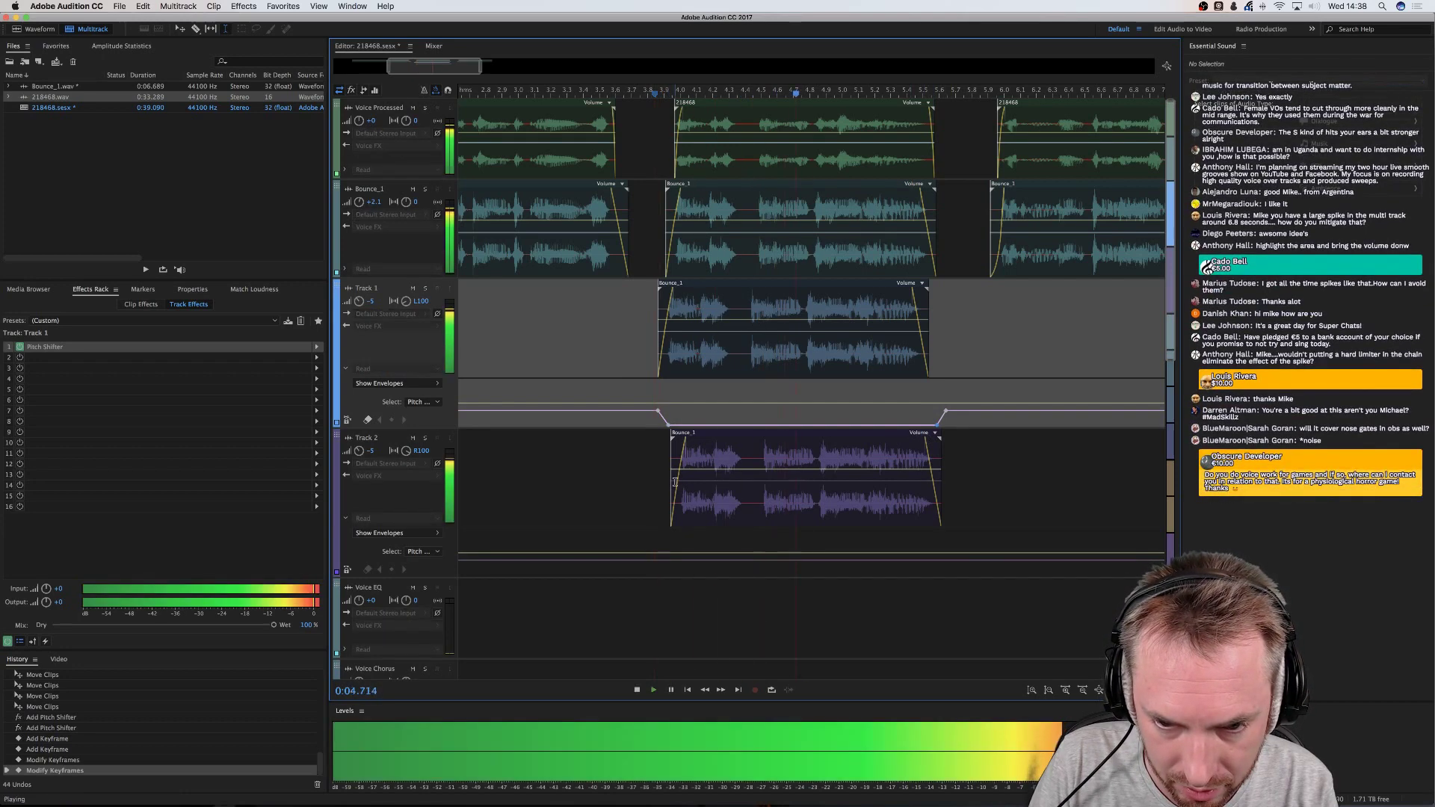
key(space)
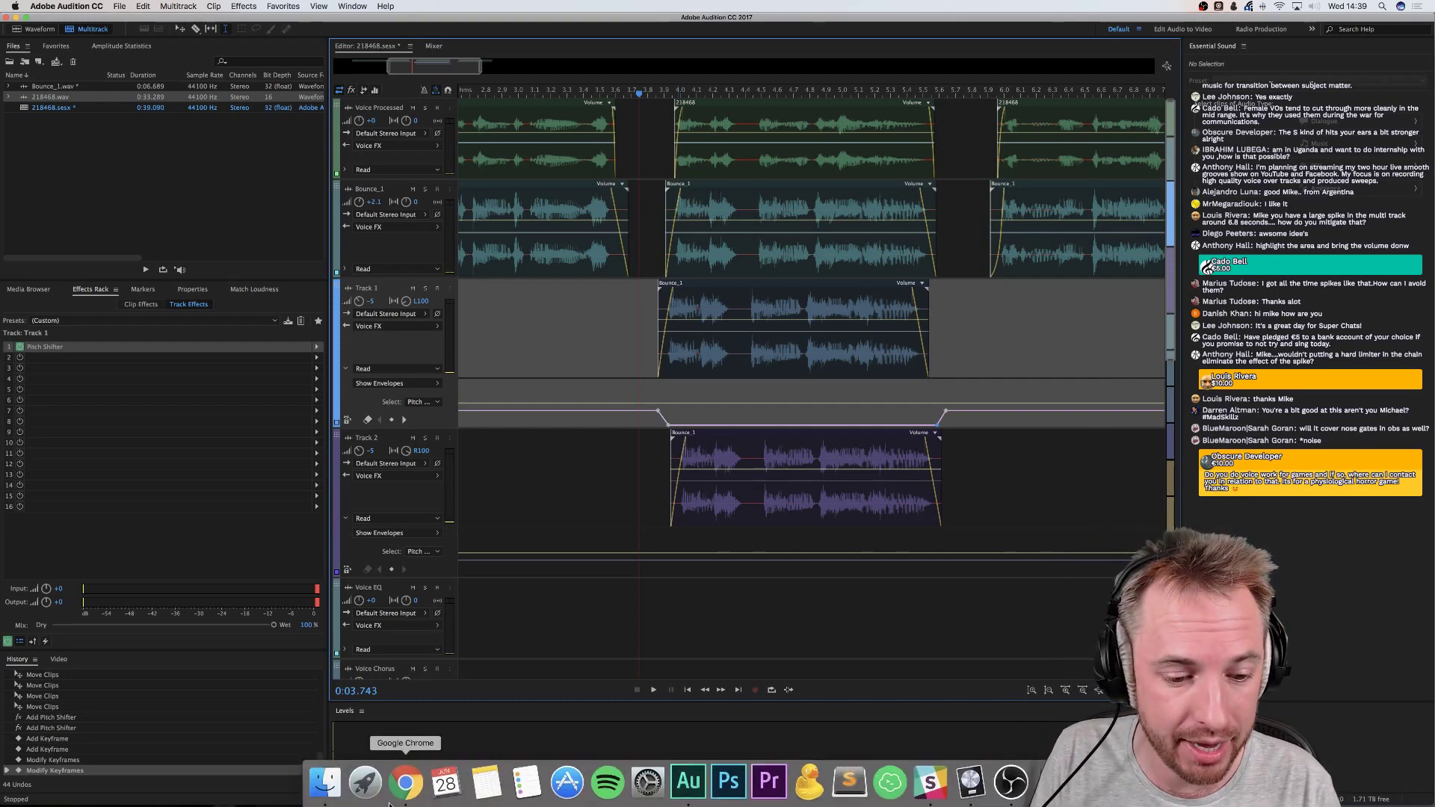
Switch to Chrome, view the Contact Us page of the Music Radio Creative website, and return to Adobe Audition
click(406, 781)
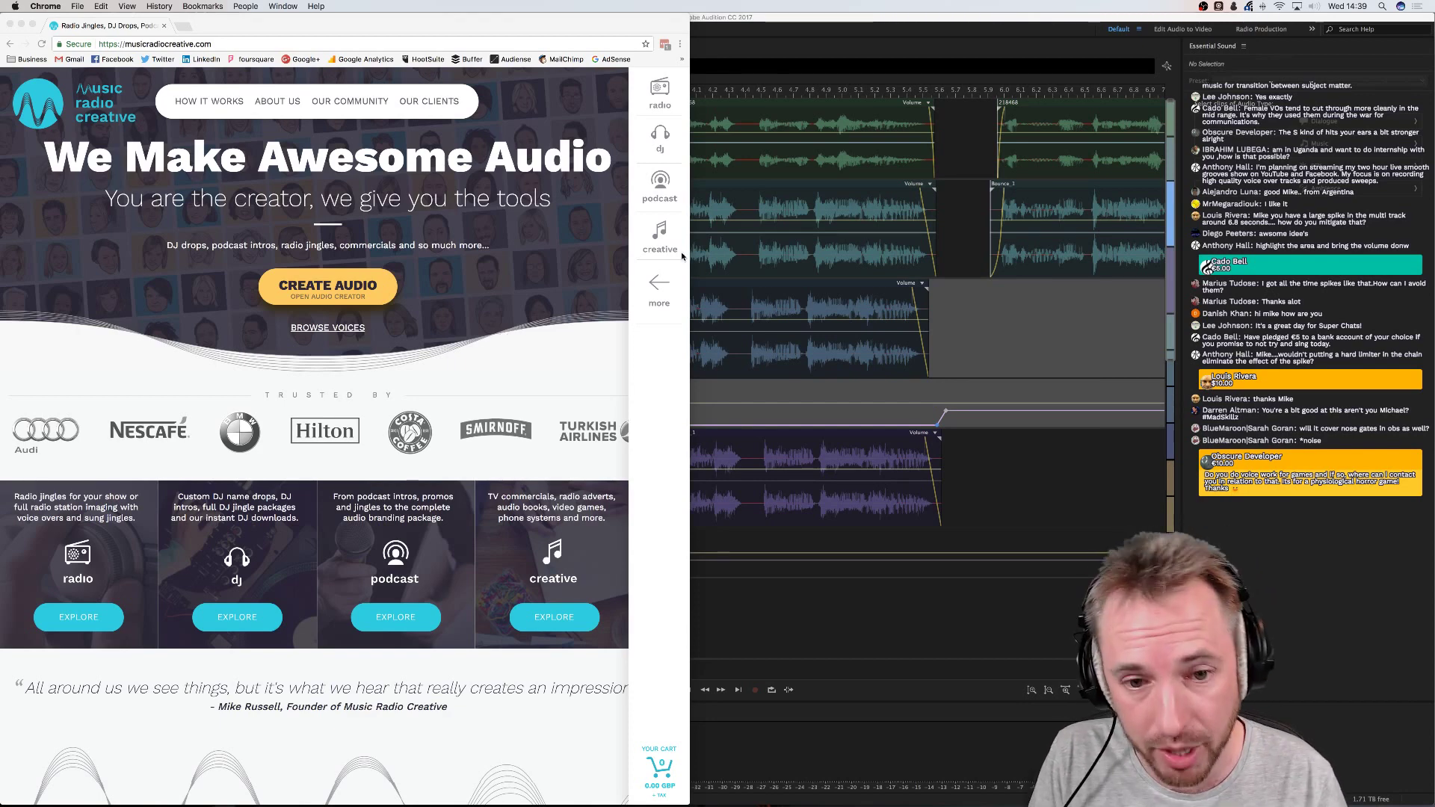
click(660, 291)
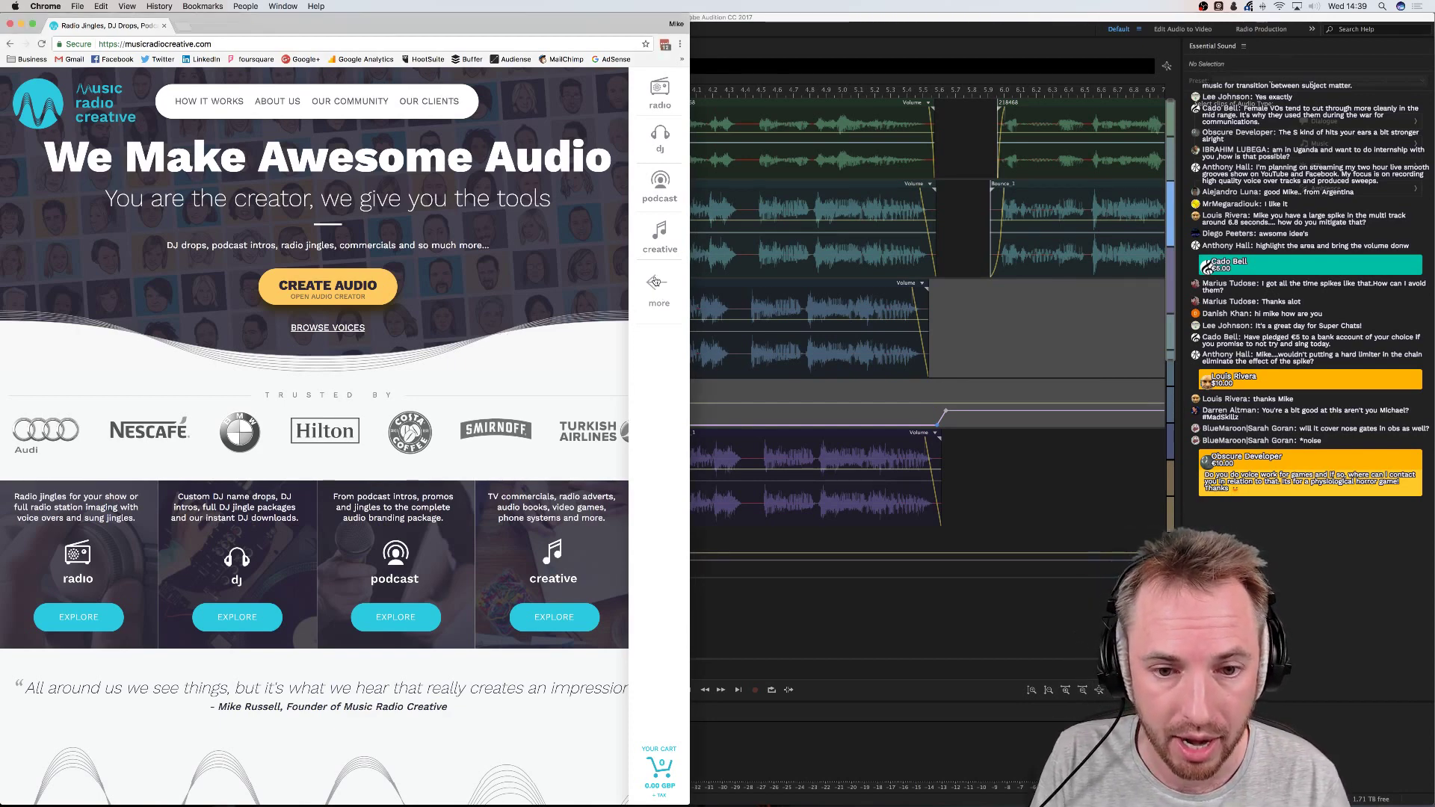
click(655, 282)
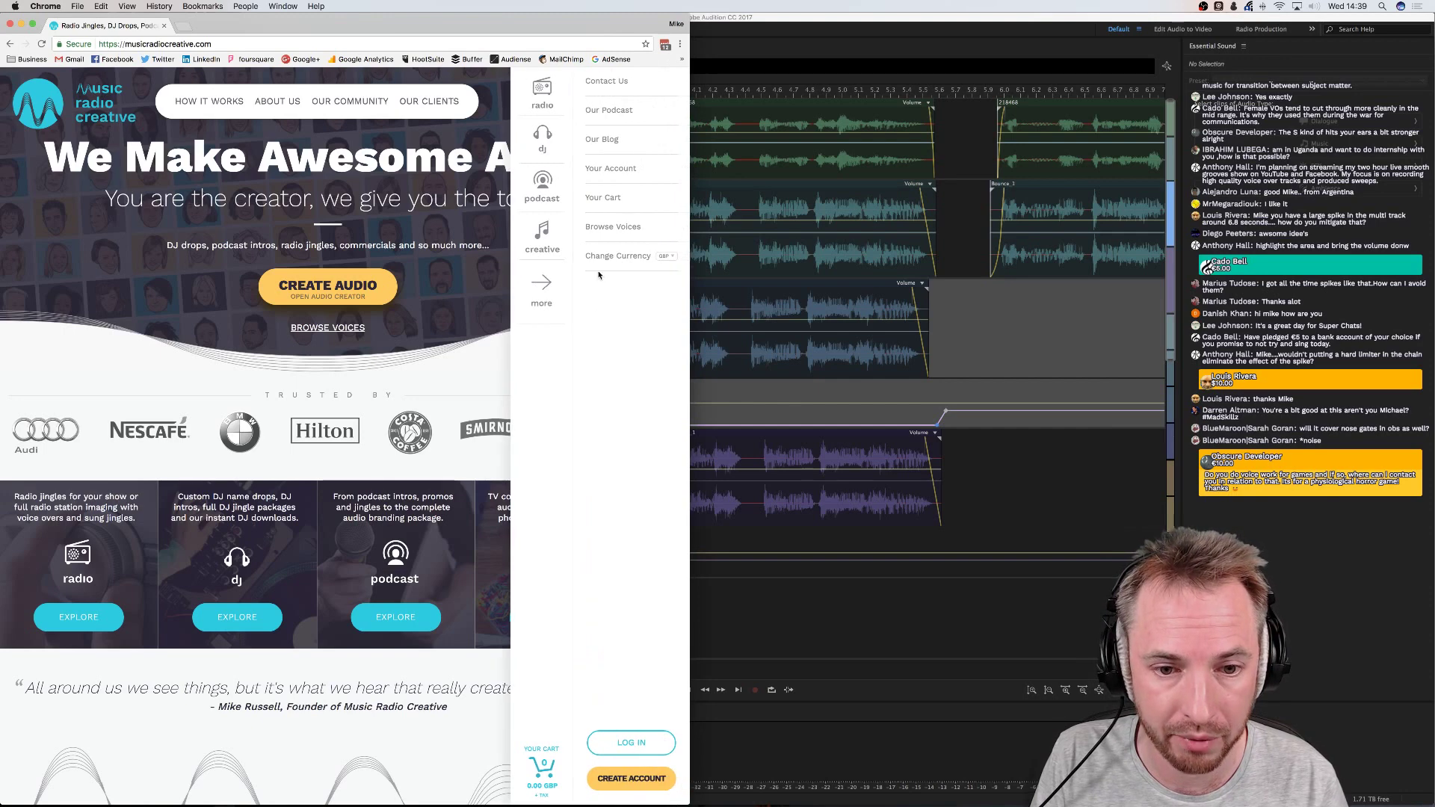
click(599, 83)
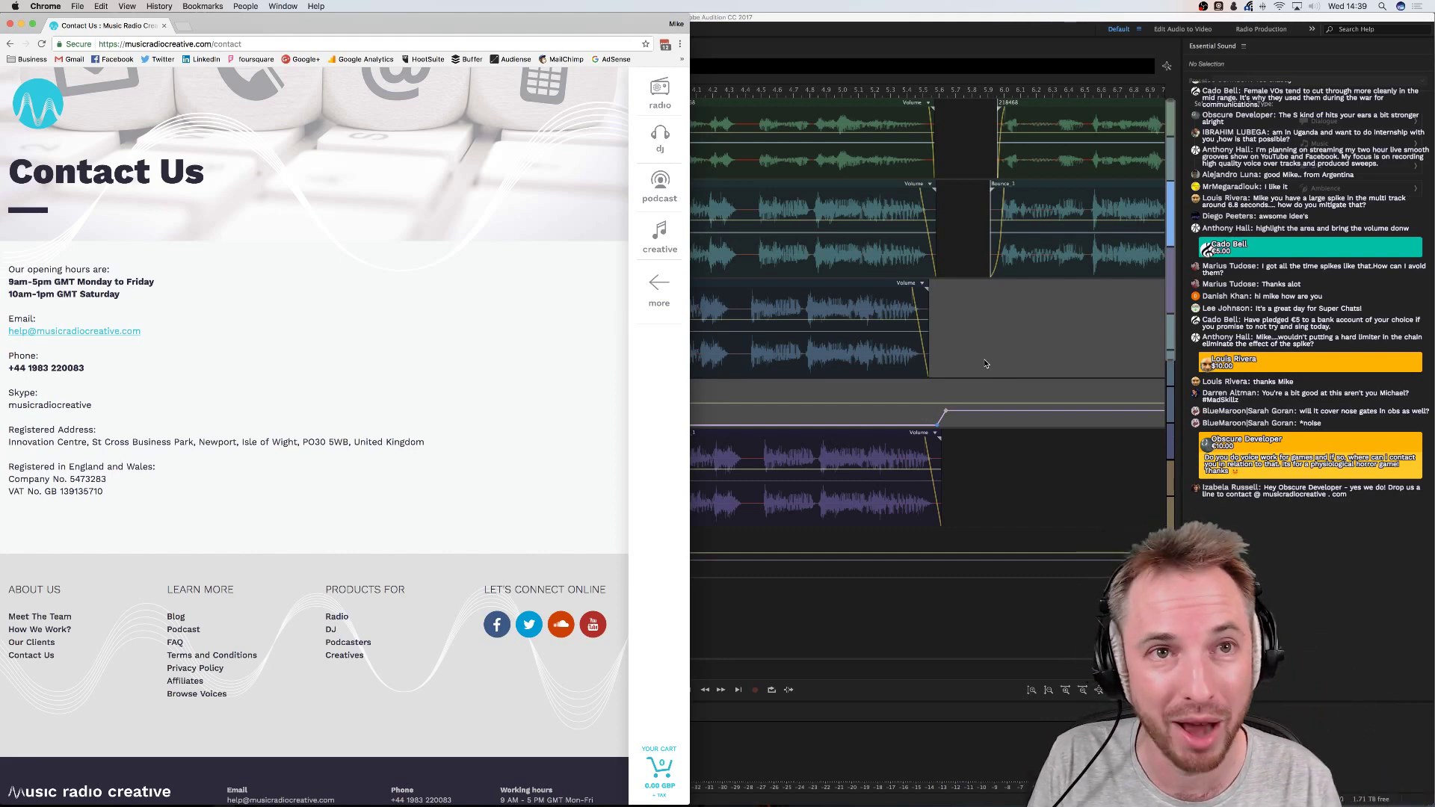
click(985, 364)
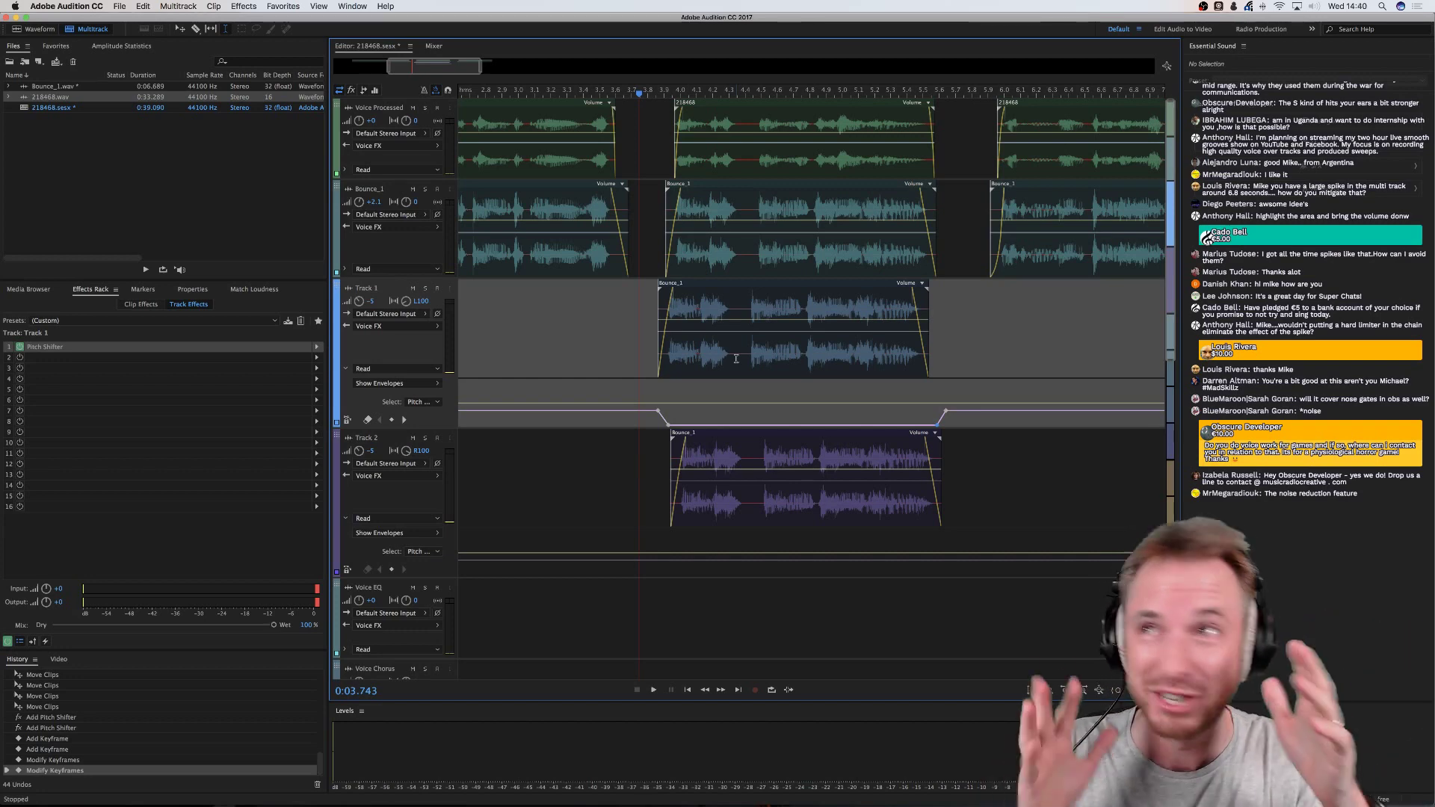
Steepen the drop at the start of Track 1's Transpose Ratio envelope and play the section from just before the clip
click(641, 351)
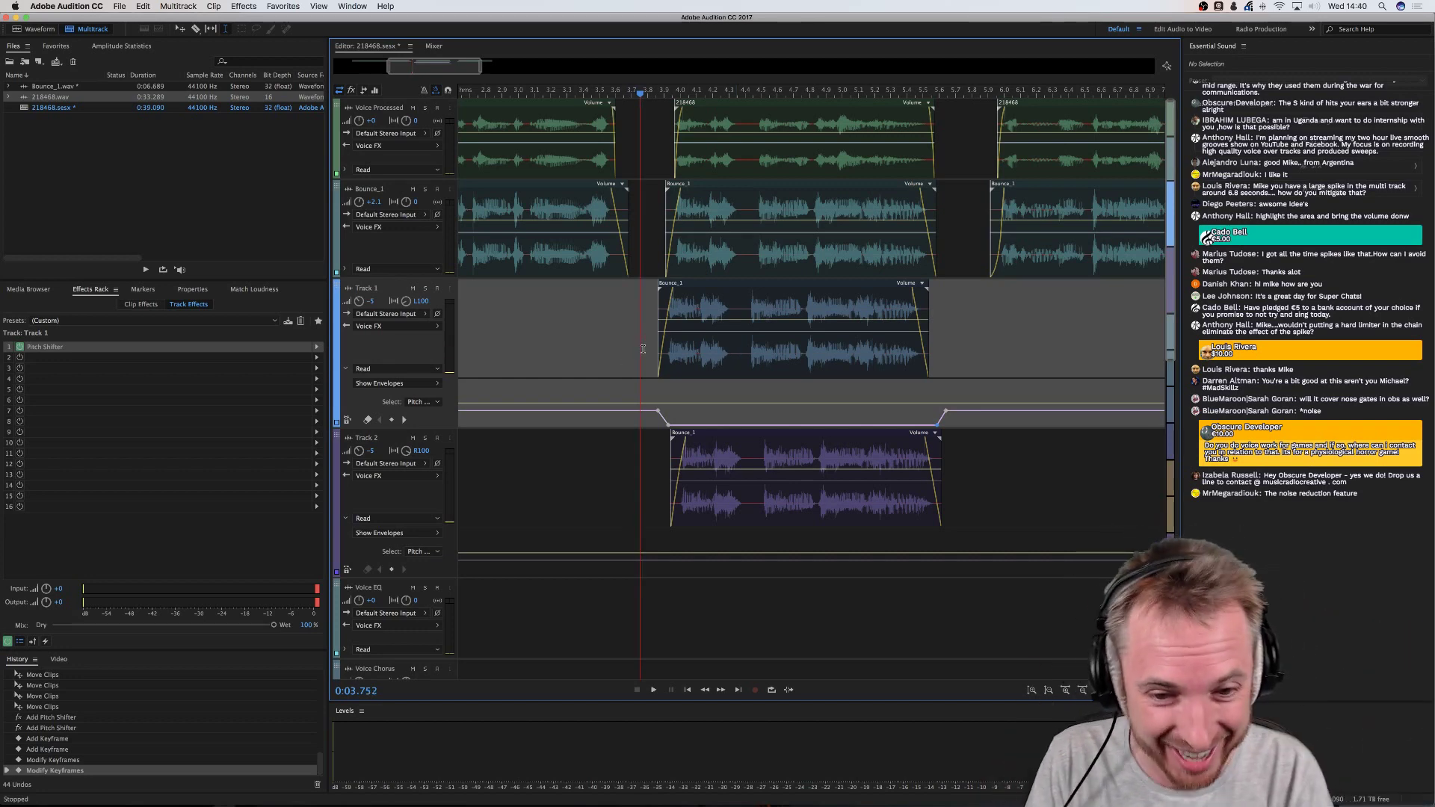
drag(659, 413, 662, 423)
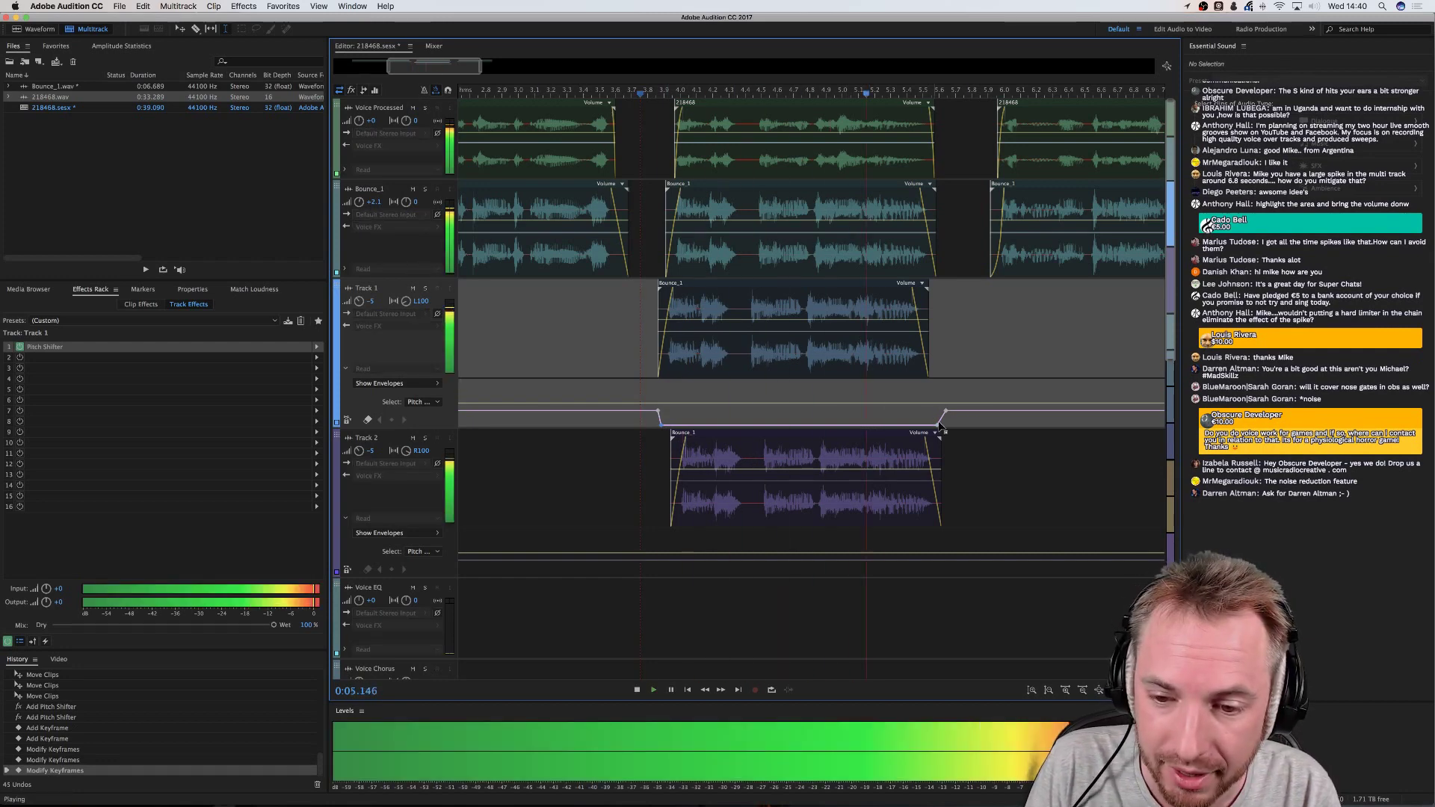
key(space)
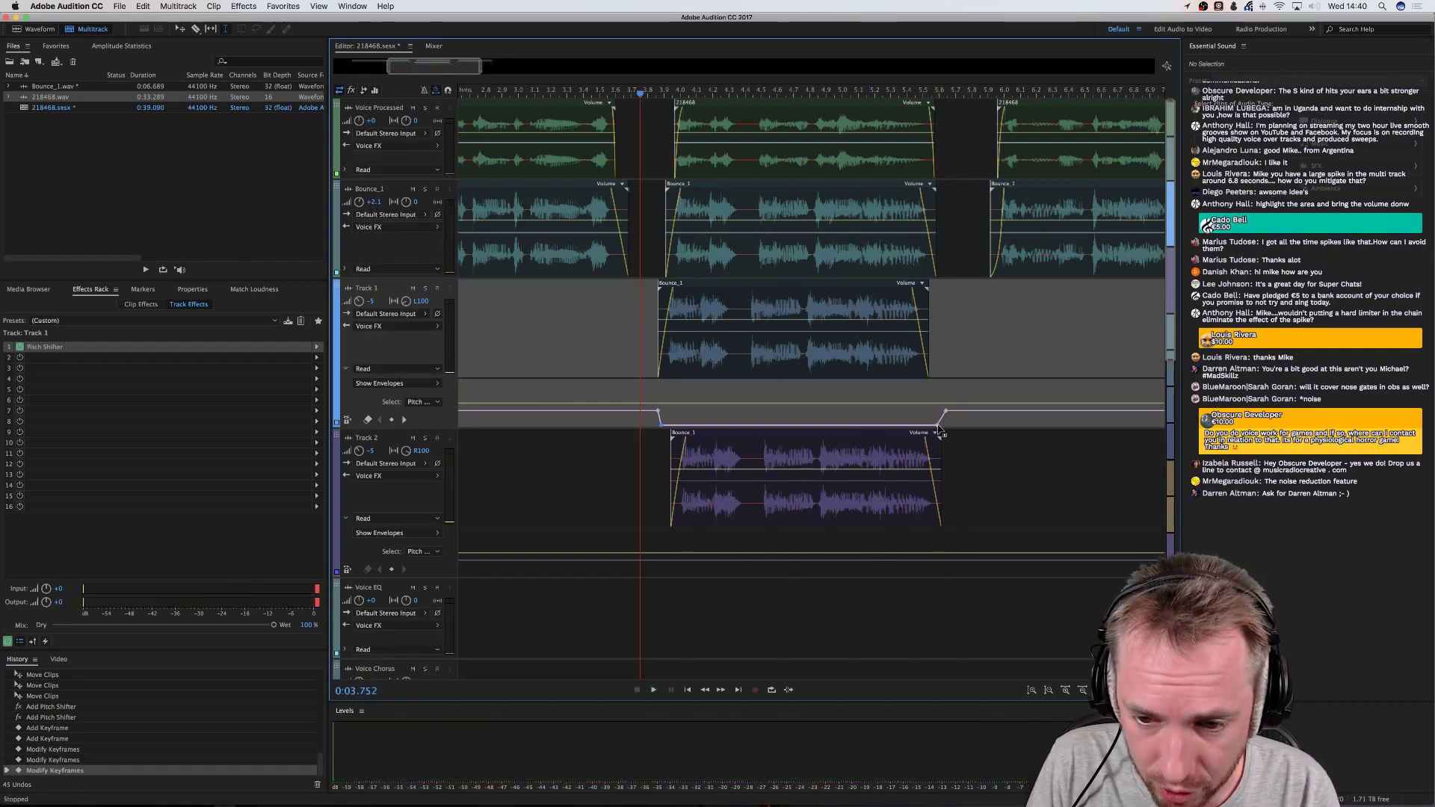
Raise the lowered section of Track 1's Transpose Ratio envelope to about 0.91 and audition Track 1 in solo
drag(939, 431, 939, 414)
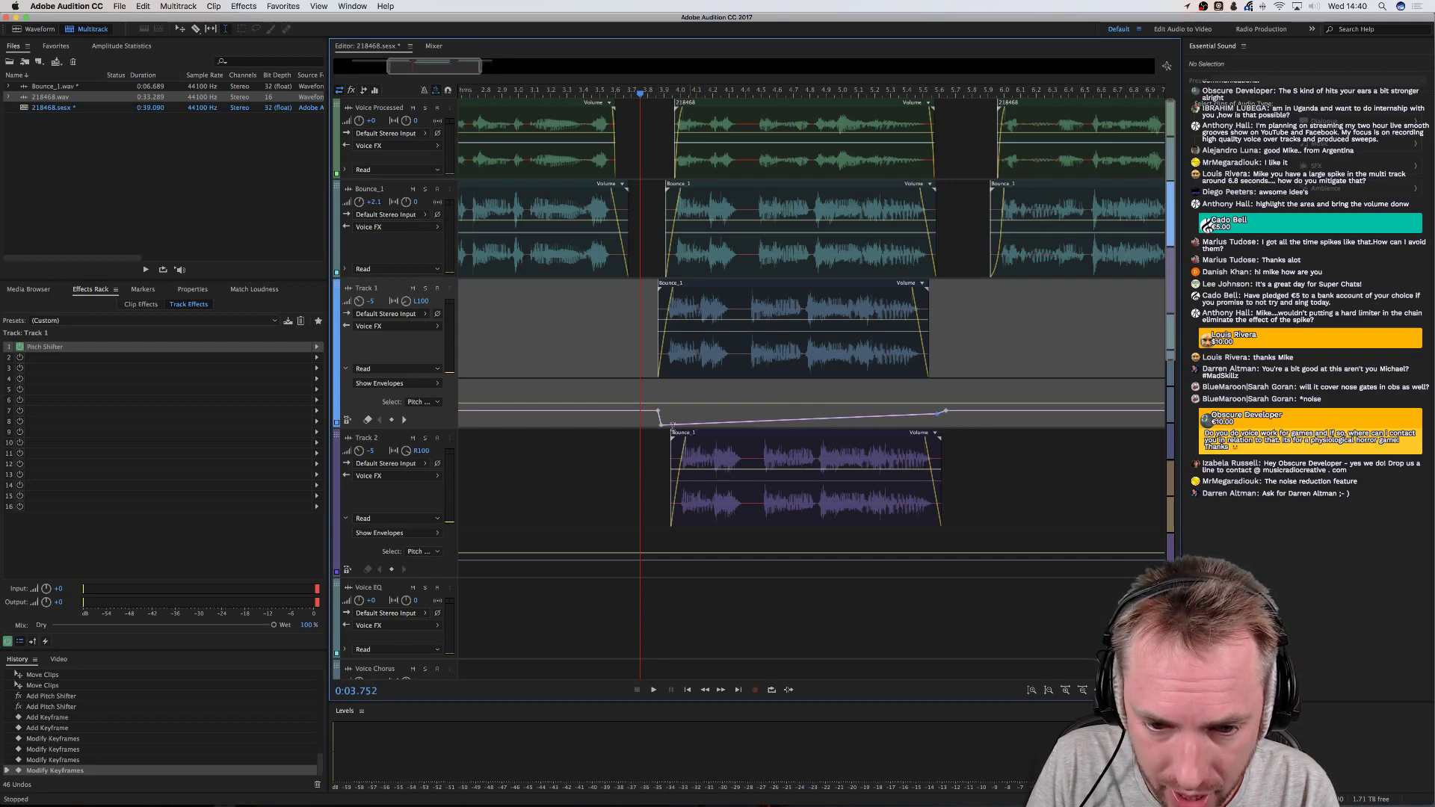
drag(660, 428, 661, 413)
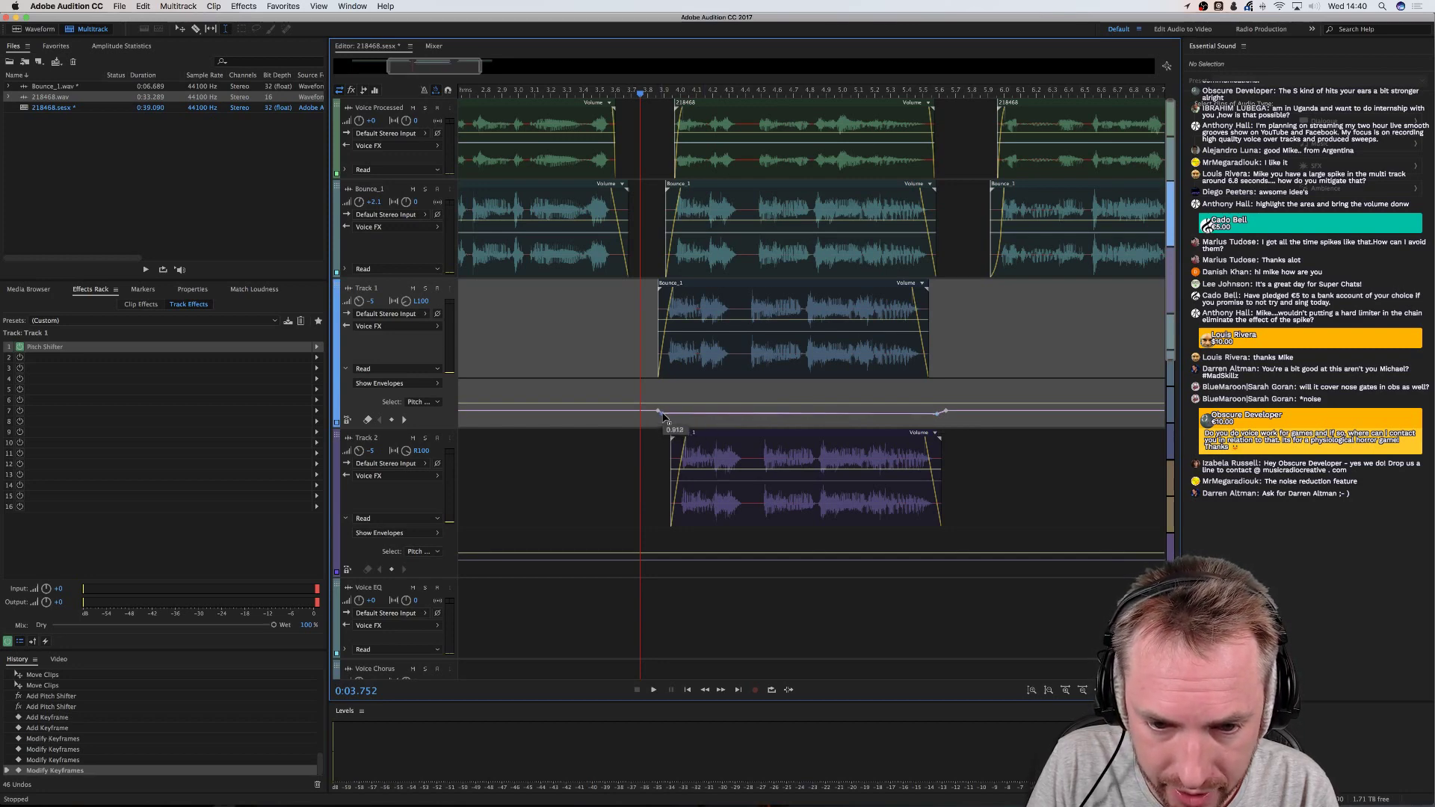
click(425, 287)
key(space)
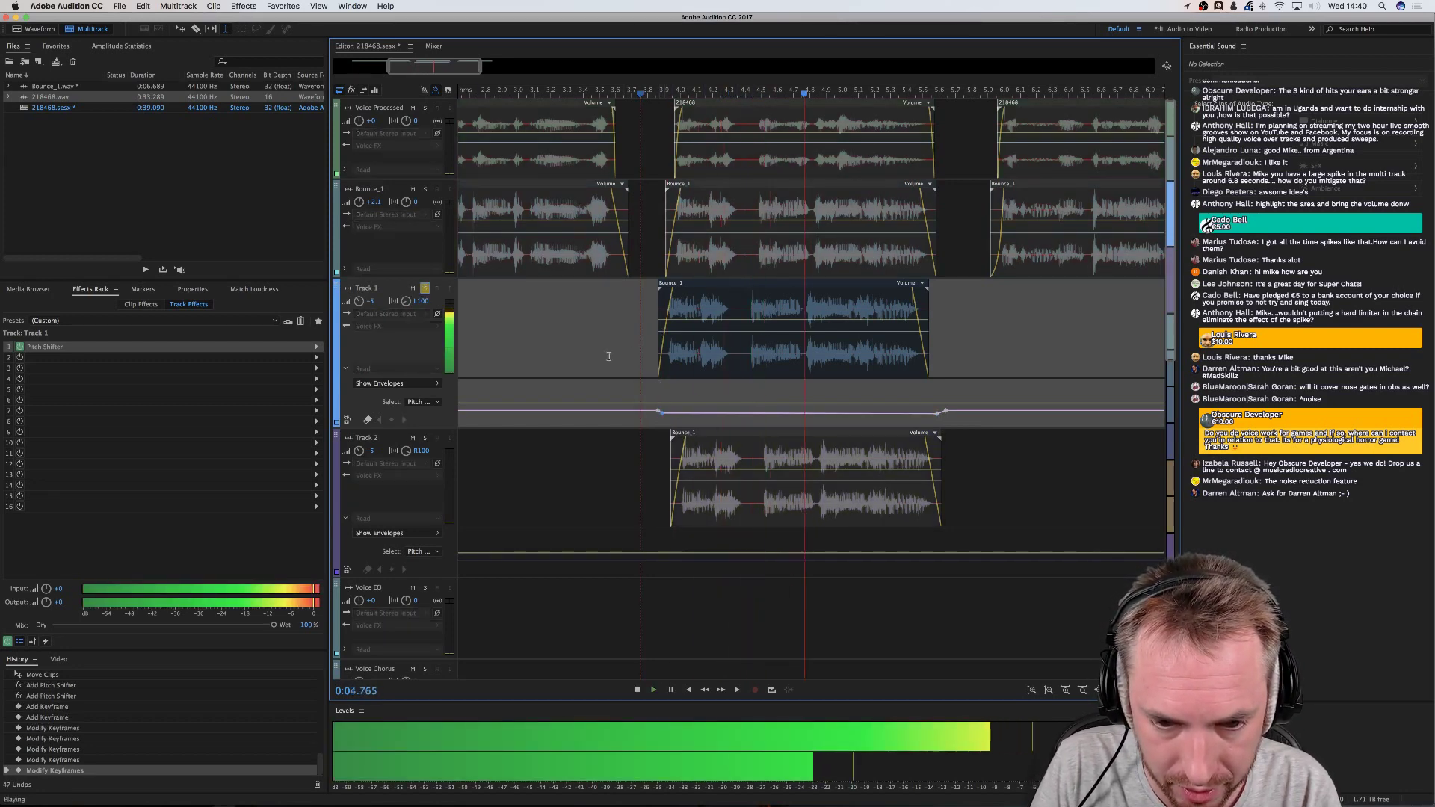
key(space)
Compare Bounce_1 soloed alone with Bounce_1 and Track 1 soloed together by playing the section
click(425, 189)
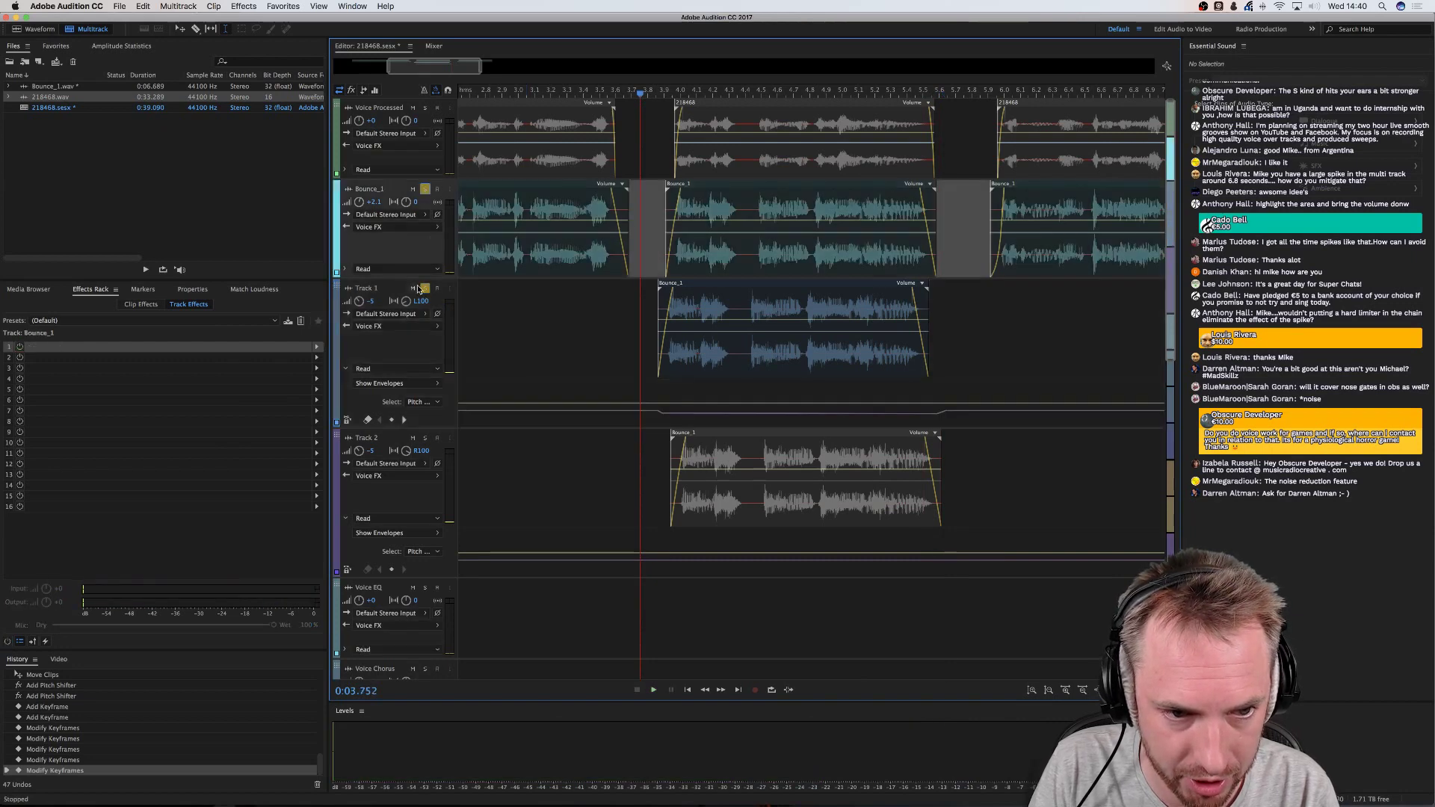
click(424, 289)
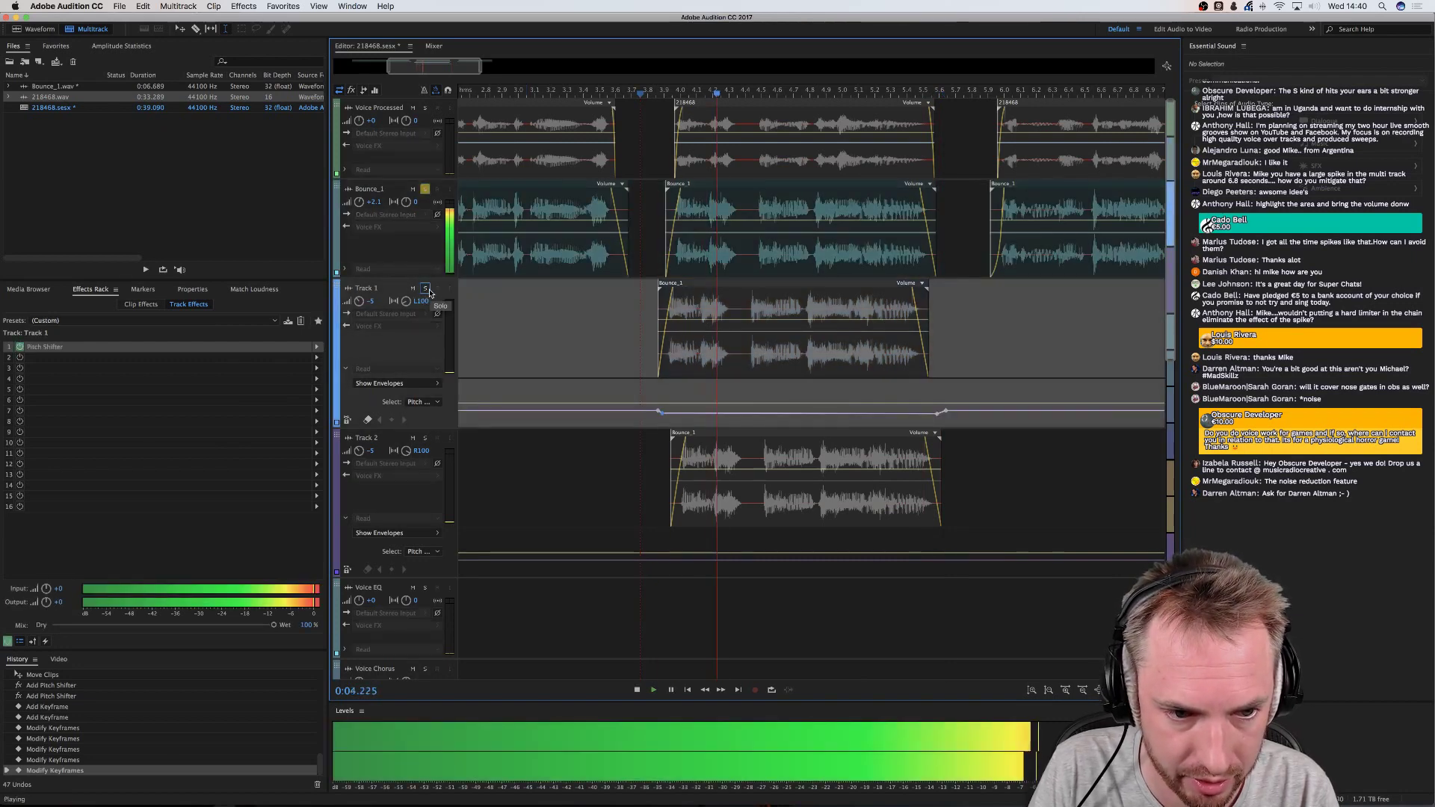
key(space)
click(425, 290)
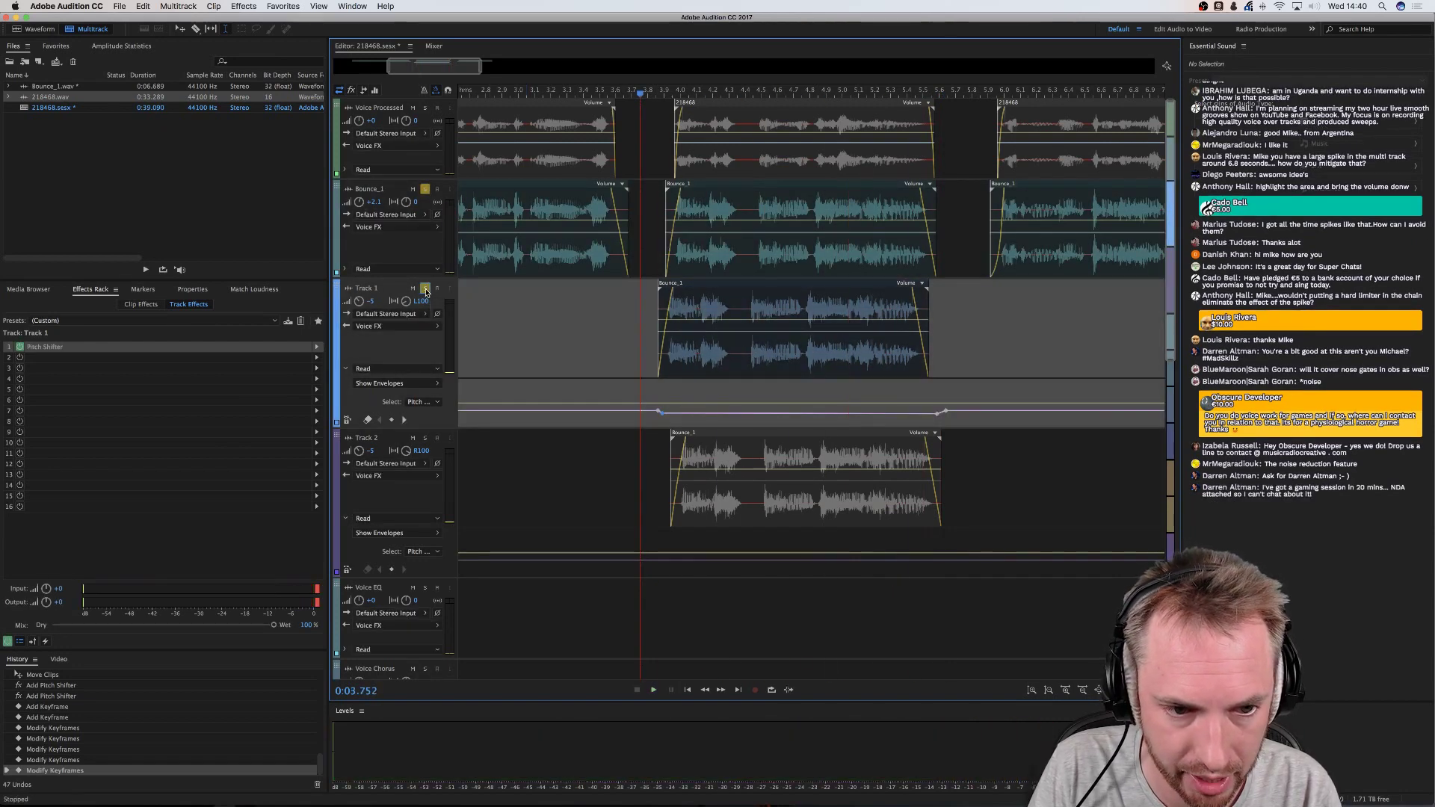
key(space)
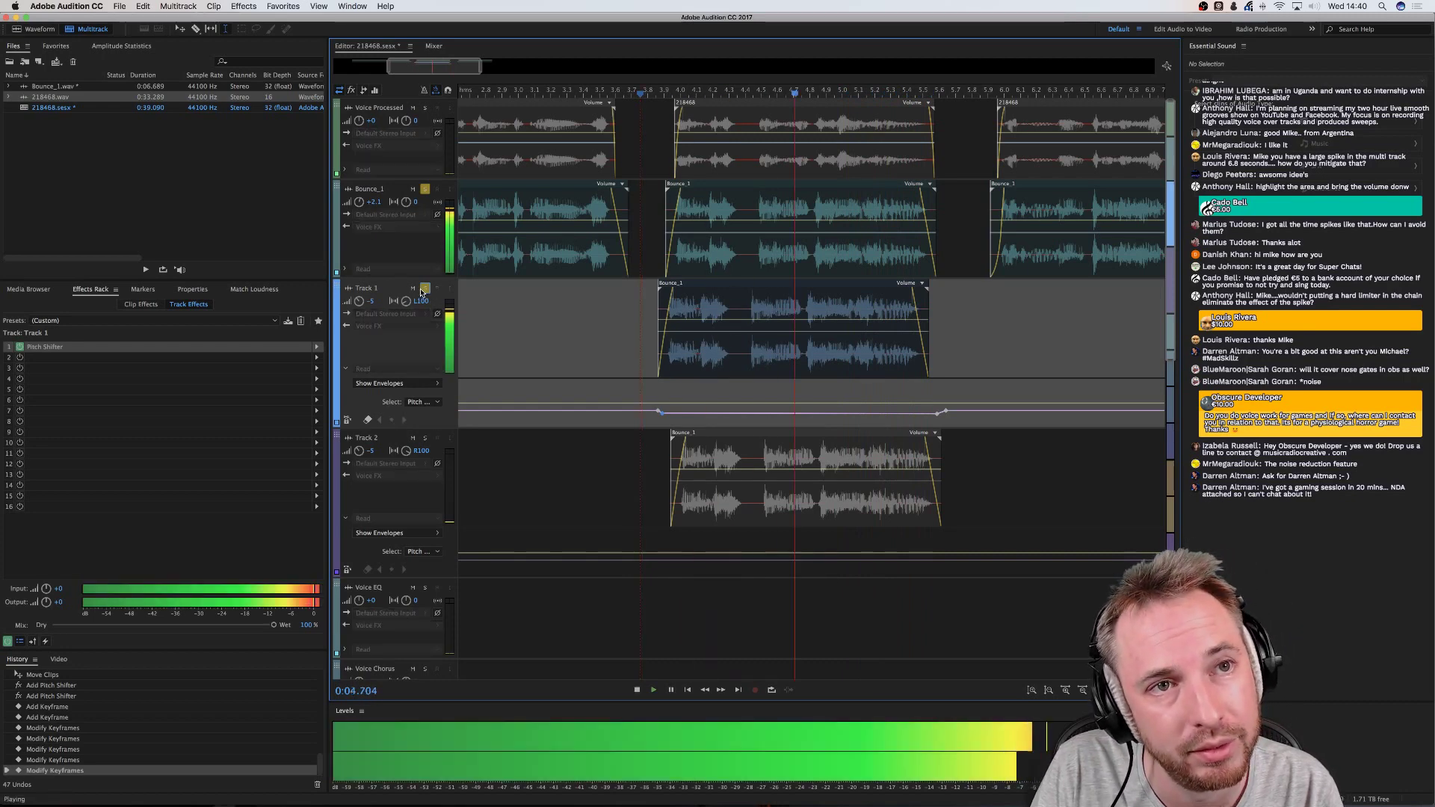
key(space)
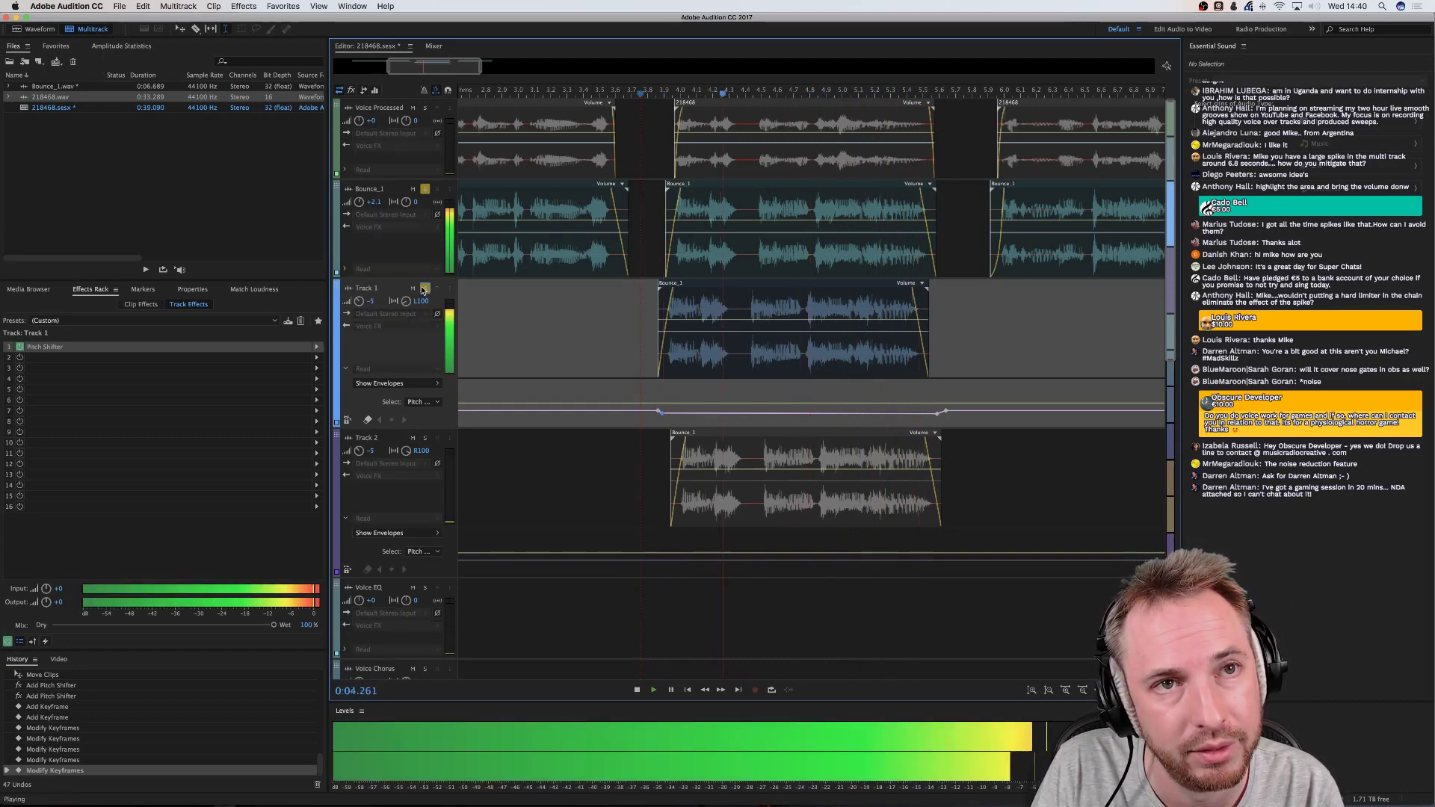
key(space)
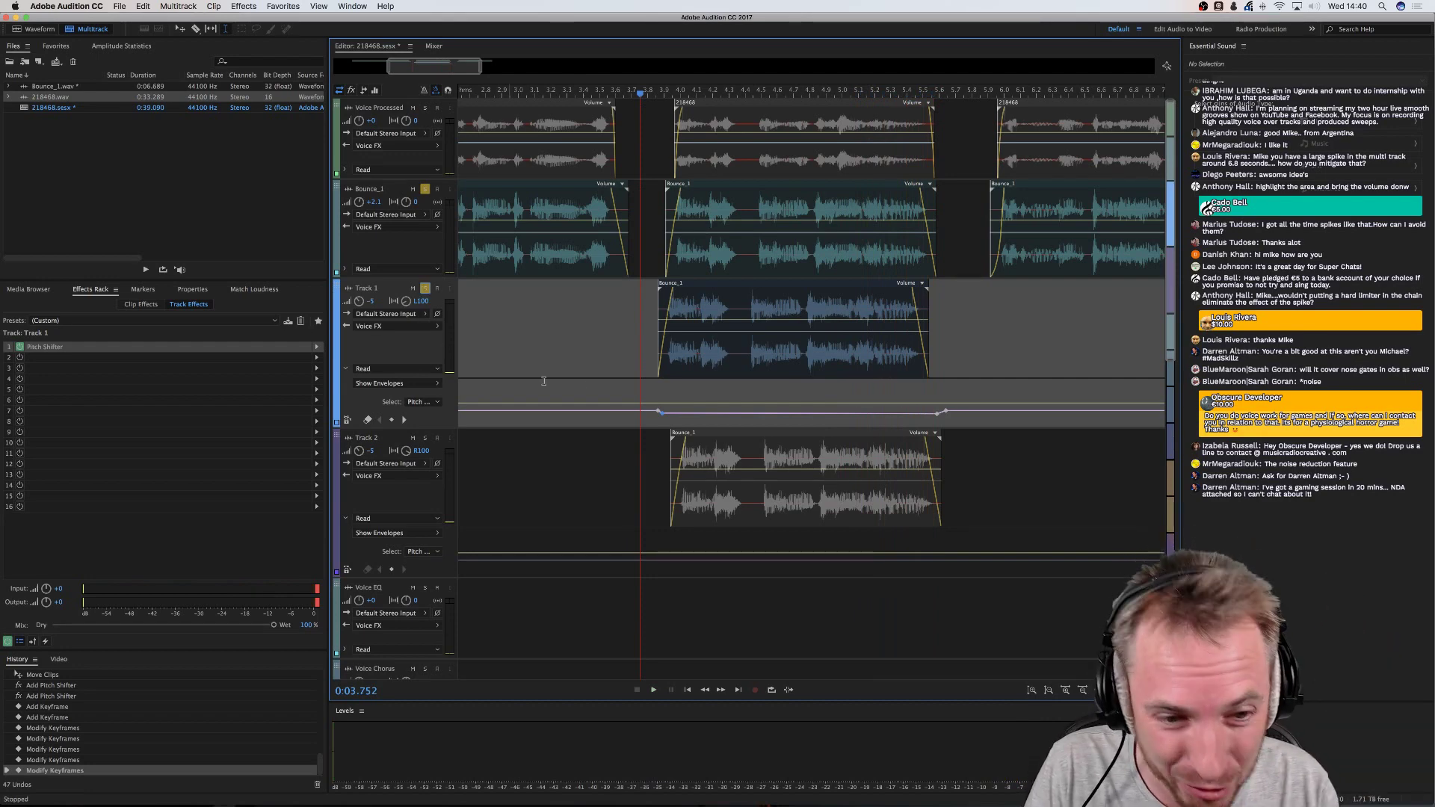
Solo Track 2 and take Track 1 and Bounce_1 out of solo
click(424, 437)
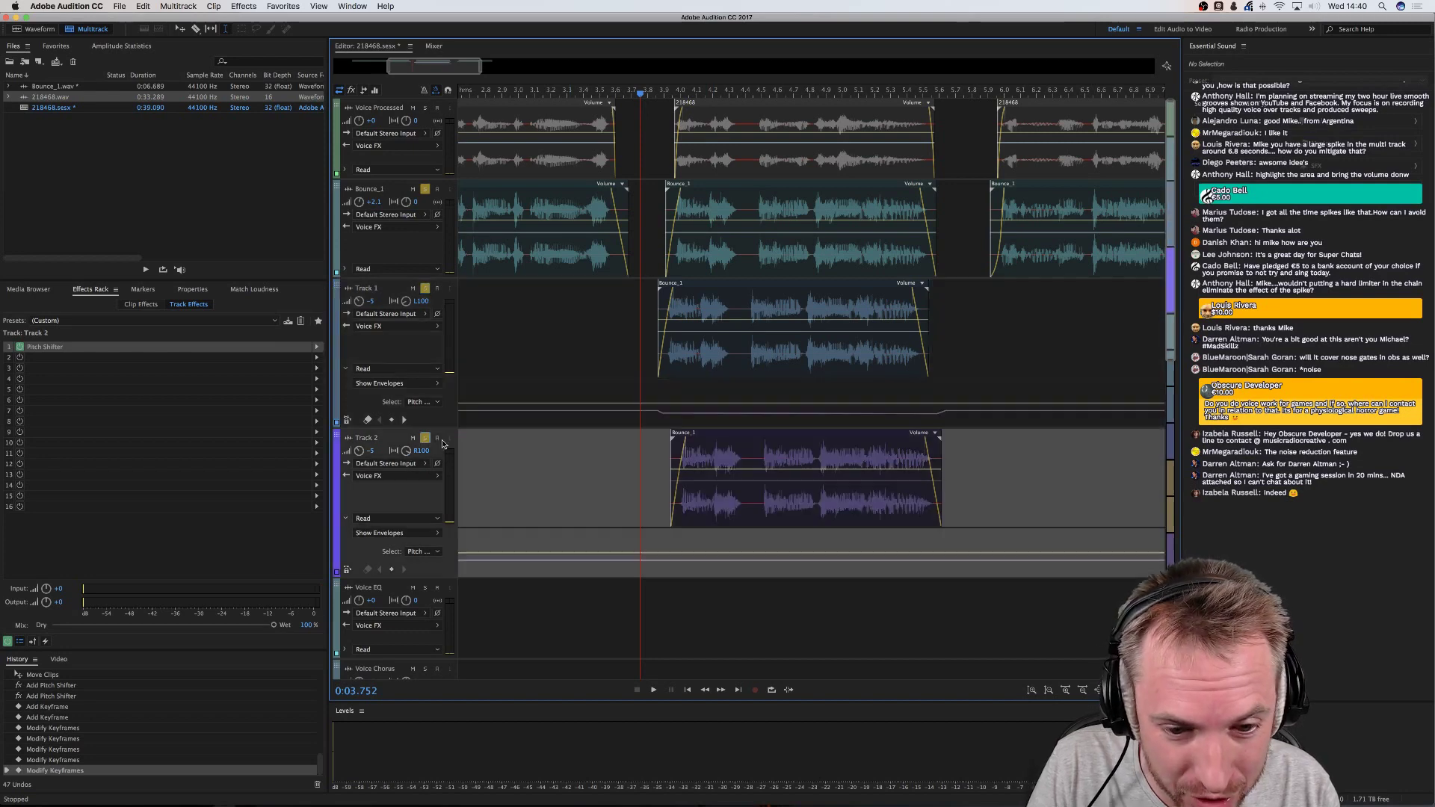
click(424, 288)
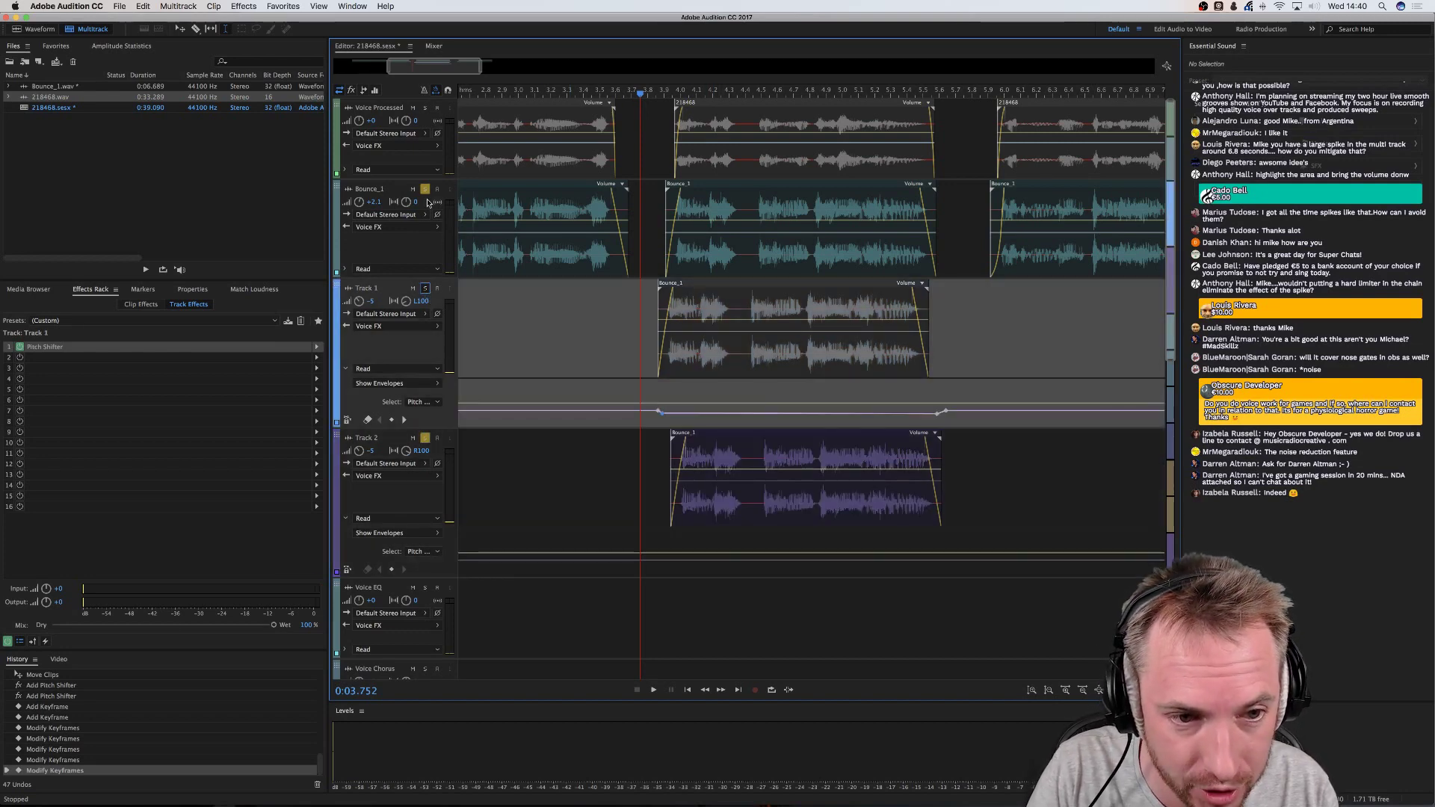
click(424, 188)
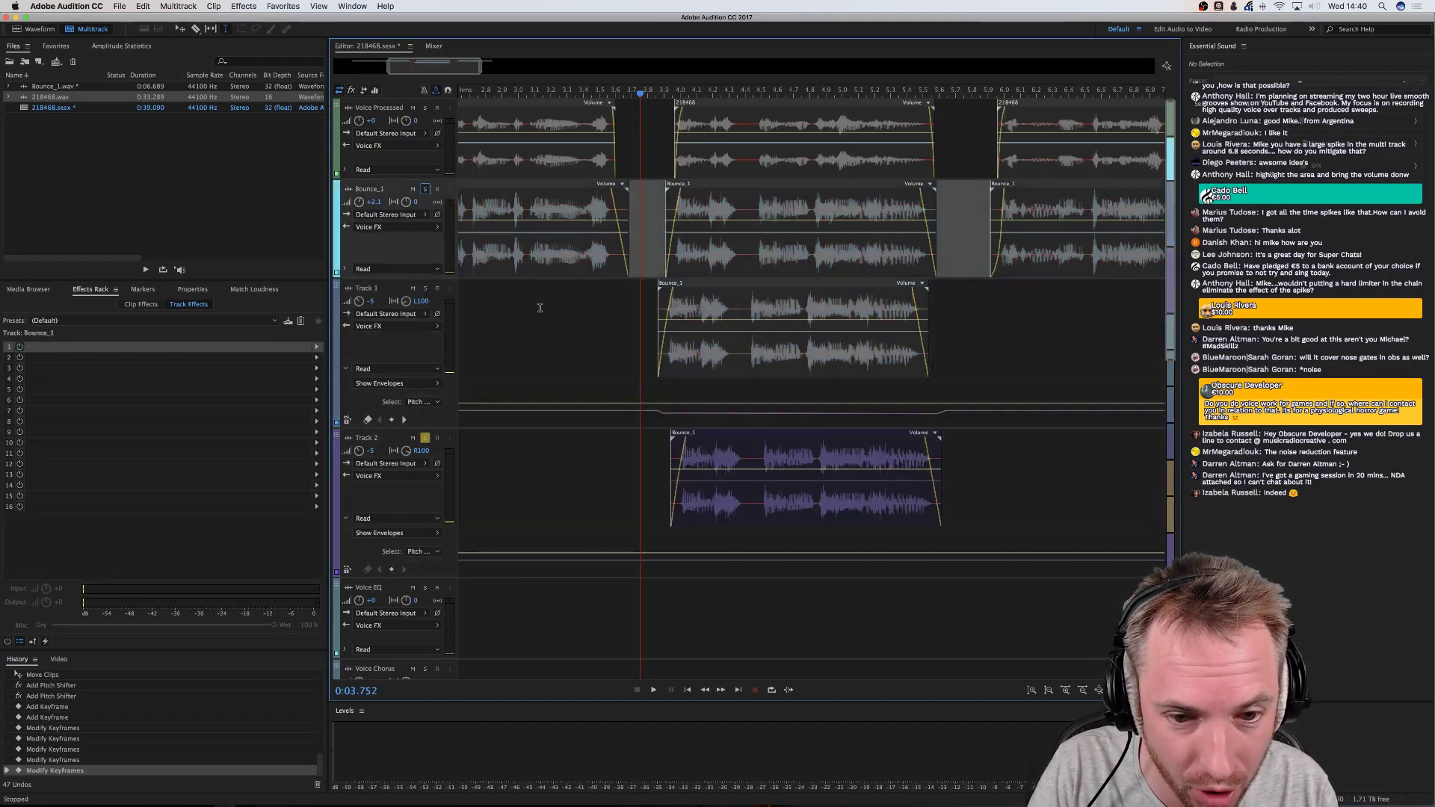
Add keyframes around the clip on Track 2's Transpose Ratio envelope, raise the section between them, and play it
click(648, 559)
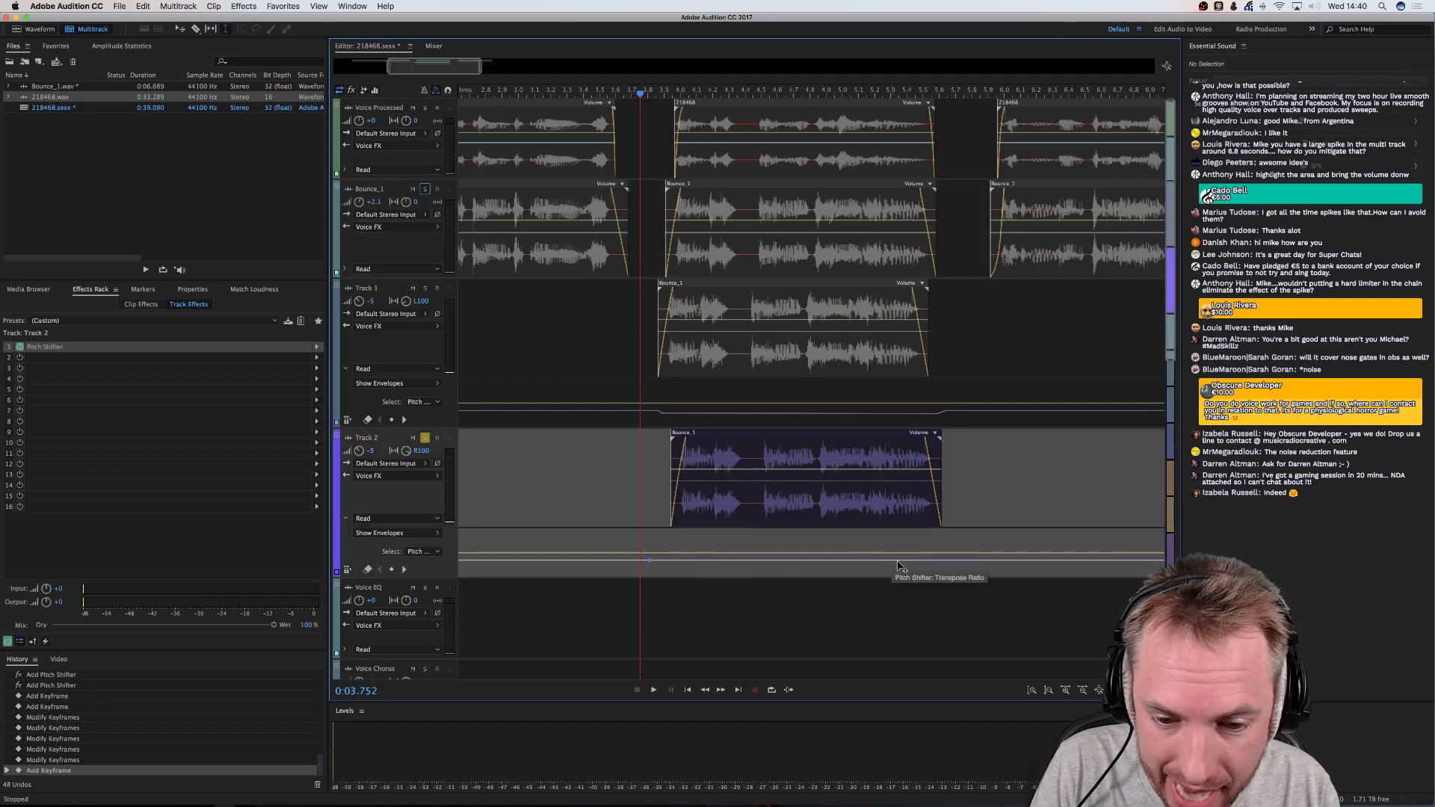
click(972, 561)
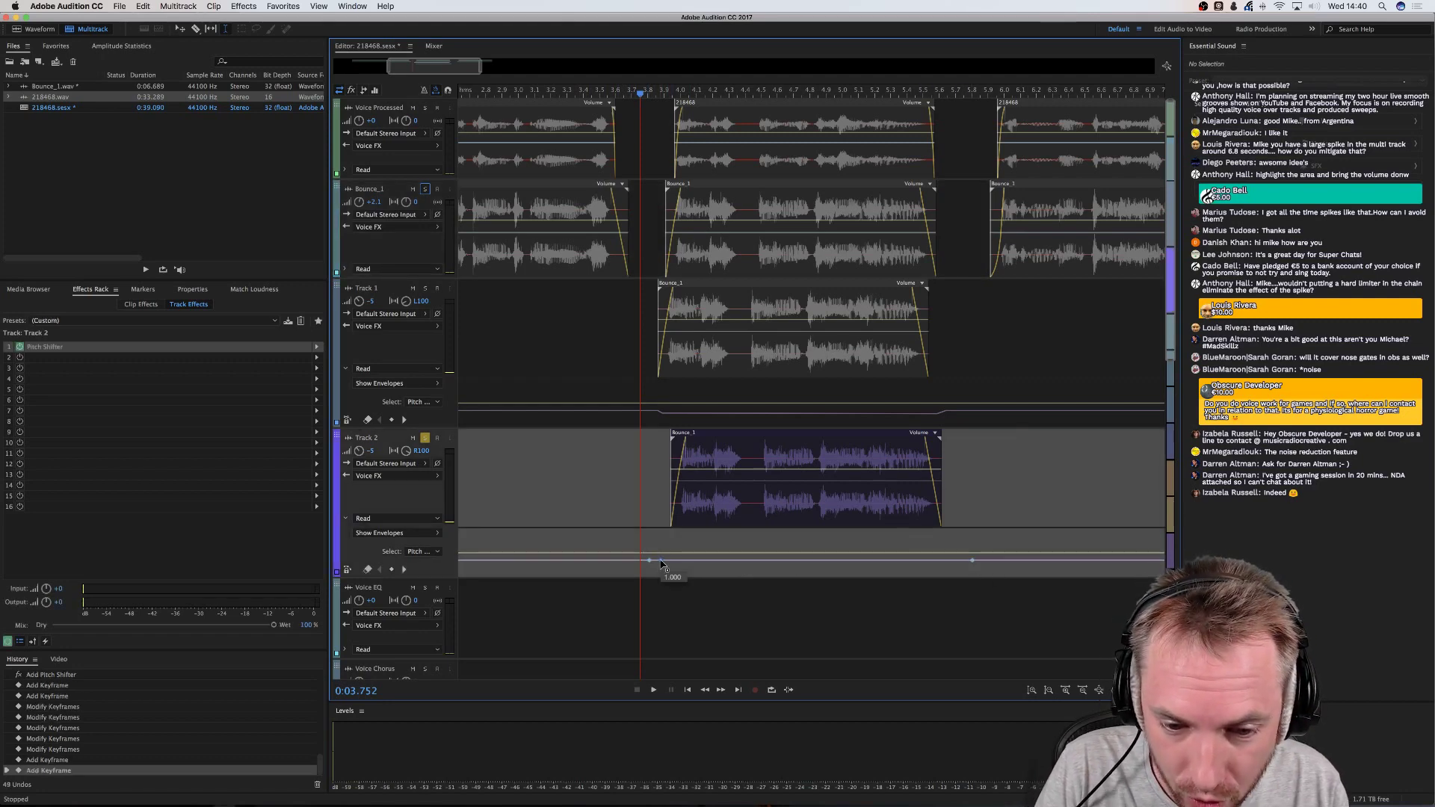
click(974, 560)
drag(957, 564, 960, 562)
key(space)
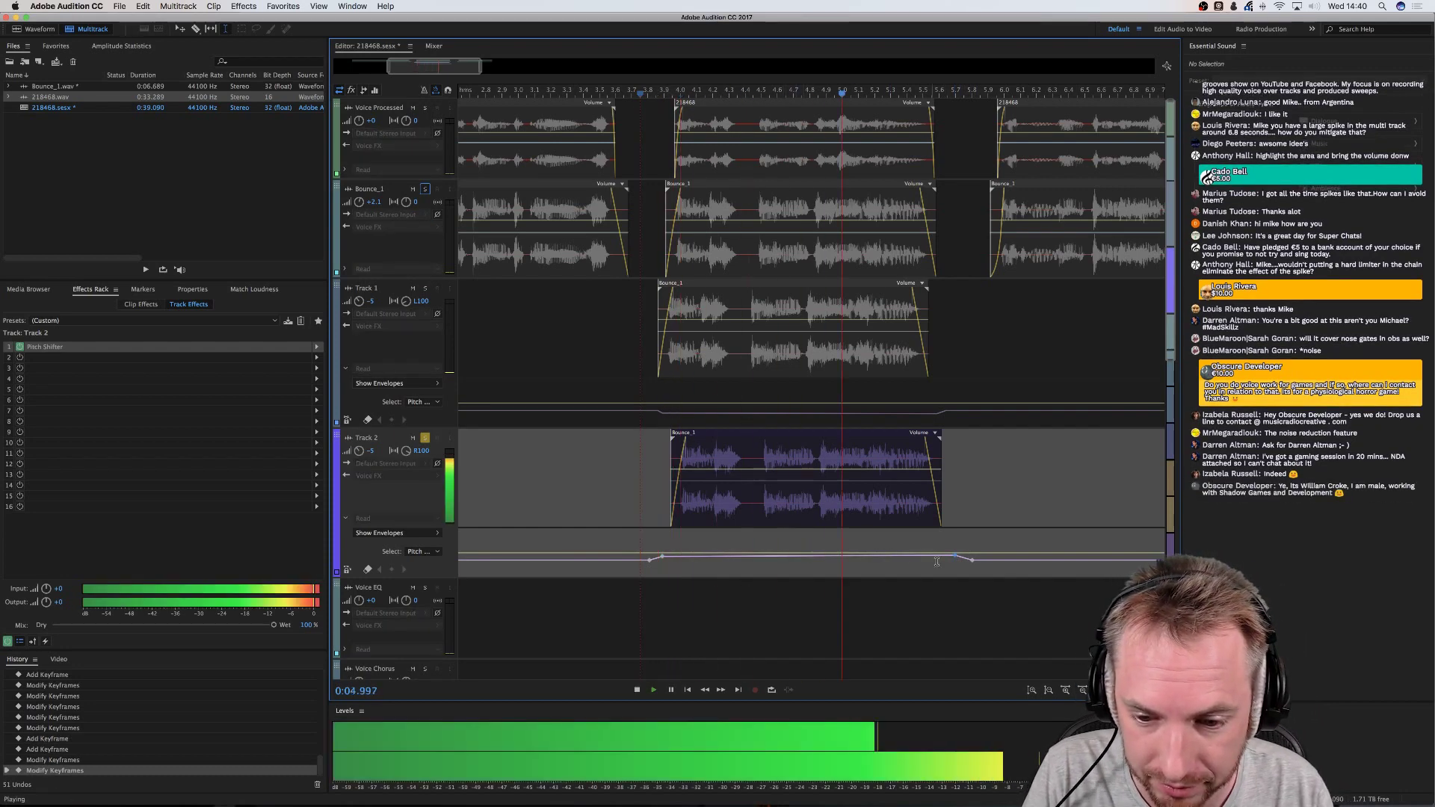
key(space)
Lower the raised section of Track 2's Transpose Ratio envelope to about 1.1 and listen to Track 2 in solo
drag(957, 562, 955, 564)
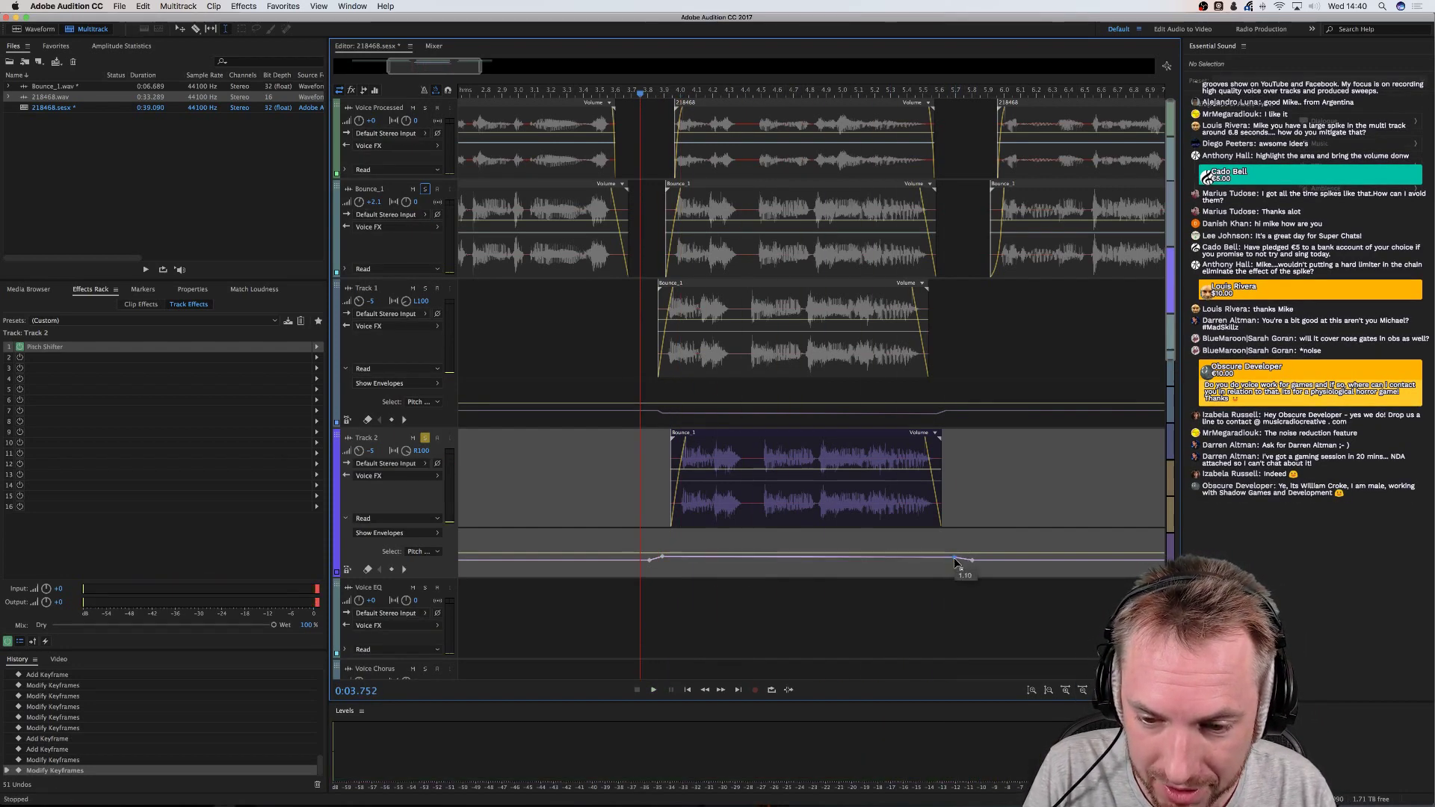
drag(662, 561, 662, 558)
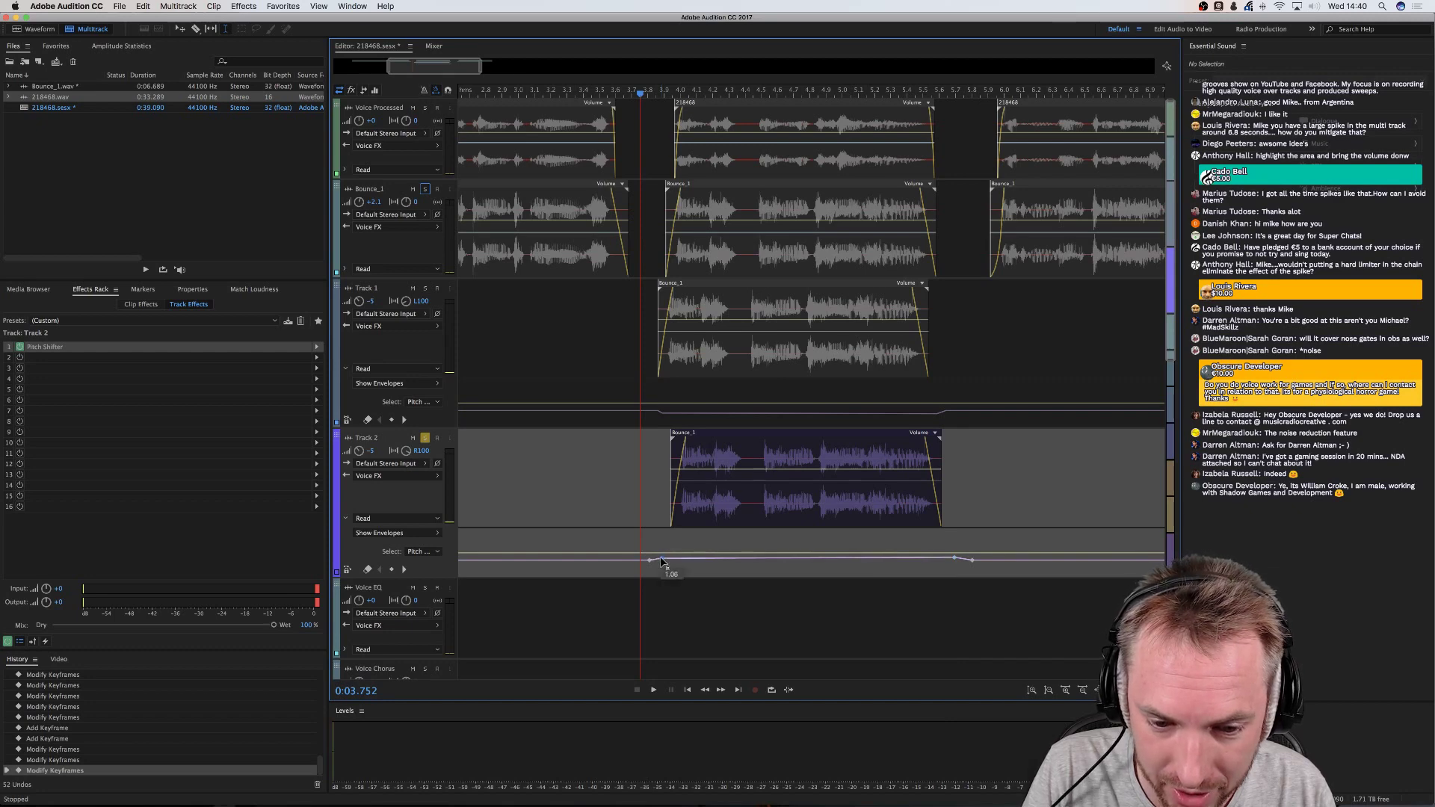
key(space)
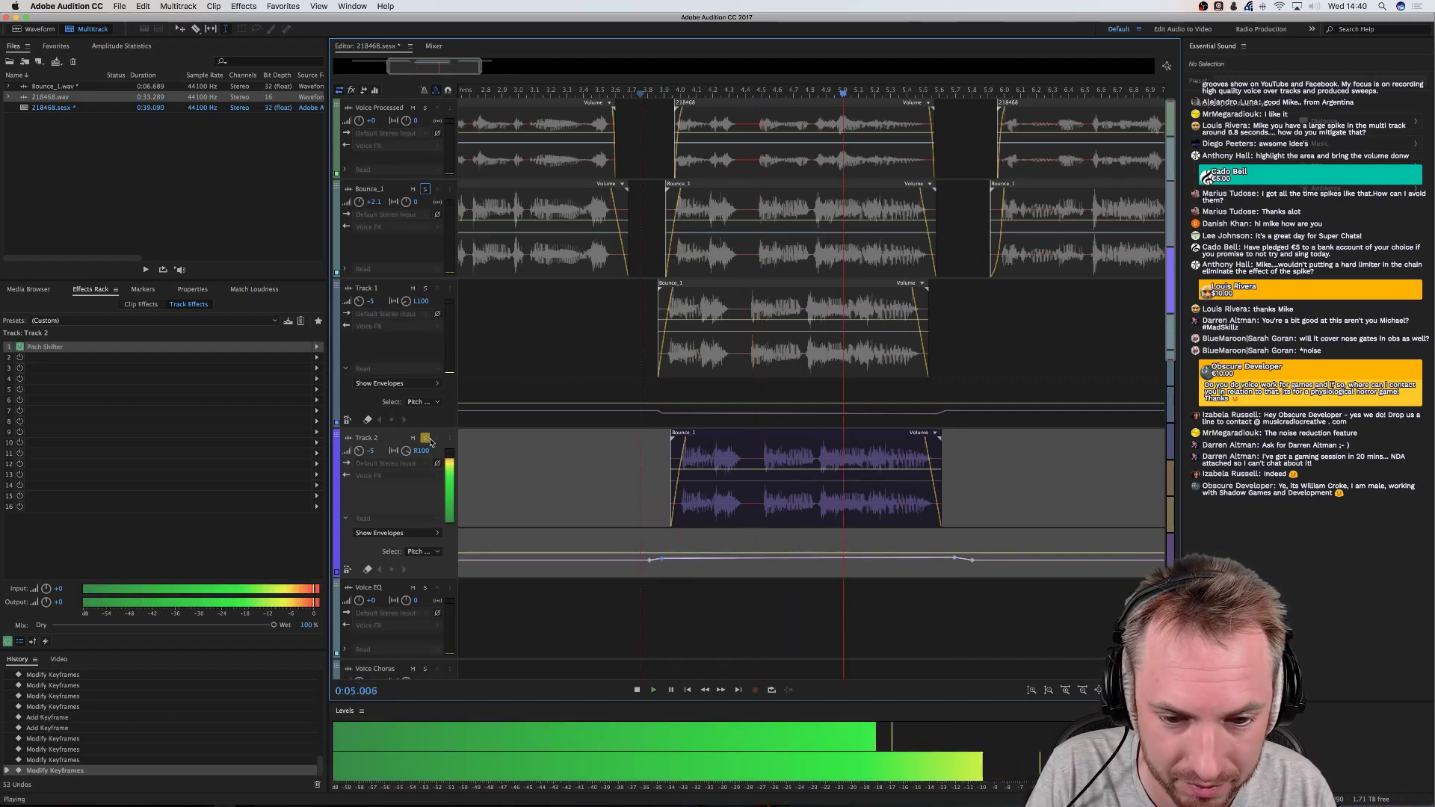
key(space)
Solo Track 1 alongside Track 2 and play the section, adding Bounce_1 to the solo for a second listen
click(425, 288)
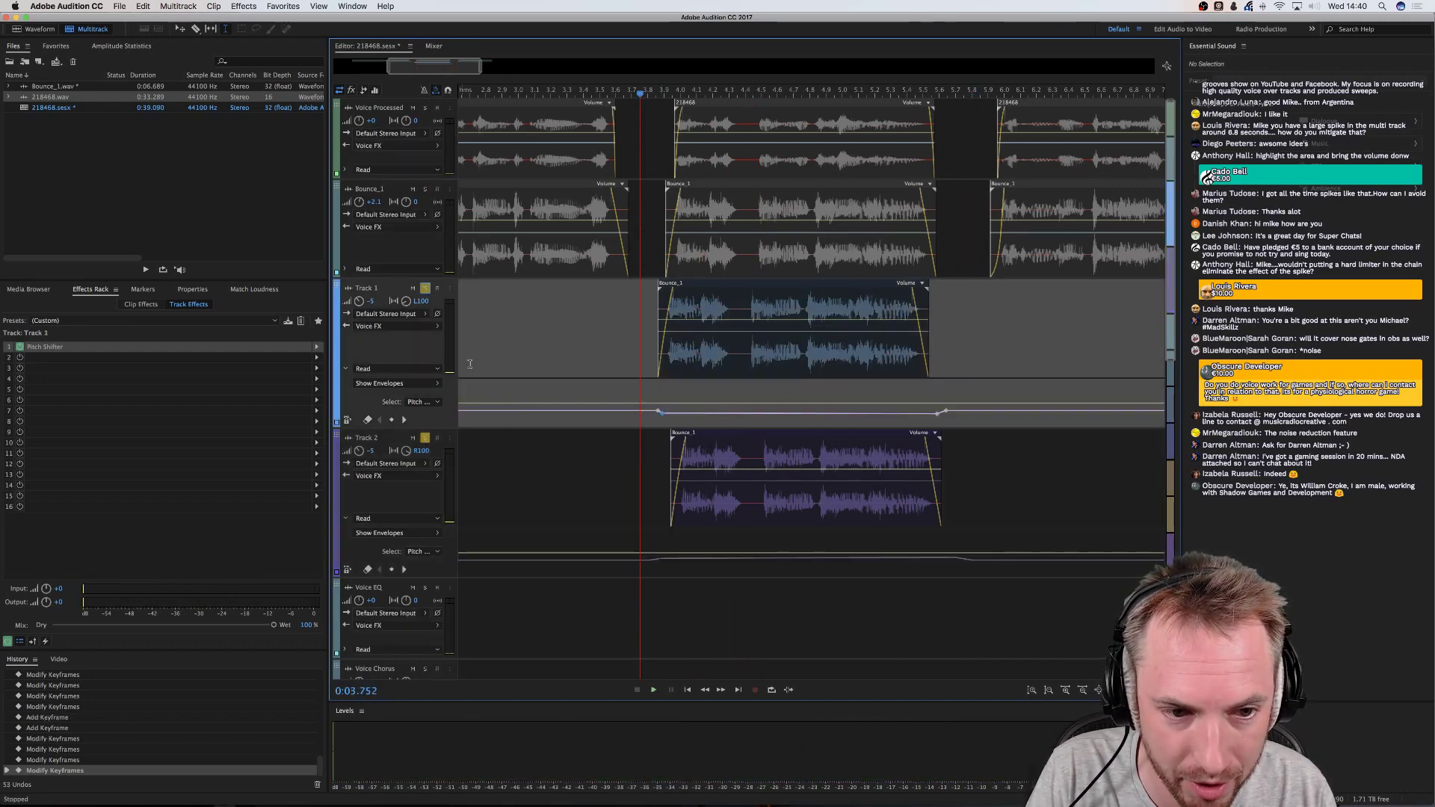
key(space)
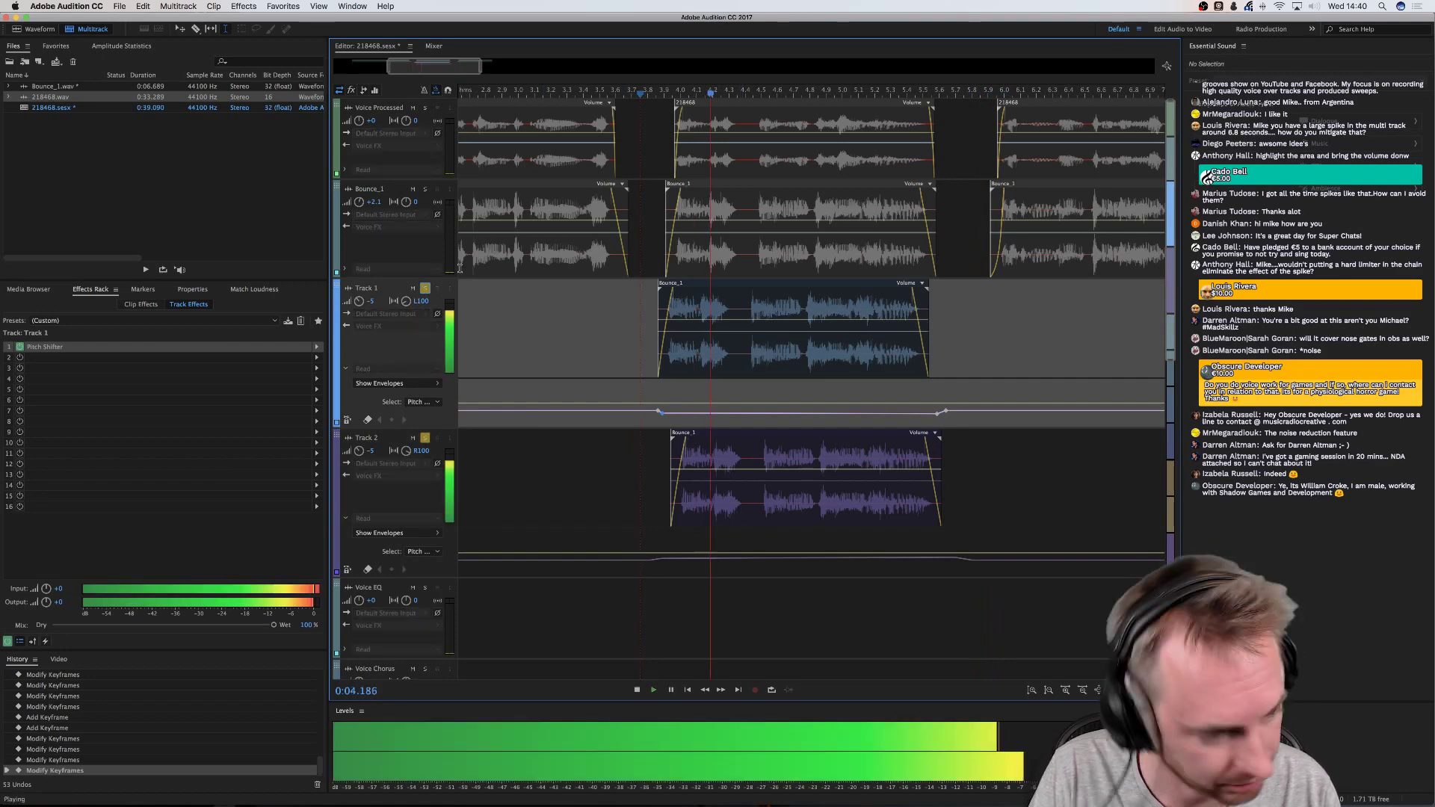
key(space)
click(425, 188)
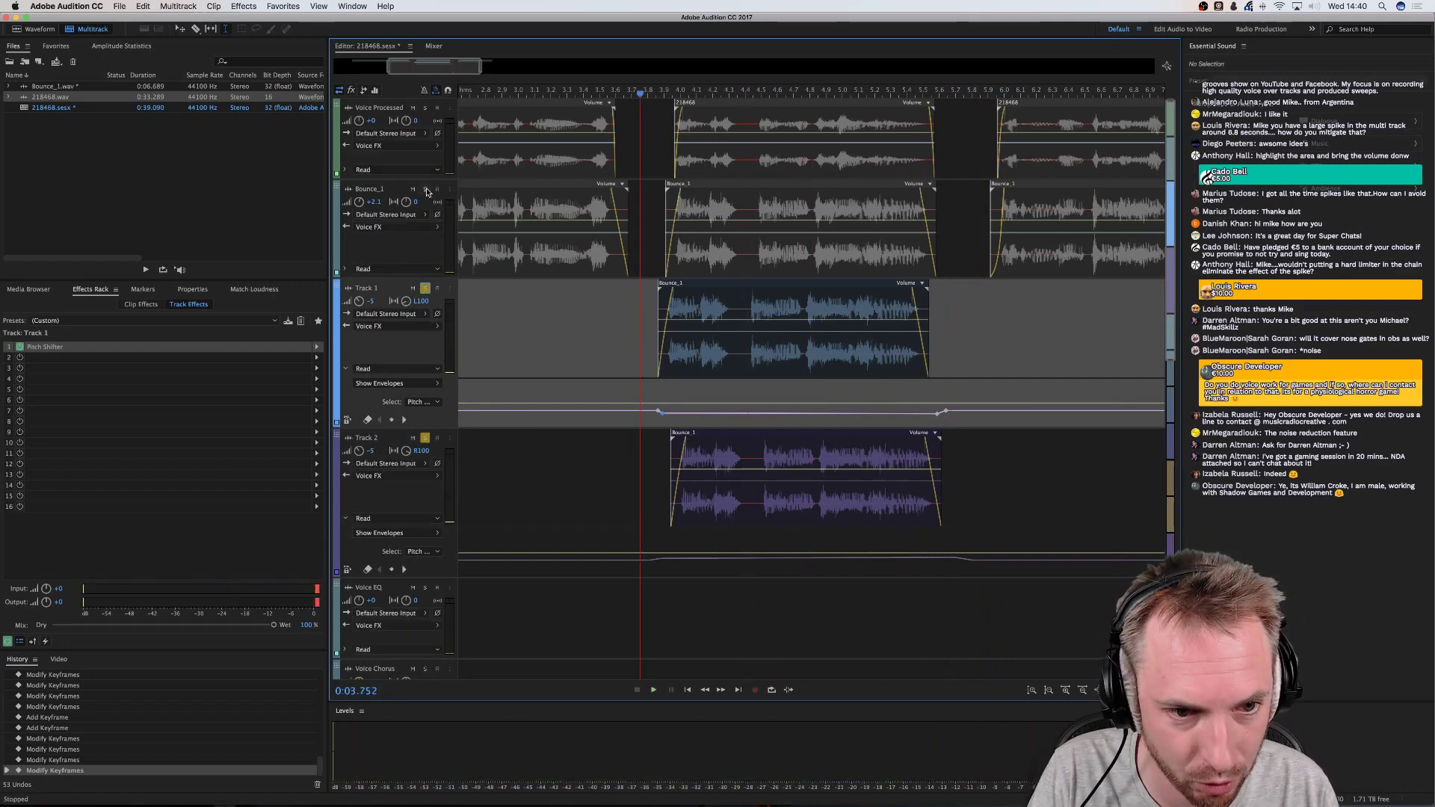
key(space)
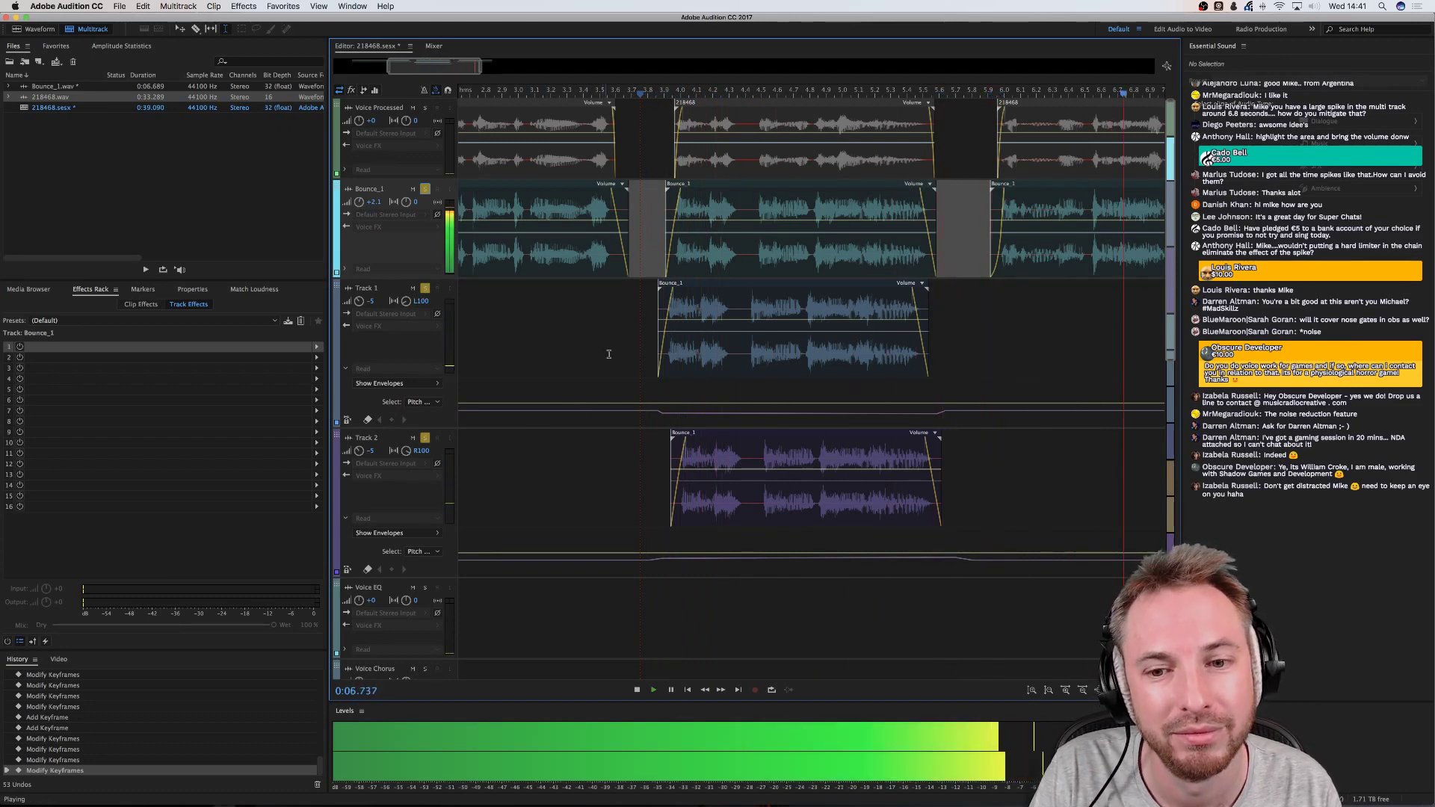
key(space)
Play the soloed tracks from just before the first Bounce_1 clip to hear the layered section in context
scroll(654, 85, down, 4)
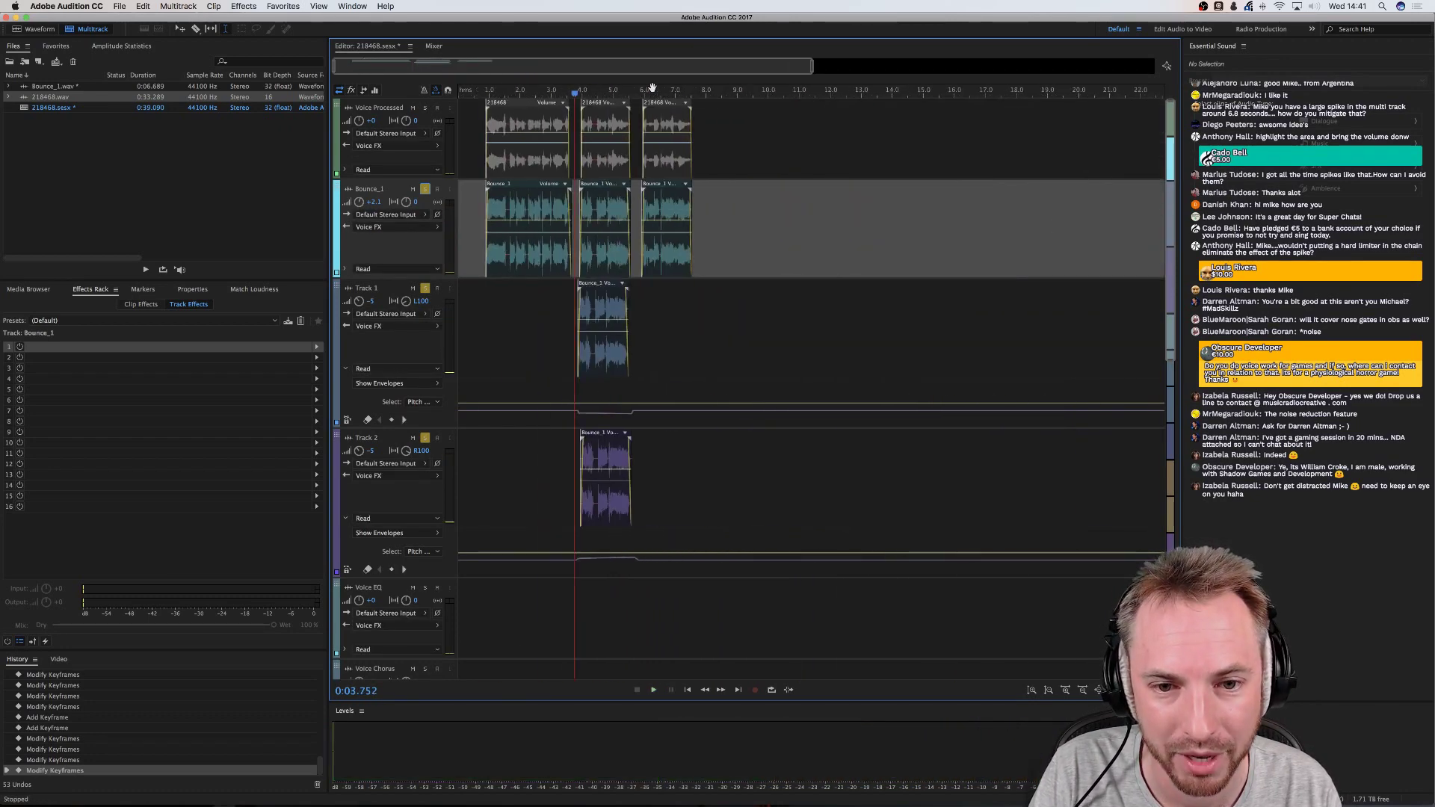
click(484, 305)
key(space)
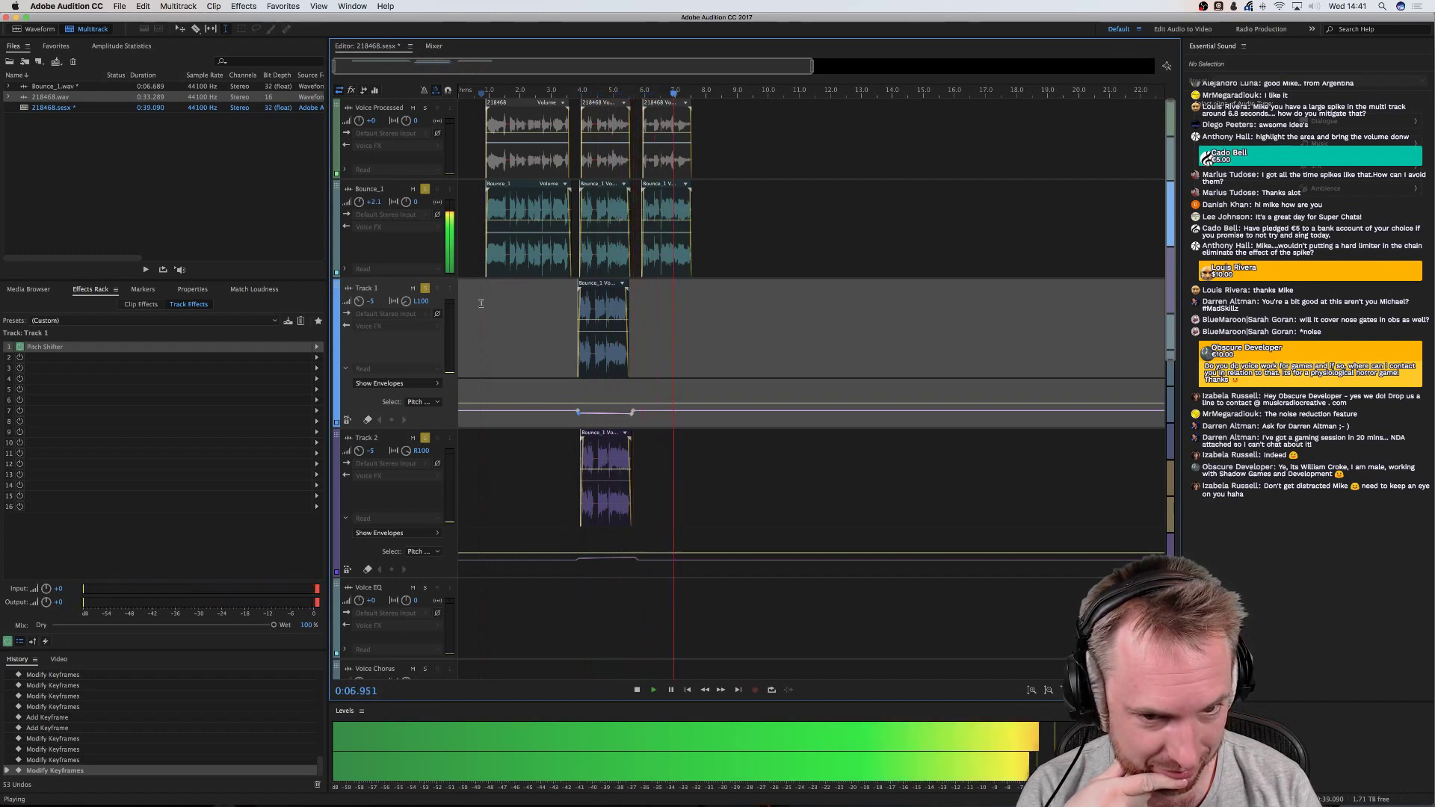
key(space)
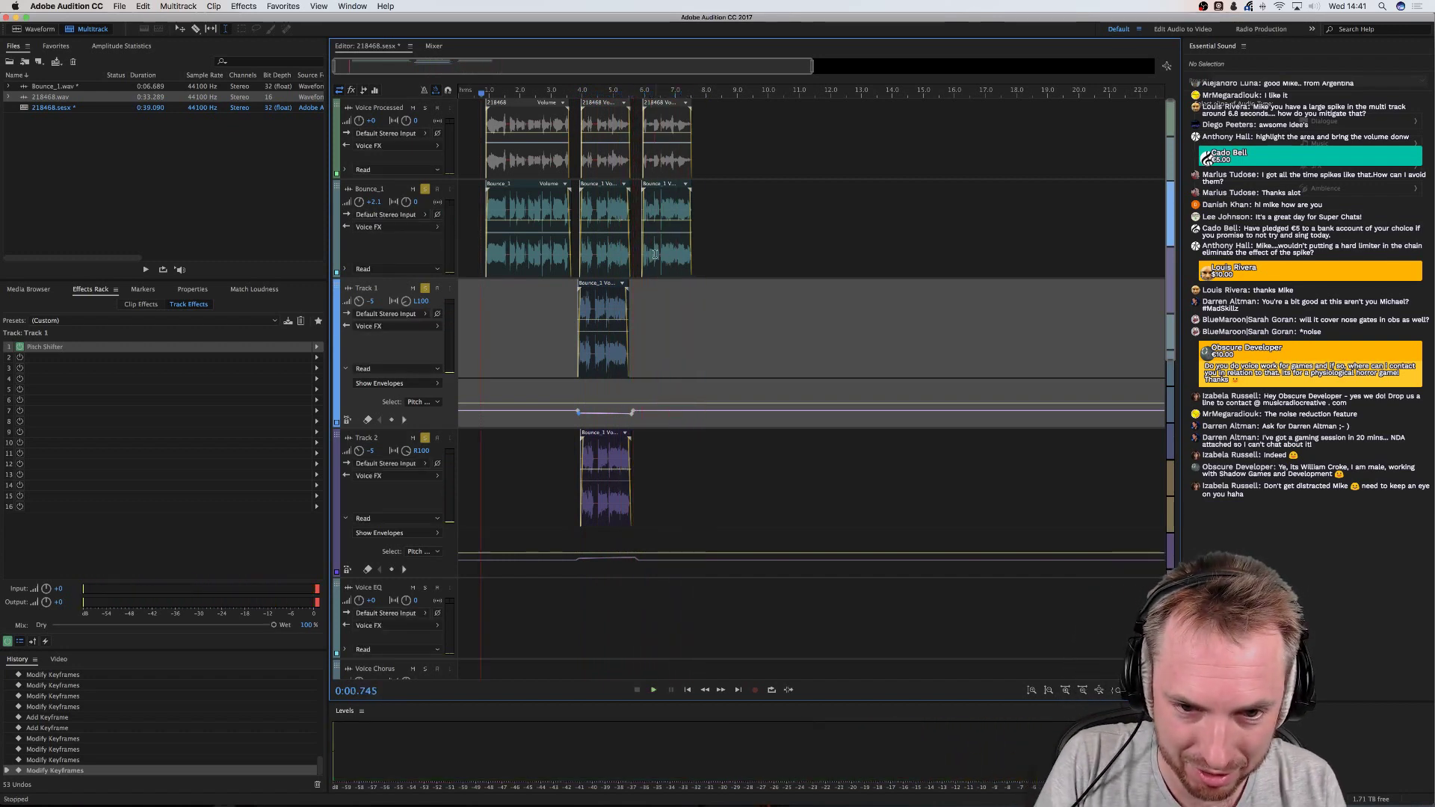
Move the third Bounce_1 clip slightly earlier and play from just before the second clip to check the timing
drag(655, 254, 651, 254)
click(611, 232)
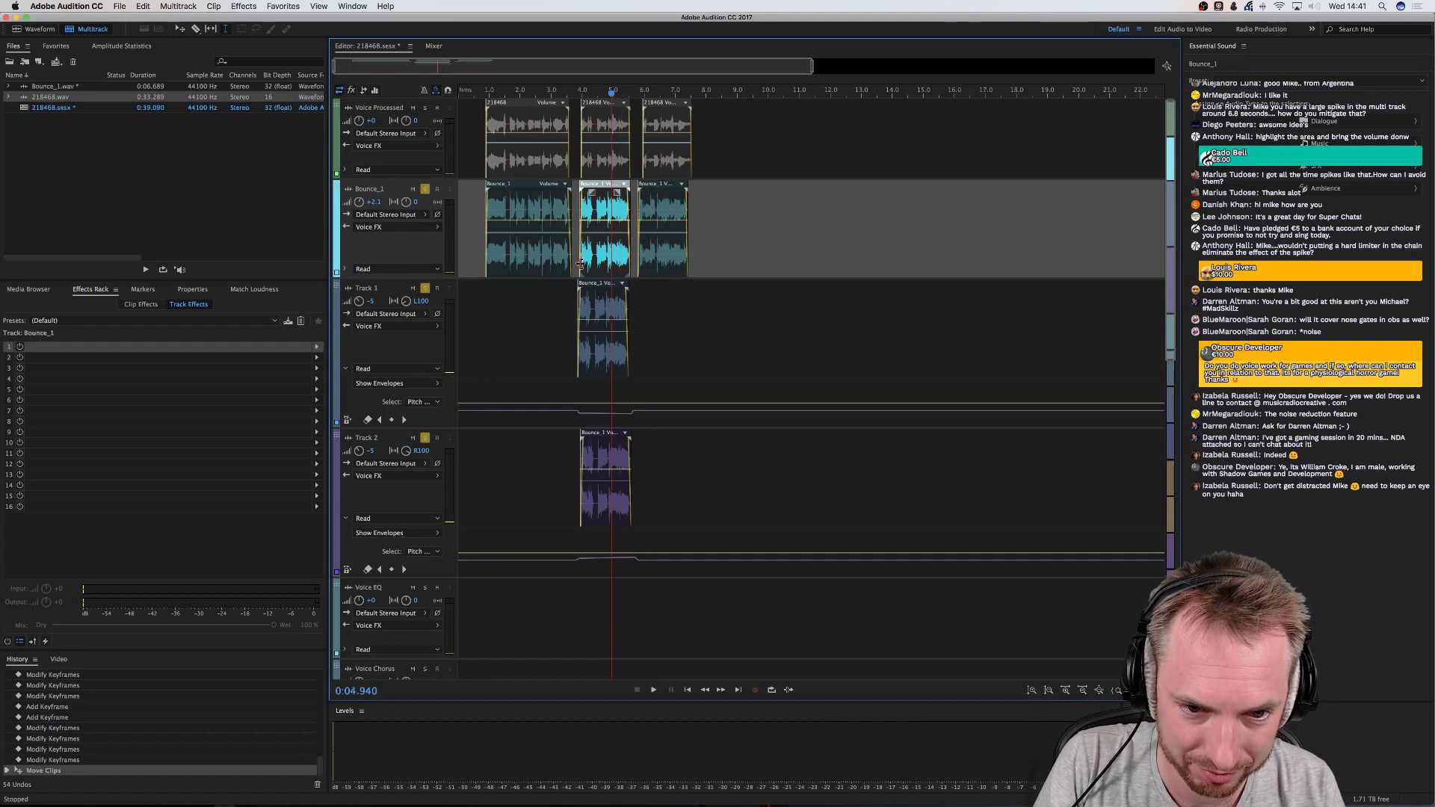
click(573, 262)
key(space)
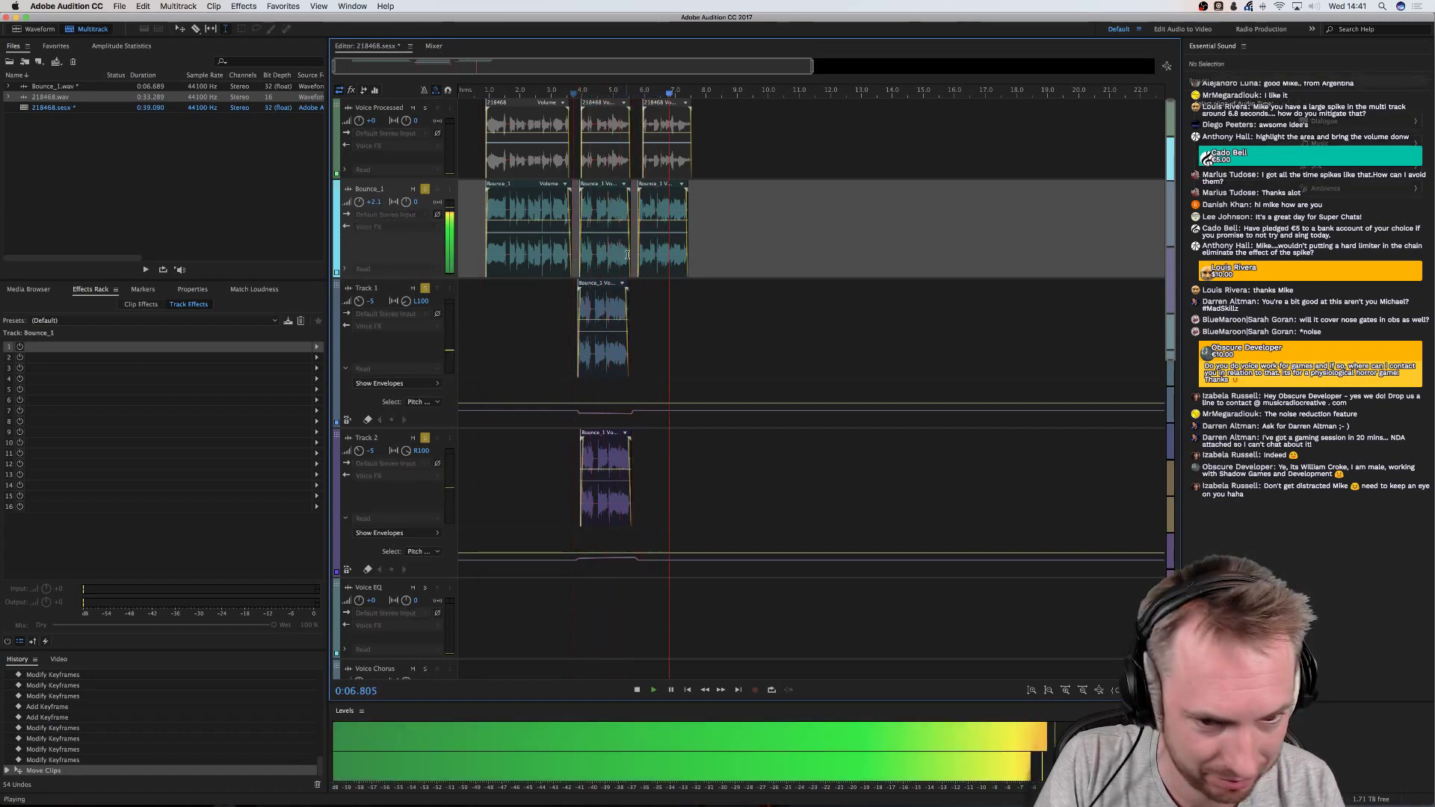
key(space)
Nudge the third Bounce_1 clip a little earlier still and play the sequence from before the first clip
drag(654, 254, 651, 255)
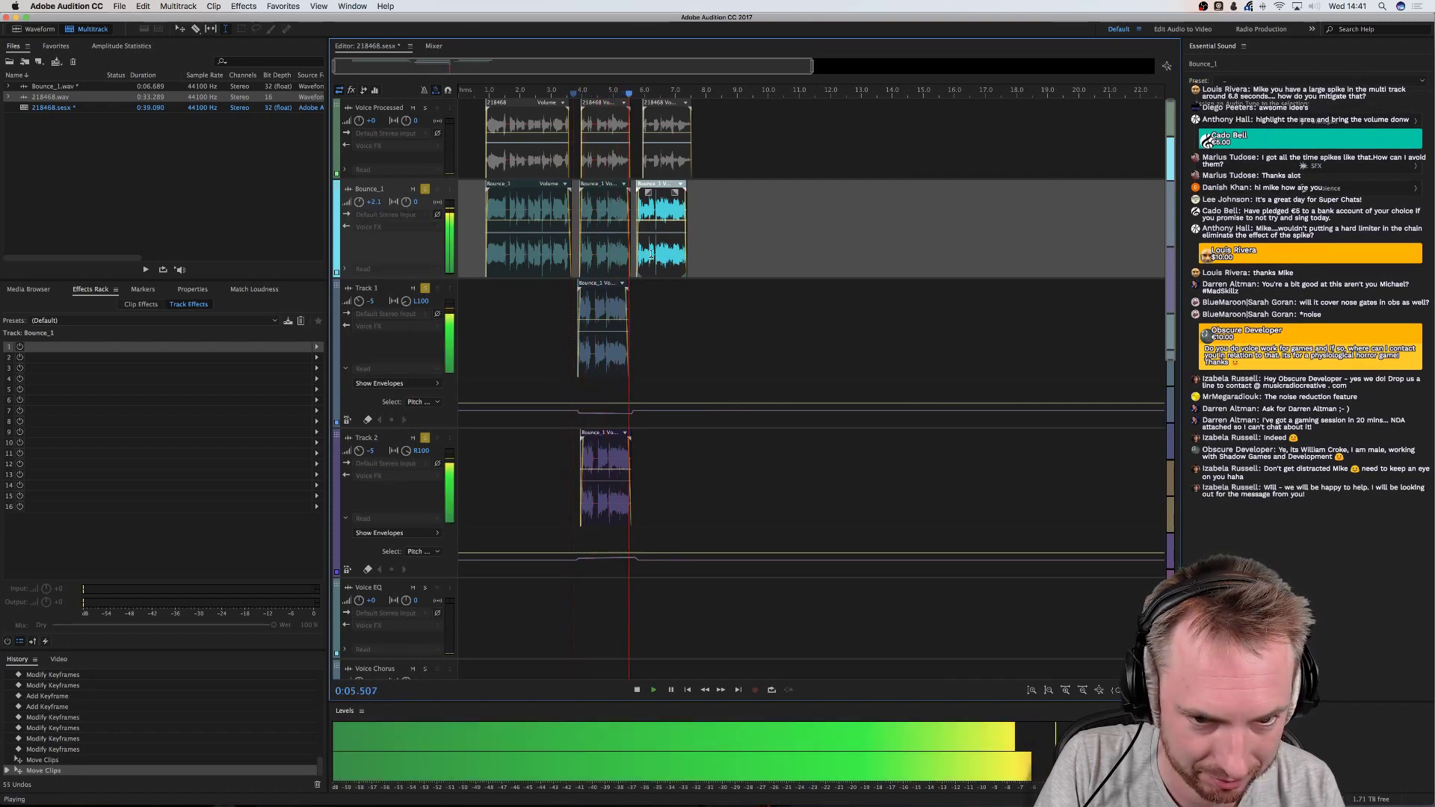
key(space)
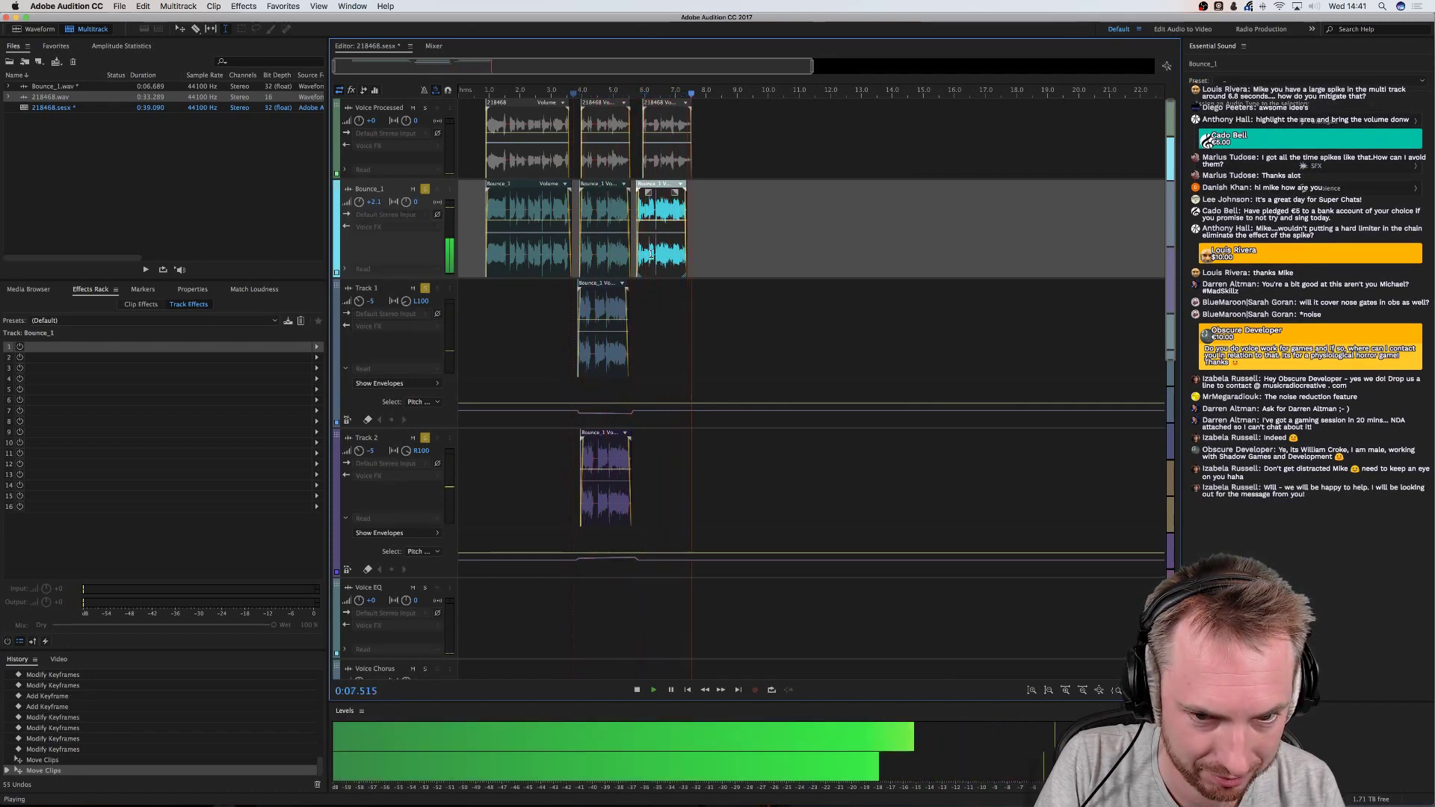
click(481, 284)
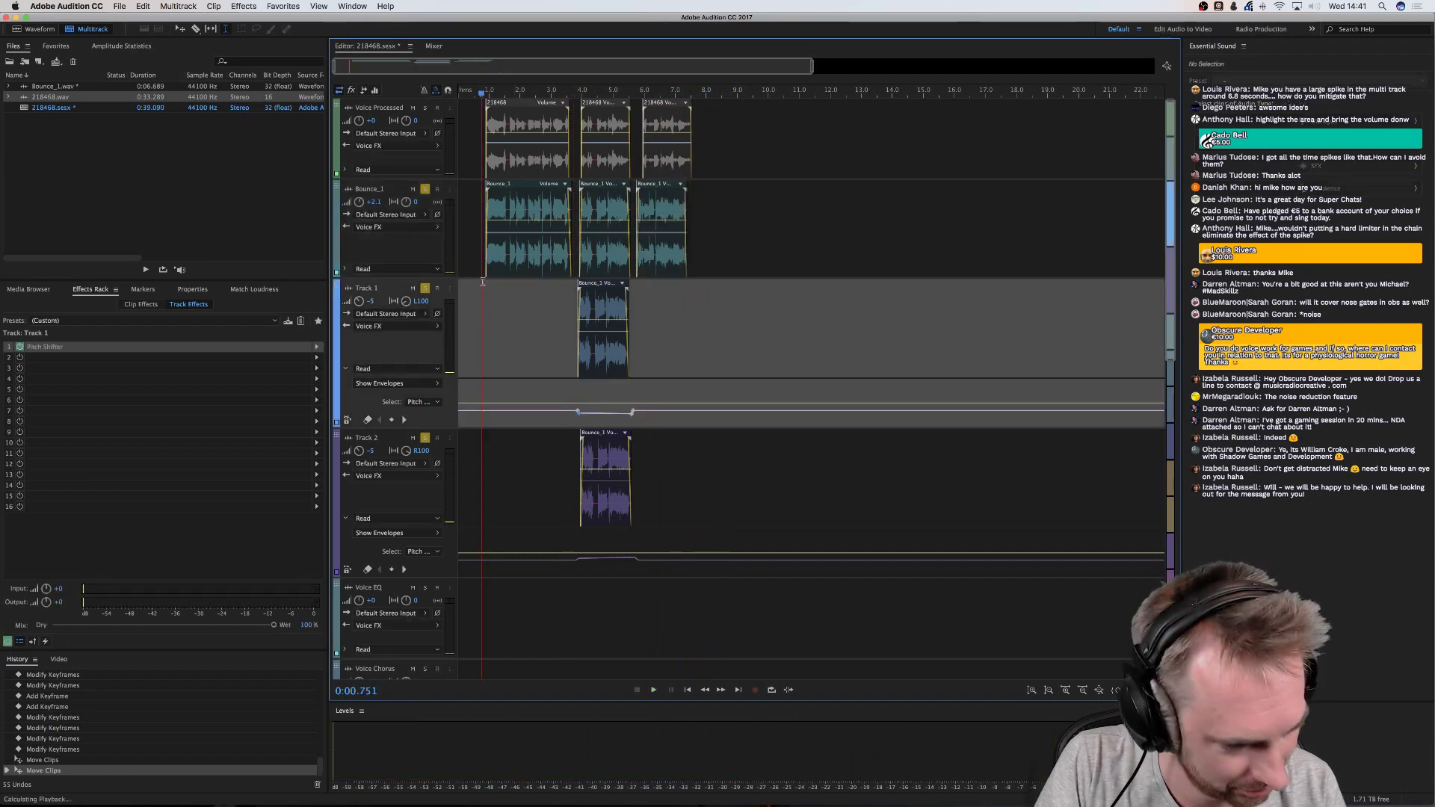
key(space)
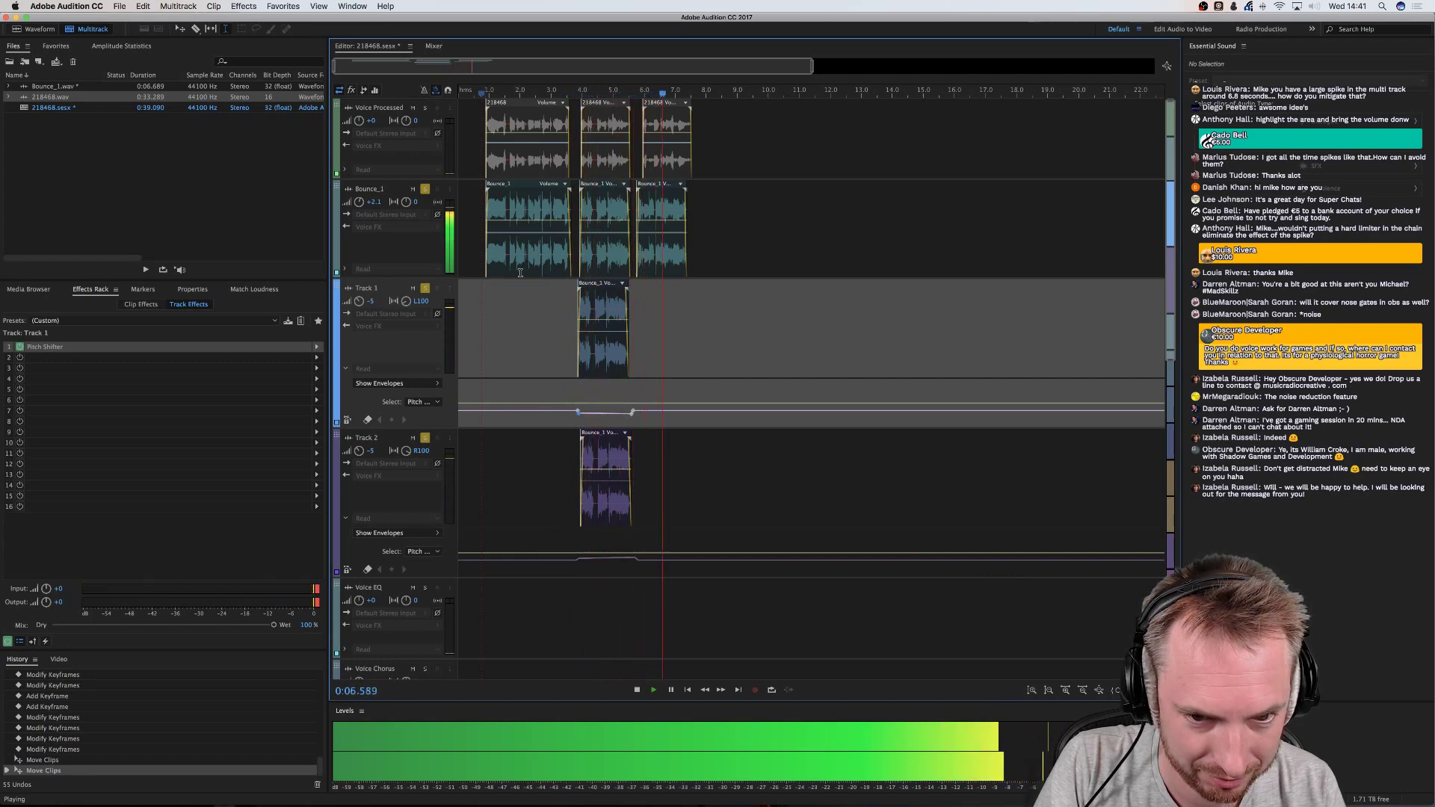
key(space)
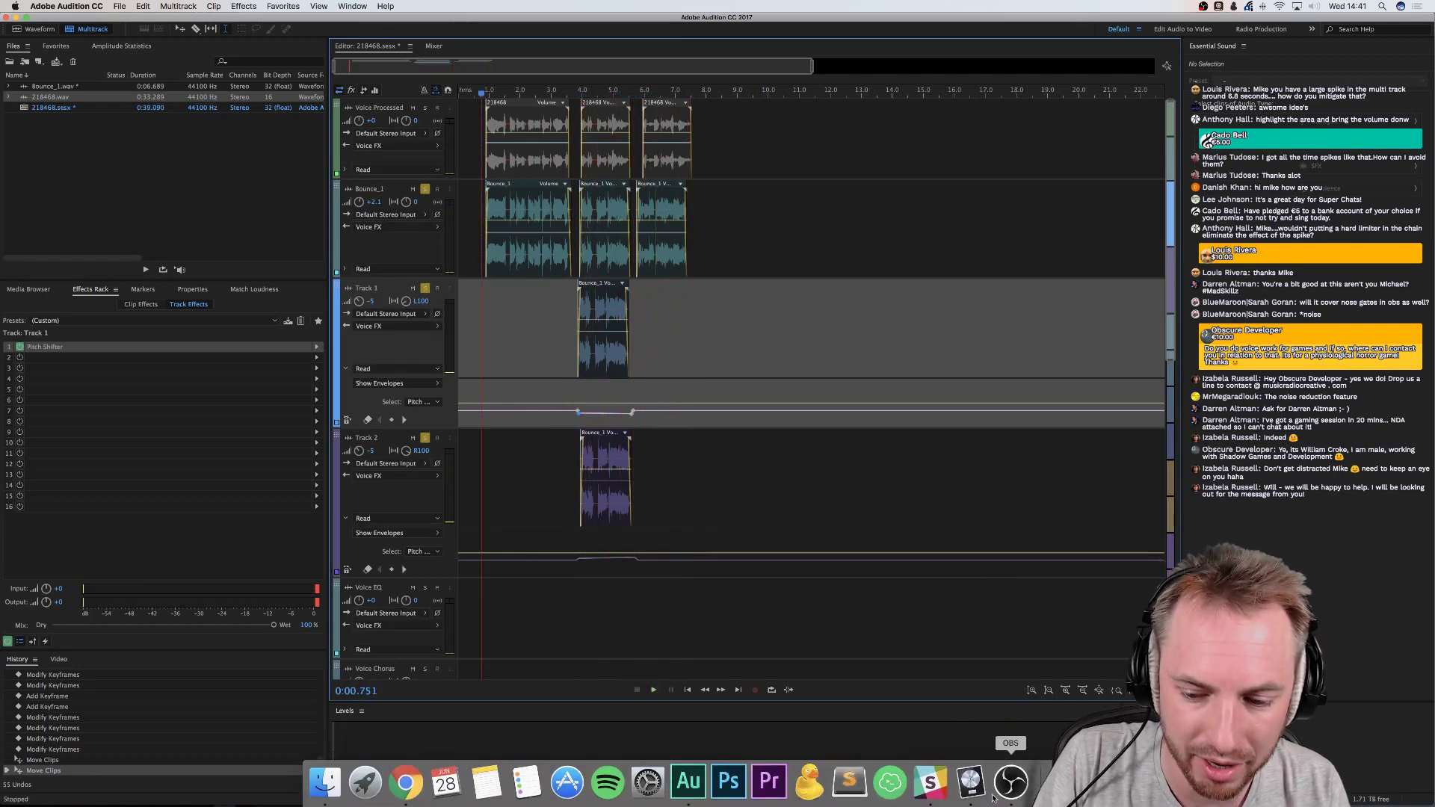
Switch to Logic Pro X and search the instrument patch library for "80s"
click(968, 782)
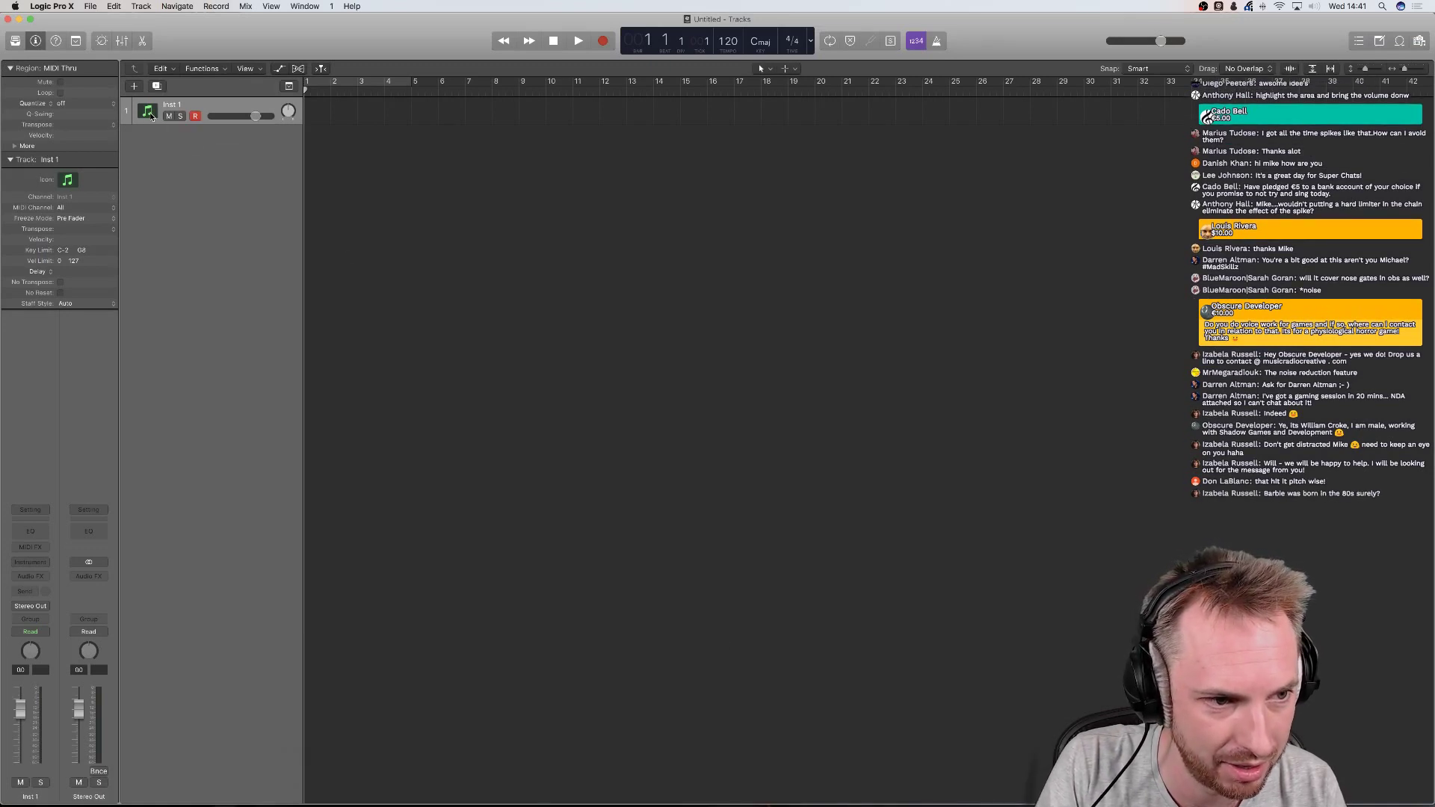
key(y)
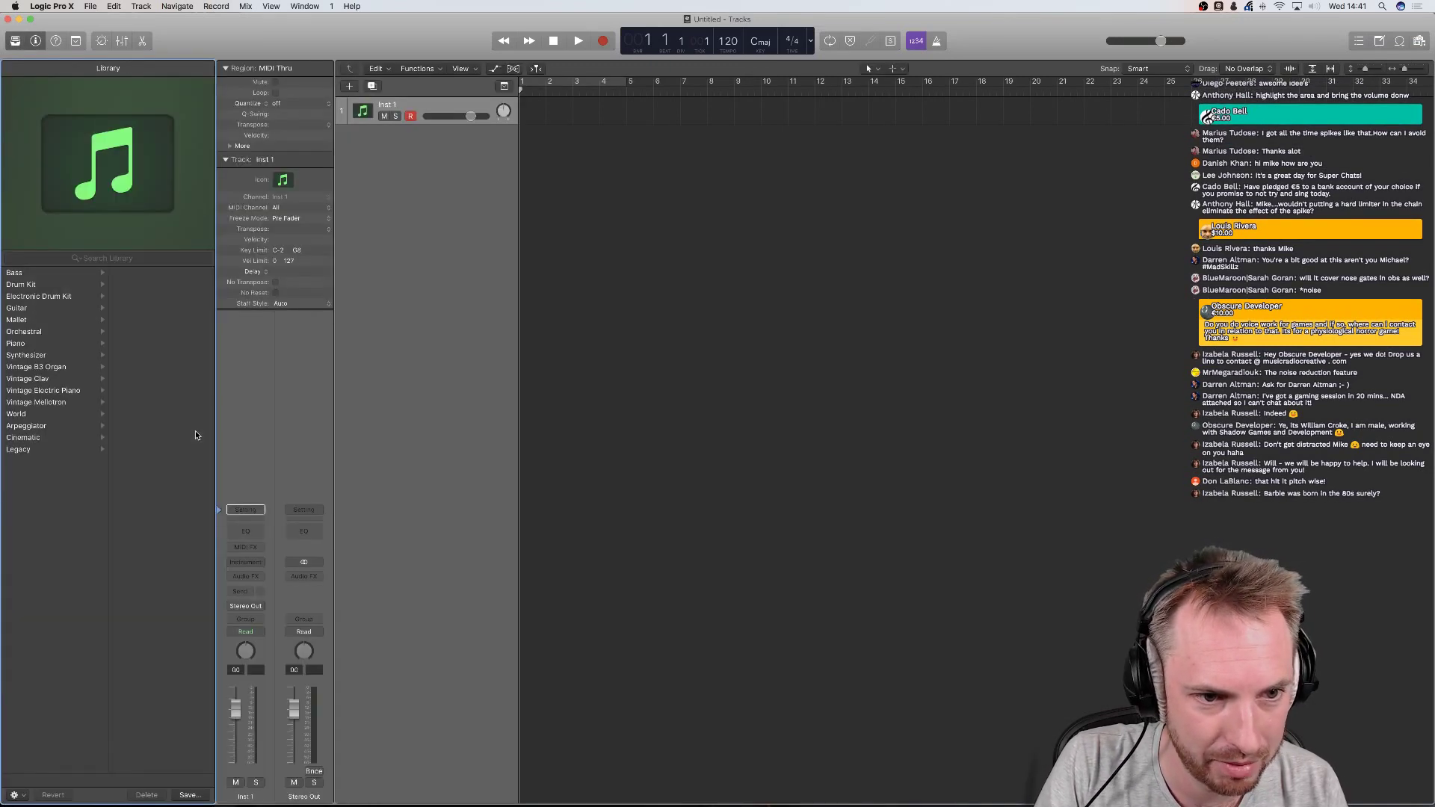
click(79, 258)
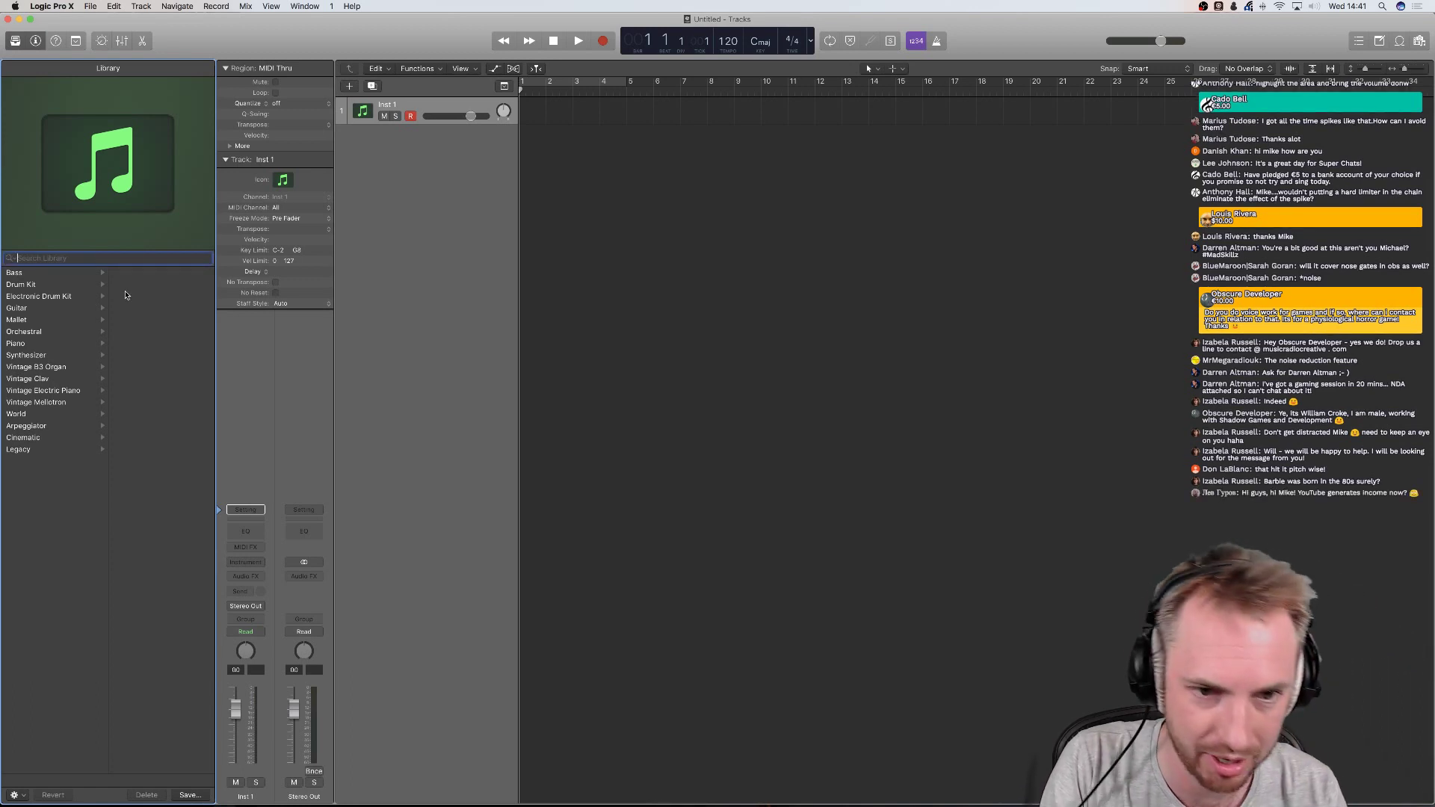
text(80)
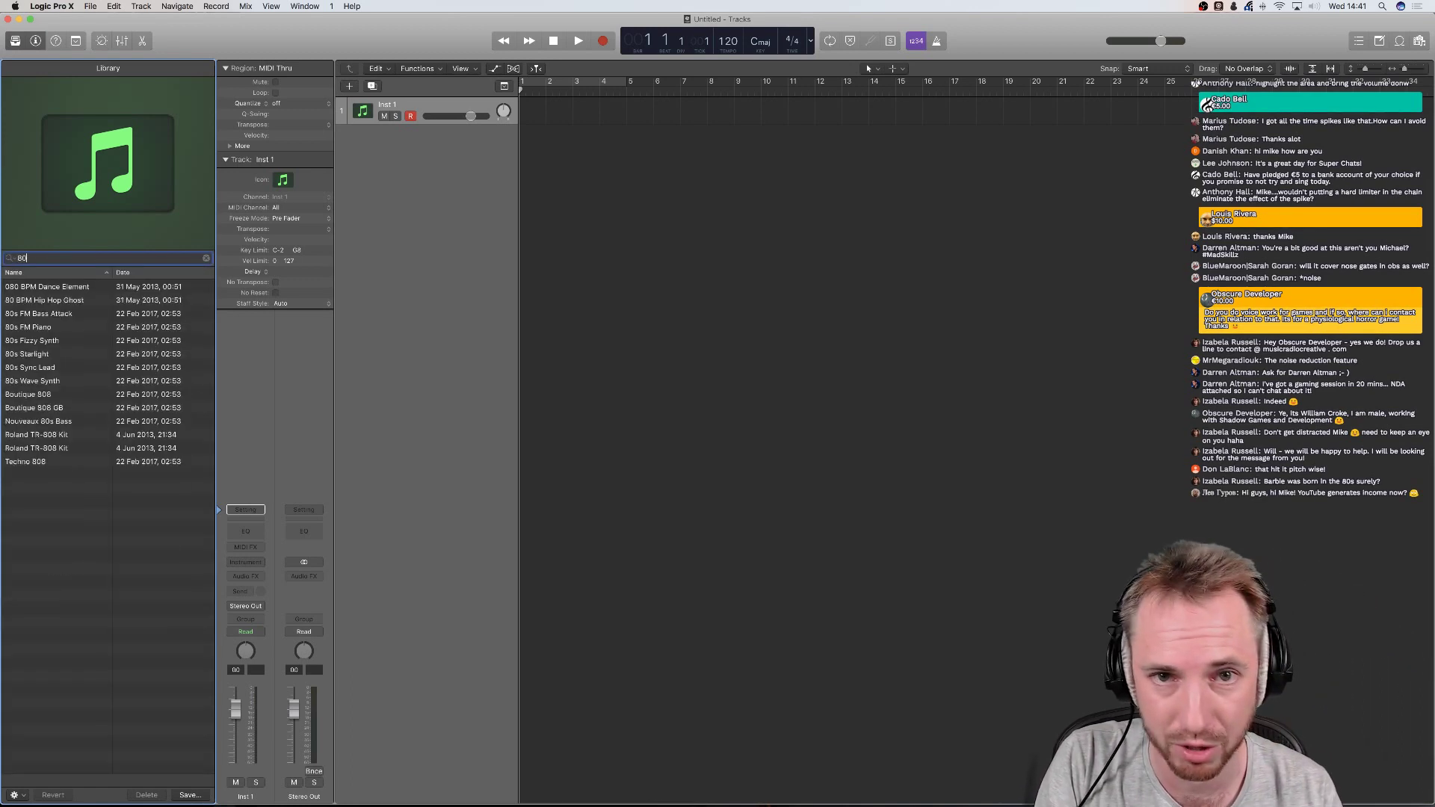
text(s)
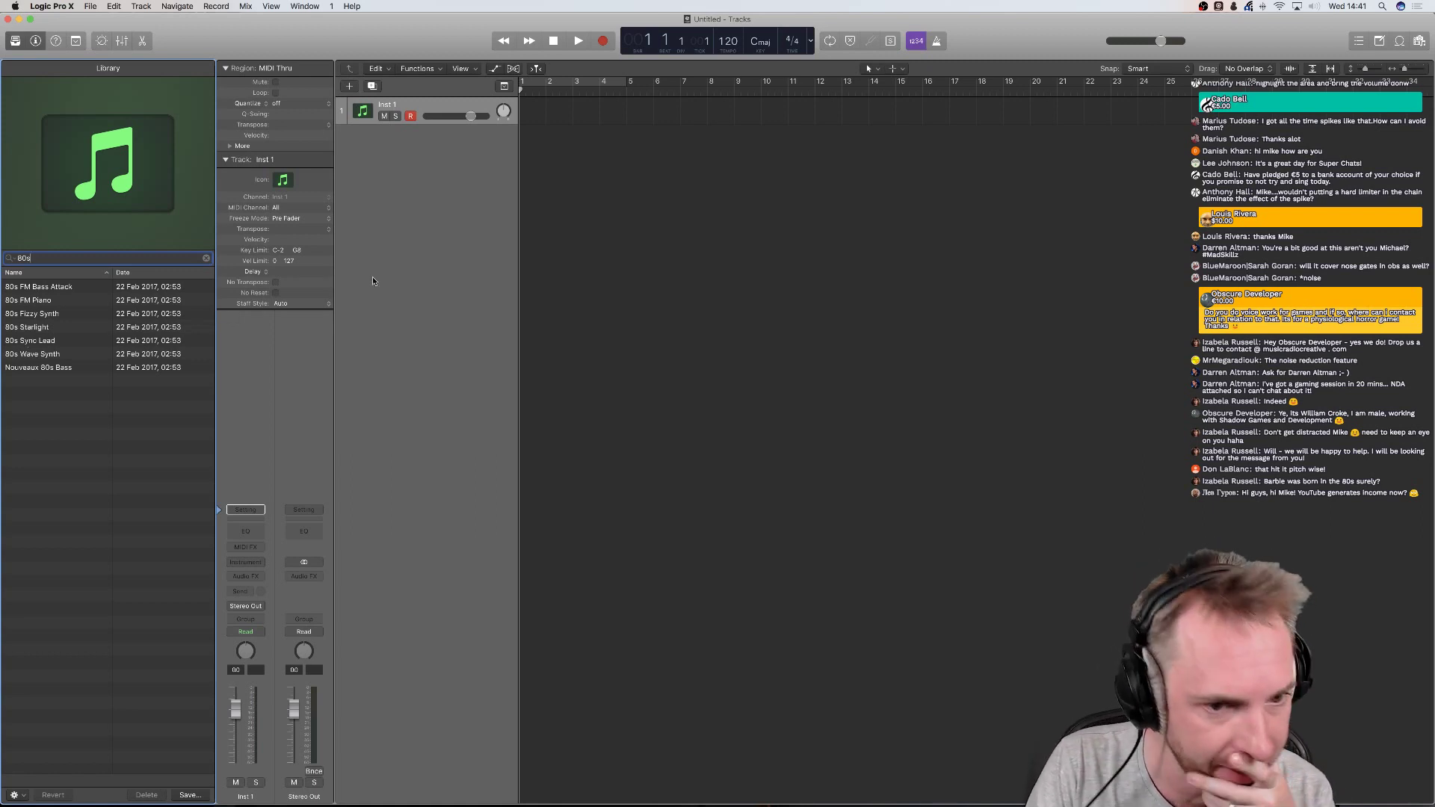
Create an empty MIDI region at bar 1 of the Inst 1 track and open it in the Piano Roll
click(531, 112)
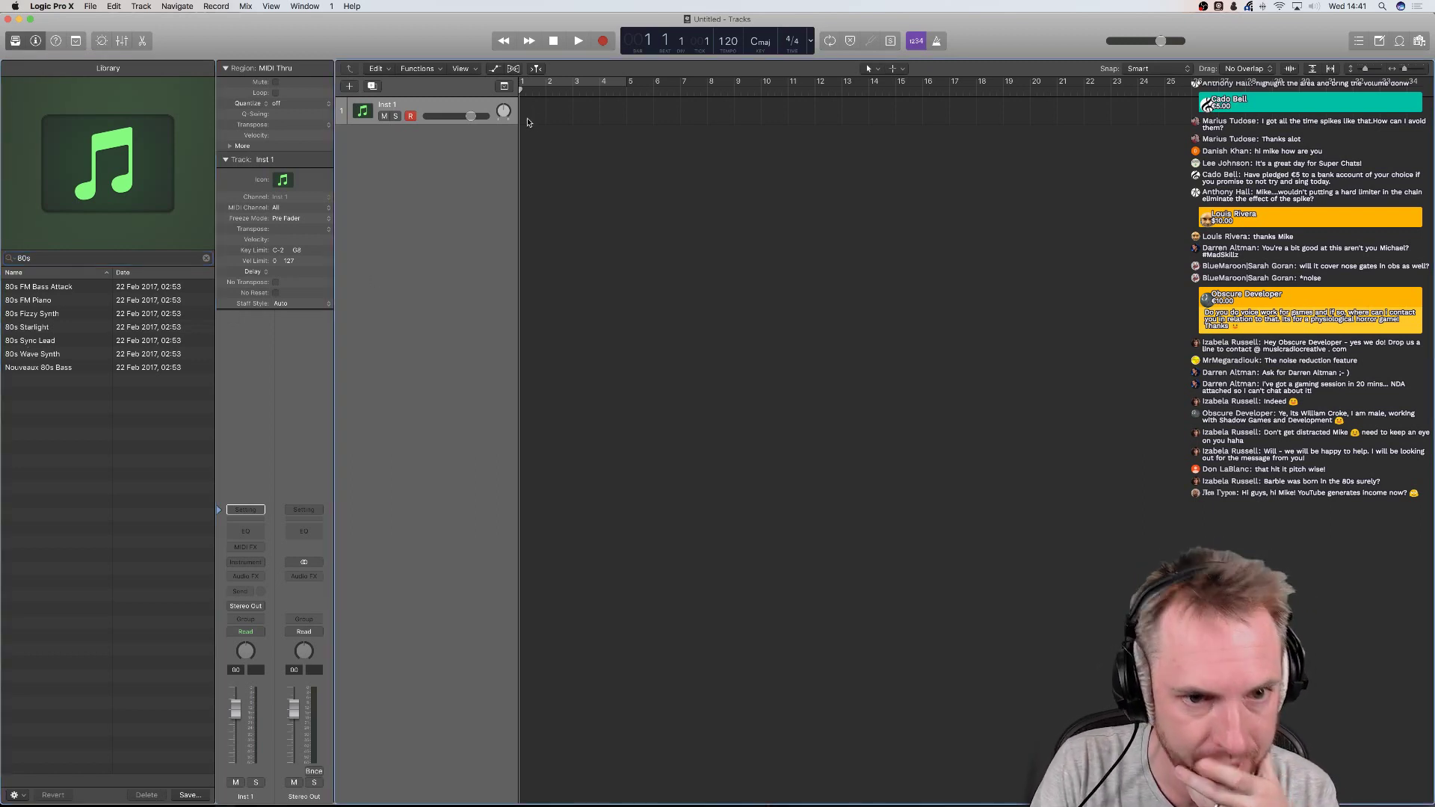
right_click(526, 112)
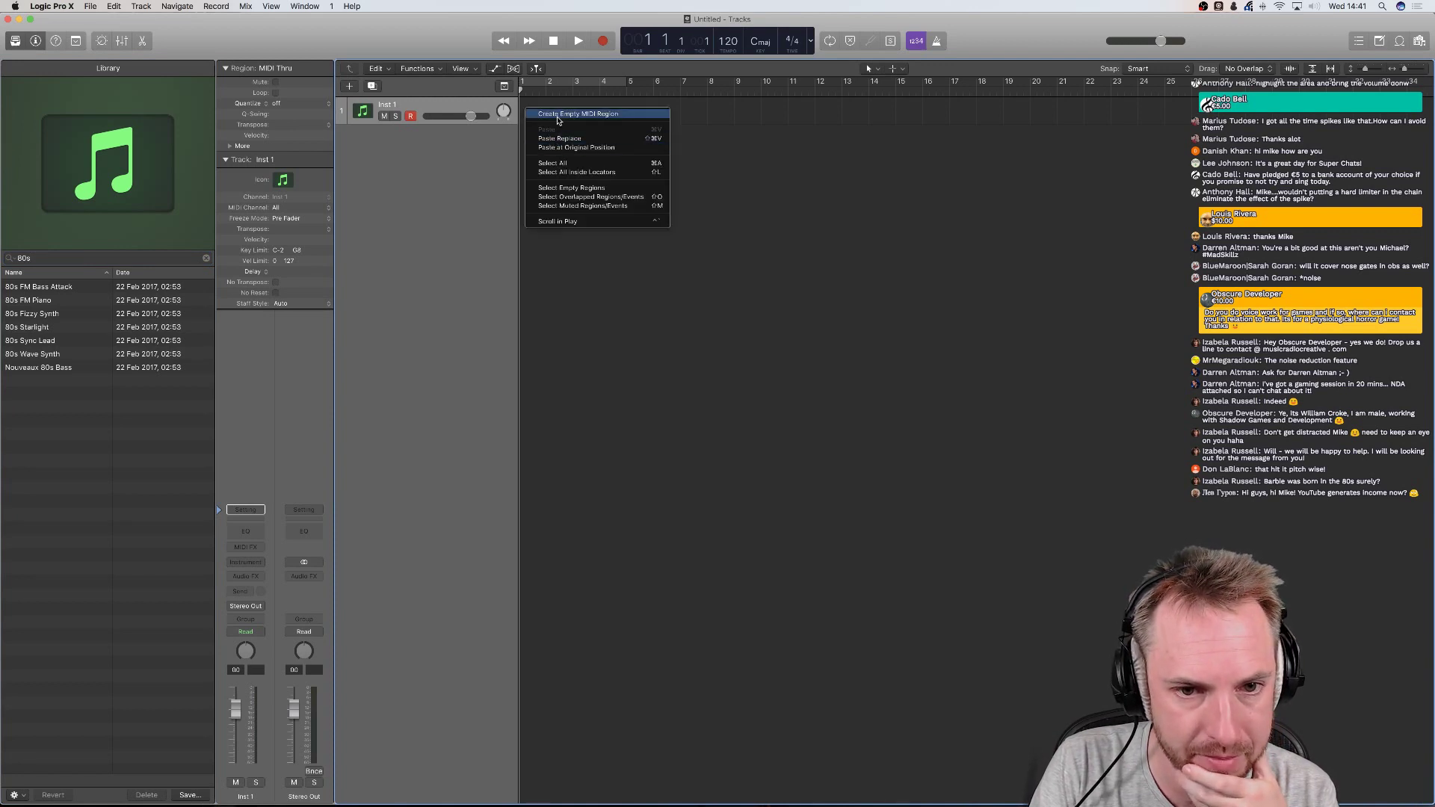
click(548, 116)
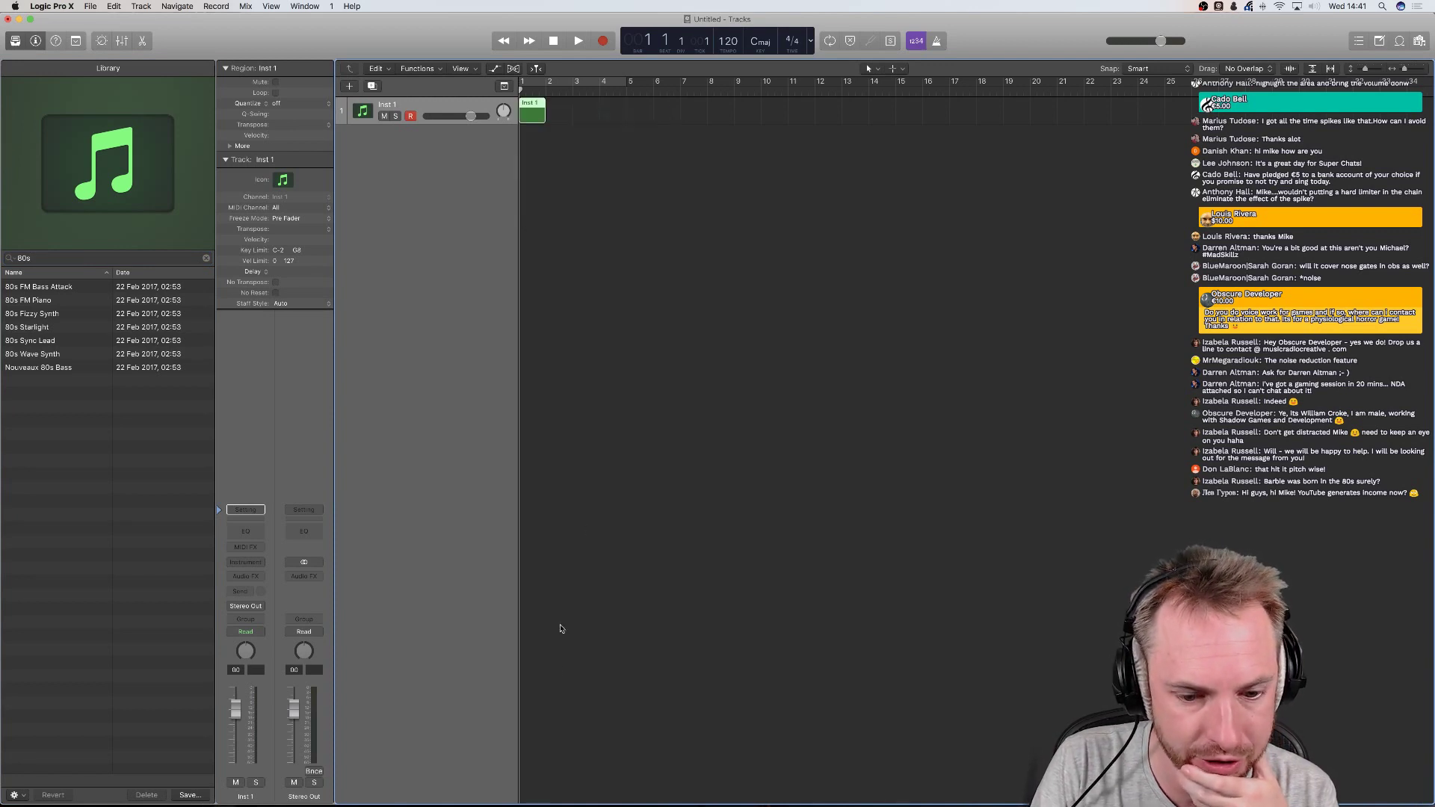
double_click(527, 116)
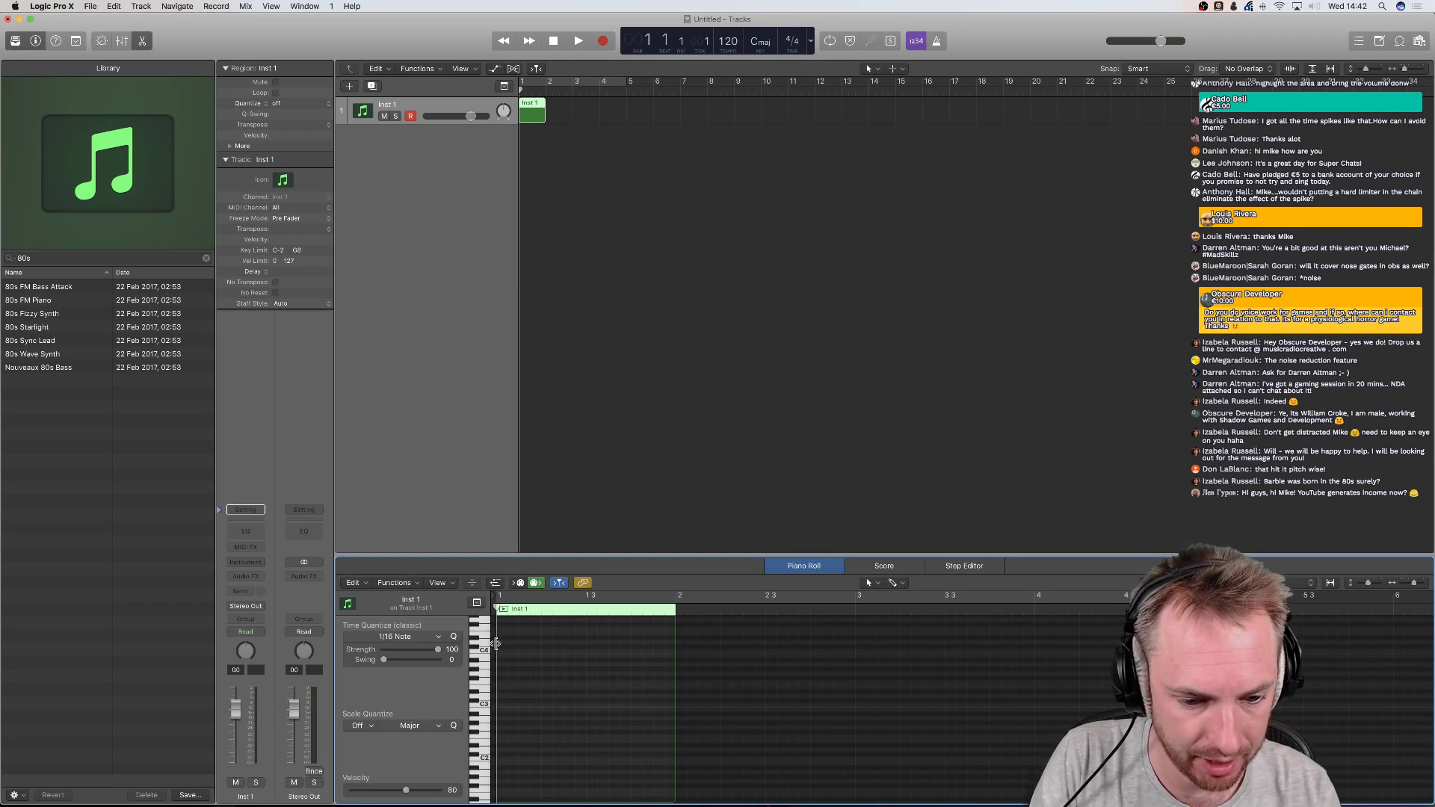
Load the 80s FM Bass Attack patch and loop a one-beat C4 note over the region's first two beats
click(46, 289)
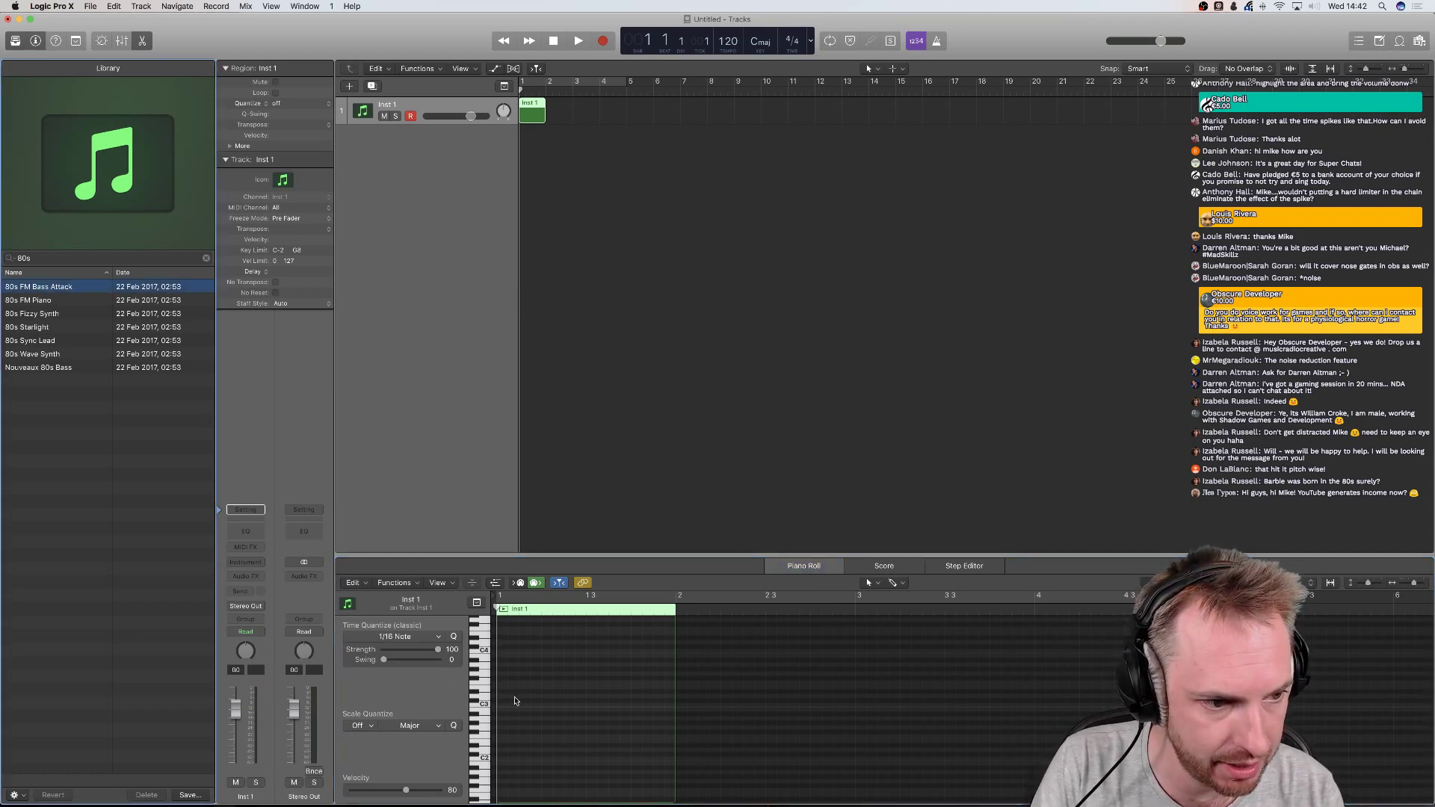
super+click(502, 654)
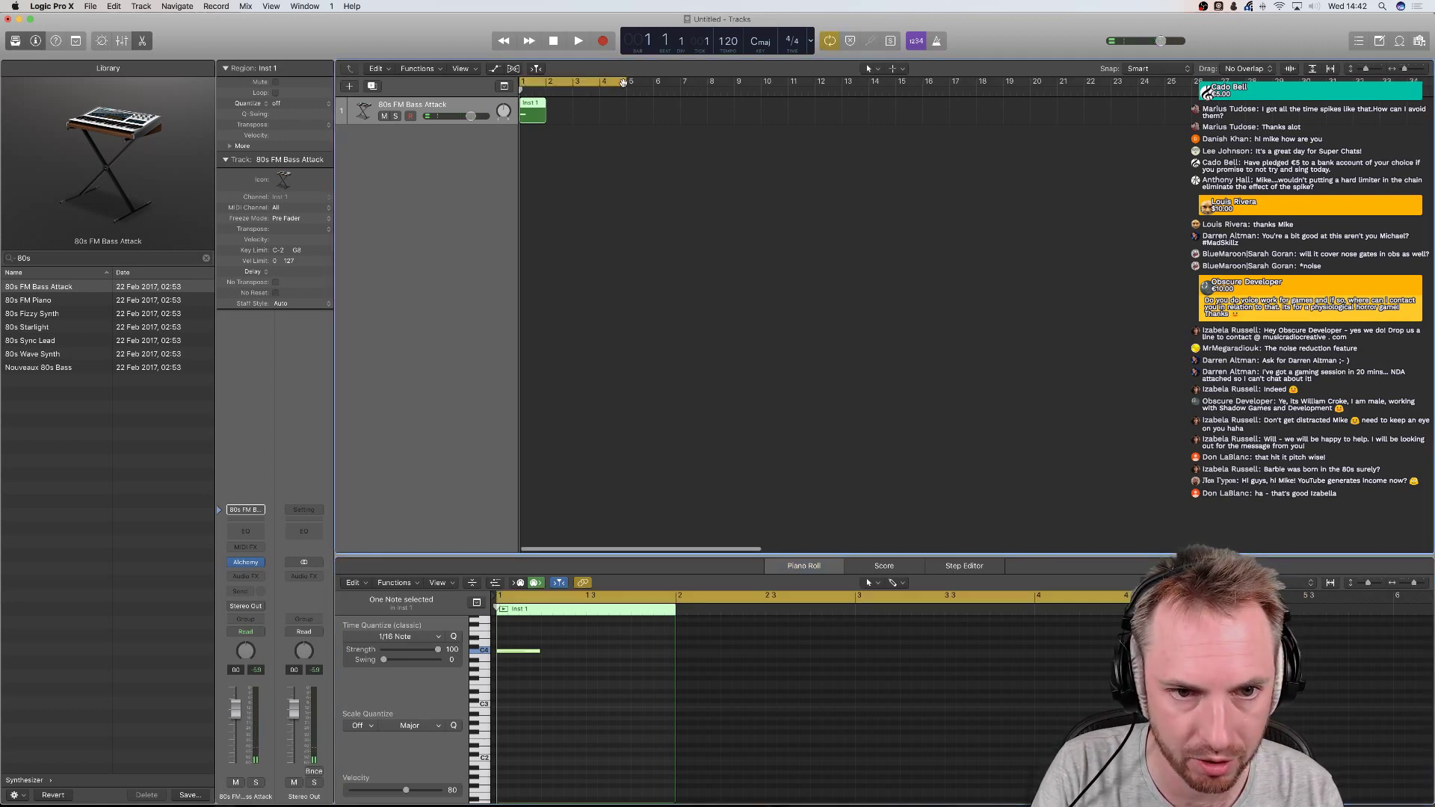
drag(527, 81, 528, 82)
key(space)
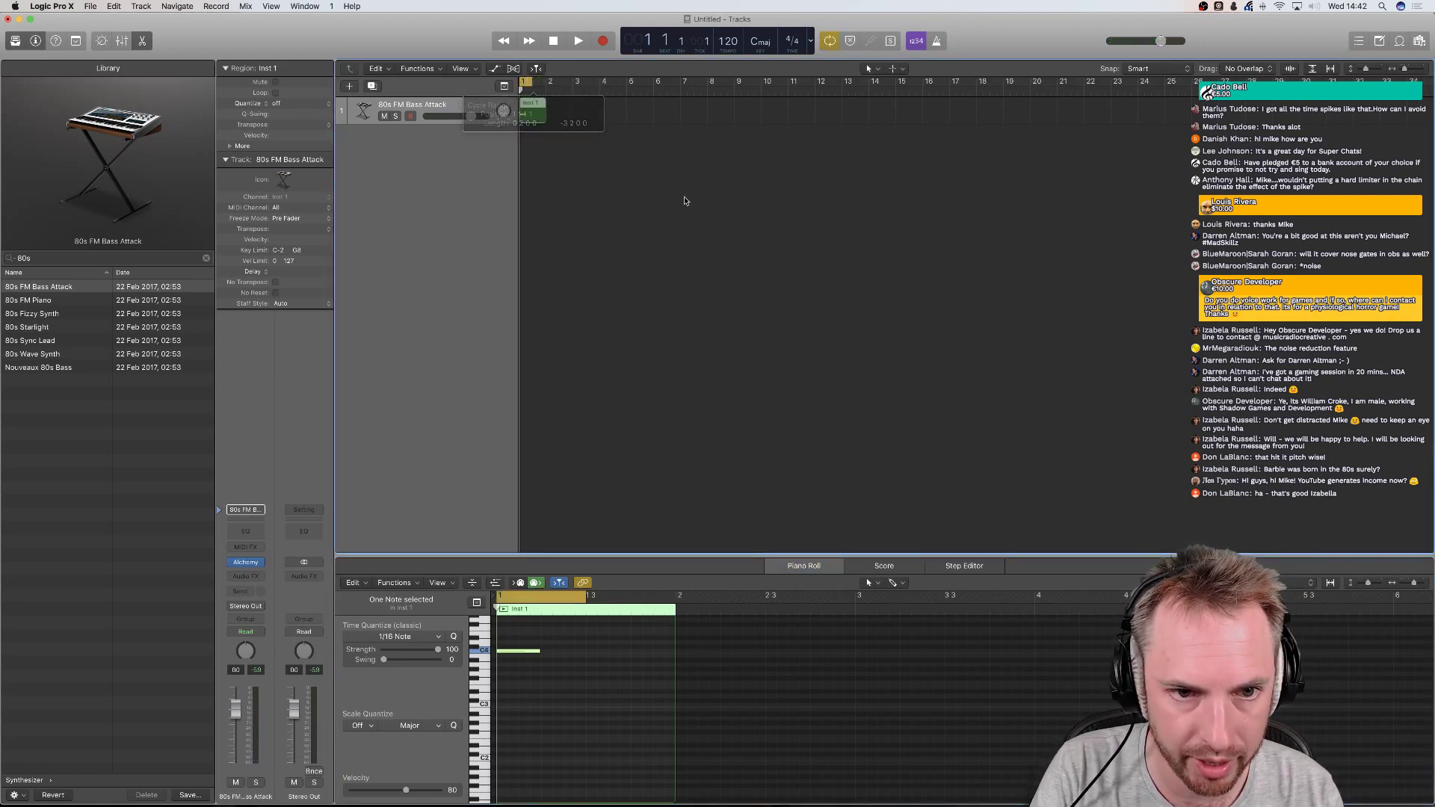
Audition the 80s FM Piano and 80s Fizzy Synth patches with the looped note
click(43, 300)
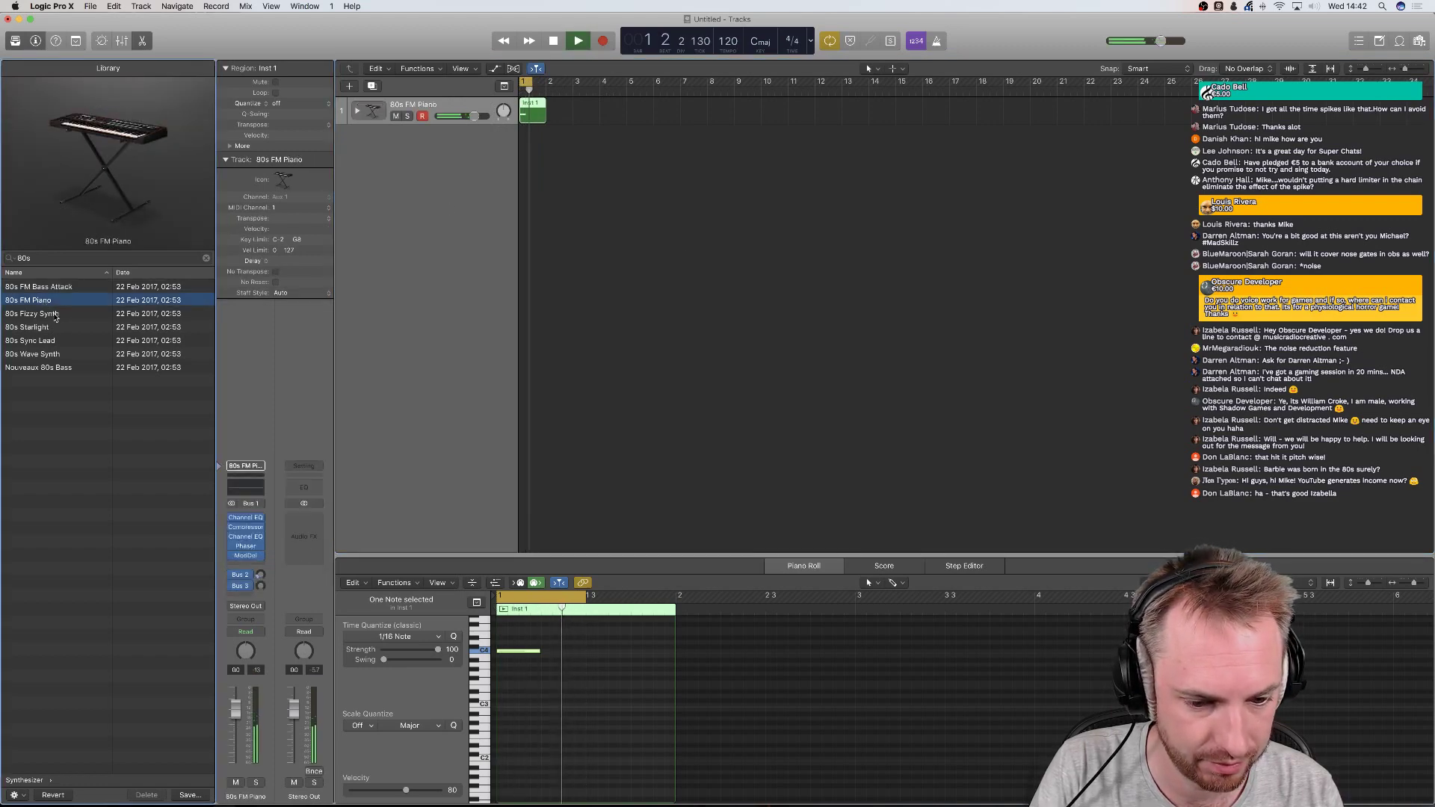
key(space)
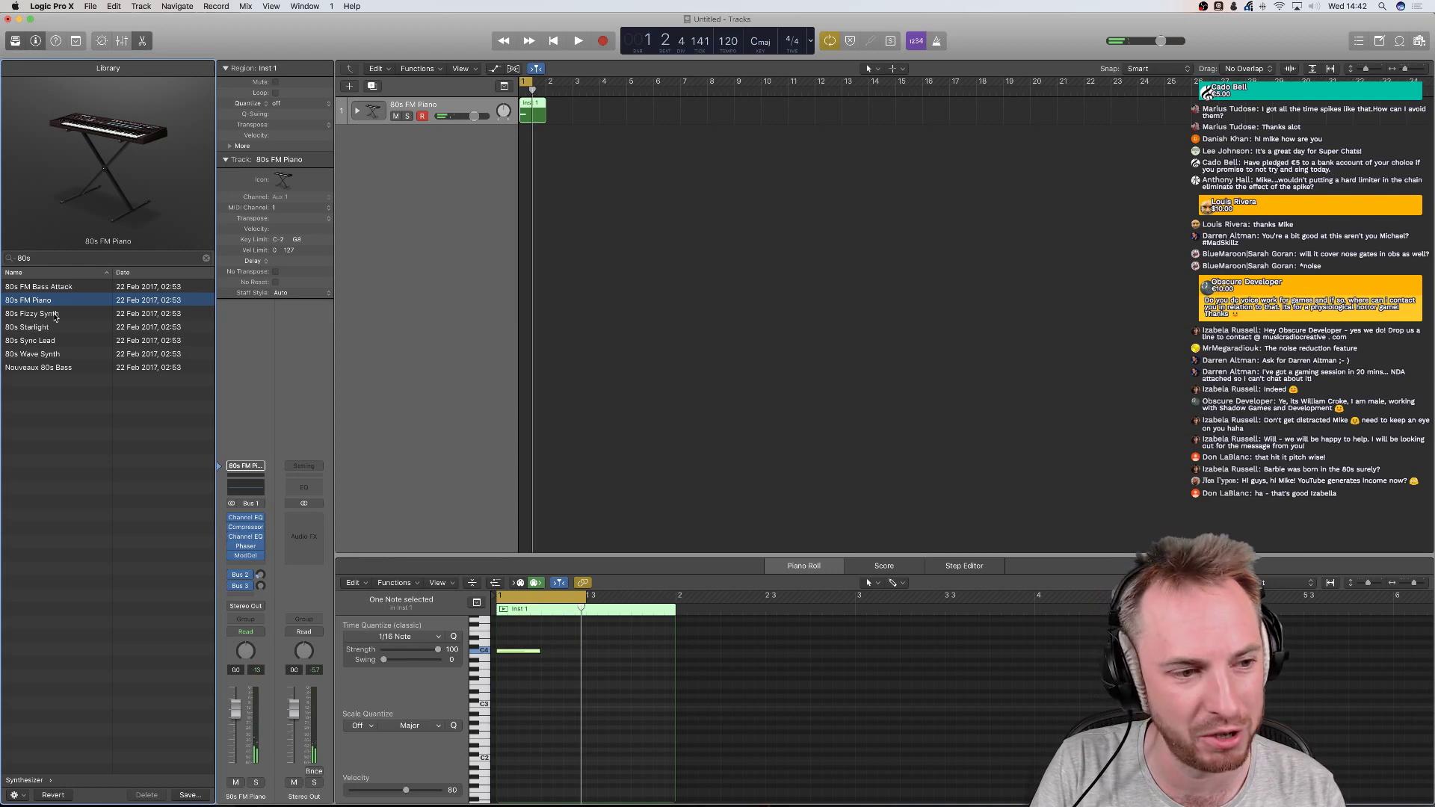
click(55, 315)
key(space)
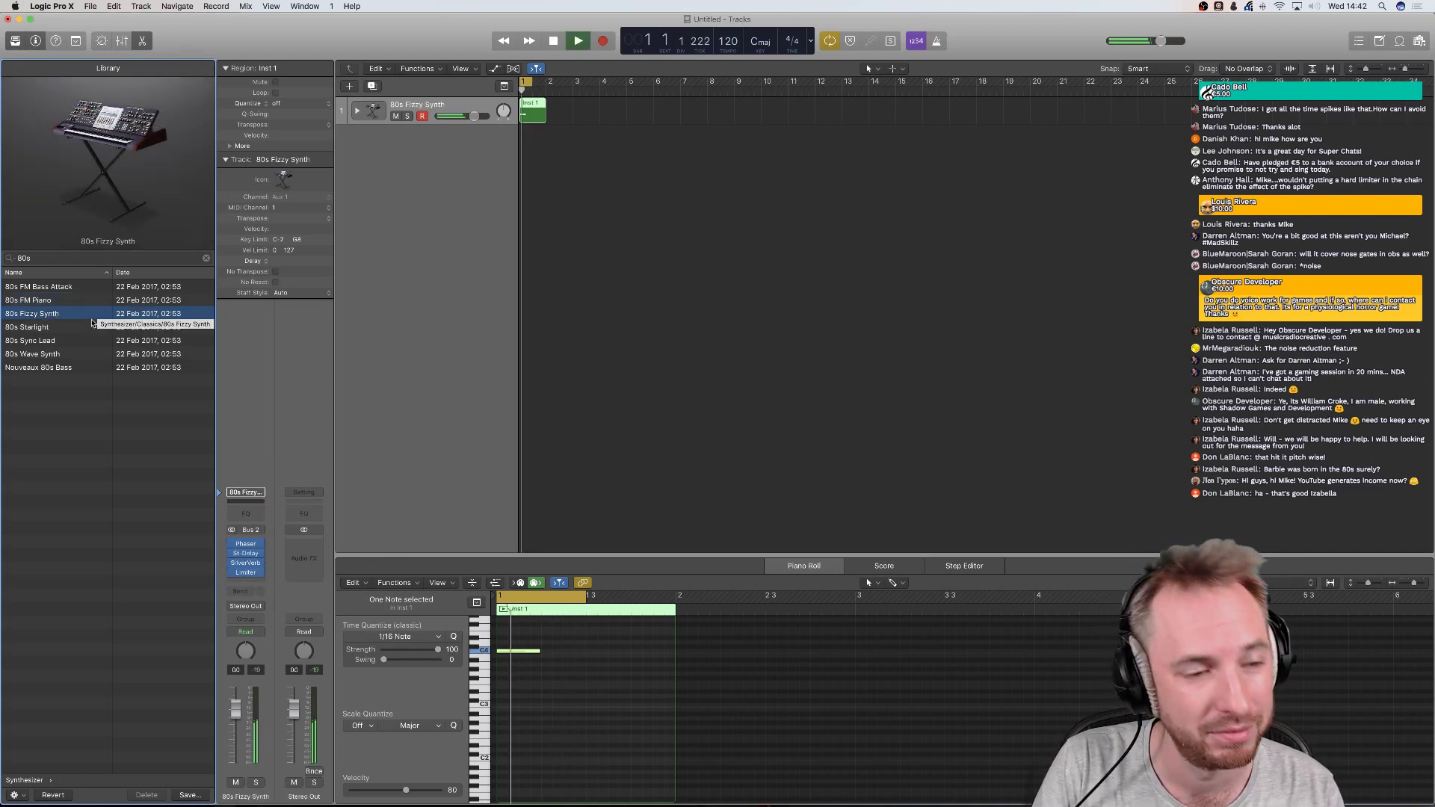
key(space)
Audition the 80s Starlight, 80s Sync Lead and 80s Wave Synth patches with the looped note
click(37, 328)
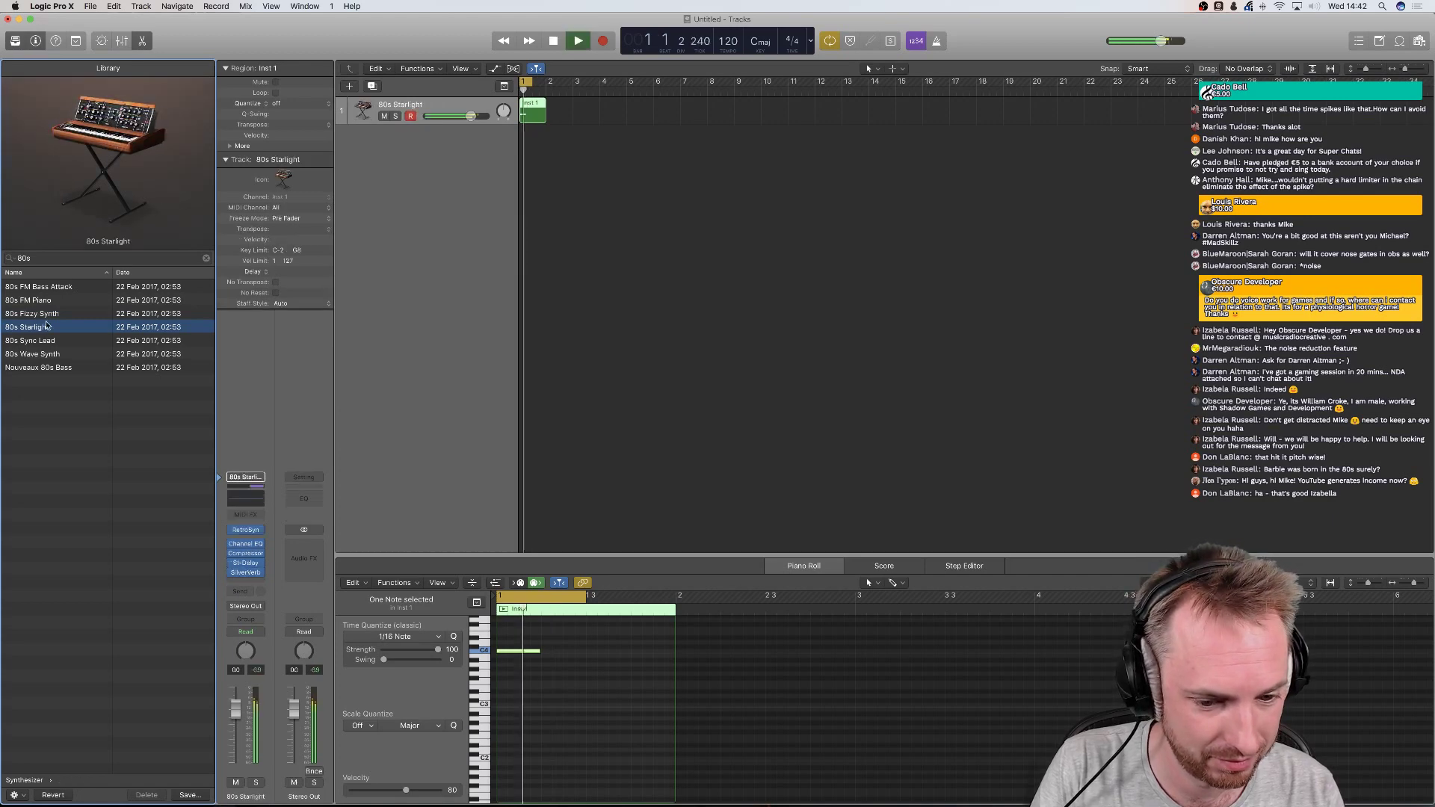
key(space)
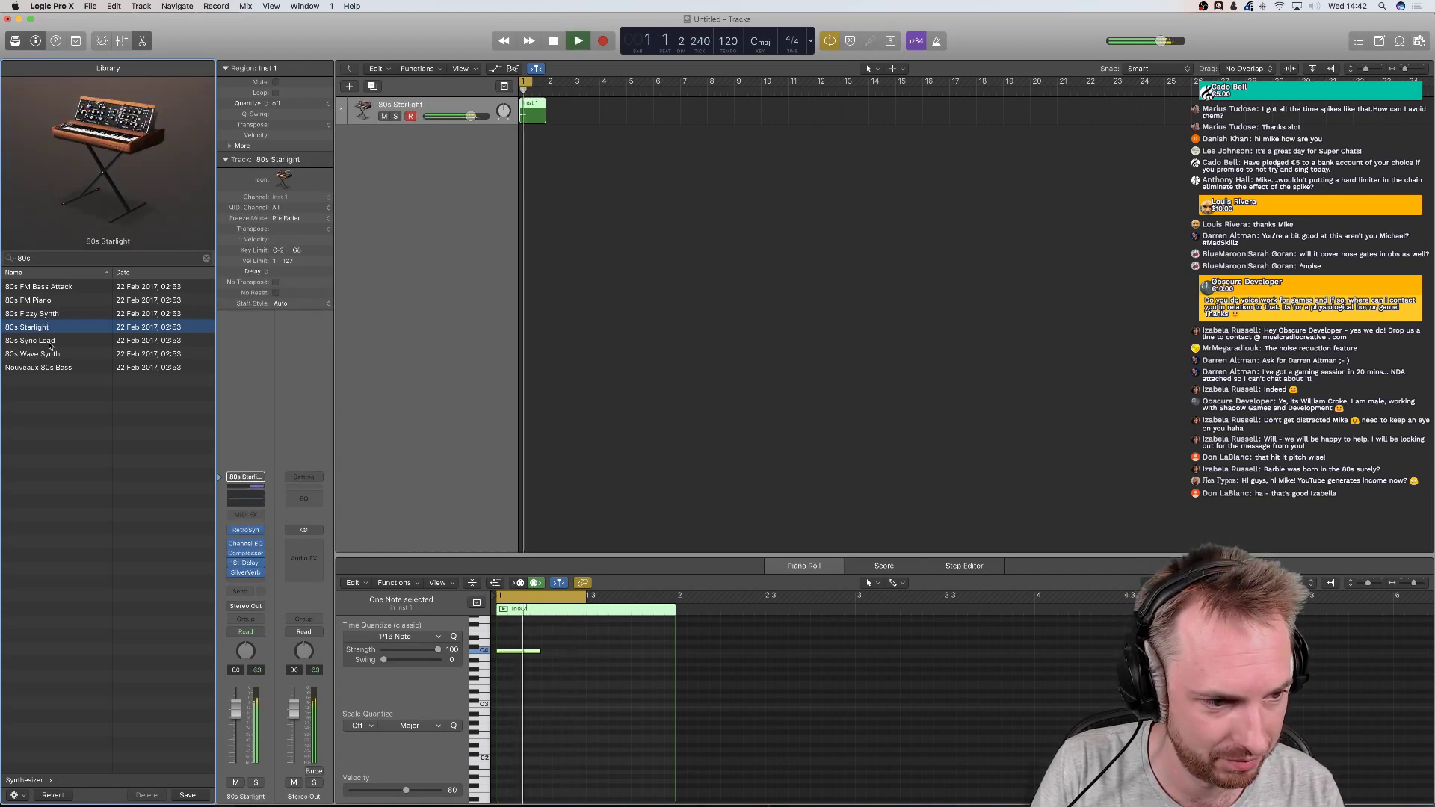
key(space)
click(50, 341)
key(space)
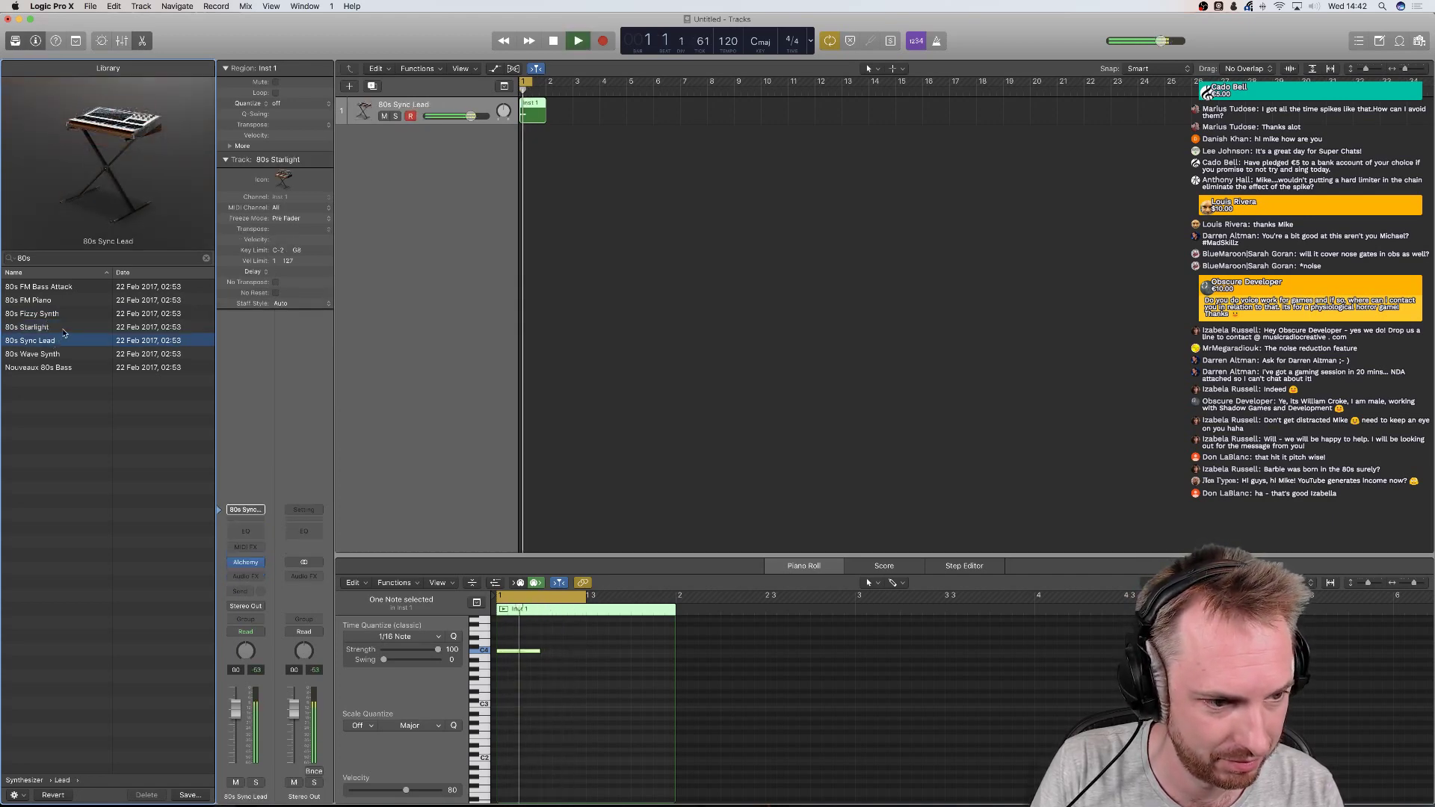
key(space)
click(41, 355)
key(space)
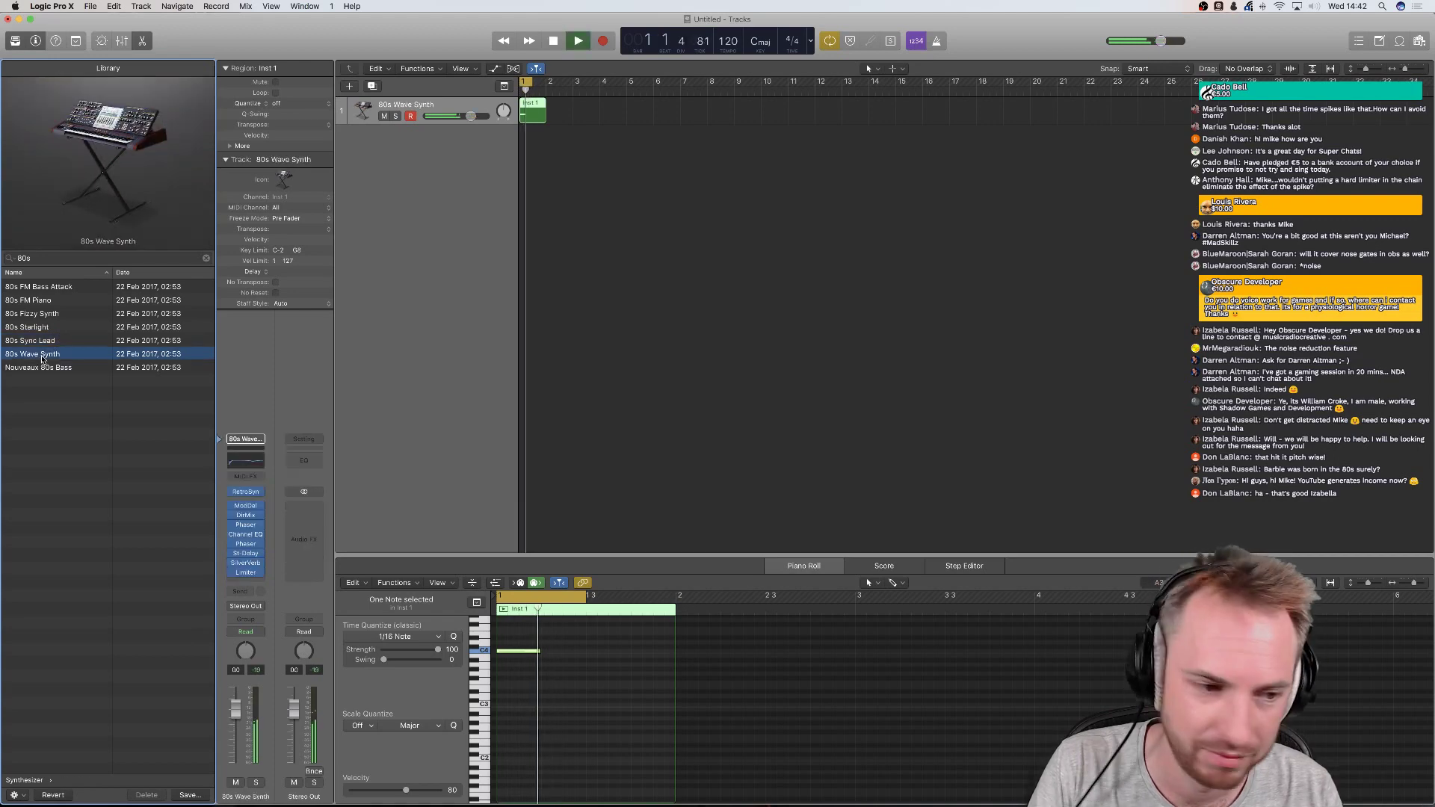
Load the 80s Fizzy Synth patch on the instrument track, listen to the looped note, and stop playback
click(51, 314)
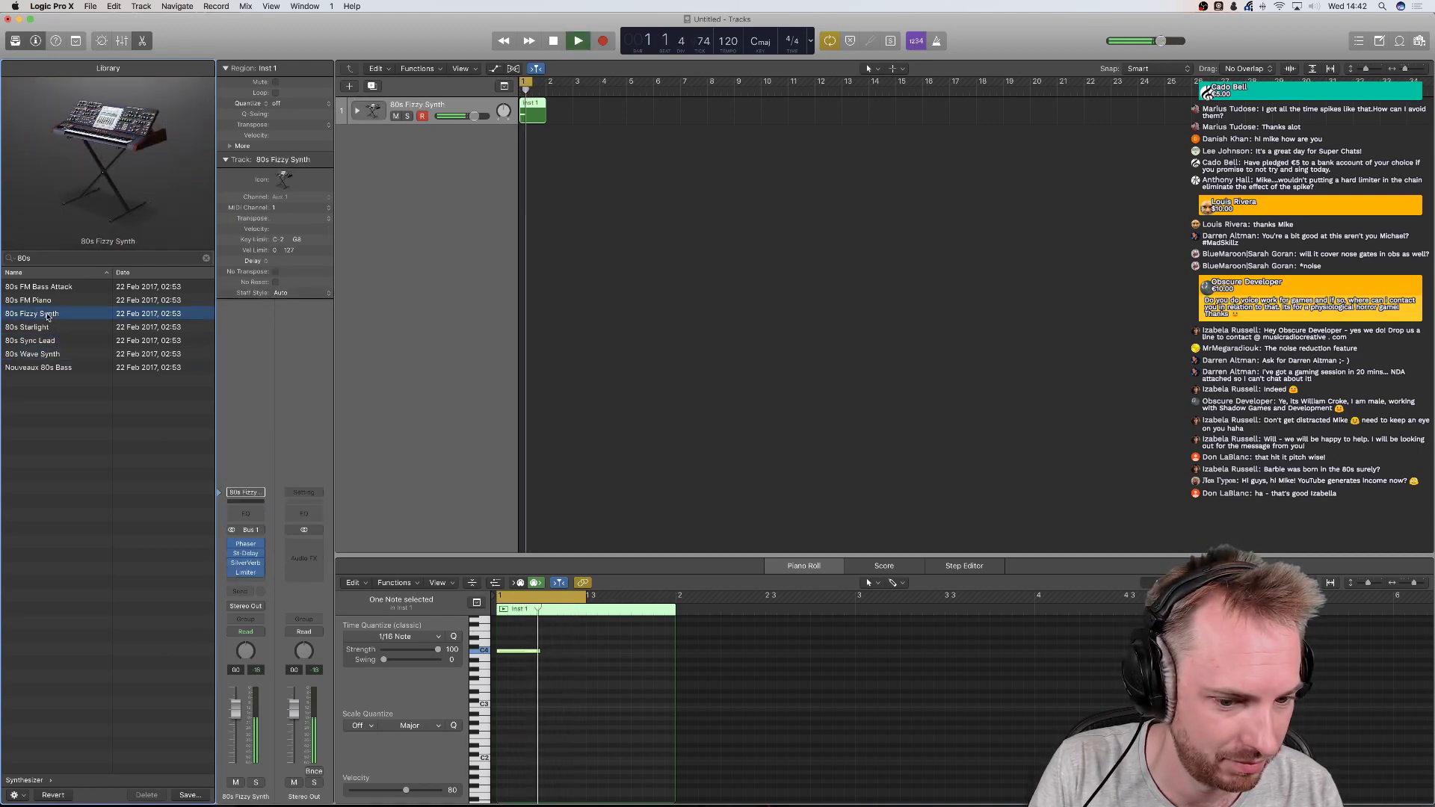
key(space)
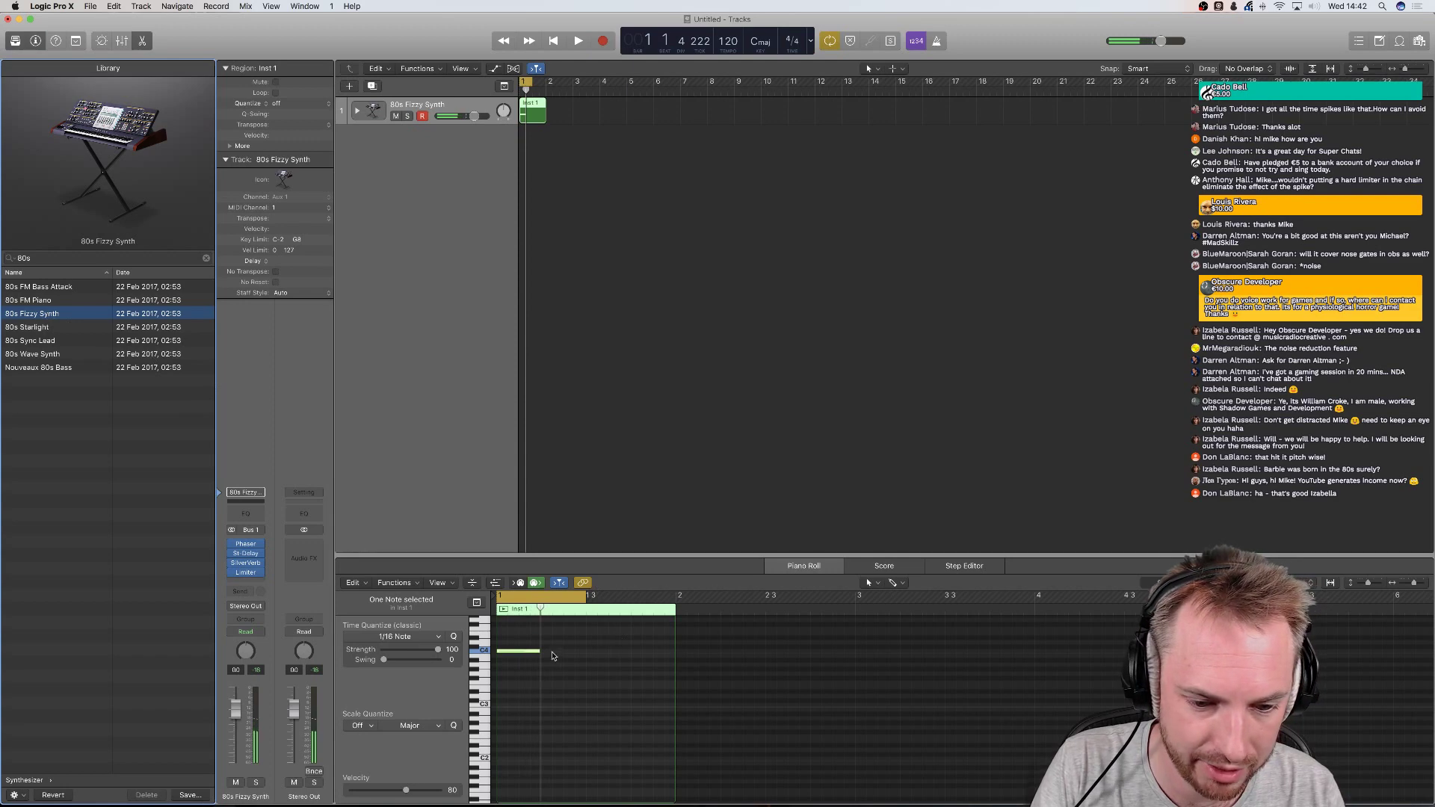
Lengthen the C4 note to fill the one-bar region and extend the cycle range to about bar 2 beat 3, checking the playback
drag(539, 651, 673, 653)
key(space)
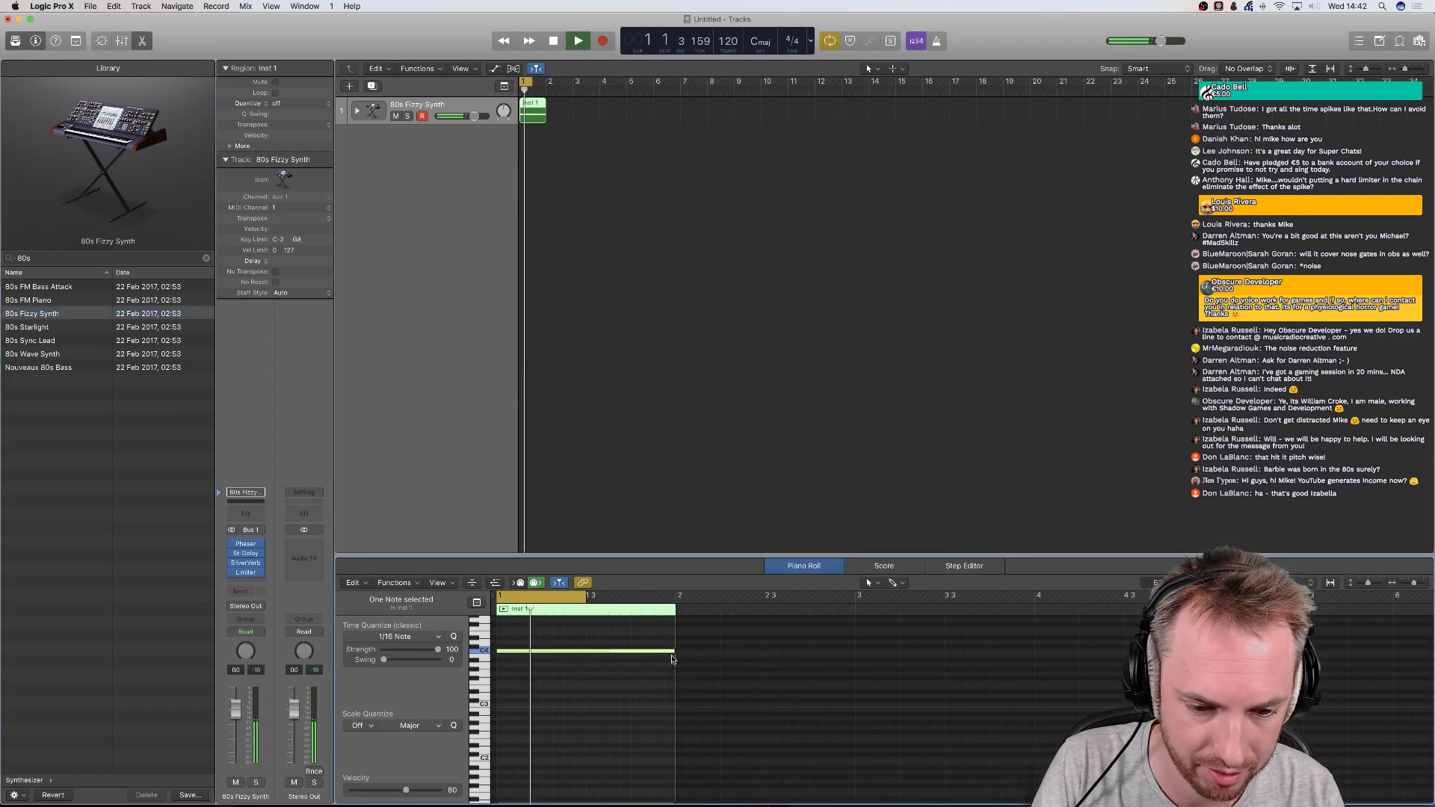
key(space)
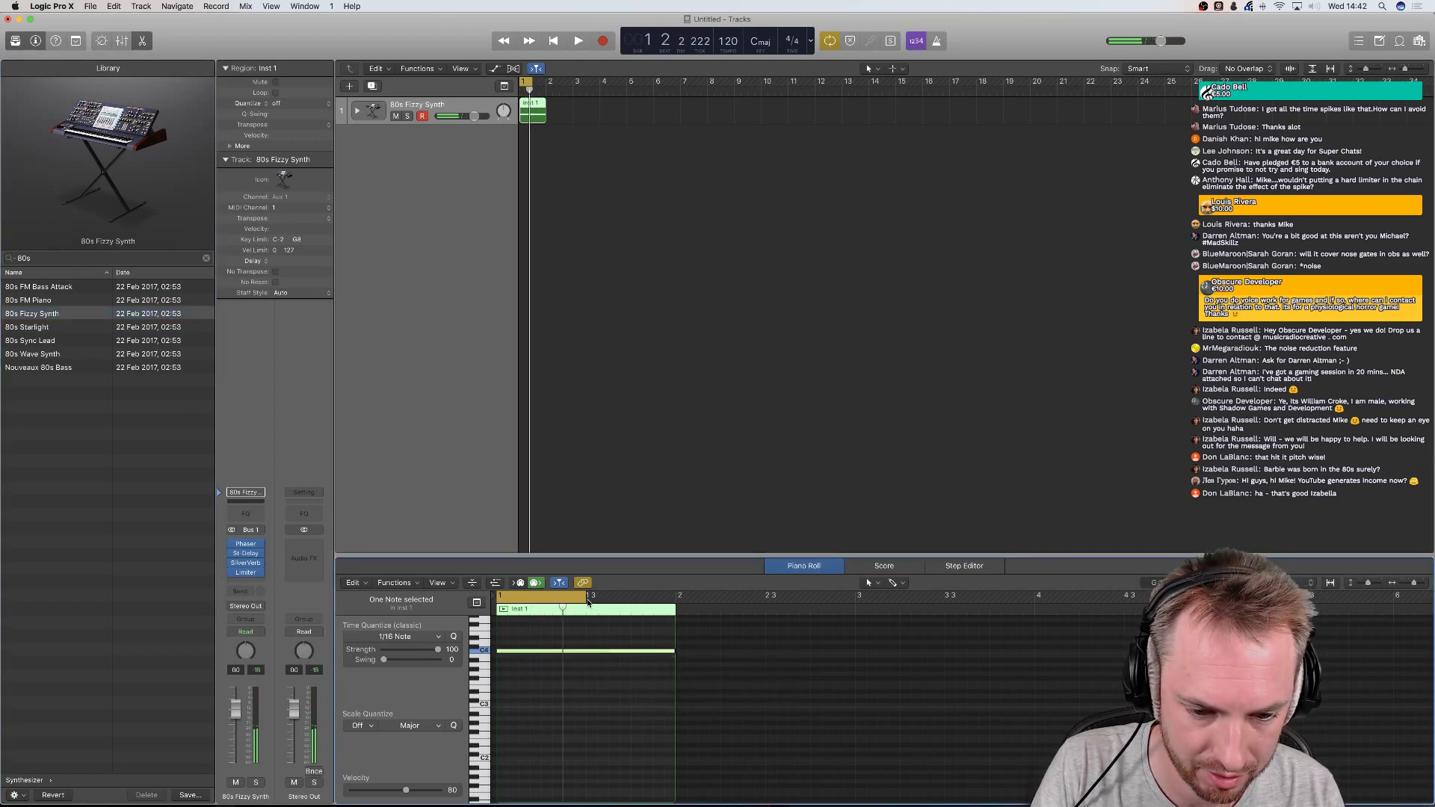
drag(589, 602, 780, 598)
key(space)
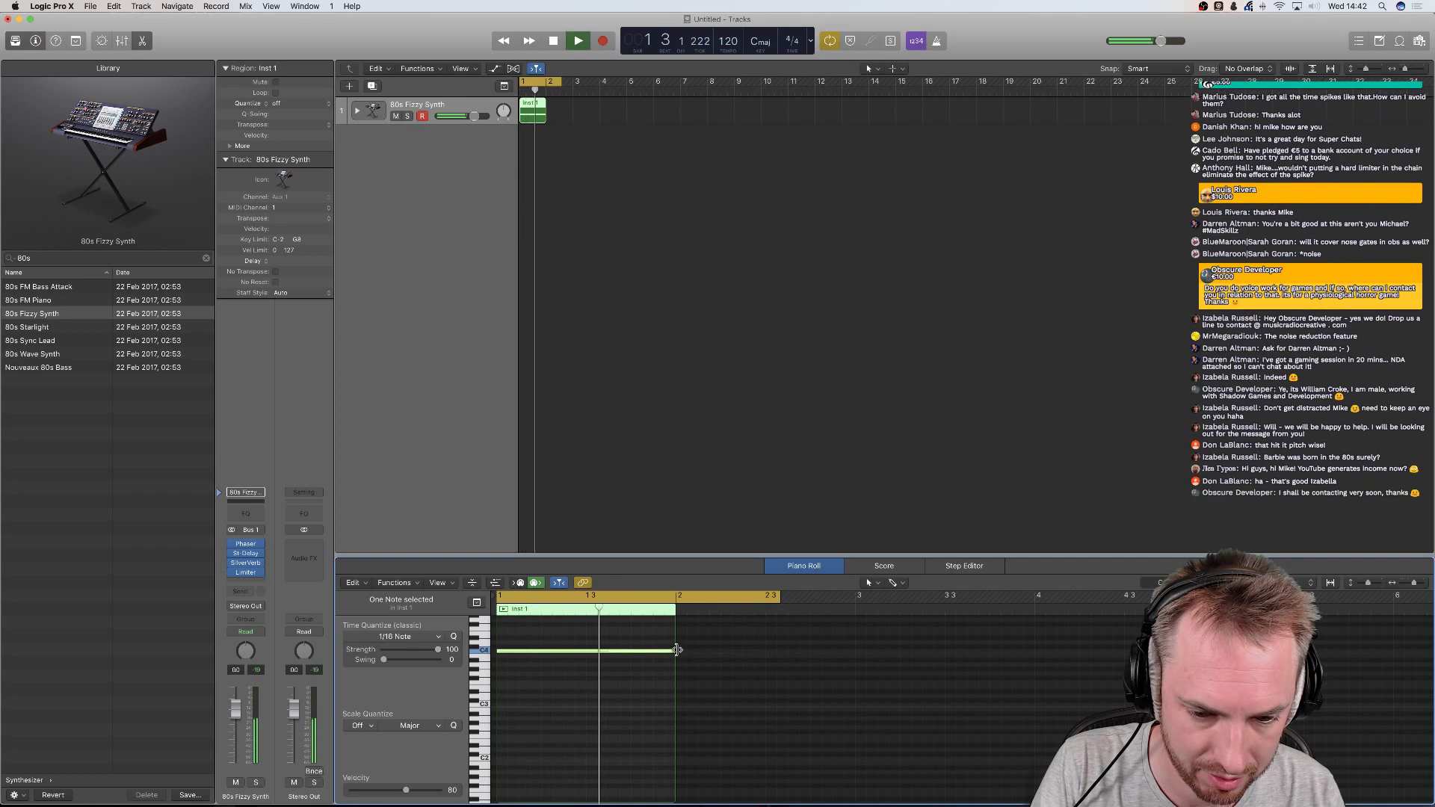
key(space)
key(space)
key(space)
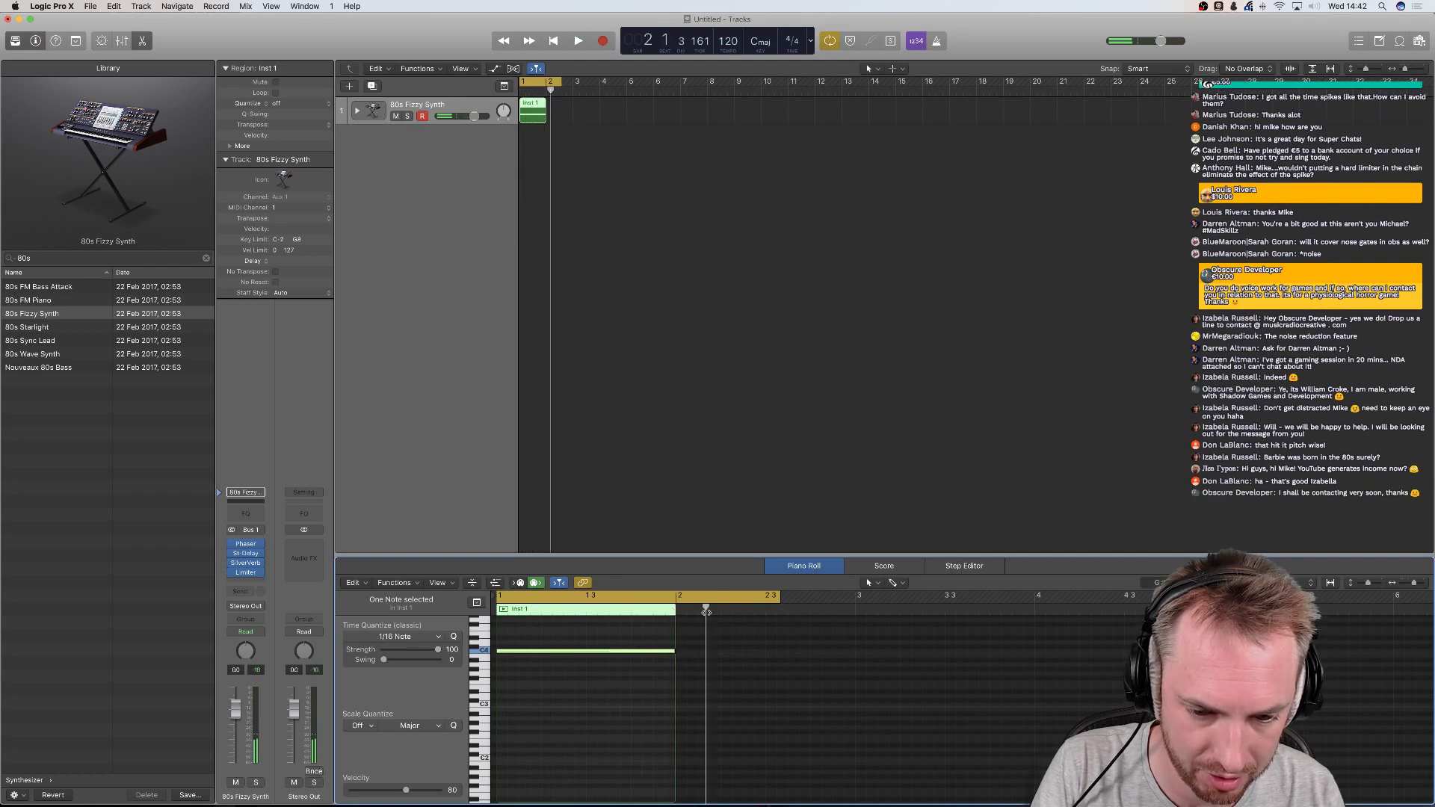
Extend the region and its C4 note to two bars, listen to it, and stretch the cycle range to bar 4
drag(676, 628, 854, 634)
drag(676, 650, 852, 650)
key(space)
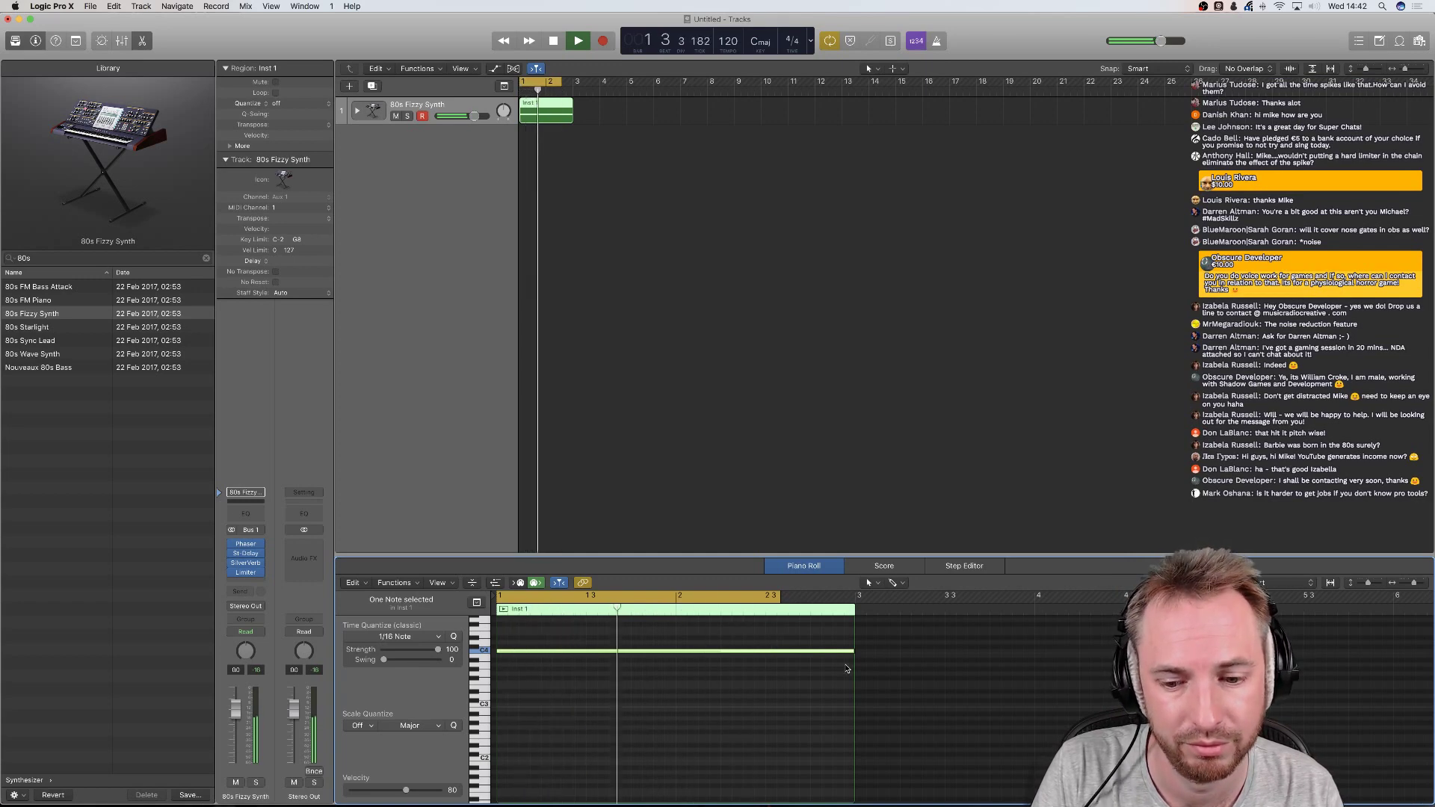
key(space)
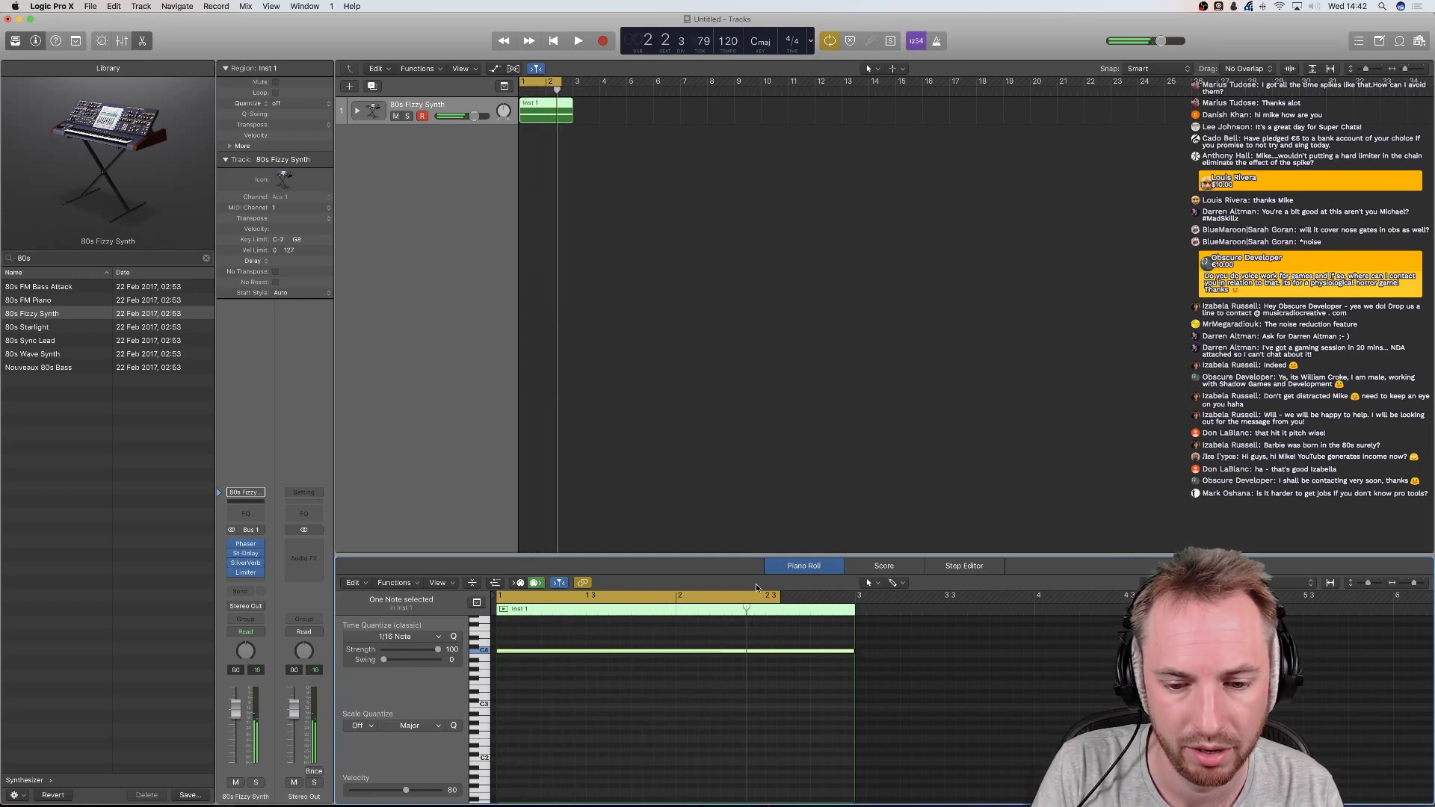
drag(781, 596, 1036, 598)
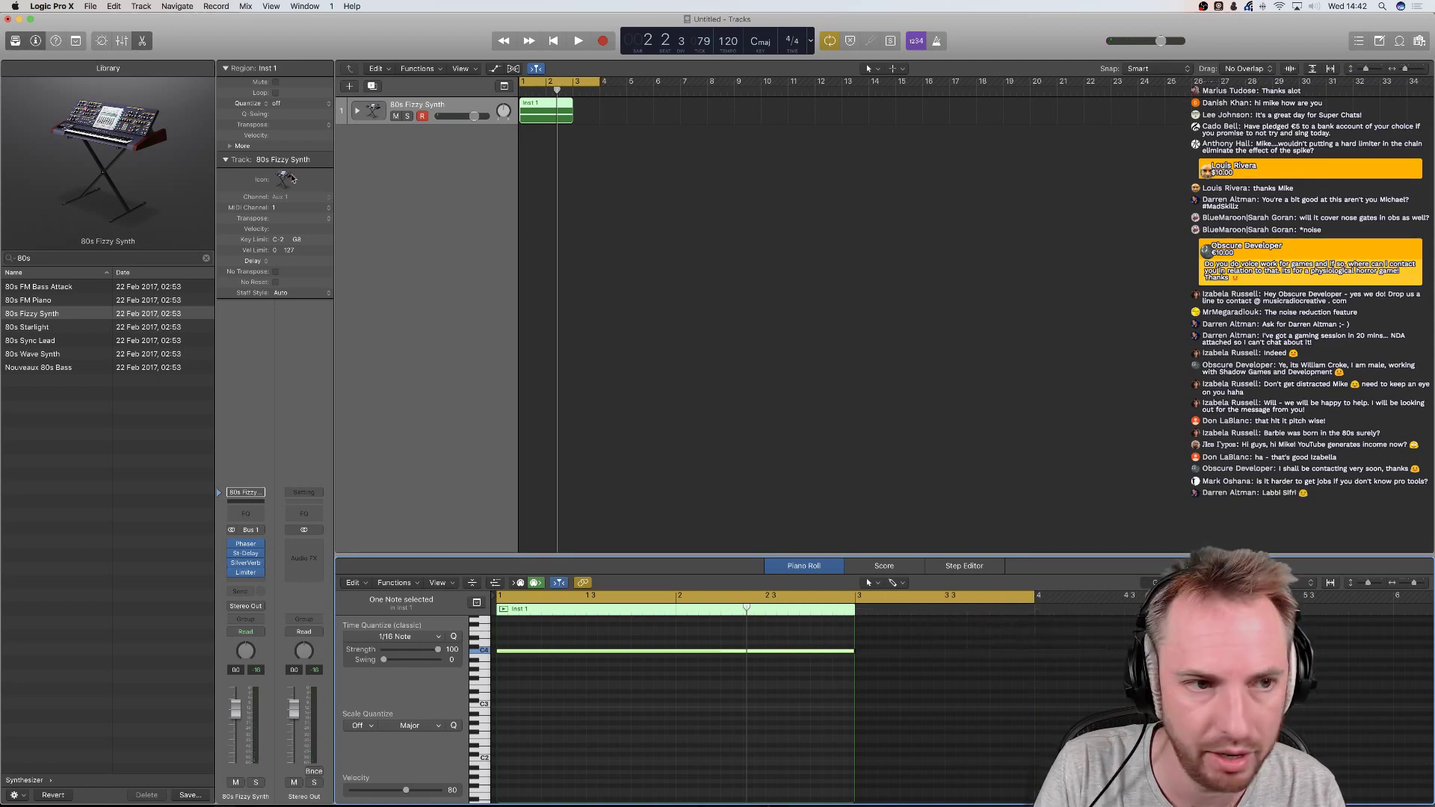
Export the selection as a 32-bit float AIFF audio file to the Logic folder and switch to Audition
click(90, 6)
mouse_move(155, 238)
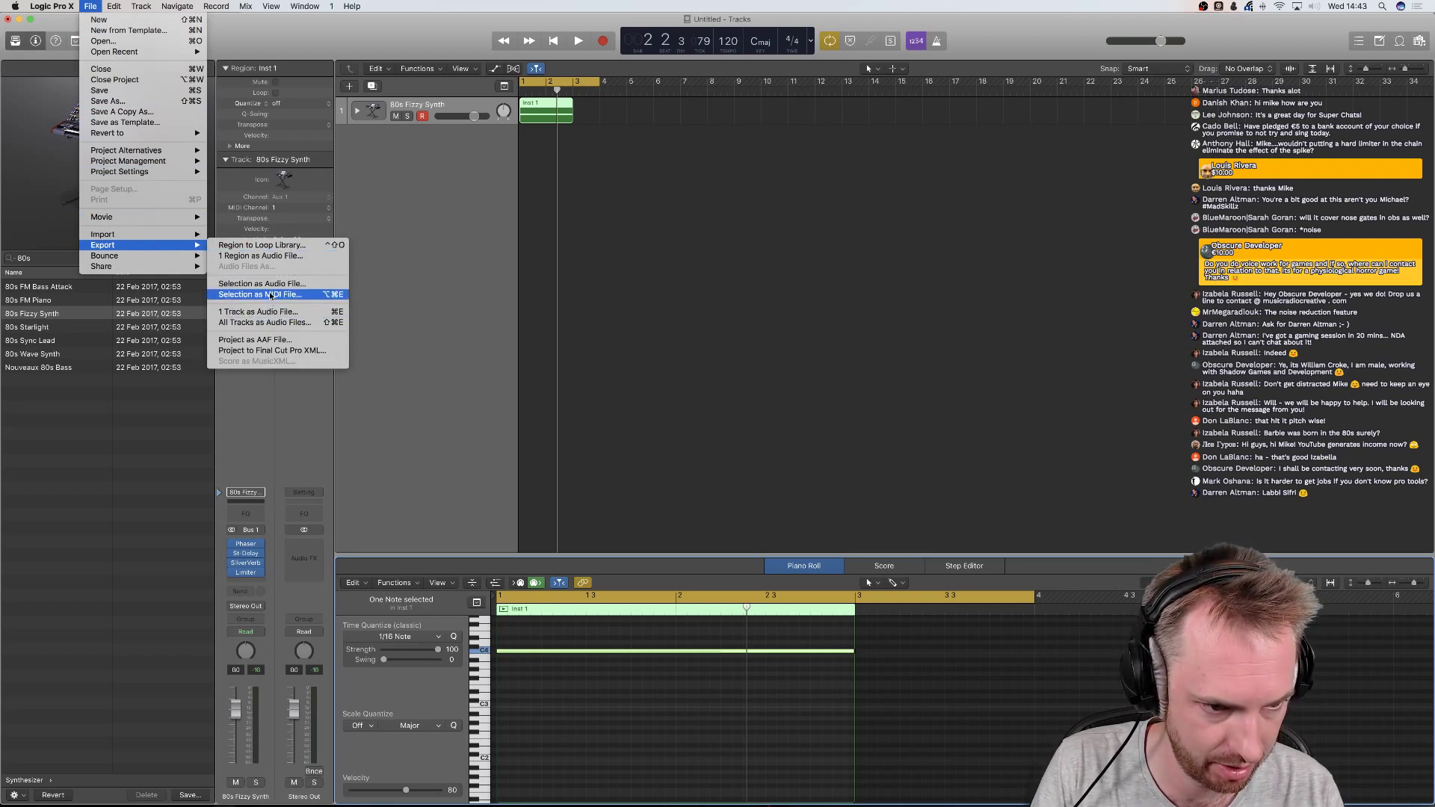
click(270, 284)
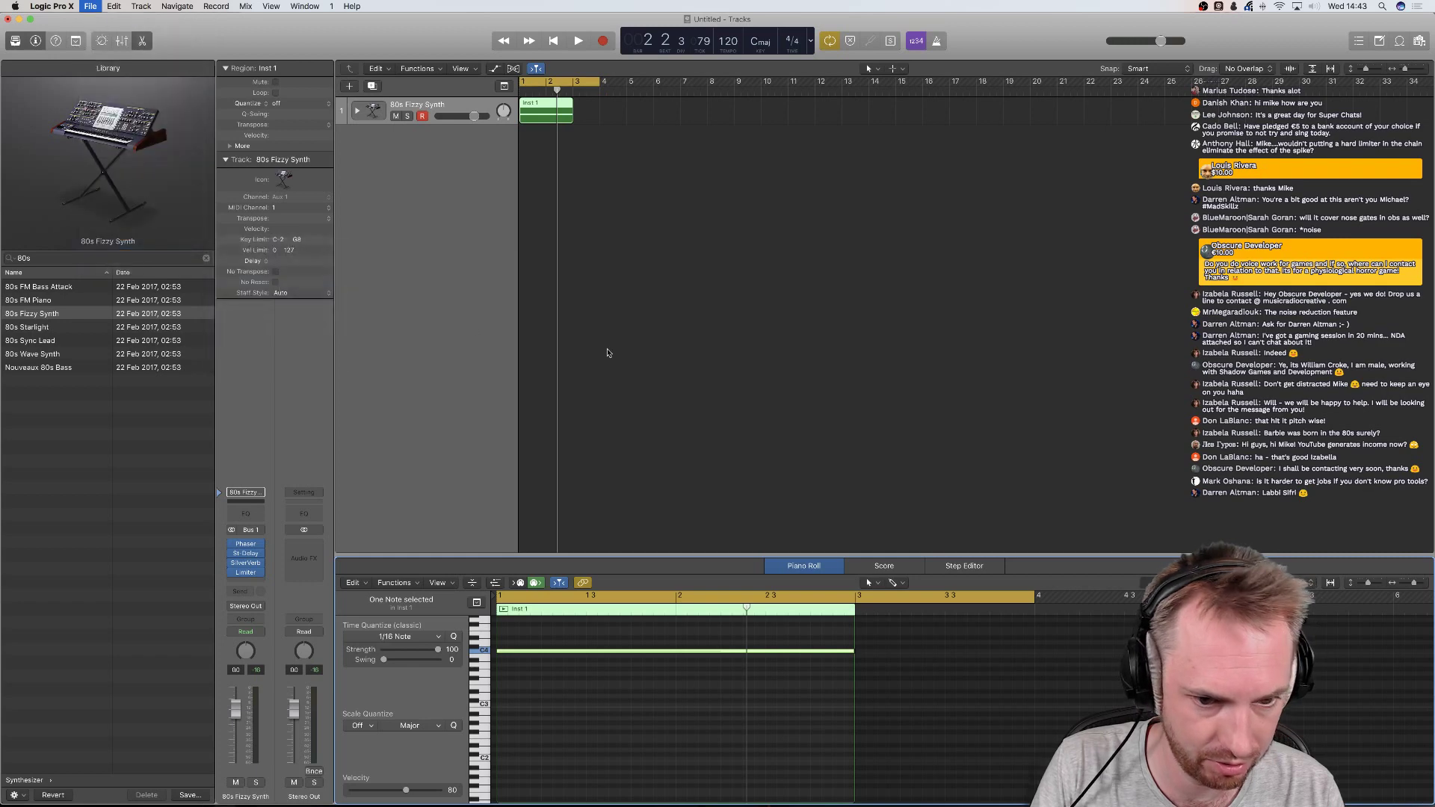
click(964, 549)
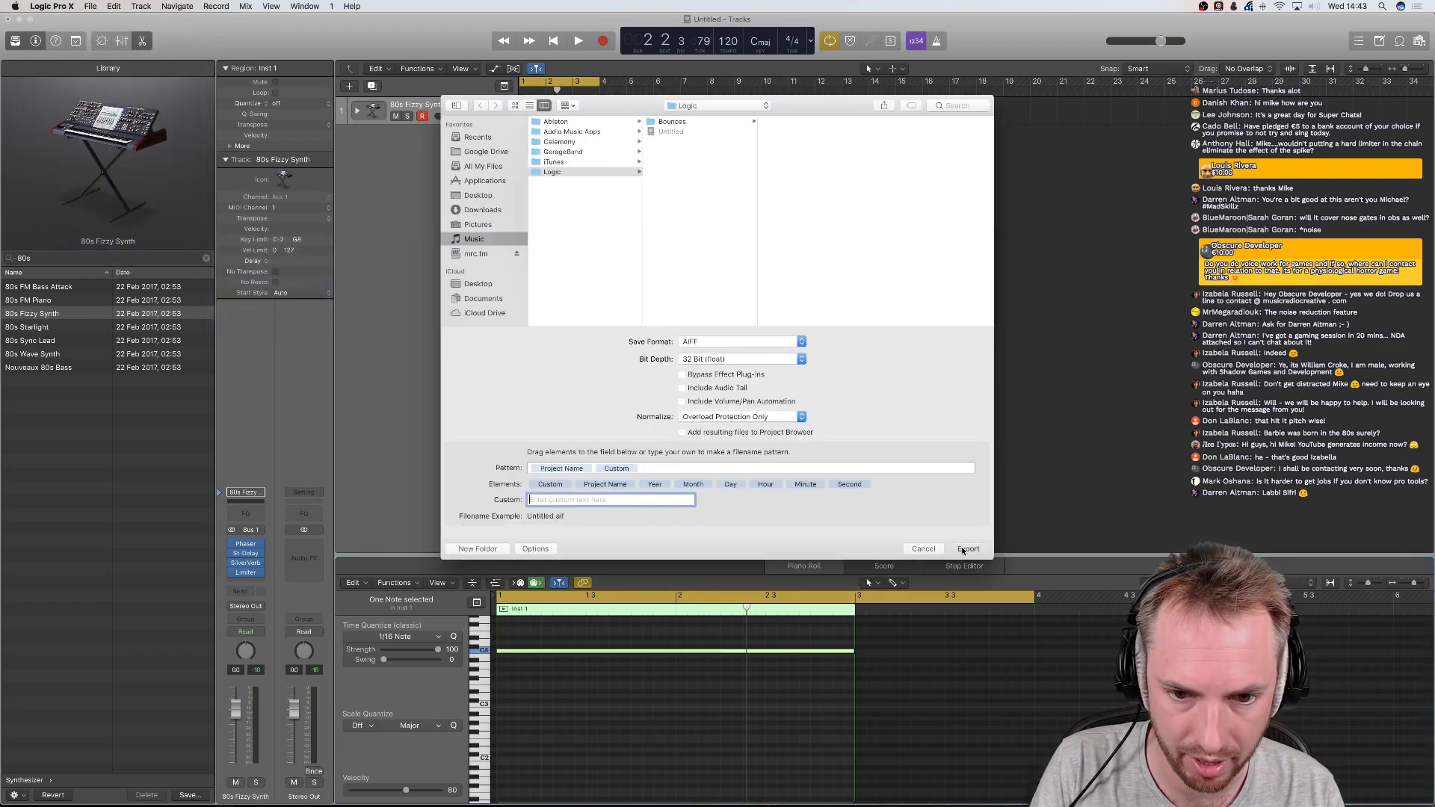
mouse_move(850, 794)
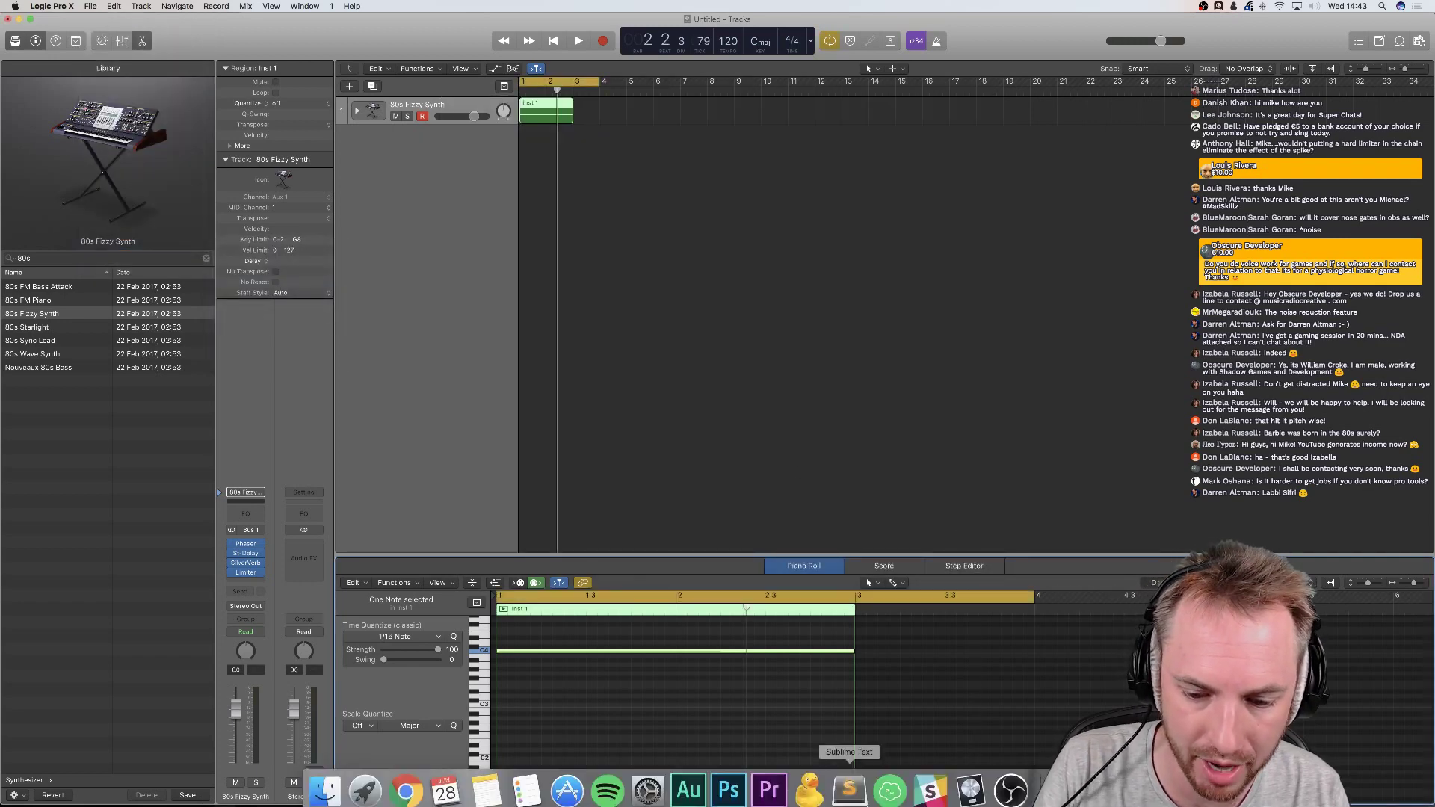
click(688, 782)
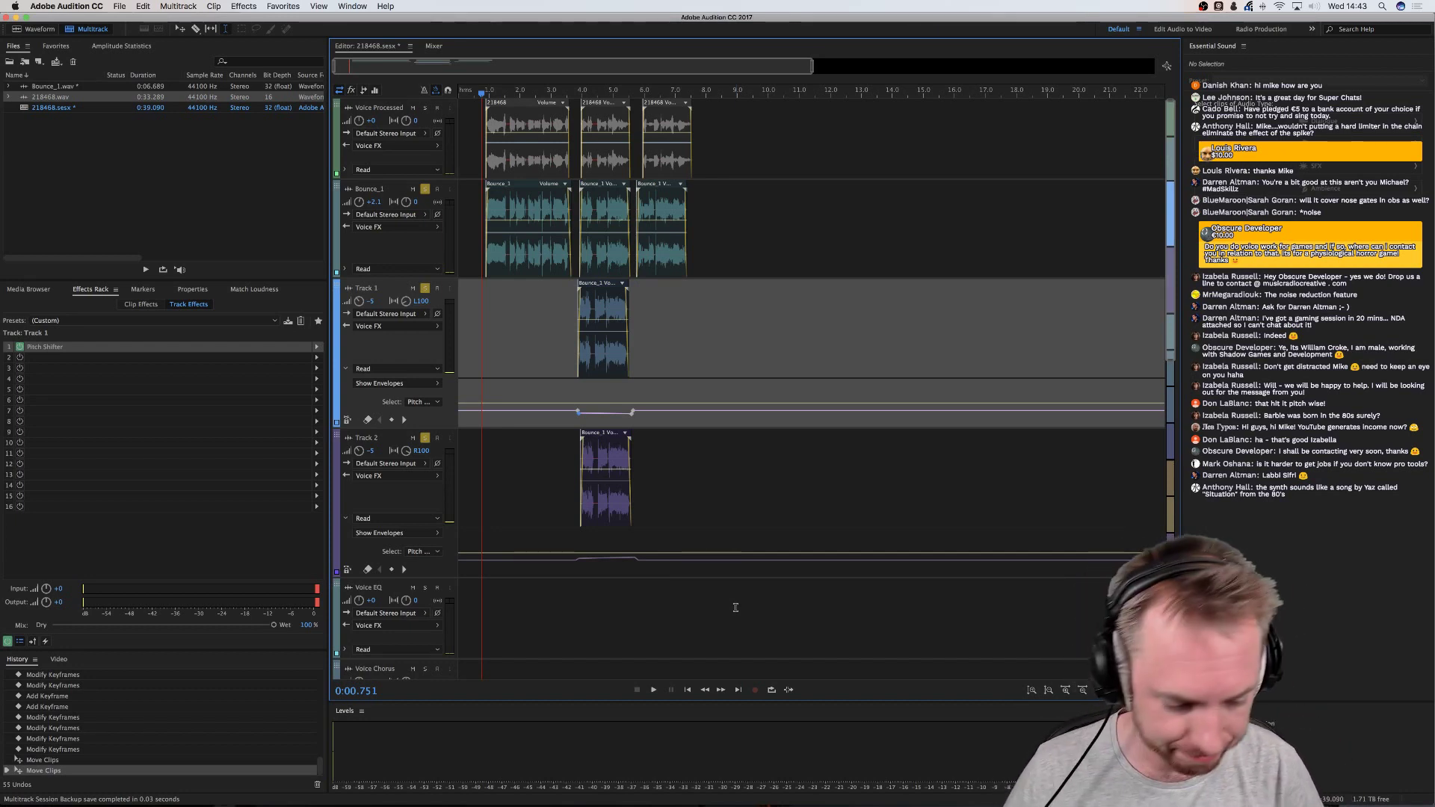
Return to Logic Pro X and export the selection as a 32-bit float AIFF audio file to the Downloads folder
mouse_move(695, 806)
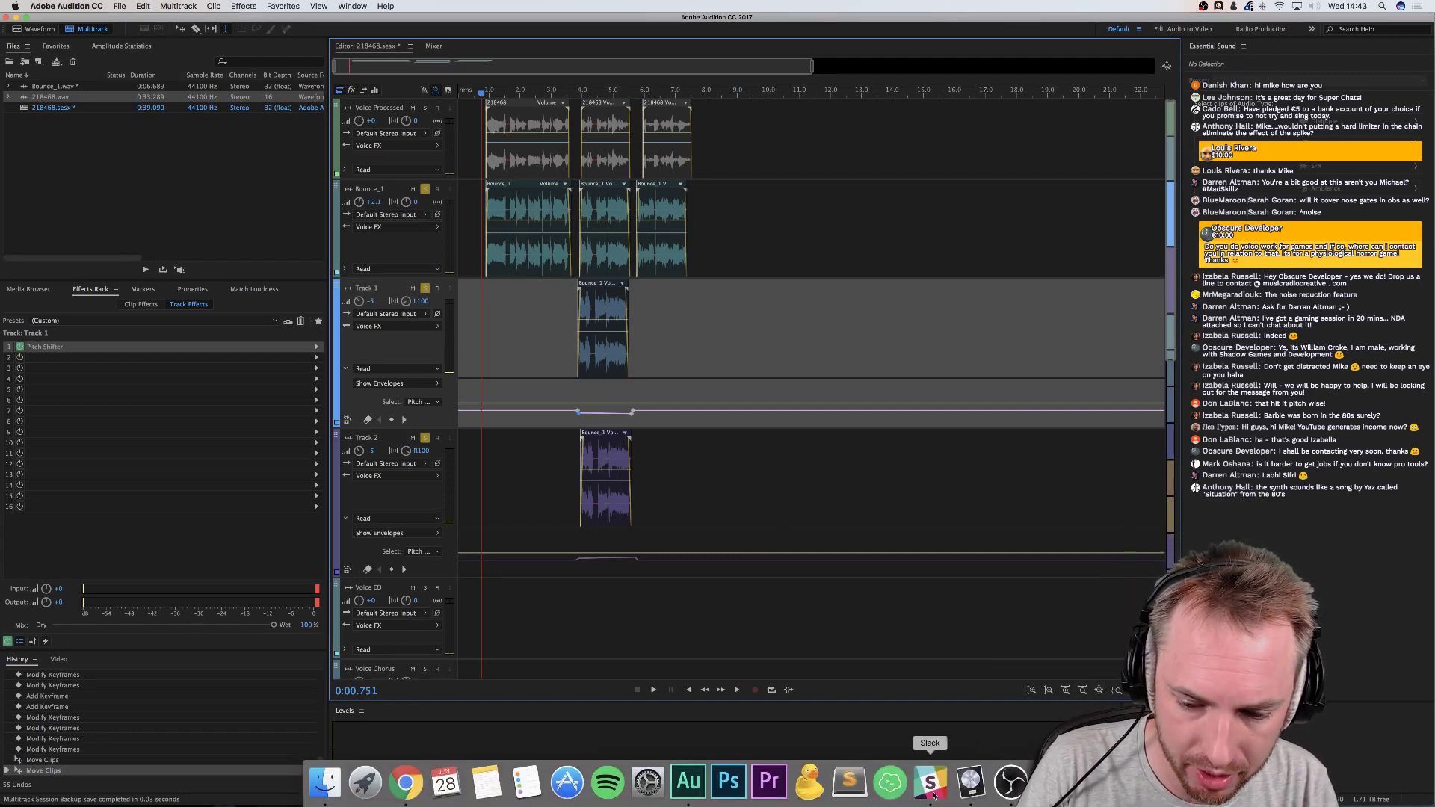
click(970, 782)
click(90, 6)
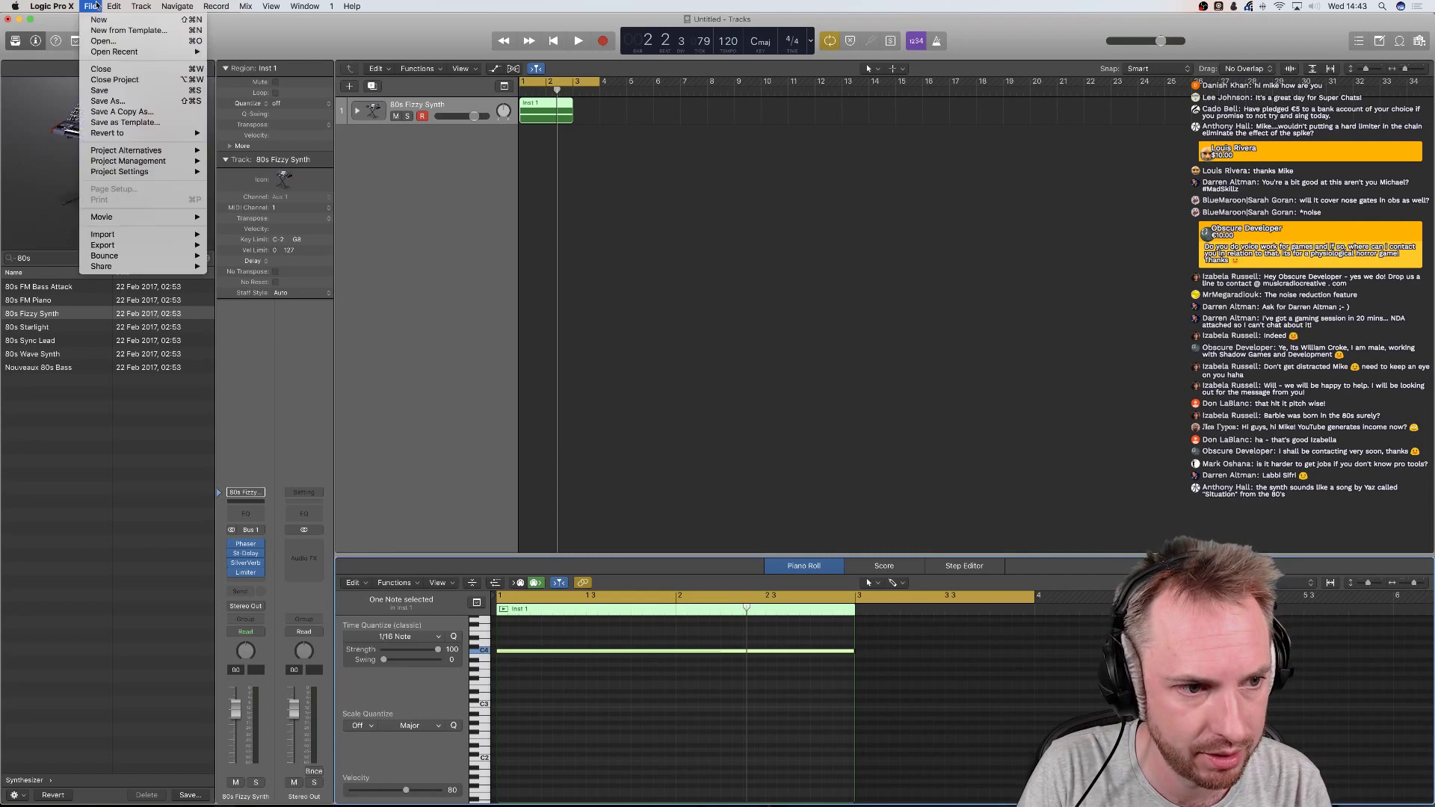
mouse_move(193, 250)
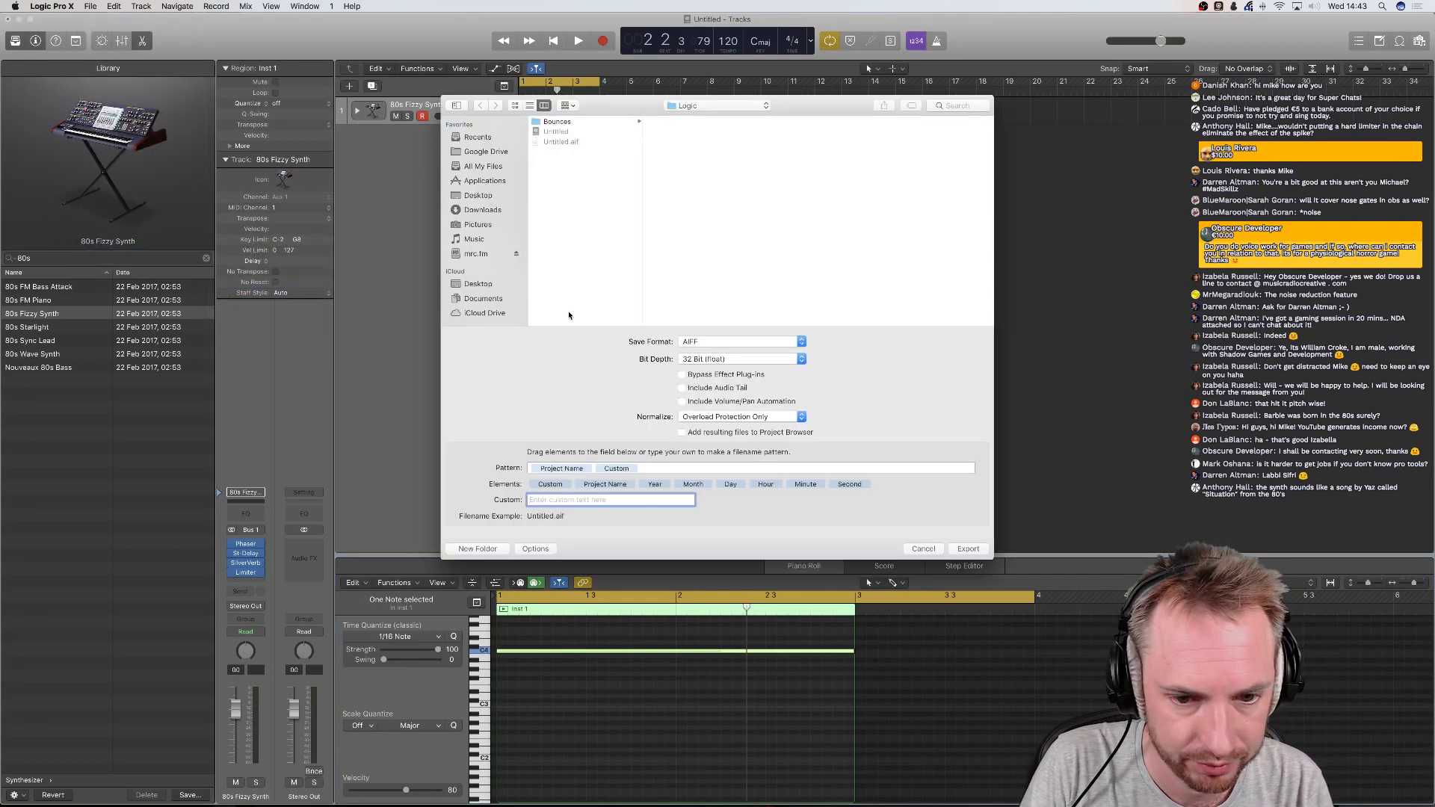
click(474, 210)
click(969, 548)
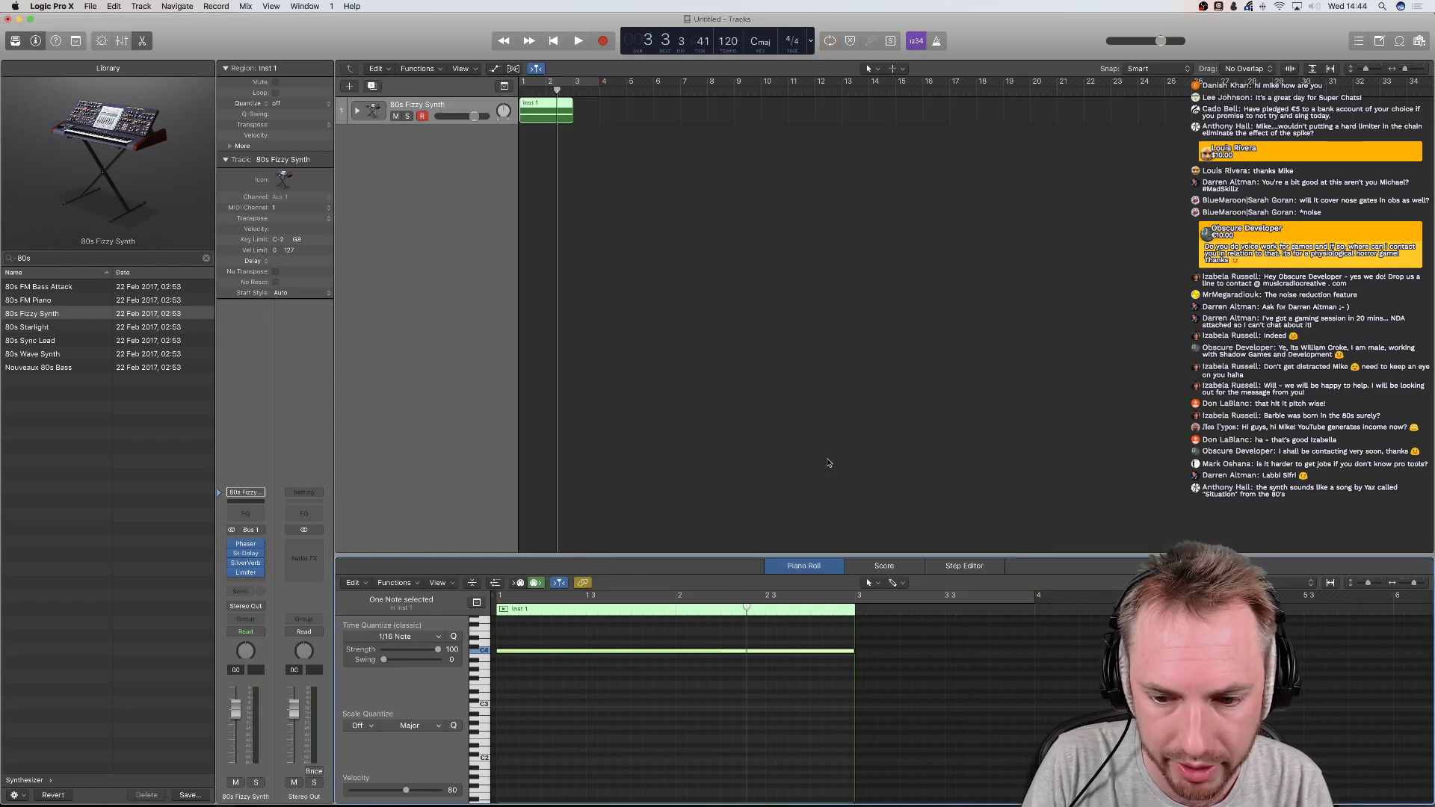
Switch to Audition and add the exported Untitled.aif to the Voice EQ track at about 5.6 seconds
mouse_move(864, 790)
click(688, 782)
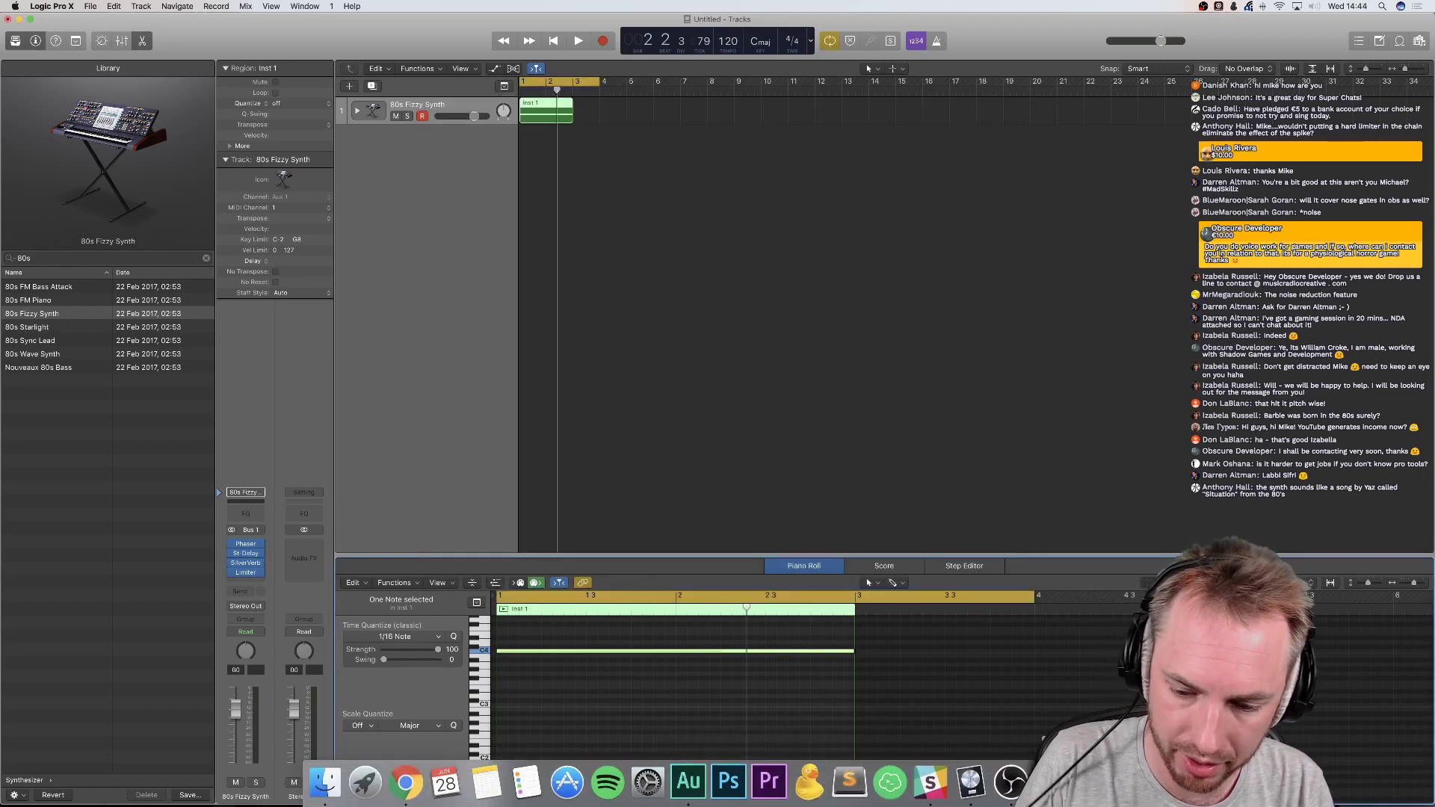
drag(1059, 722, 636, 601)
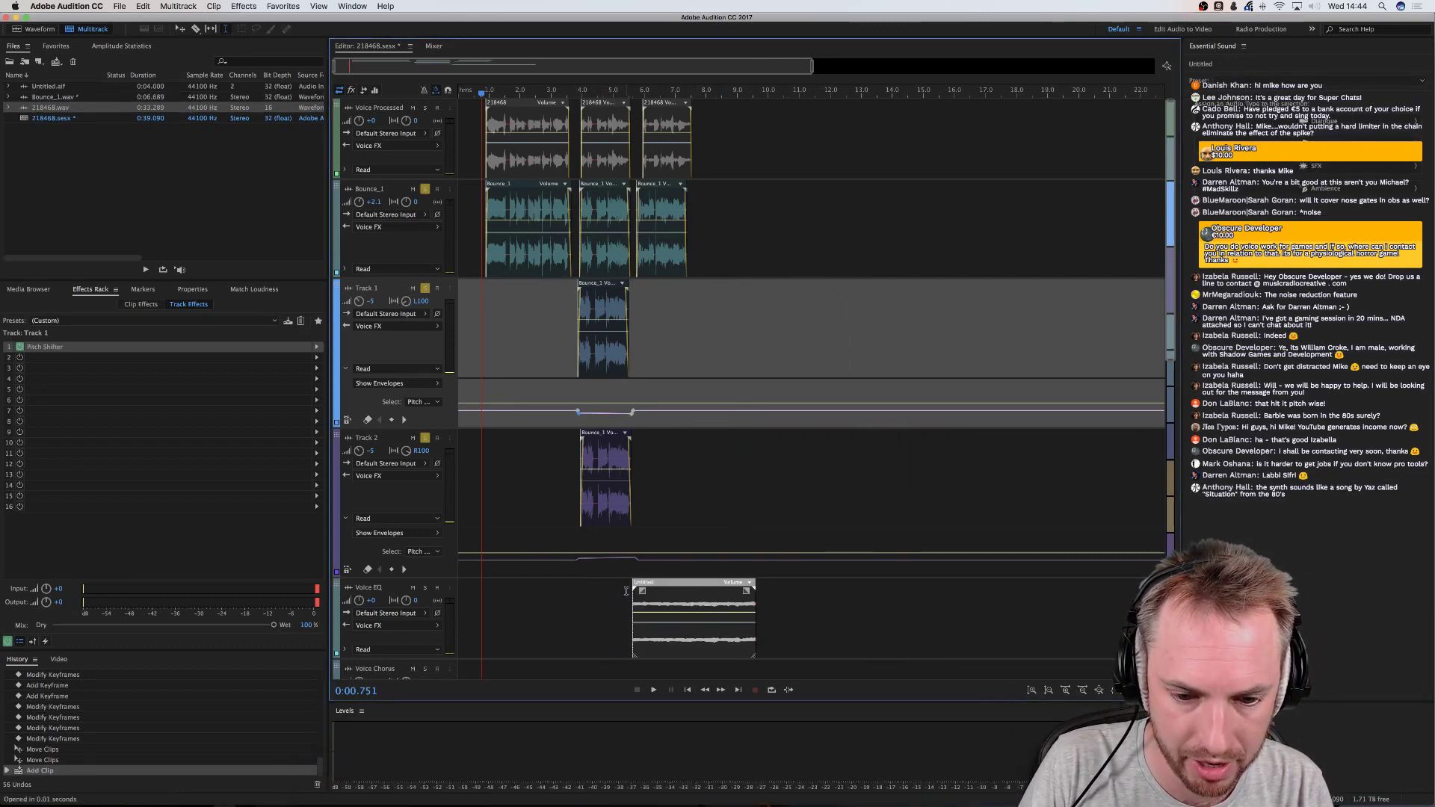
Turn off solo on Track 2, Track 1 and Bounce_1, and play the session from about 5.17 seconds
click(618, 602)
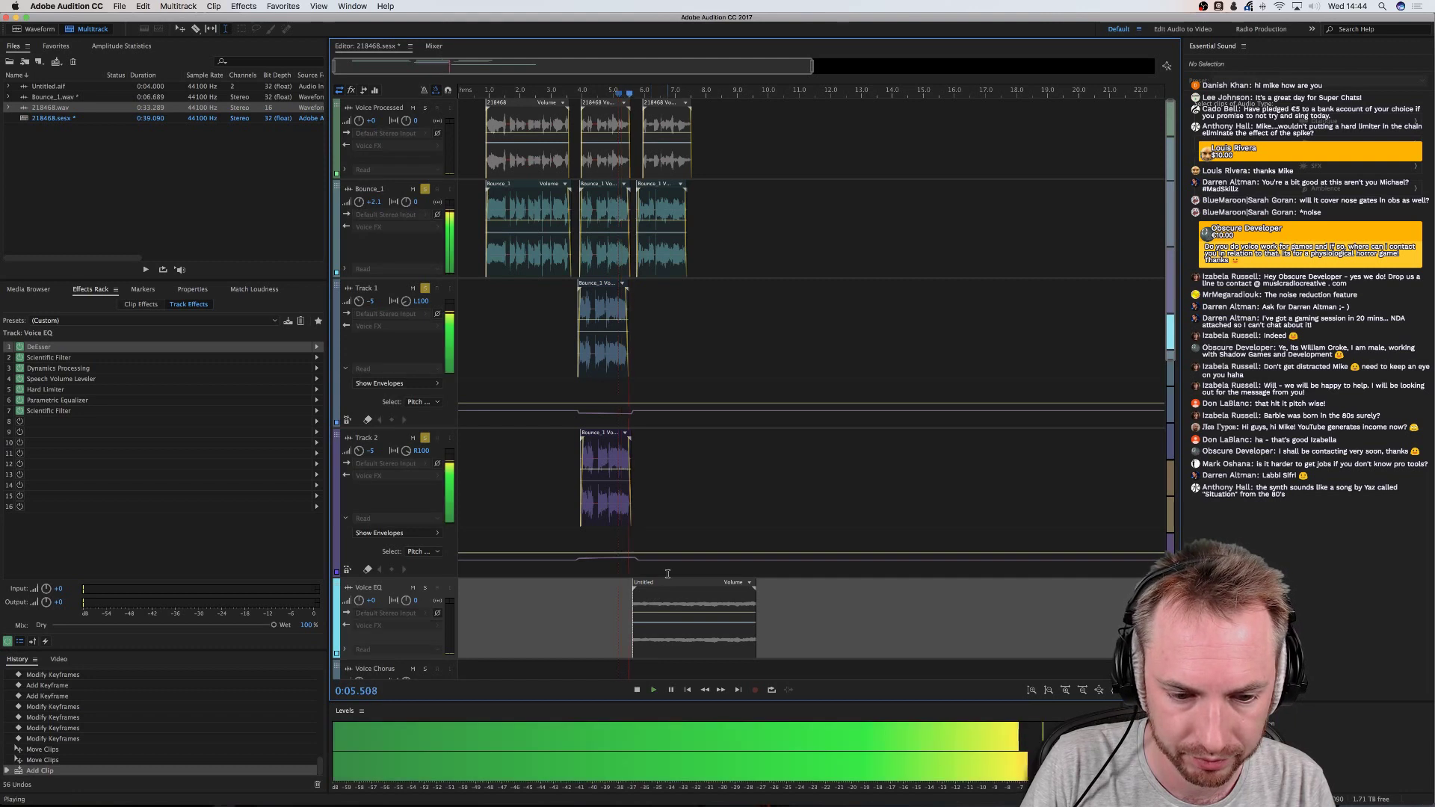
key(space)
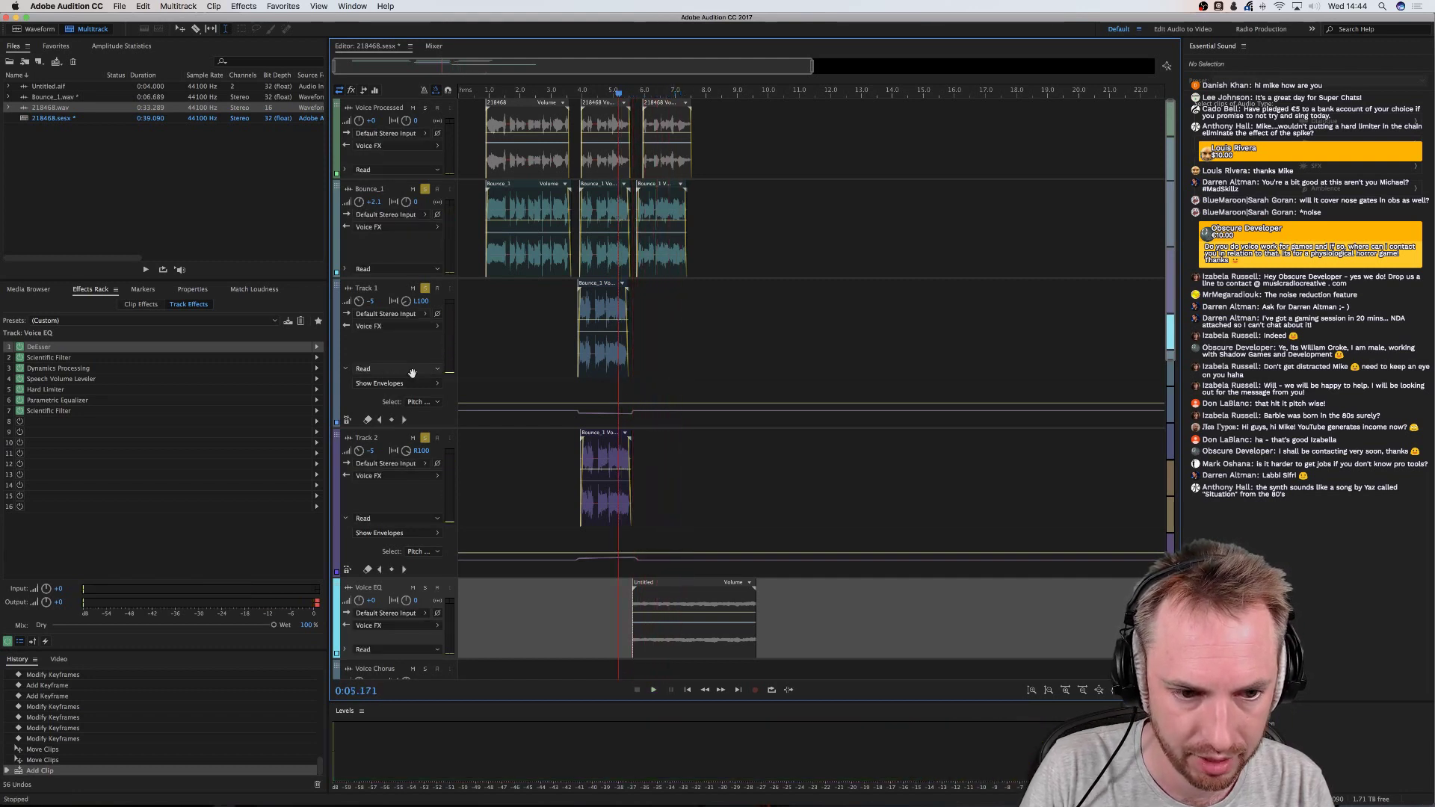
click(425, 437)
click(424, 288)
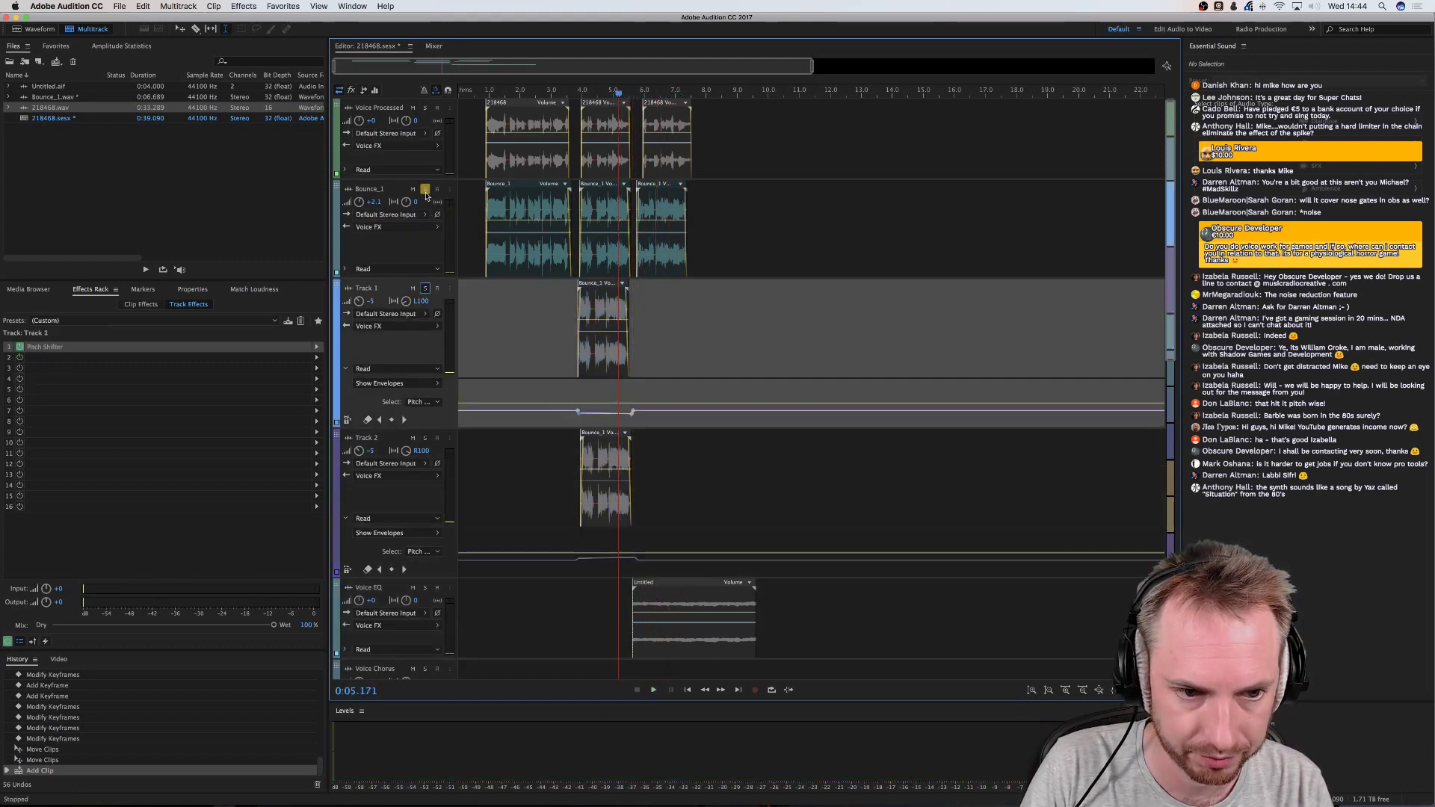
click(425, 189)
key(space)
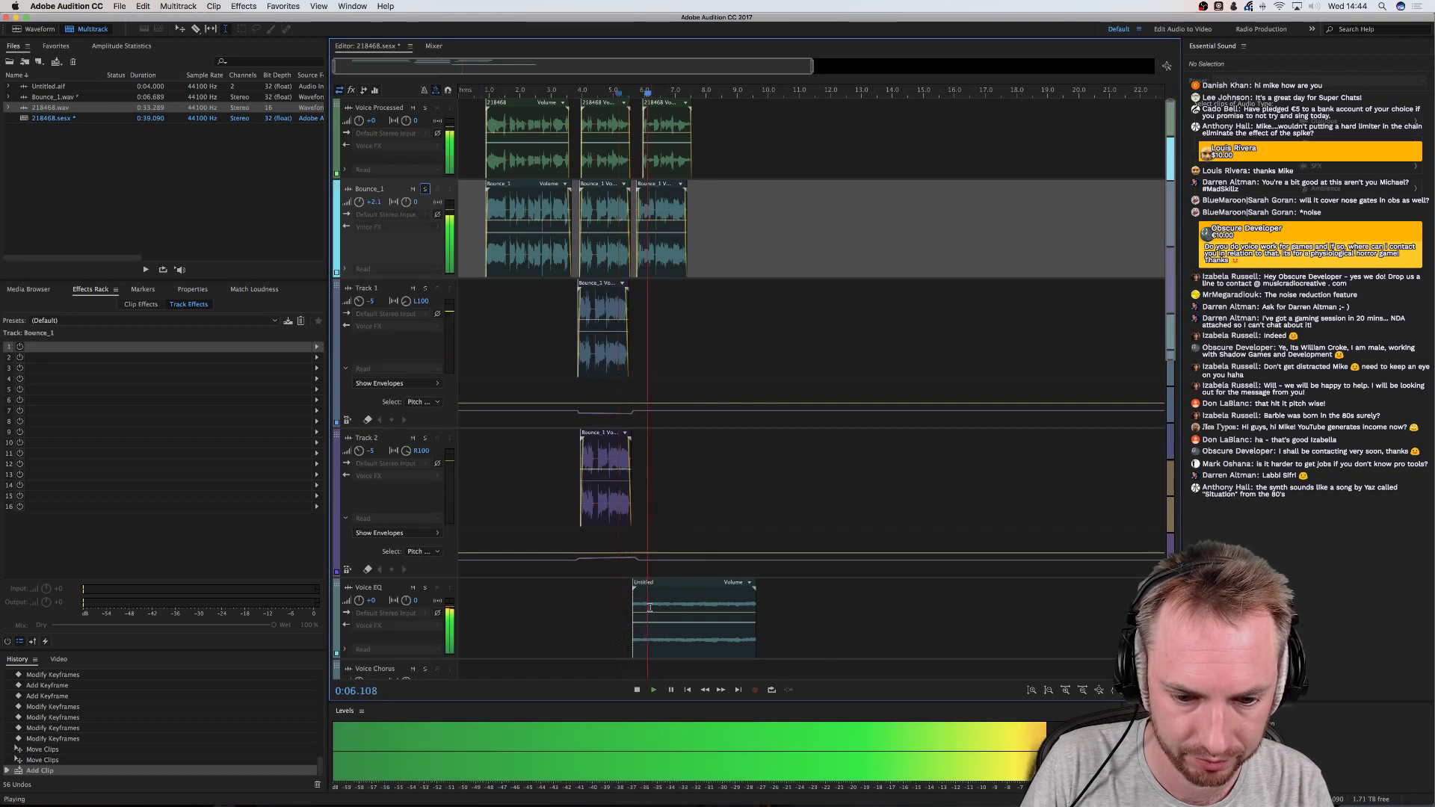
key(space)
Open the Untitled synth clip in the waveform editor and copy its entire audio
scroll(592, 588, down, 3)
scroll(592, 589, down, 2)
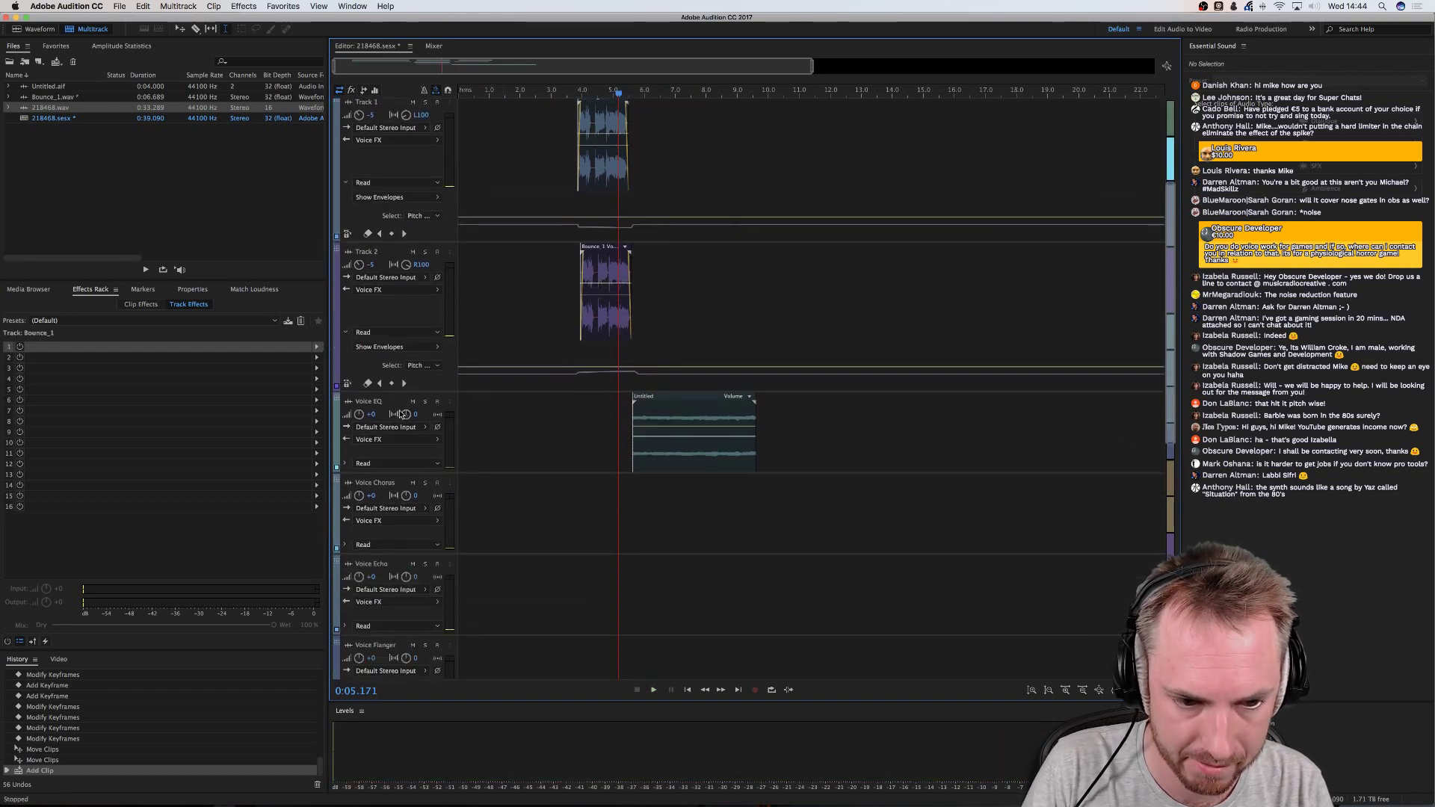
double_click(674, 451)
double_click(523, 261)
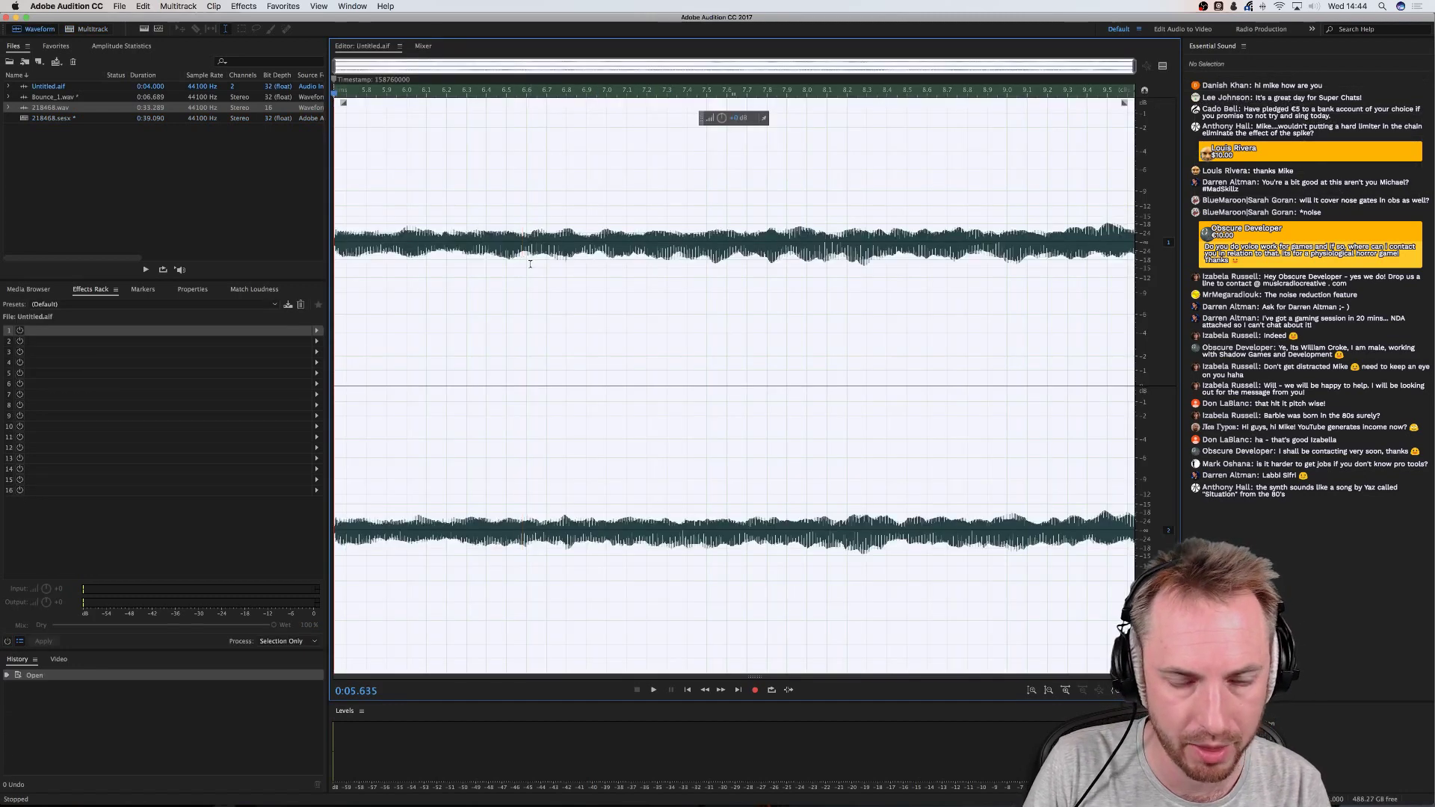
key(super+c)
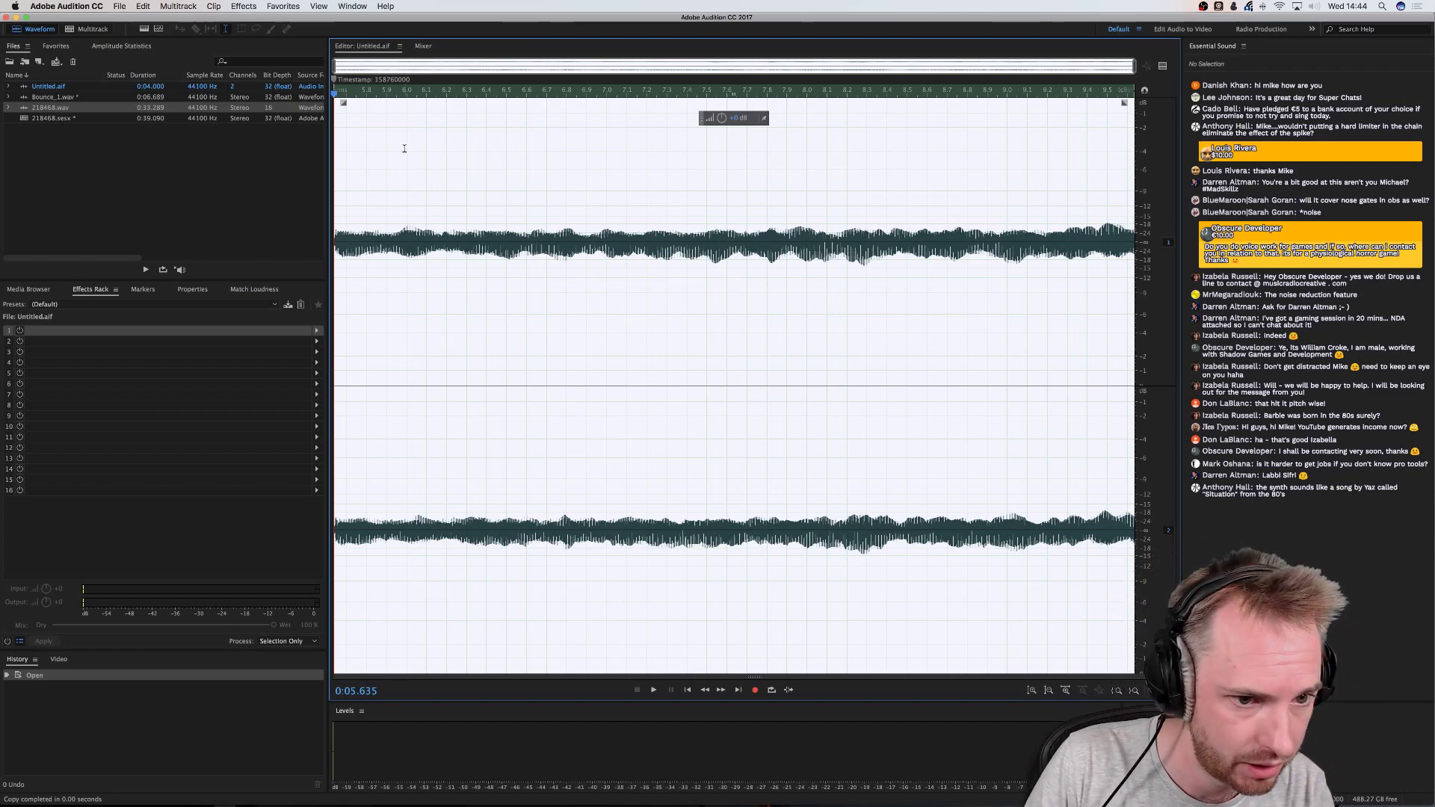
Select the last phrase of Bounce_1.wav from about 5.03 seconds, and look through the 218468 session and 218468.wav
double_click(133, 98)
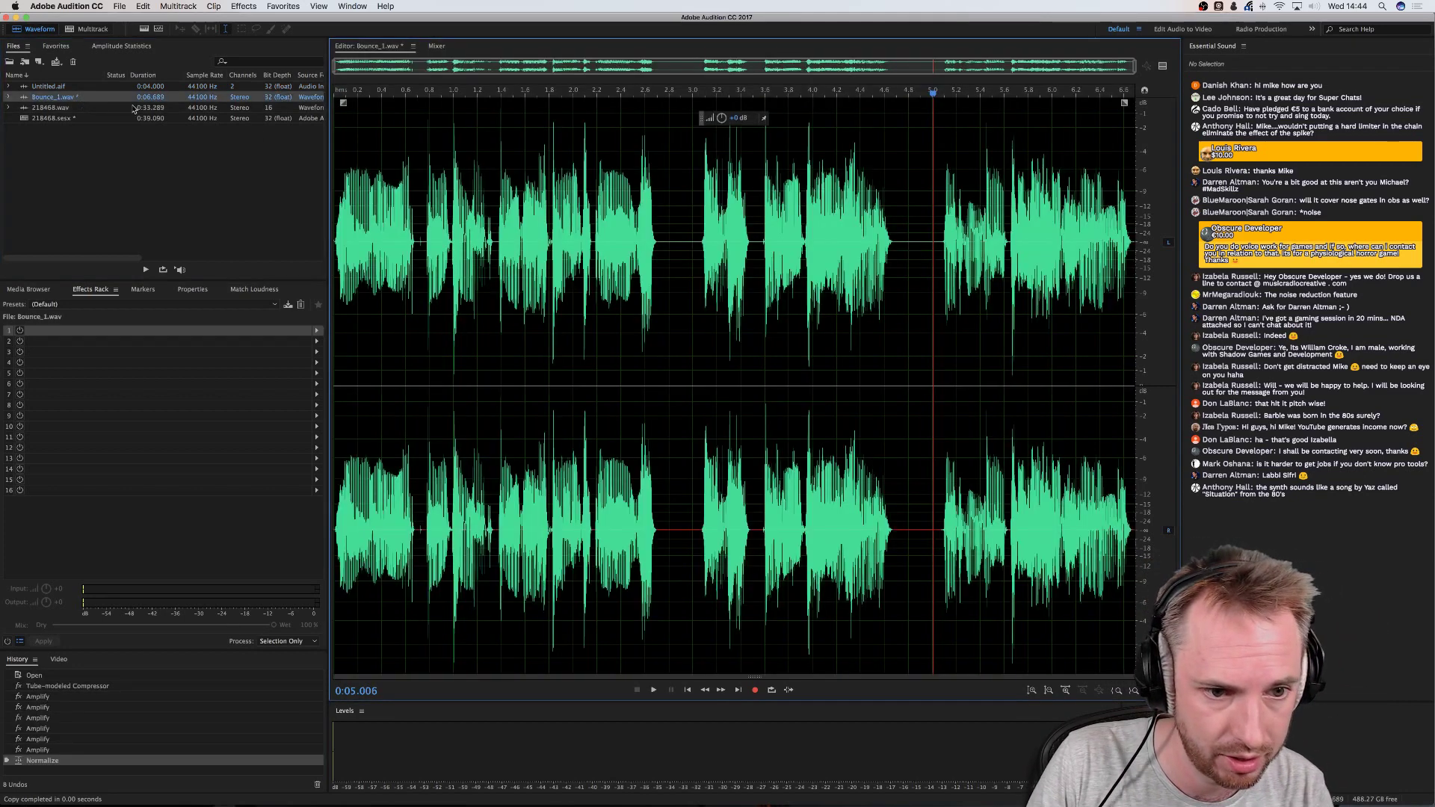
drag(935, 227, 1134, 226)
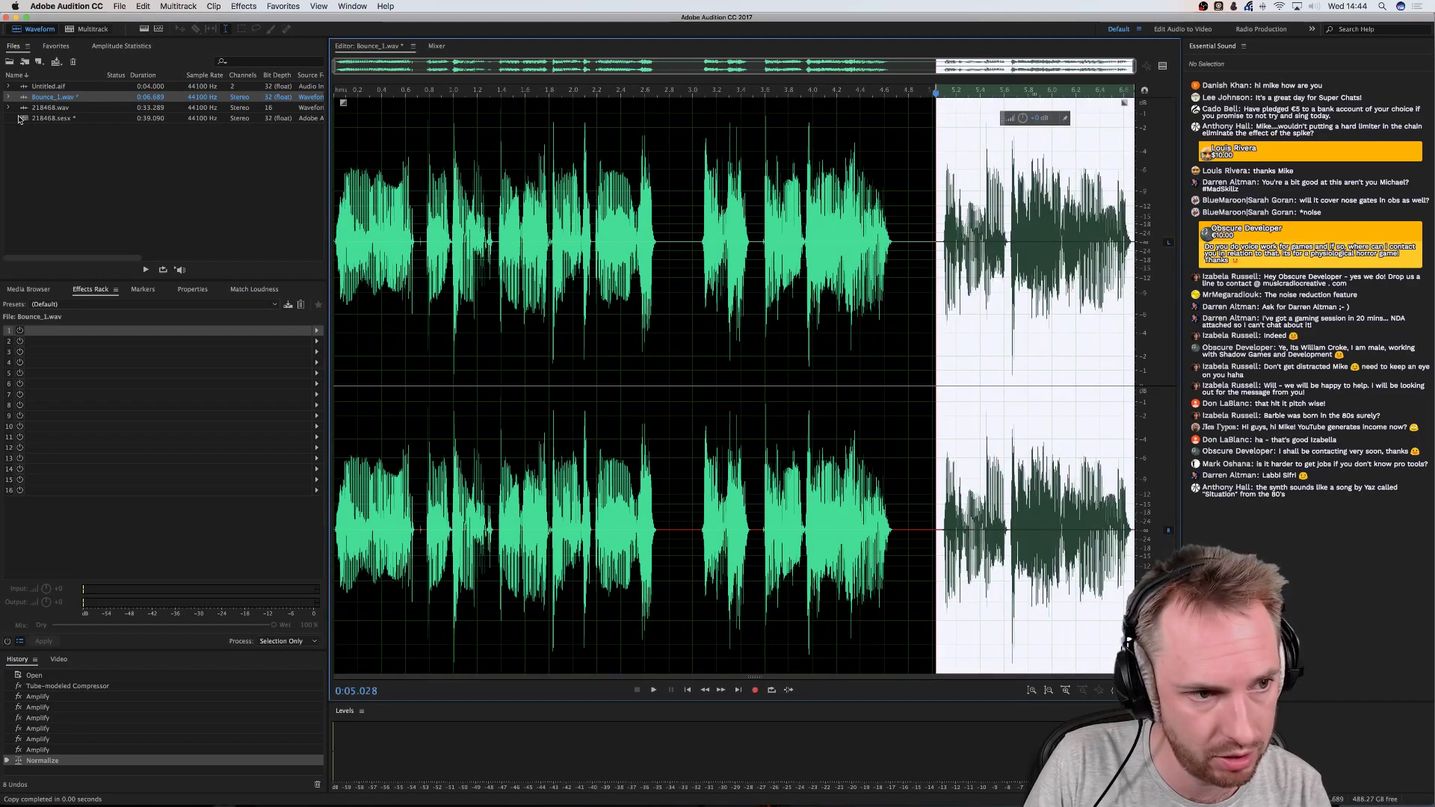
double_click(56, 118)
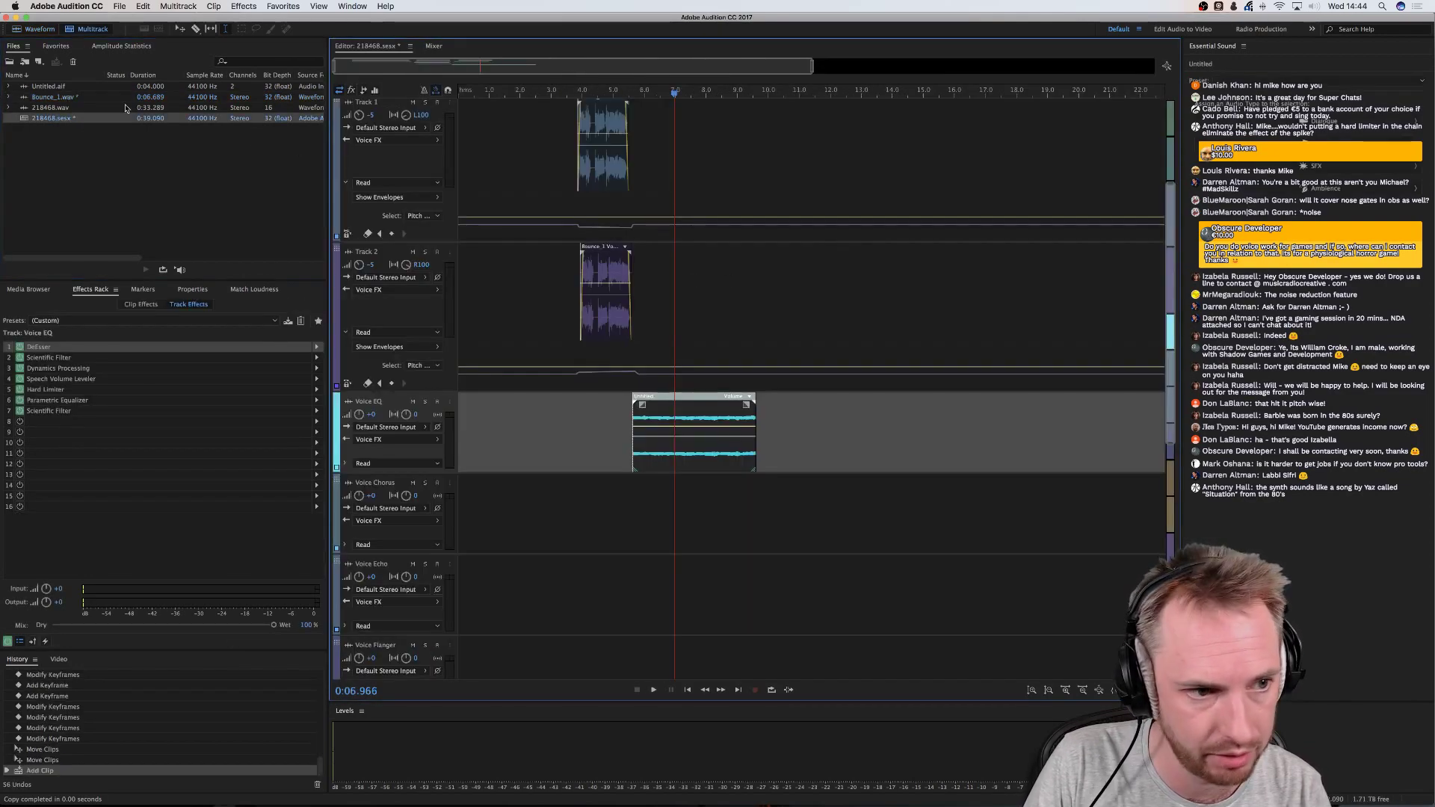
double_click(53, 108)
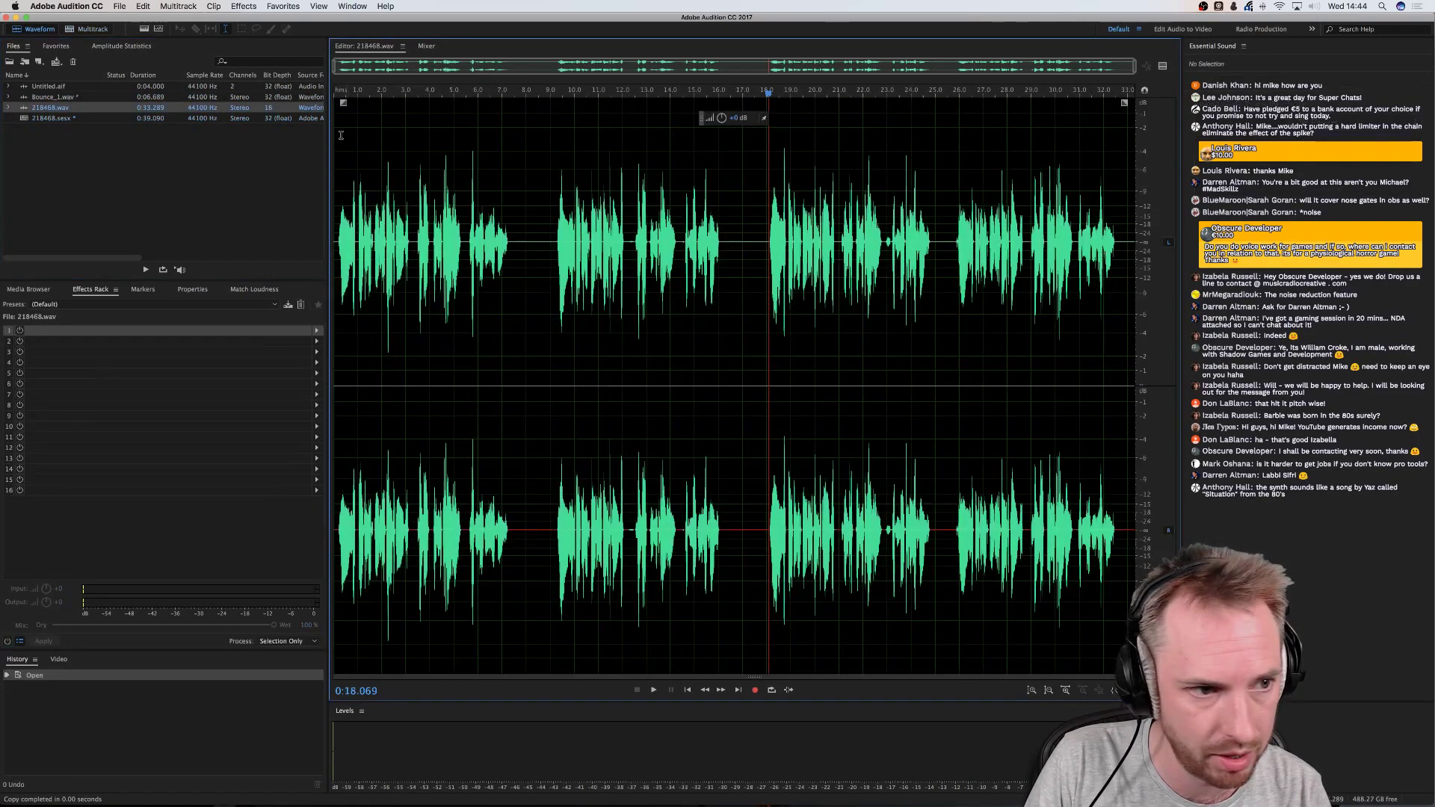
Open Untitled.aif in the waveform editor and play the start of the synth tone
click(51, 89)
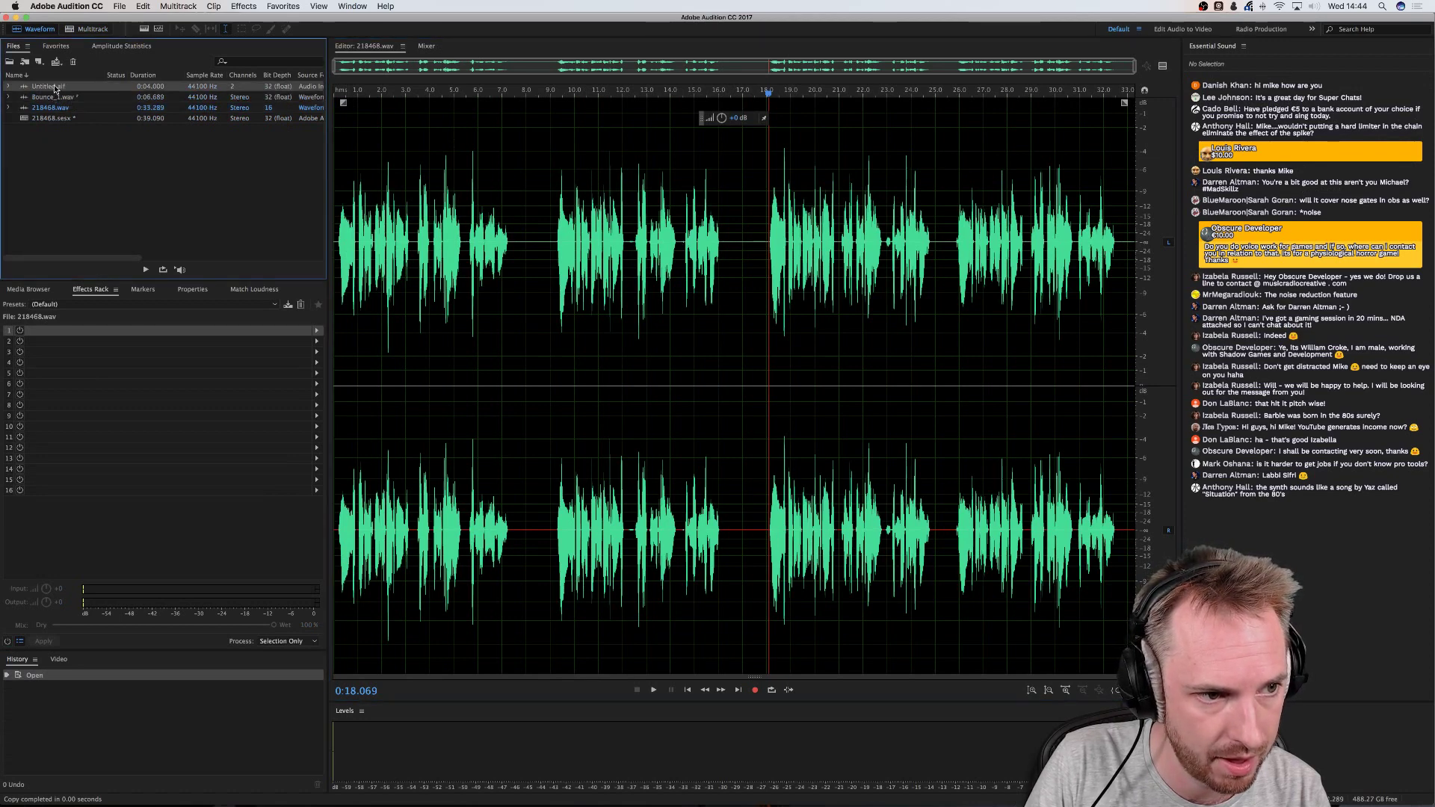
double_click(54, 88)
key(space)
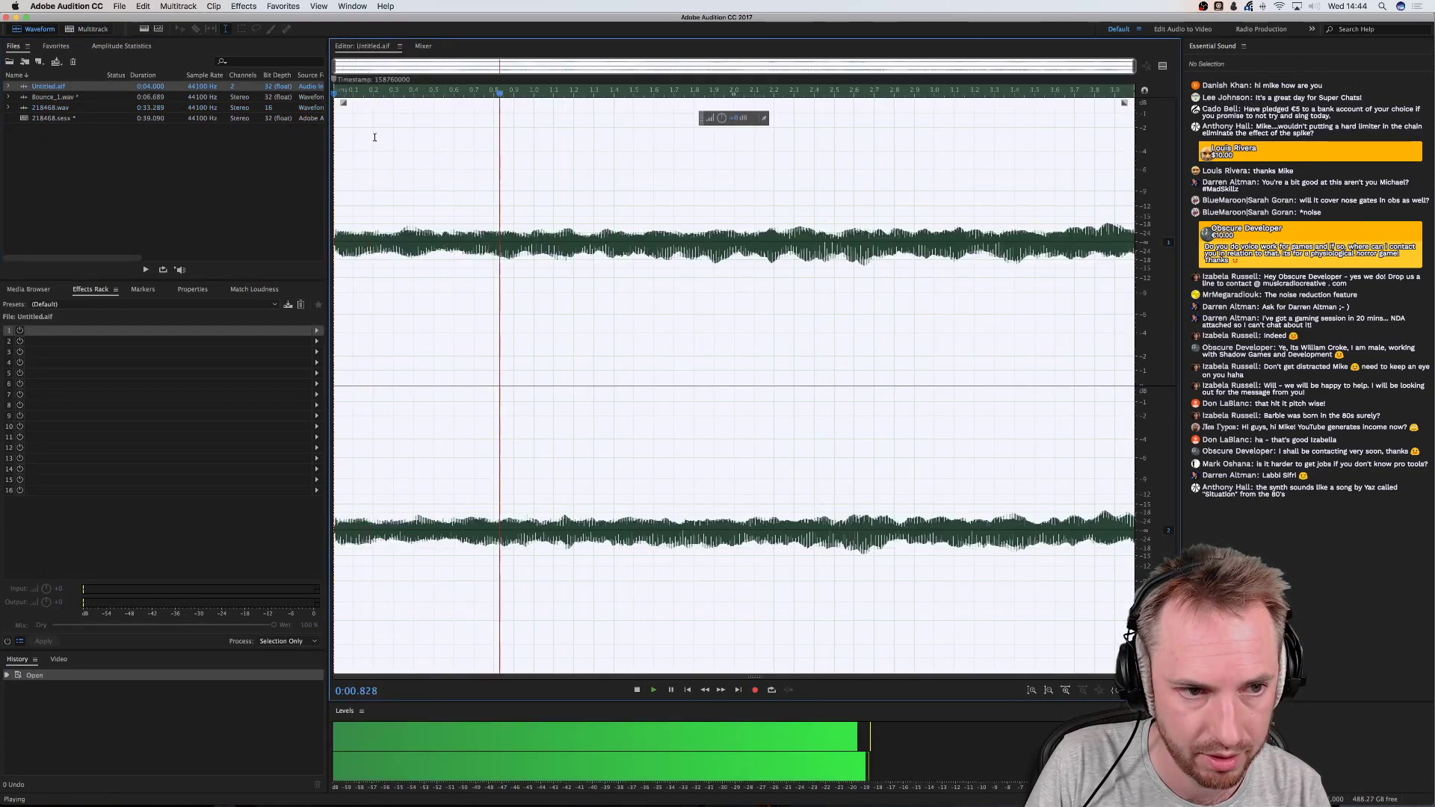
key(space)
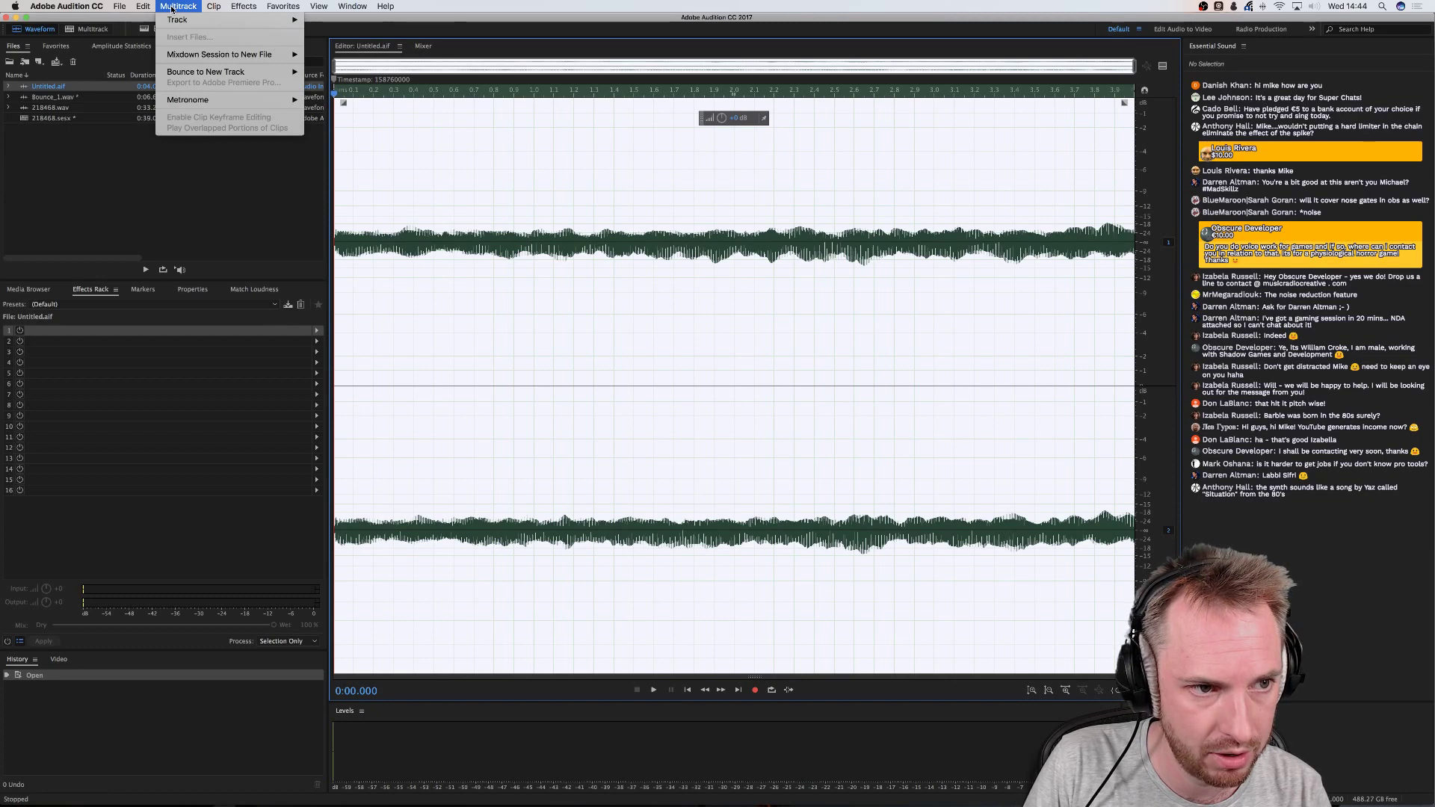
Mix Paste the copied voice phrase into Untitled.aif with the Modulate paste type, and play the result
mouse_move(136, 9)
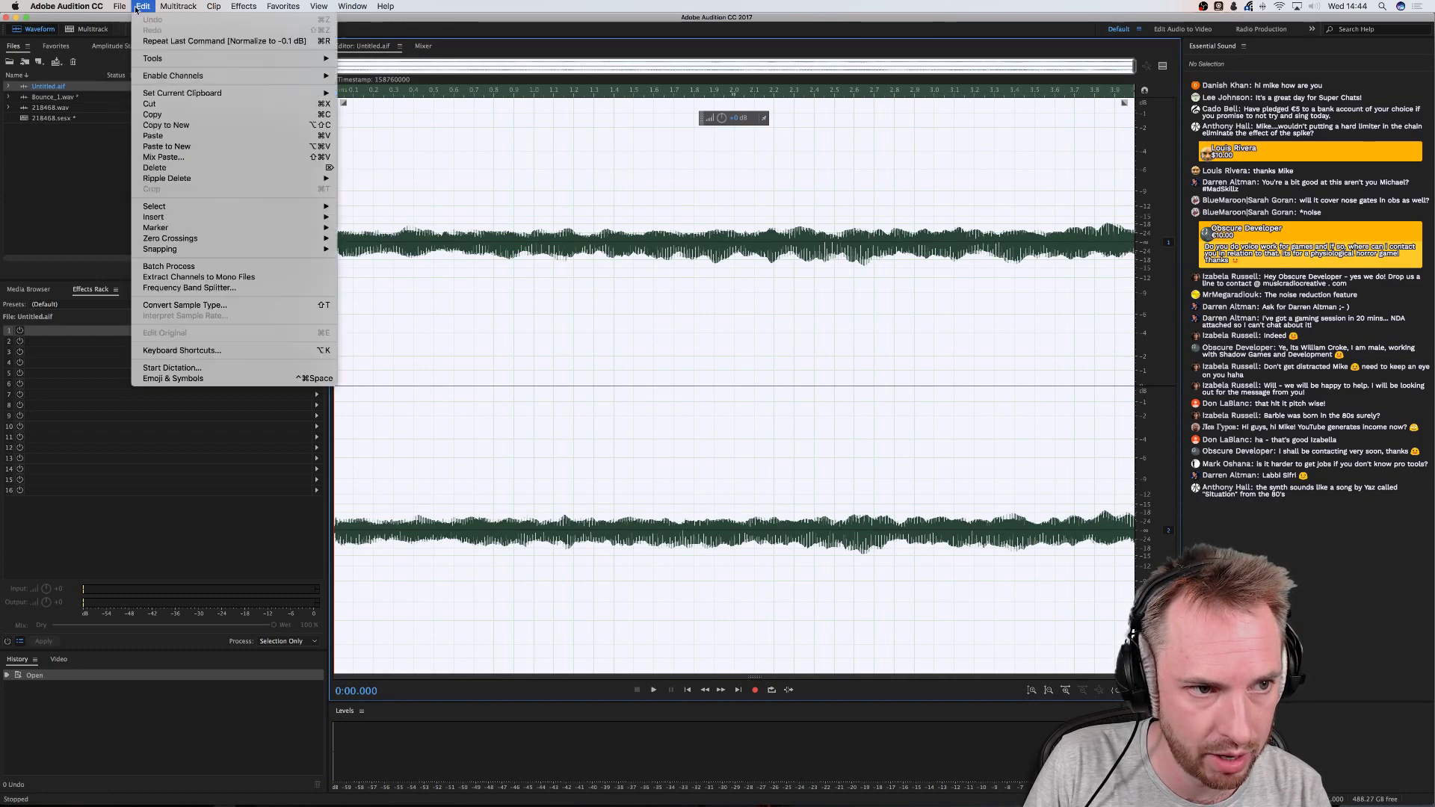
click(164, 157)
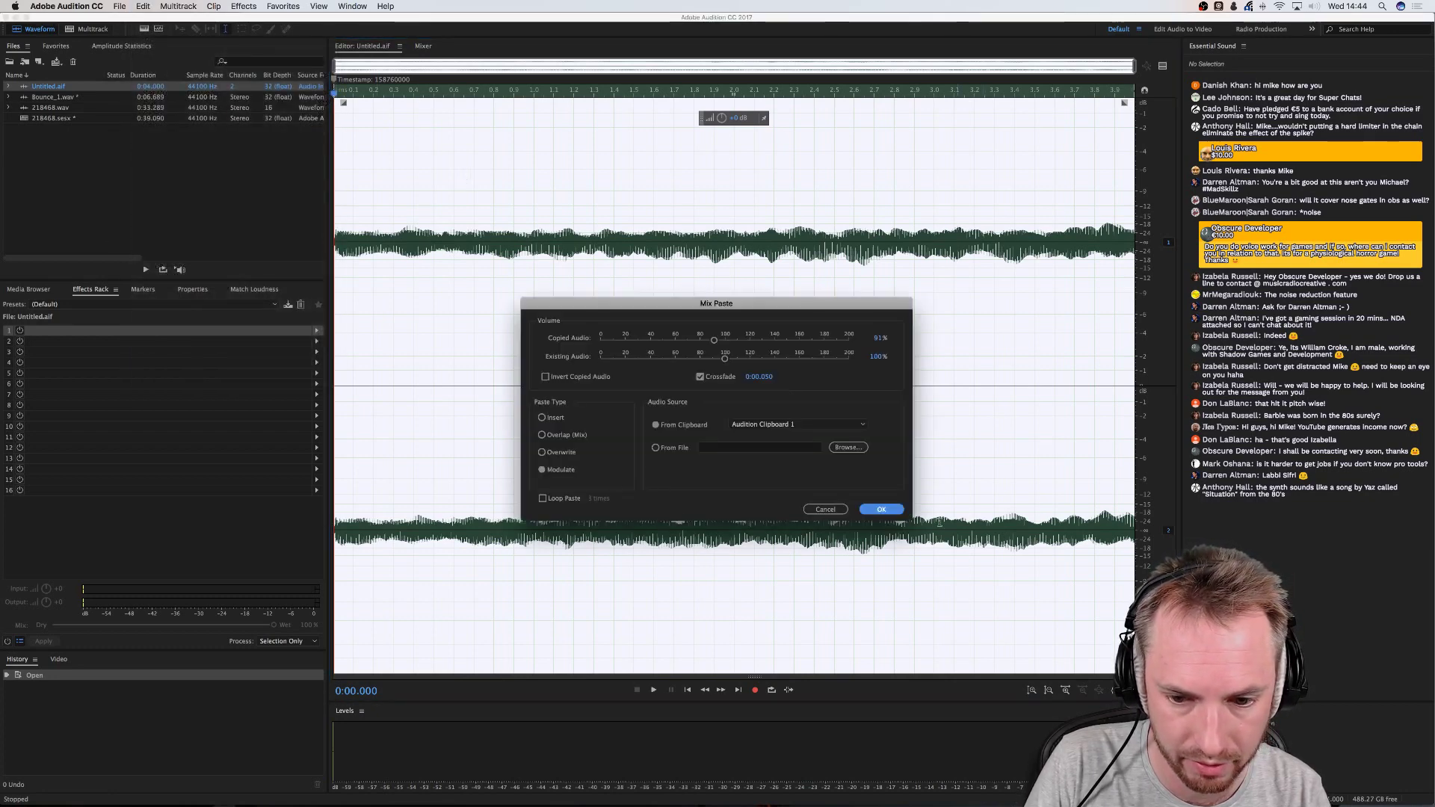
click(882, 509)
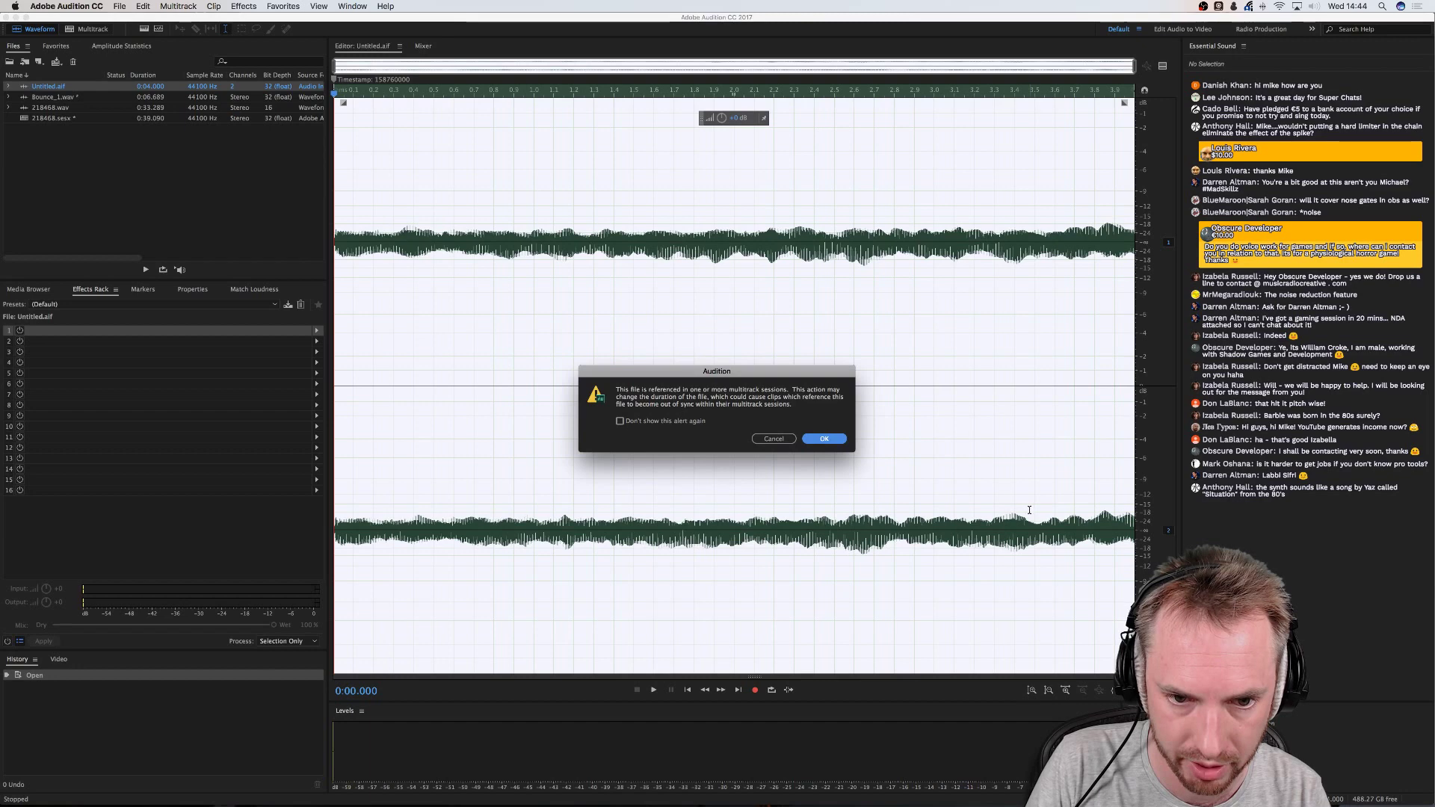
click(825, 439)
key(space)
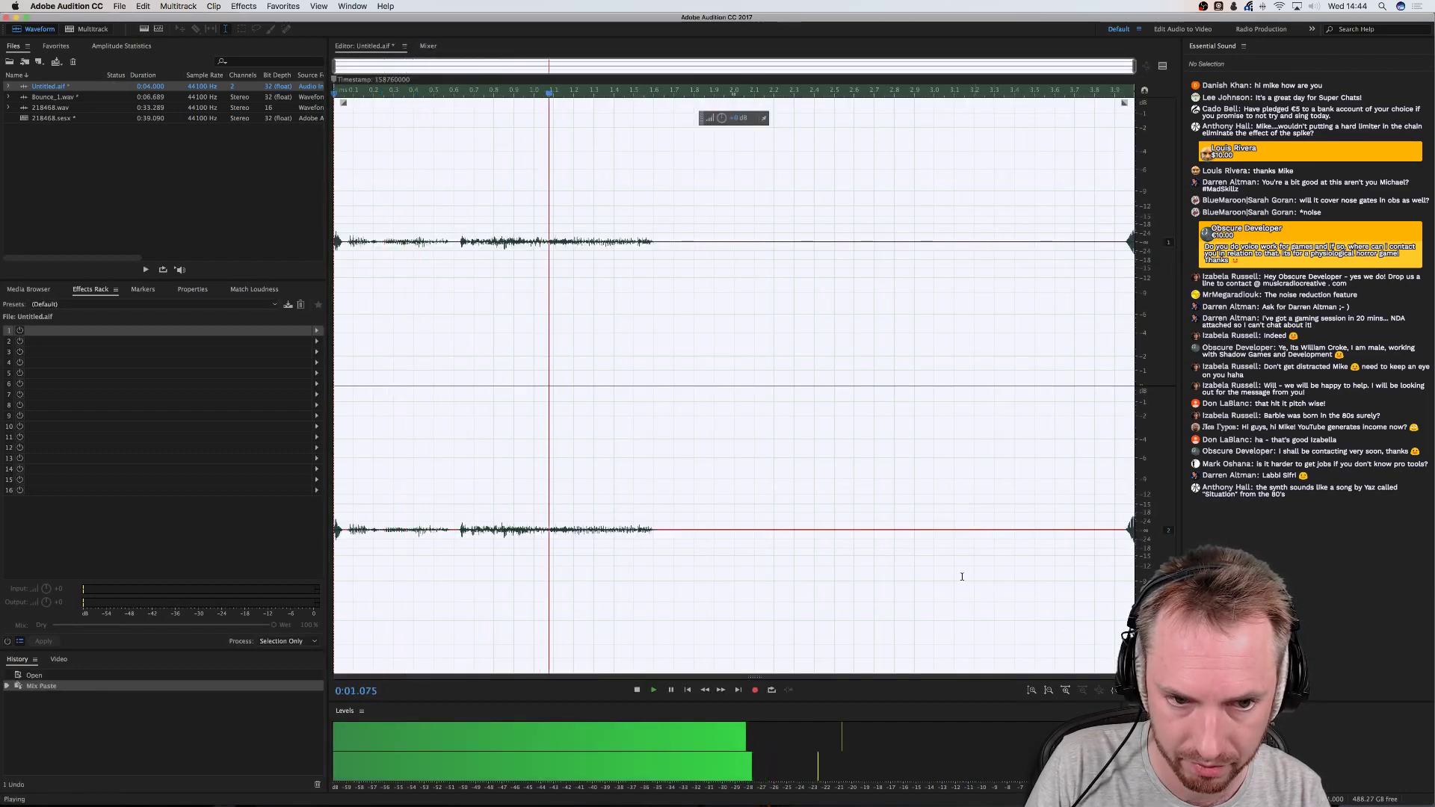
key(space)
key(space)
key(space)
key(space)
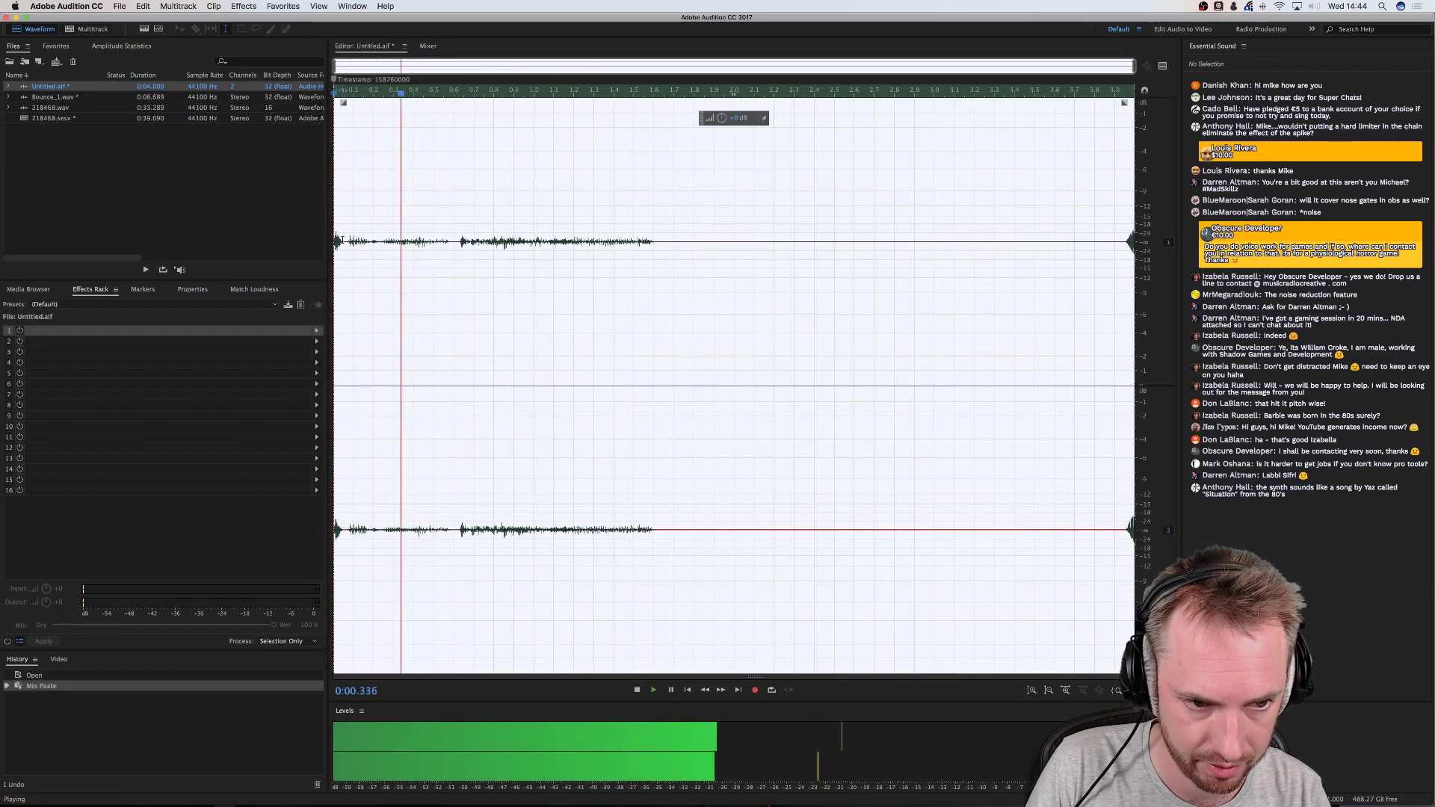
key(space)
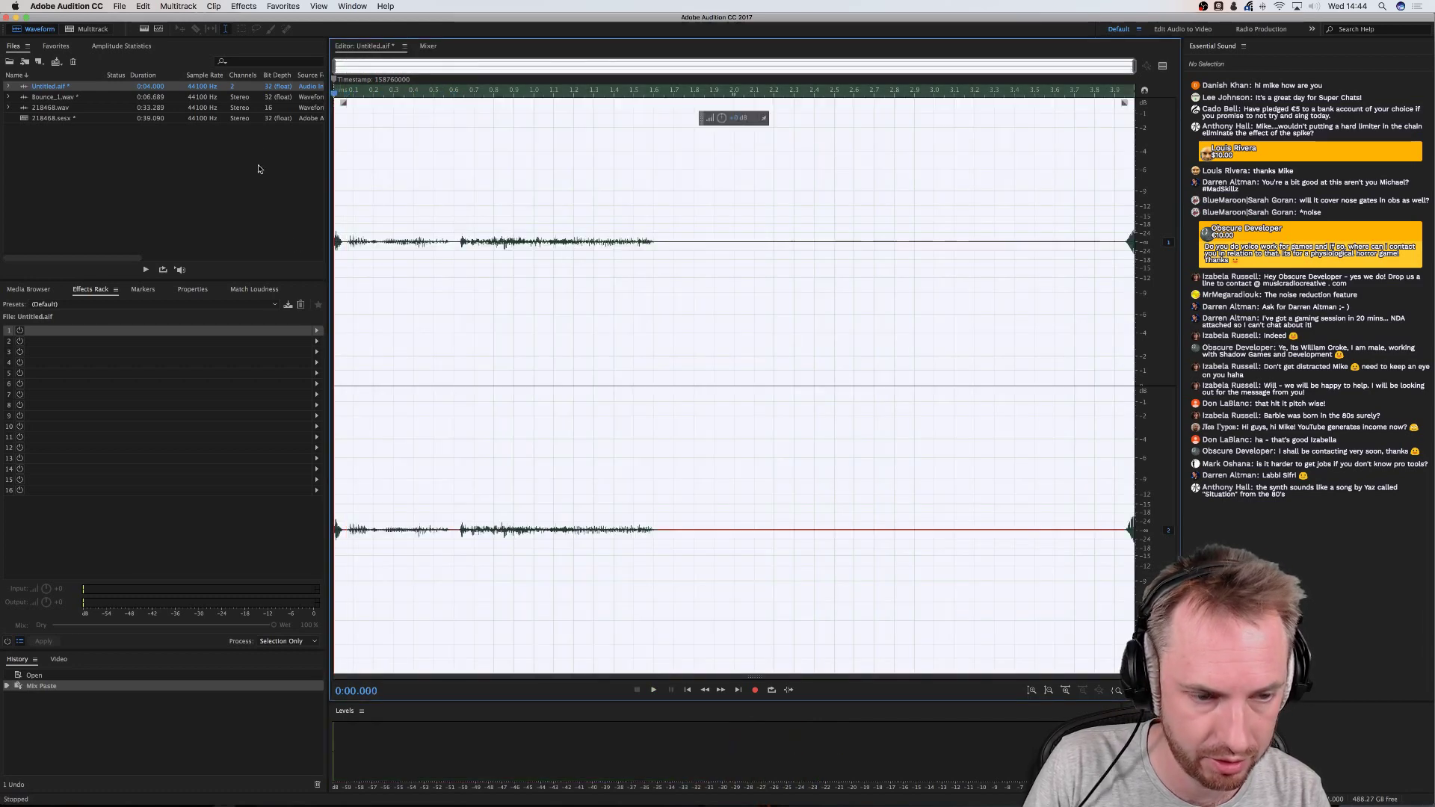
drag(1113, 247, 1150, 245)
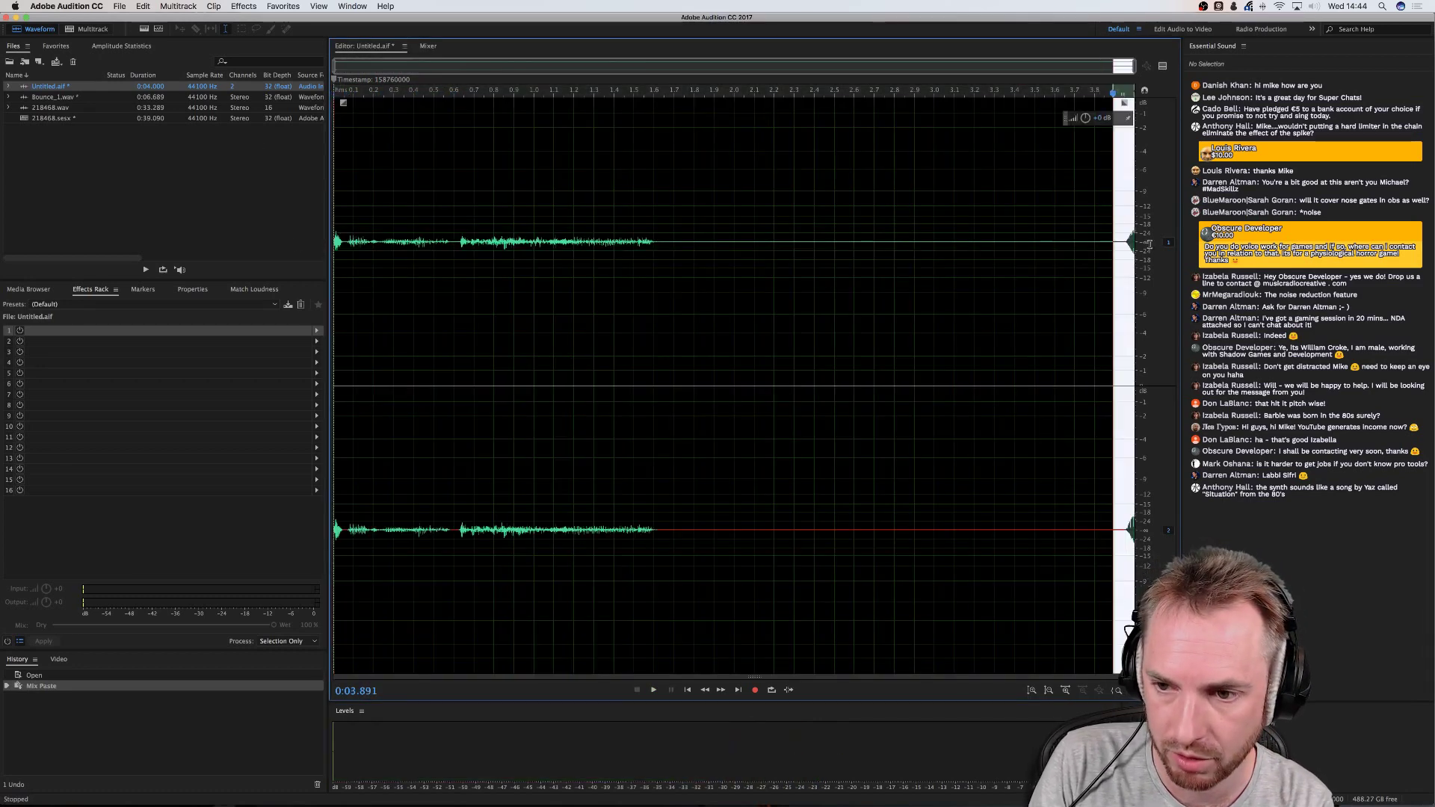
click(142, 7)
click(751, 247)
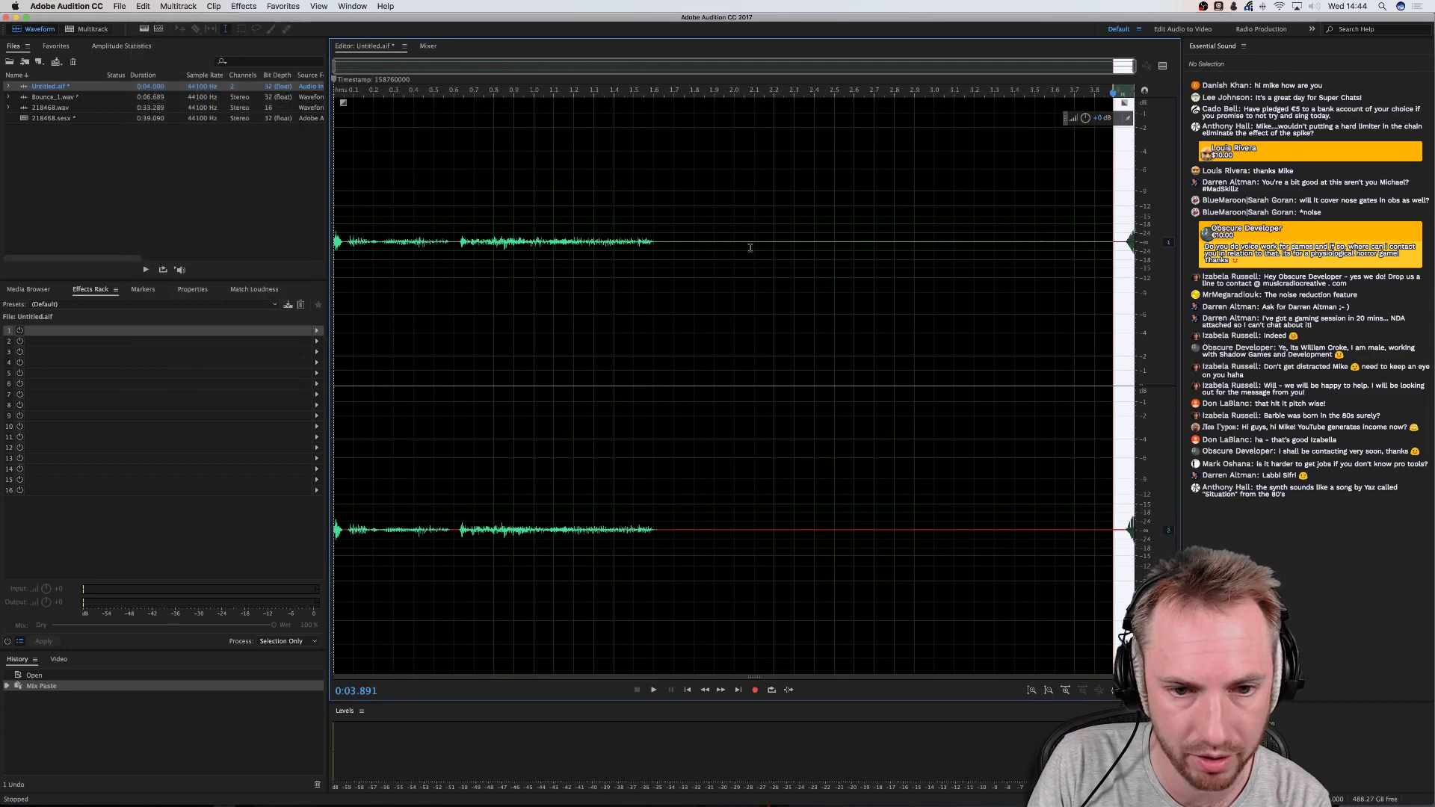
shift+click(666, 249)
key(Delete)
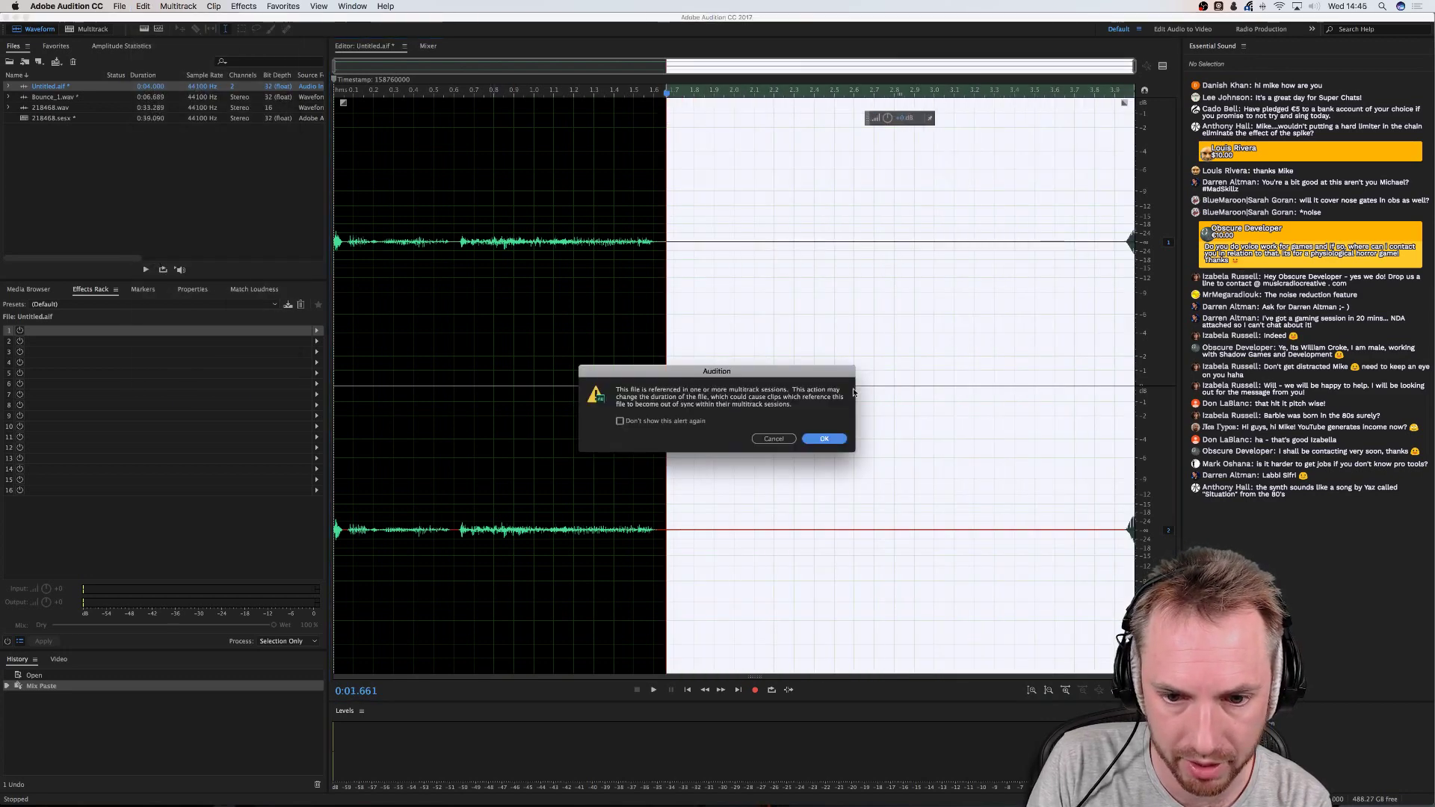
click(787, 440)
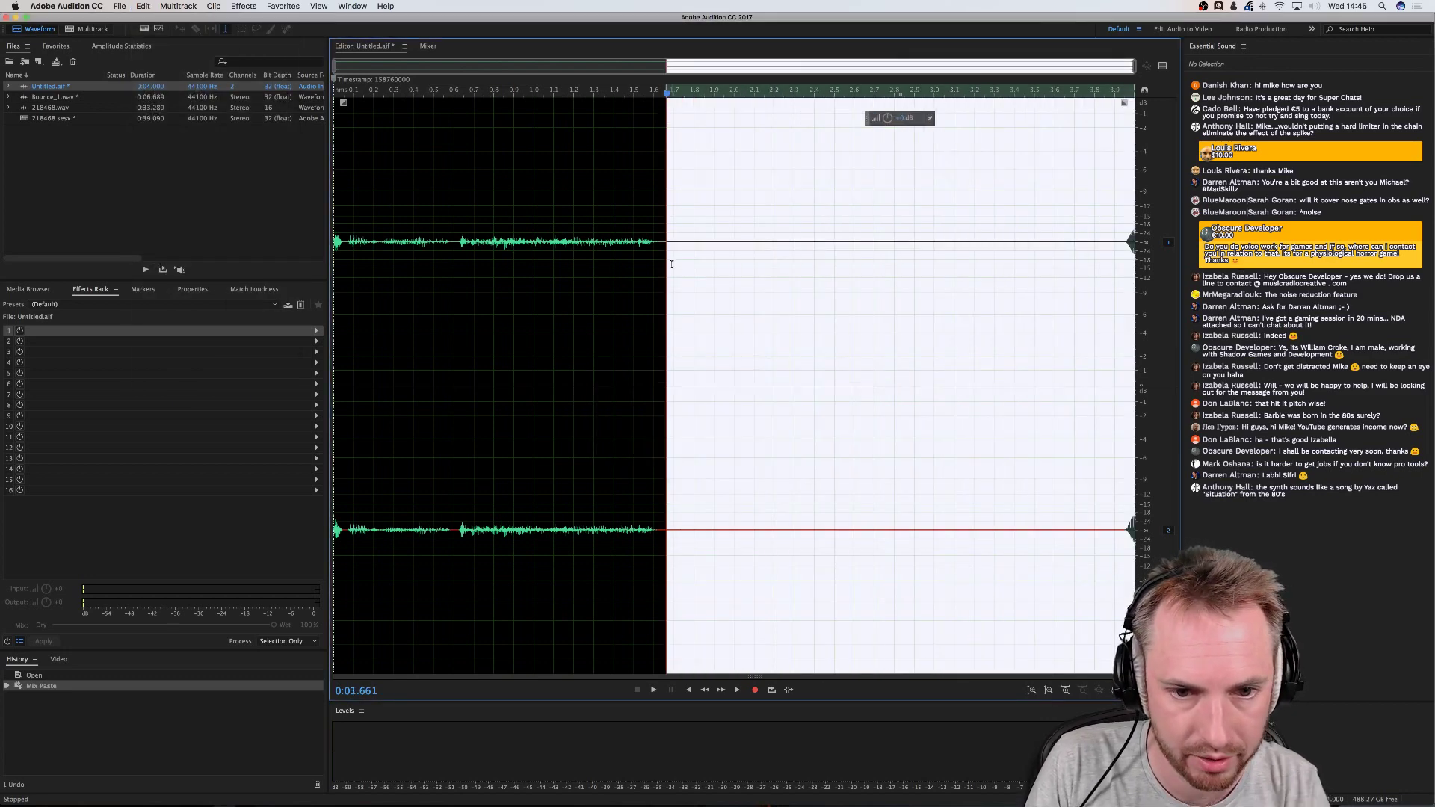
Copy the modulated speech from about 0.06 seconds, about 1.62 seconds long, and paste it into a new audio file
click(646, 262)
drag(670, 256, 346, 274)
key(super+c)
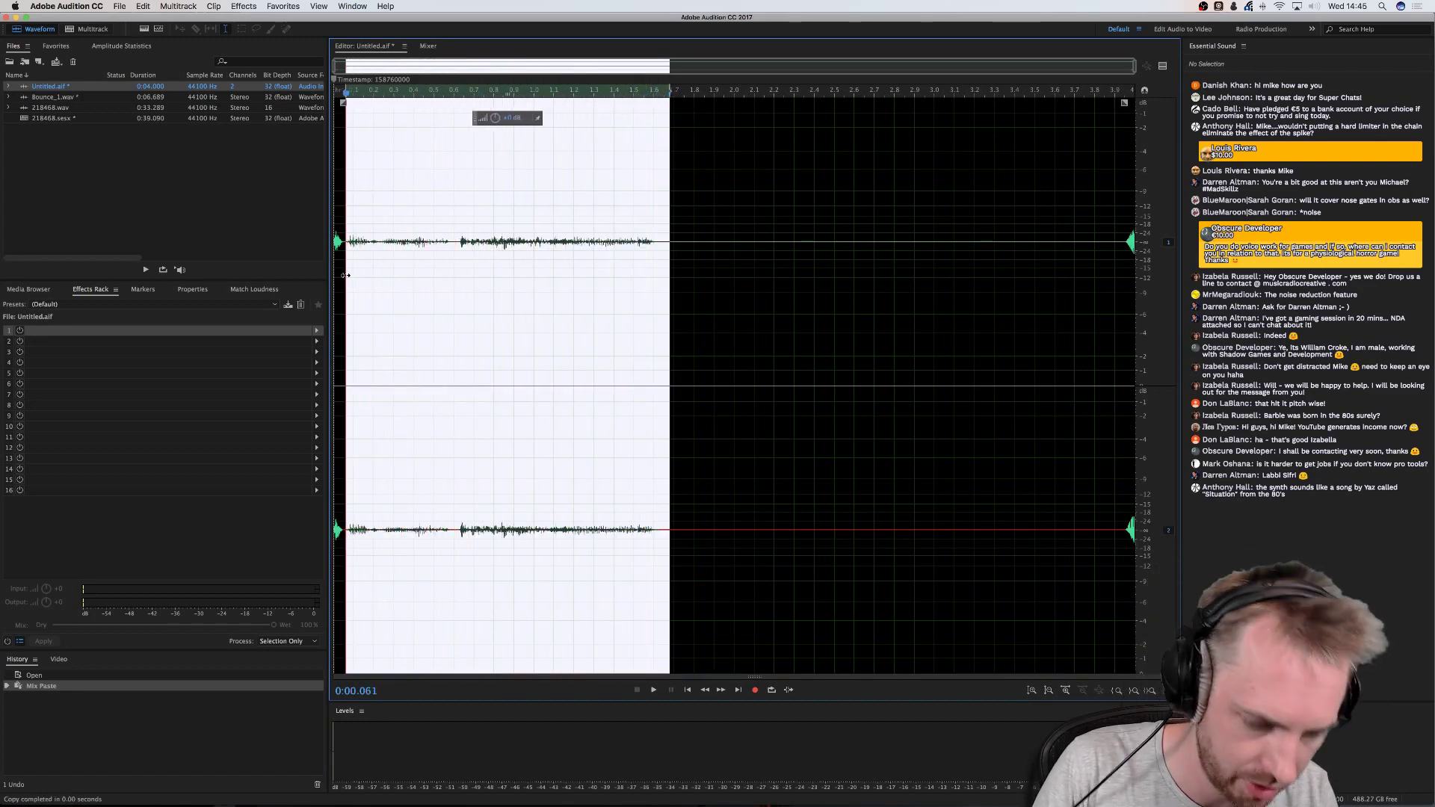
key(super+shift+n)
key(Return)
key(super+v)
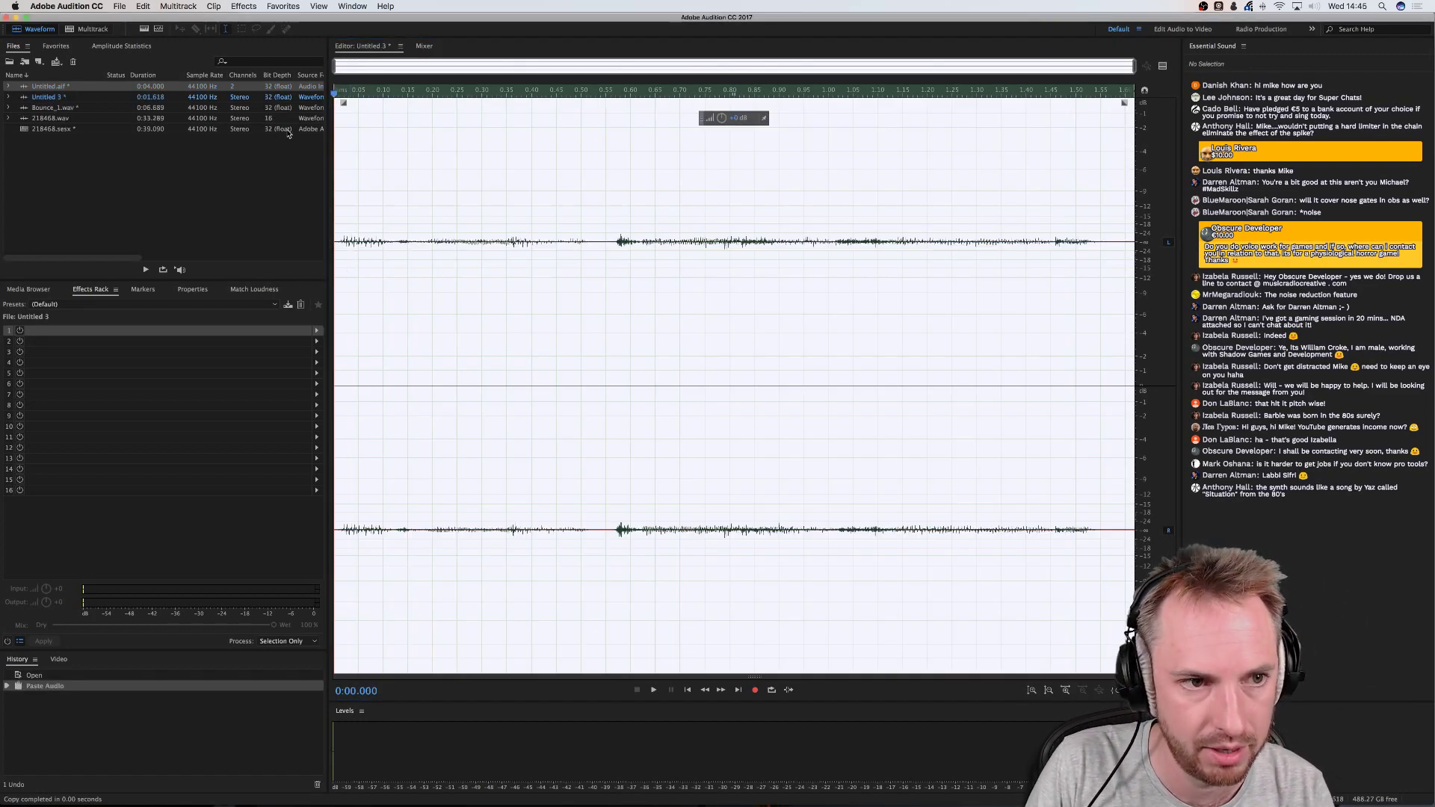
Normalize the pasted audio in Untitled 3 to -0.1 dB and play it
click(283, 6)
click(291, 117)
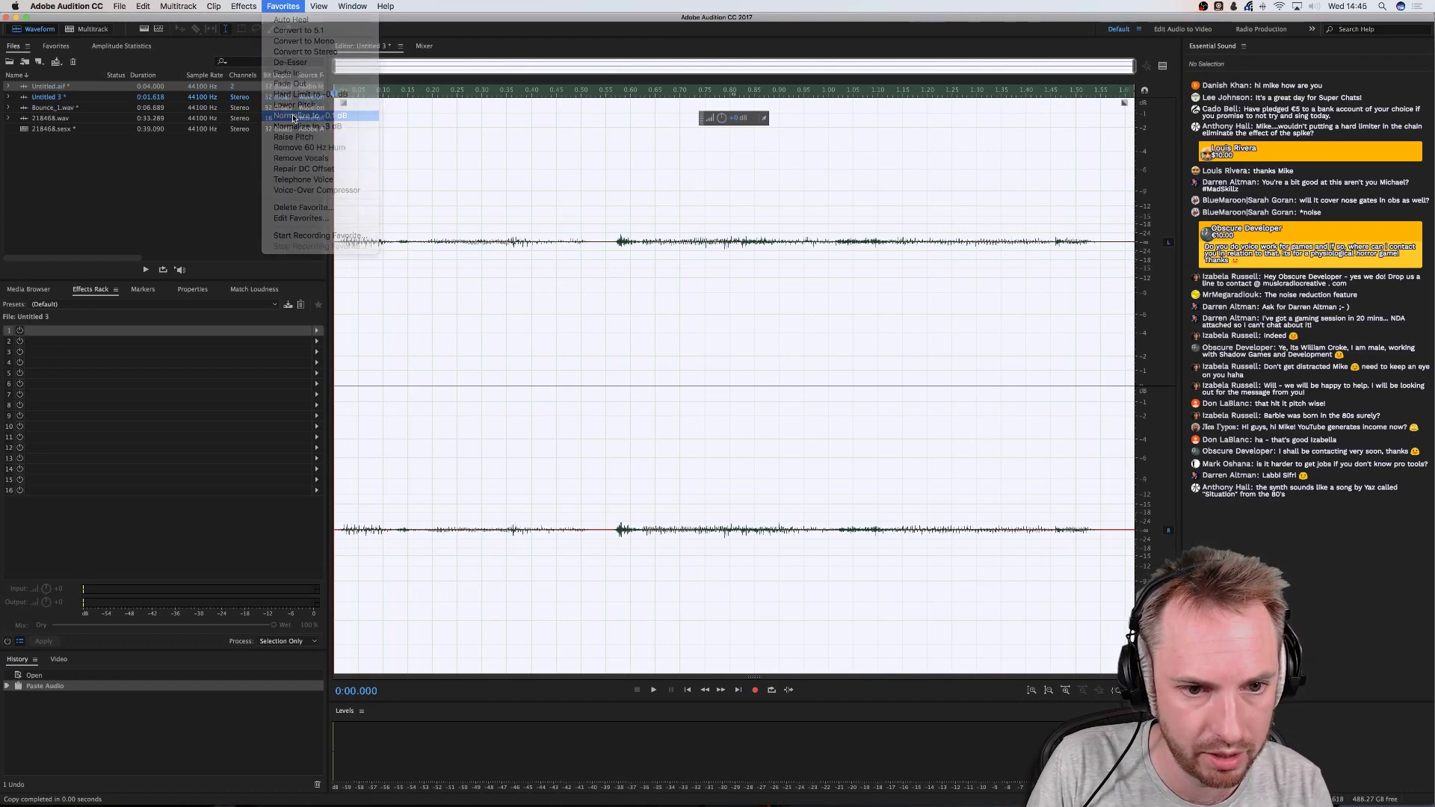
key(space)
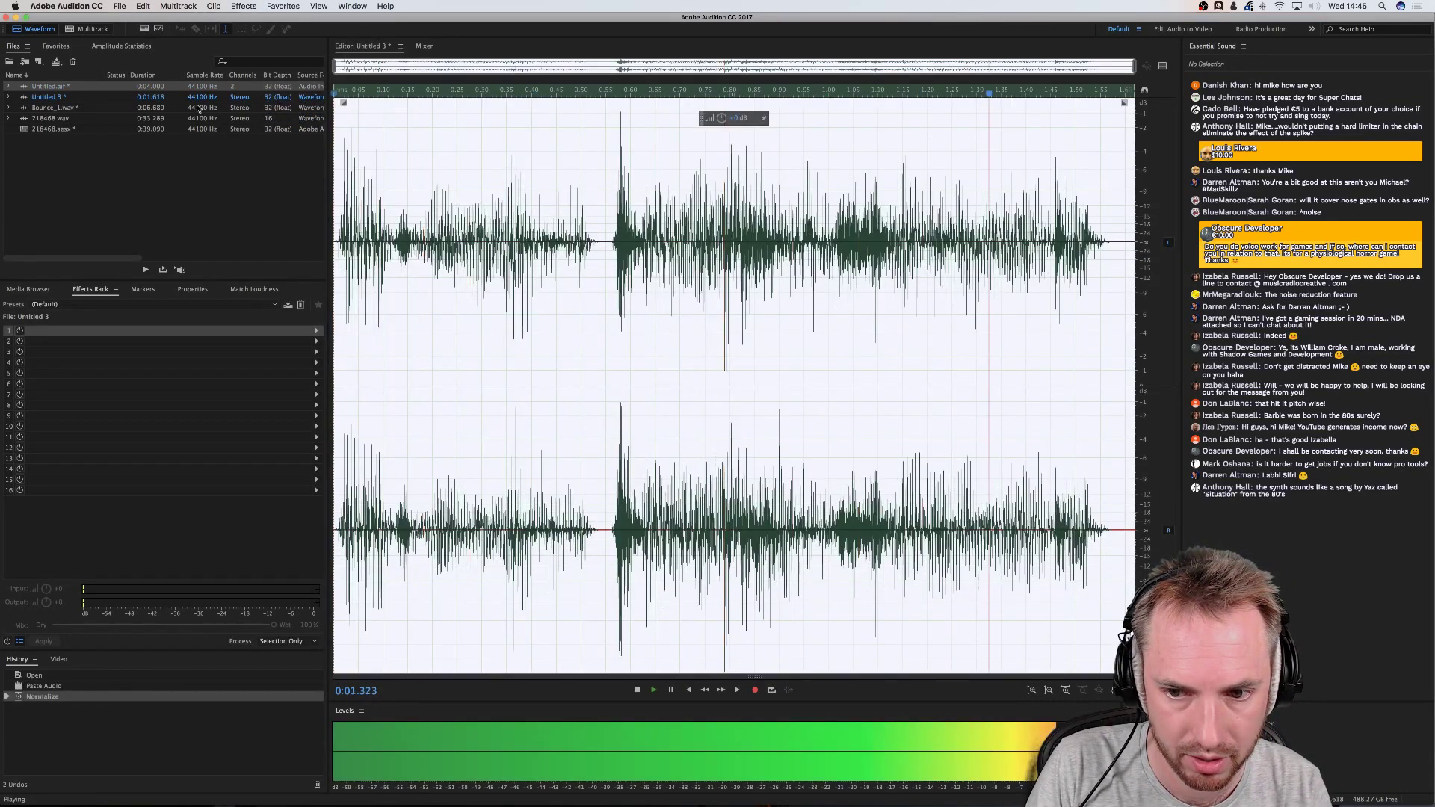
Add Untitled 3 to the session's Voice Chorus track at about 6 seconds, and remove the old Untitled clip from the Voice EQ track
click(88, 28)
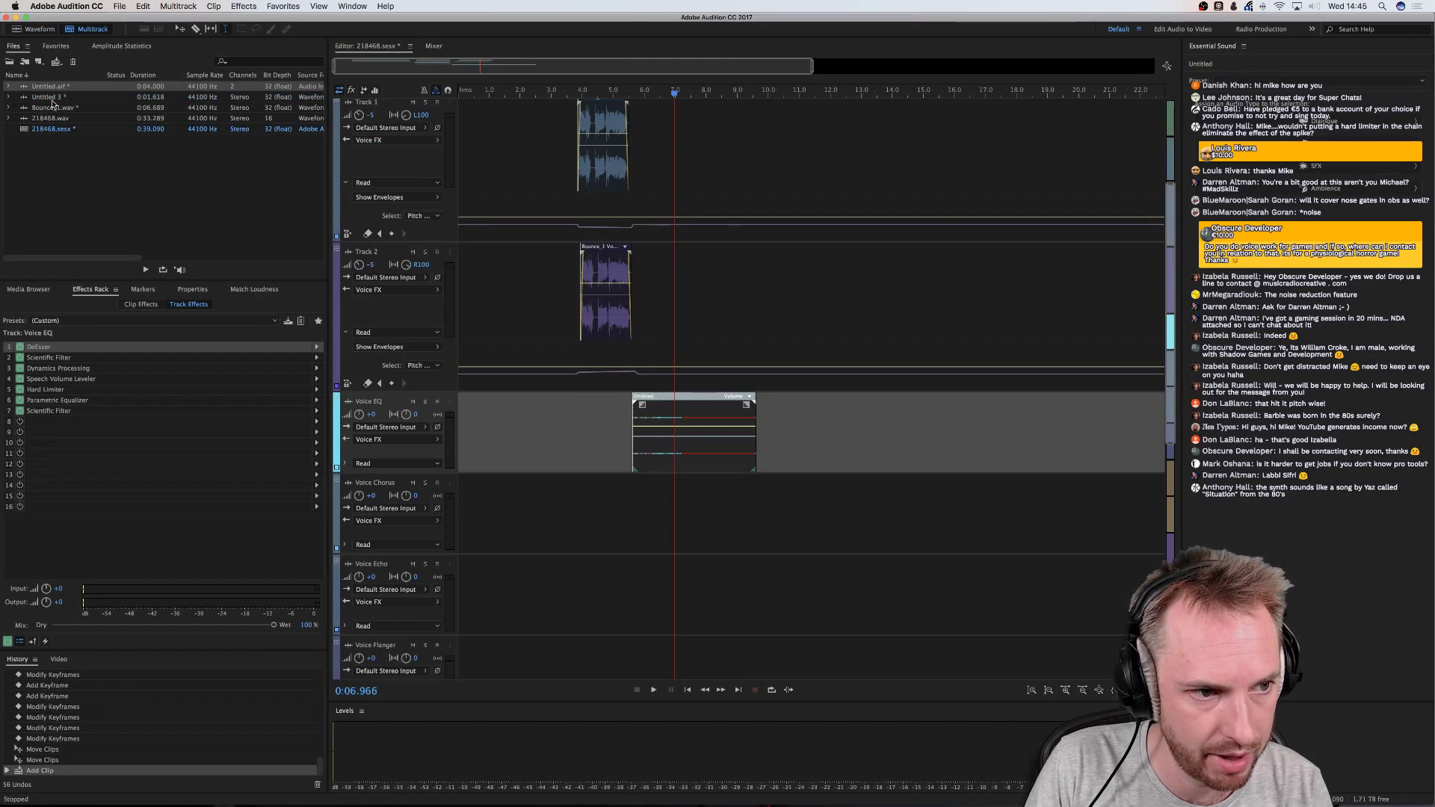
drag(52, 103, 646, 508)
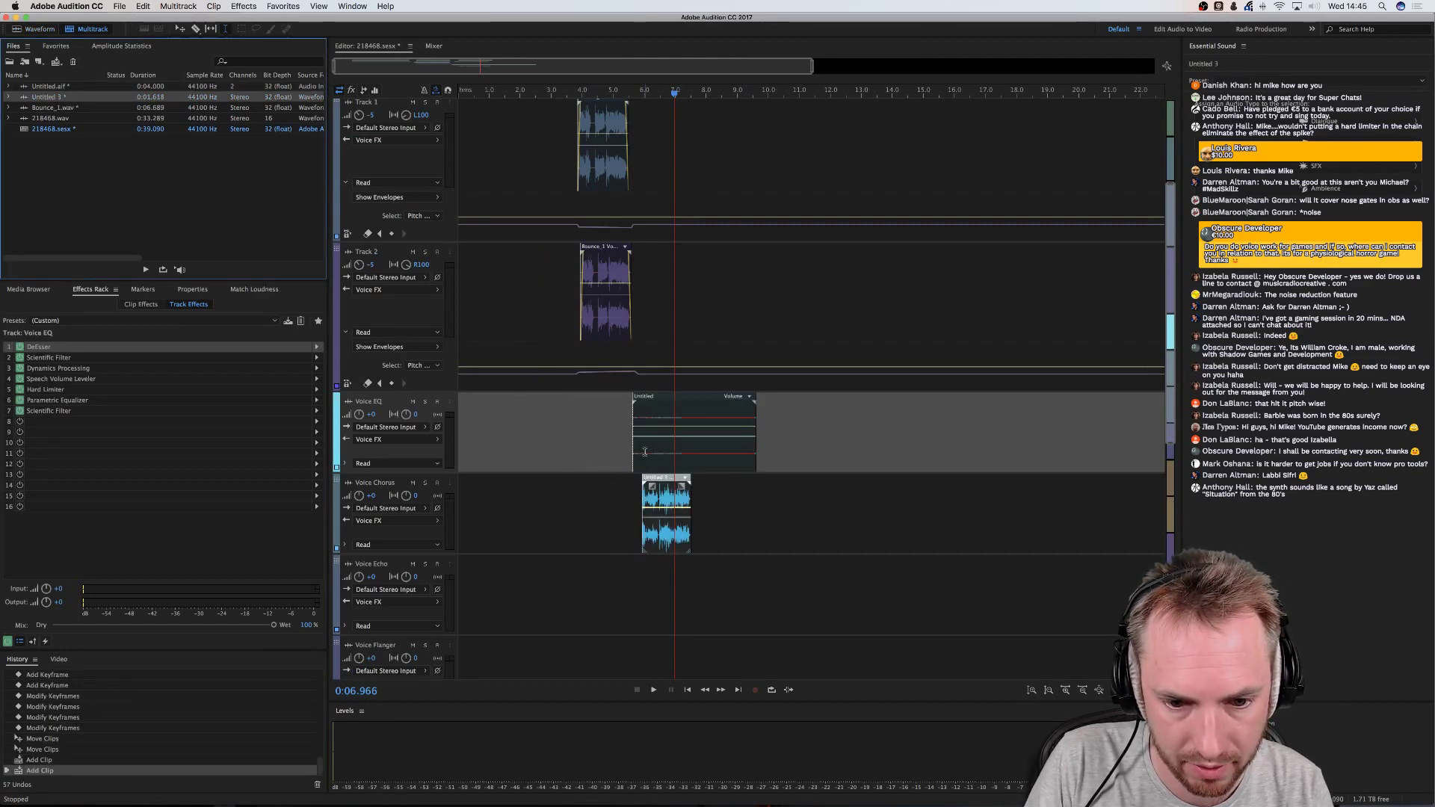
double_click(644, 451)
click(88, 28)
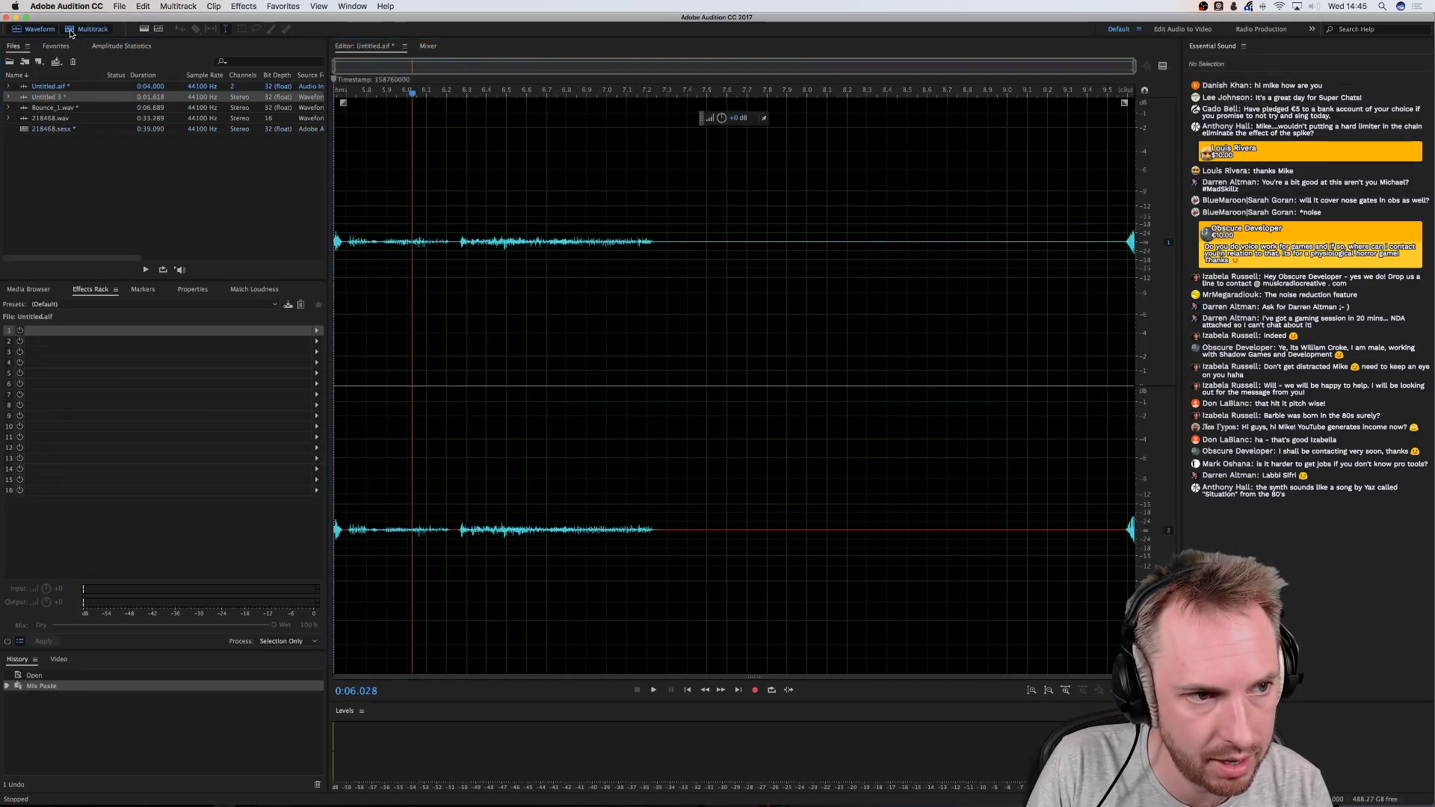
key(Delete)
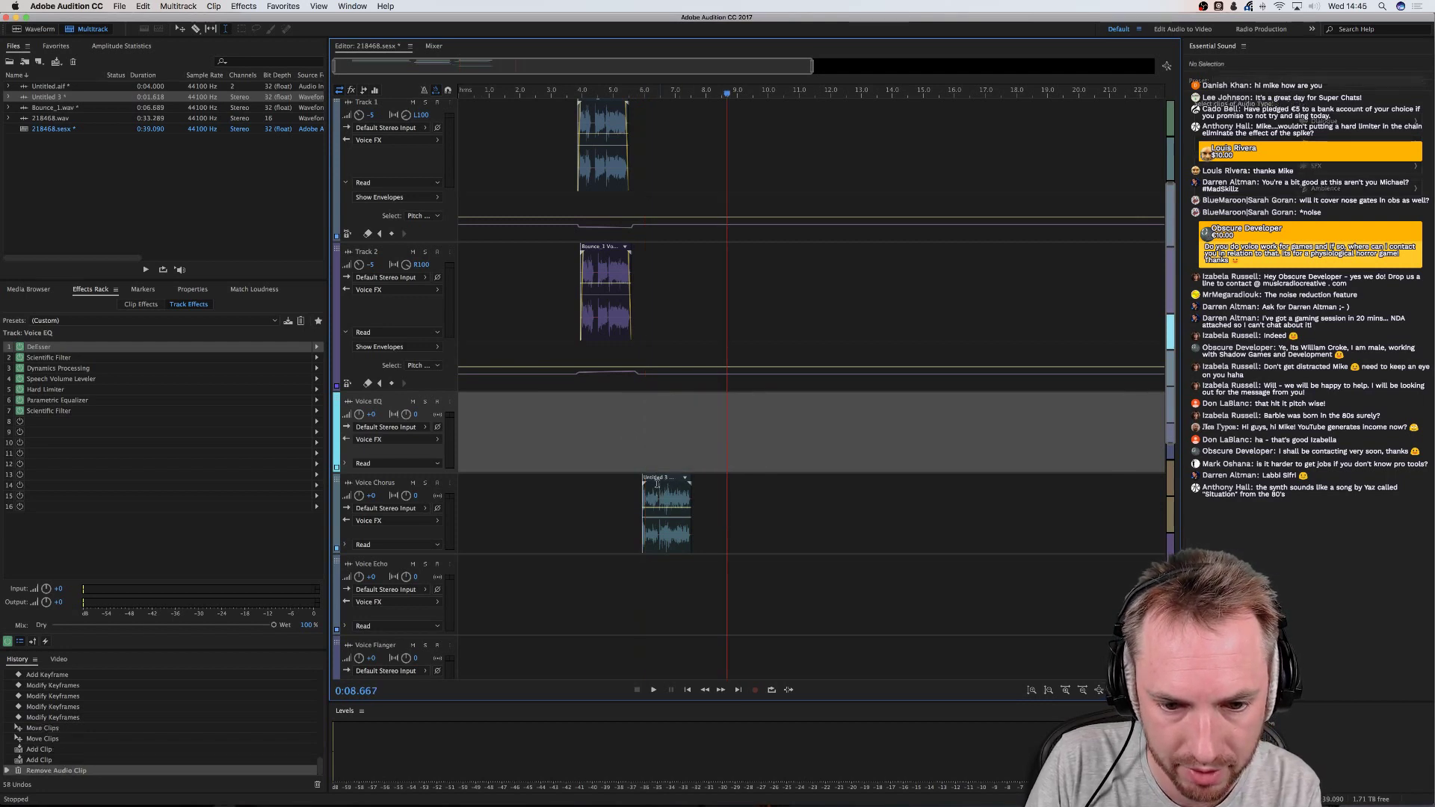
Move the Untitled 3 clip to the Voice EQ track at about 5.76 seconds, and set that track's volume to -26.4 dB
drag(665, 516, 658, 434)
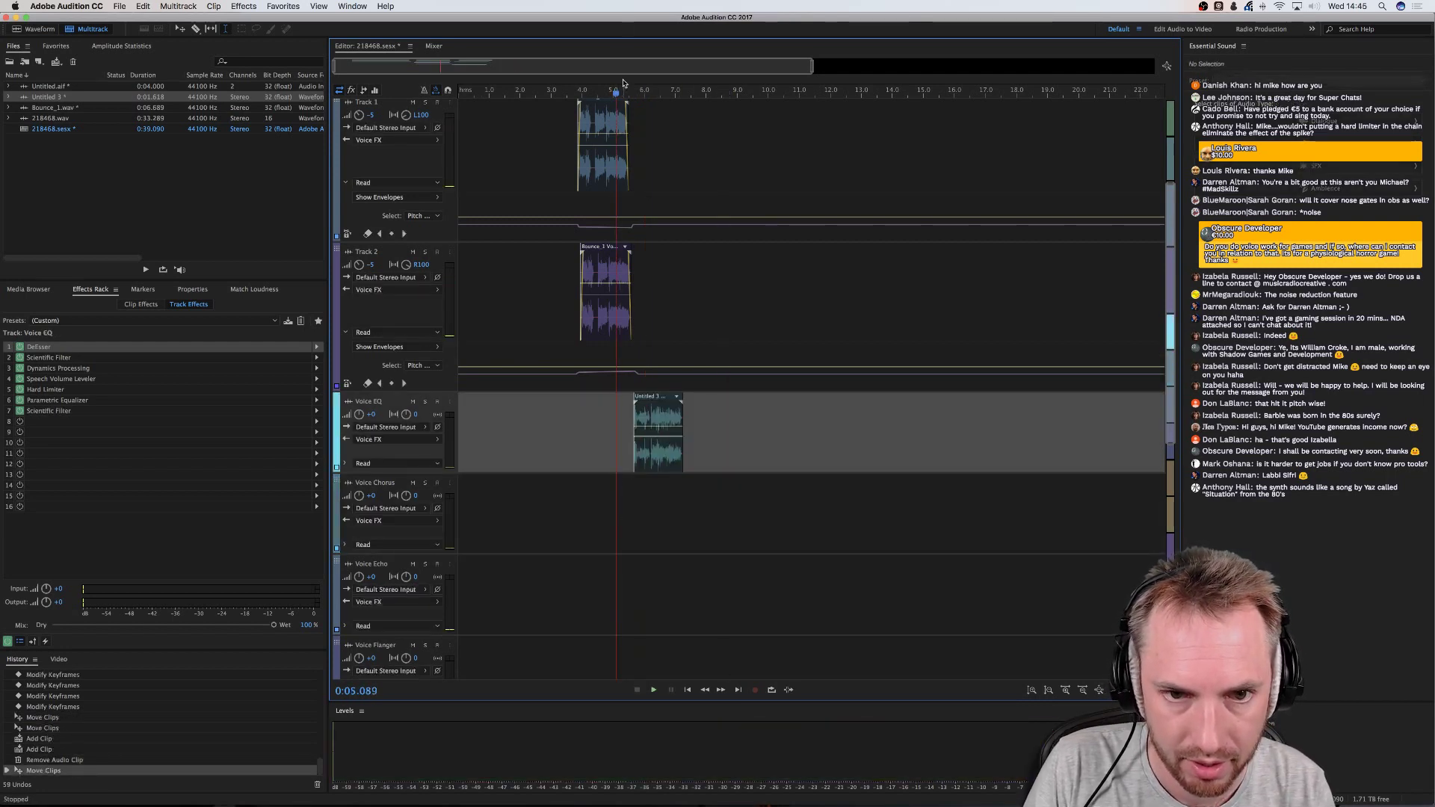
scroll(624, 219, up, 5)
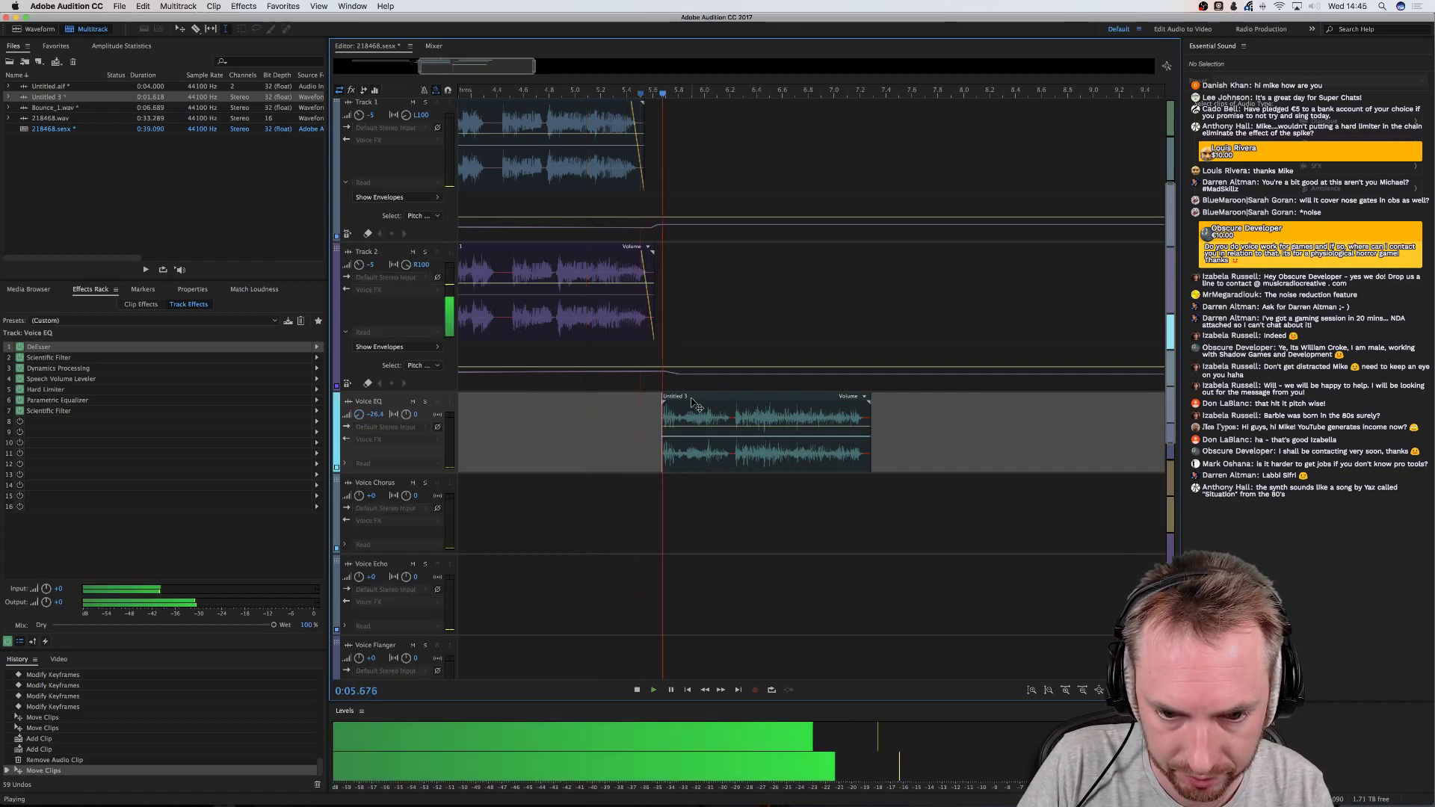
drag(663, 416, 674, 416)
scroll(693, 274, up, 3)
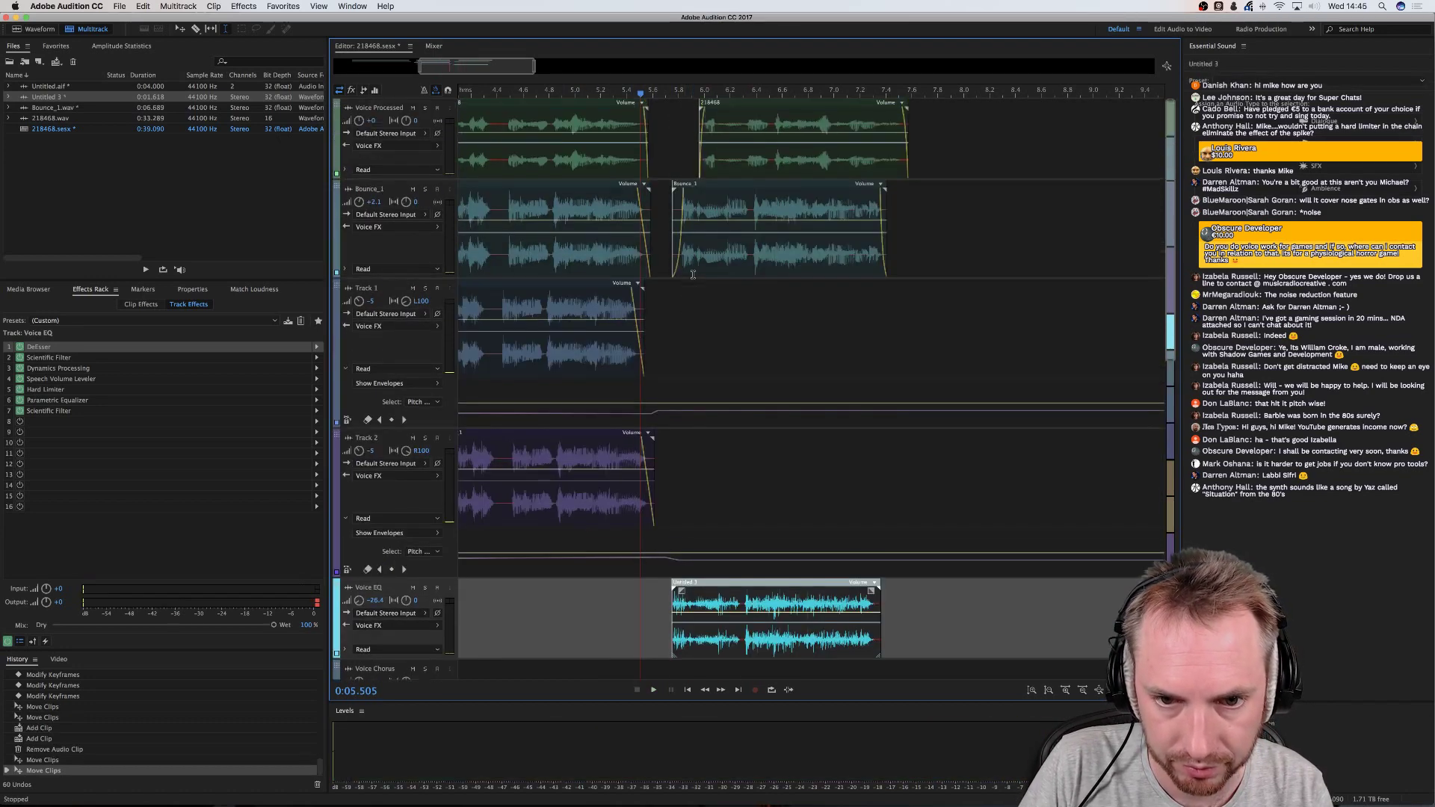
Mute the Voice Processed track and shift the Untitled 3 clip on Voice EQ to start at about 5.83 seconds
click(673, 293)
click(411, 107)
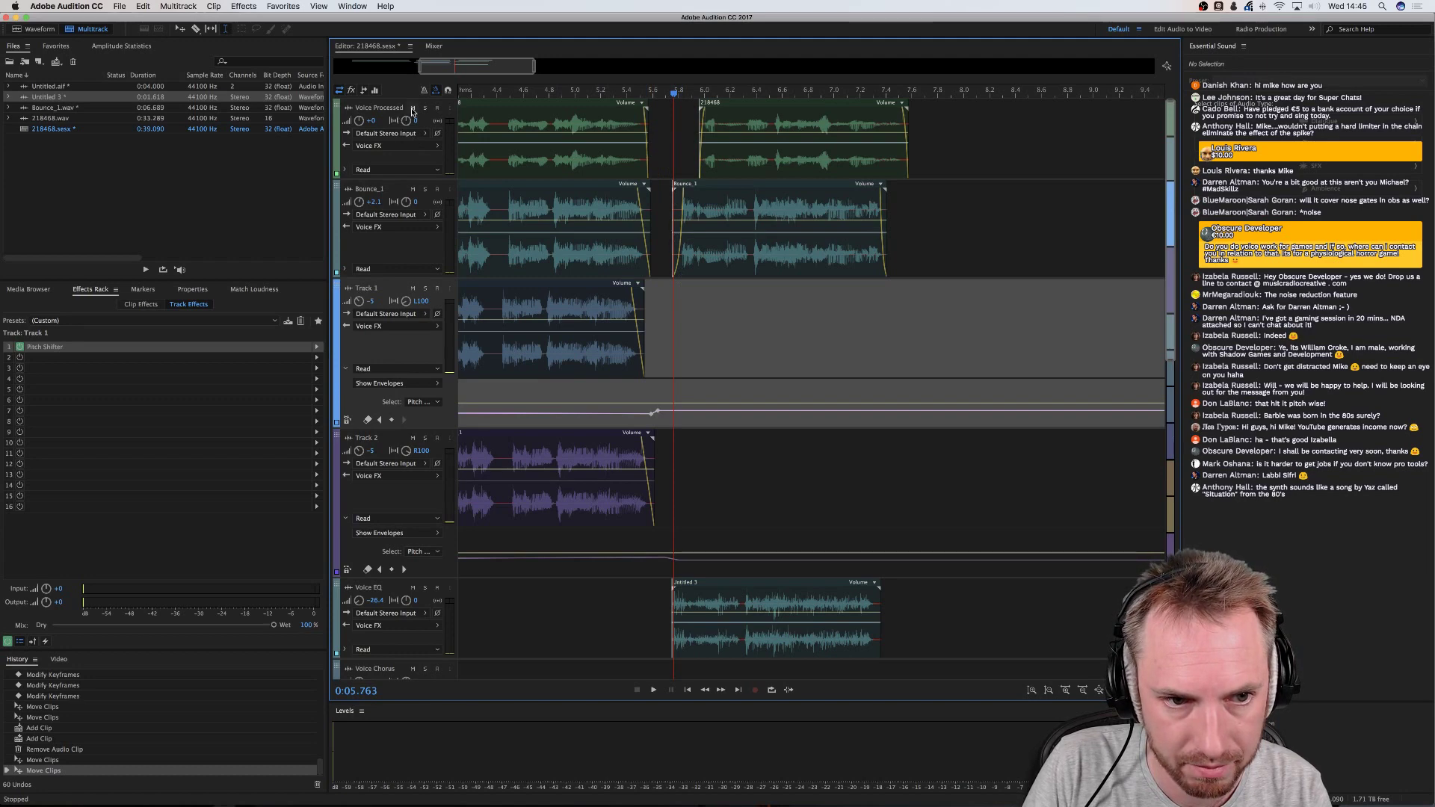
click(682, 286)
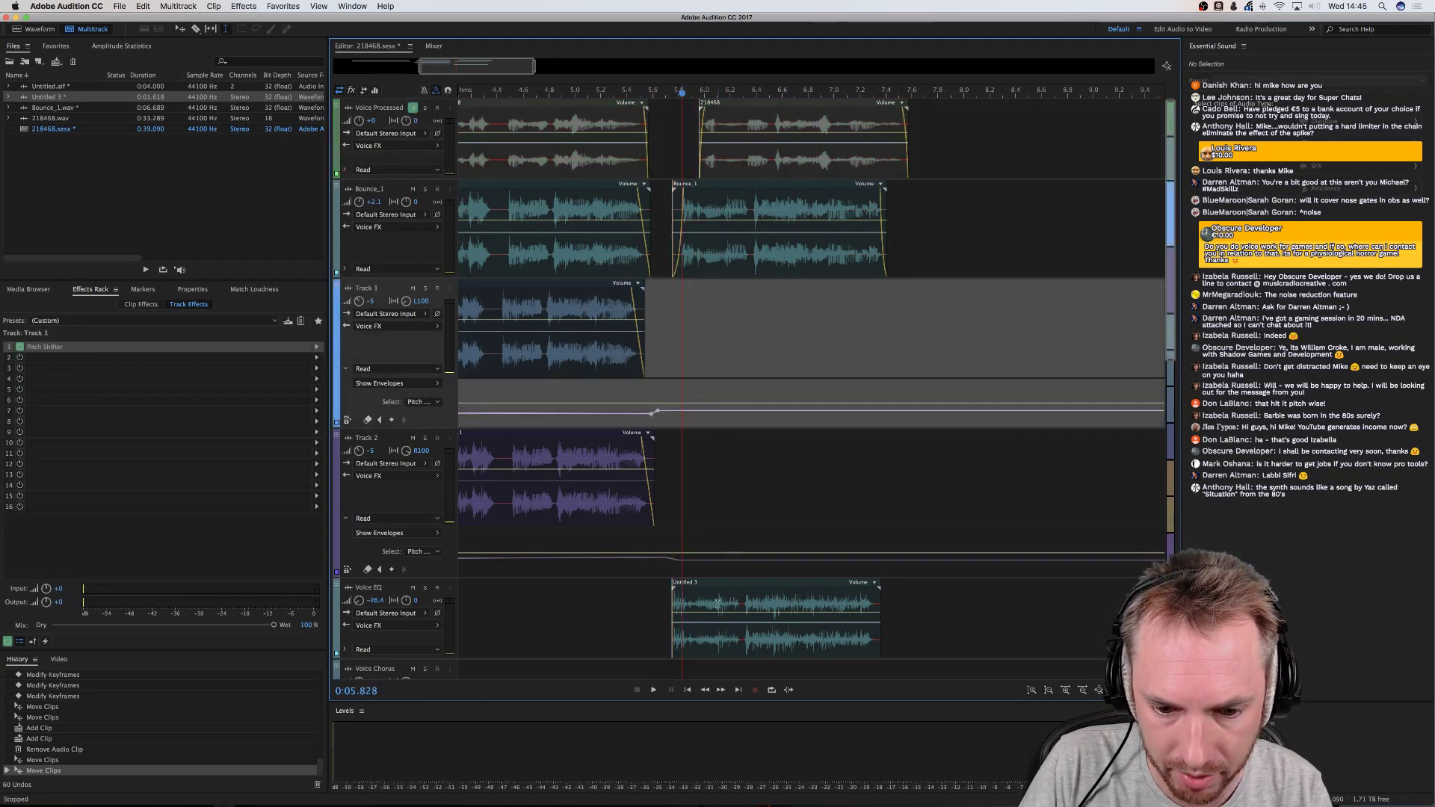
drag(718, 604, 726, 606)
click(648, 609)
Play from about 5.56 seconds and set the Voice EQ track's volume to about -15.6 dB
key(space)
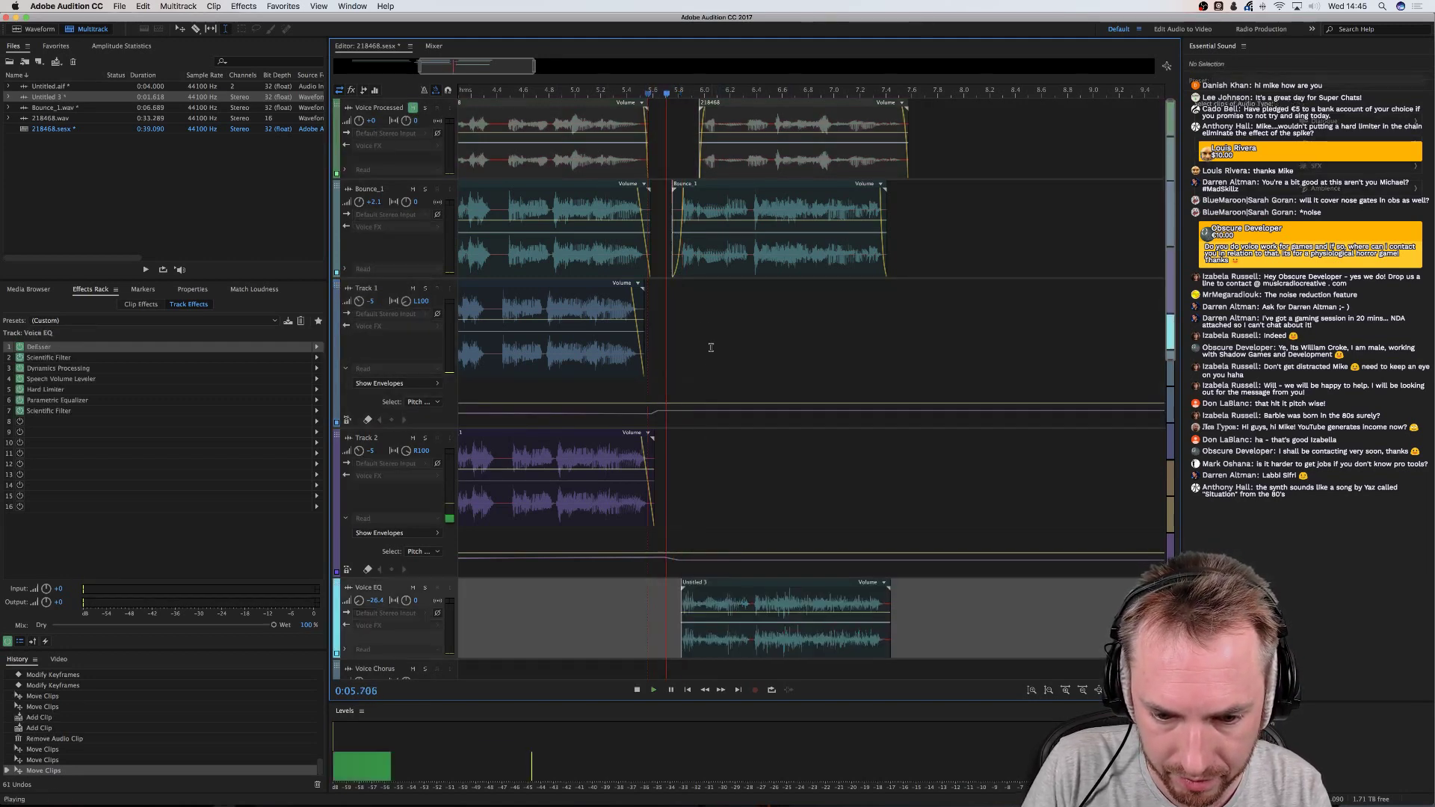
key(space)
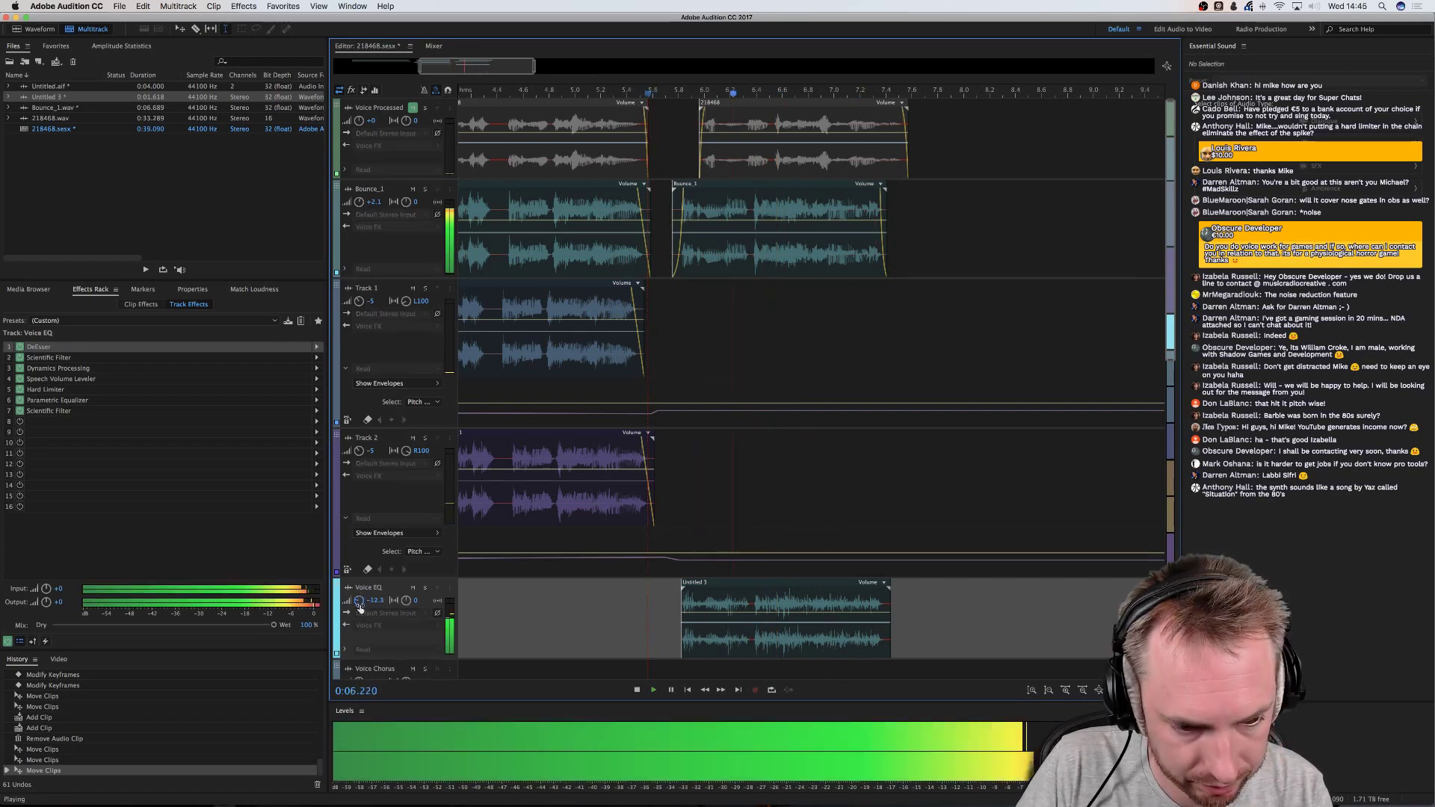
key(space)
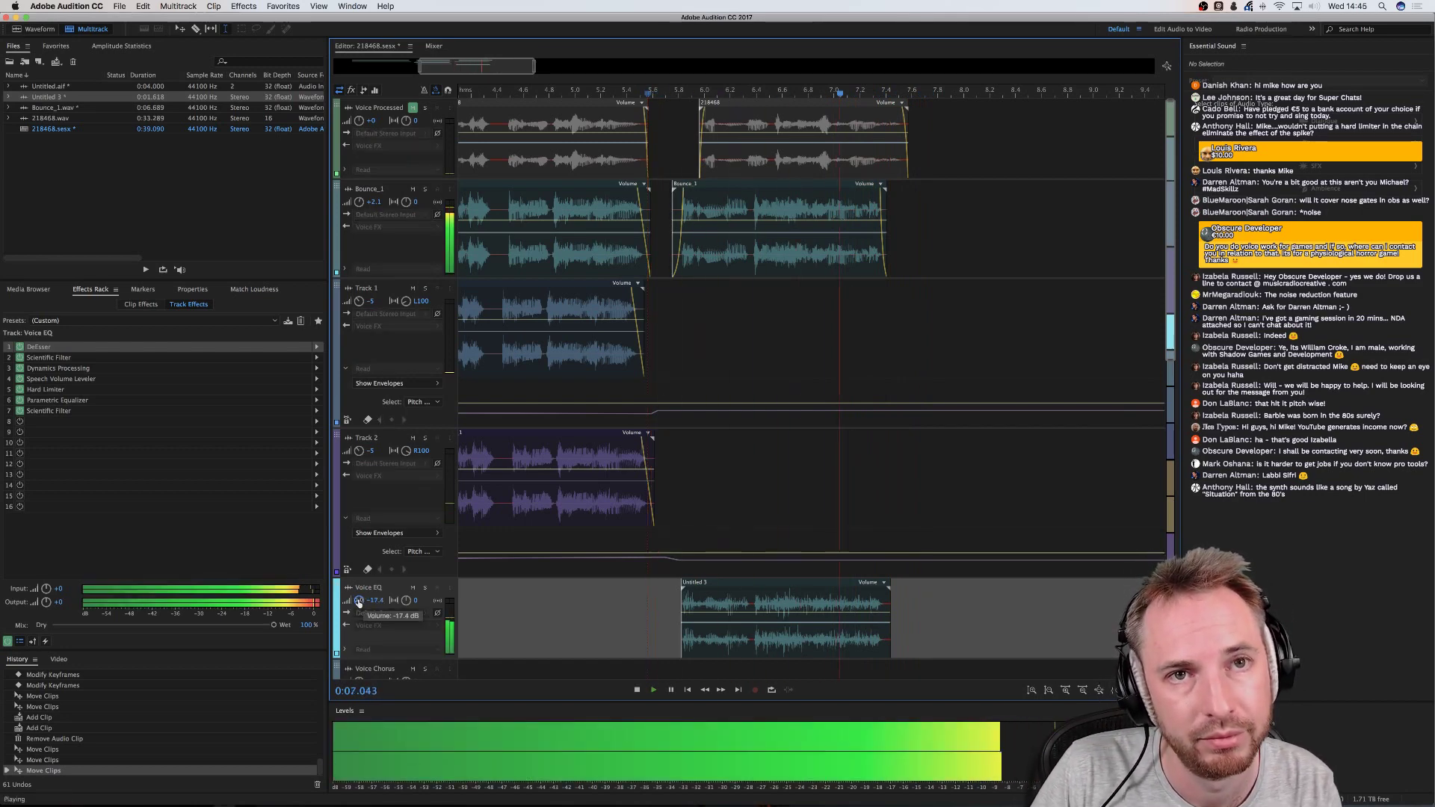
key(space)
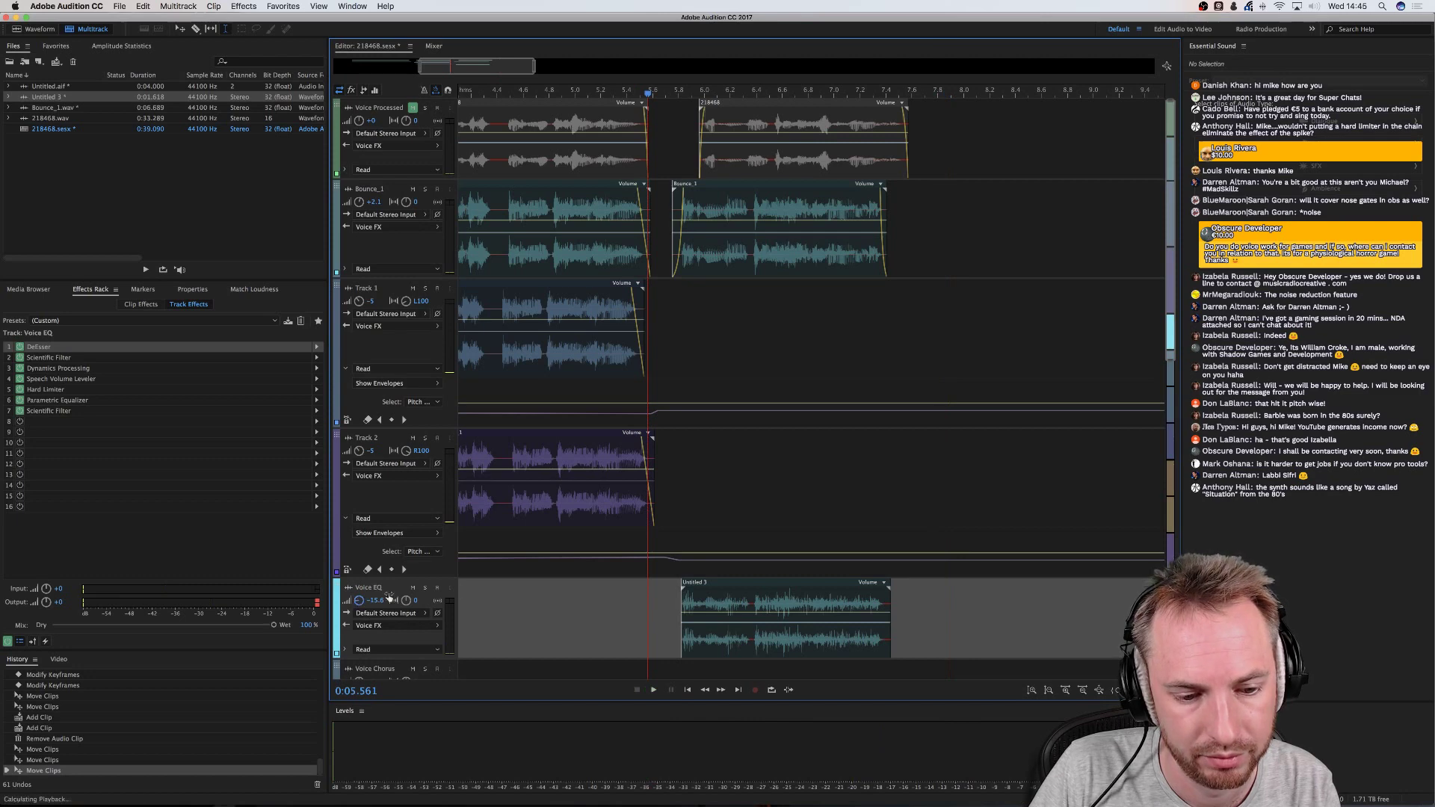
Play the last phrase again from about 5.56 seconds, and play the whole session from about 0.58 seconds
scroll(724, 92, down, 3)
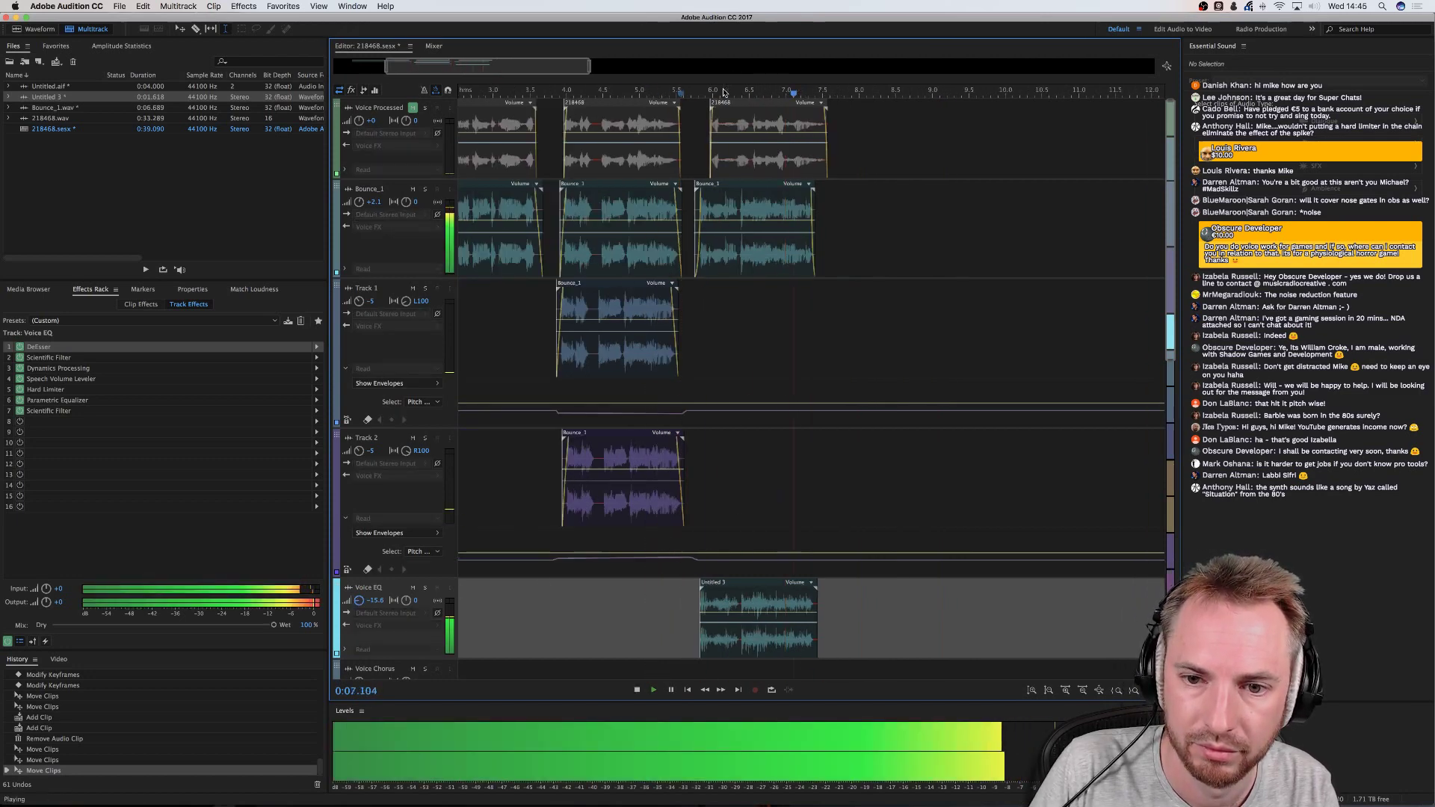
scroll(723, 92, down, 3)
key(space)
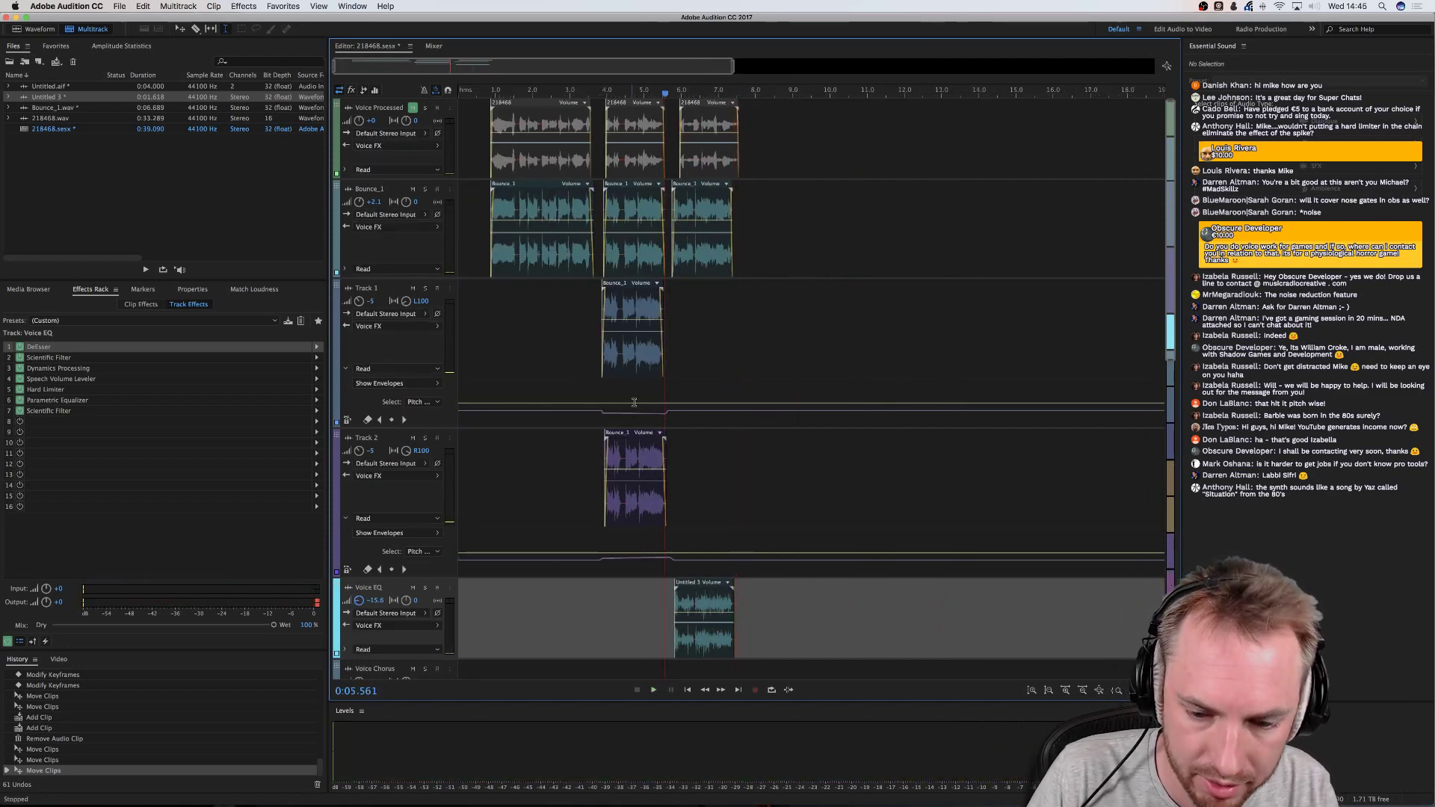
key(space)
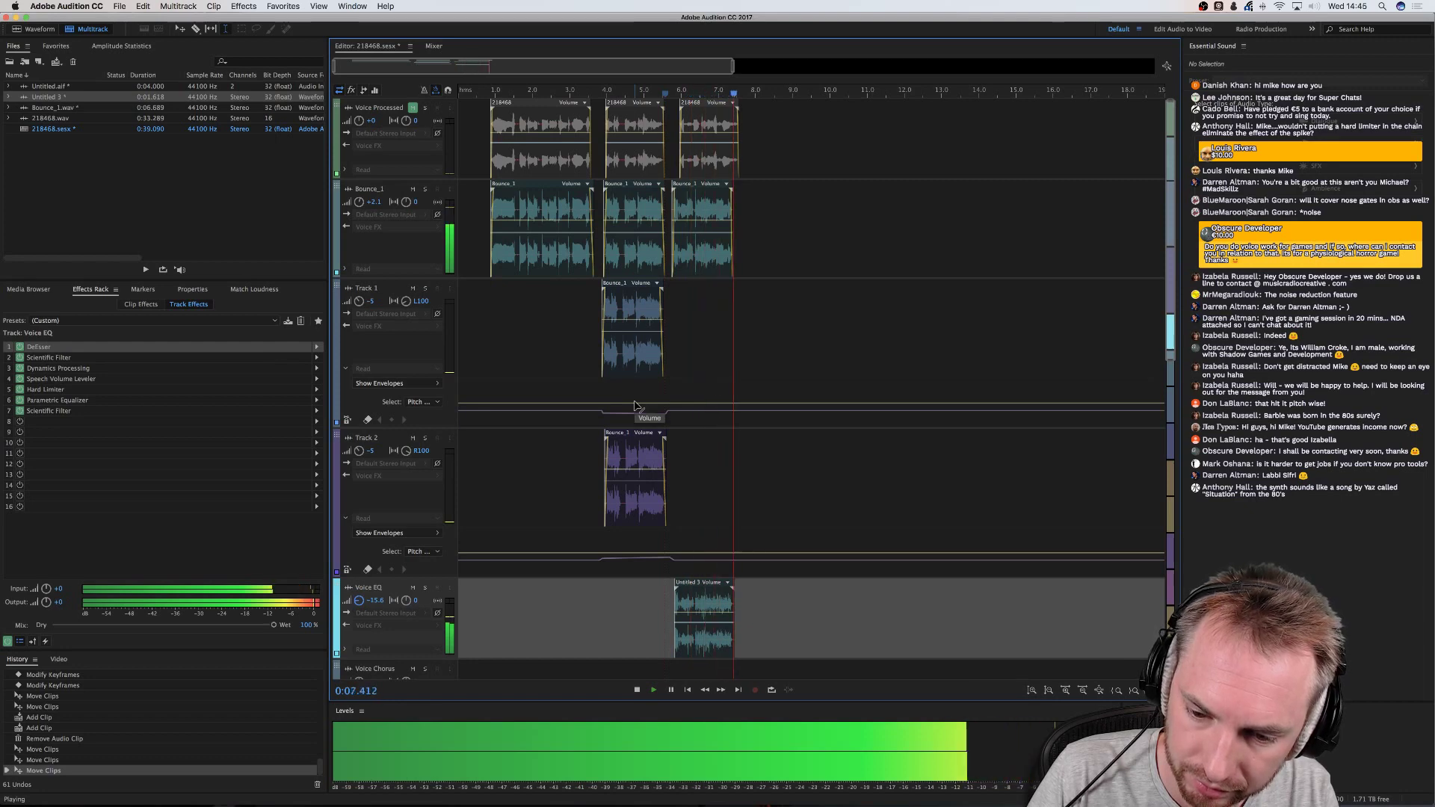
key(space)
click(479, 316)
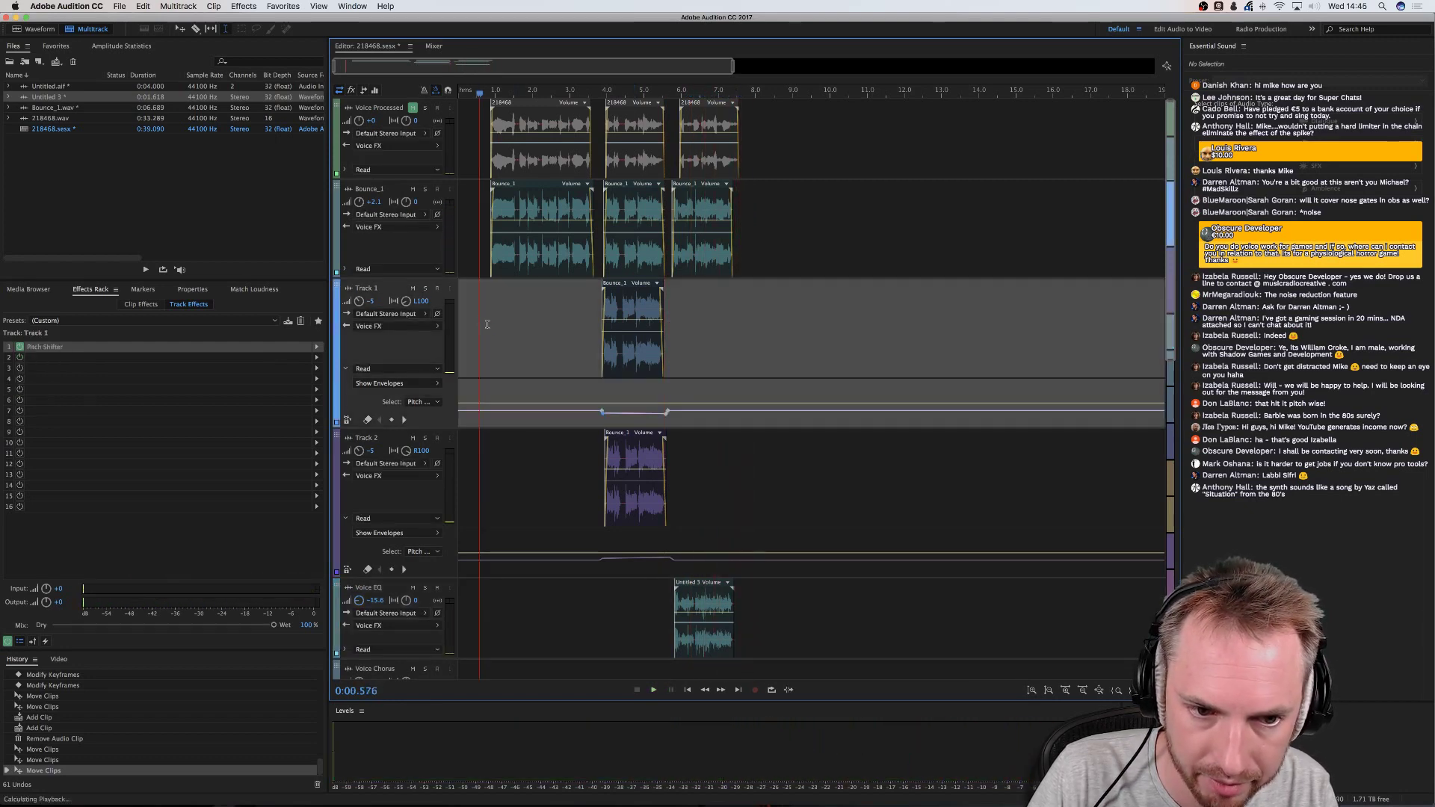
key(space)
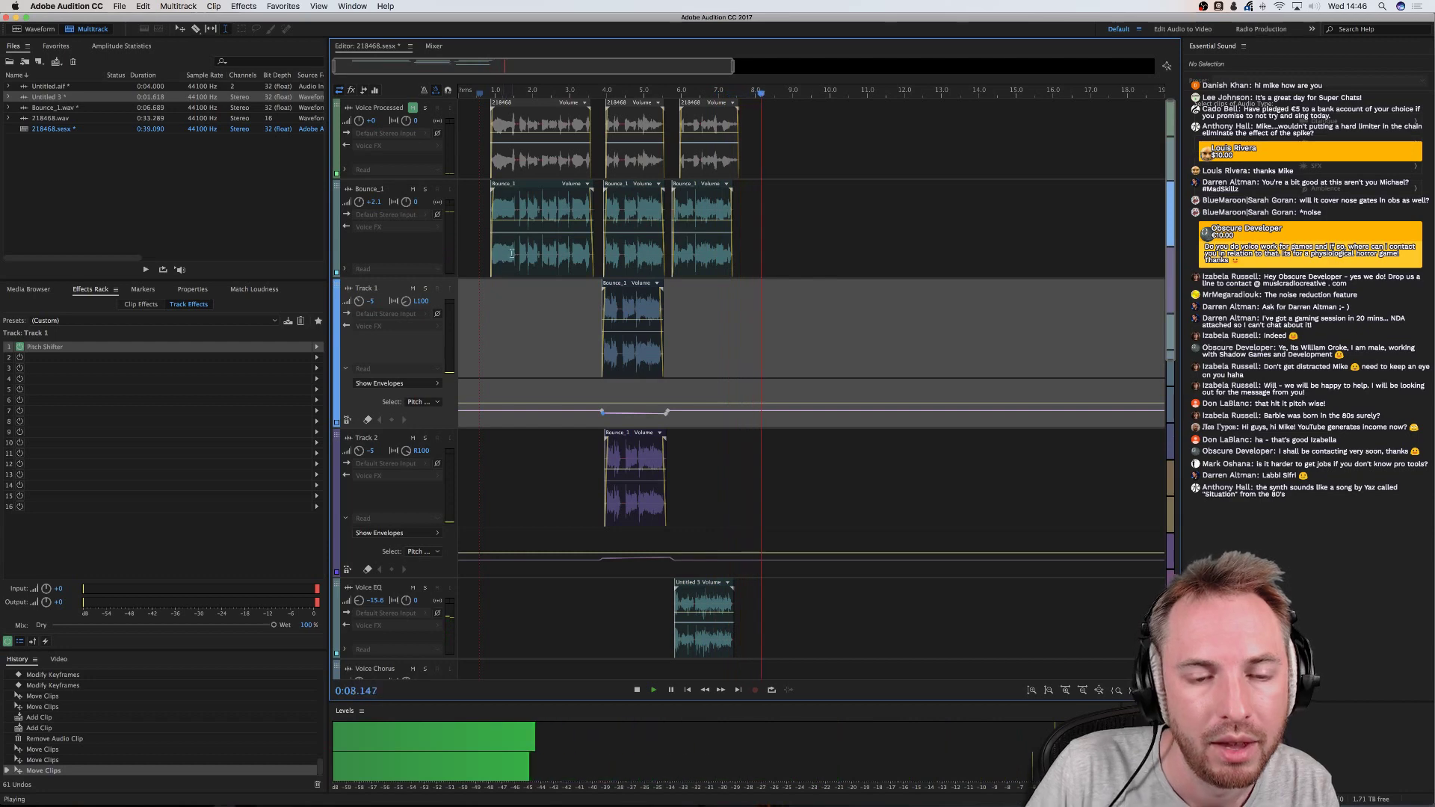
Split the first Bounce_1 clip at about 2.26 seconds and move its second part to the Voice Flanger track at the same time position
click(516, 240)
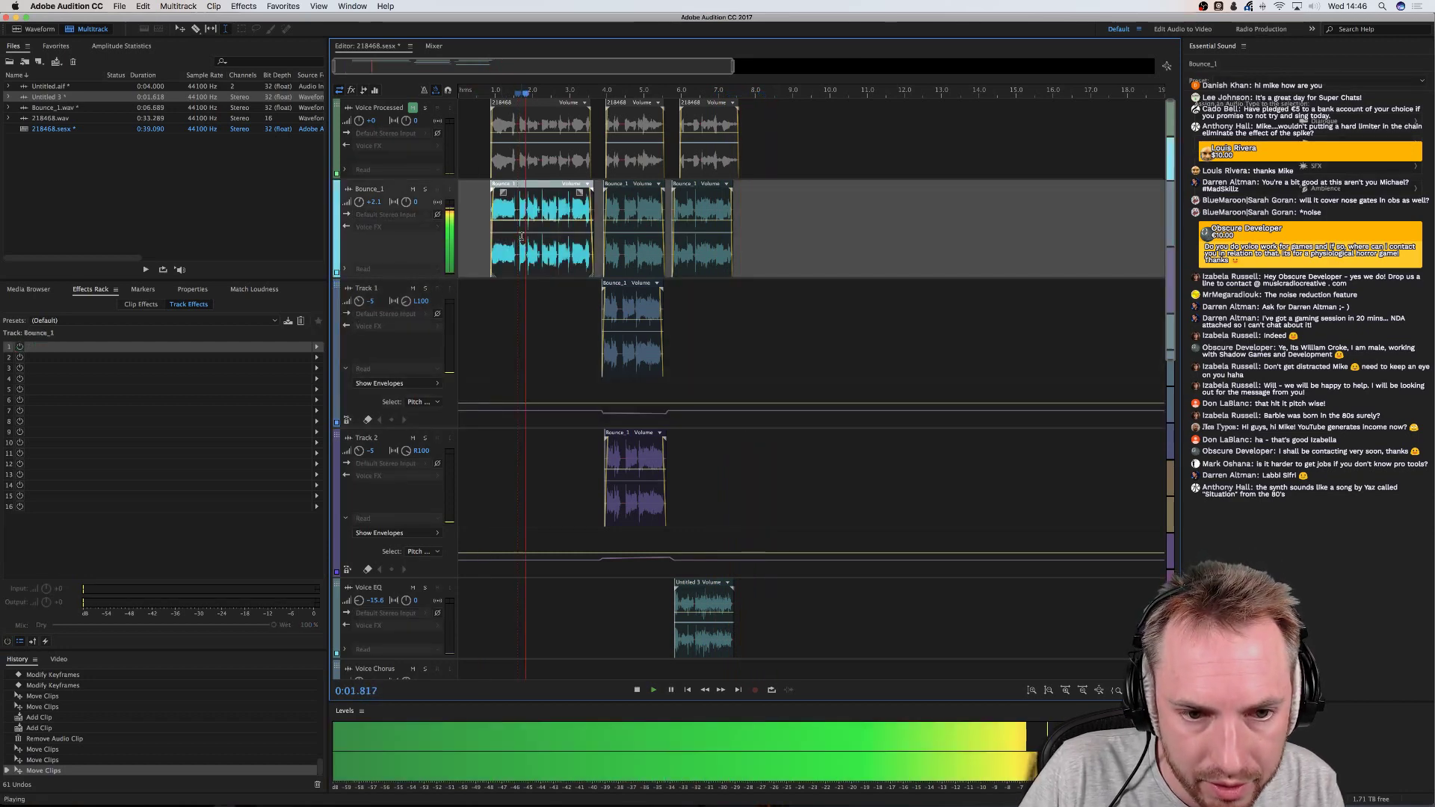
click(539, 245)
key(space)
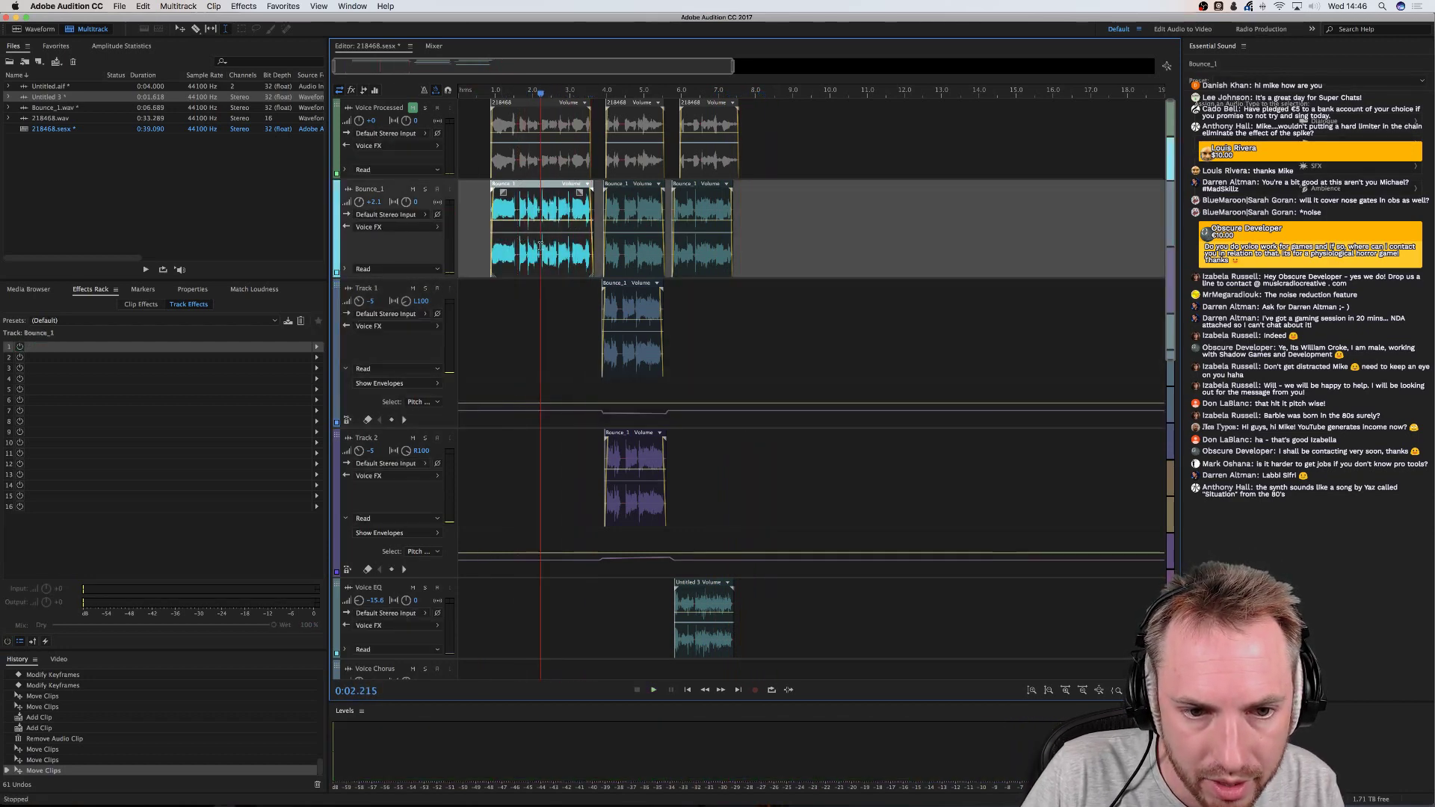
scroll(544, 101, up, 5)
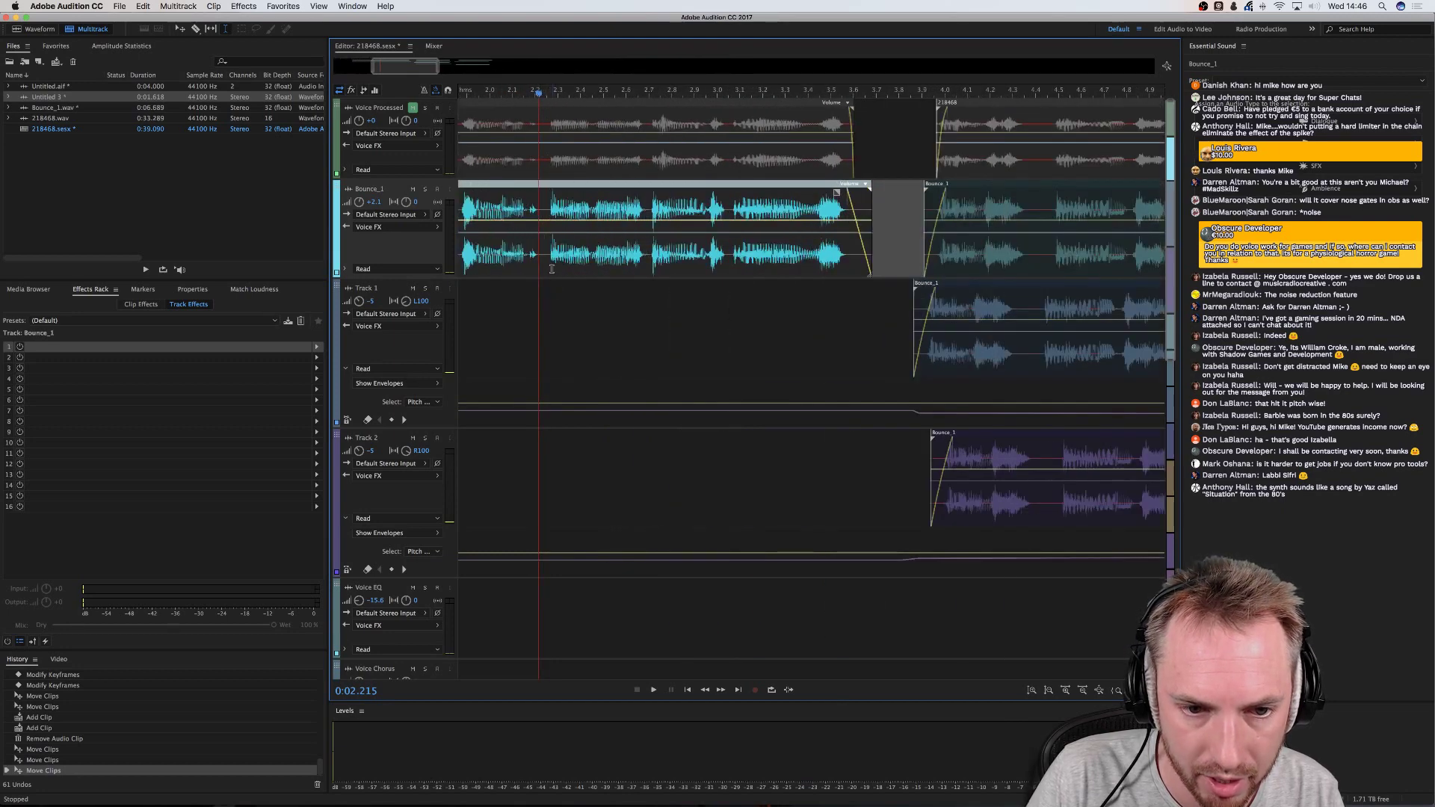
click(551, 260)
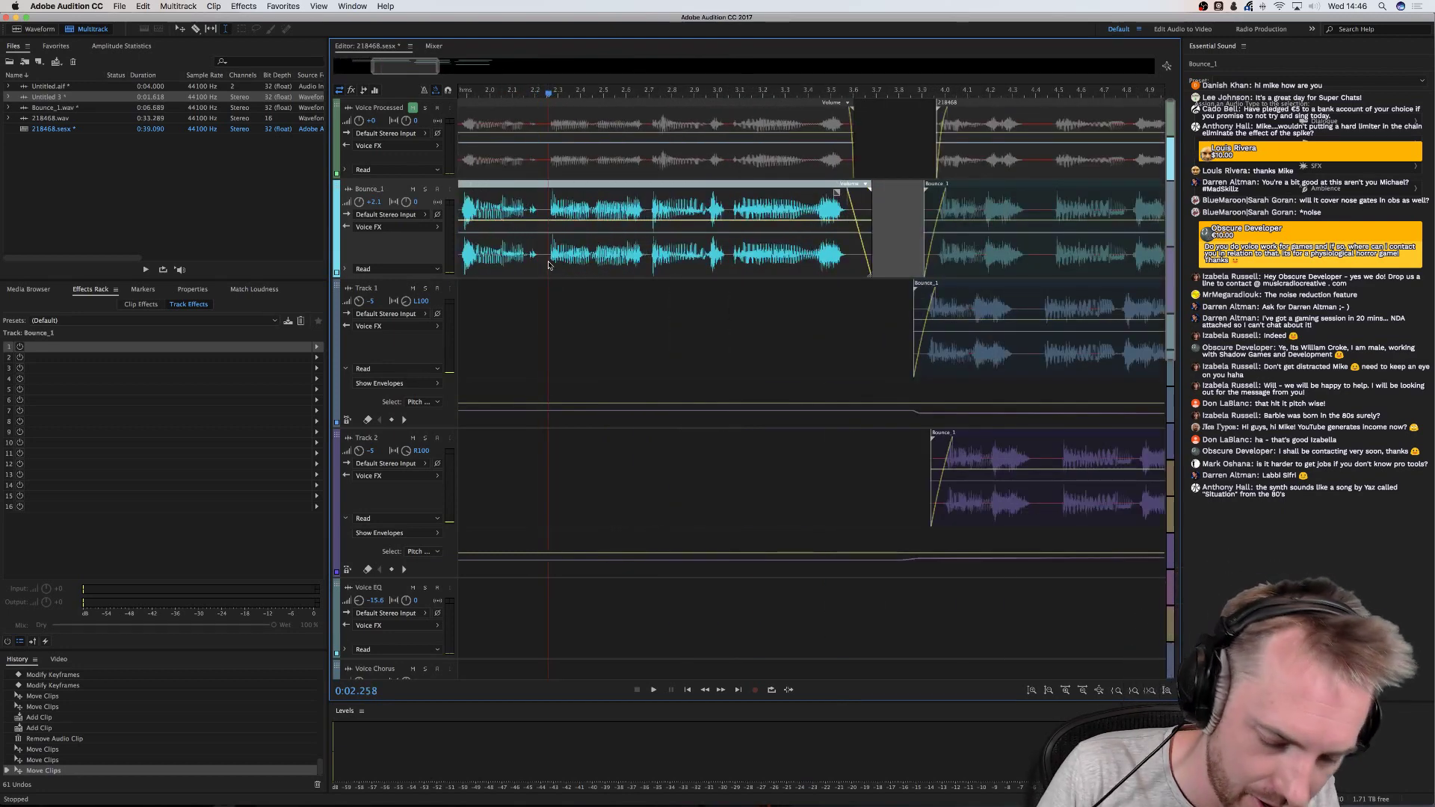
key(super+k)
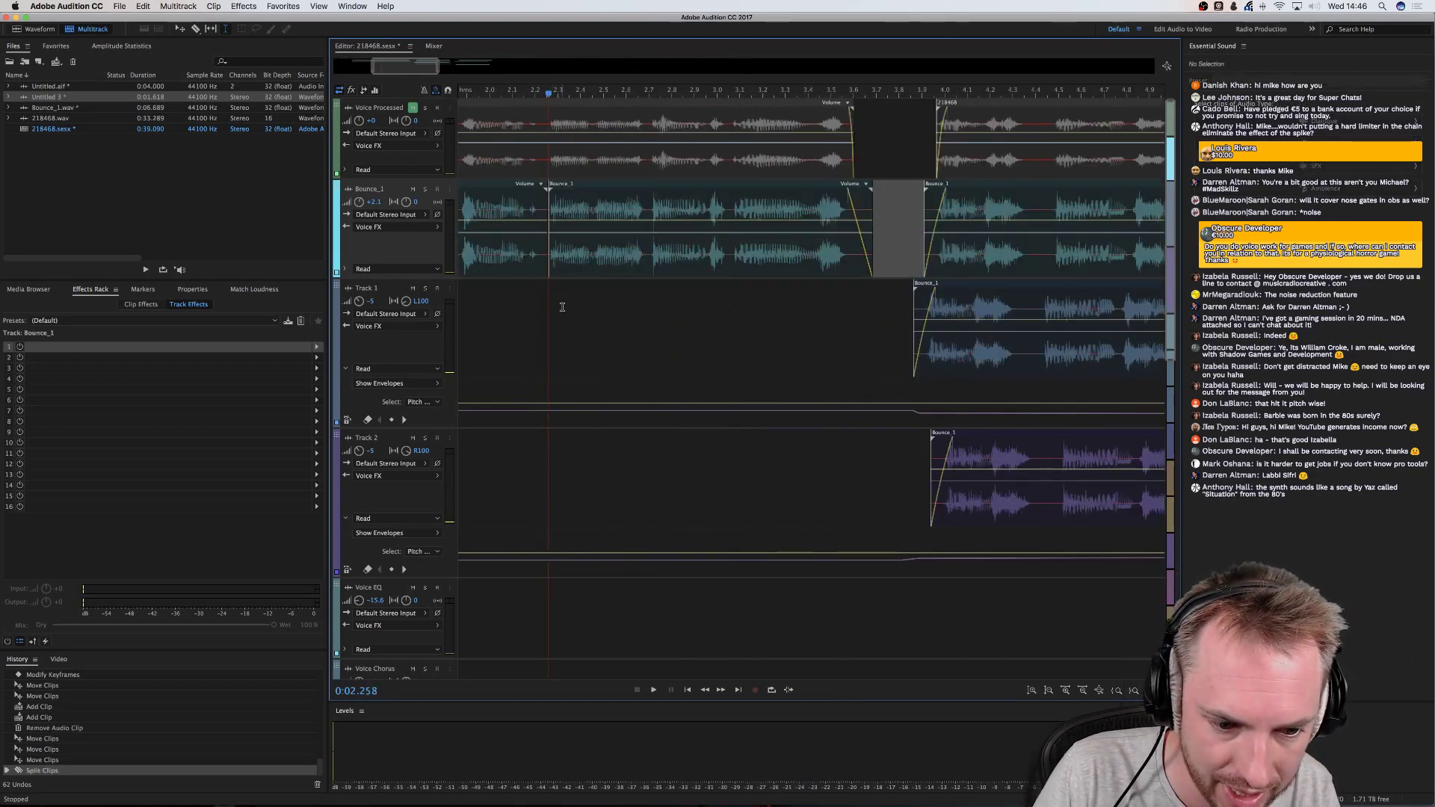
scroll(562, 306, down, 2)
drag(572, 210, 580, 572)
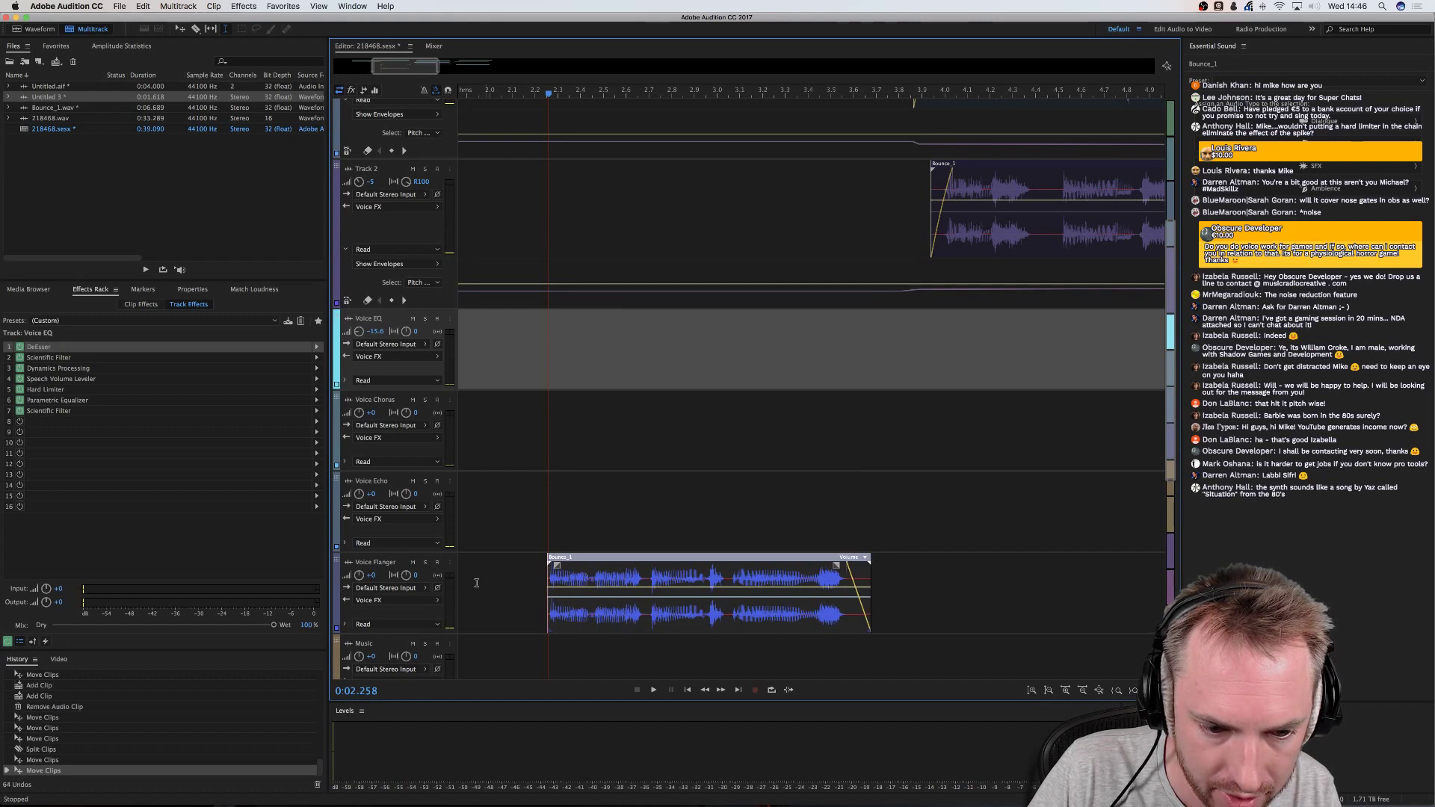
Open the Voice Flanger track's Flanger effect and, during playback, set initial delay to 20 ms and final delay to about 2.26 ms
click(532, 575)
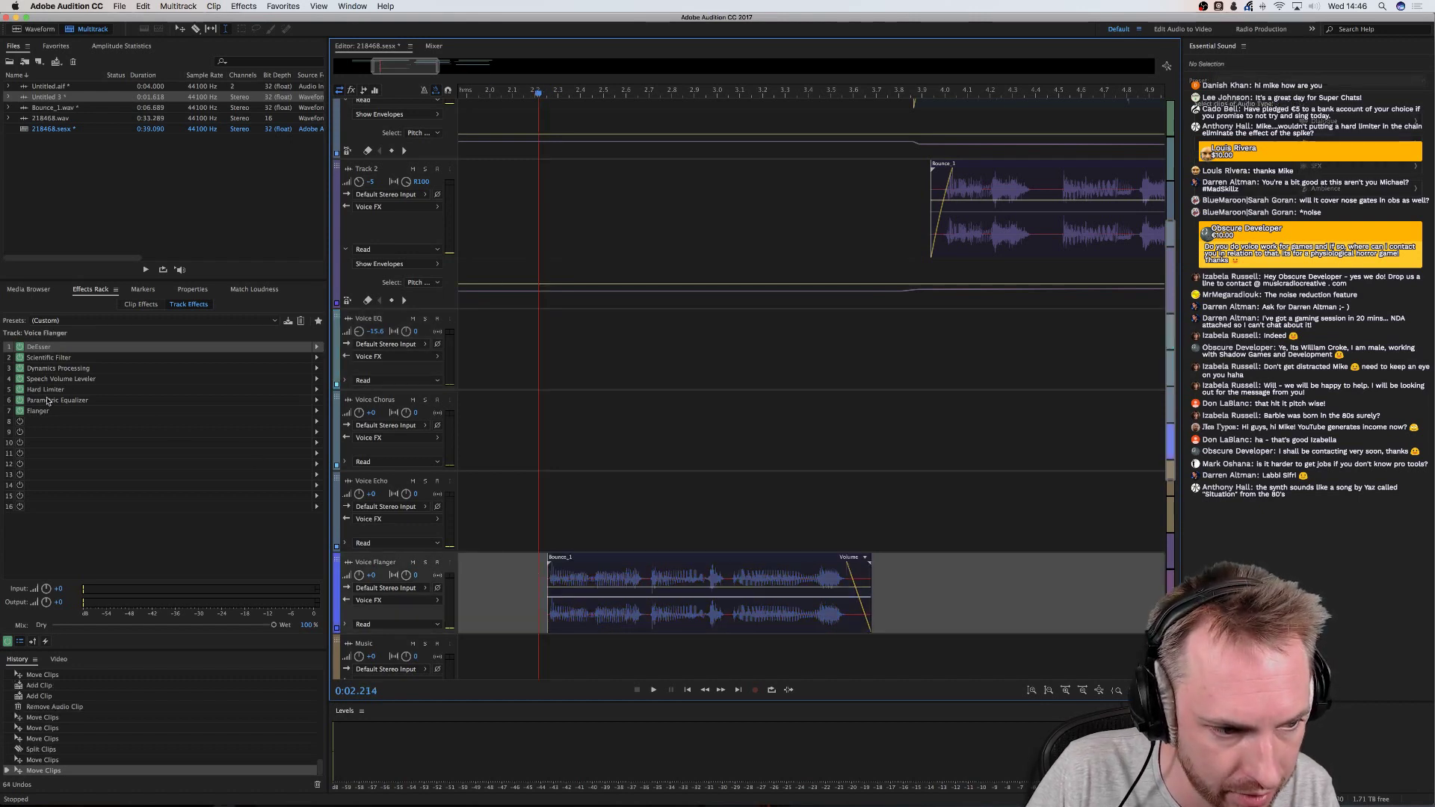
double_click(43, 410)
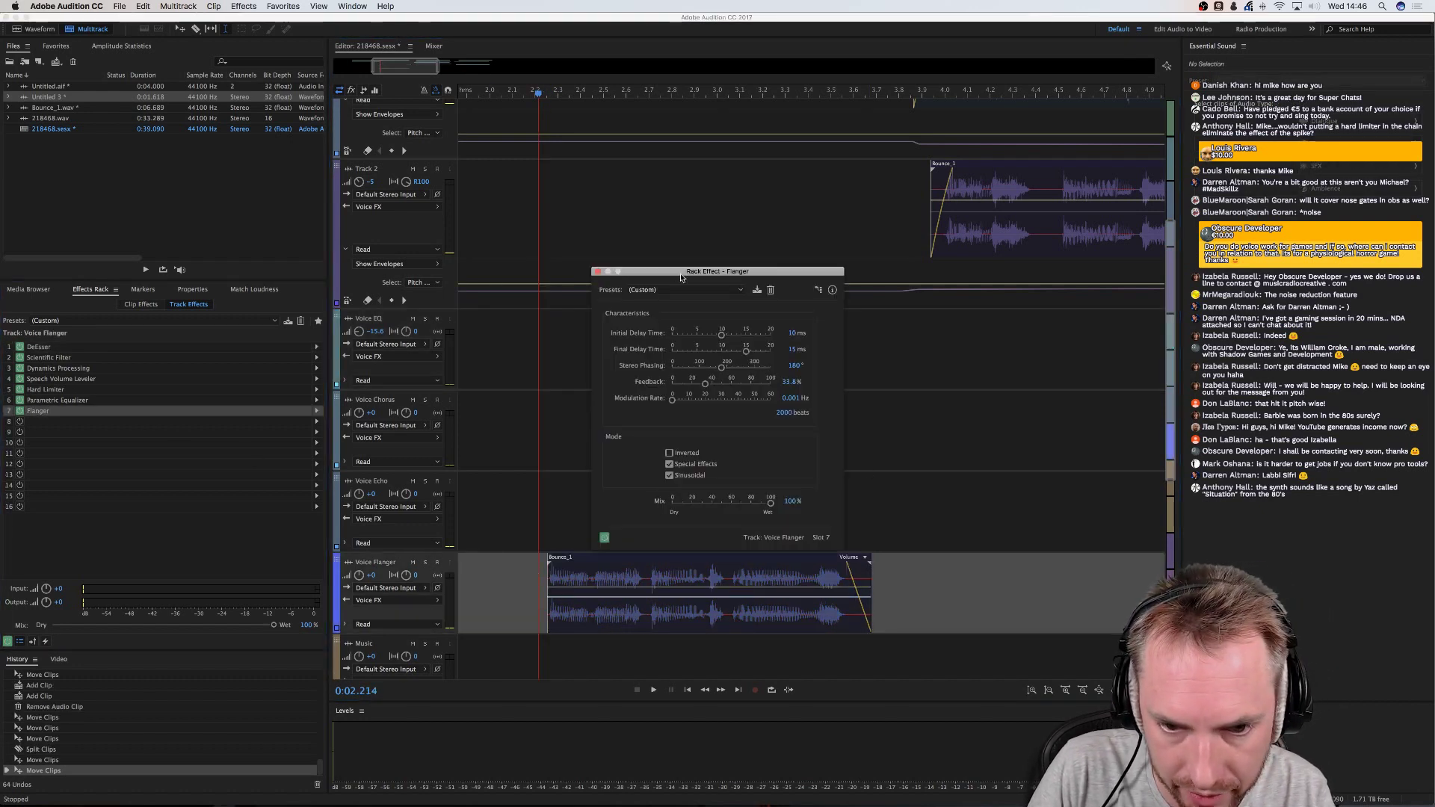
key(space)
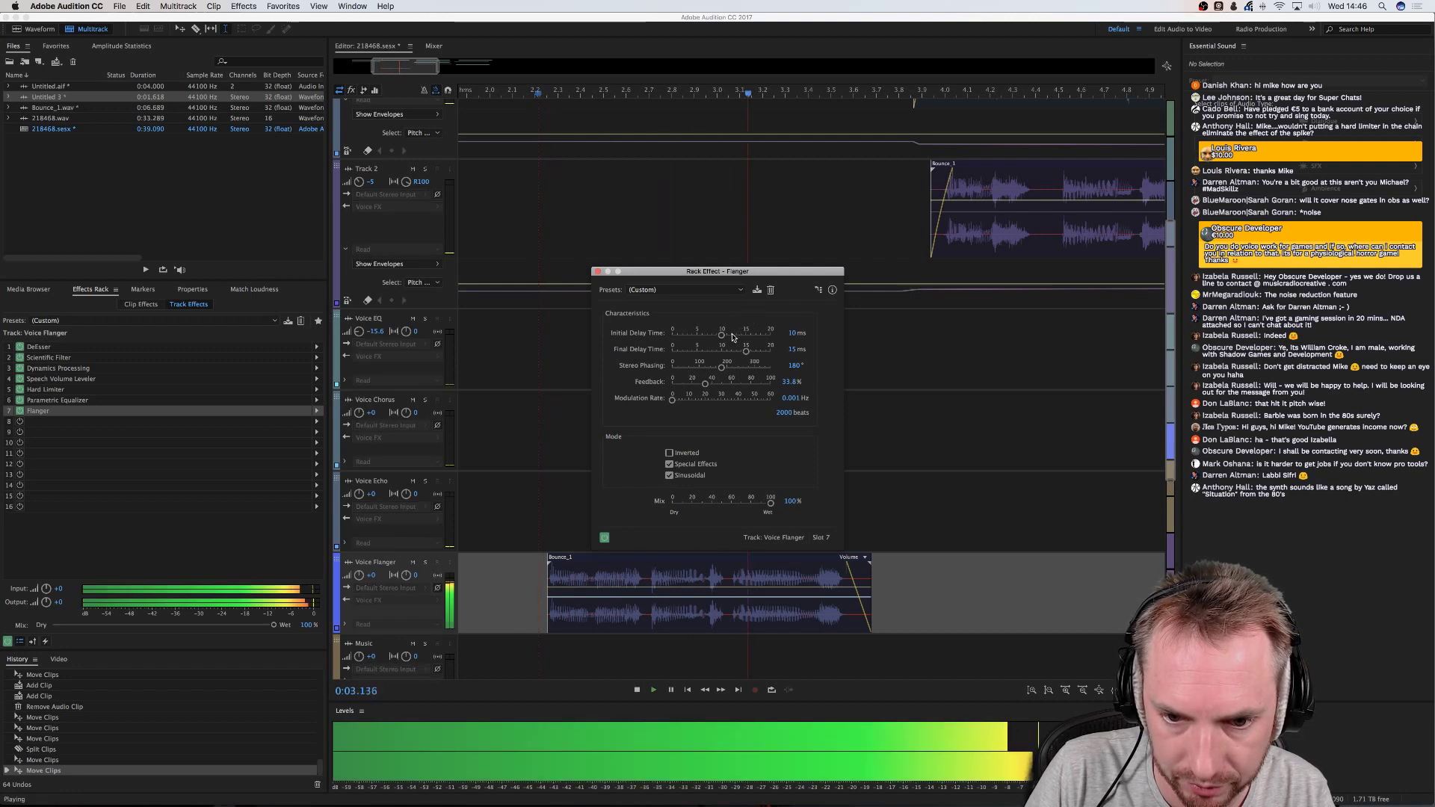
drag(733, 338, 755, 357)
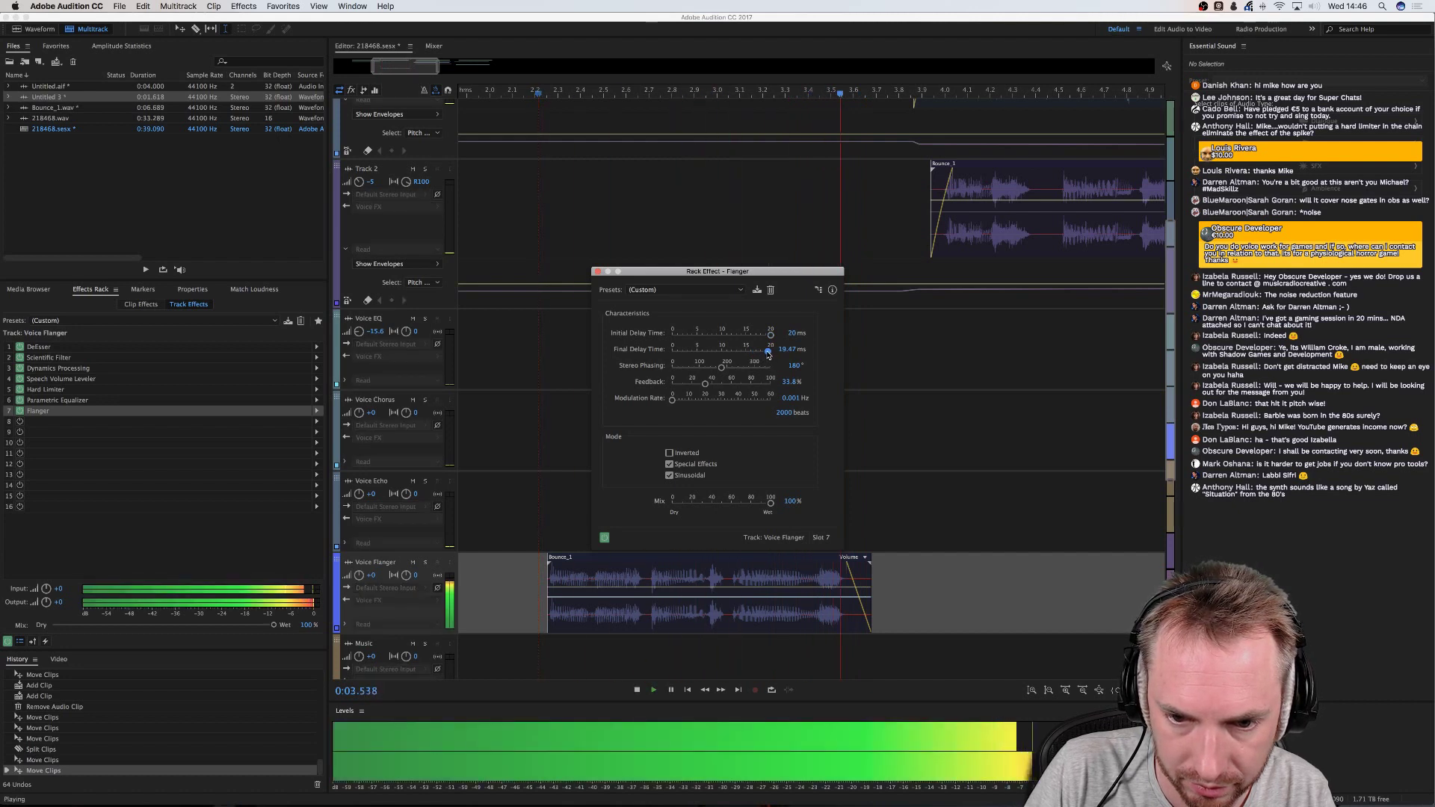
drag(768, 355, 682, 355)
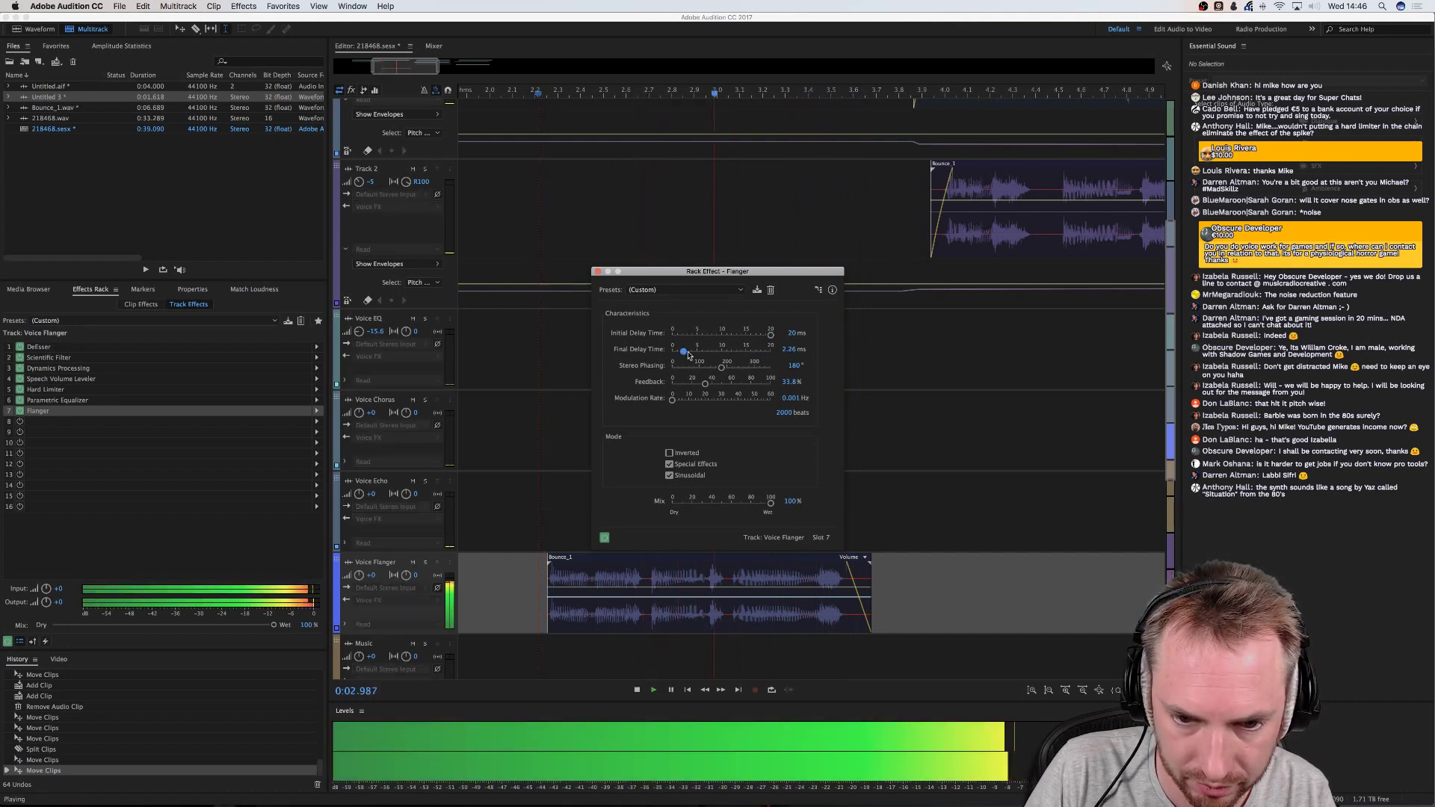
Set the Flanger's stereo phasing to about 182.22° and its feedback to about 43.7% while listening to the phrase
key(space)
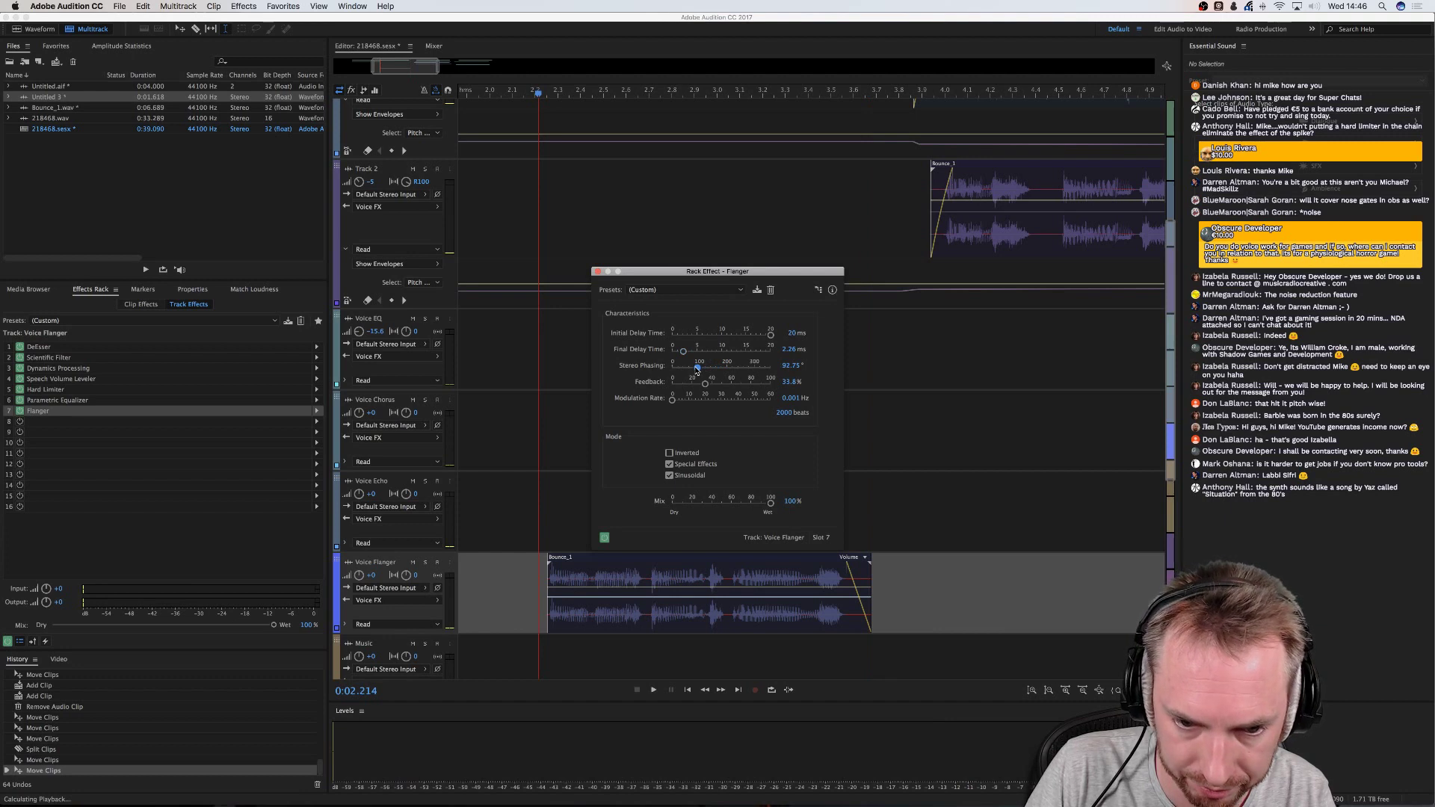
drag(697, 370, 729, 373)
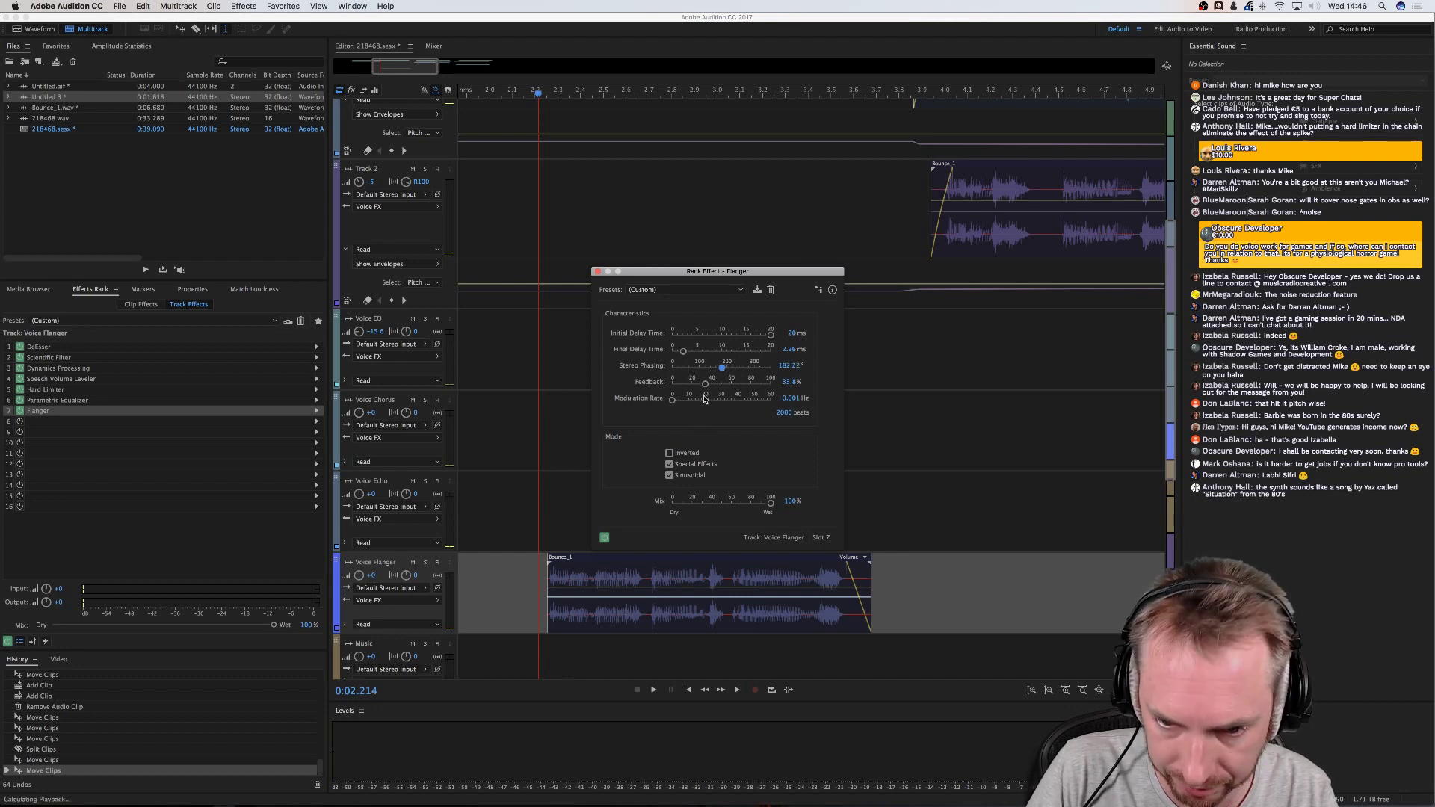
drag(704, 384, 778, 385)
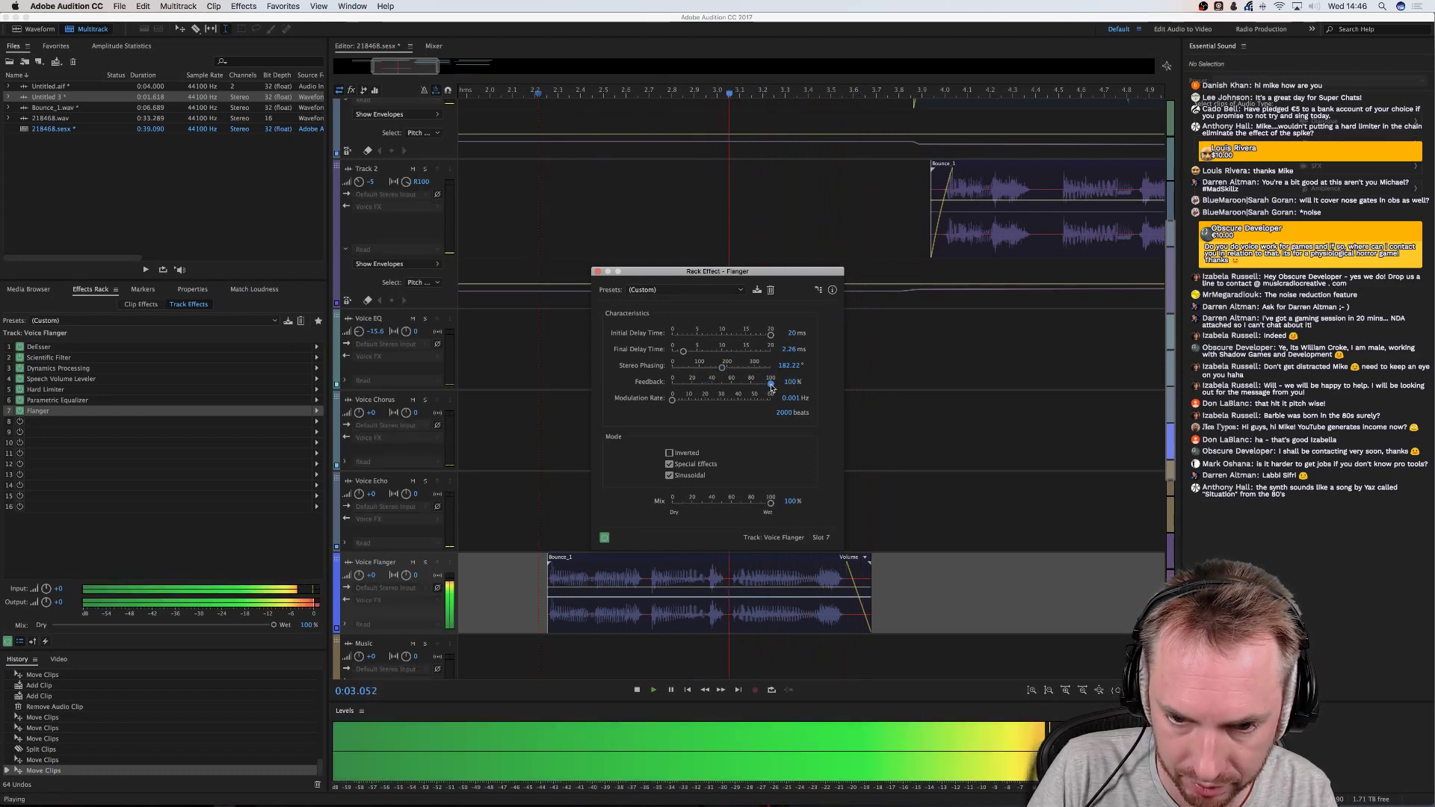
drag(771, 385, 721, 383)
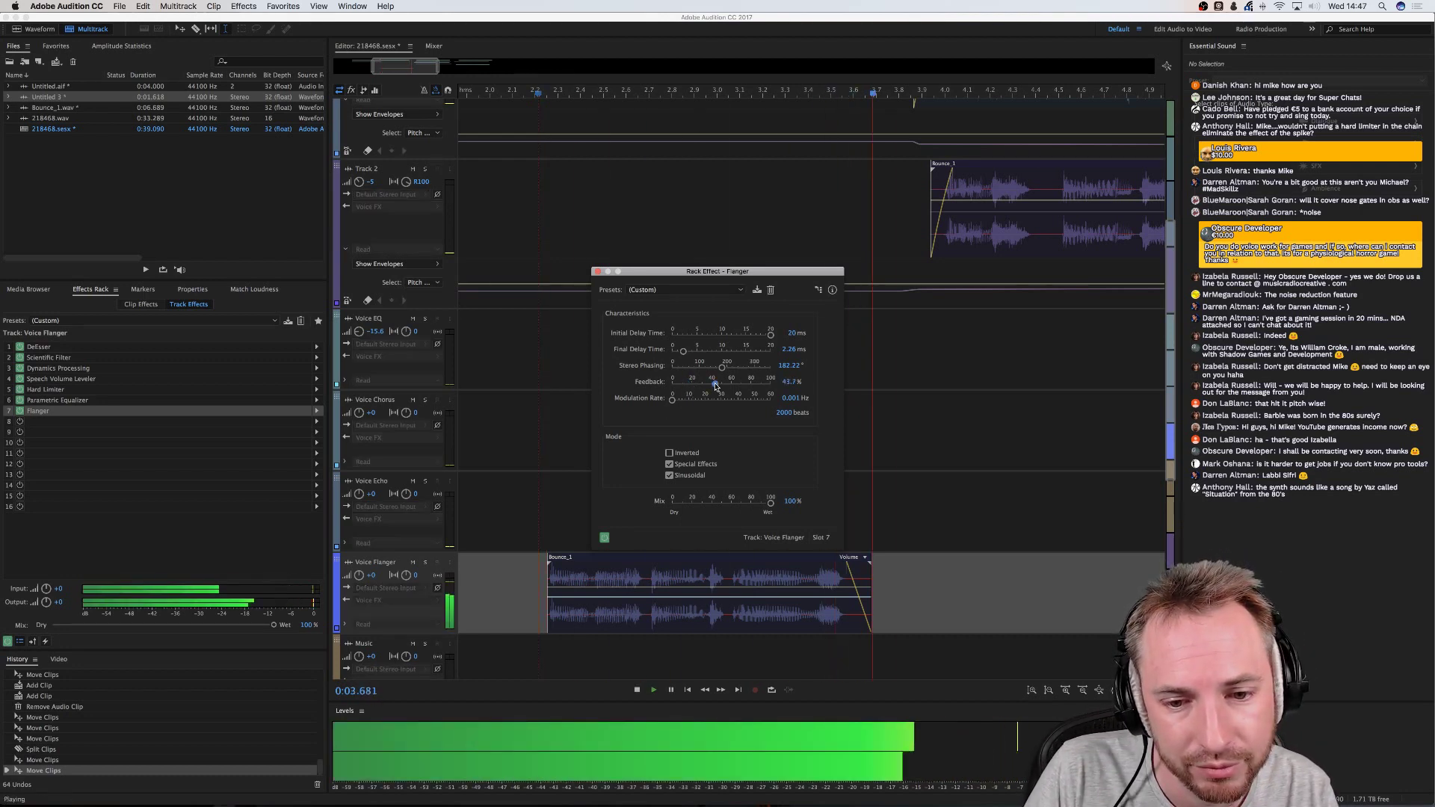
Try Flanger modulation rates from about 54 Hz down to about 1.08 Hz during playback
drag(687, 383, 727, 402)
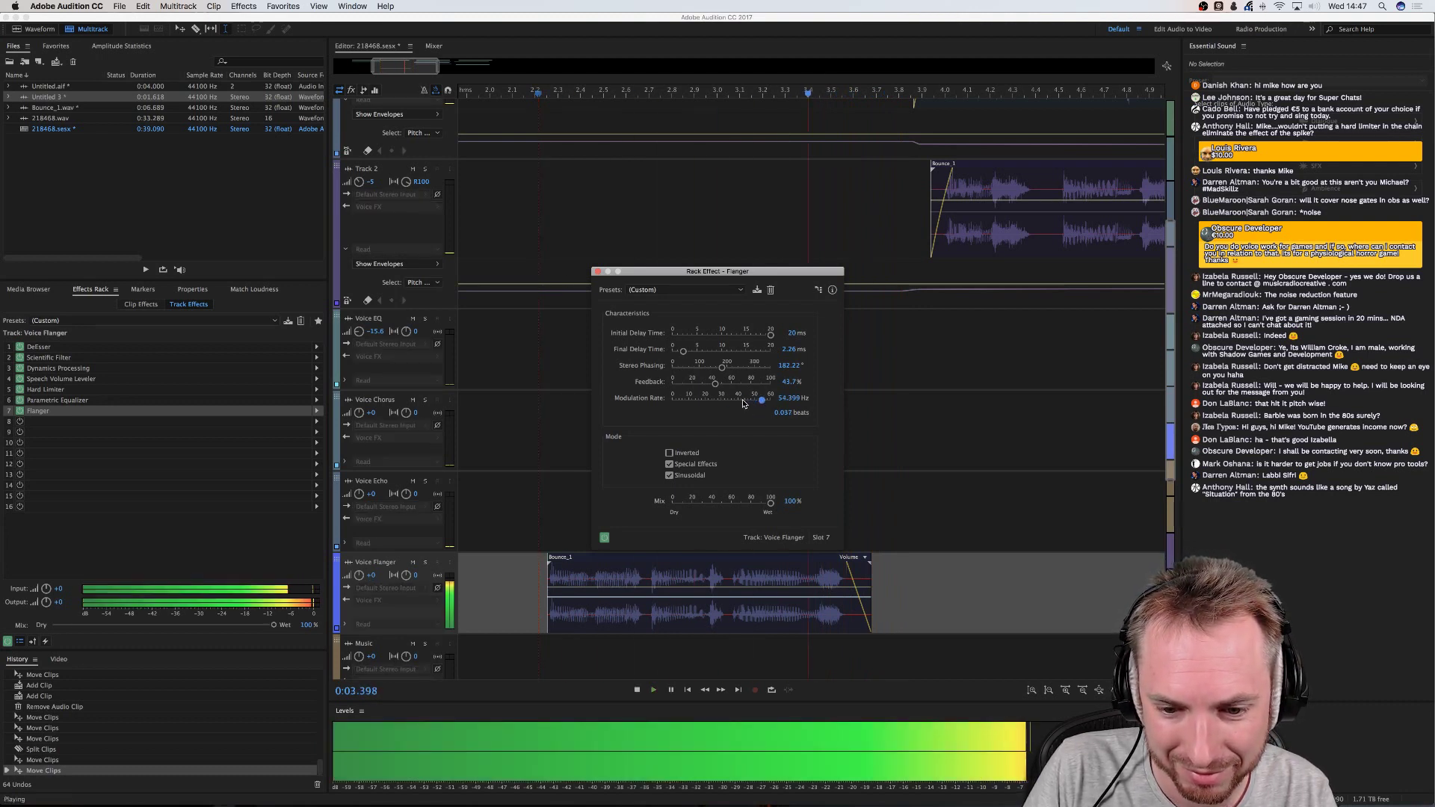
drag(743, 403, 733, 403)
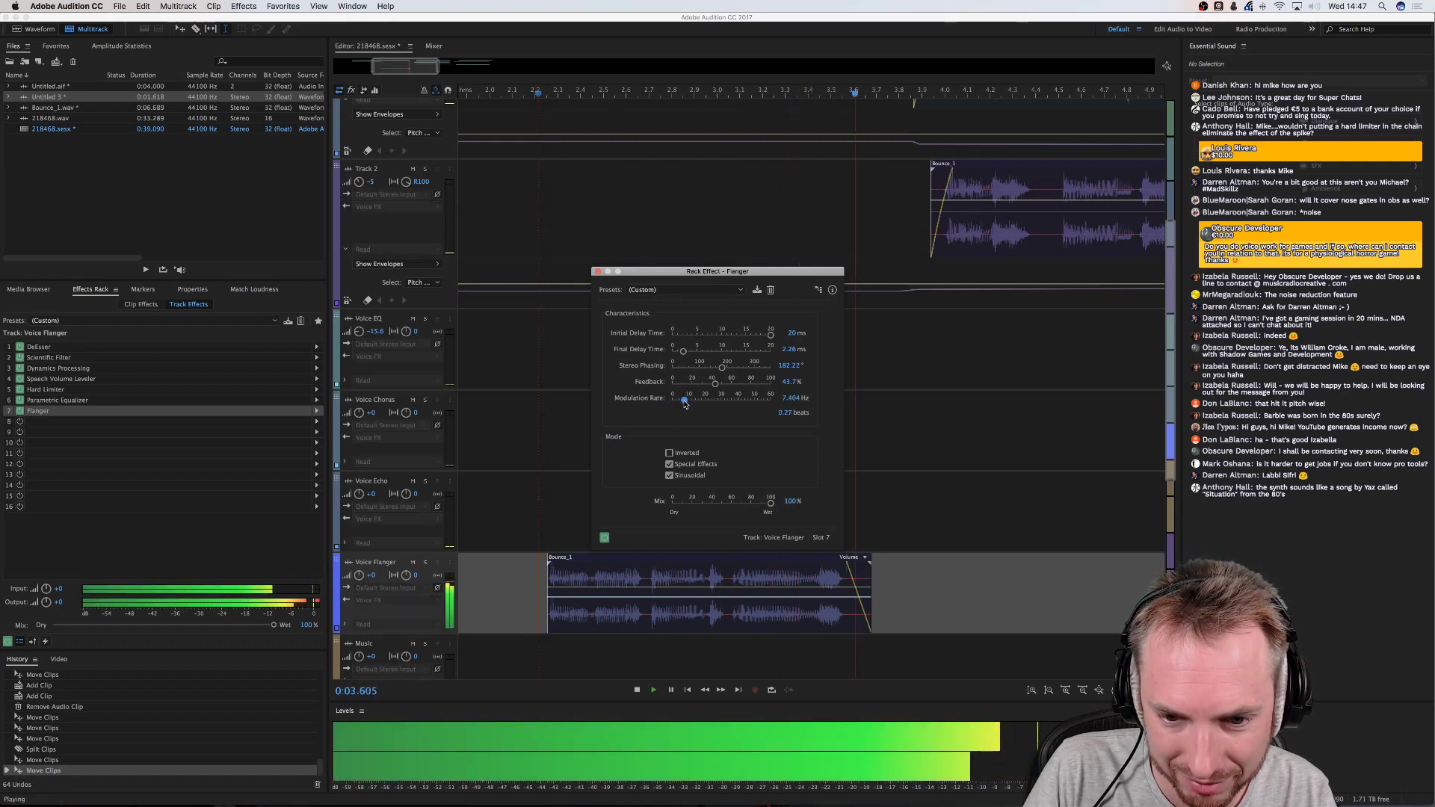
drag(684, 404, 678, 404)
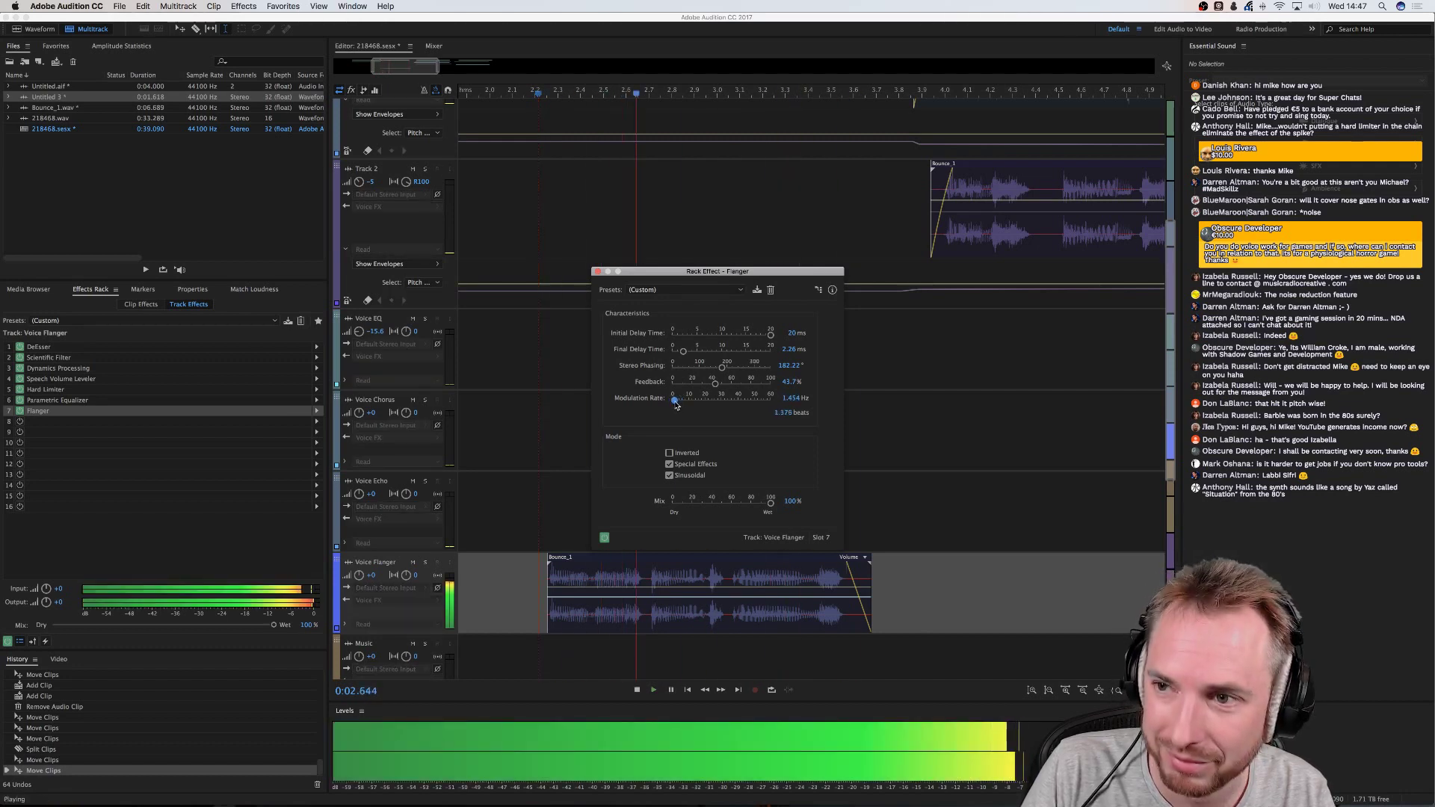
drag(675, 405, 674, 406)
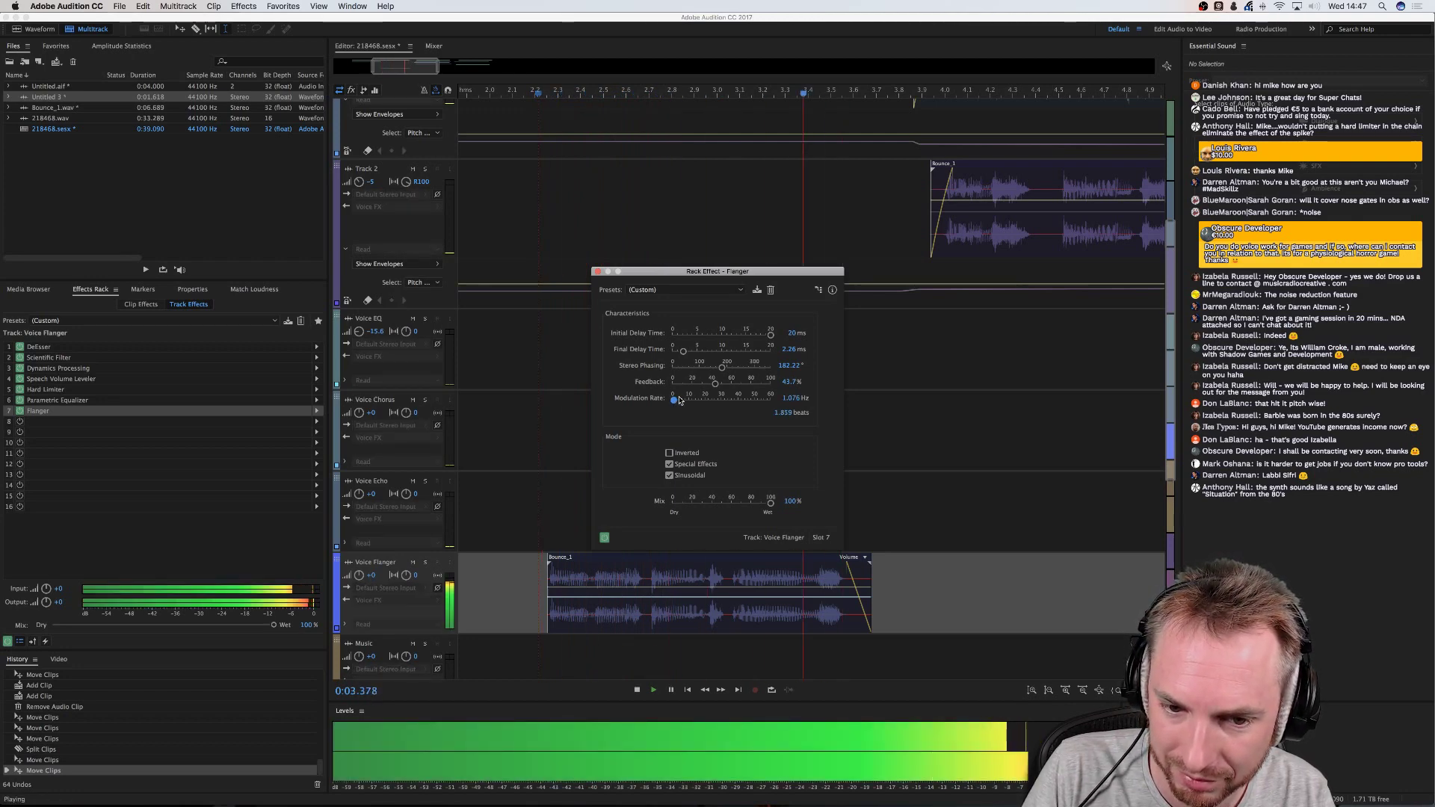
Set the Flanger's modulation rate to 0.5 Hz, listen to the phrase, and close the effect's settings
key(space)
text(0.5)
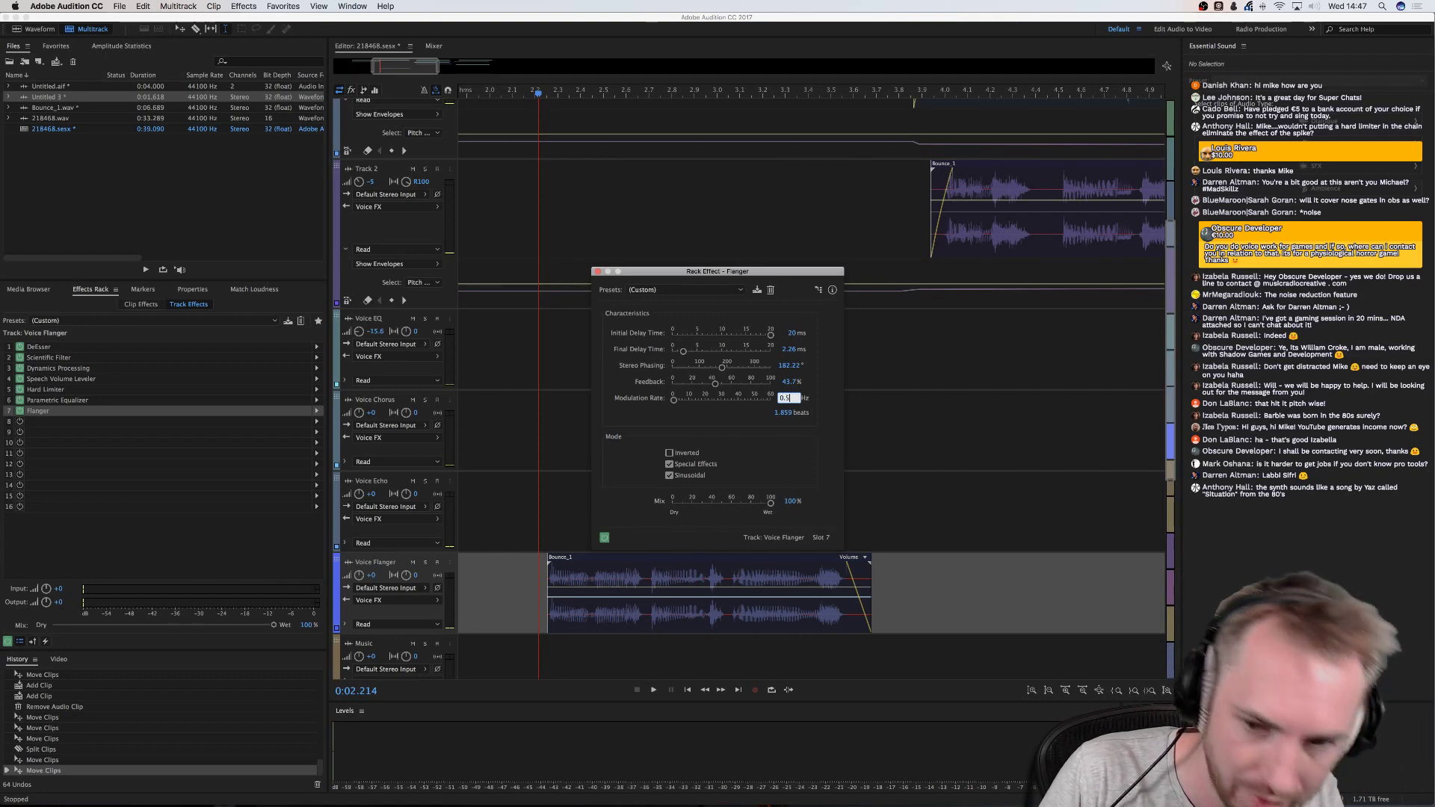
key(Return)
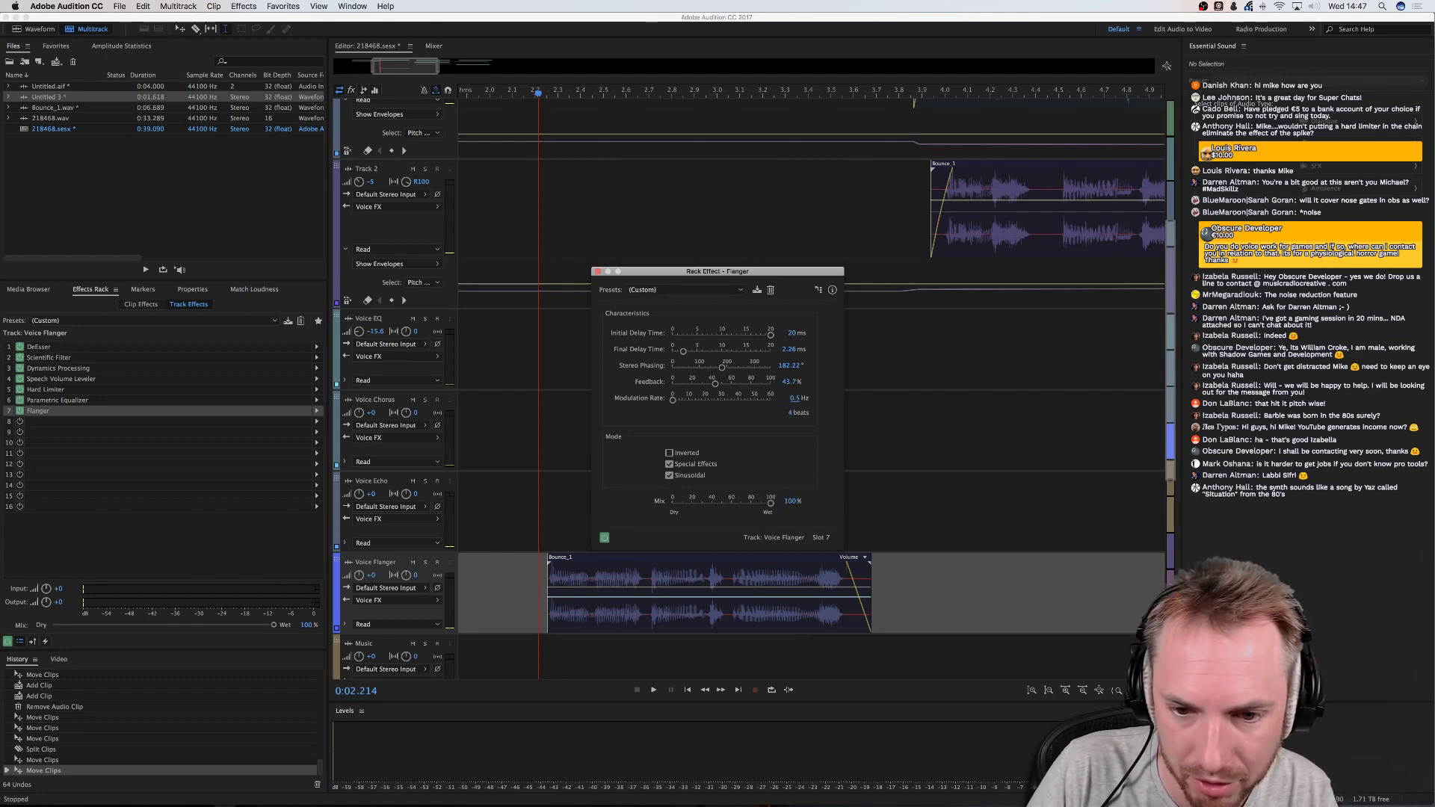
key(space)
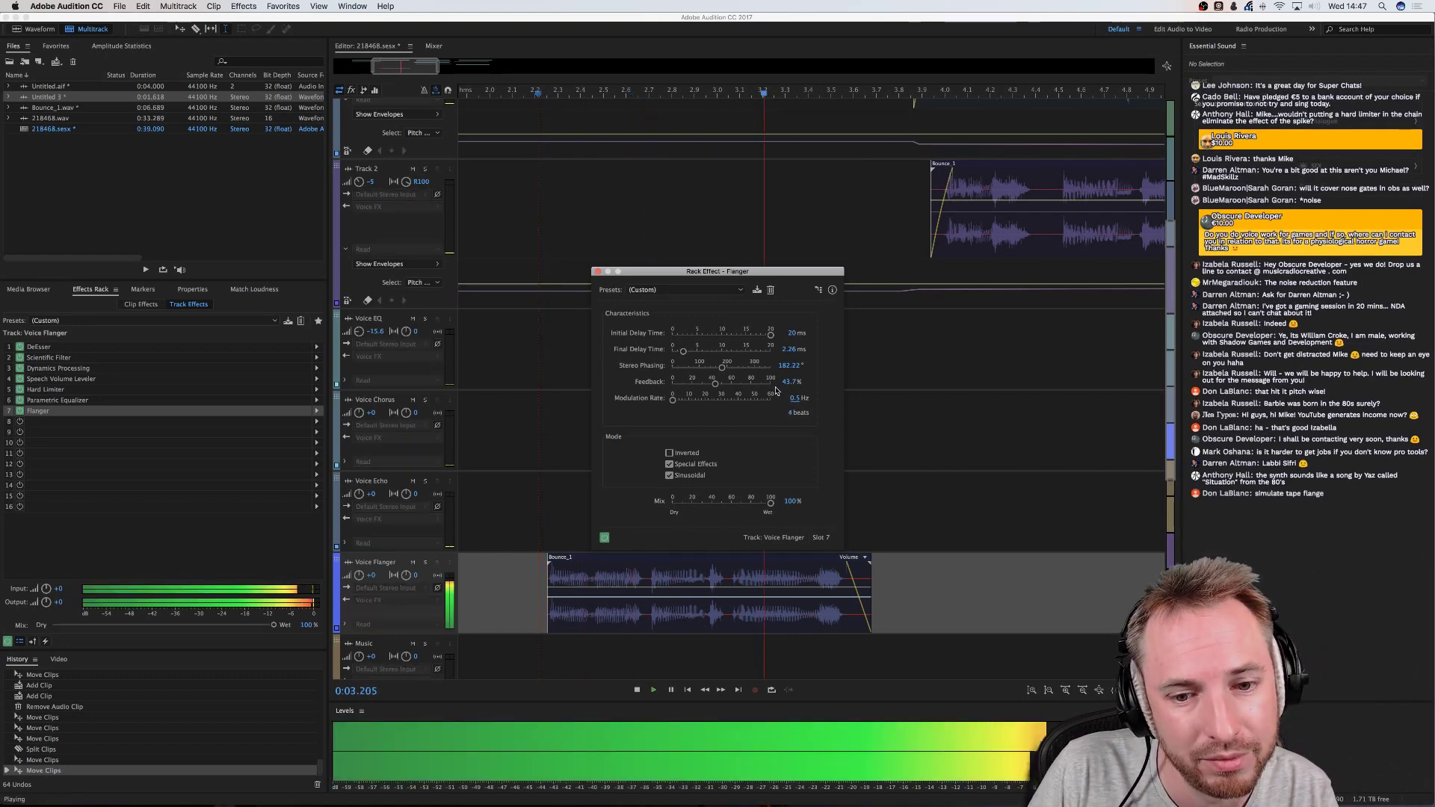
key(space)
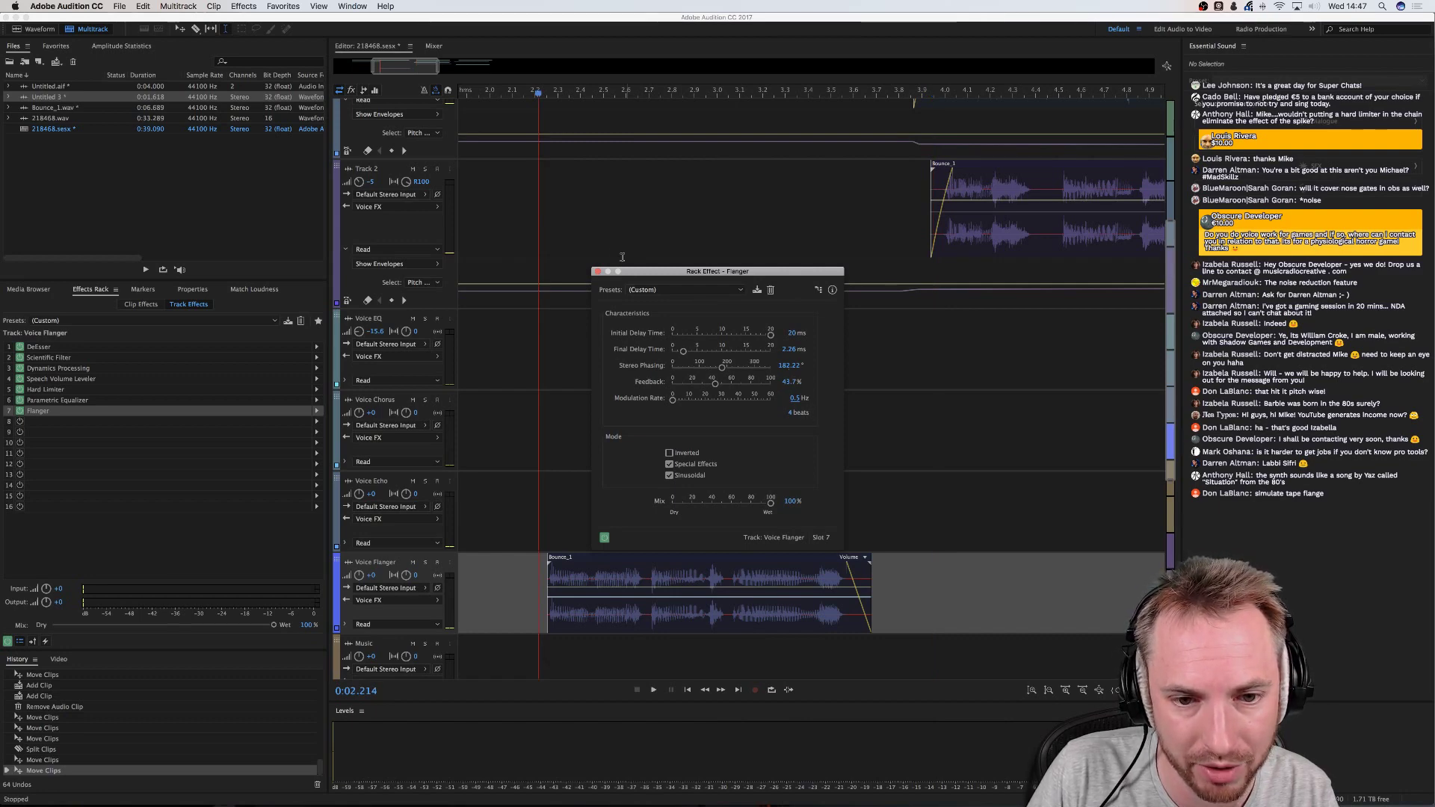
click(597, 272)
Play the session from about 0.62 seconds to hear the flanged phrase in context
scroll(595, 192, down, 5)
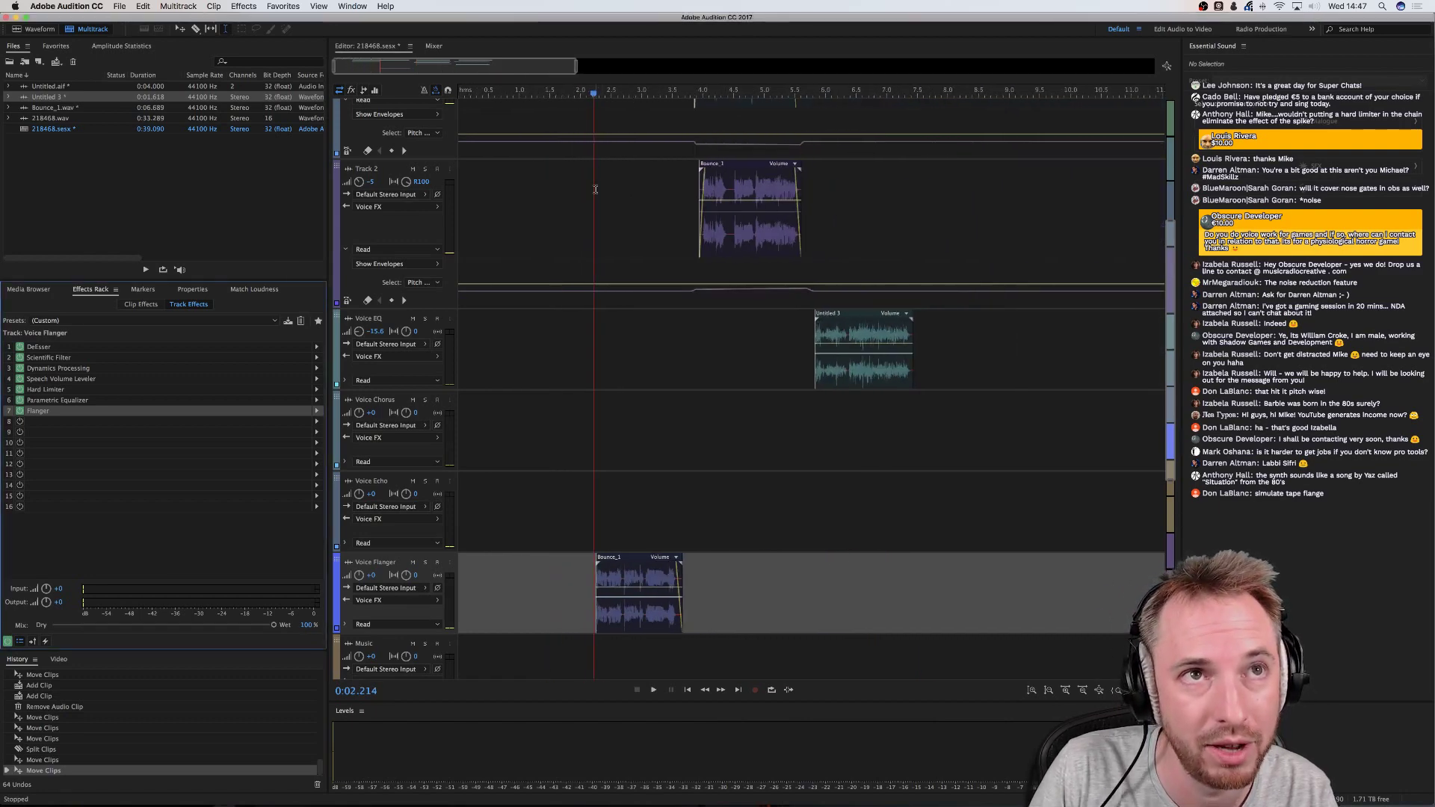
scroll(596, 192, up, 3)
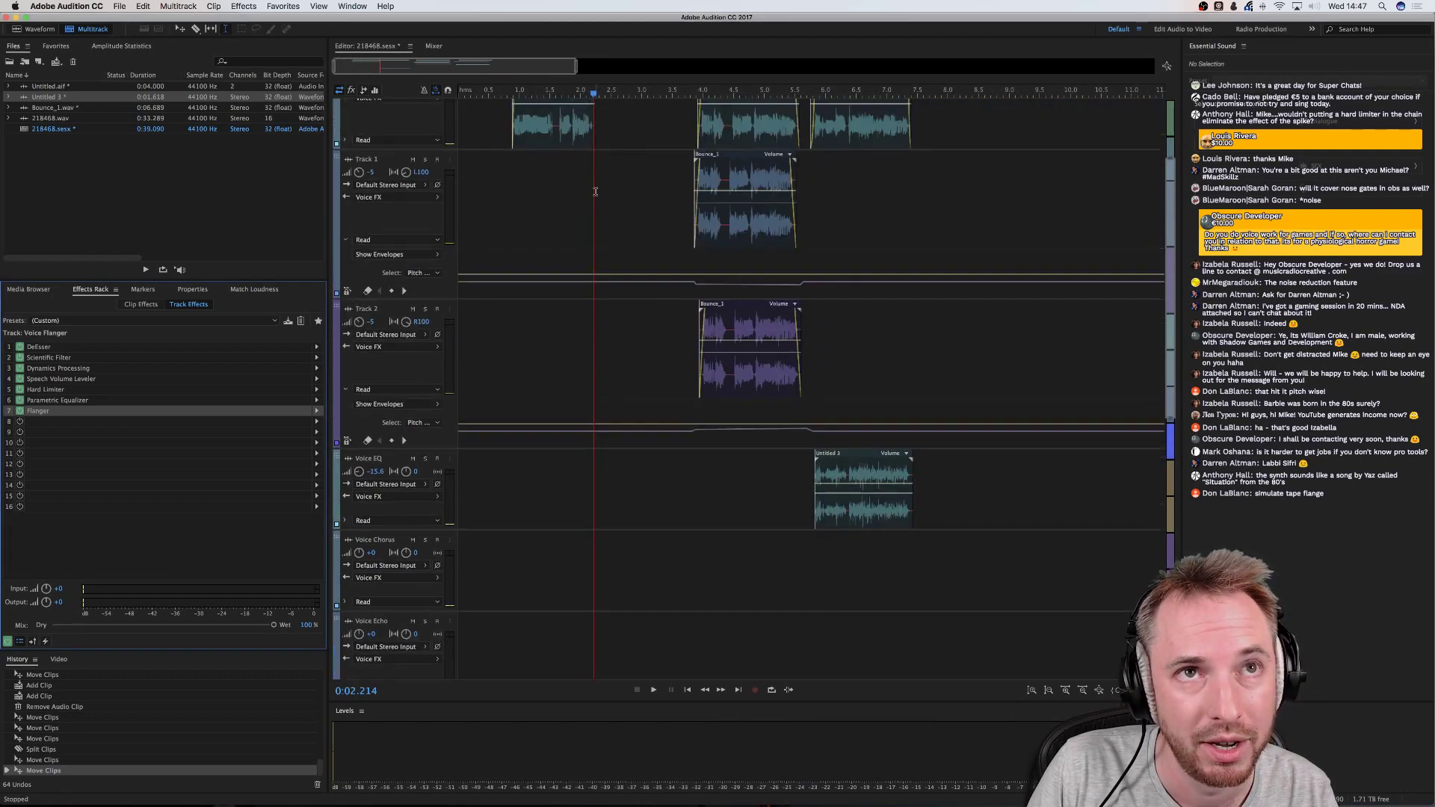
click(499, 183)
key(space)
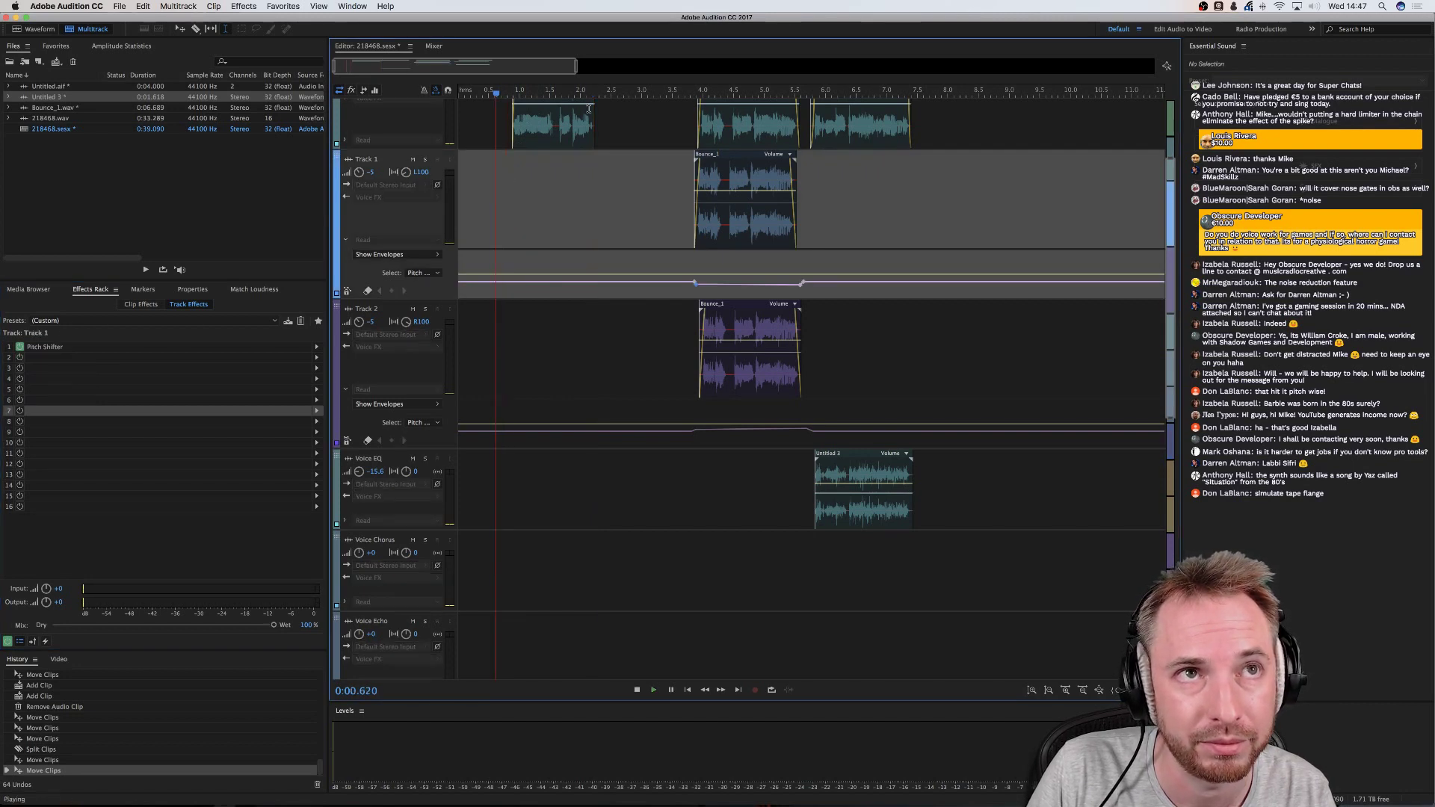
scroll(614, 97, down, 3)
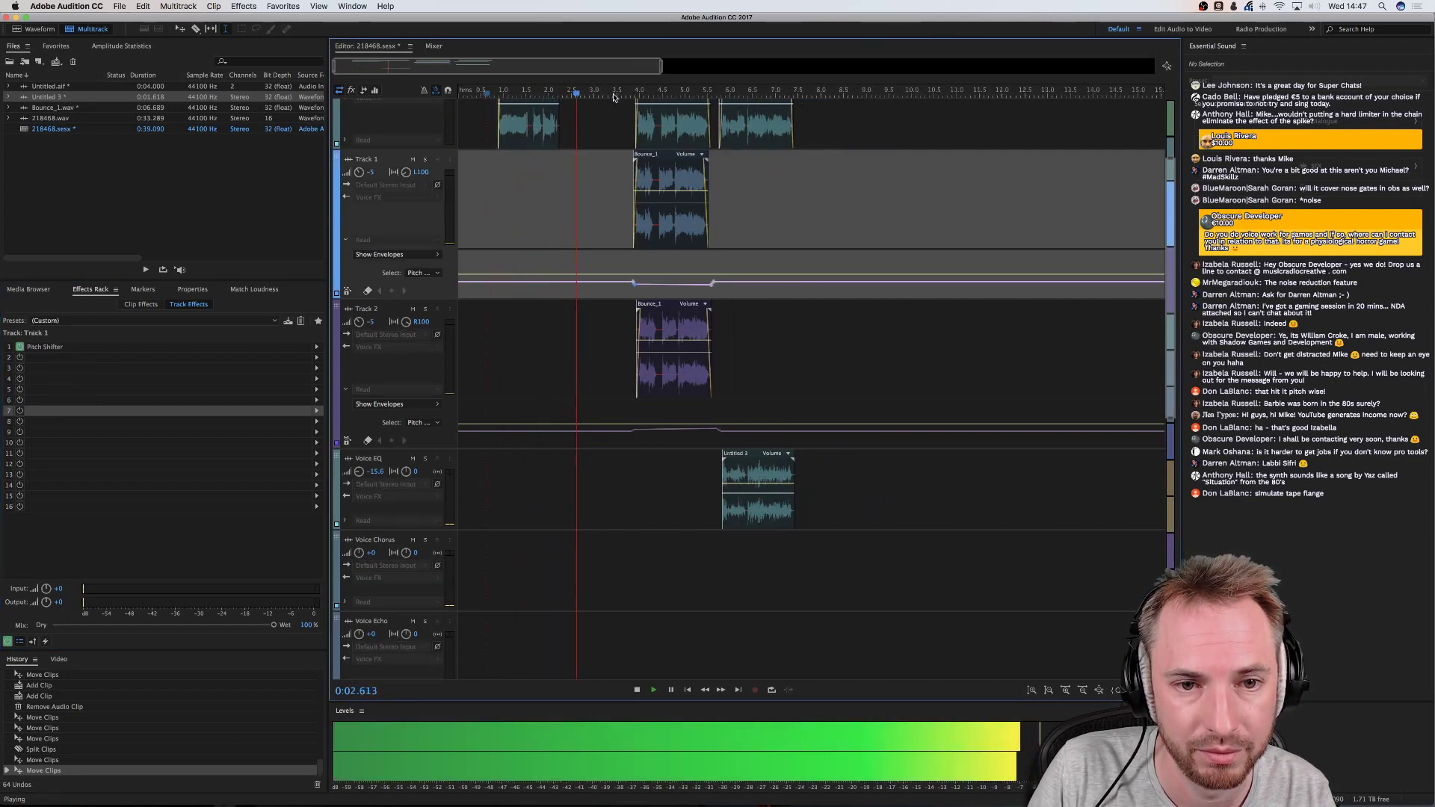
key(space)
Set the Voice Flanger track's volume to about -2.1 dB and shift its Bounce_1 clip slightly earlier
scroll(557, 97, up, 4)
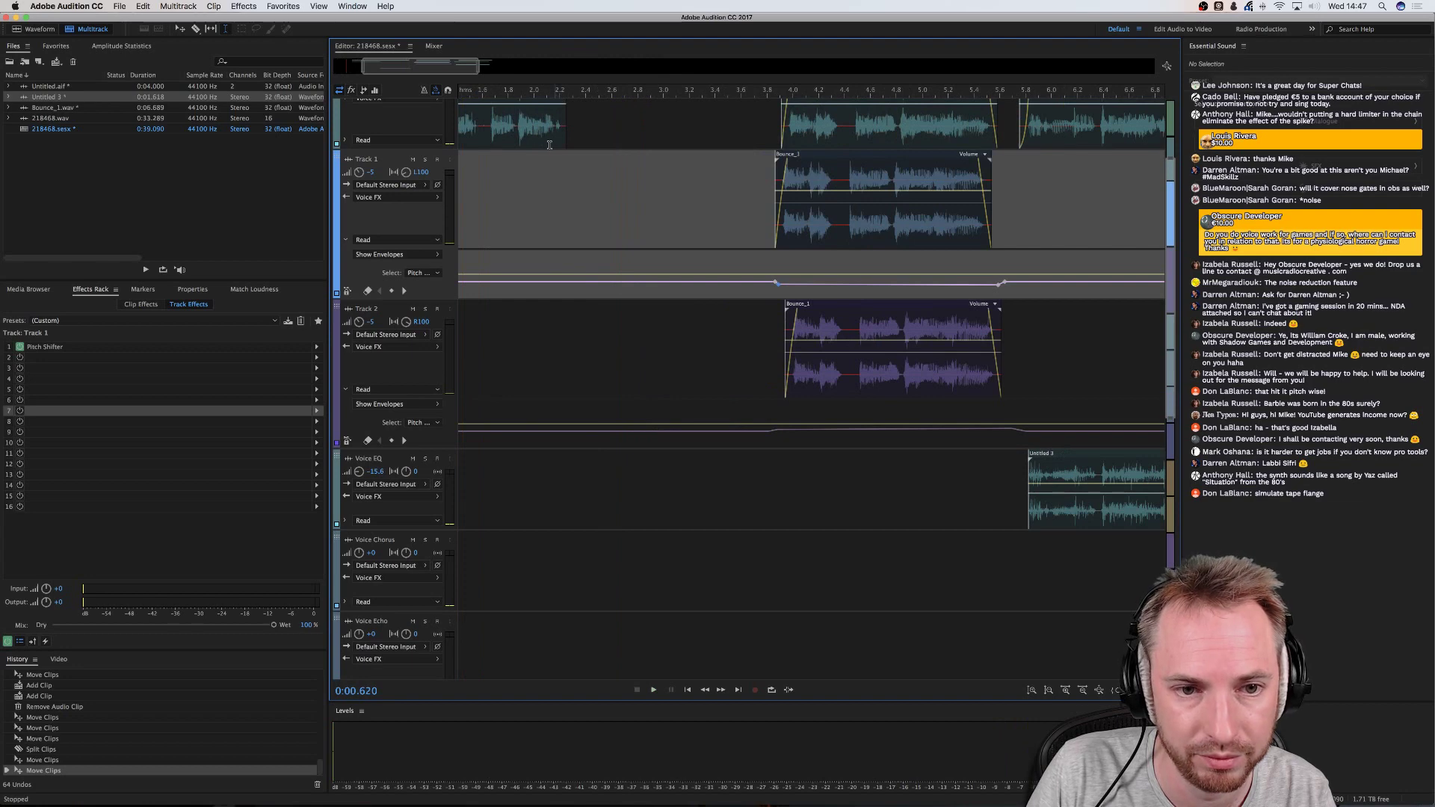
scroll(568, 198, down, 10)
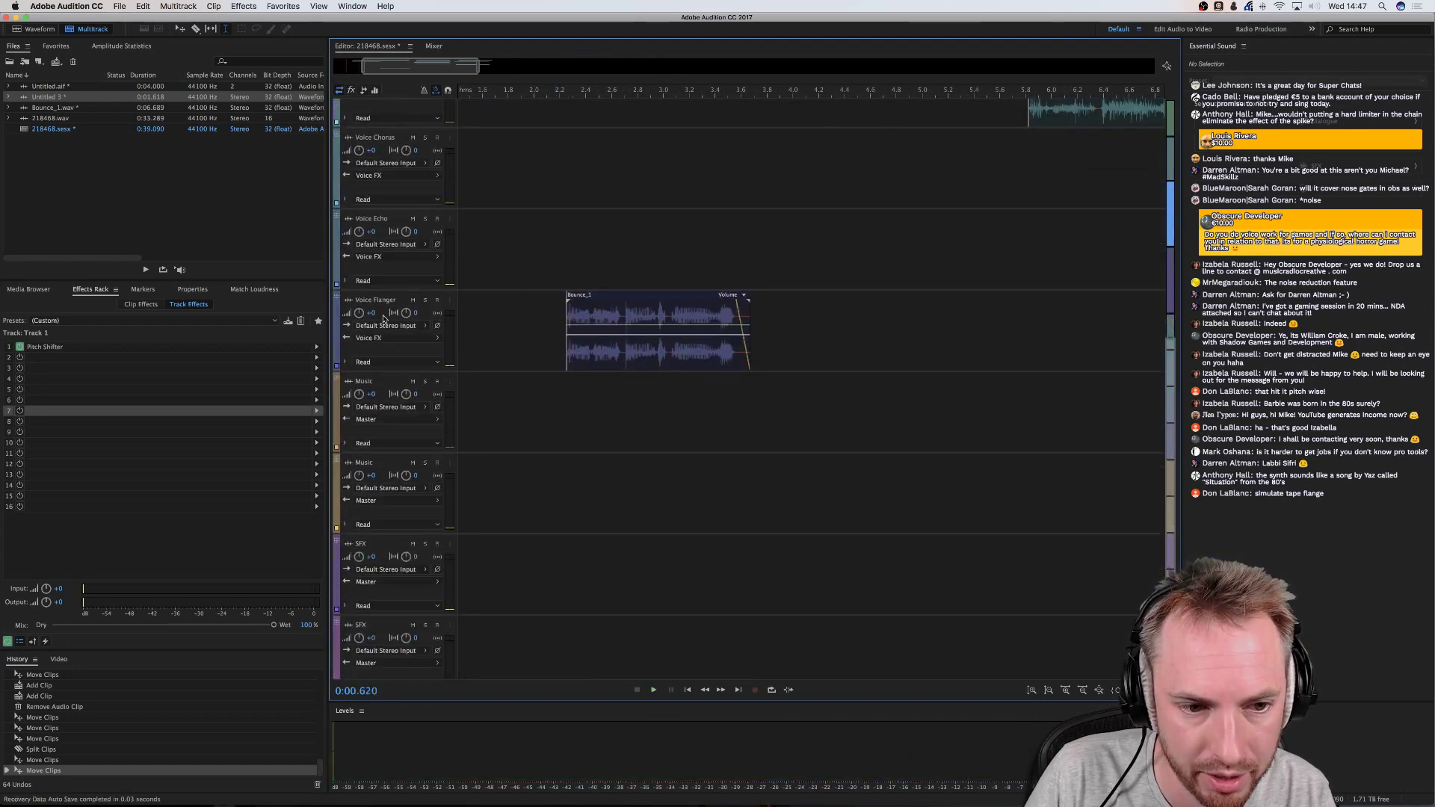
drag(357, 313, 356, 315)
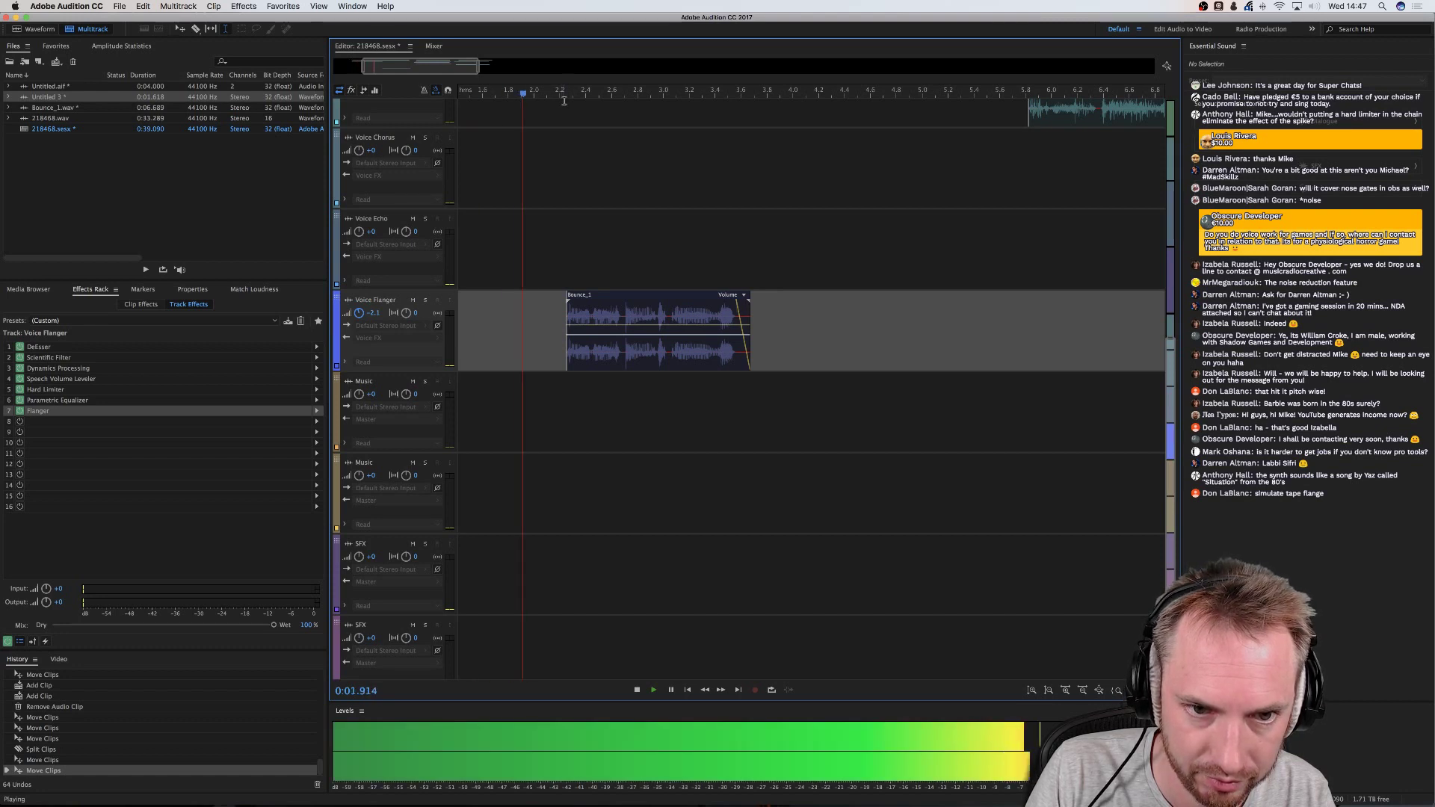
click(546, 268)
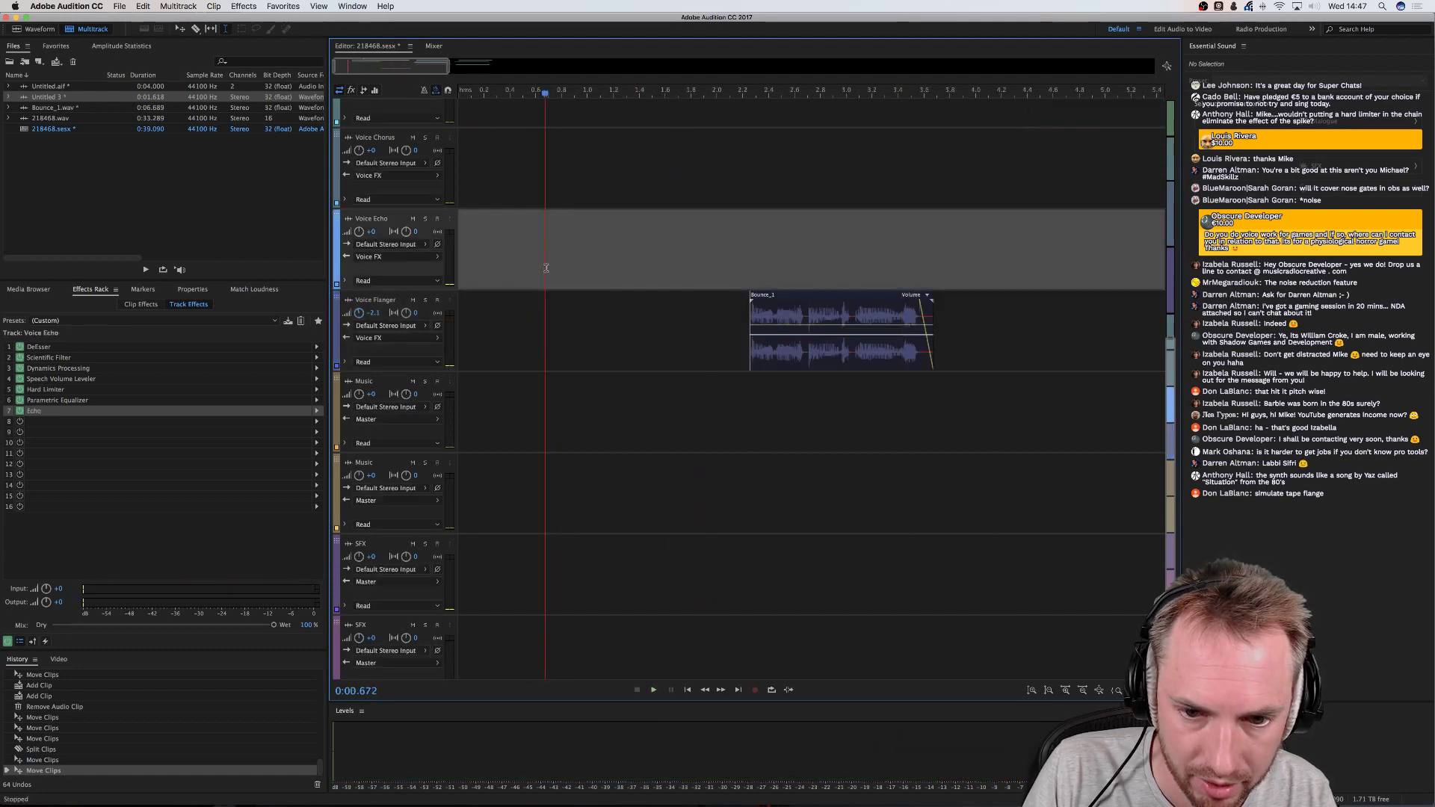
click(719, 262)
drag(757, 314, 757, 313)
Play the session from about 0.58 seconds and lower the Voice EQ track's volume to about -17.4 dB
click(566, 237)
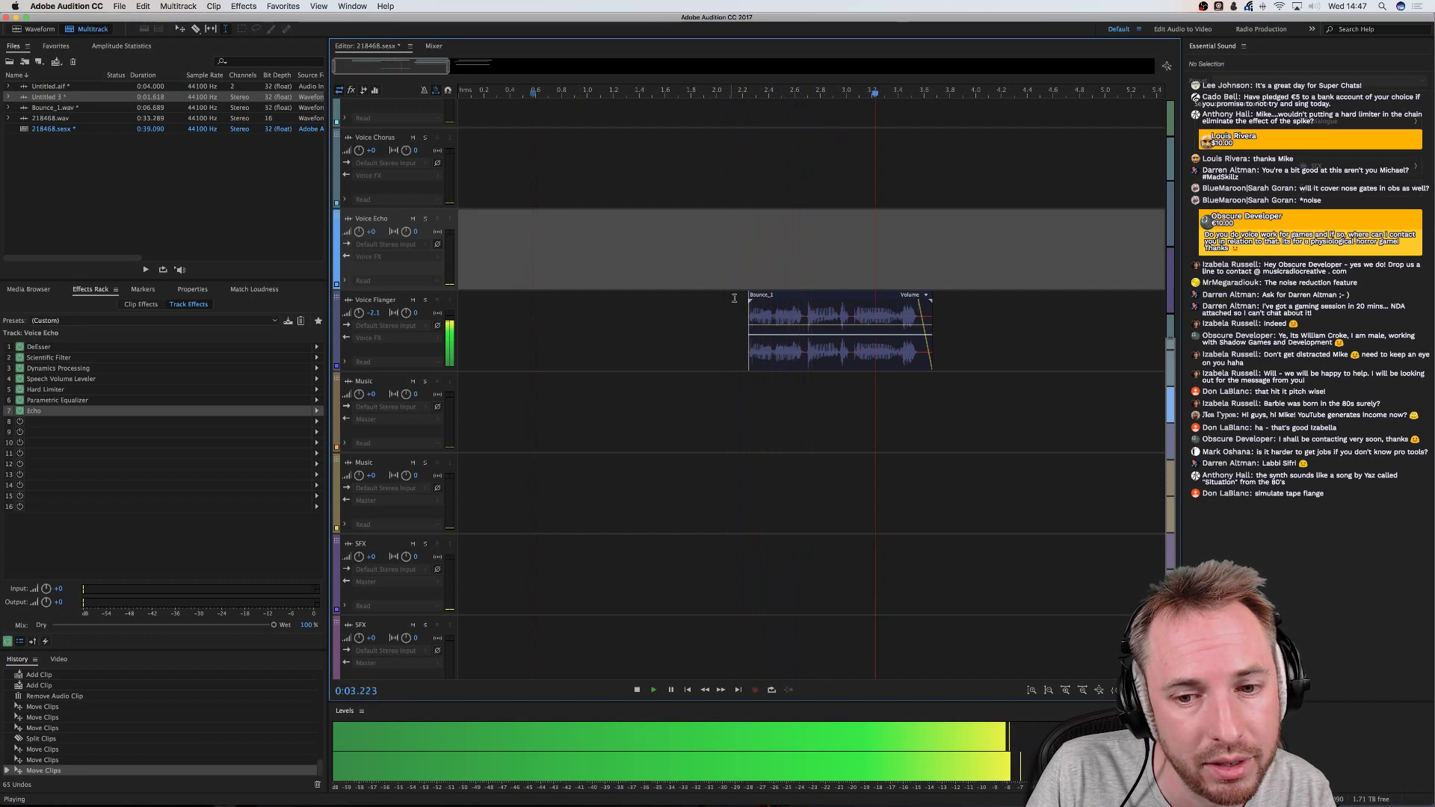
scroll(784, 121, down, 5)
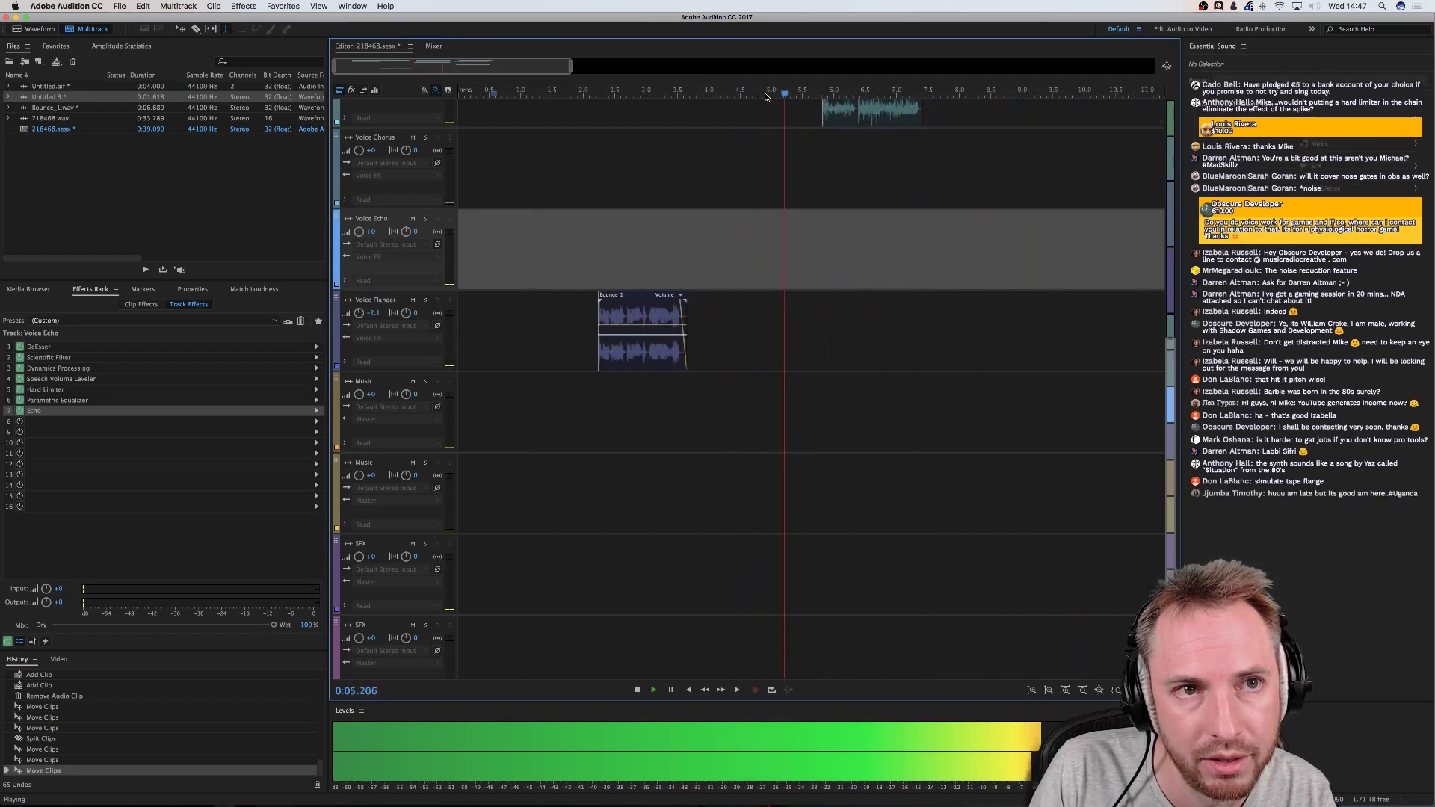
scroll(532, 195, up, 3)
scroll(532, 196, up, 3)
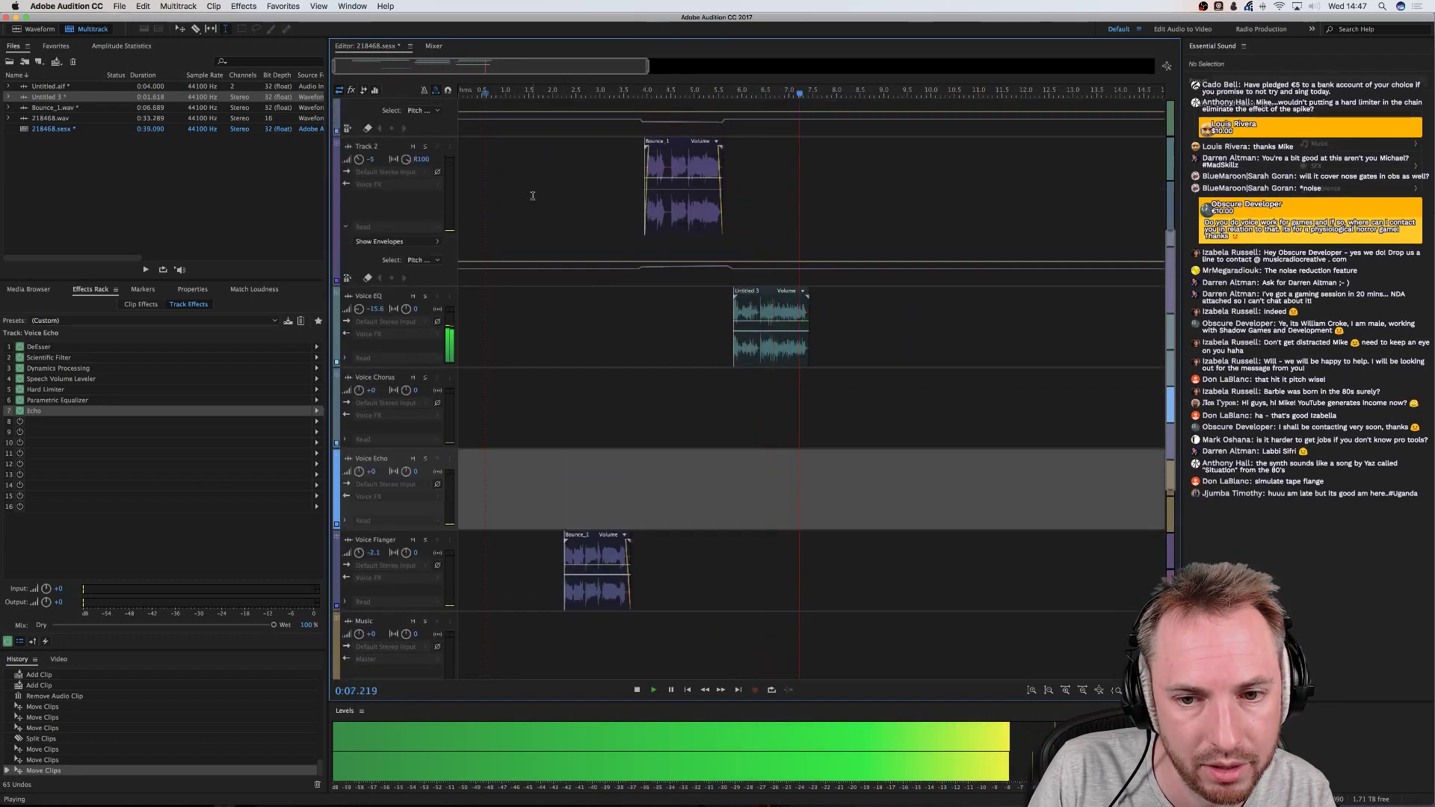
key(space)
click(359, 310)
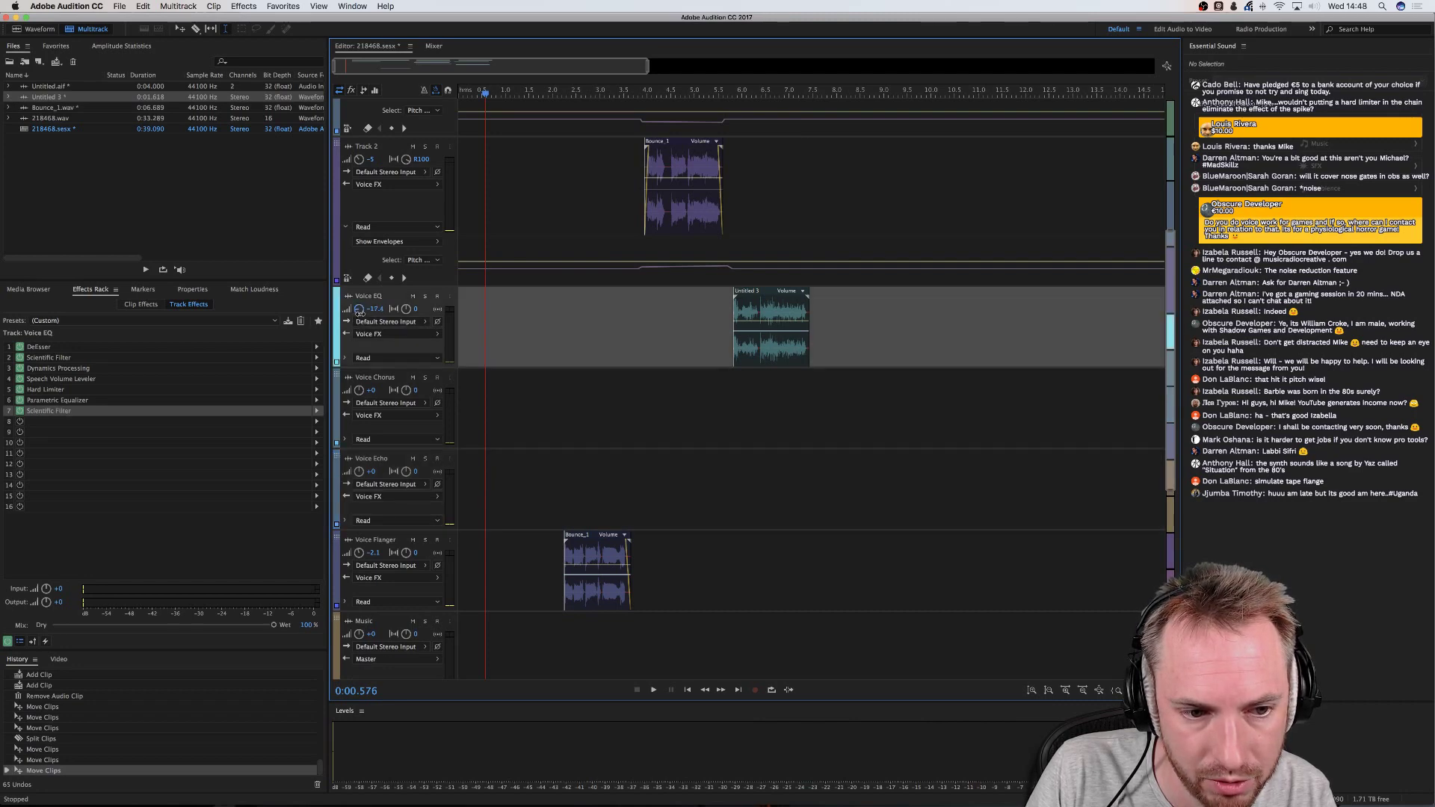
Shift the first clip on the Bounce_1 track and the Voice Flanger clip slightly later together
scroll(578, 266, up, 3)
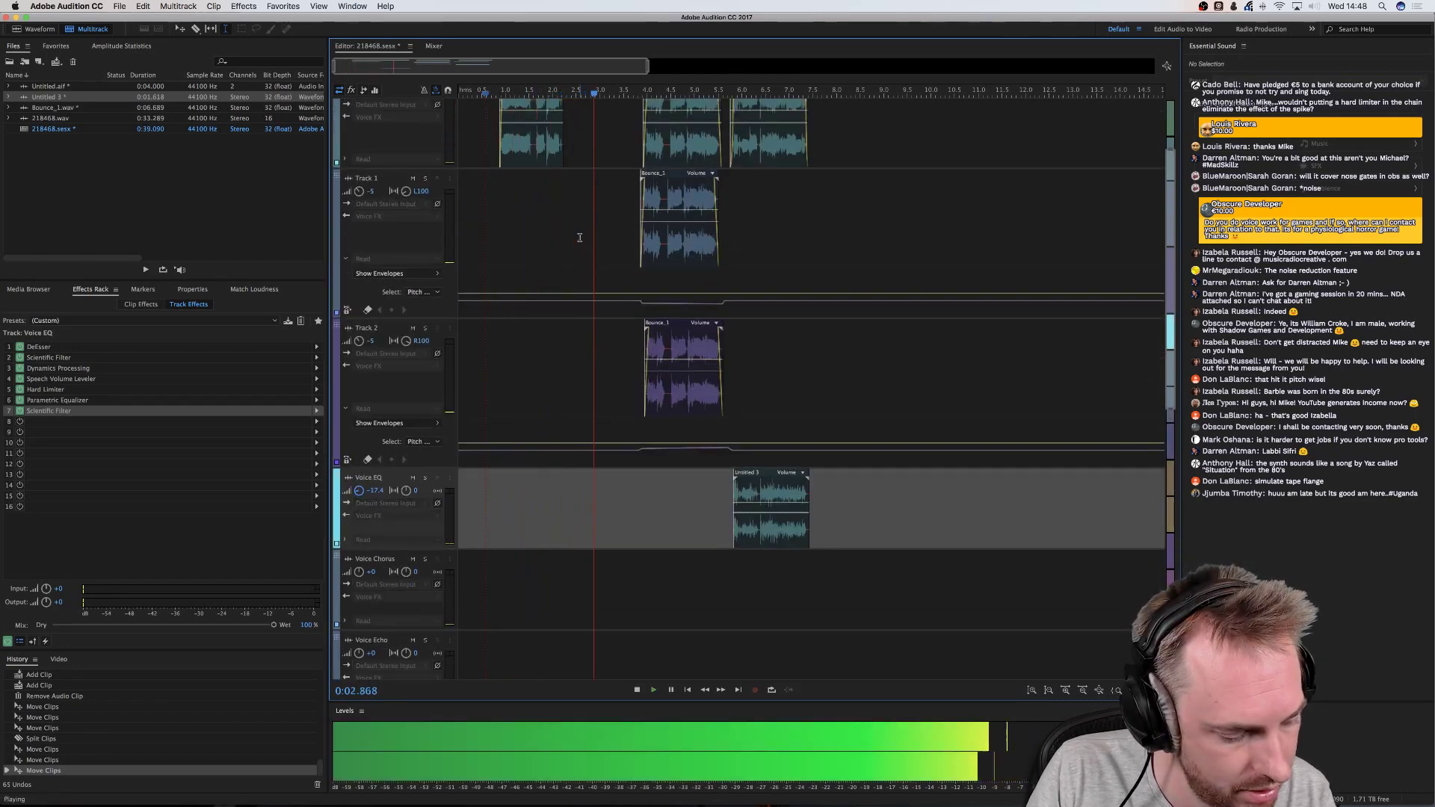
key(space)
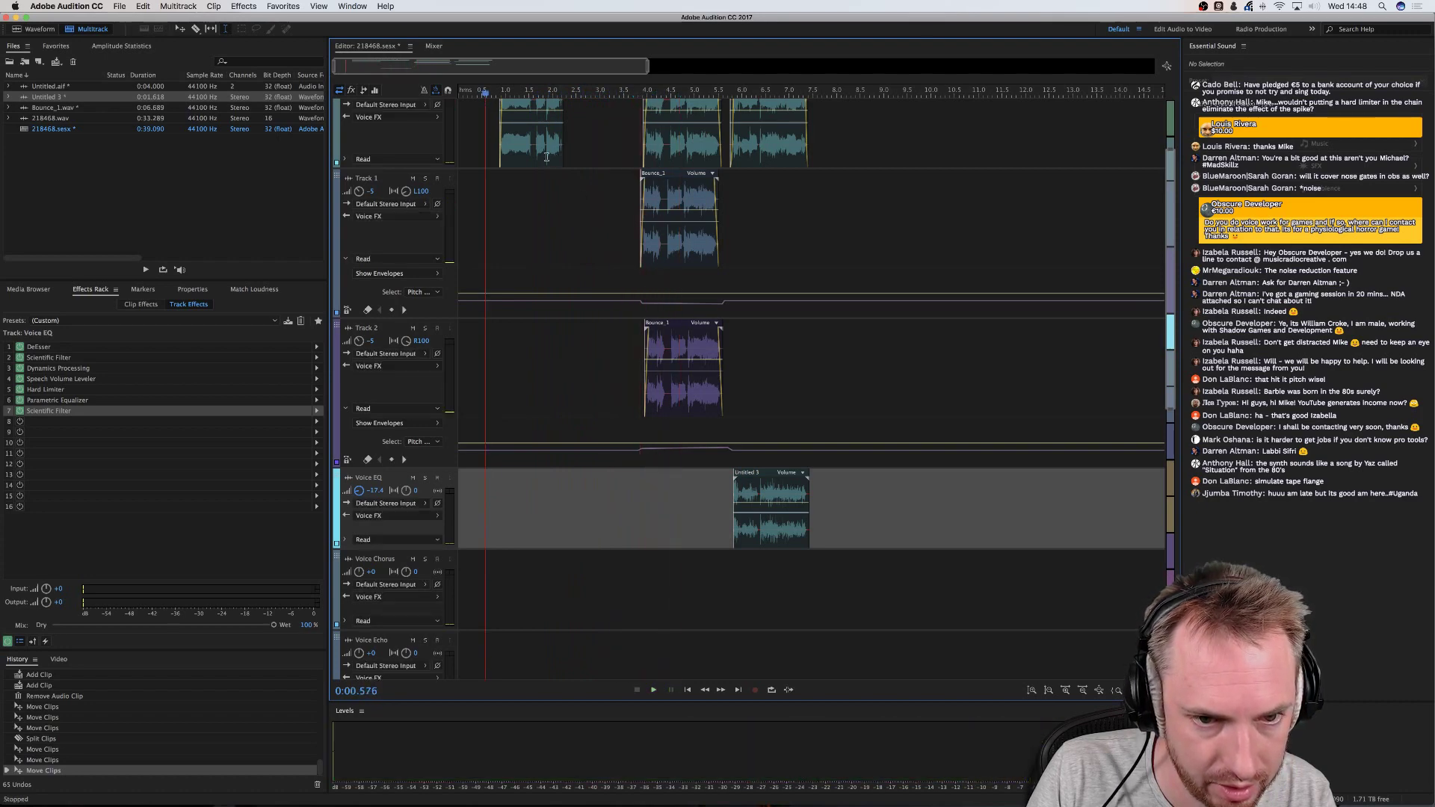
click(544, 155)
scroll(576, 299, down, 5)
click(588, 368)
drag(589, 367, 591, 367)
scroll(568, 249, up, 5)
scroll(568, 248, up, 3)
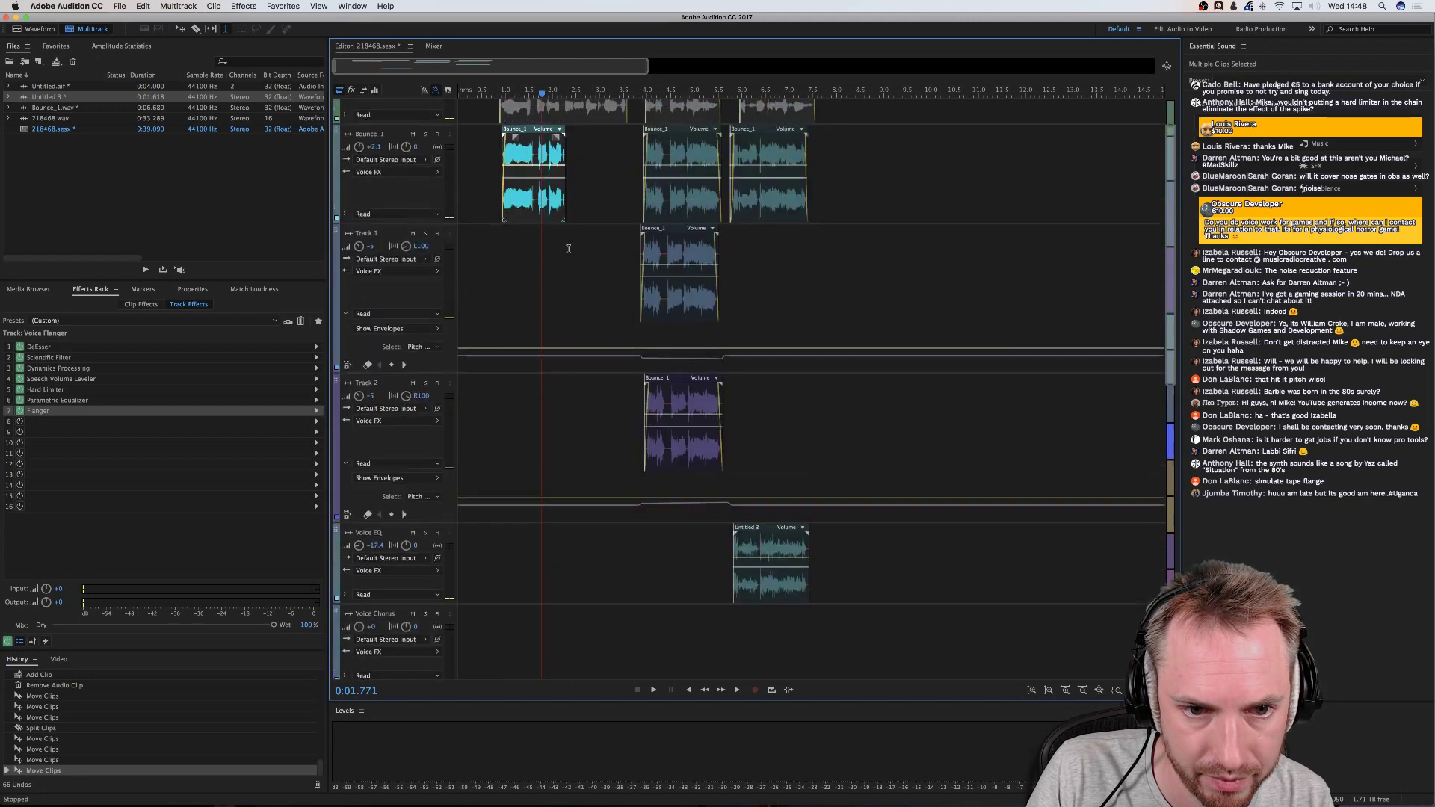
Play the session from about 0.76 seconds through the last phrase to check the balance
click(494, 266)
key(space)
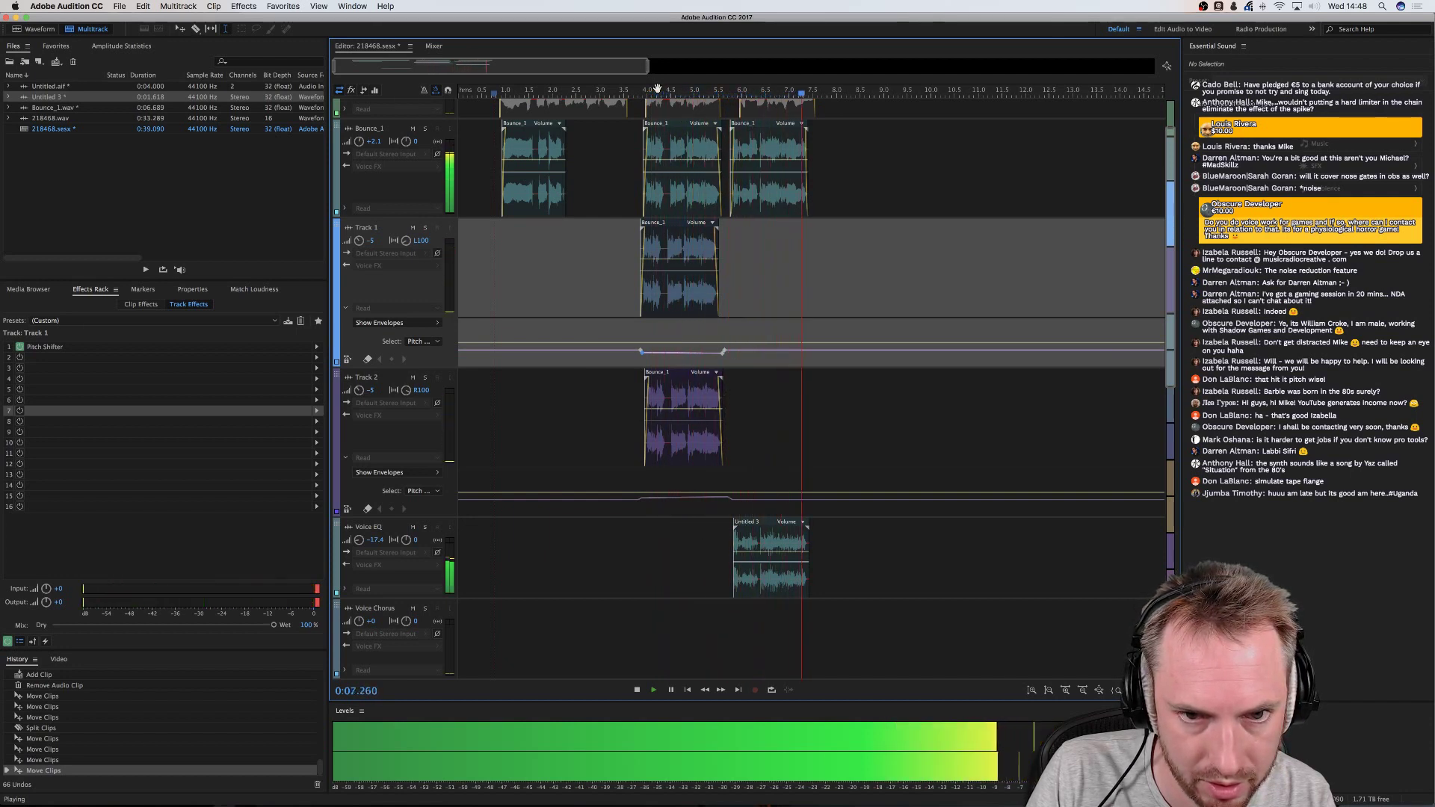
key(space)
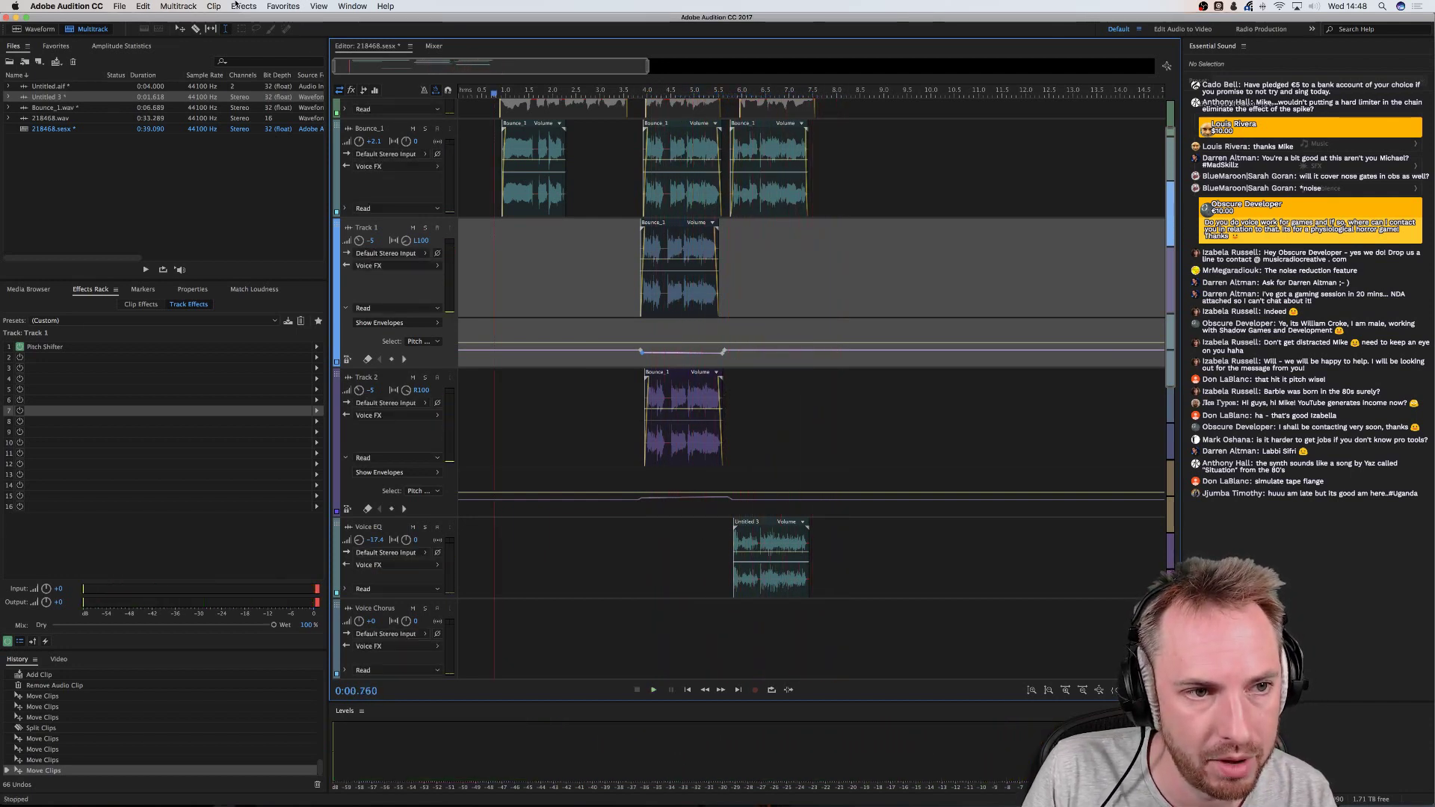
Mix down the entire multitrack session to a new file
click(236, 6)
mouse_move(305, 196)
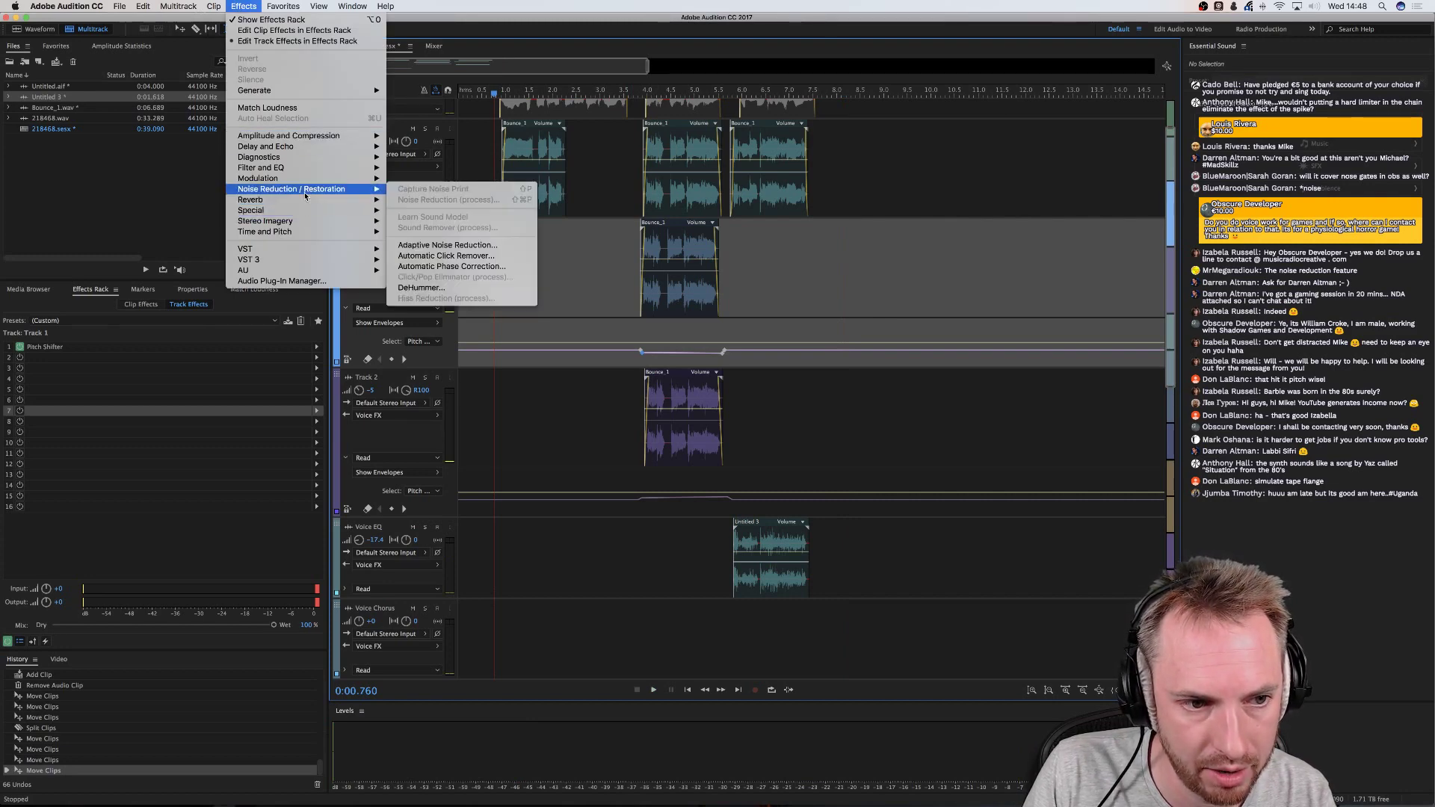
mouse_move(177, 6)
mouse_move(215, 60)
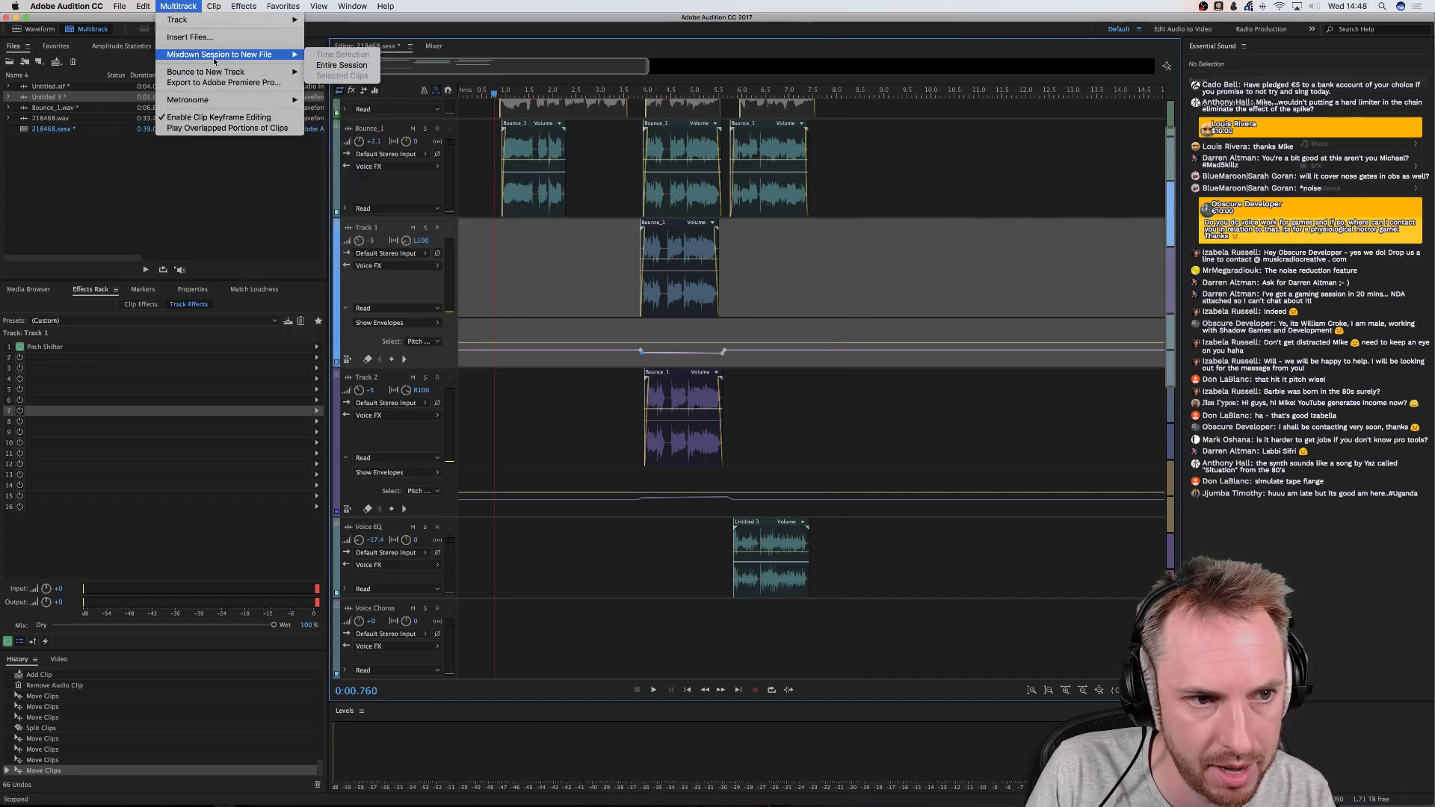
click(326, 65)
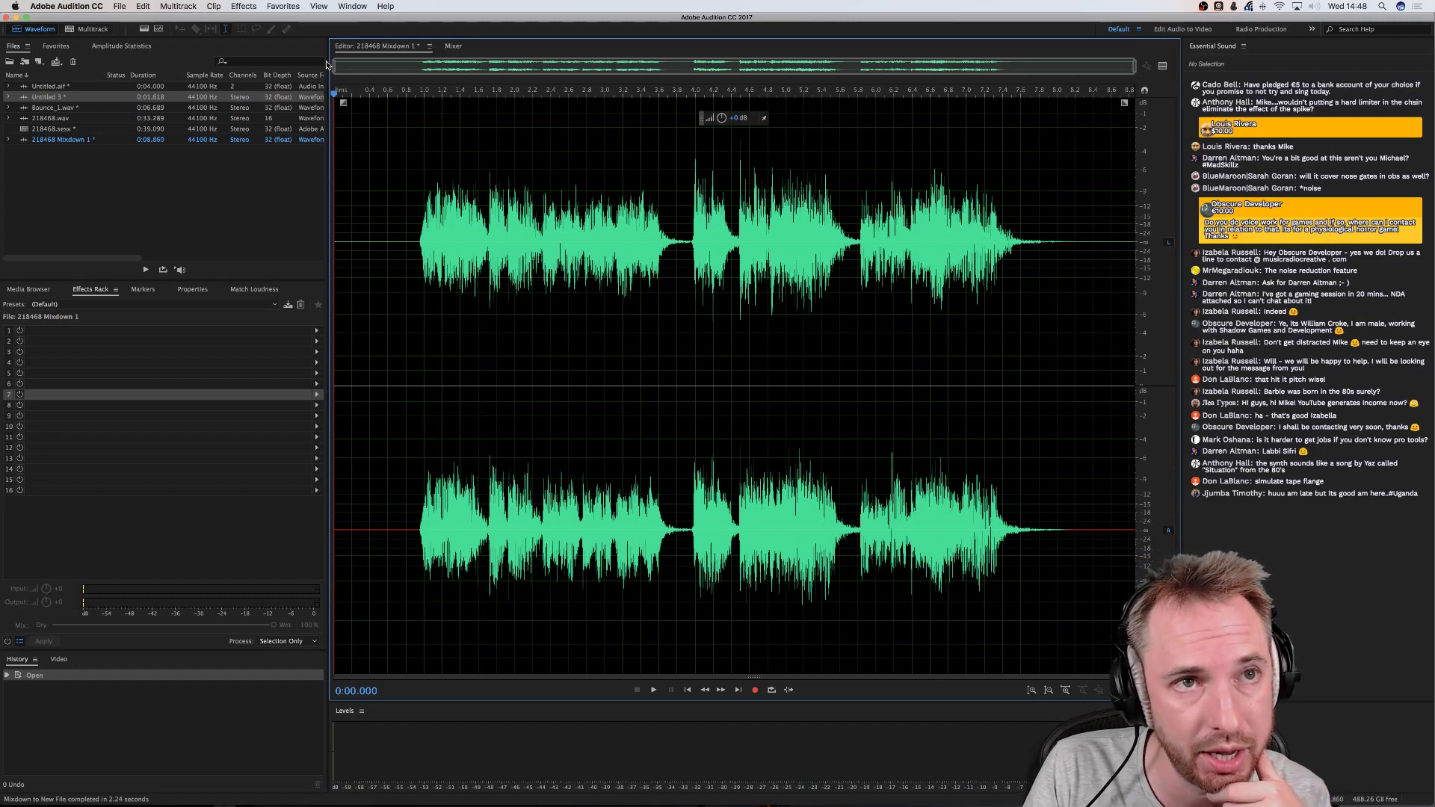
Select the mixdown from about 0.83 seconds to the end and open the Analog Delay effect
click(409, 221)
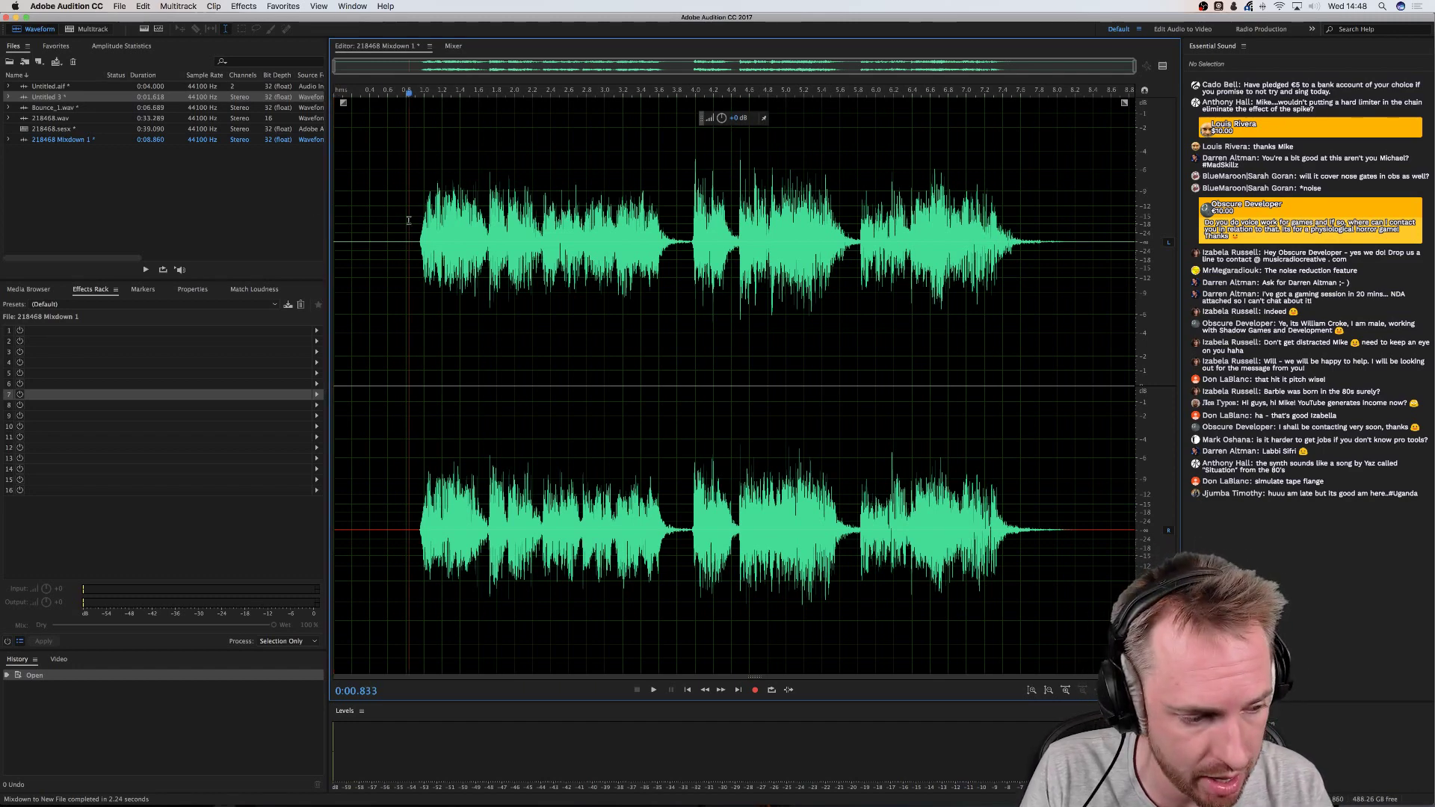
drag(409, 220, 1135, 224)
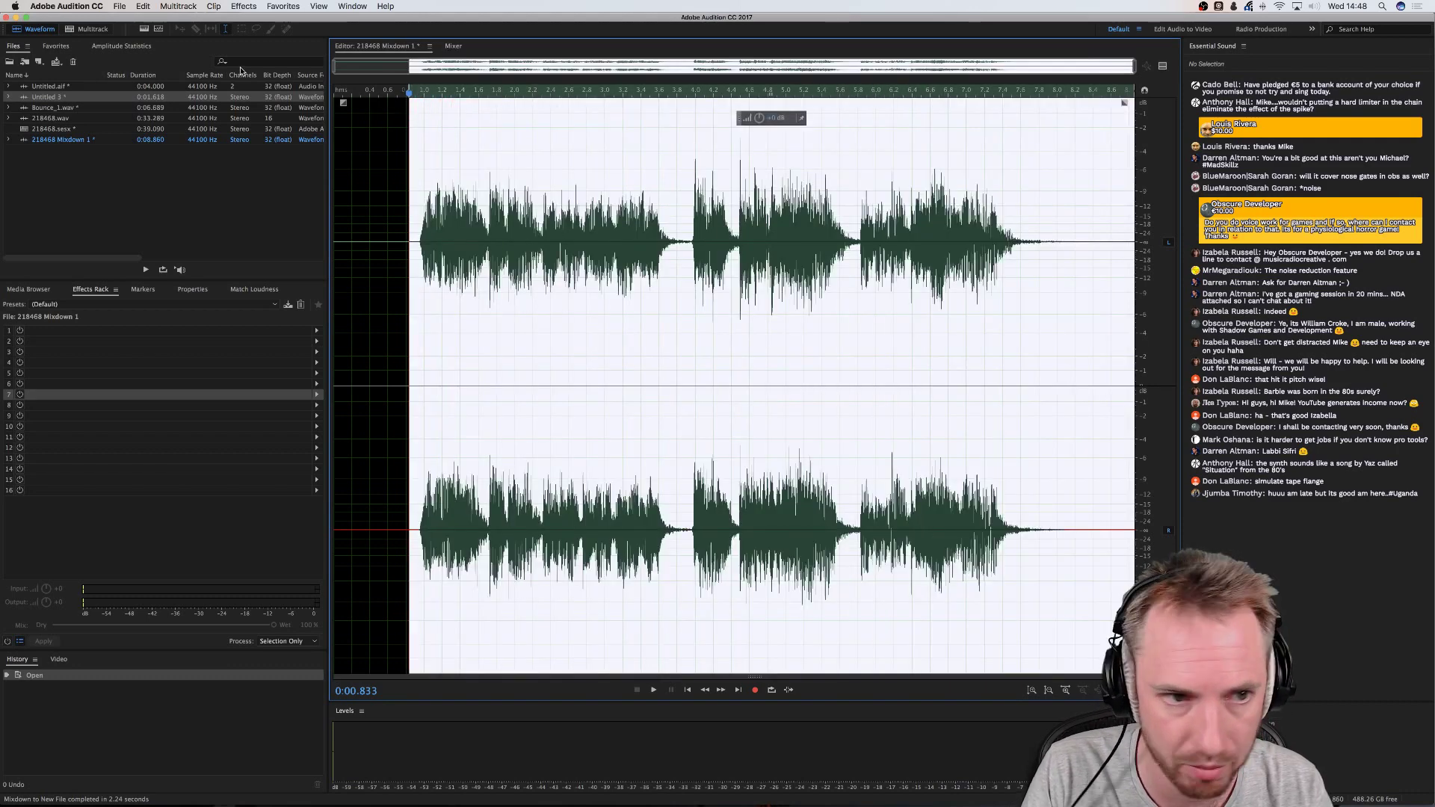
click(243, 6)
mouse_move(282, 139)
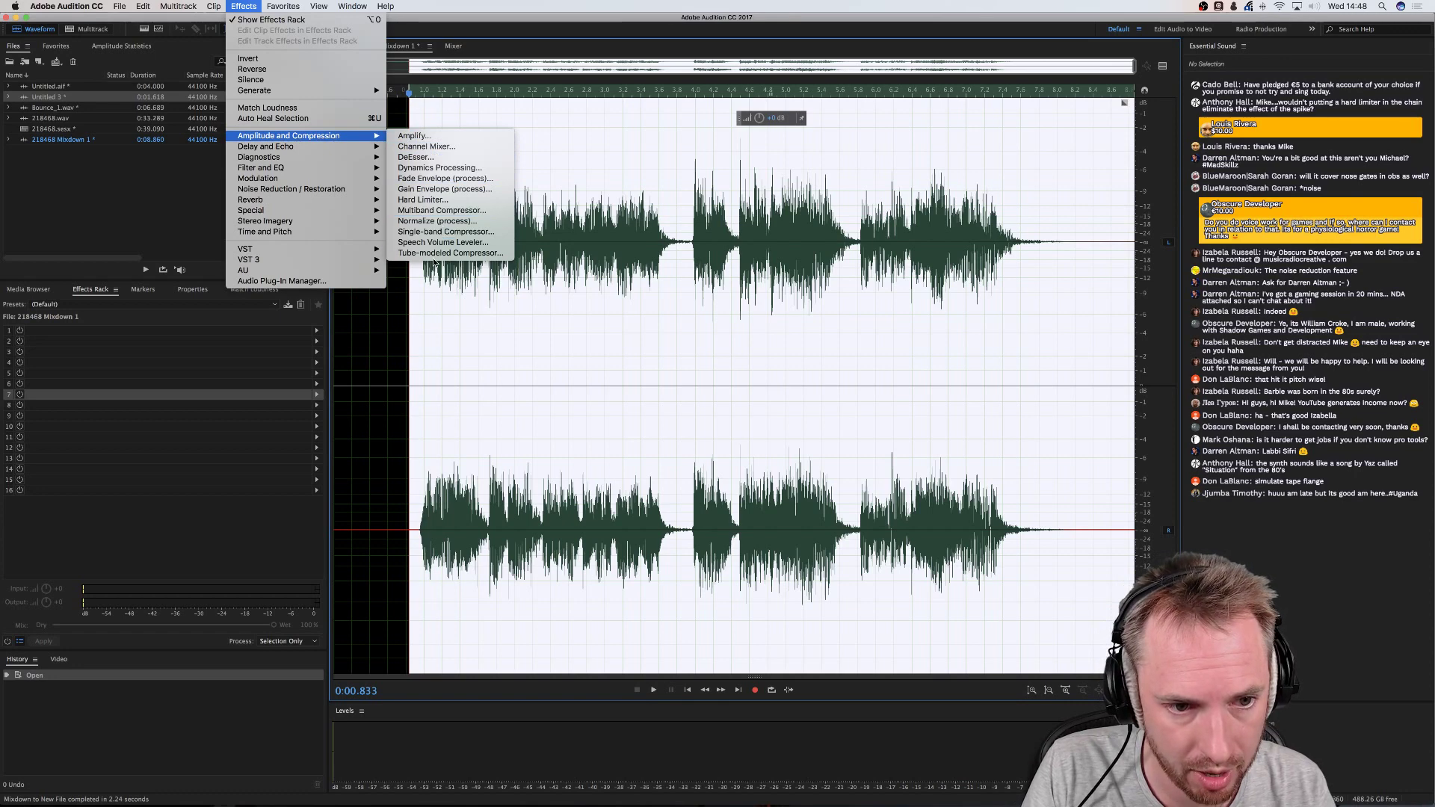
mouse_move(346, 150)
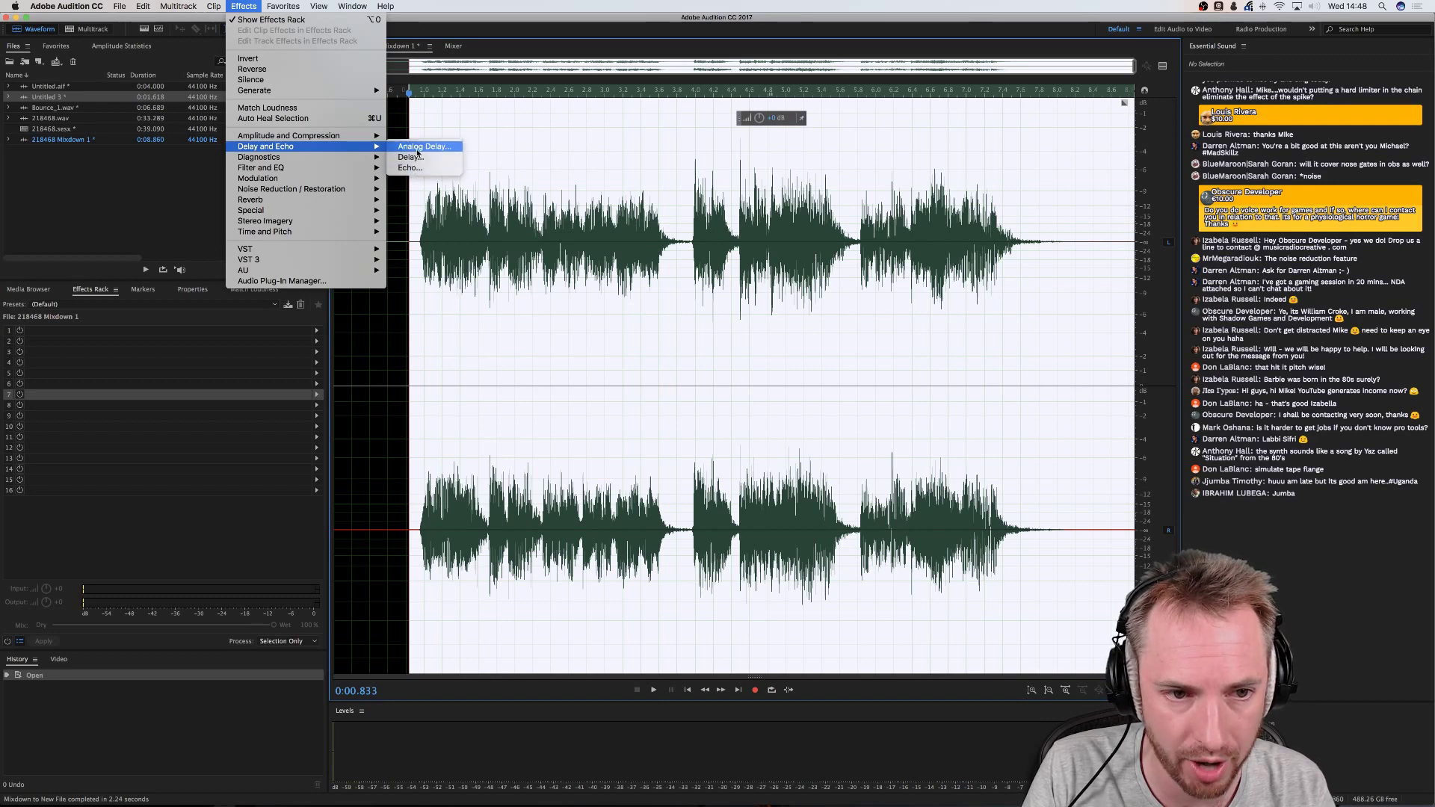
click(417, 149)
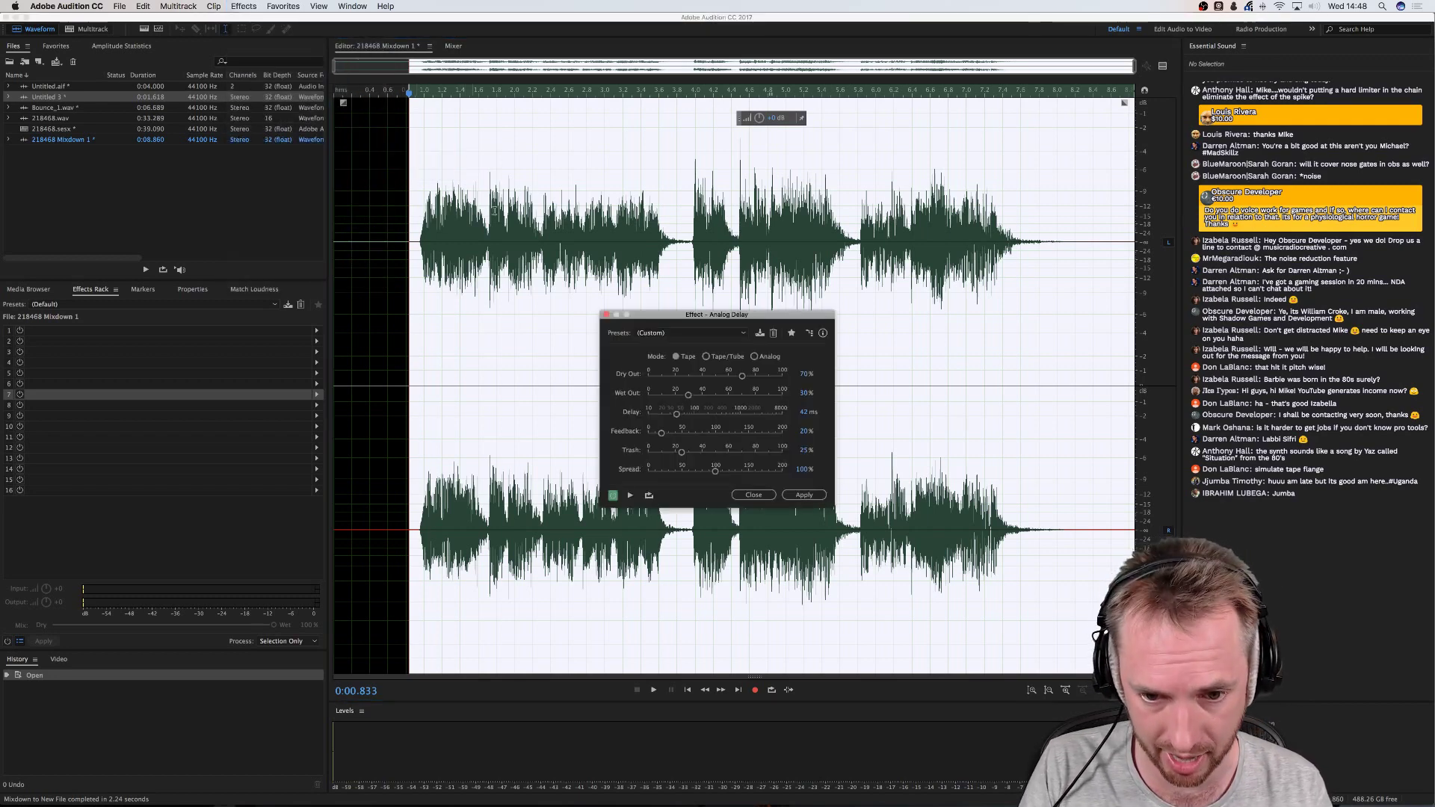
Preview the Analog Delay in Tape mode on the last phrase, from about 5.78 seconds
click(716, 358)
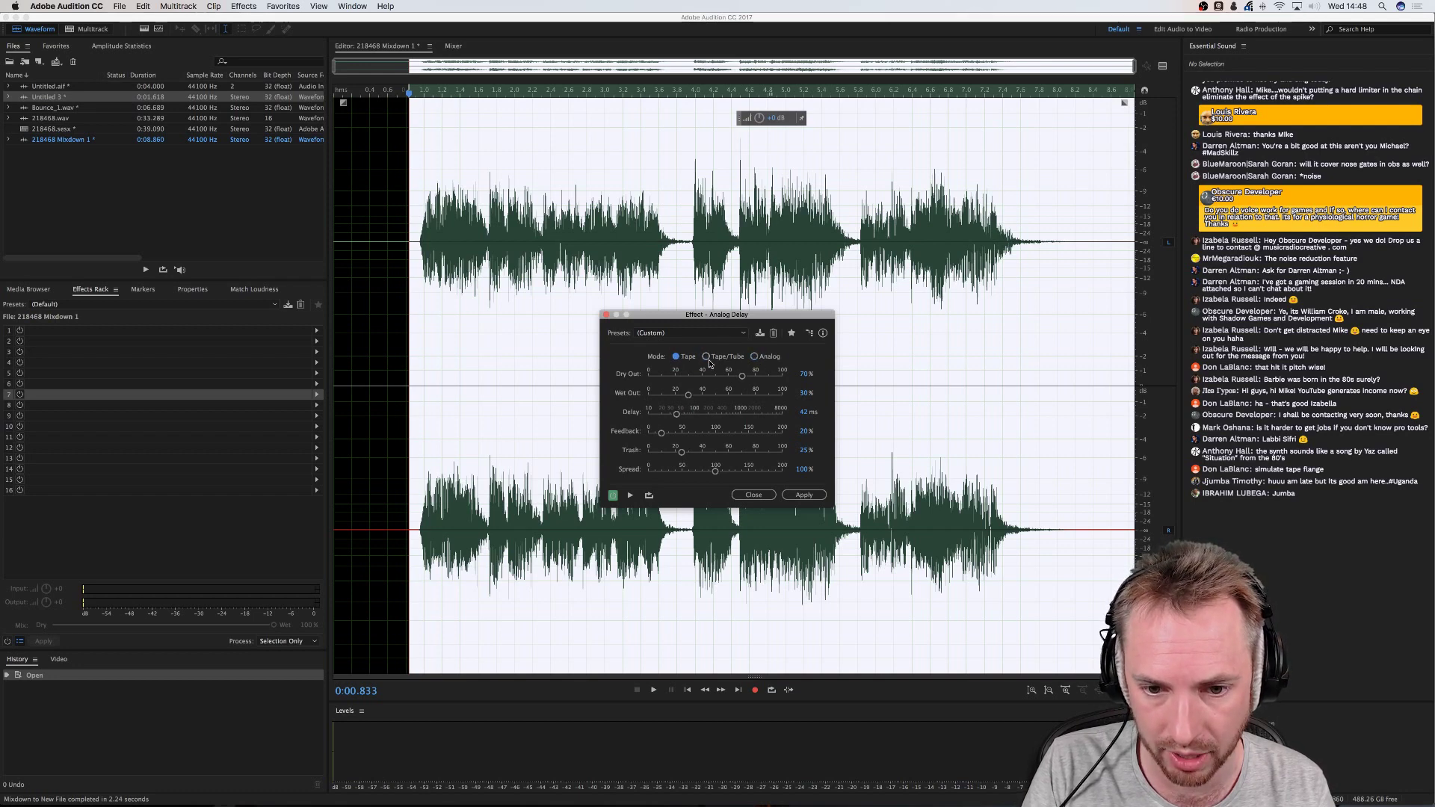
key(space)
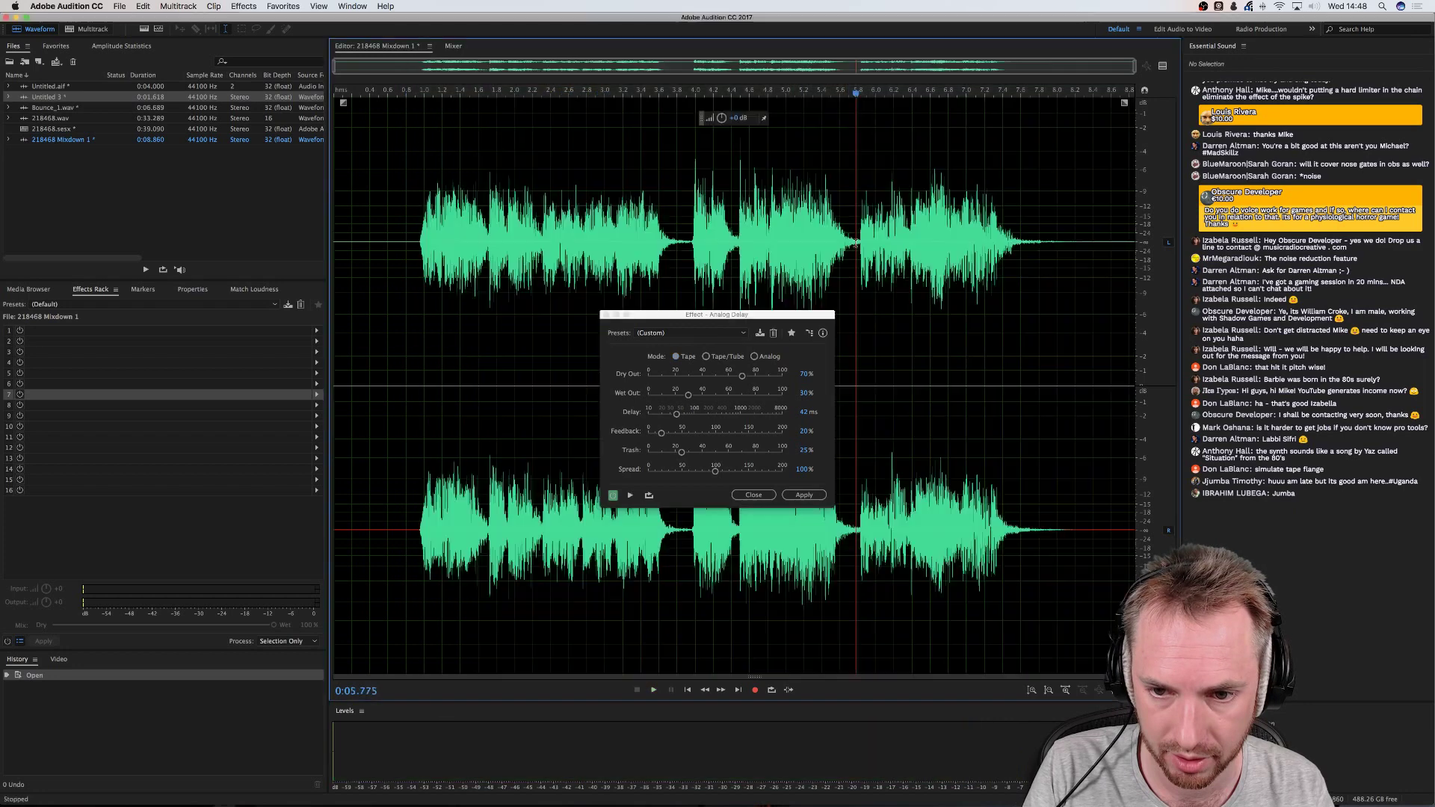
click(857, 247)
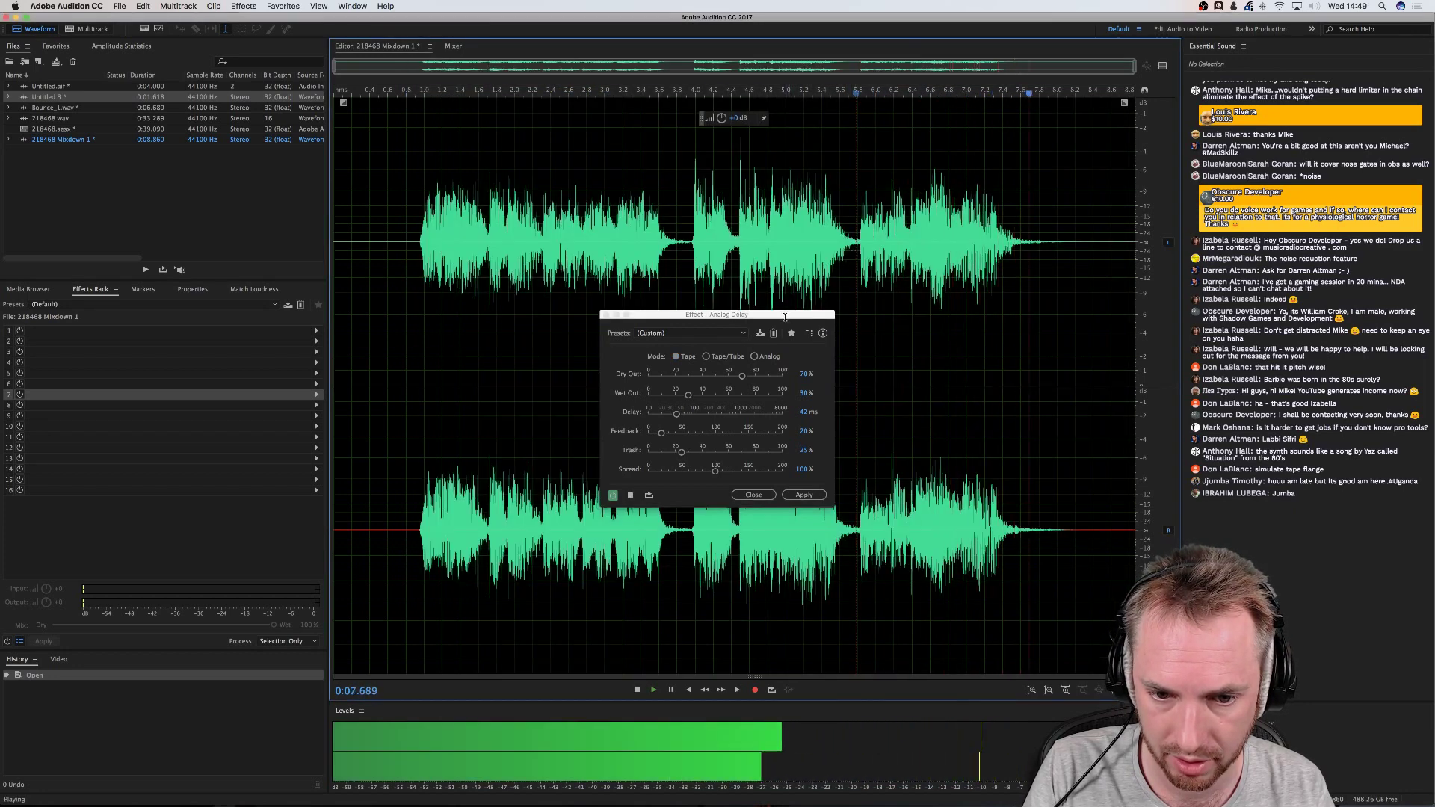
key(space)
Load the Analog Delay's 50's Slapback preset and listen to the last phrase
click(709, 338)
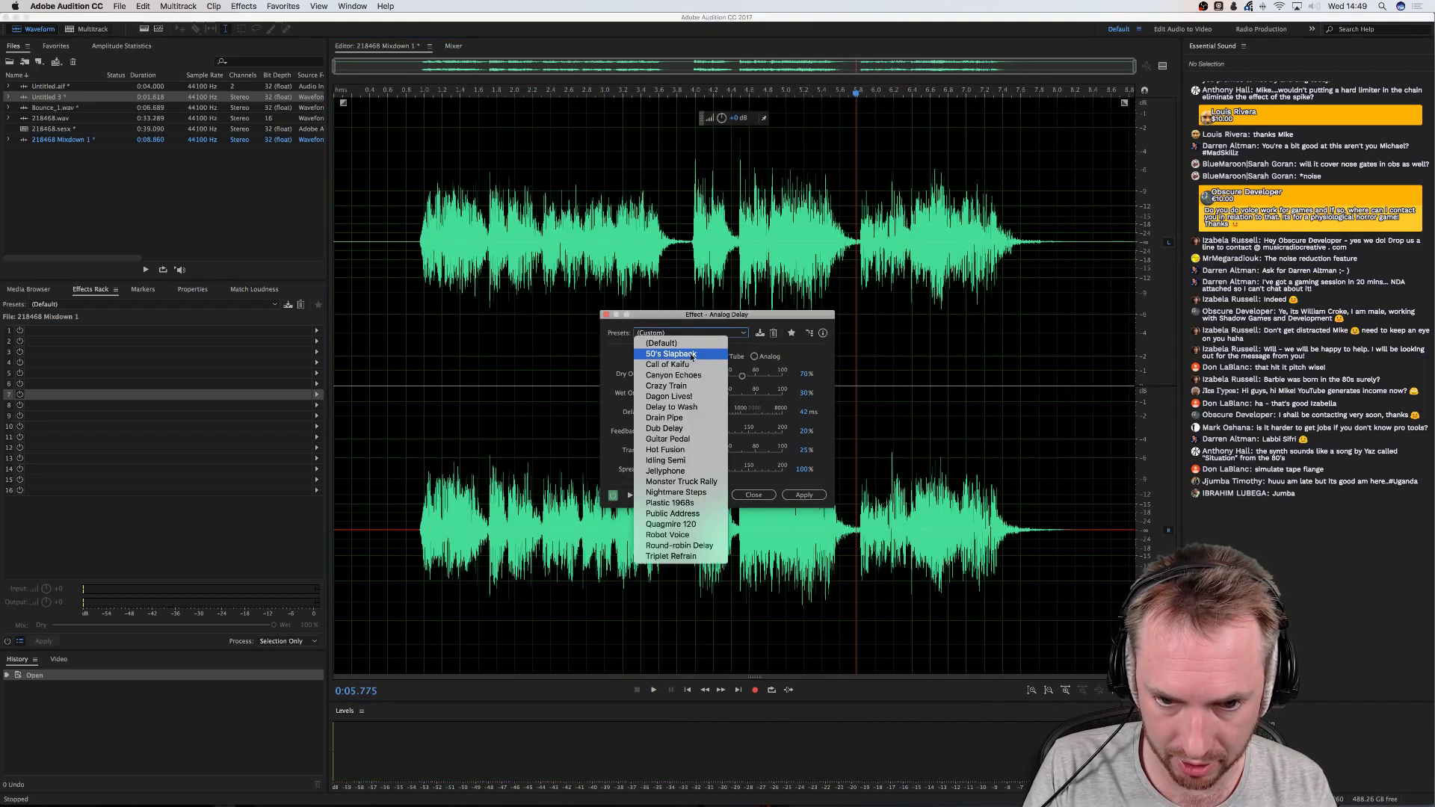
click(692, 355)
key(space)
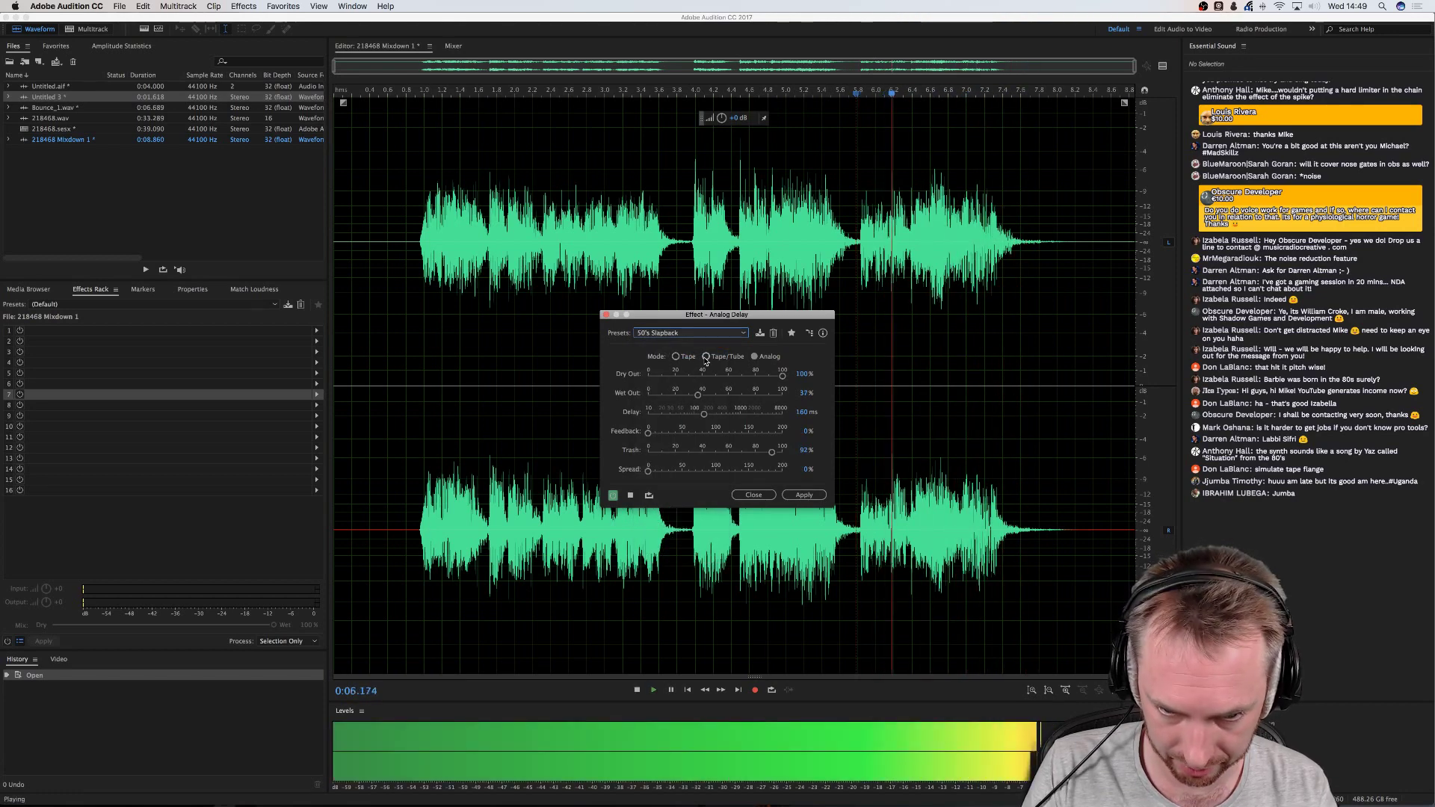
key(space)
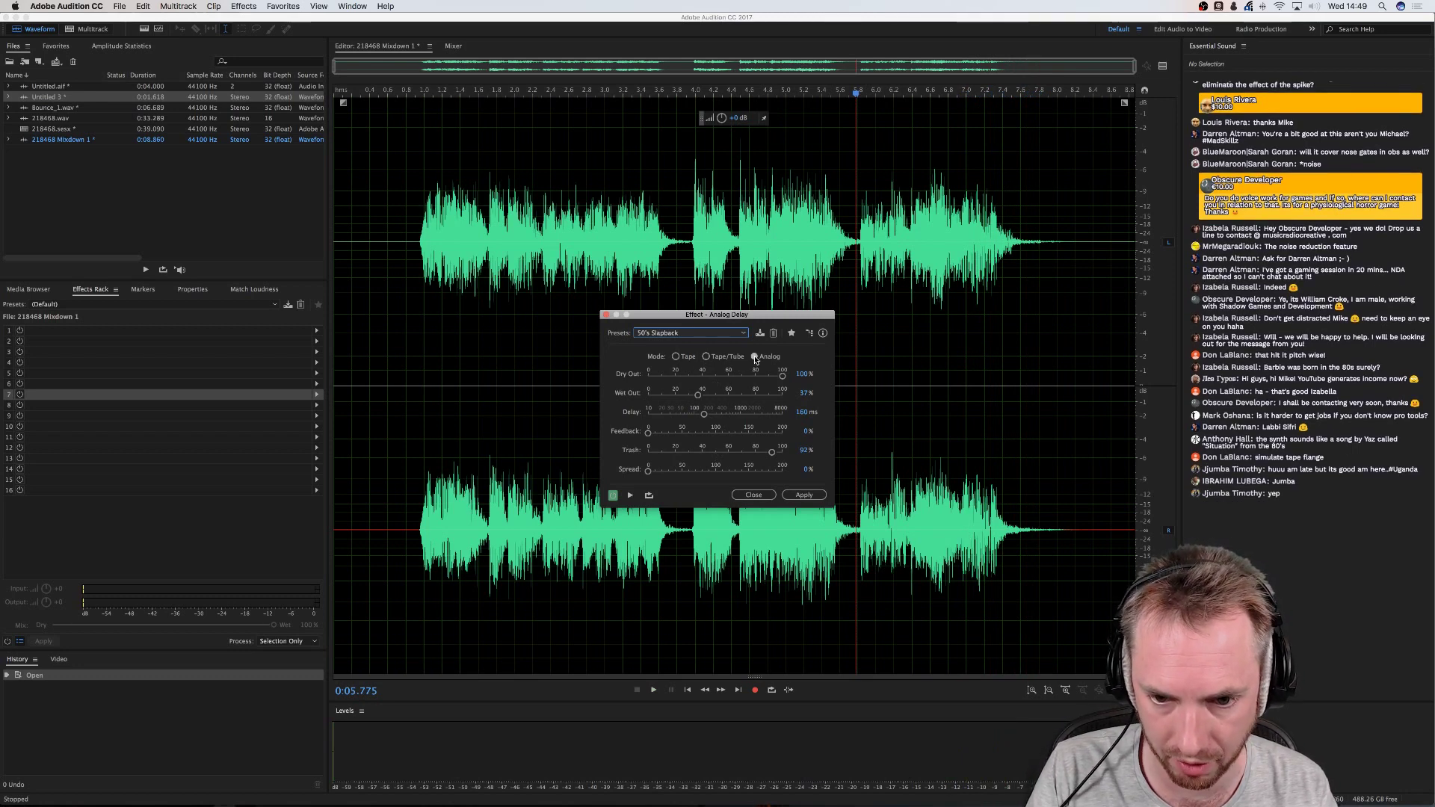
Set the Analog Delay's Dry Out to 0% and Wet Out to 63%, listening to the last phrase for each
click(738, 376)
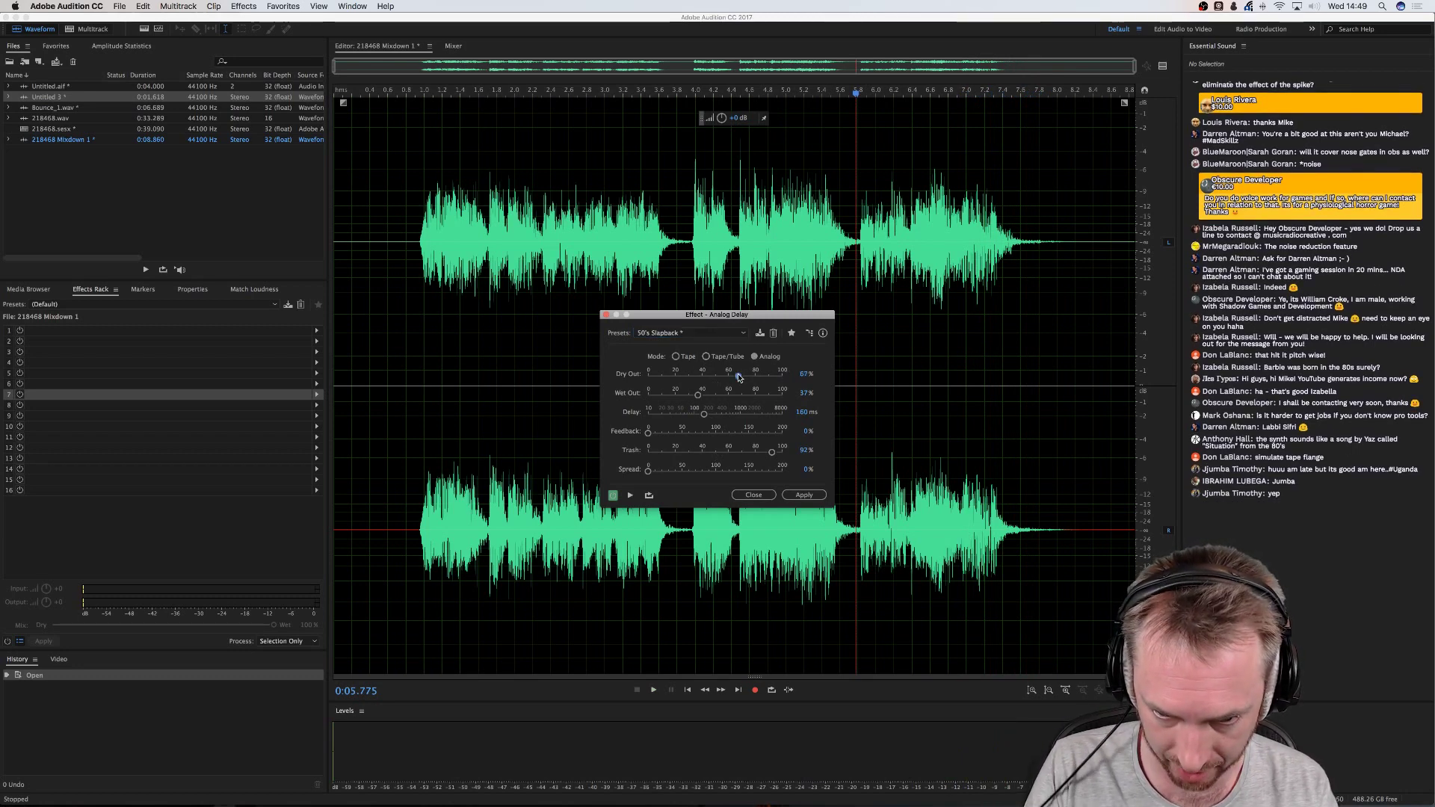
drag(651, 376, 646, 378)
key(space)
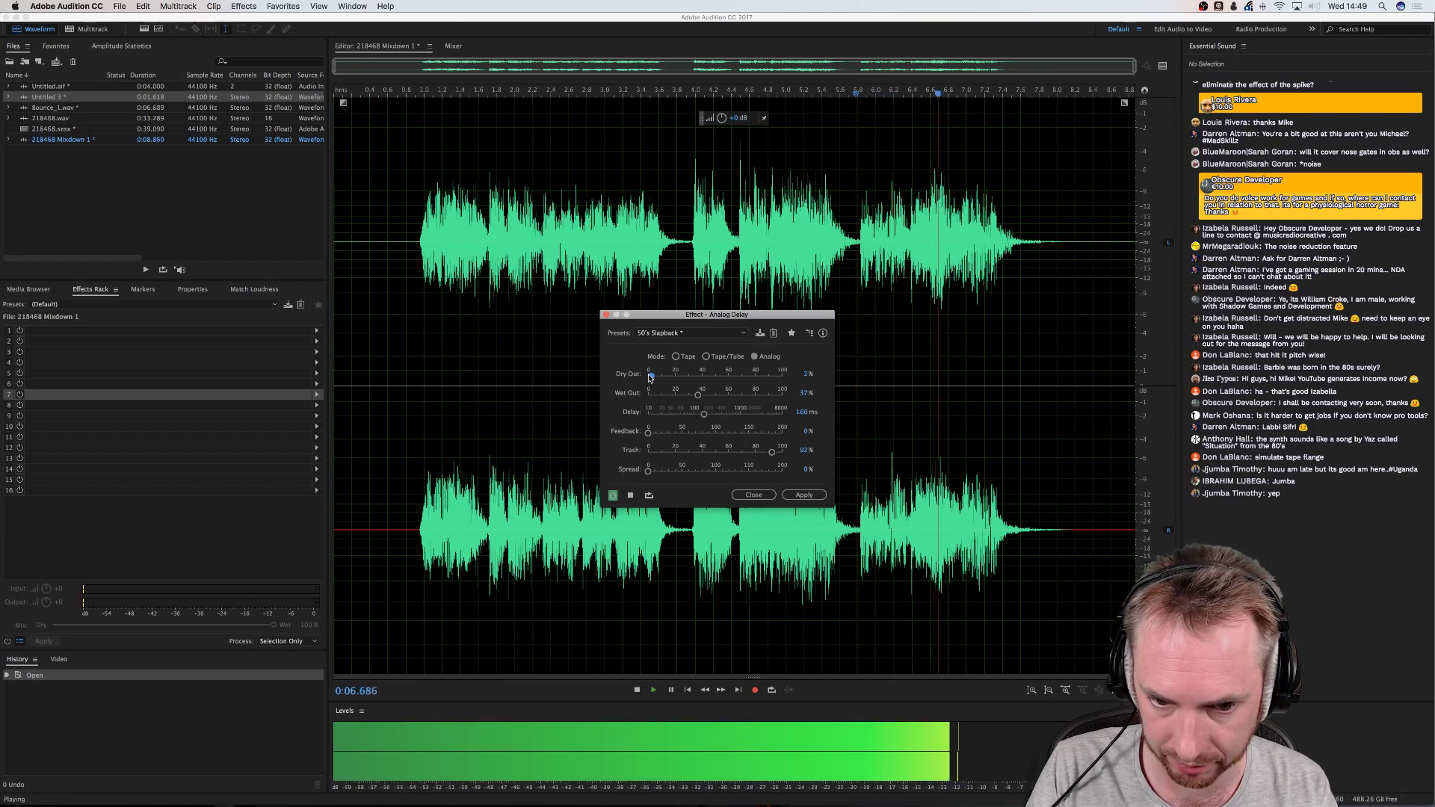
key(space)
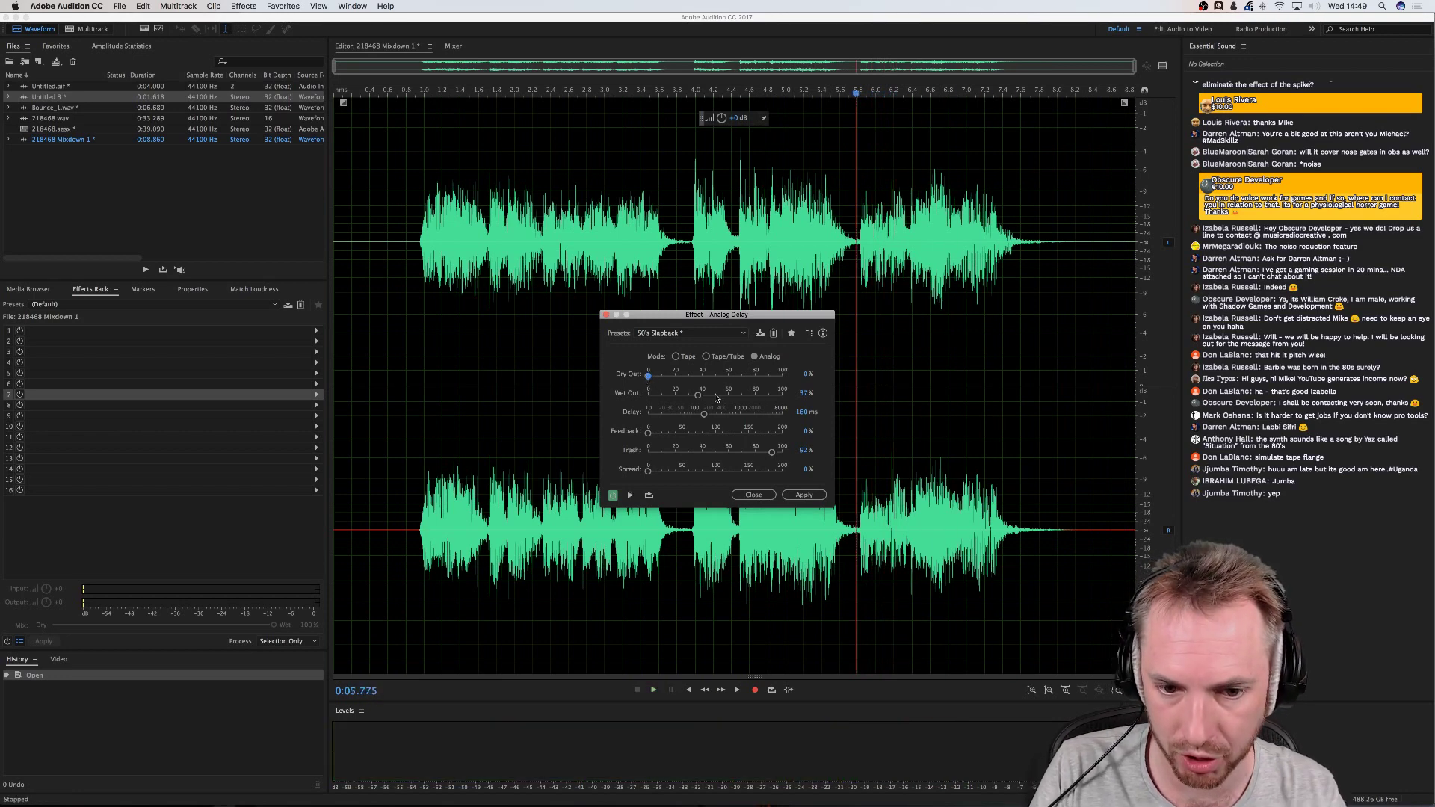
drag(700, 397, 731, 397)
key(space)
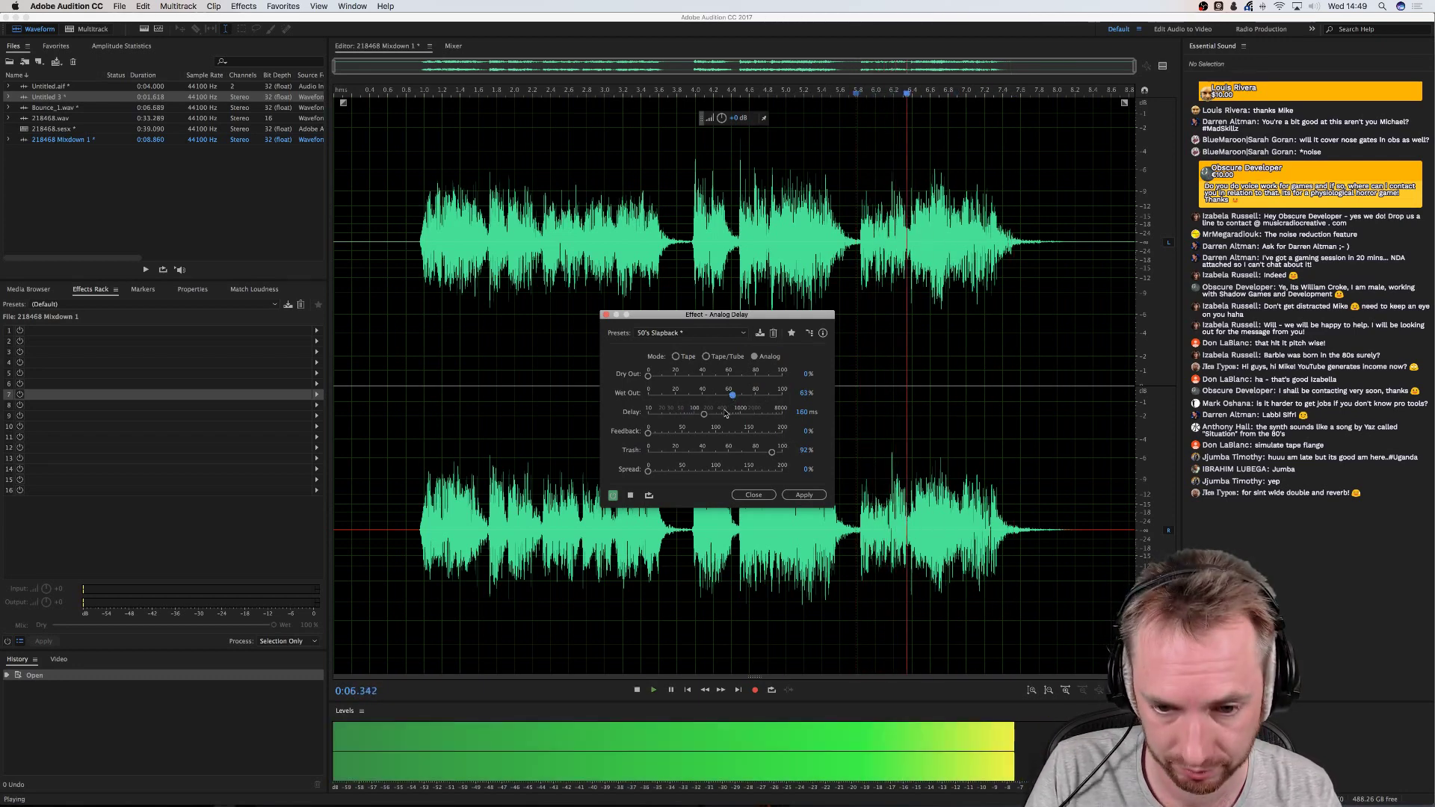
key(space)
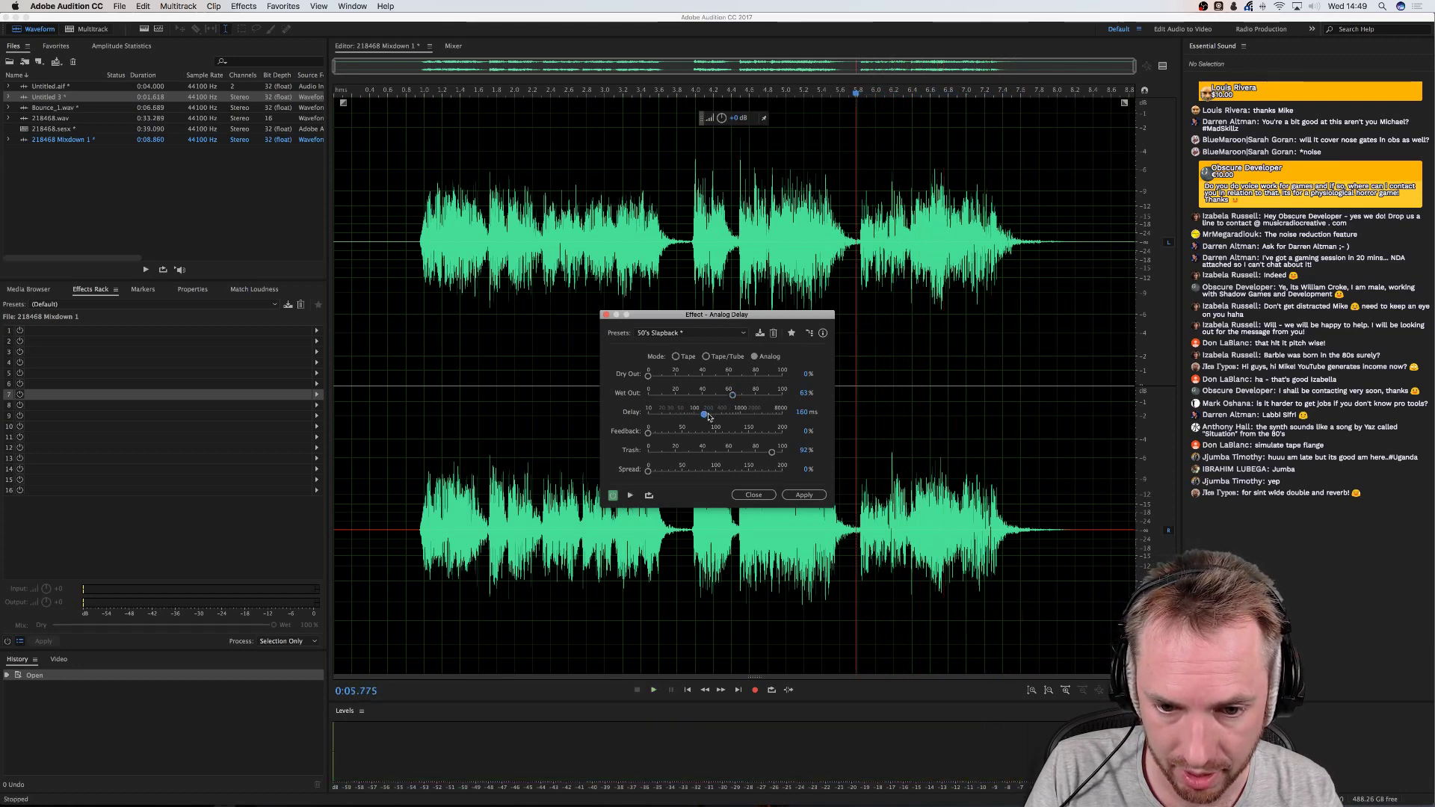
Audition delay times of 1435 ms and 42 ms, and set the delay to 88 ms
key(space)
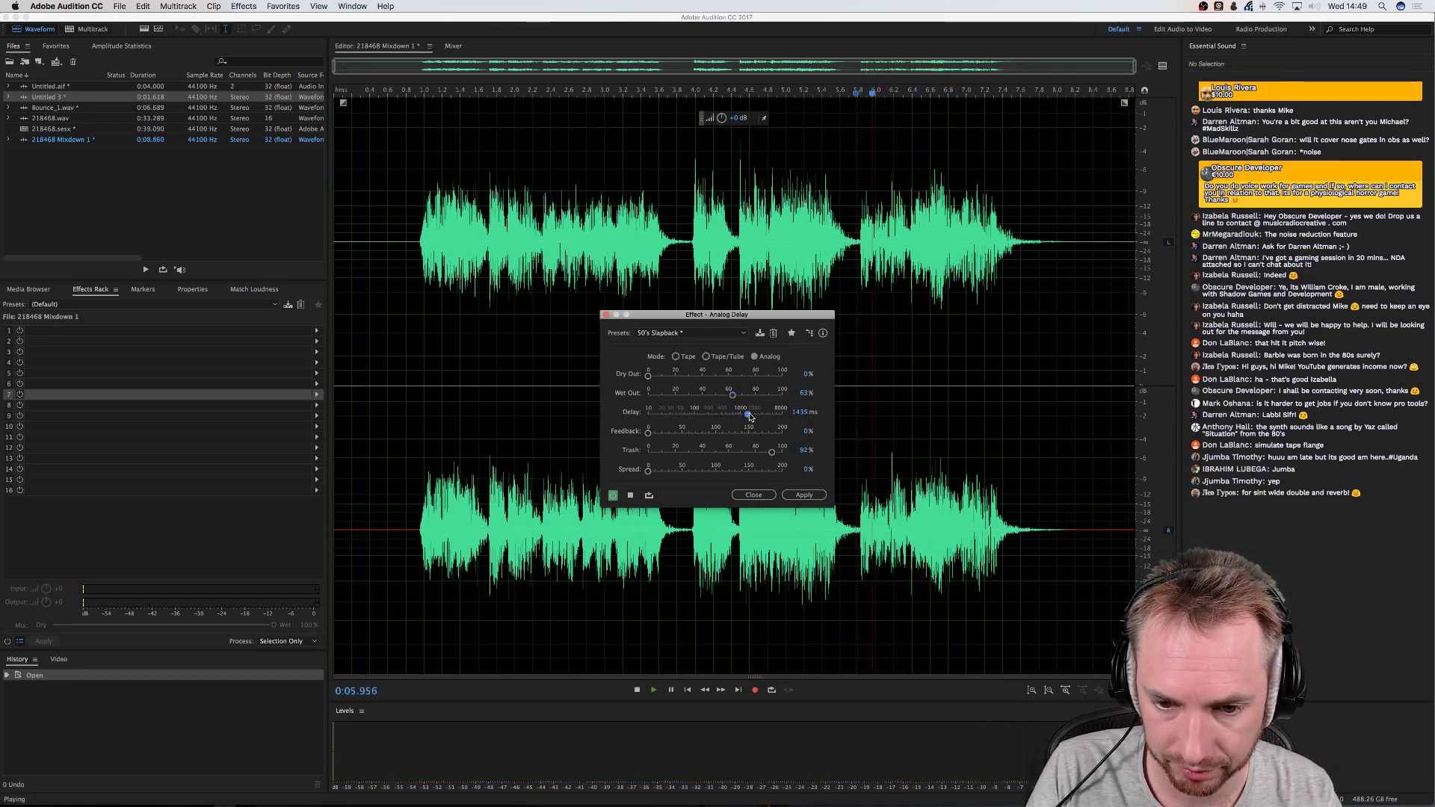
key(space)
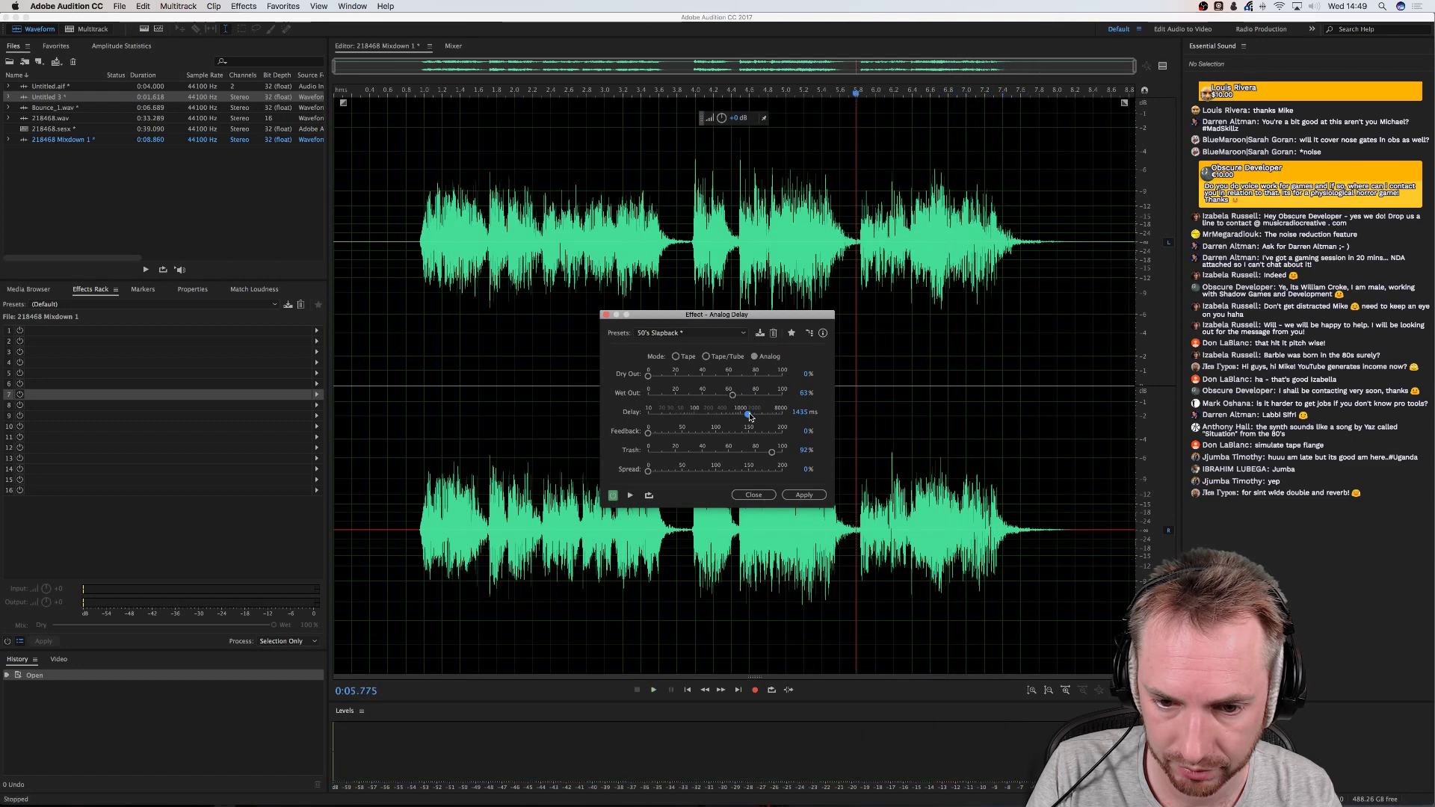
key(space)
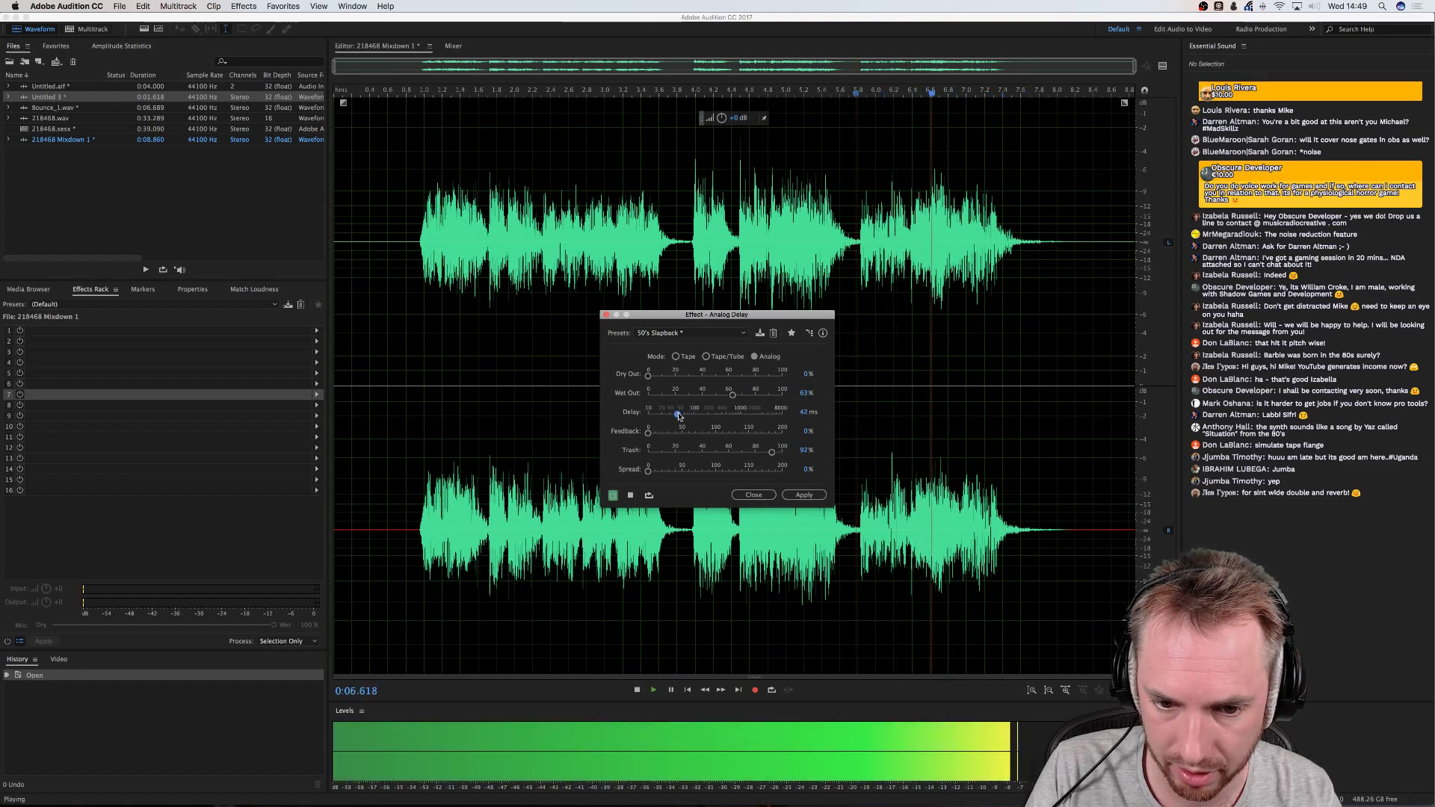
key(space)
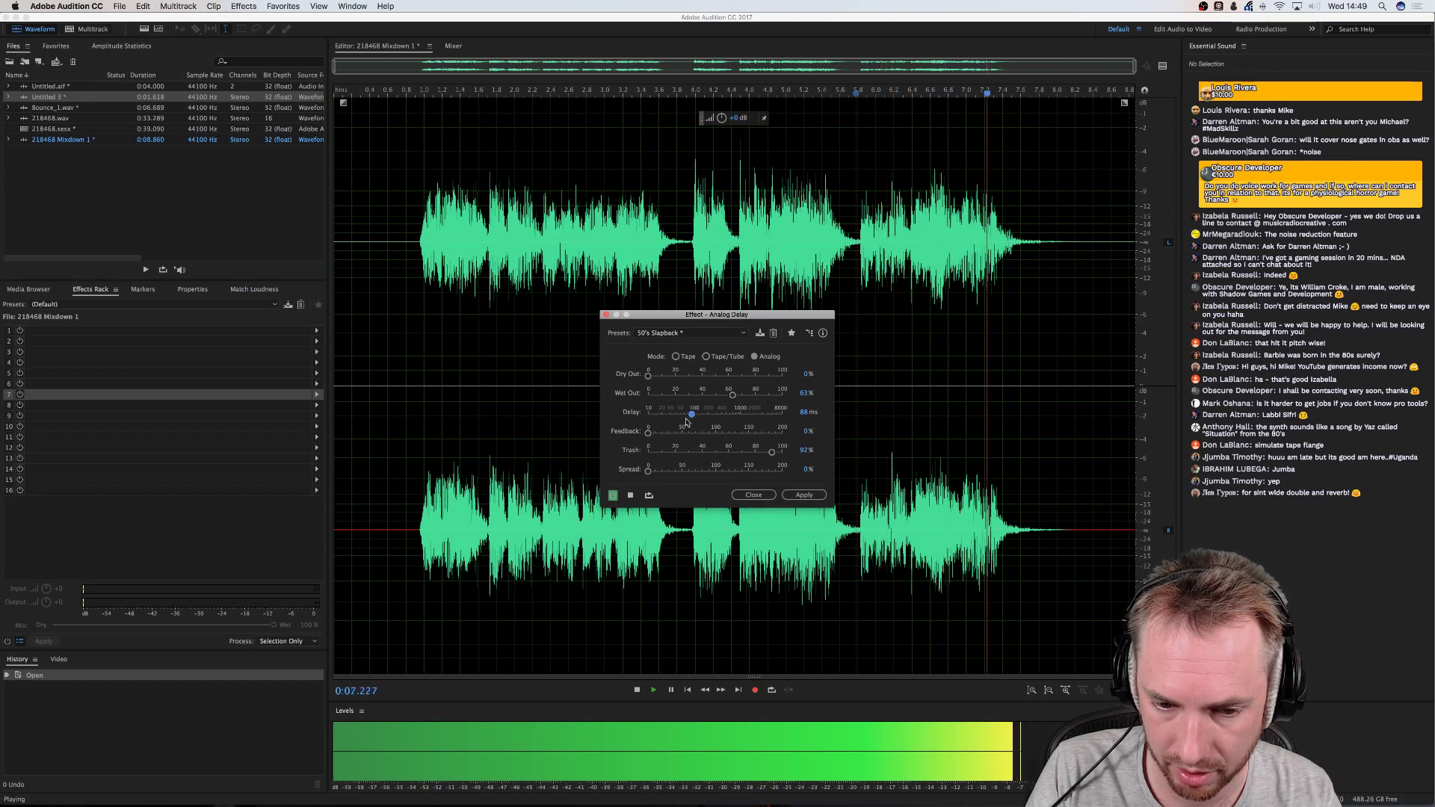
Raise the Analog Delay's feedback to 40% and listen to the last phrase
mouse_move(653, 433)
mouse_down()
mouse_move(744, 438)
mouse_move(676, 436)
mouse_up()
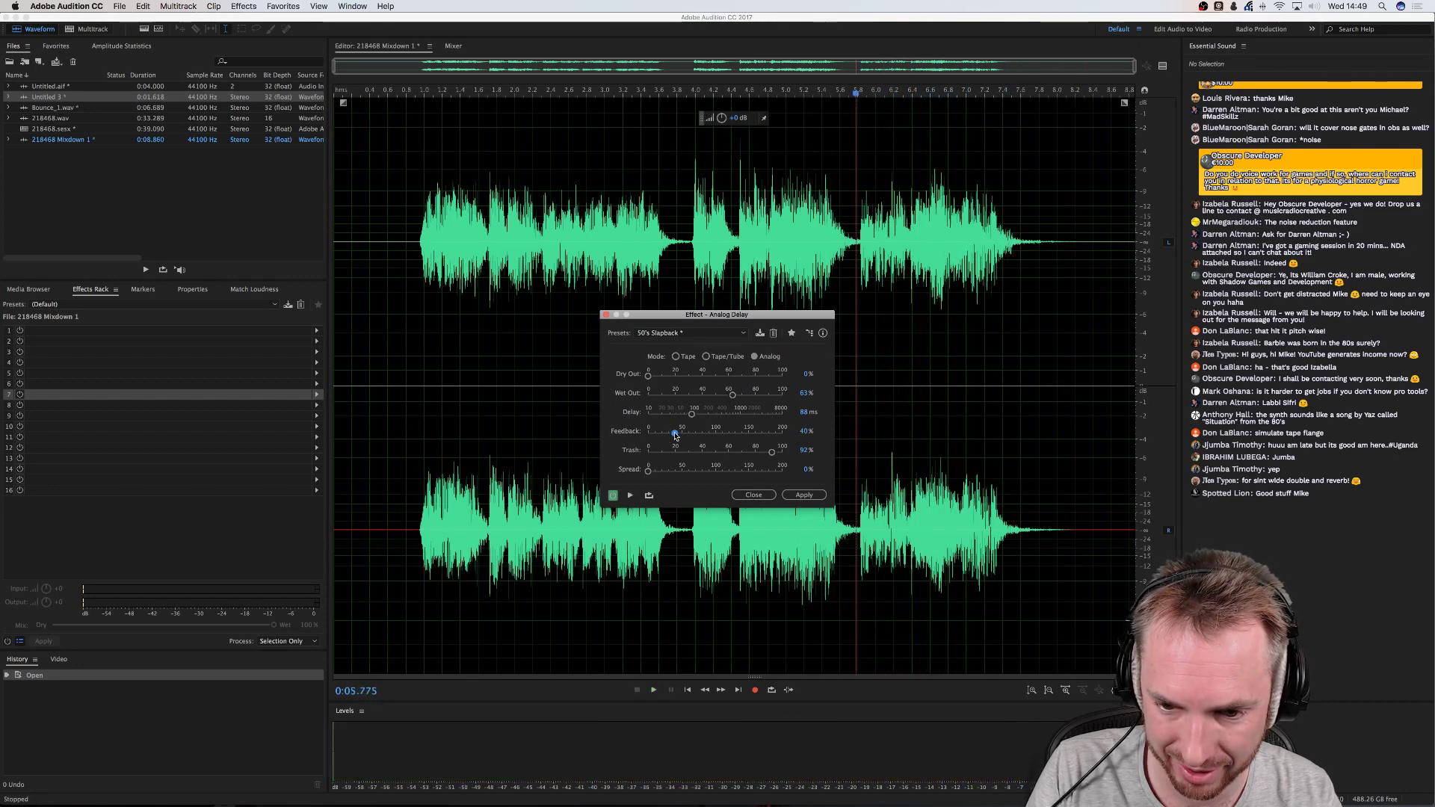
key(space)
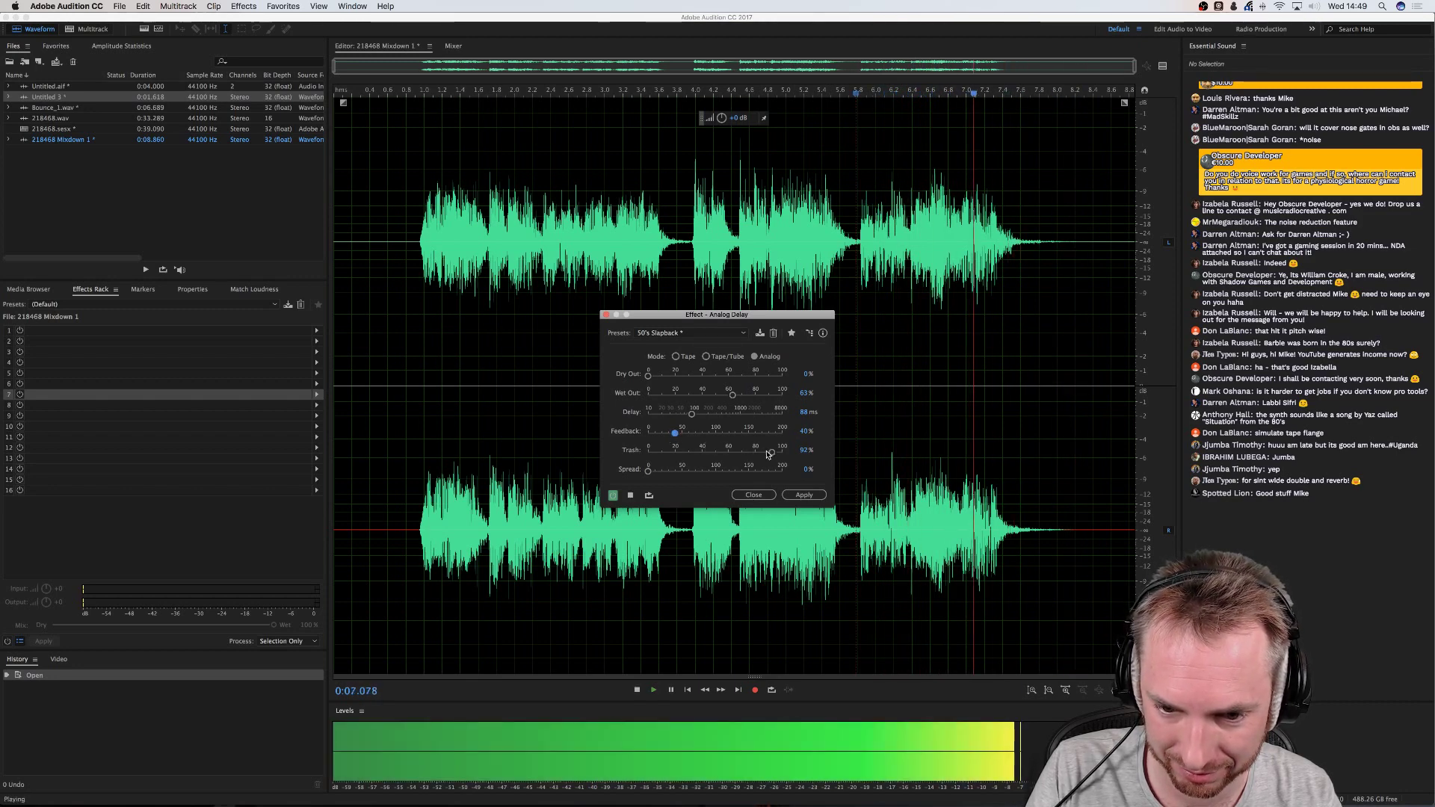
key(space)
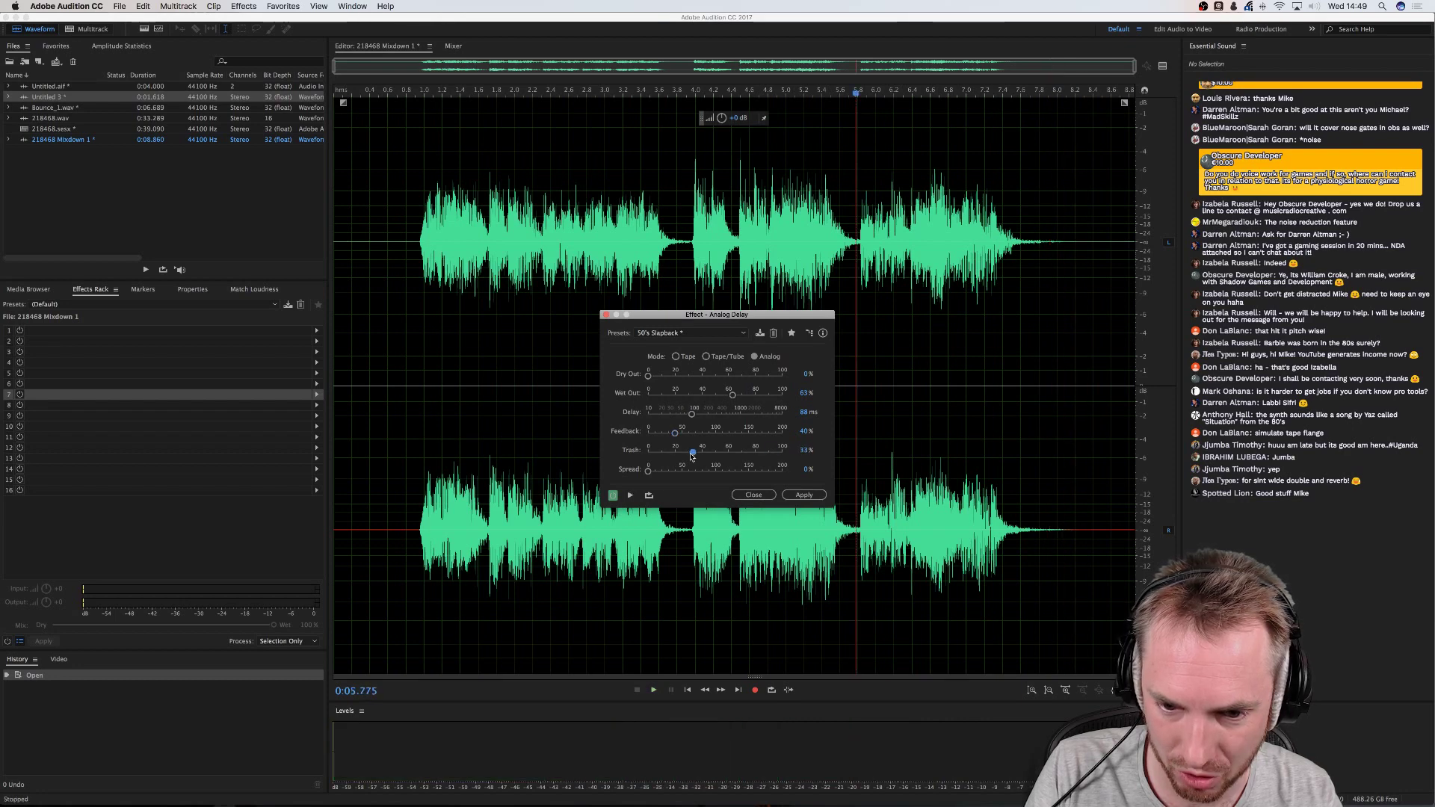
Set the Analog Delay's Trash to 46% and try a Spread of 127% while listening
key(space)
drag(692, 457, 734, 472)
key(space)
key(space)
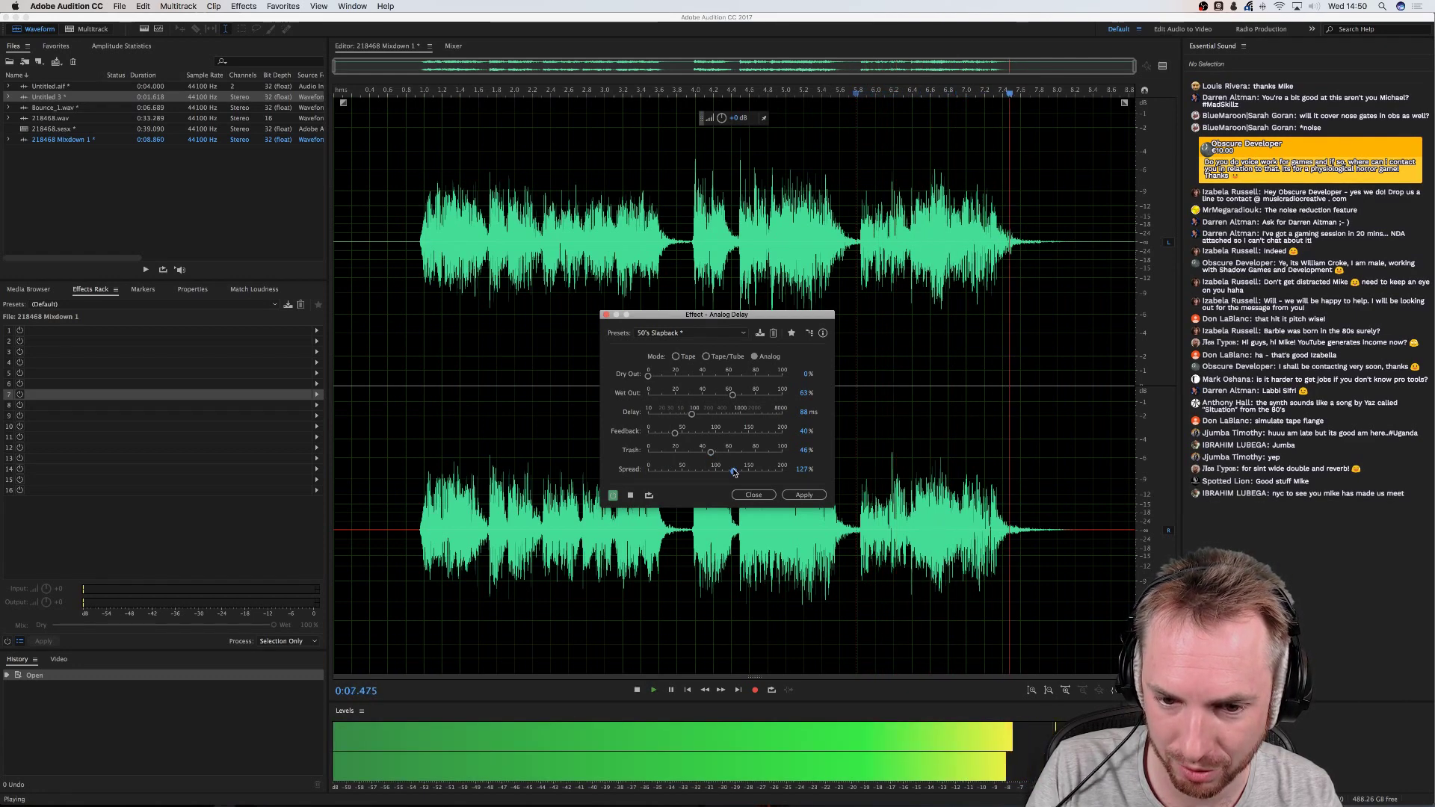
Set the Analog Delay's Spread to 0% and listen to the last phrase
key(space)
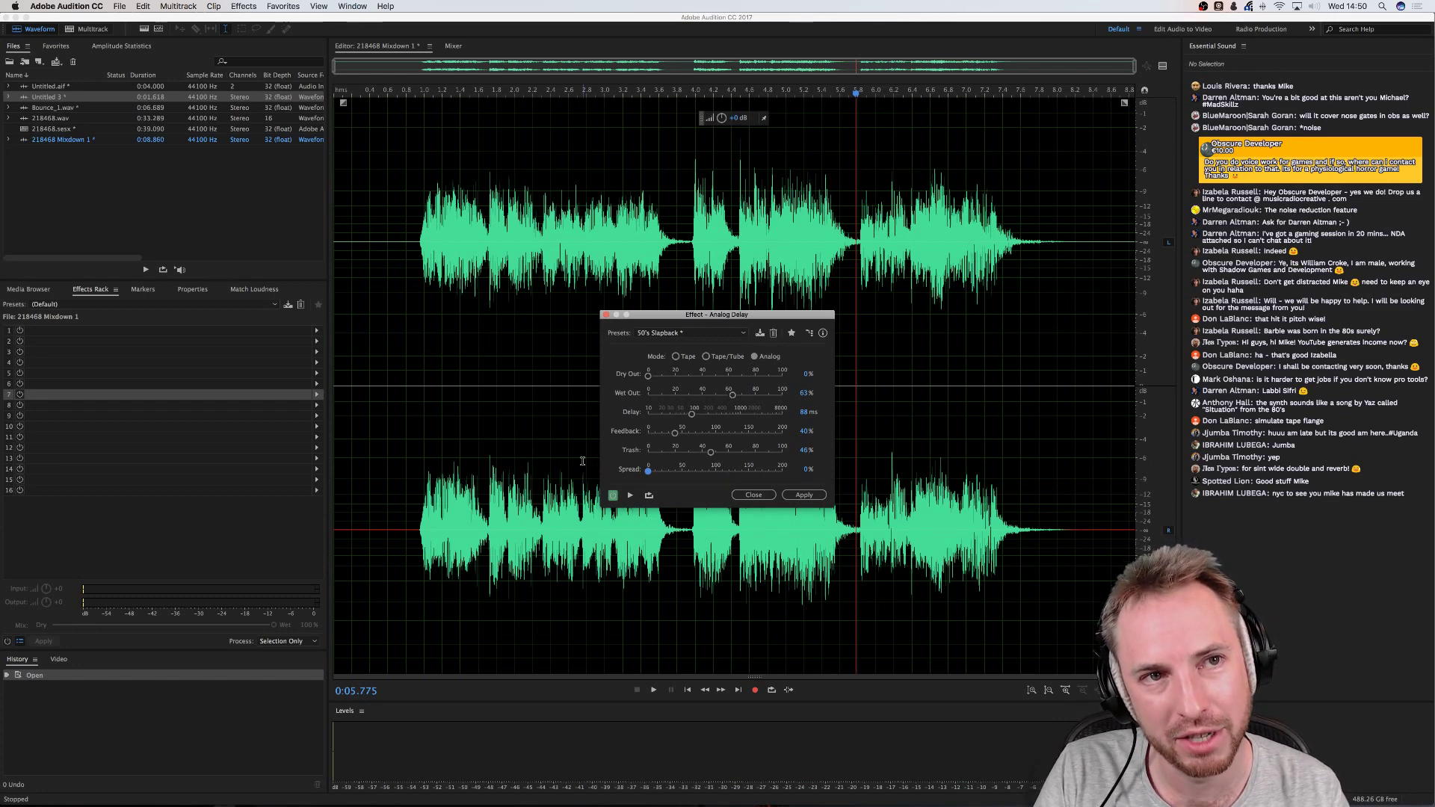
key(space)
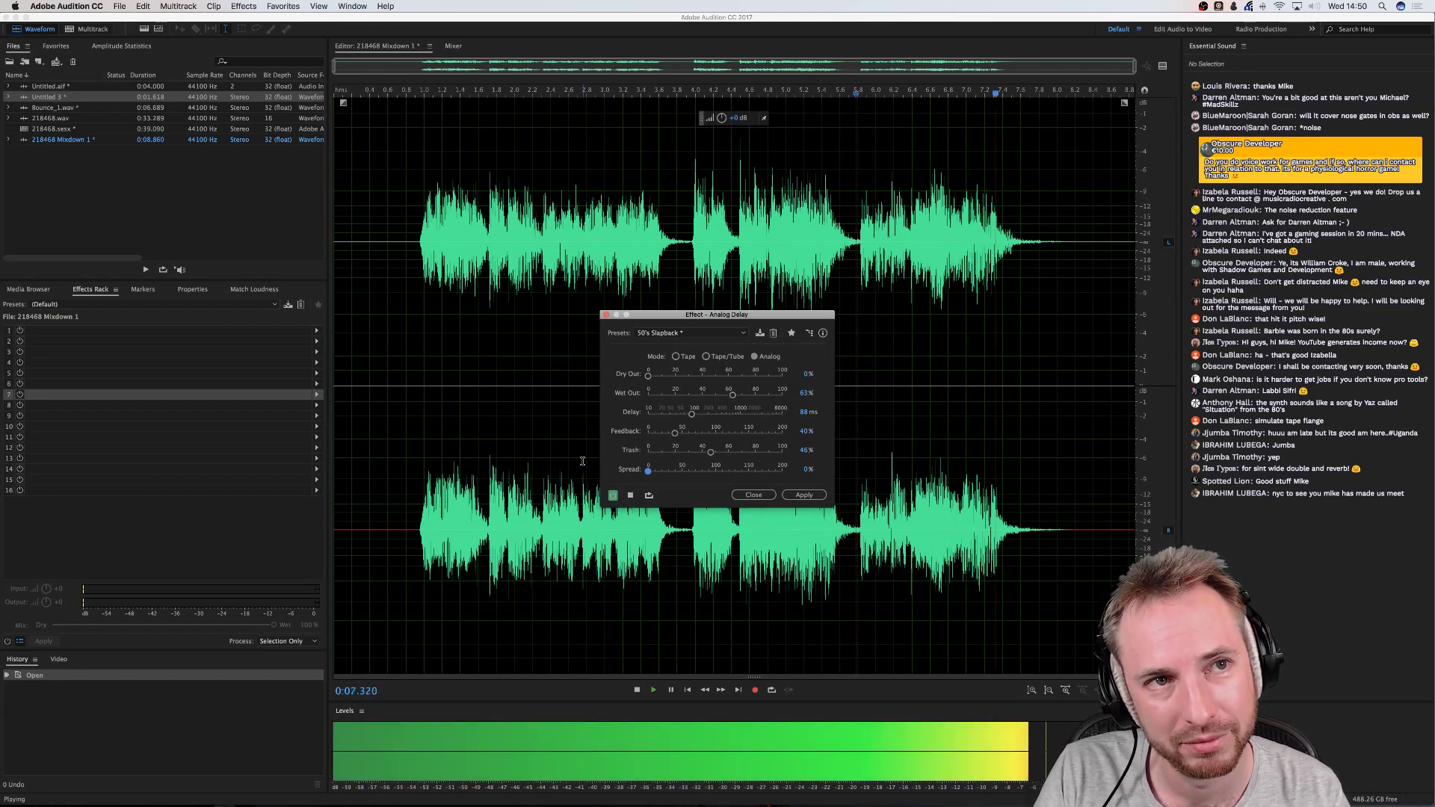
key(space)
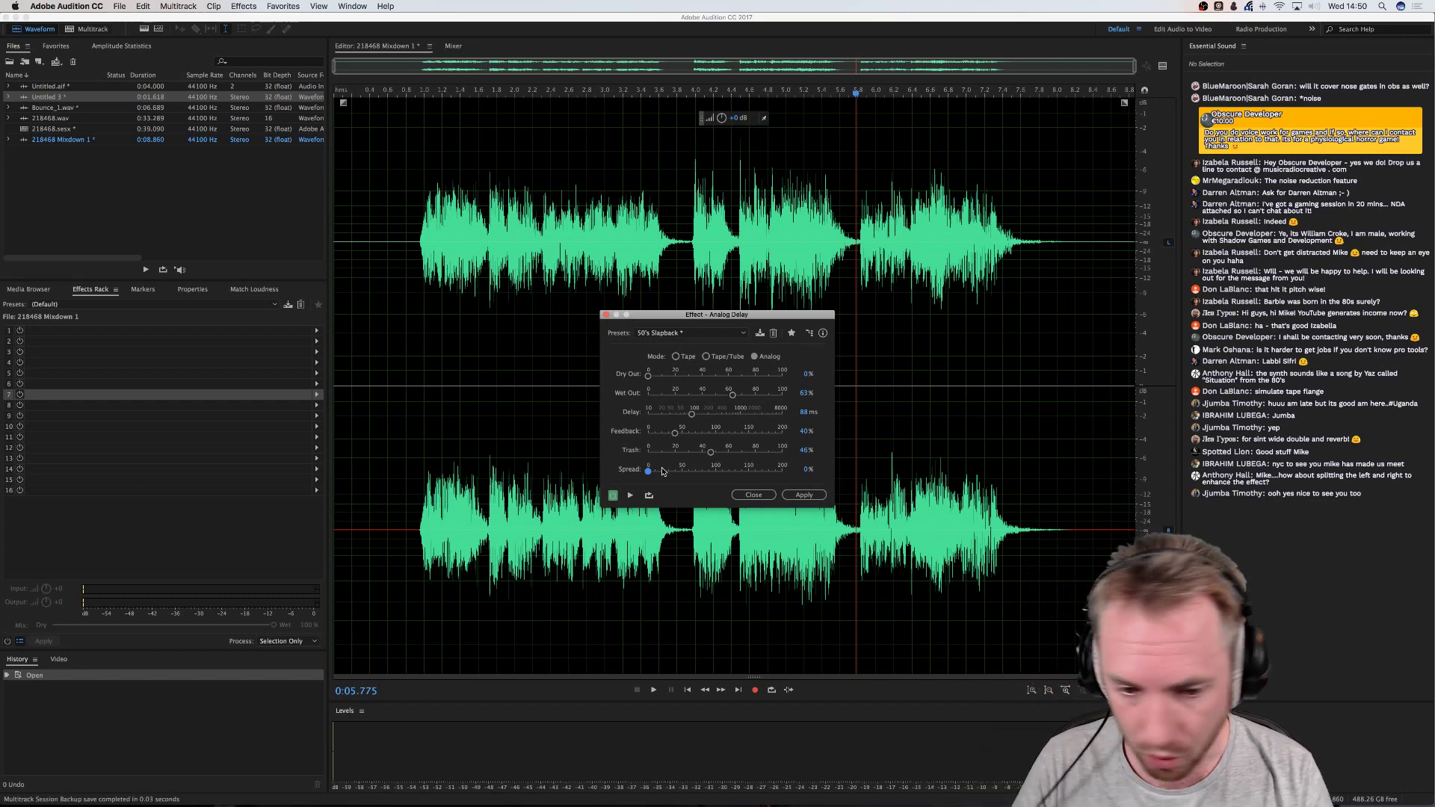
Raise the Analog Delay's Spread to 149% while listening to the last phrase
key(space)
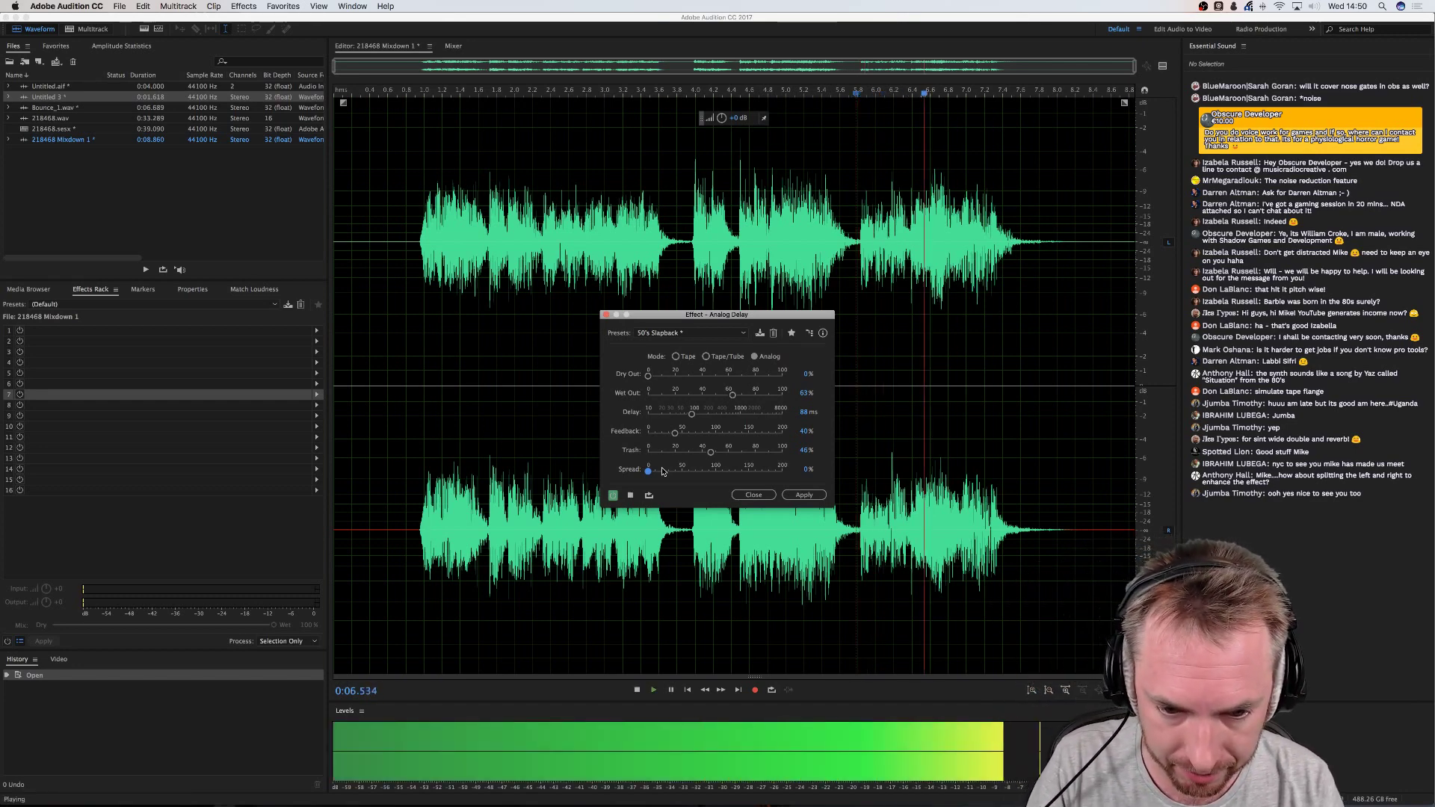
key(space)
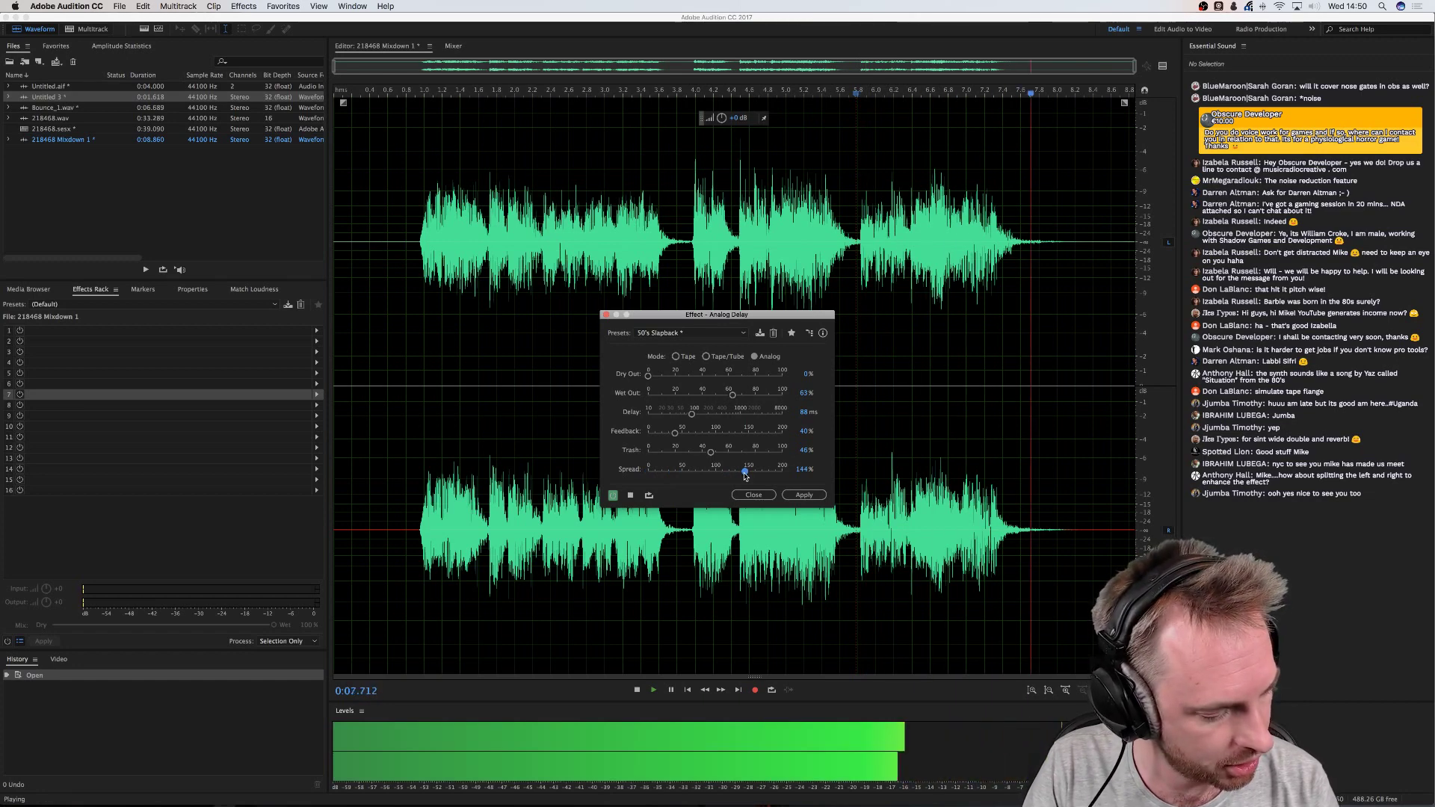
key(space)
key(space)
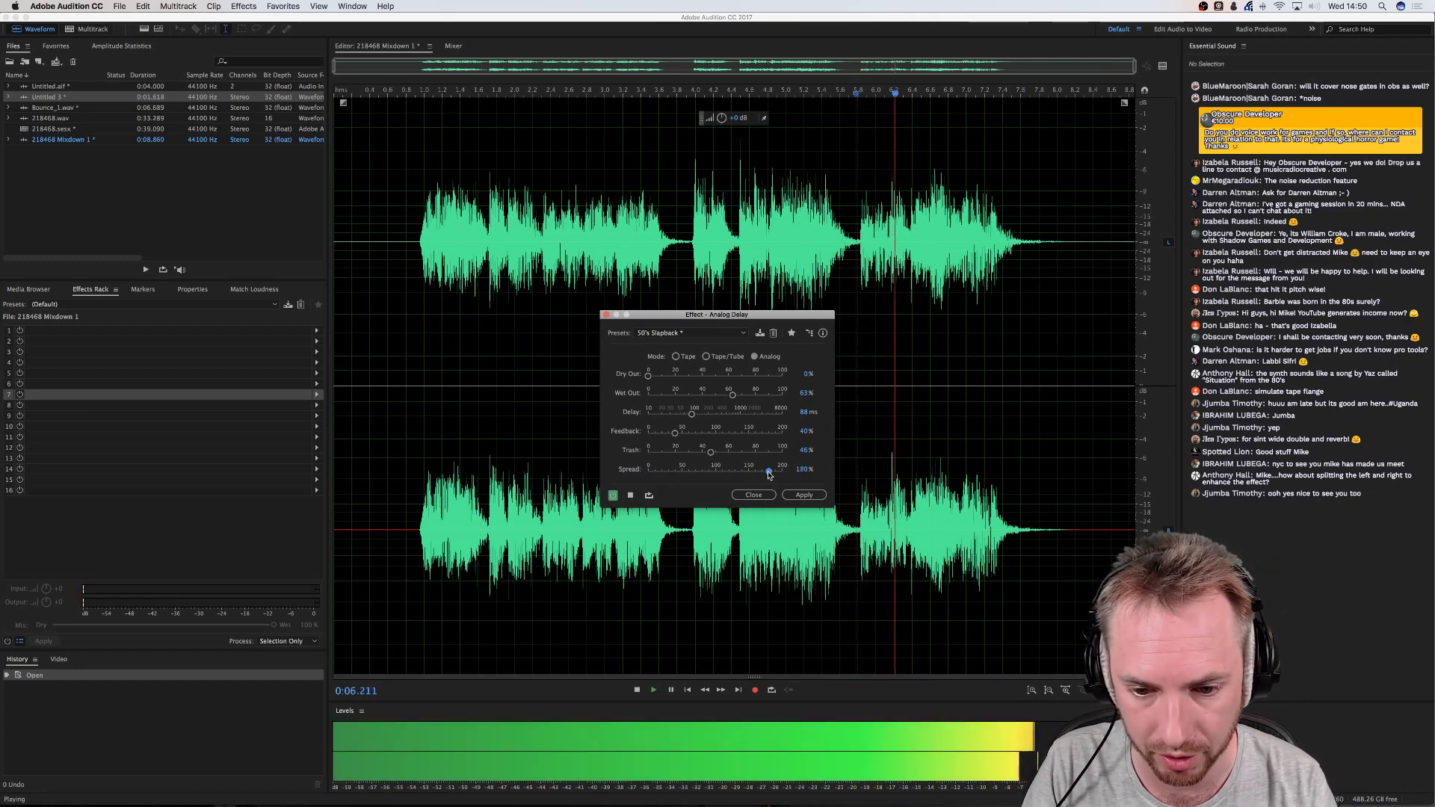
drag(769, 471, 747, 471)
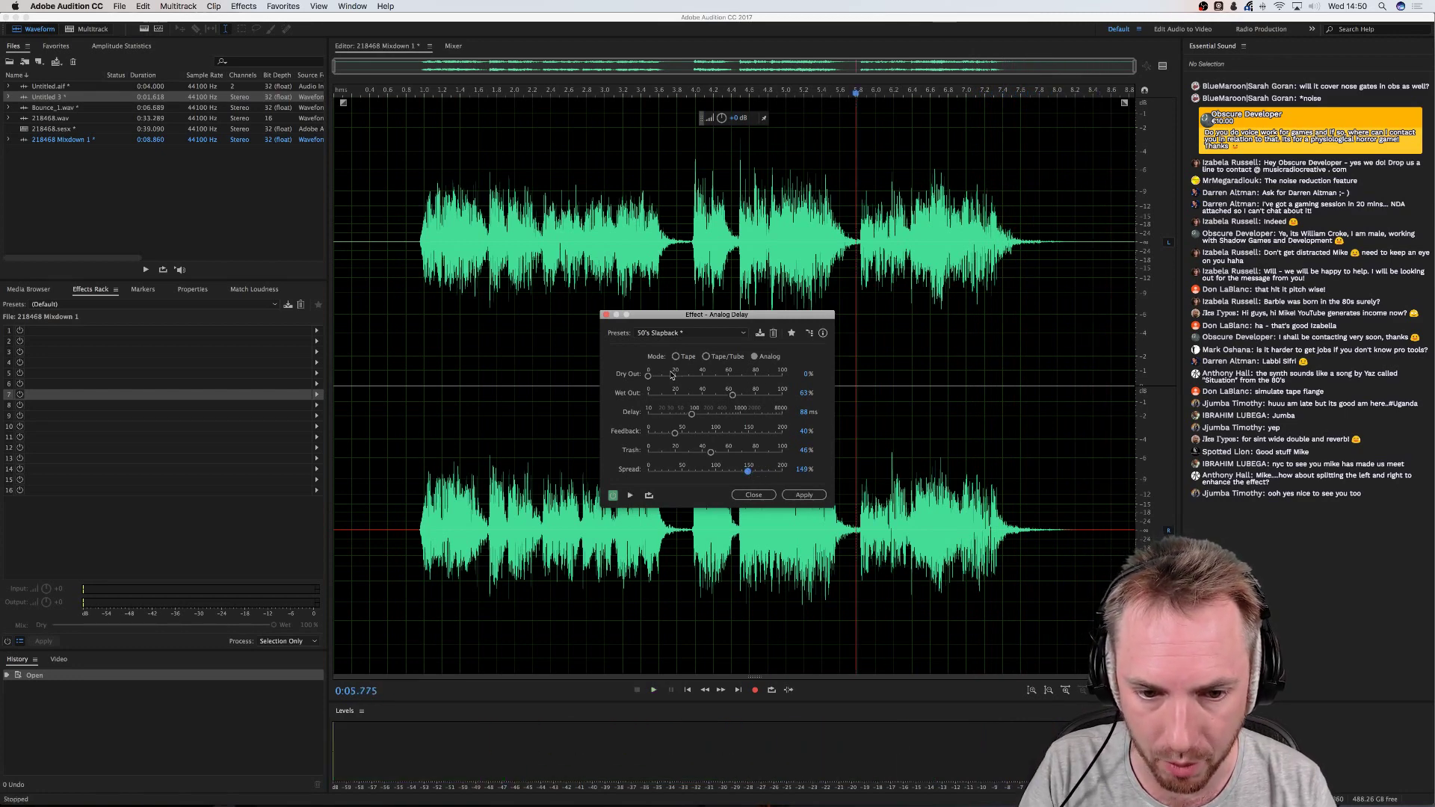
Set the Analog Delay's Dry Out to 100%, Wet Out to 27% and Delay to 136 ms while listening to the last phrase
key(space)
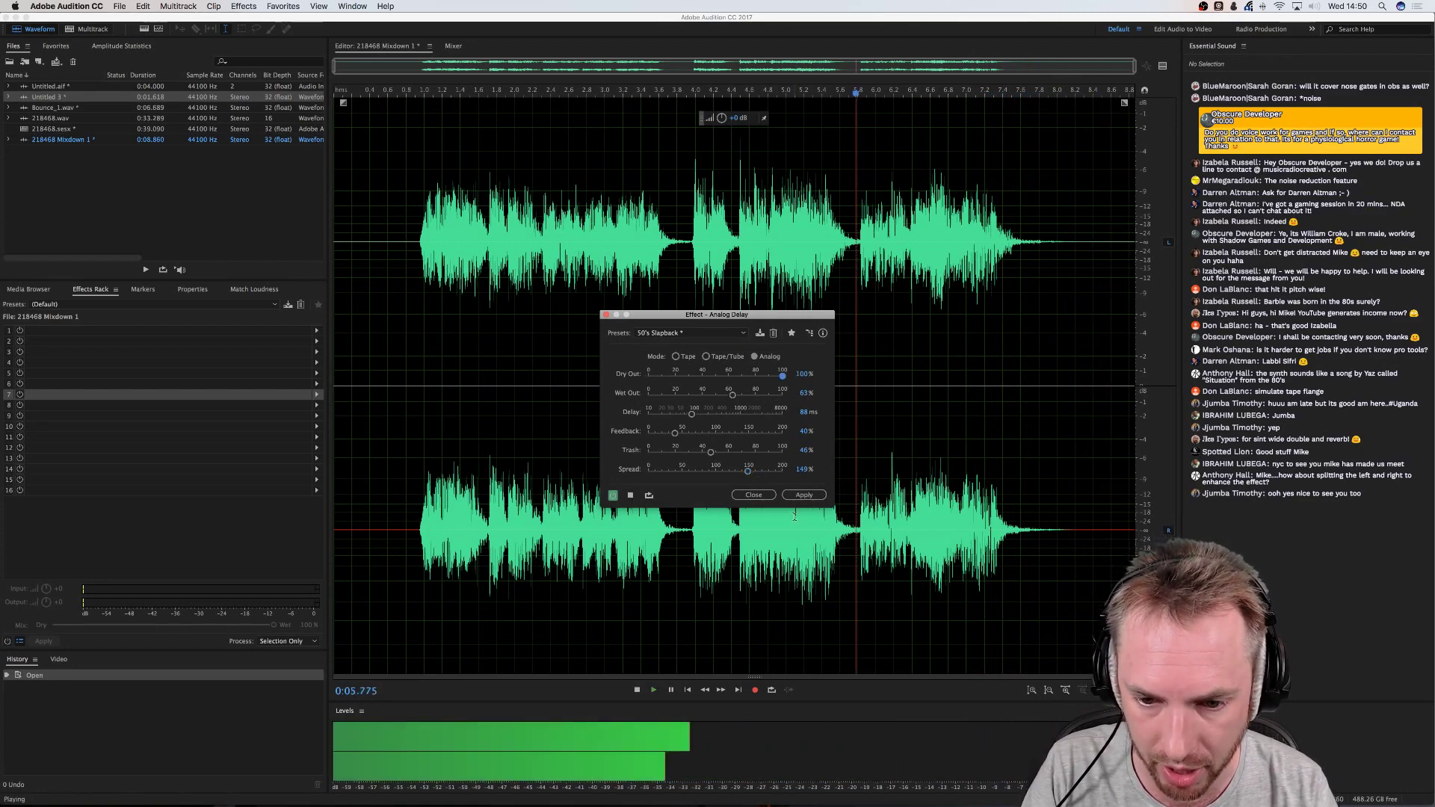
drag(695, 396, 682, 398)
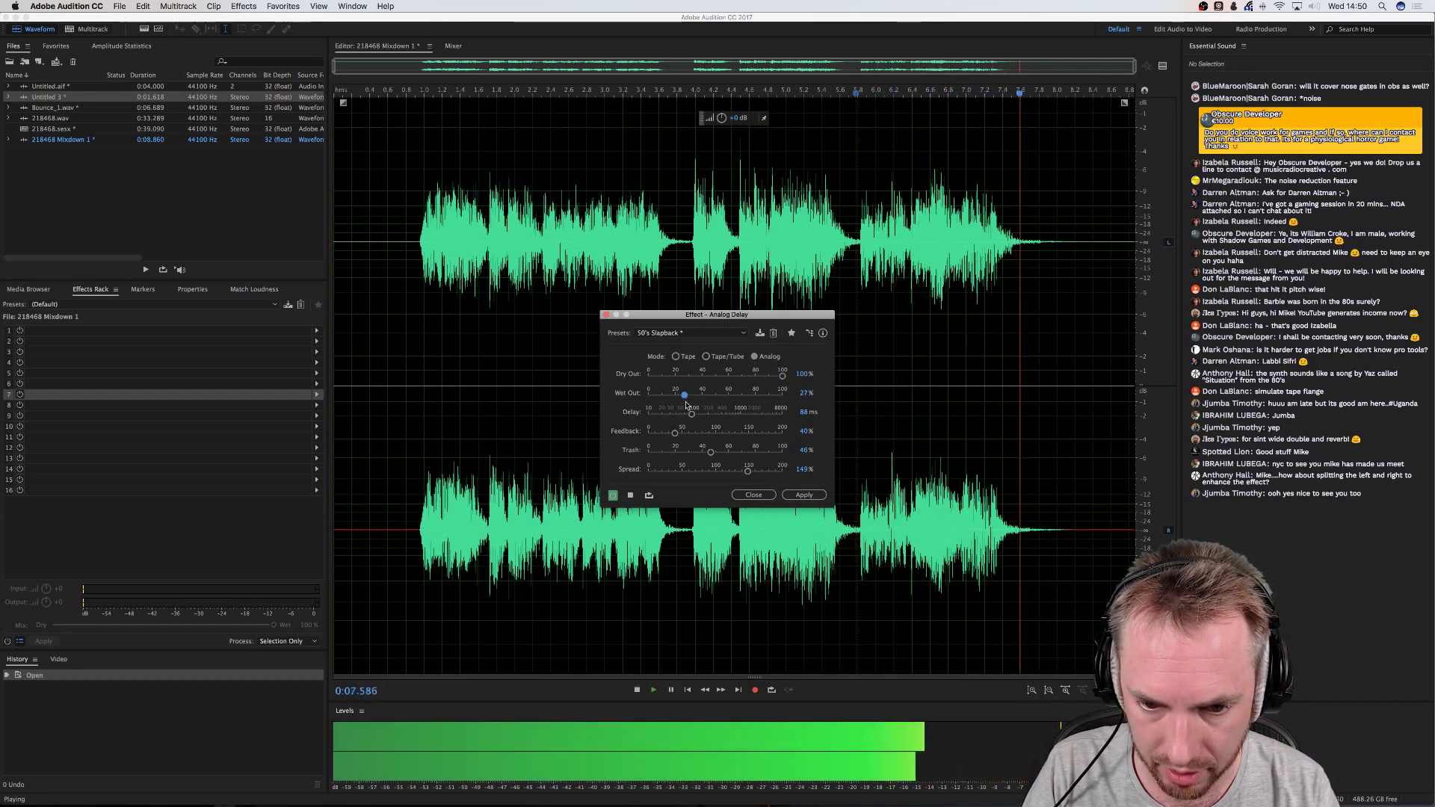
key(space)
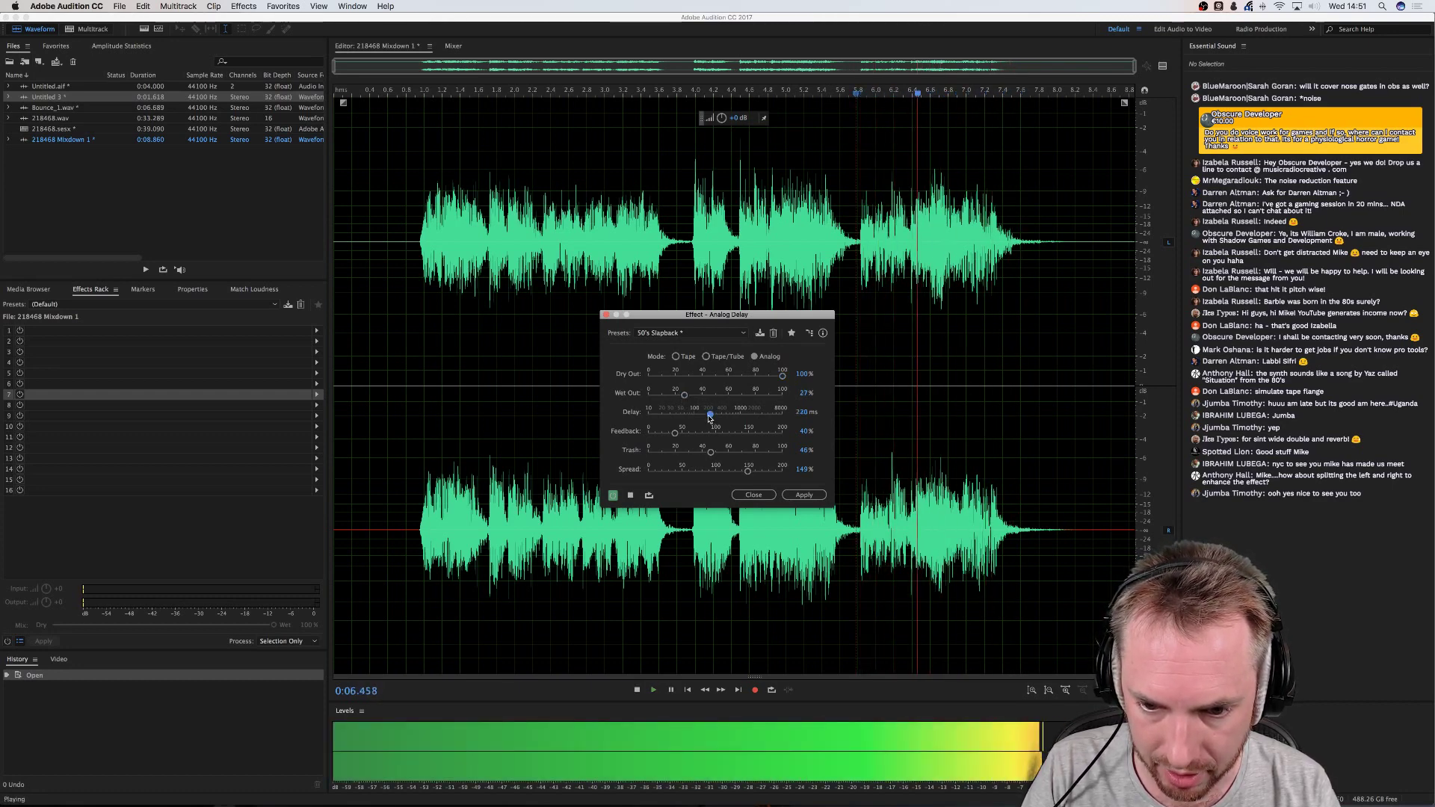
drag(701, 417, 689, 417)
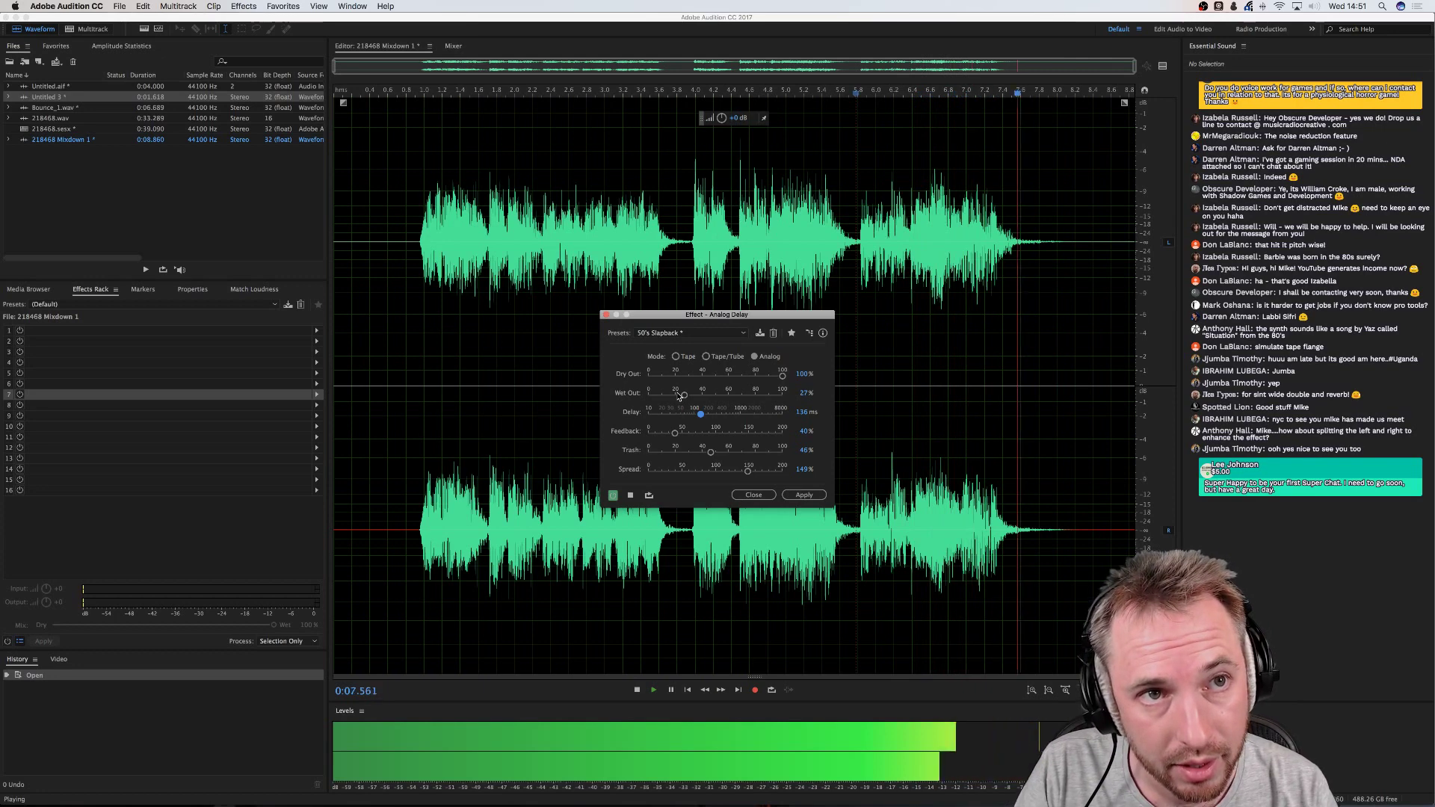
key(space)
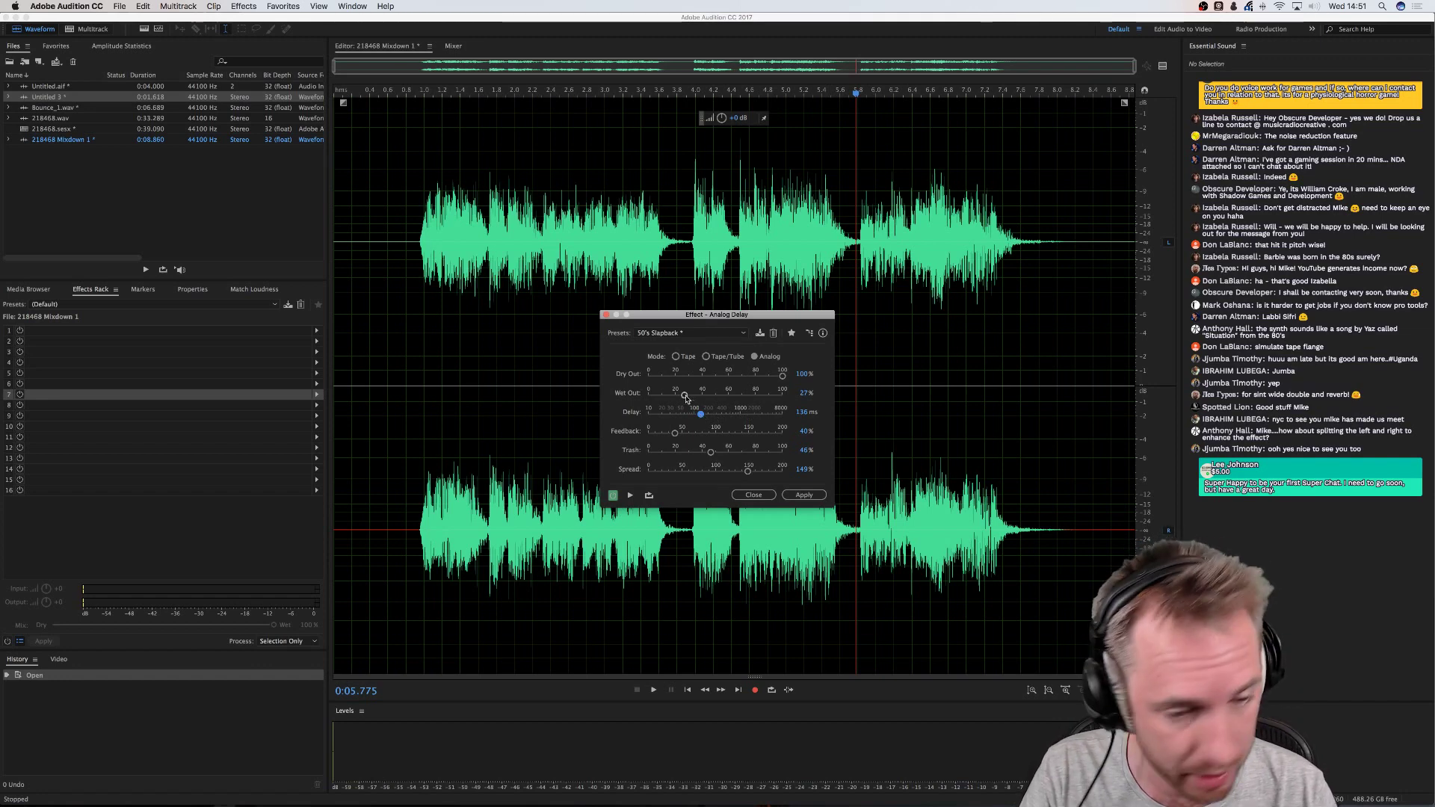
Lower the Wet Out slightly, listen to the last phrase, and apply the Analog Delay to the mixdown
drag(685, 399, 683, 398)
key(space)
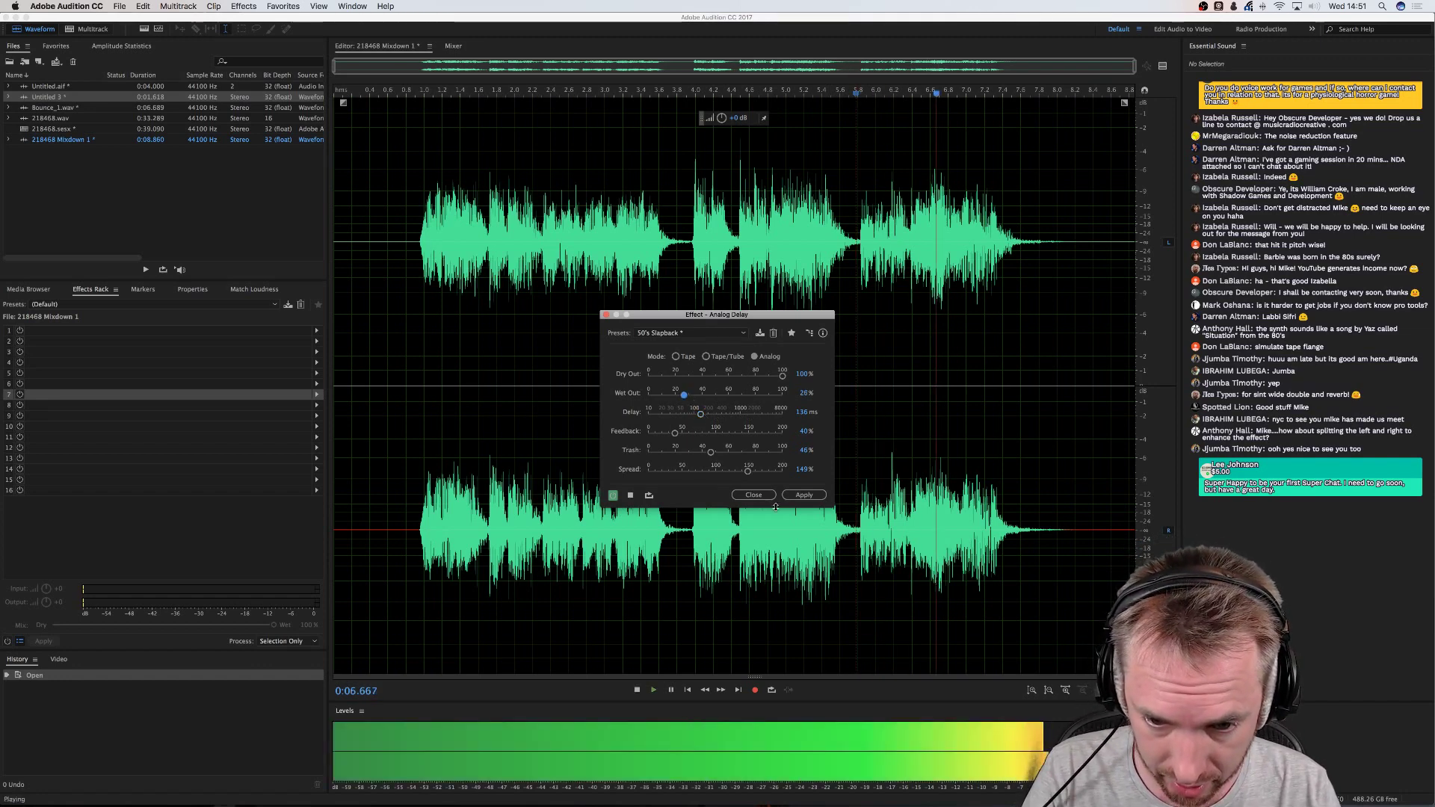
key(space)
click(803, 495)
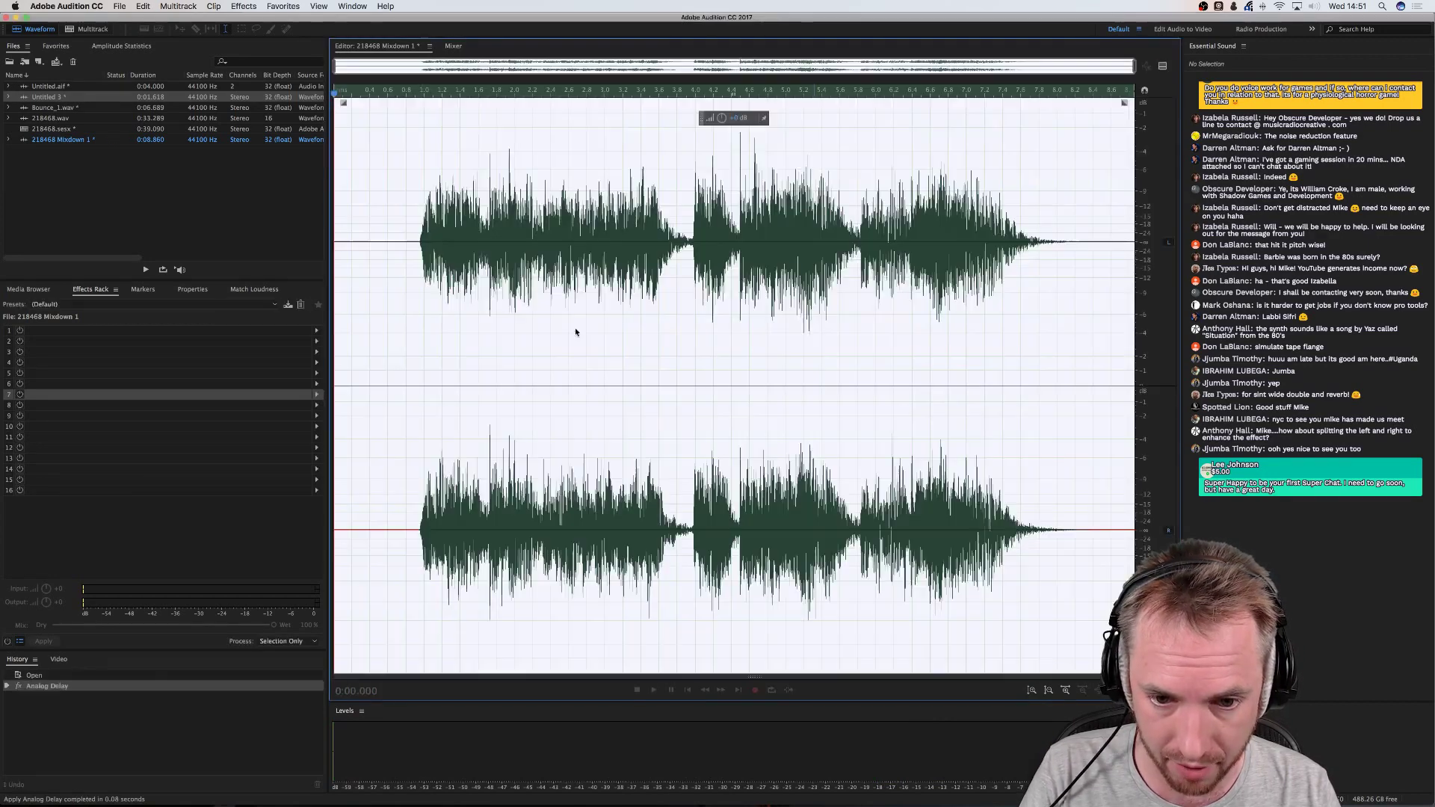
Listen to the processed mixdown from just before the first phrase, and undo the applied Analog Delay
click(412, 224)
key(space)
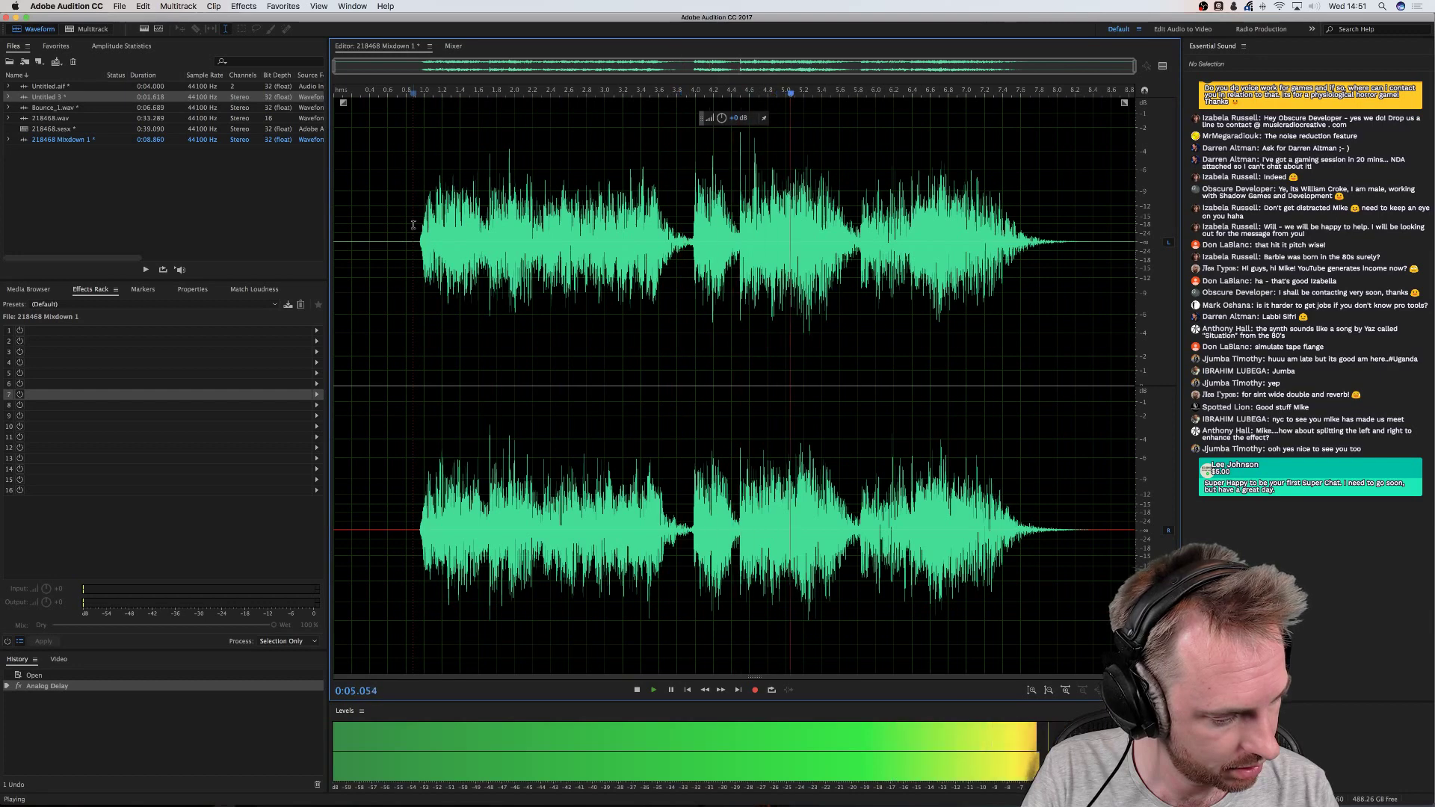
key(space)
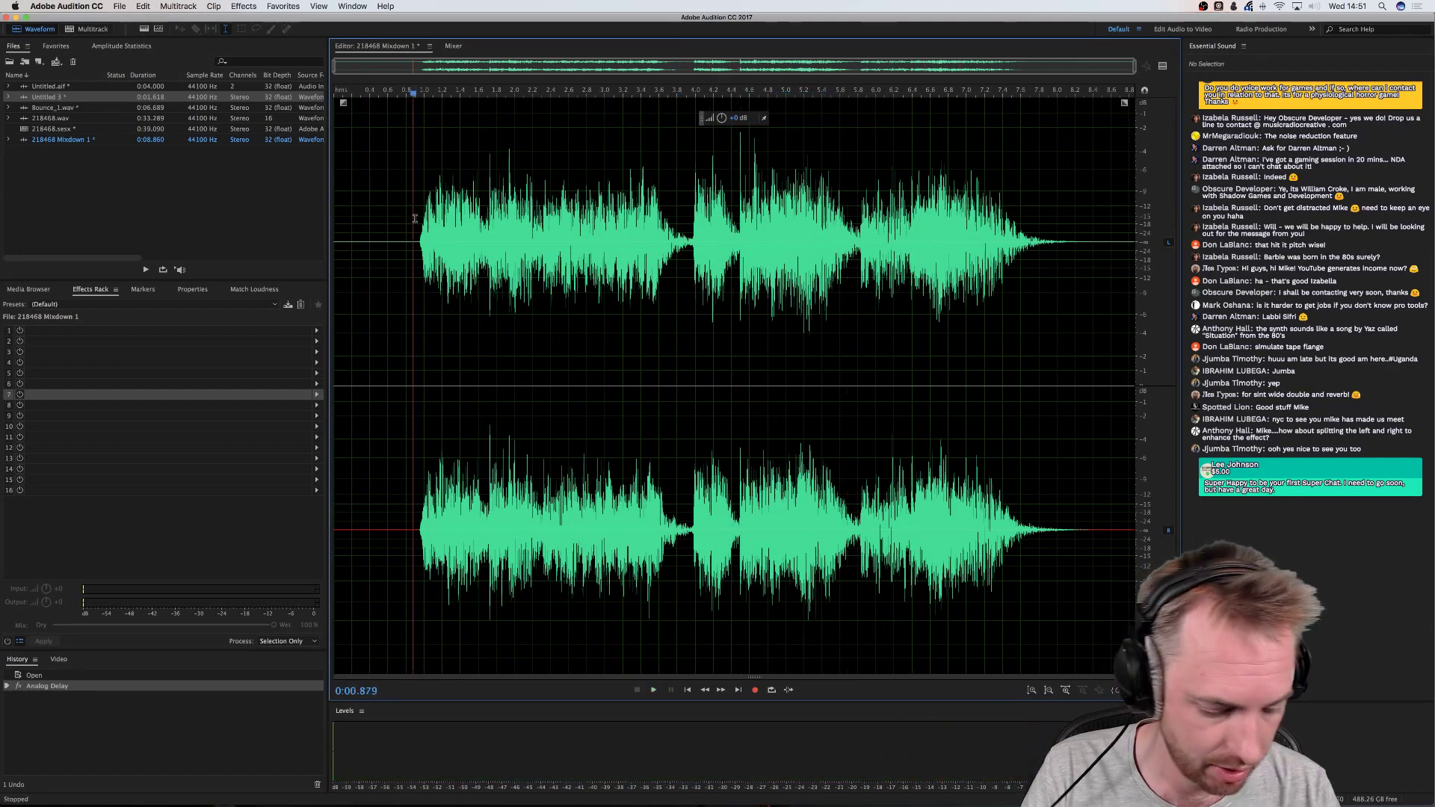
key(space)
key(space)
key(super+z)
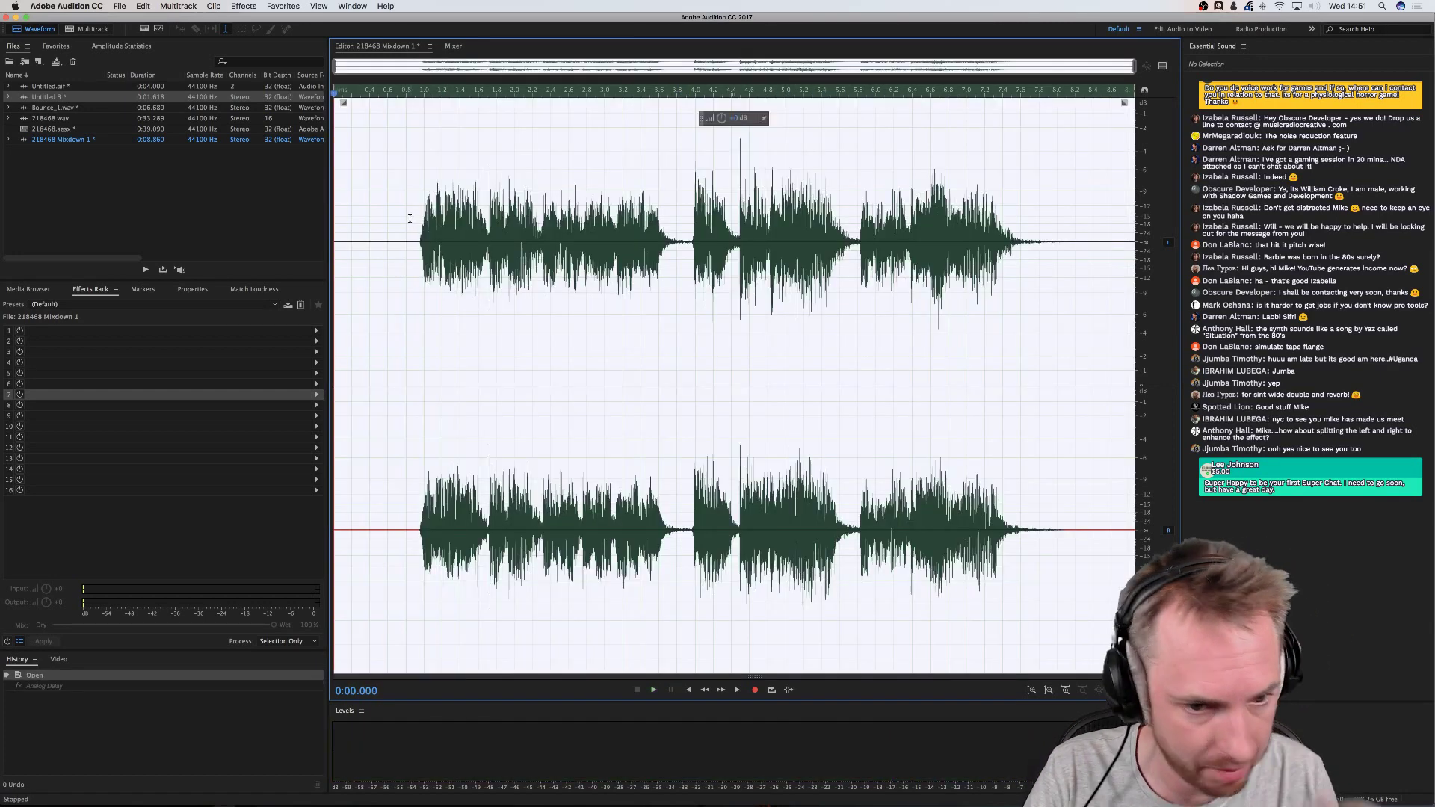
Reopen the Analog Delay, lower its Wet Out to 12% while listening from just before the first phrase, and apply it
click(244, 6)
mouse_move(263, 137)
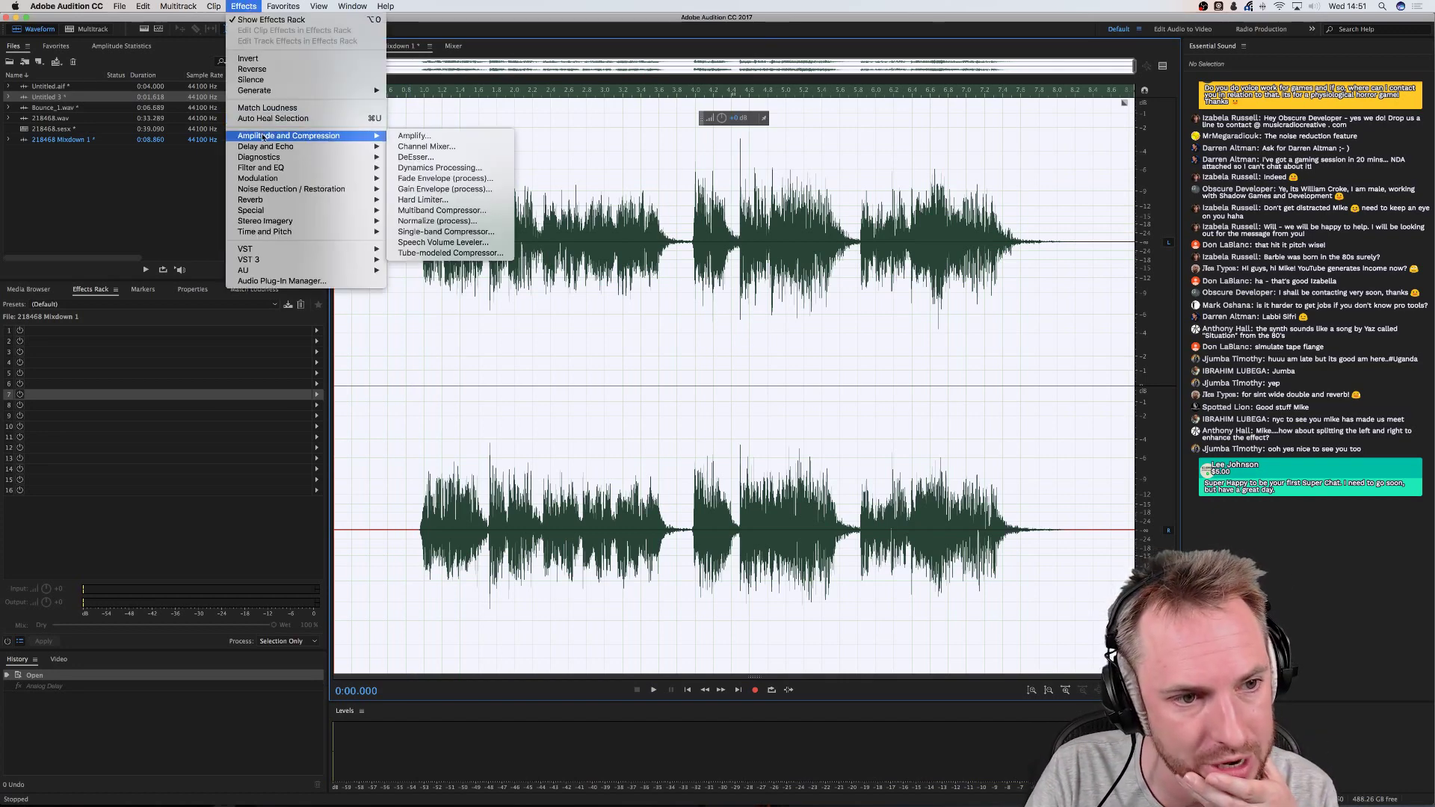
mouse_move(318, 143)
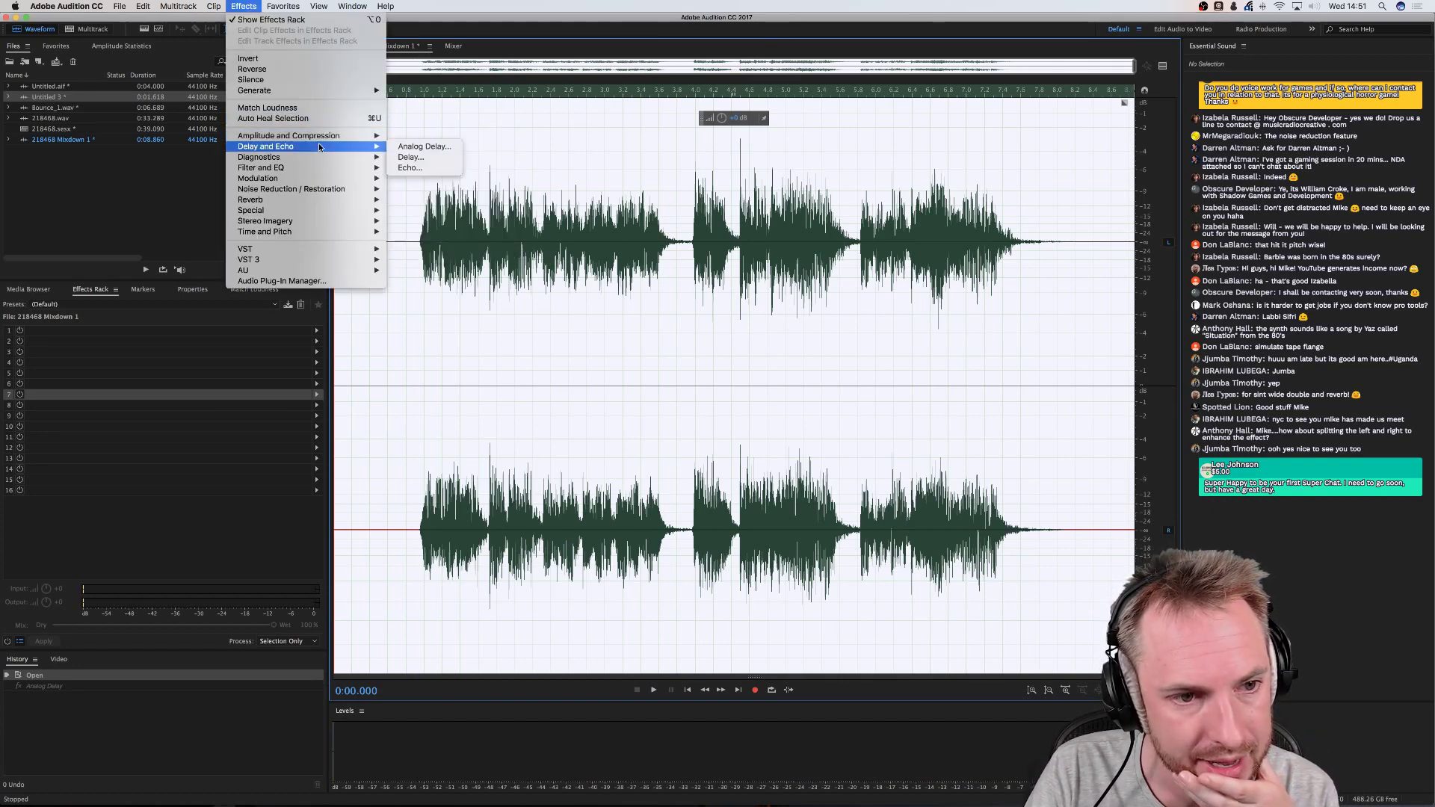
click(430, 149)
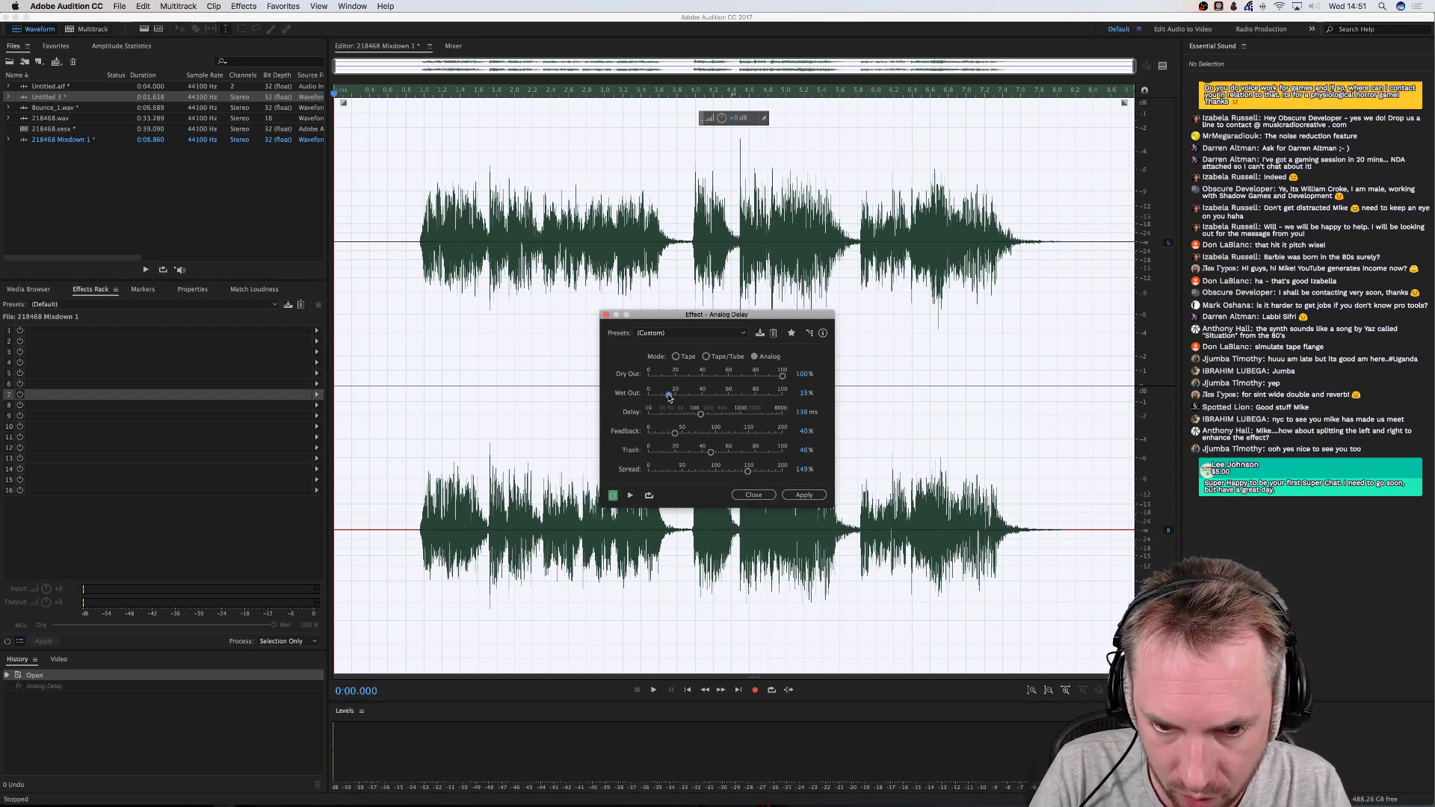
click(414, 269)
key(space)
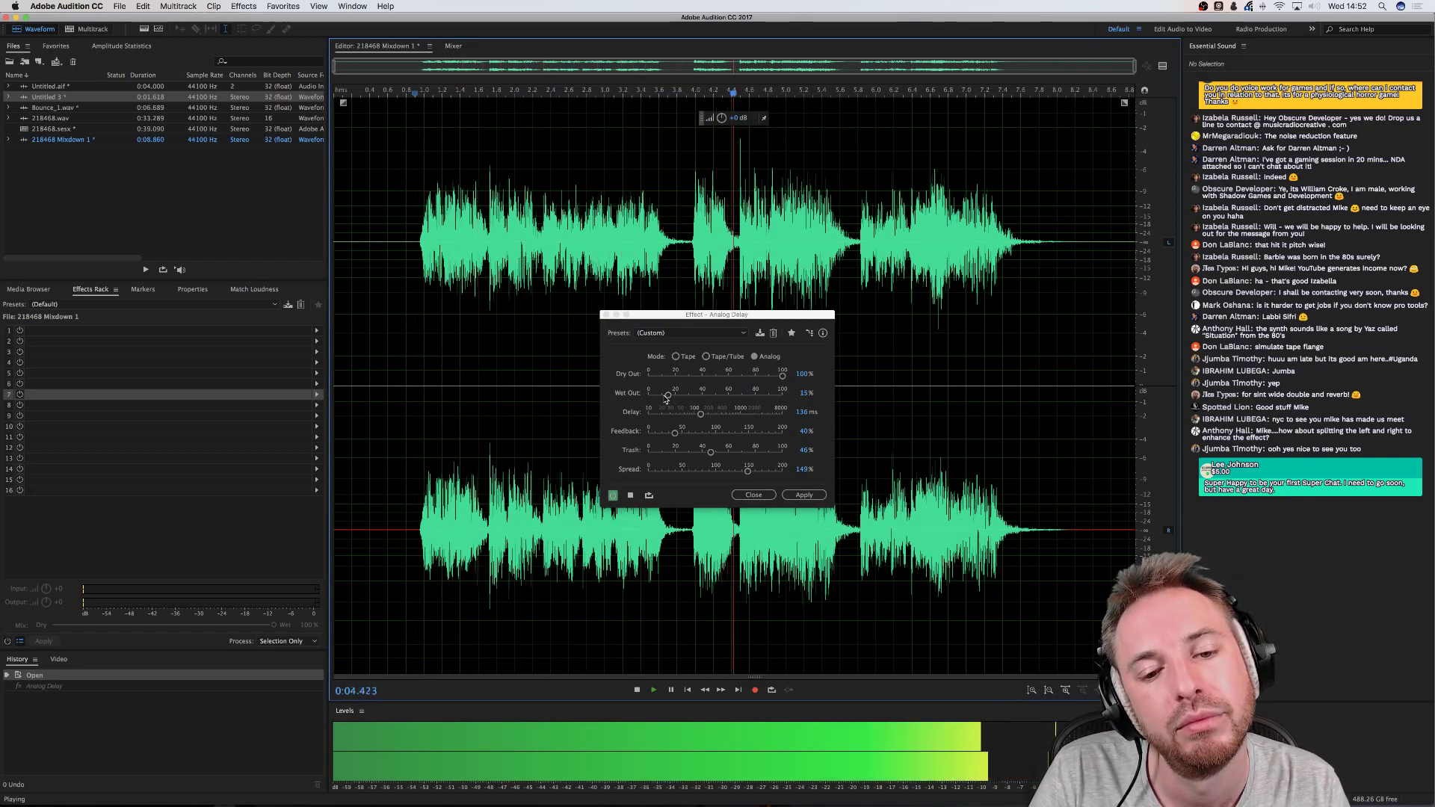
drag(666, 397, 664, 398)
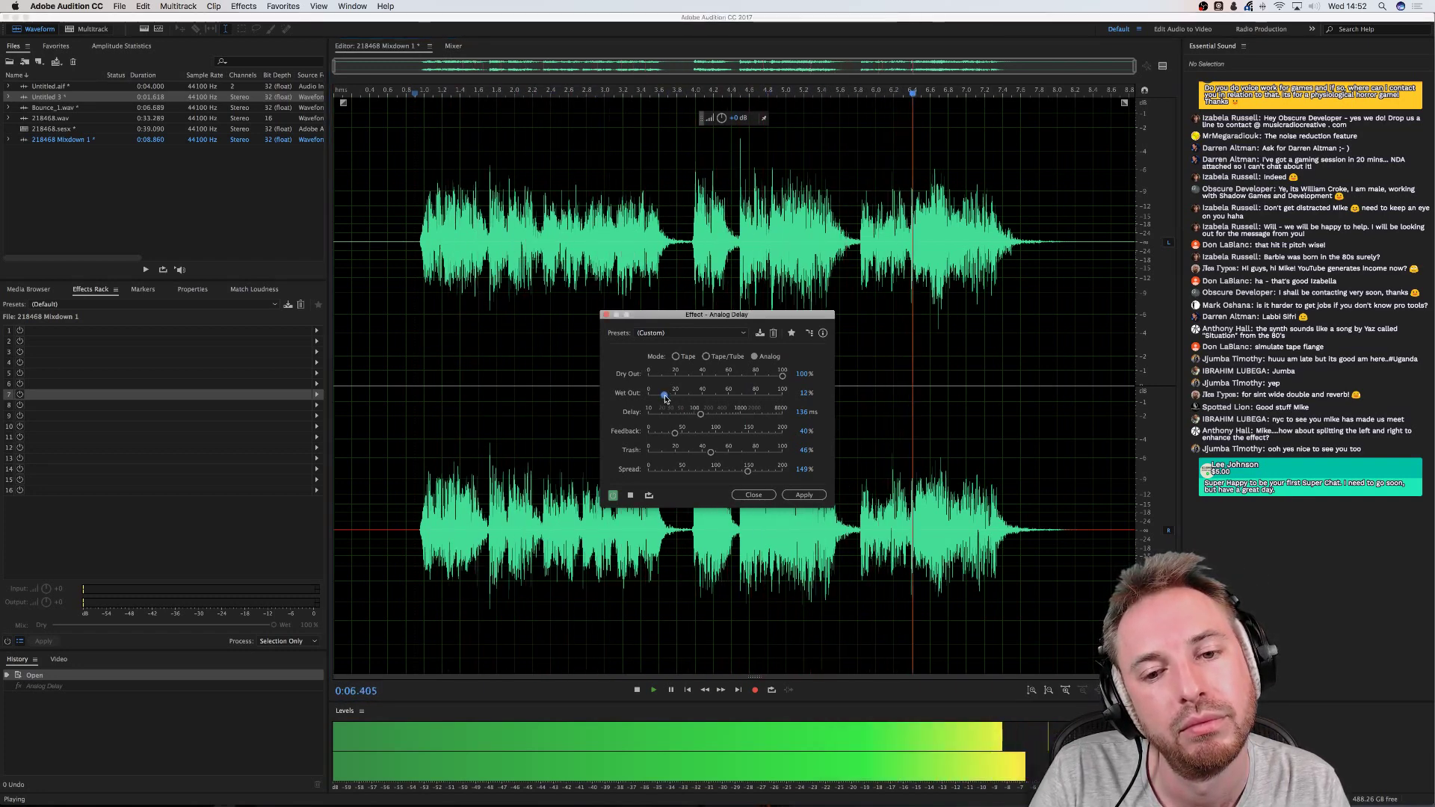
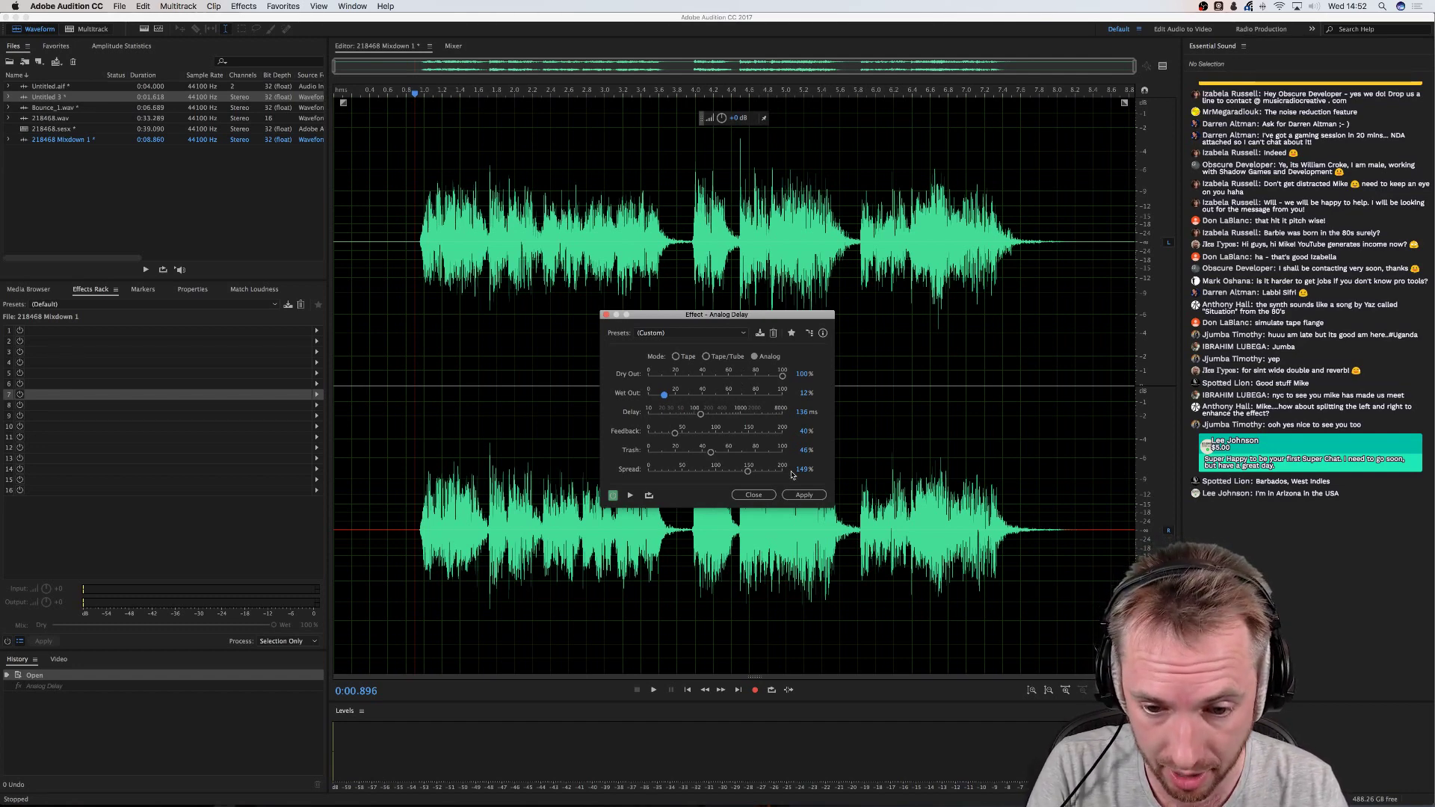
click(804, 495)
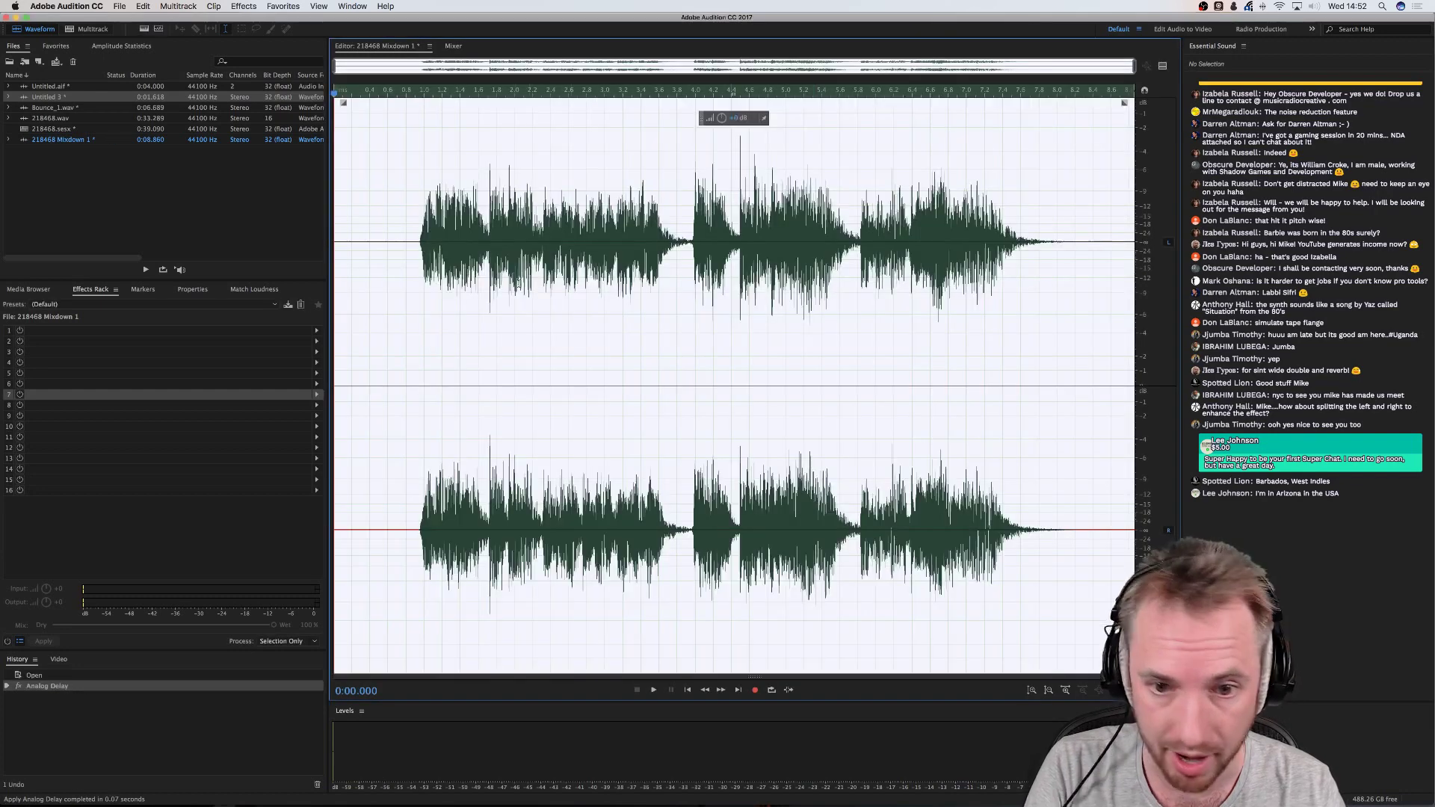
Open the Mastering effect for the mixdown with playback starting just before the first phrase, and move its window clear of the waveform
click(416, 222)
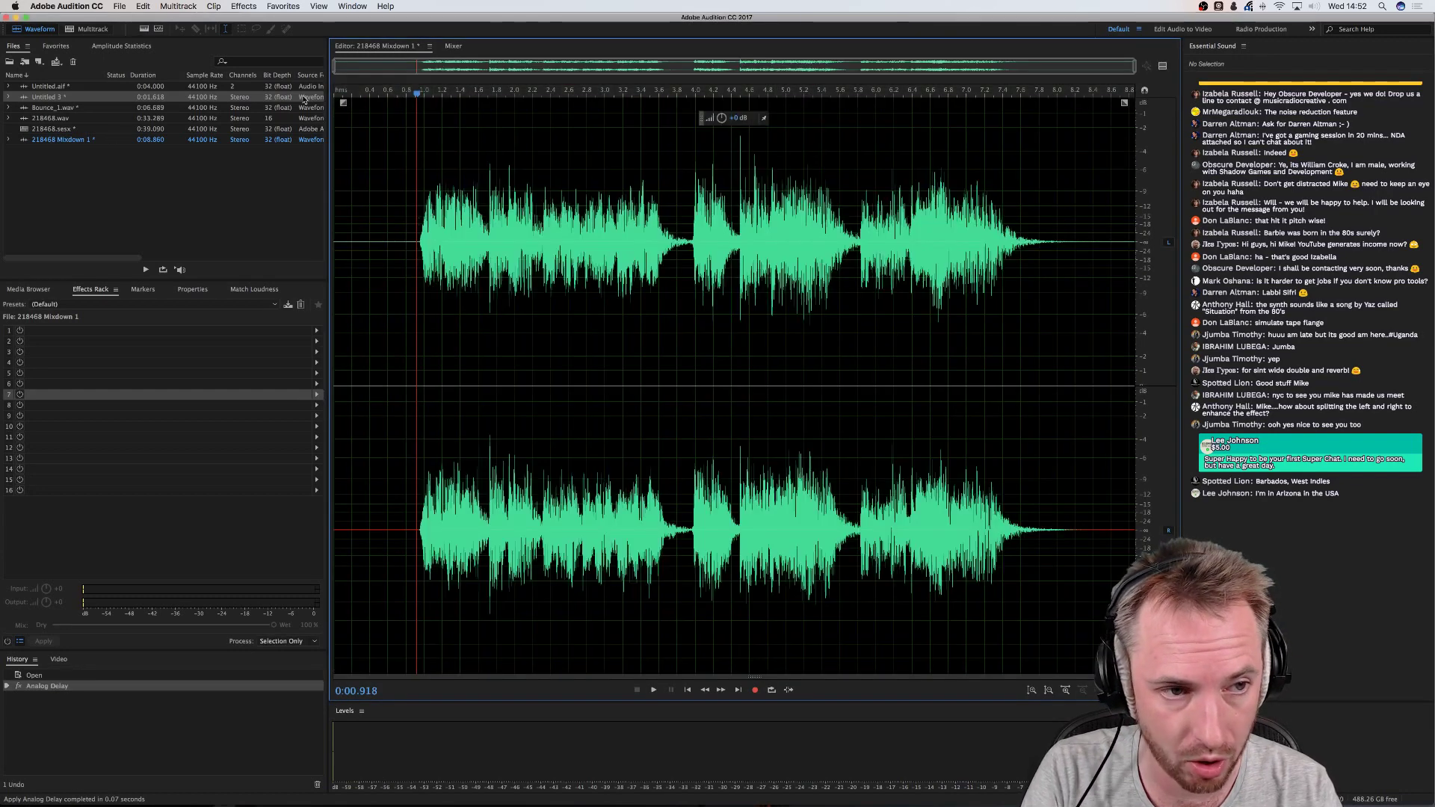
click(240, 7)
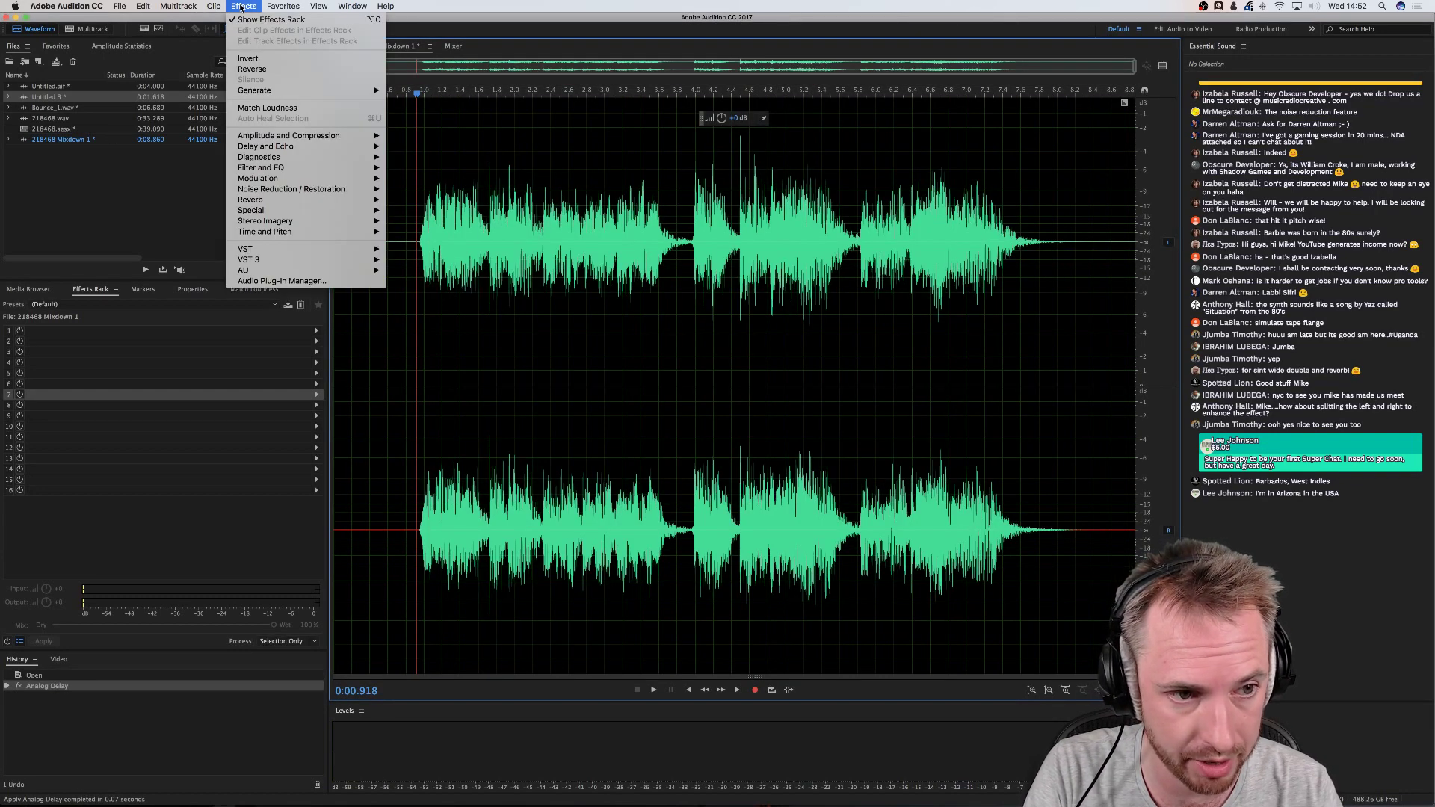
mouse_move(252, 214)
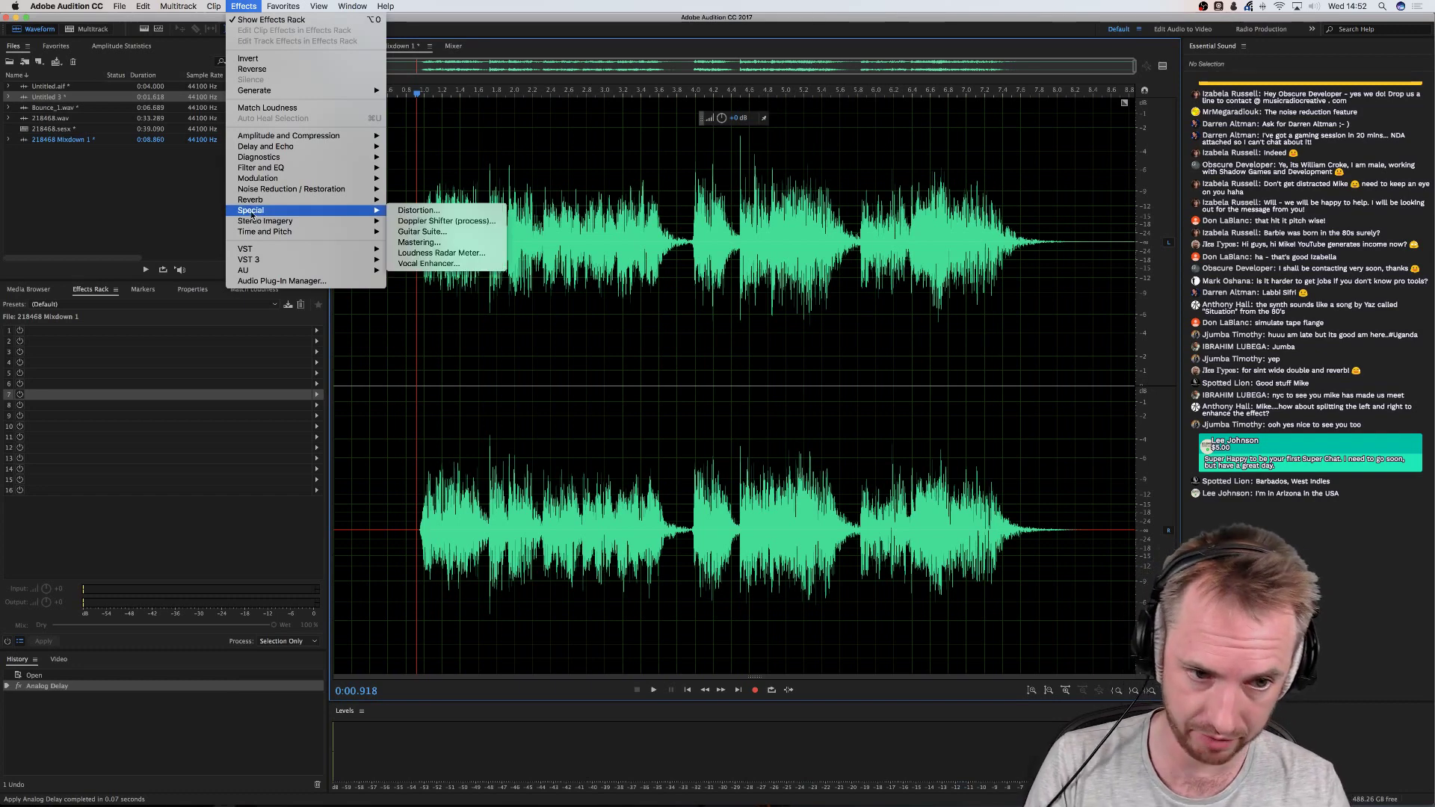
click(447, 245)
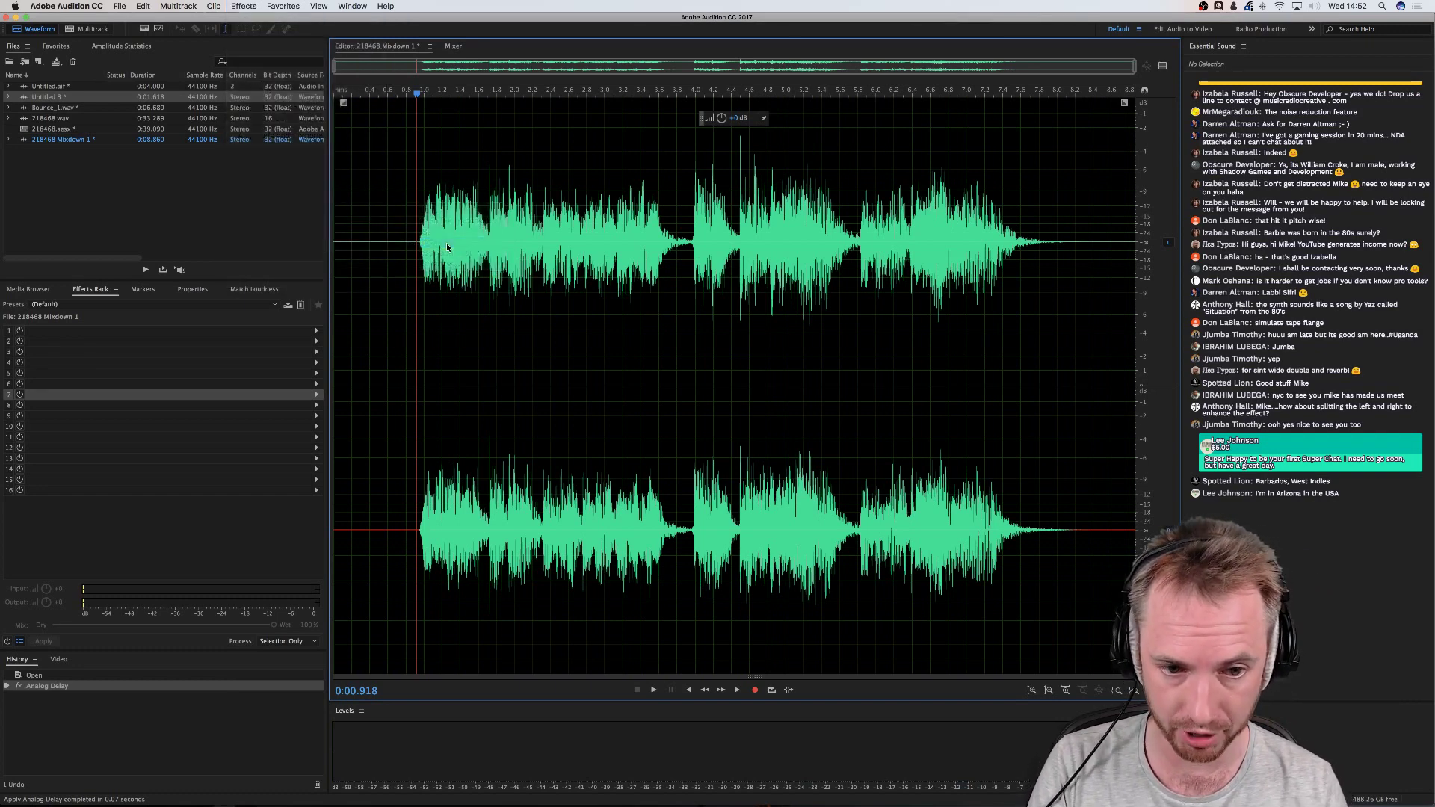
drag(1052, 155, 1070, 223)
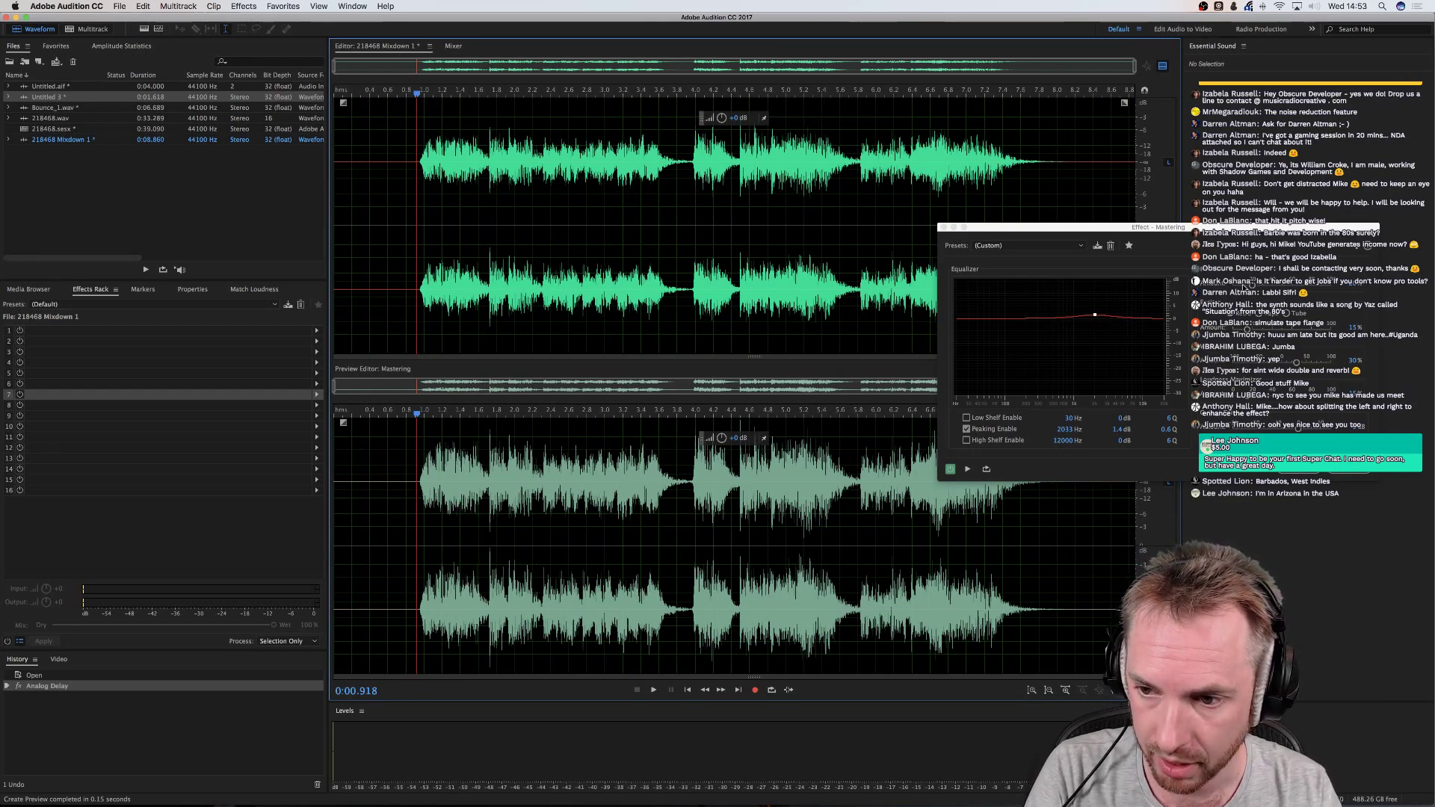
Set the Mastering effect's Exciter amount and Widener width to 0%
click(1261, 329)
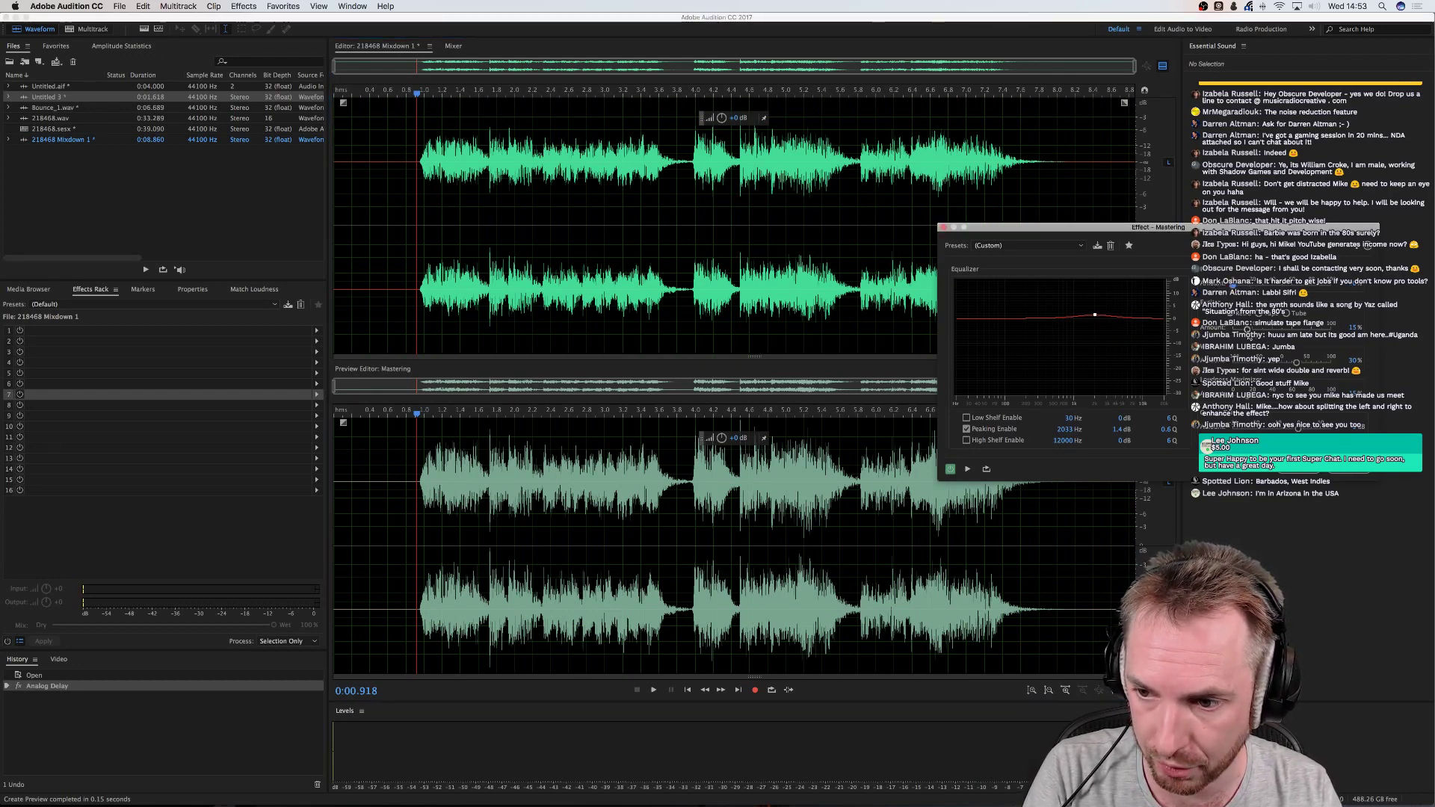
drag(1246, 329, 1233, 329)
drag(1297, 361, 1284, 361)
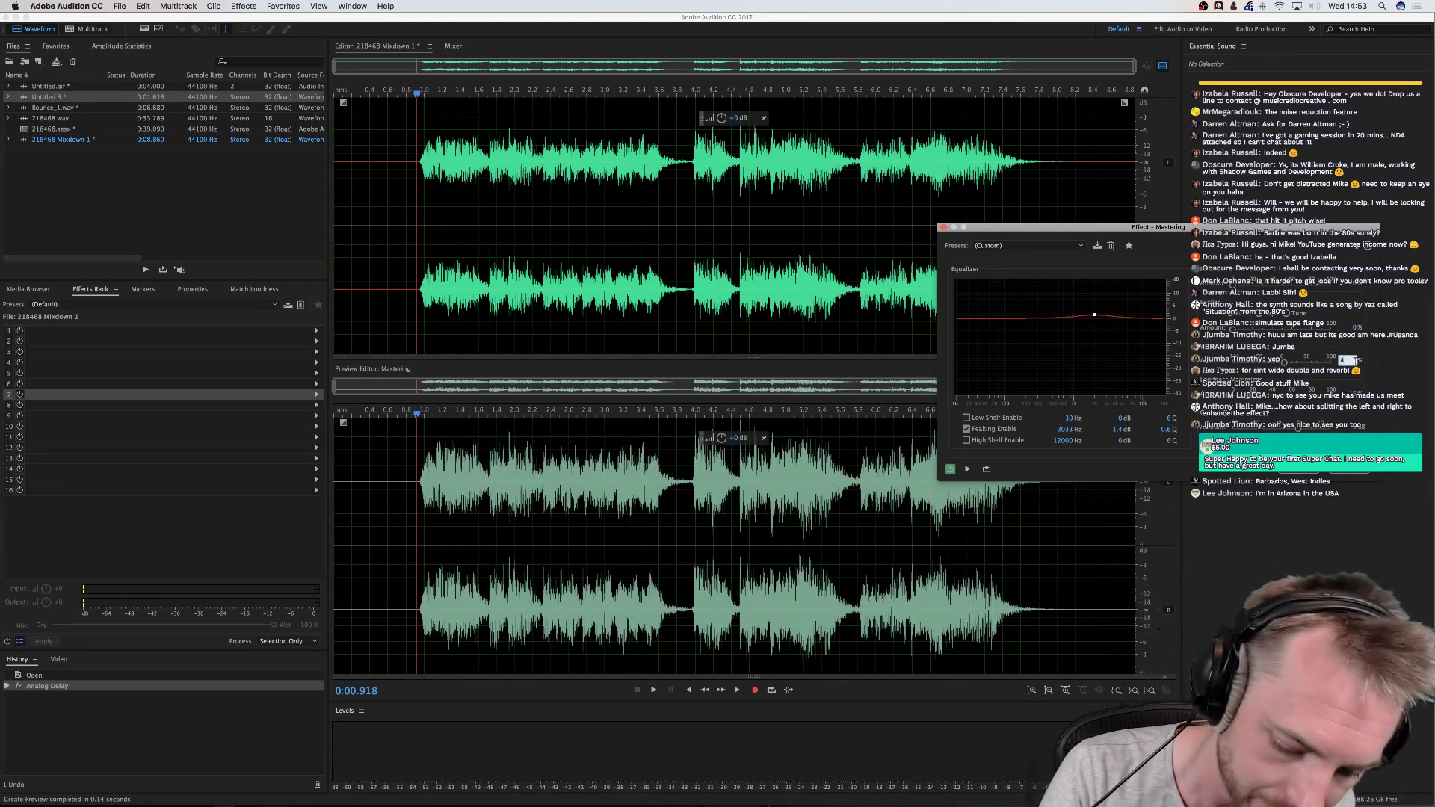
text(0)
key(Return)
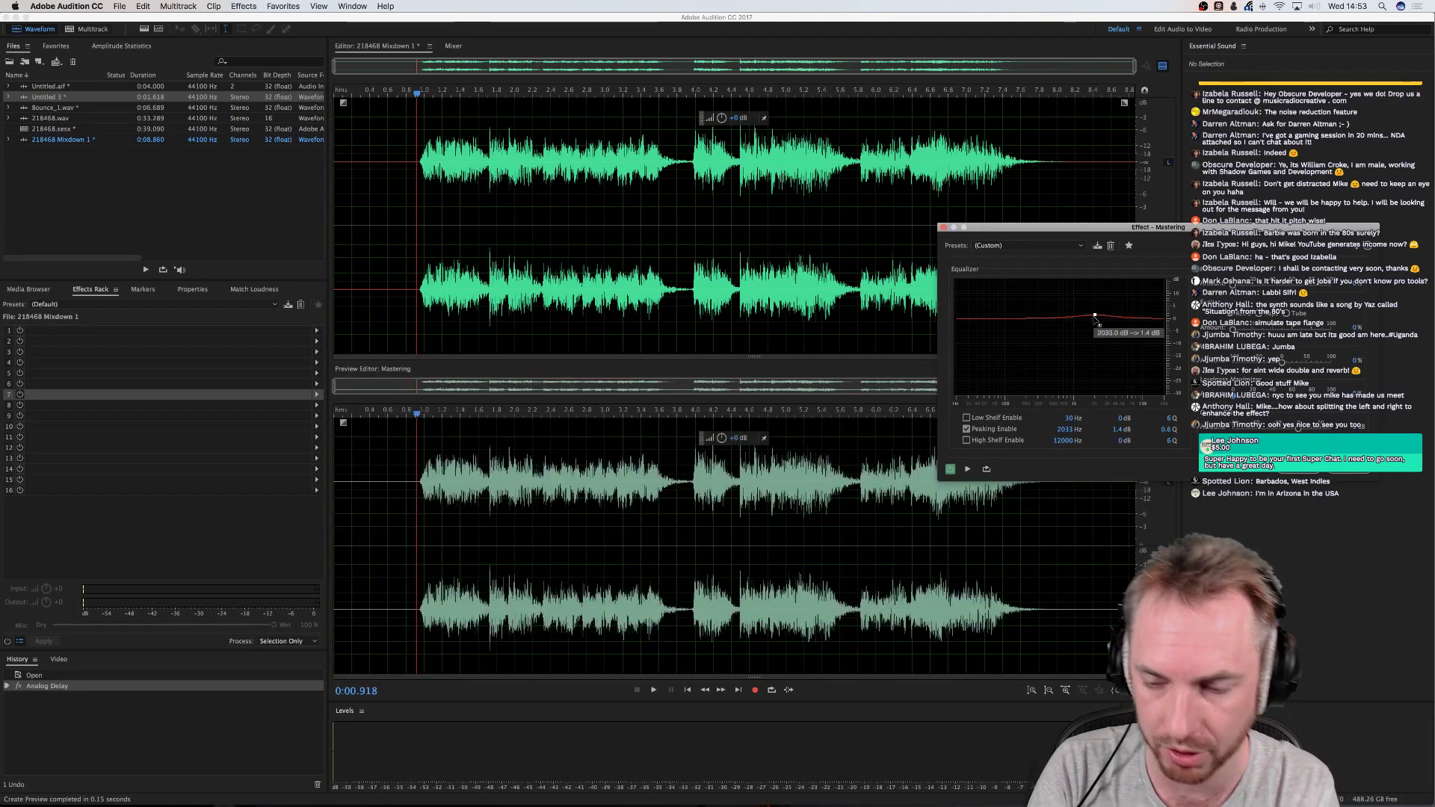
Play the mixdown and compare the sound with the Mastering effect bypassed and active
key(space)
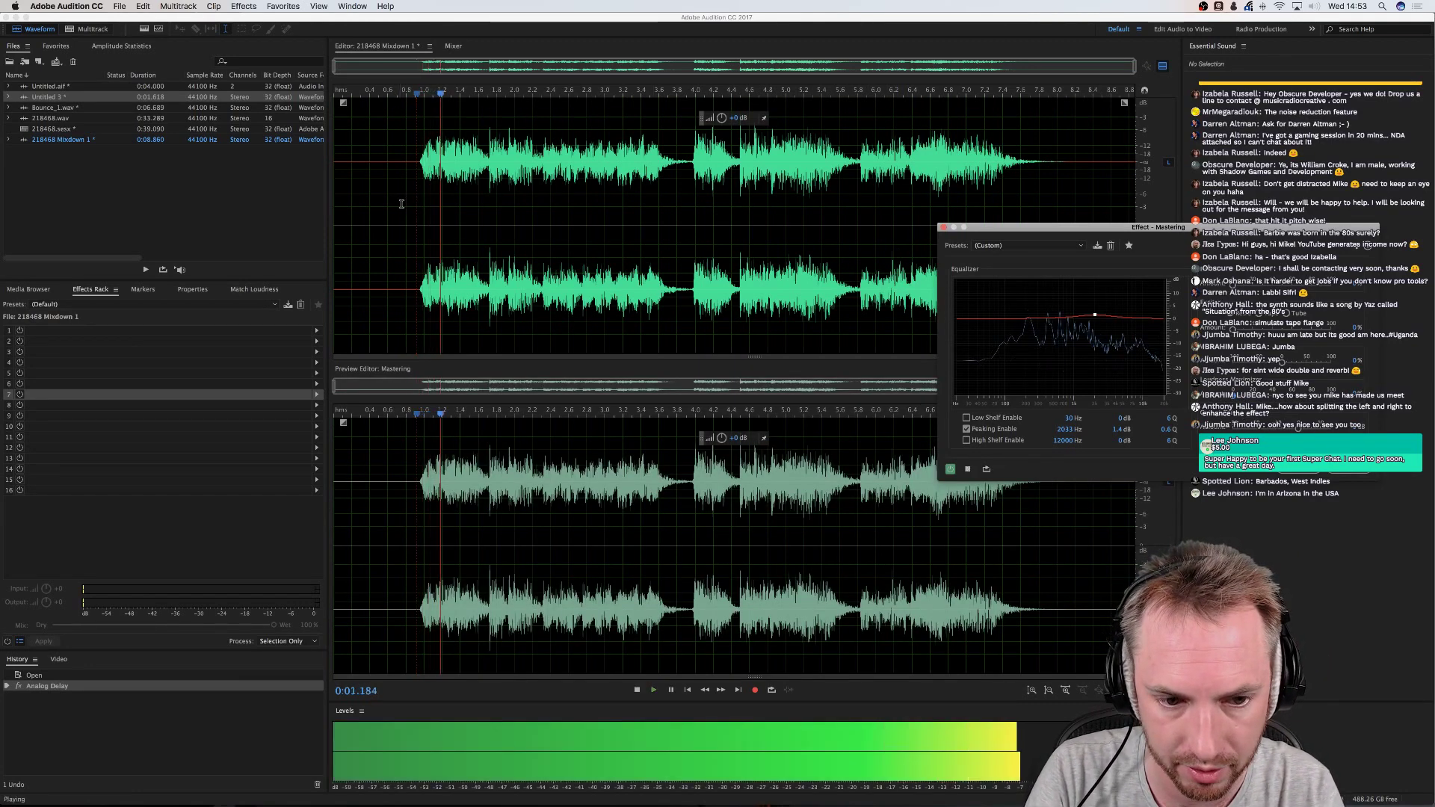
click(949, 469)
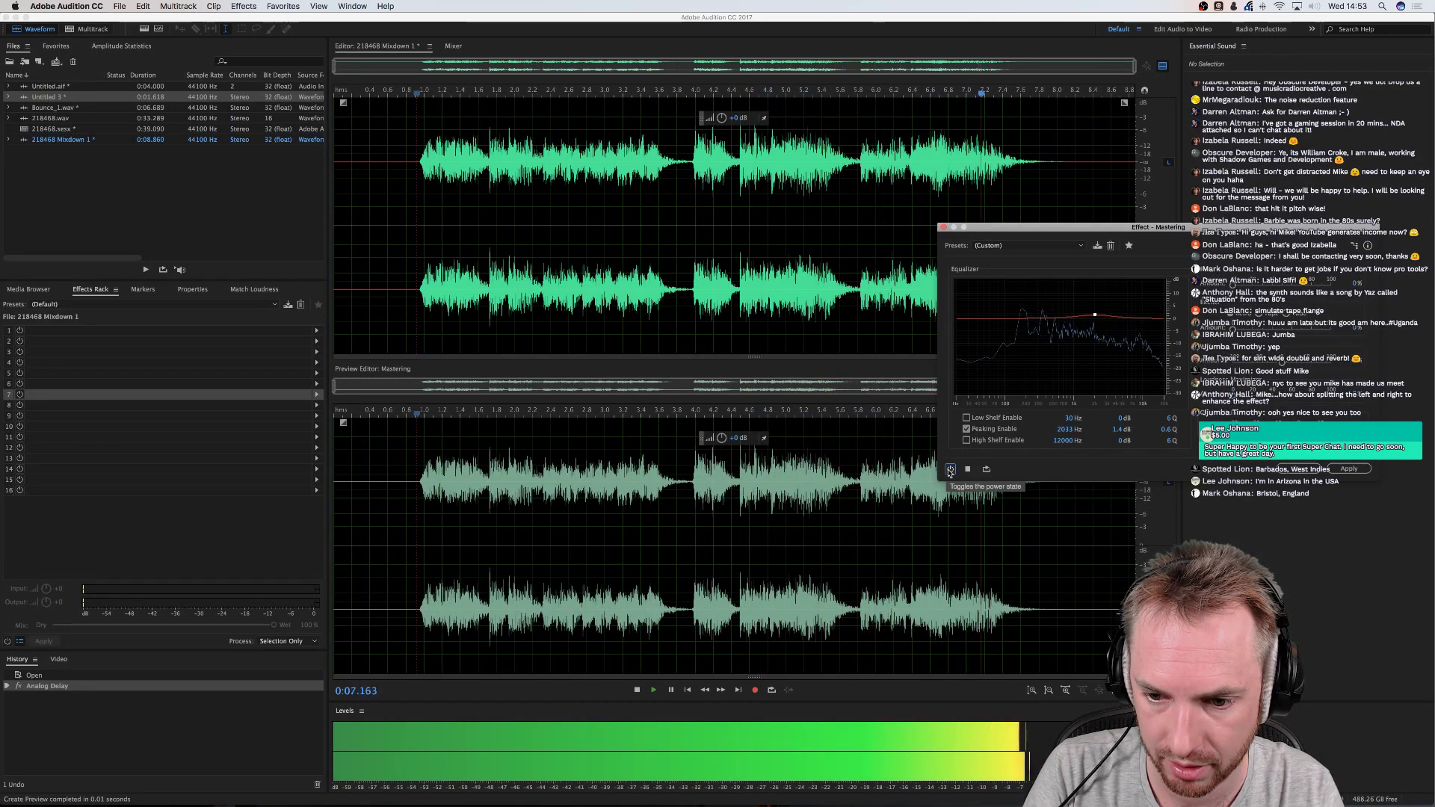
click(949, 470)
Enable the Mastering equalizer's low shelf, set it to about 214.2 Hz with a 1.3 dB boost, and listen to the mixdown
click(966, 419)
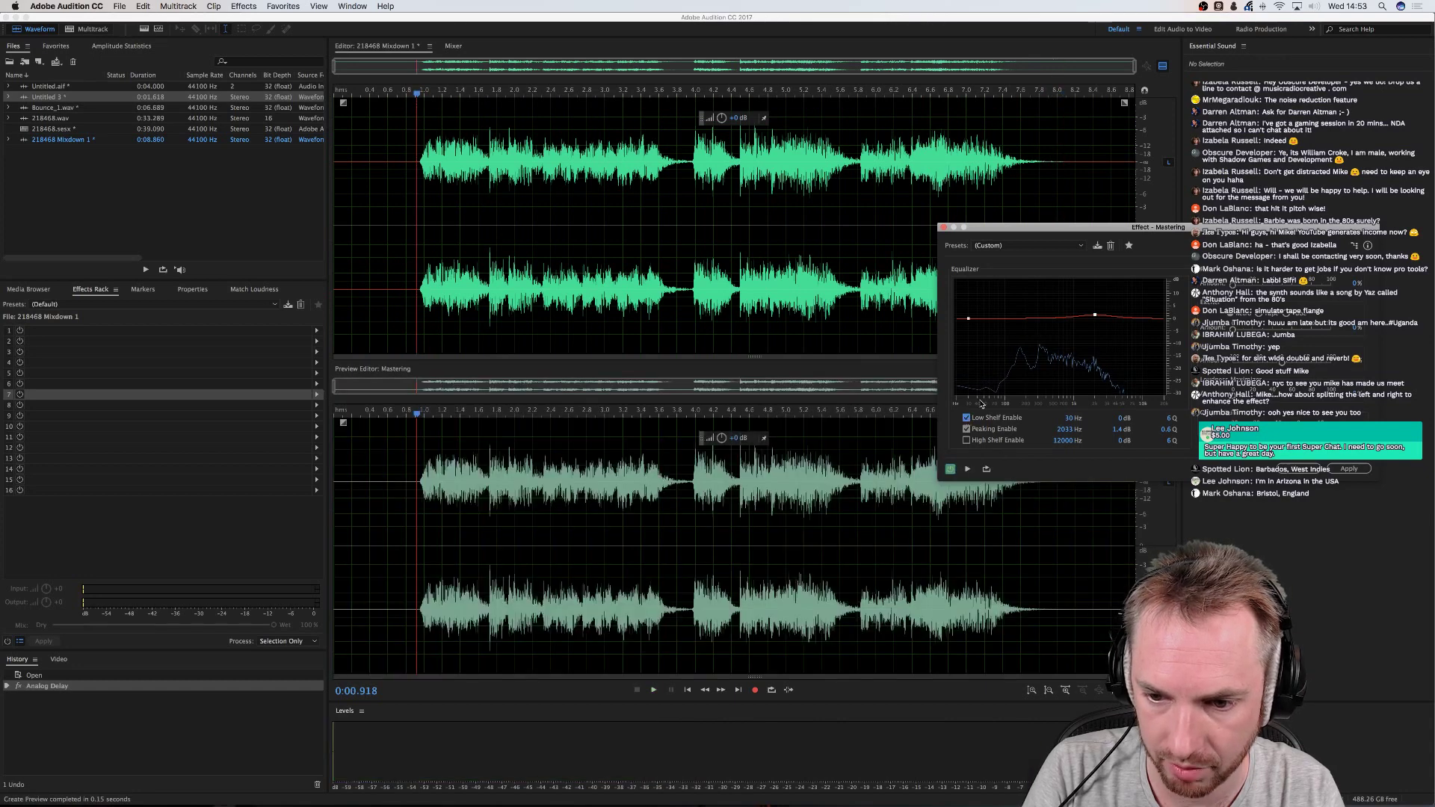
drag(969, 320, 1027, 316)
key(space)
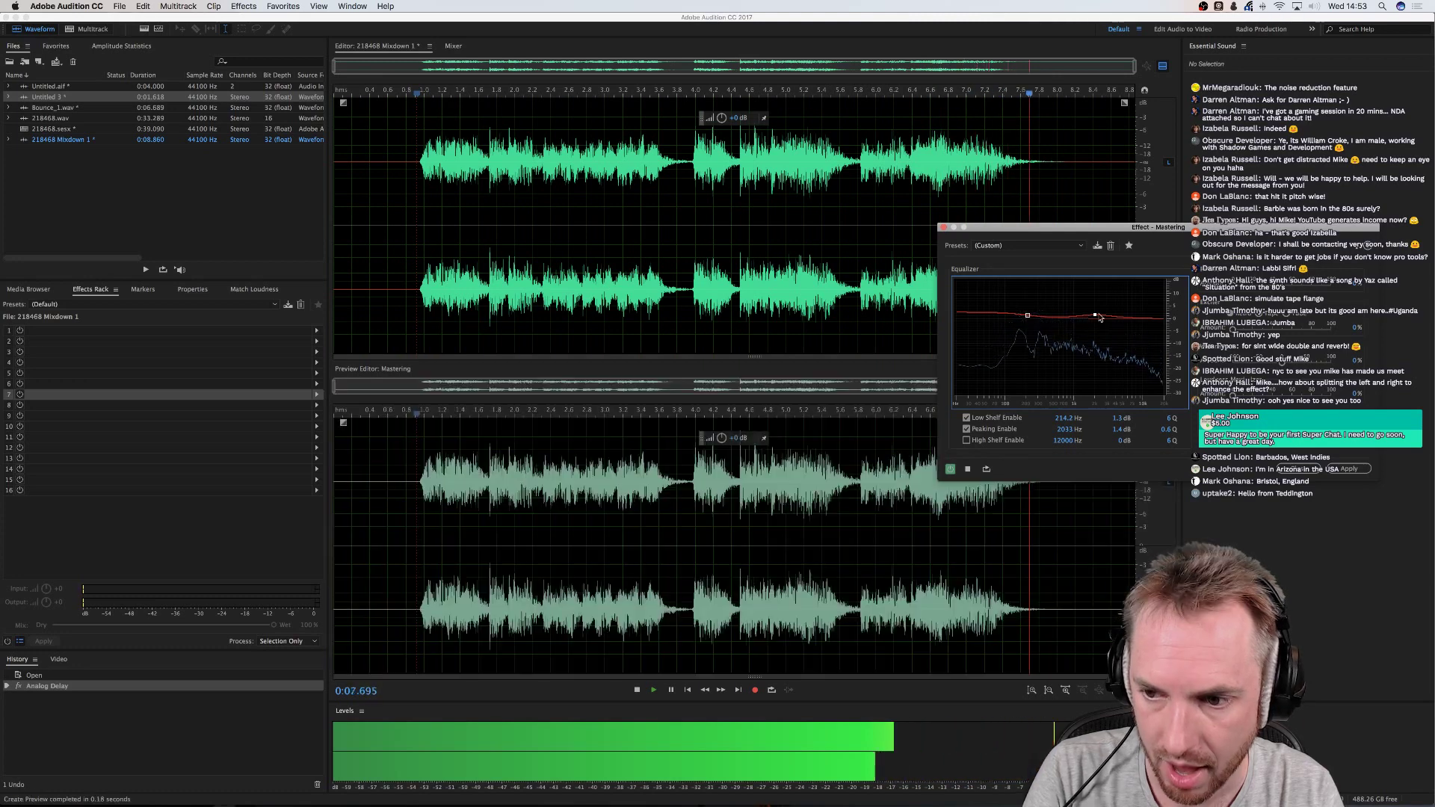
key(space)
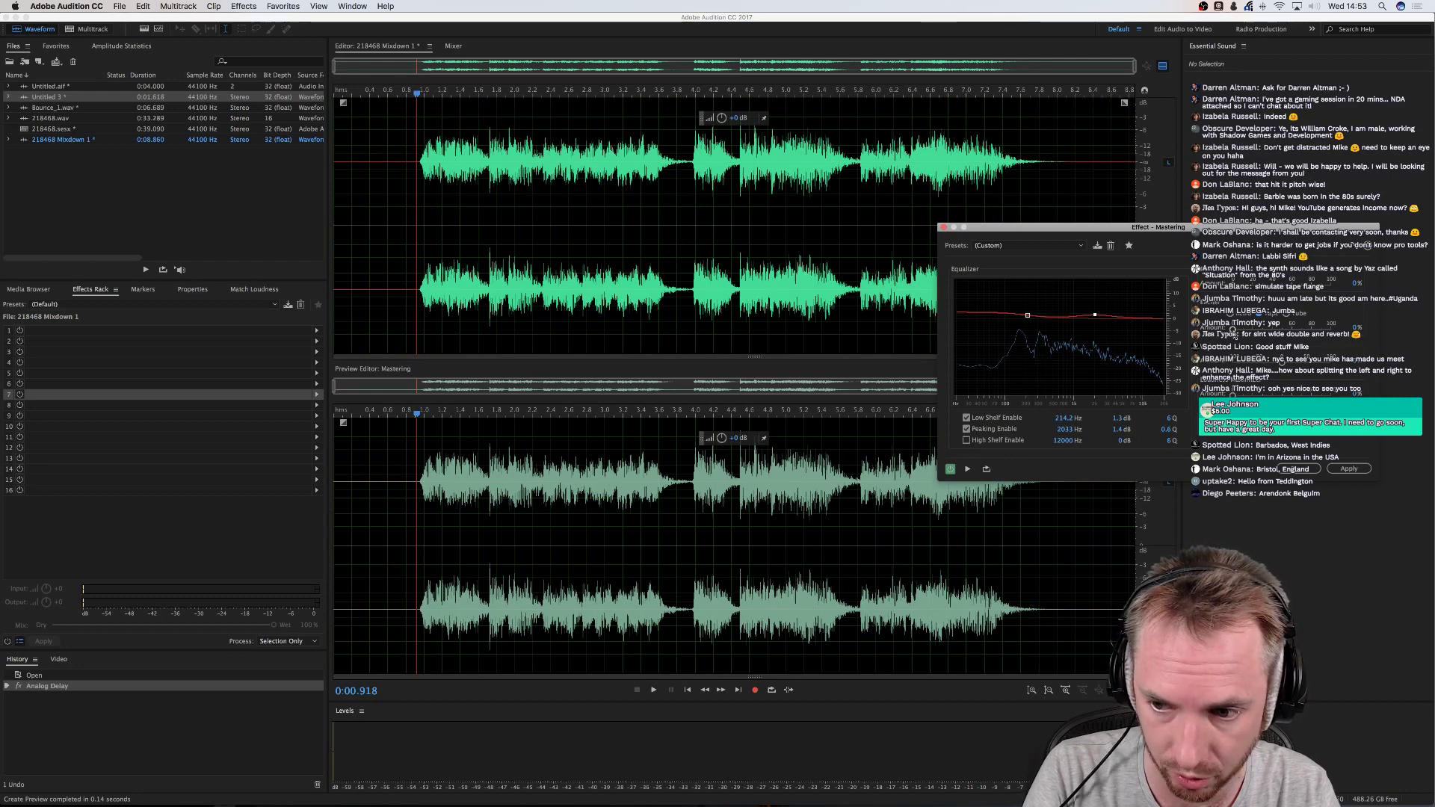
Play the mixdown while auditioning the Mastering effect's Exciter, and set its amount to 54%
key(space)
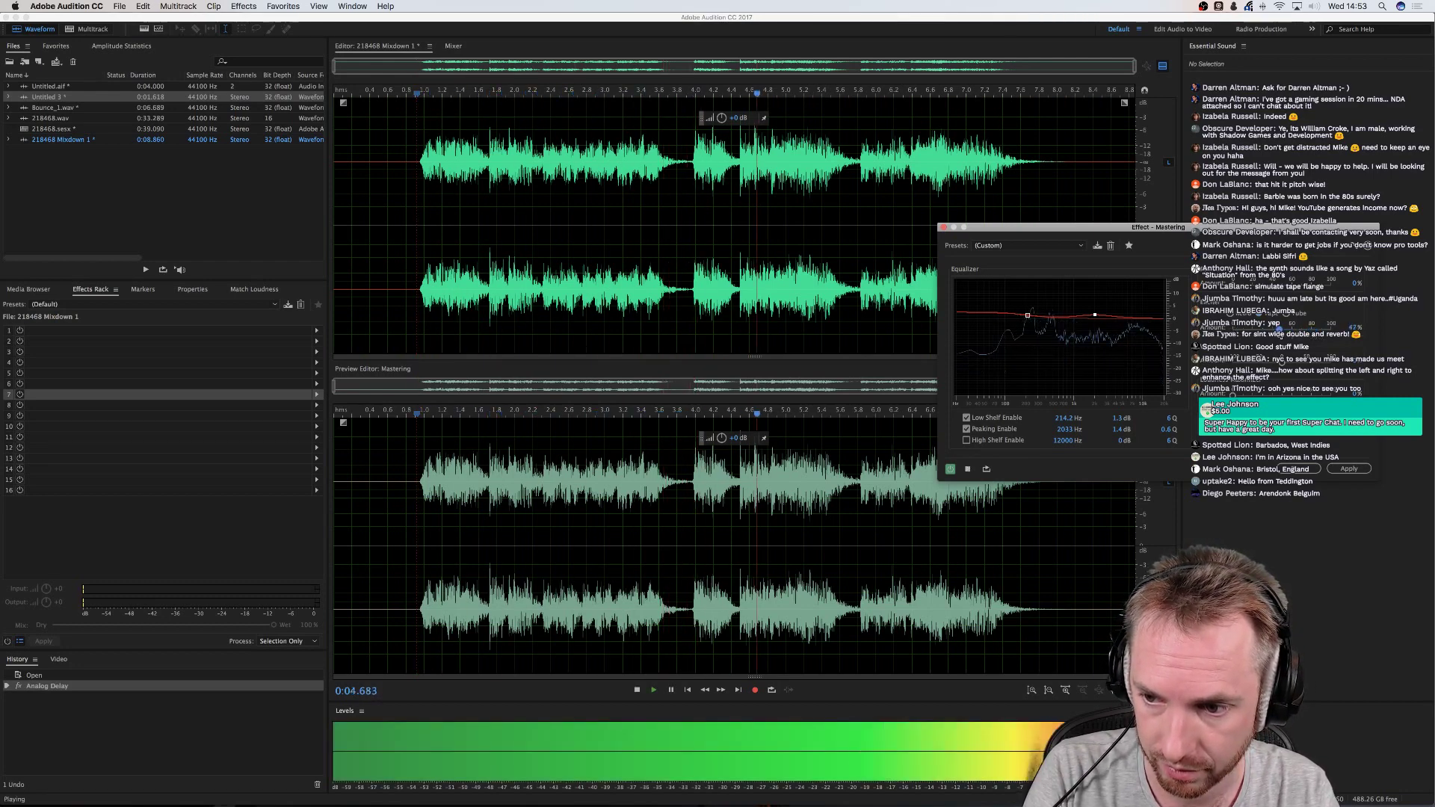
key(space)
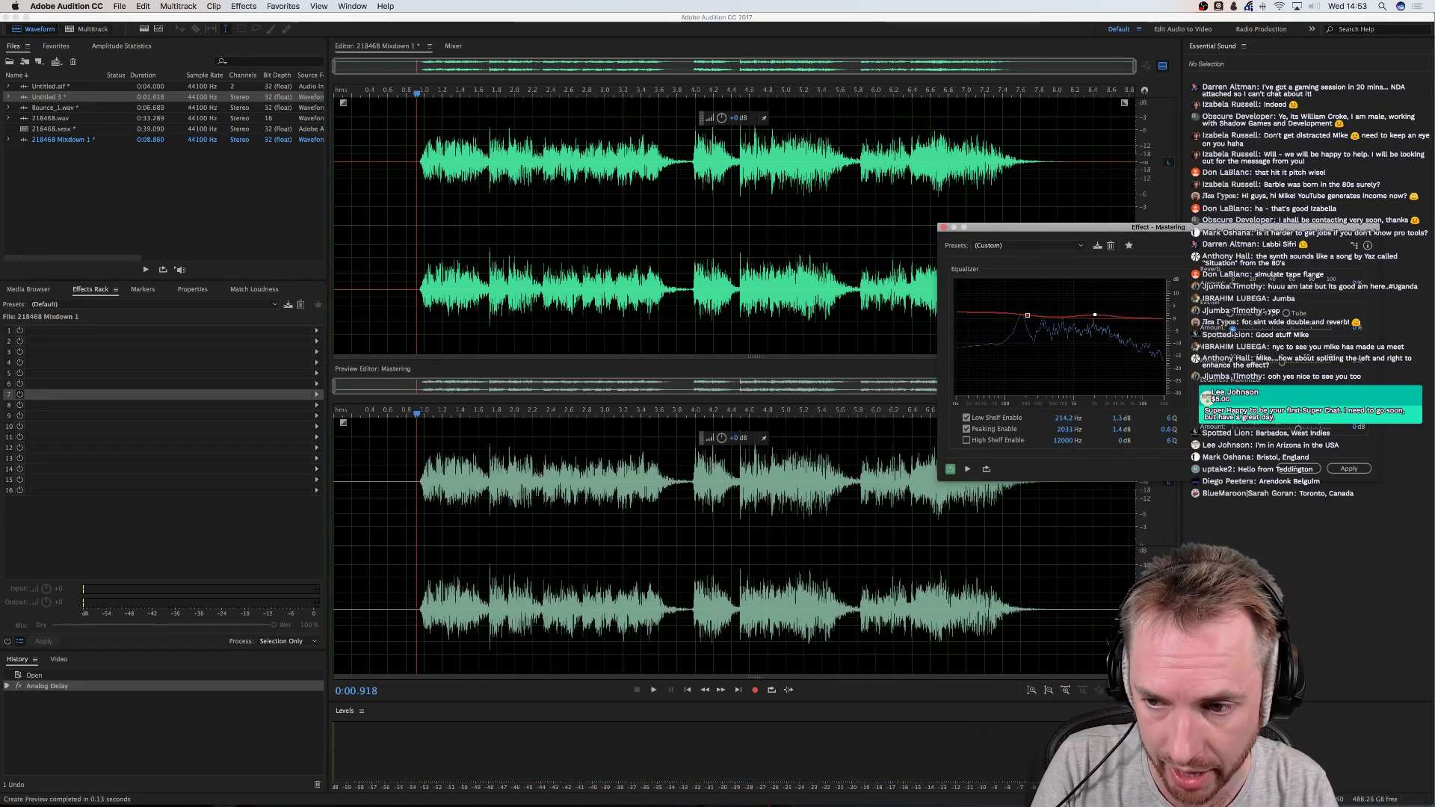
key(space)
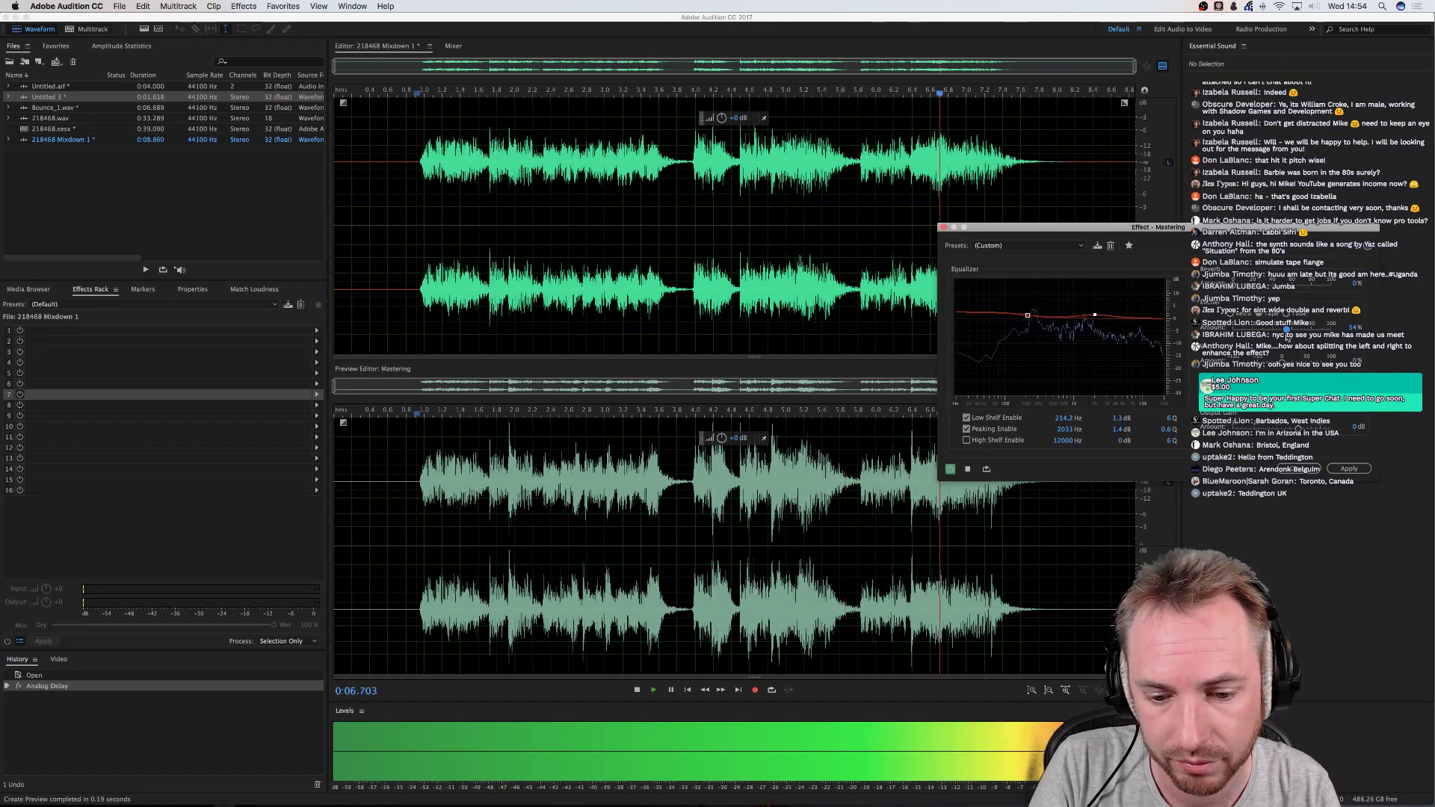
key(space)
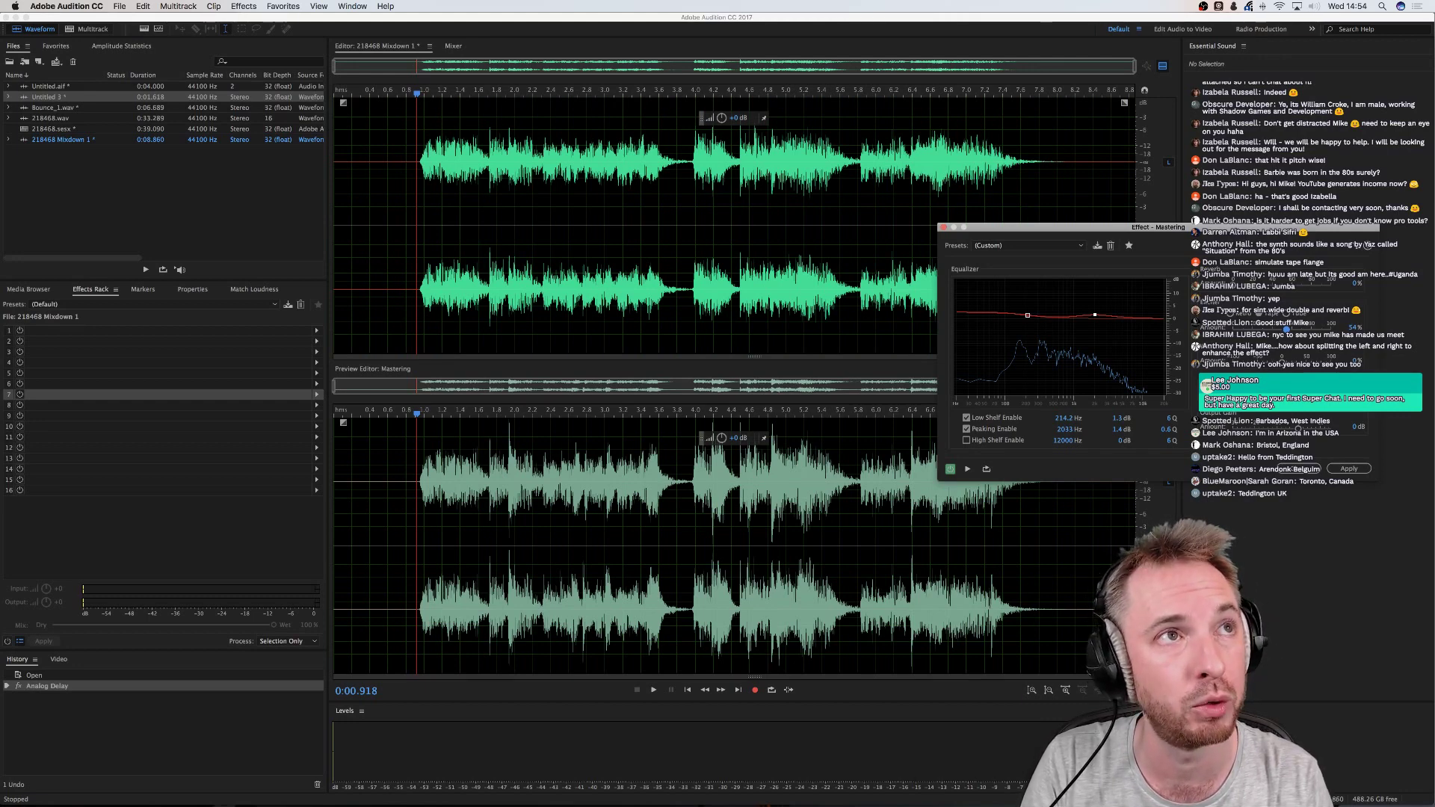
key(super+Tab)
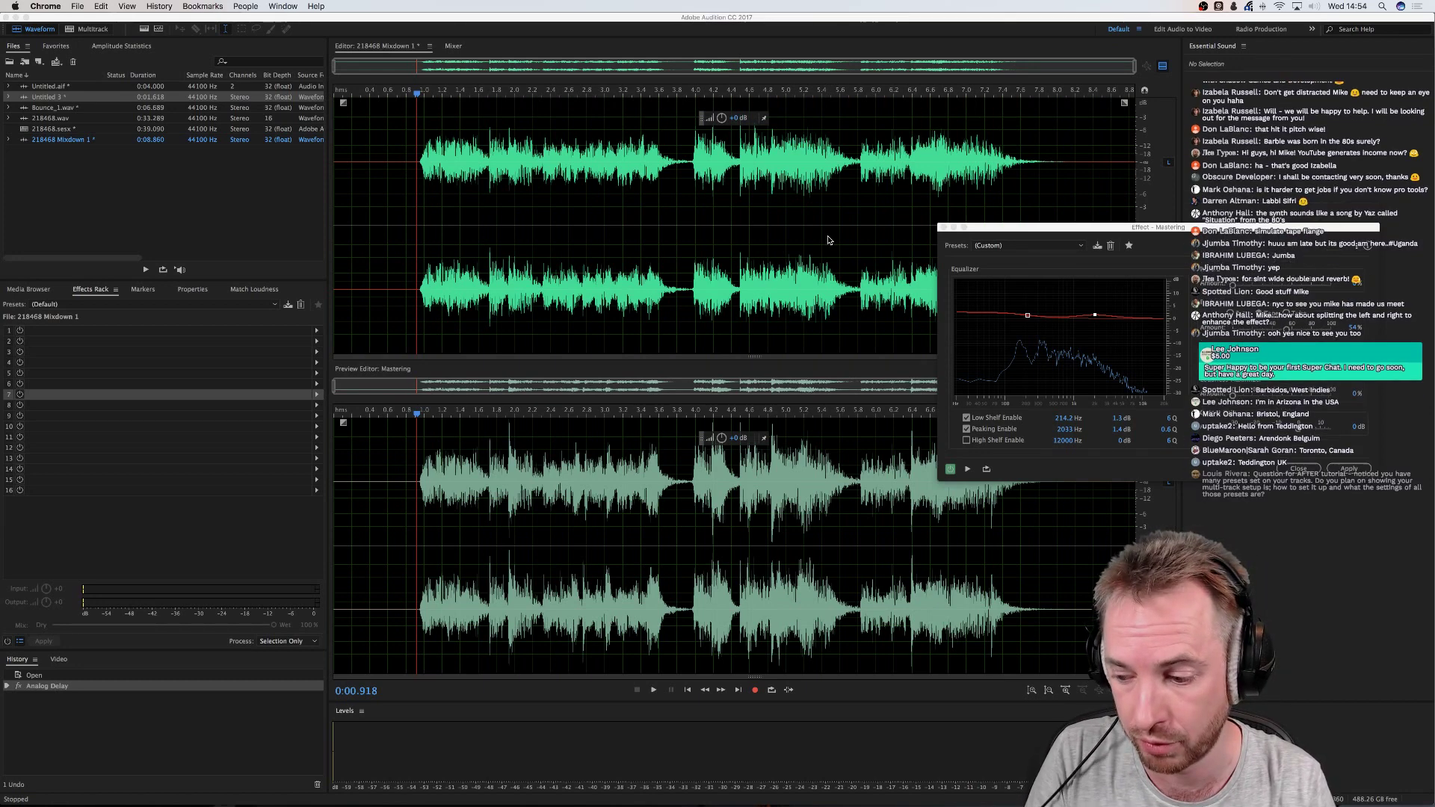
click(1045, 236)
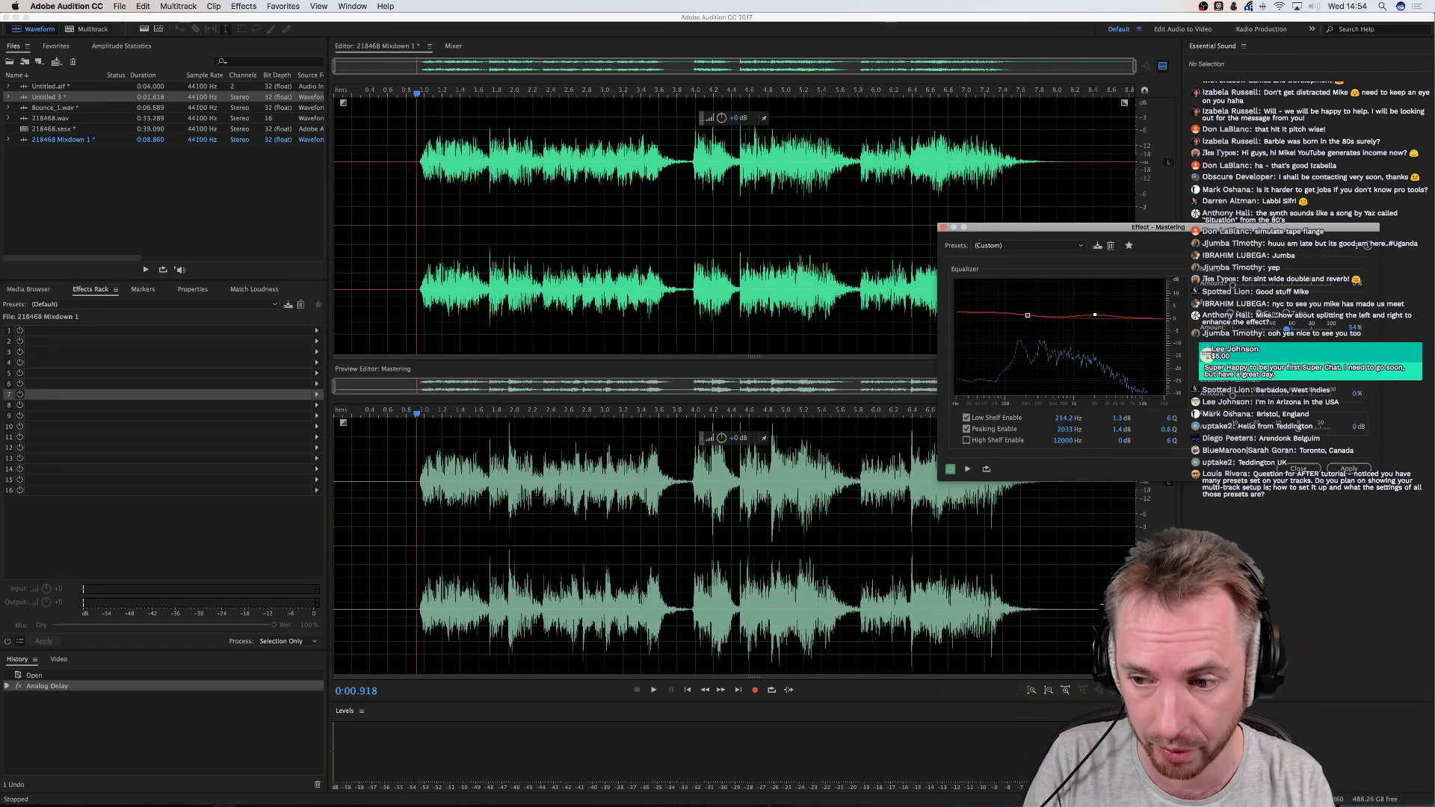
Set the Mastering effect's output gain to -1.3 dB and the Widener width to 22% while listening to the mixdown
key(space)
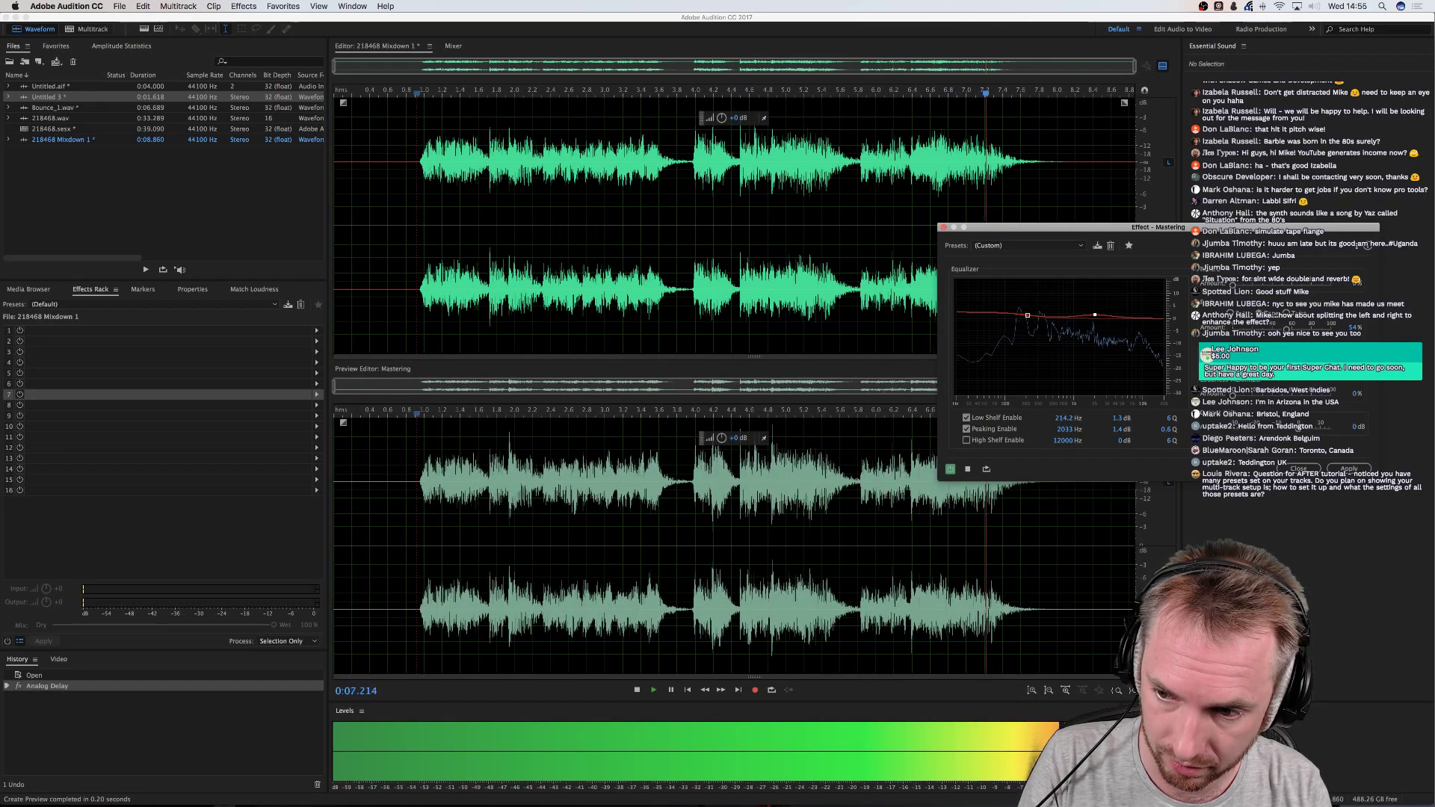
key(space)
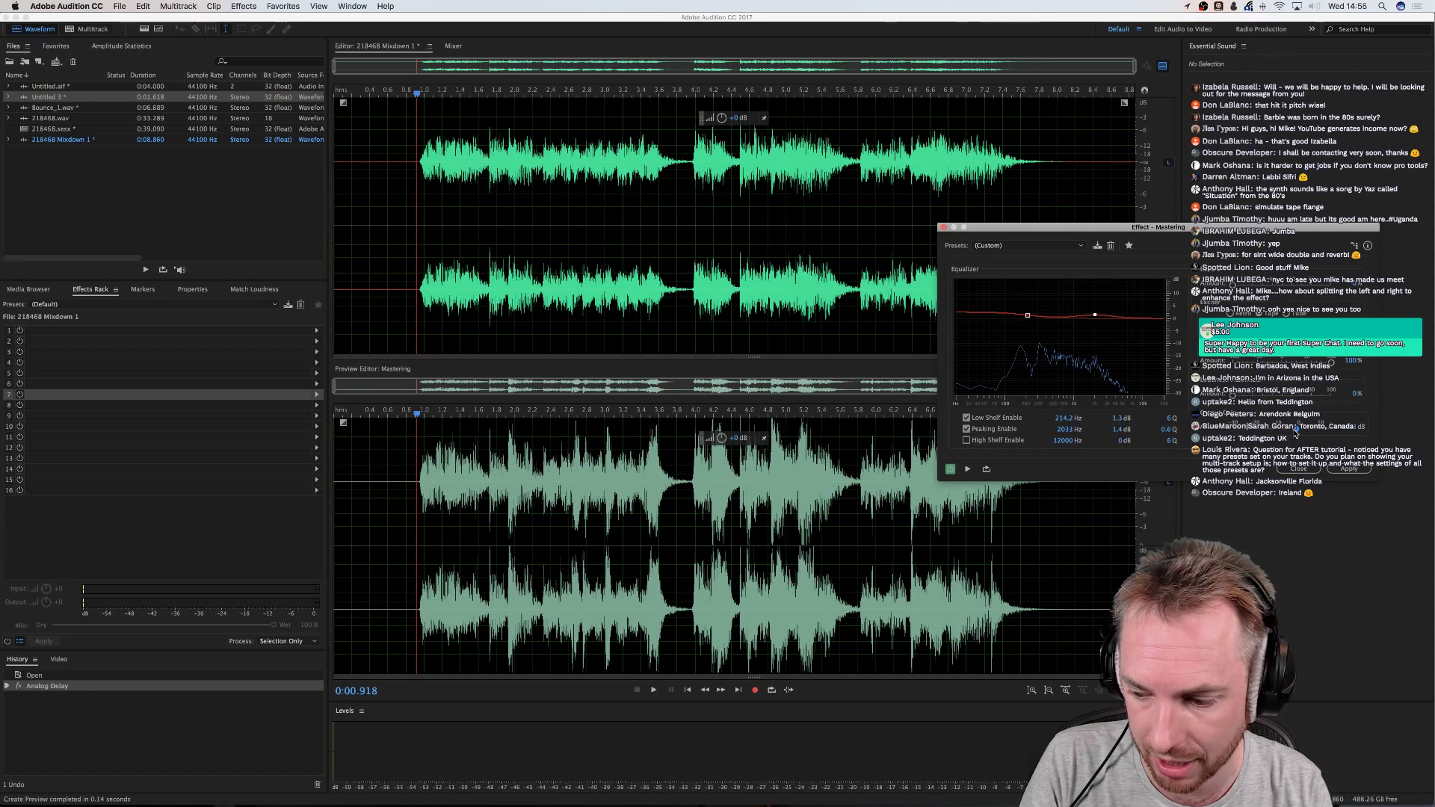
click(1296, 431)
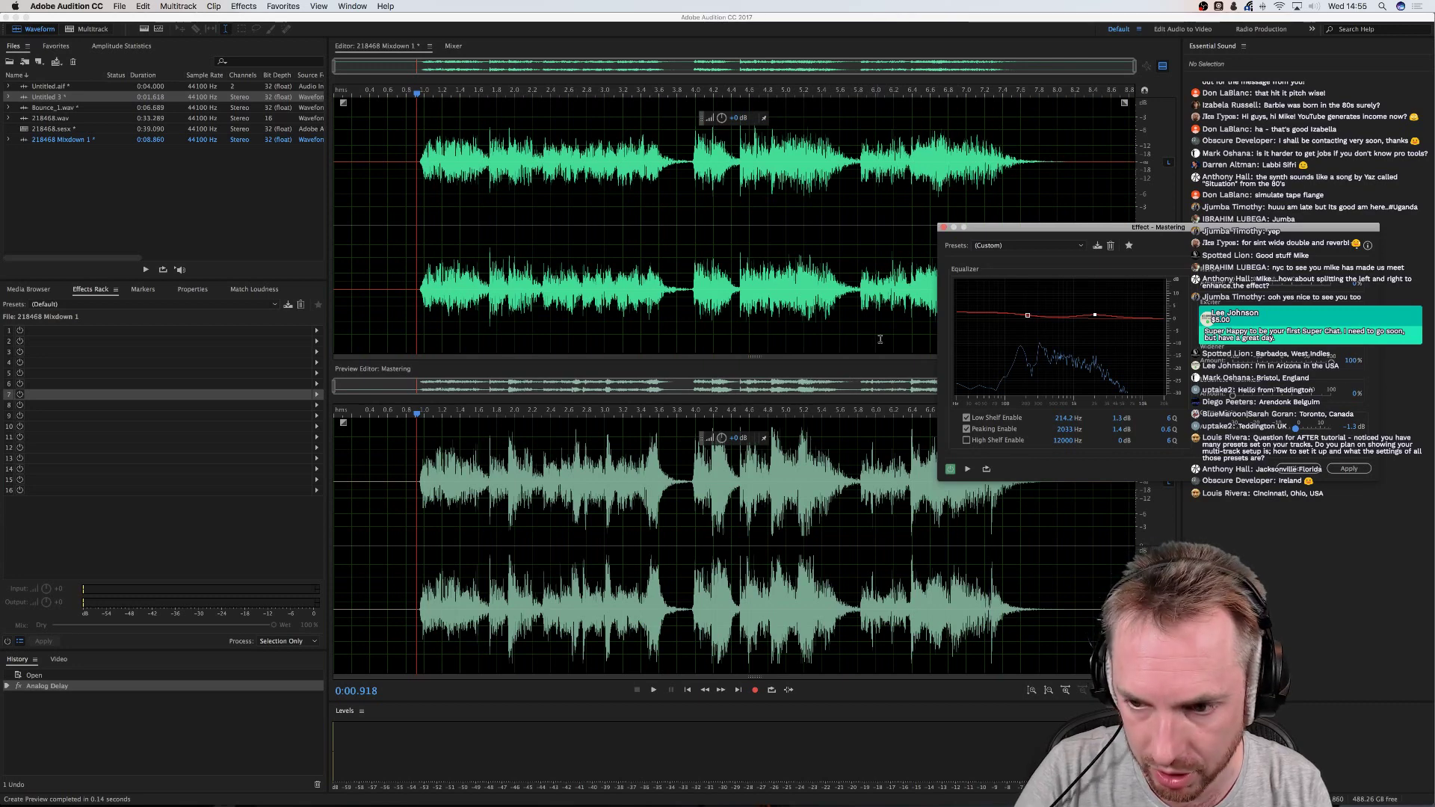
key(space)
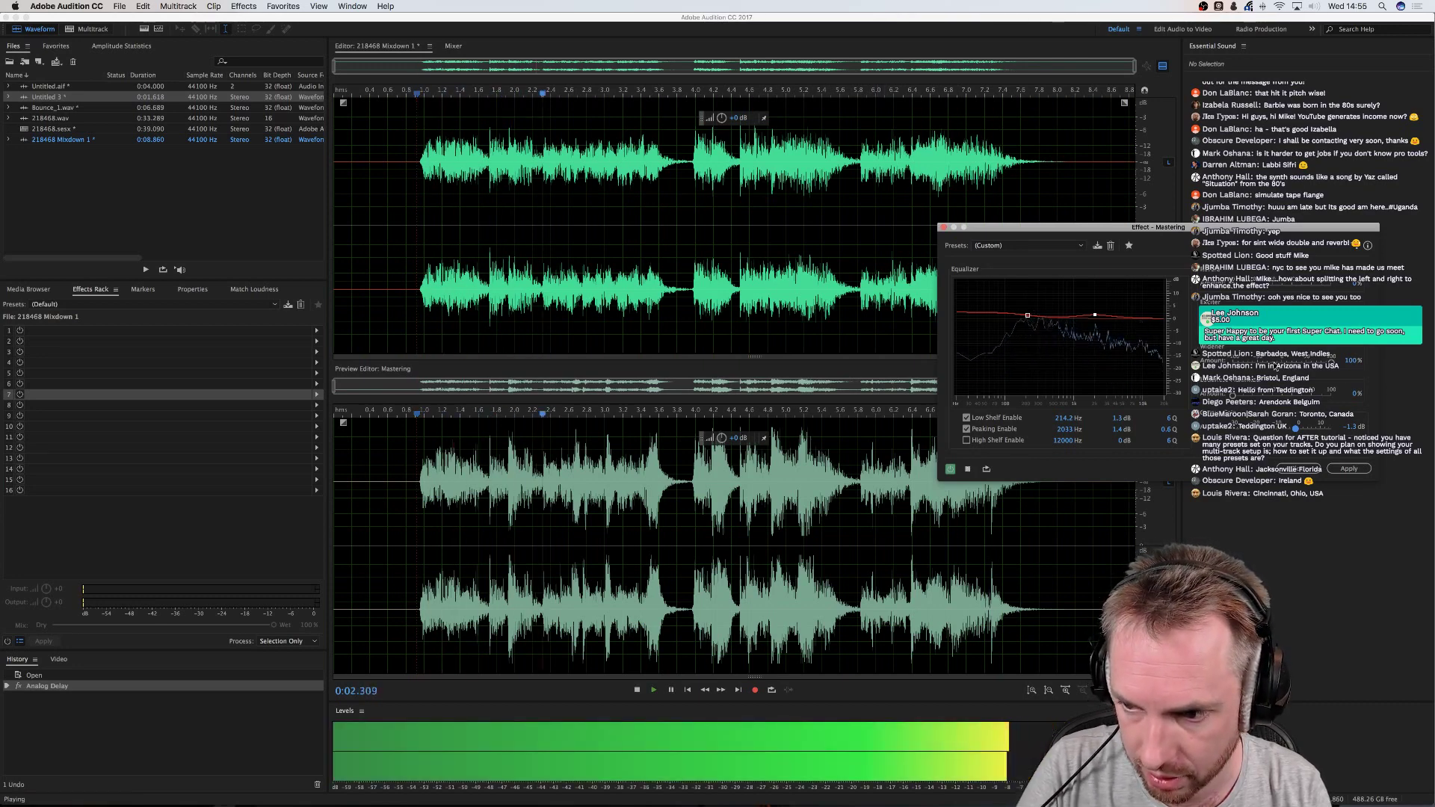
drag(1332, 363, 1307, 365)
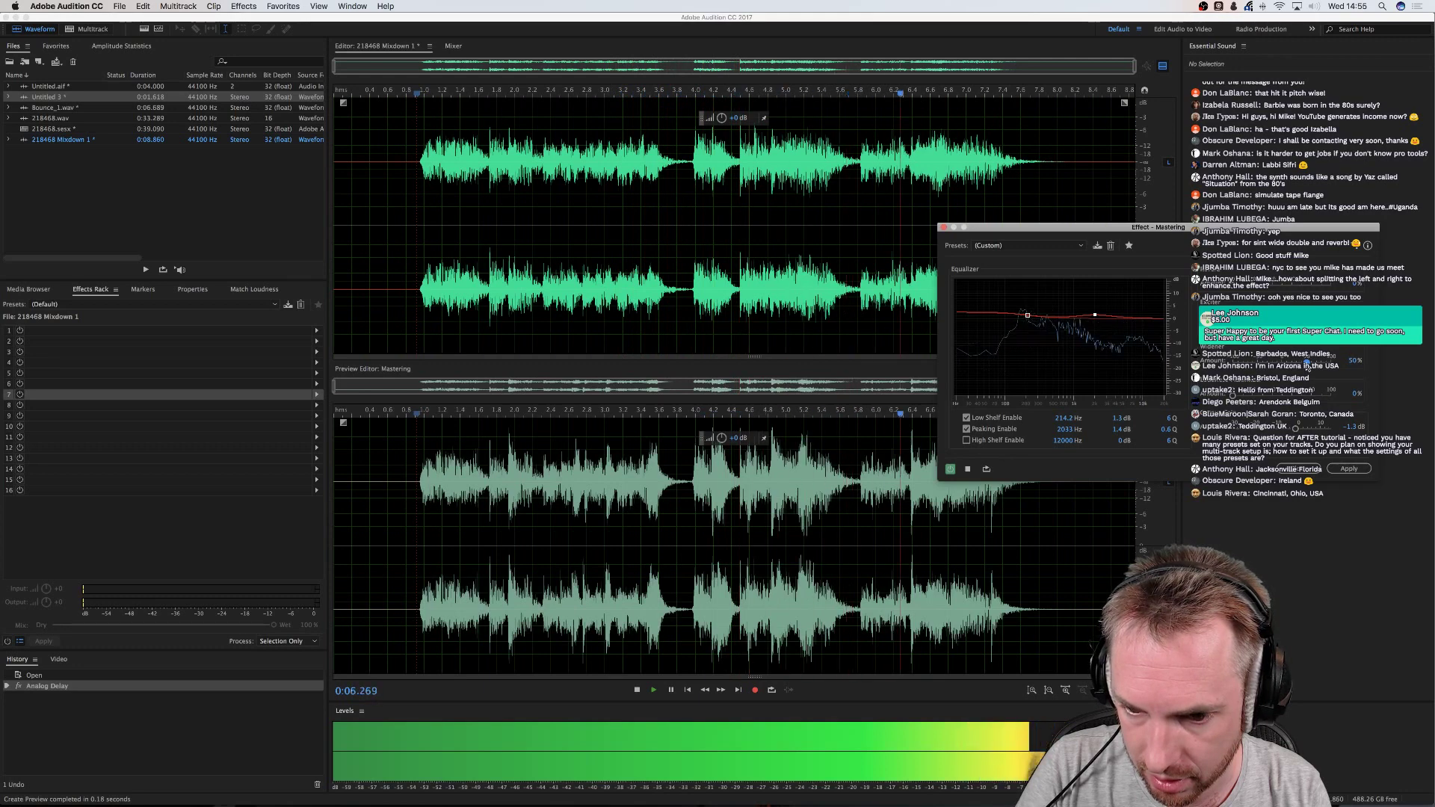
drag(1307, 366, 1294, 366)
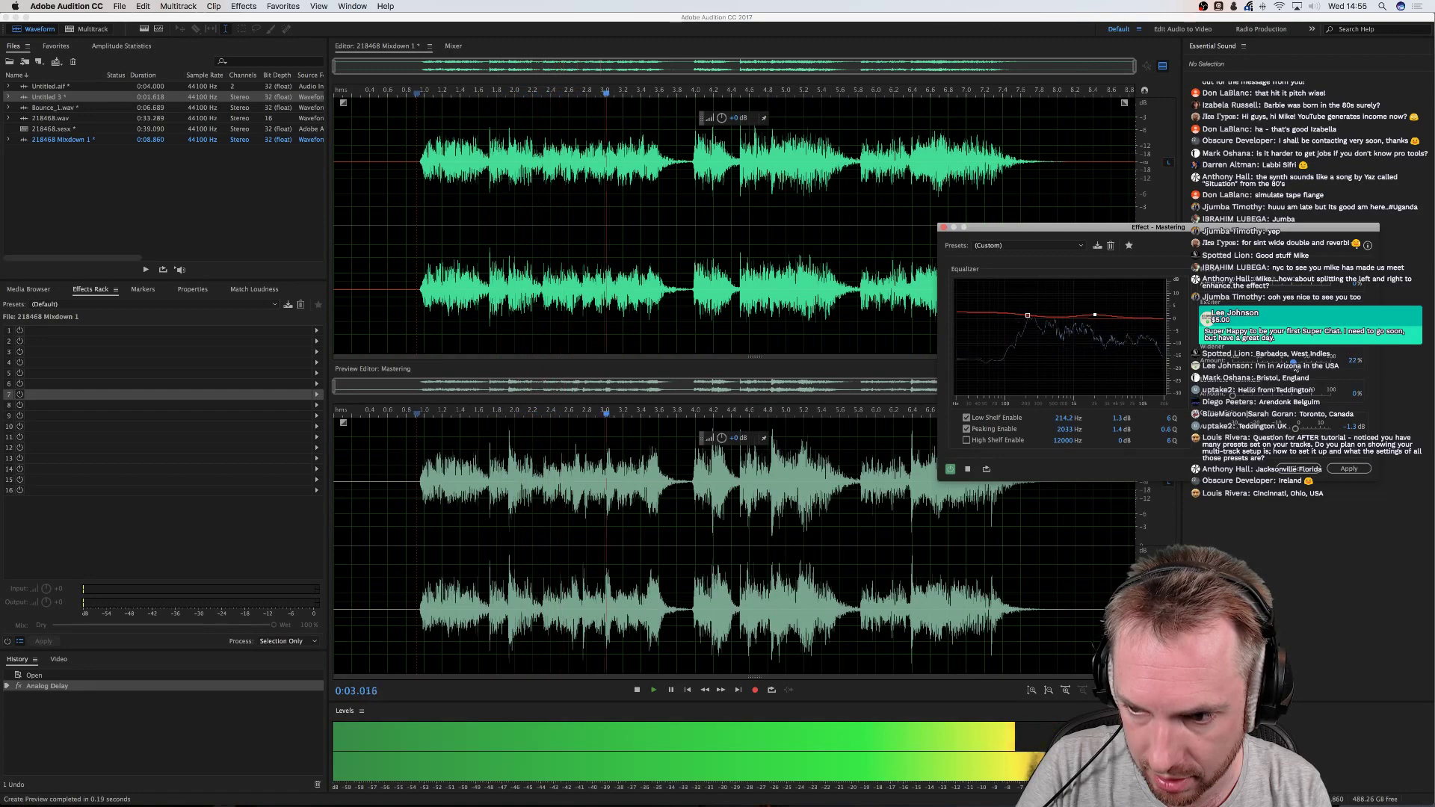
key(space)
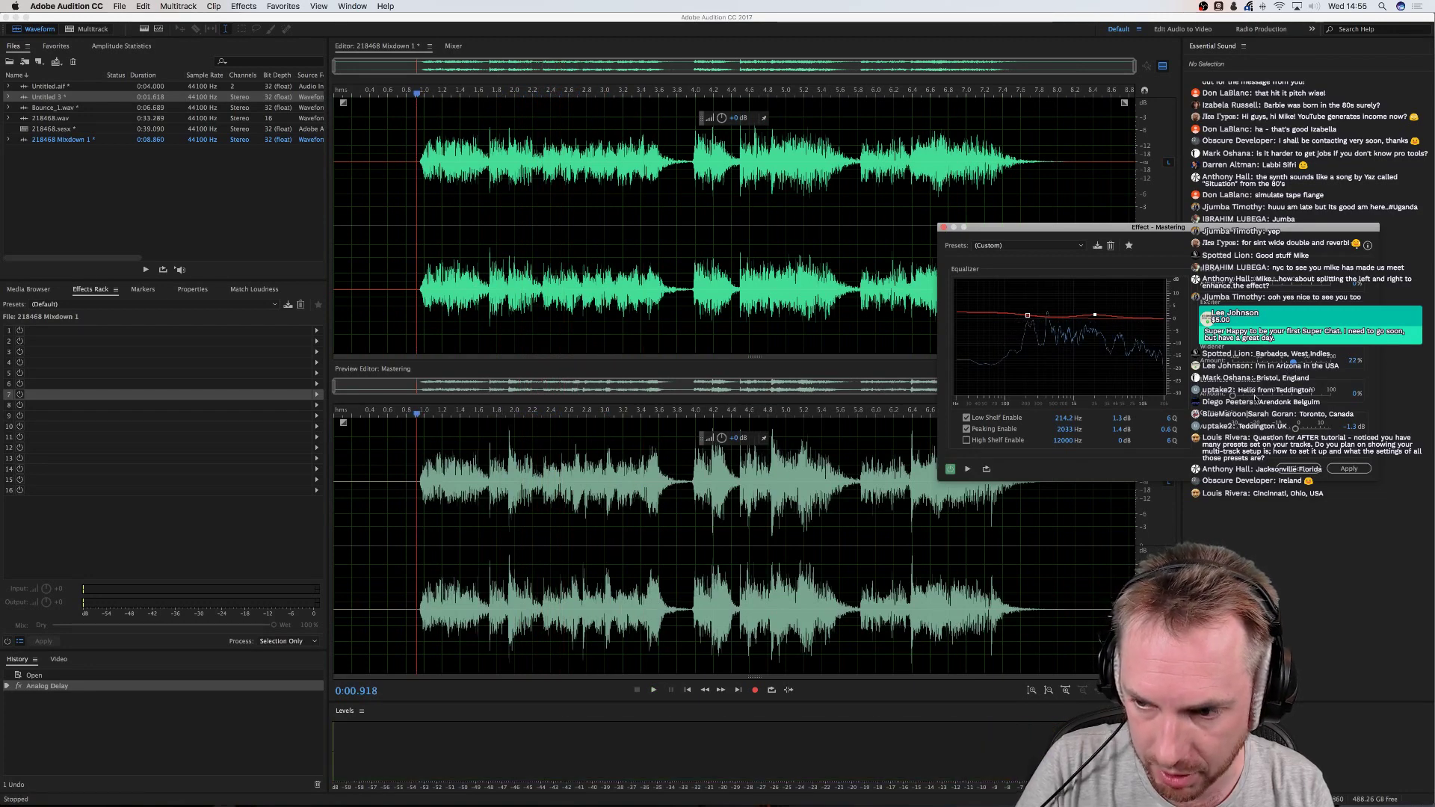
Try a Loudness Maximizer amount of 21% in the Mastering effect while playing the mixdown
drag(1250, 395, 1198, 396)
key(space)
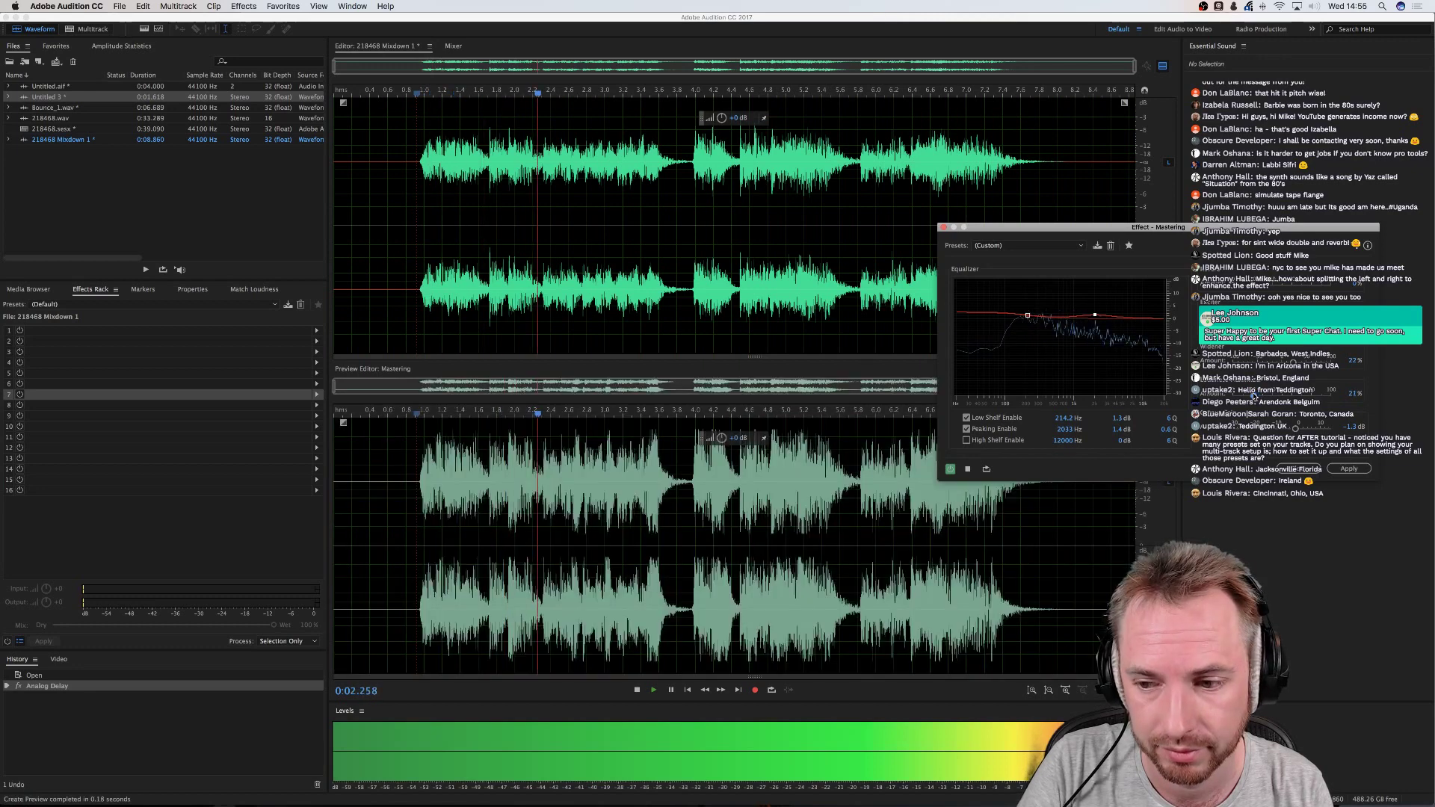
key(space)
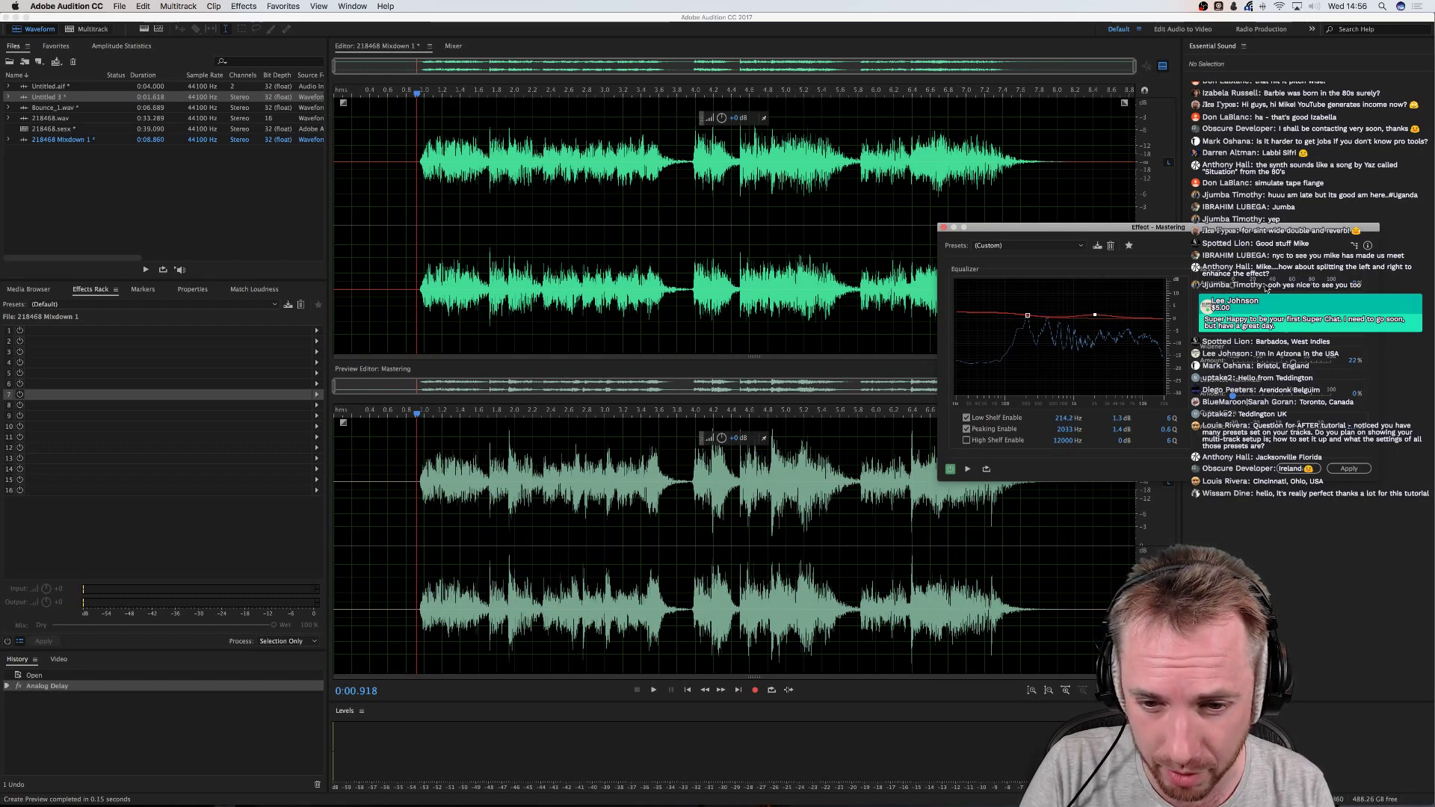
Preview the mixdown with the Mastering settings once more and apply the effect to the whole file
key(space)
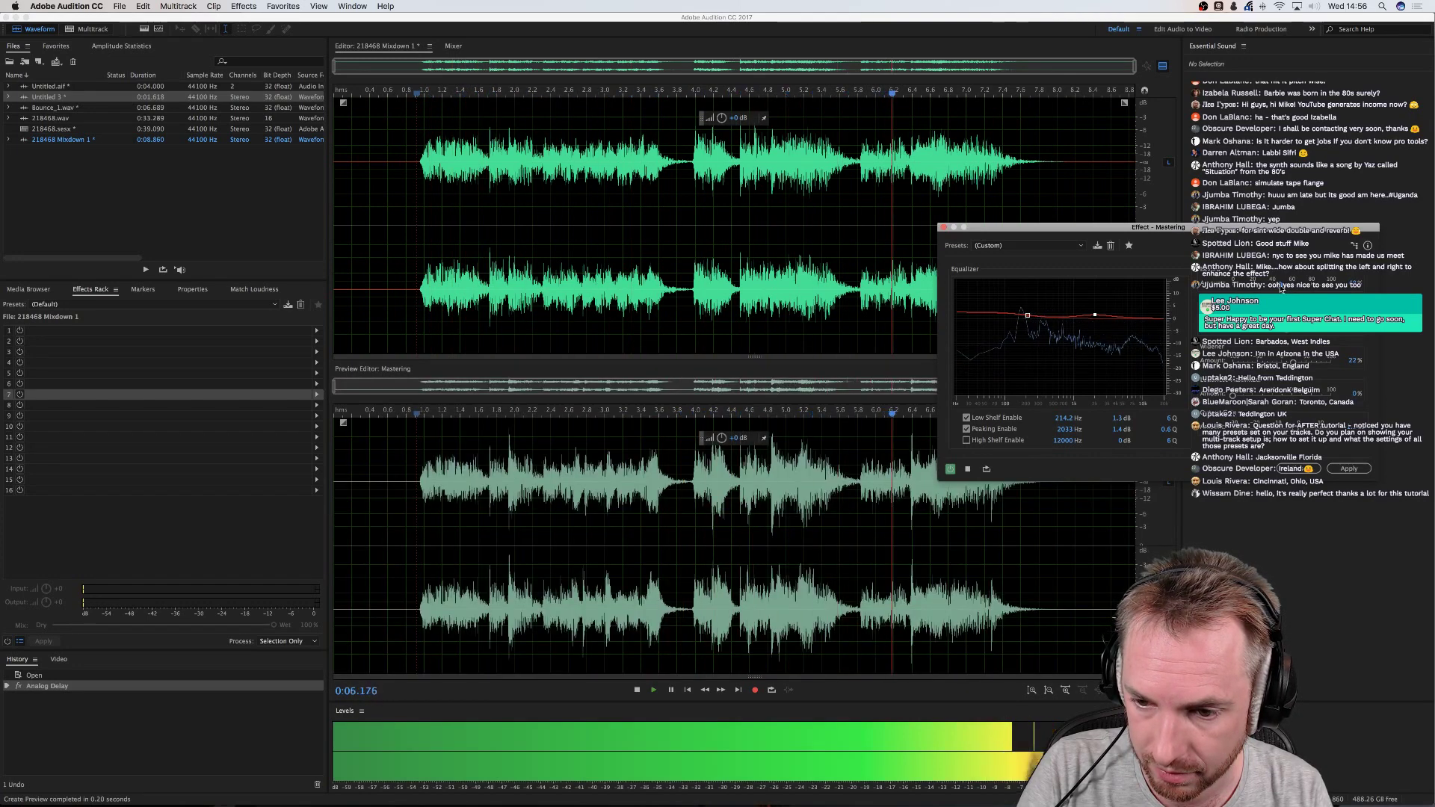
click(1345, 469)
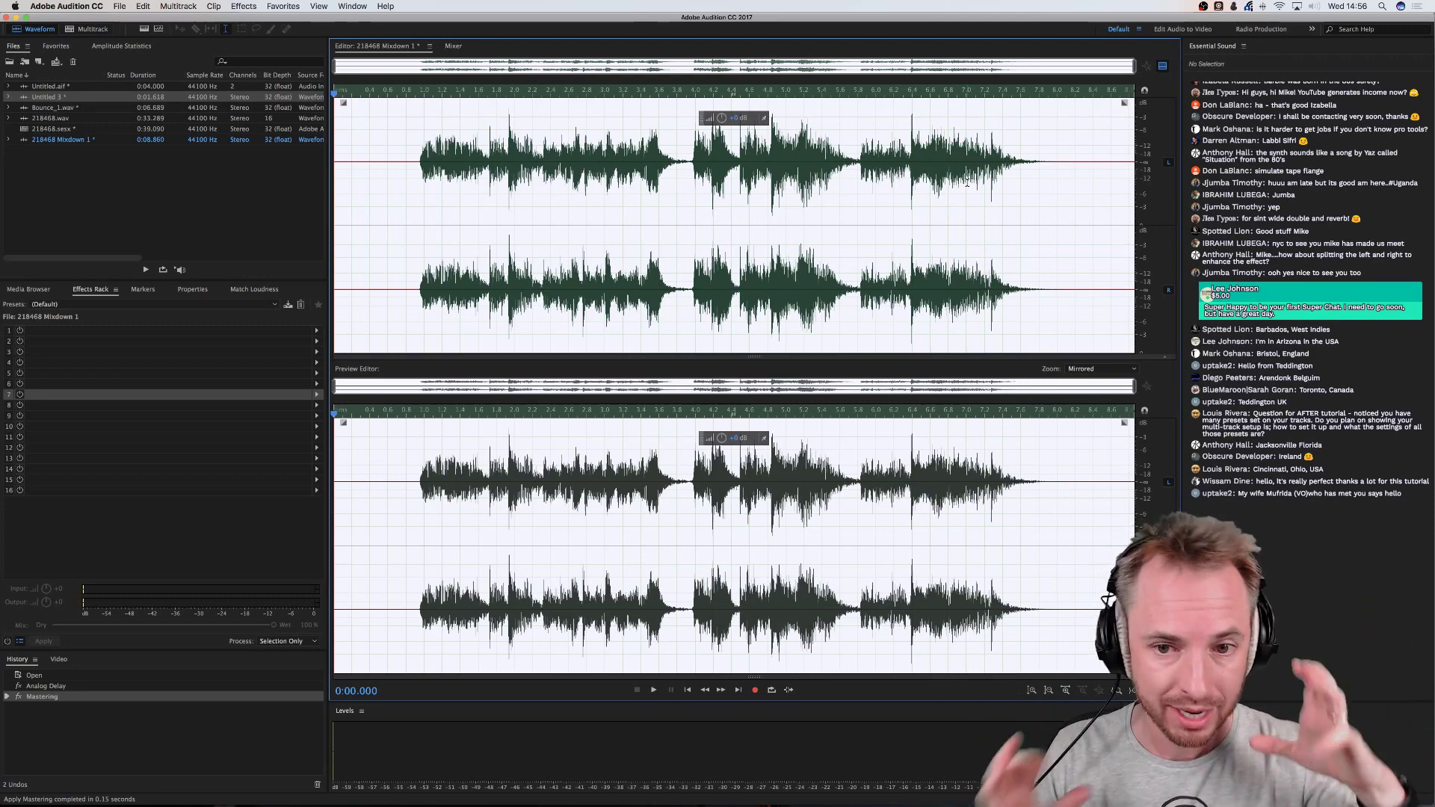
Play the mastered mixdown from just before the second phrase, at about 3.94 s, and listen to that section again
click(689, 174)
key(space)
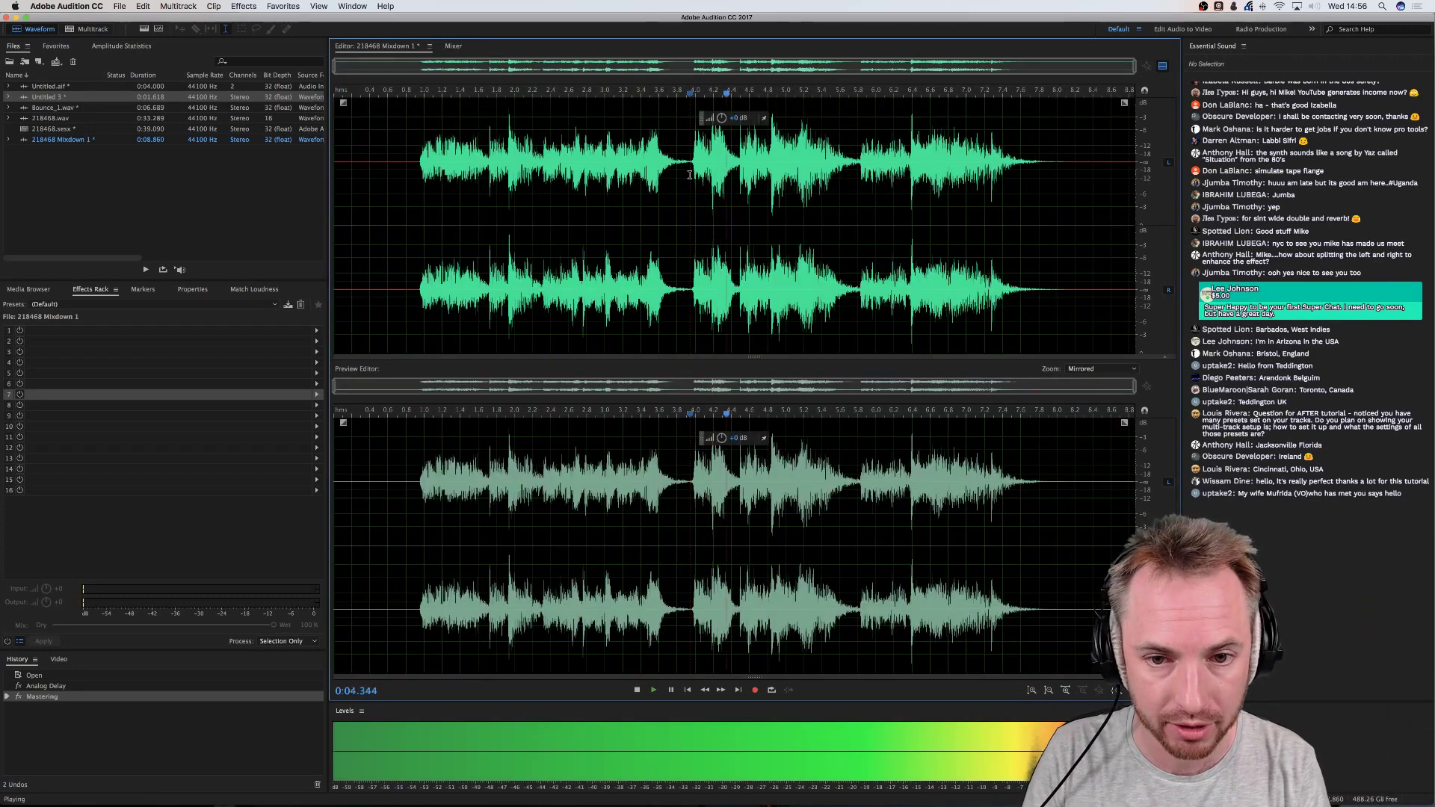
key(space)
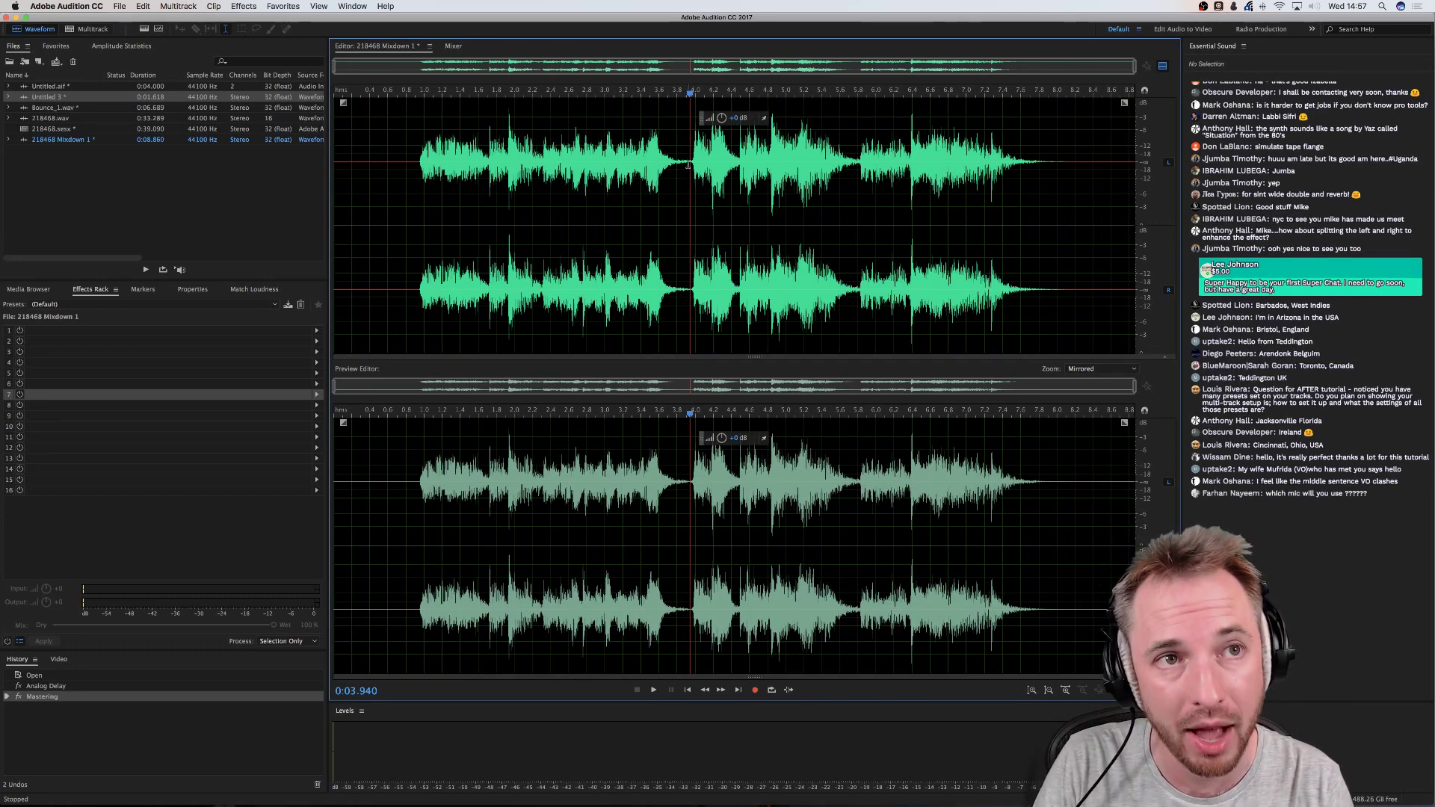
click(692, 162)
key(space)
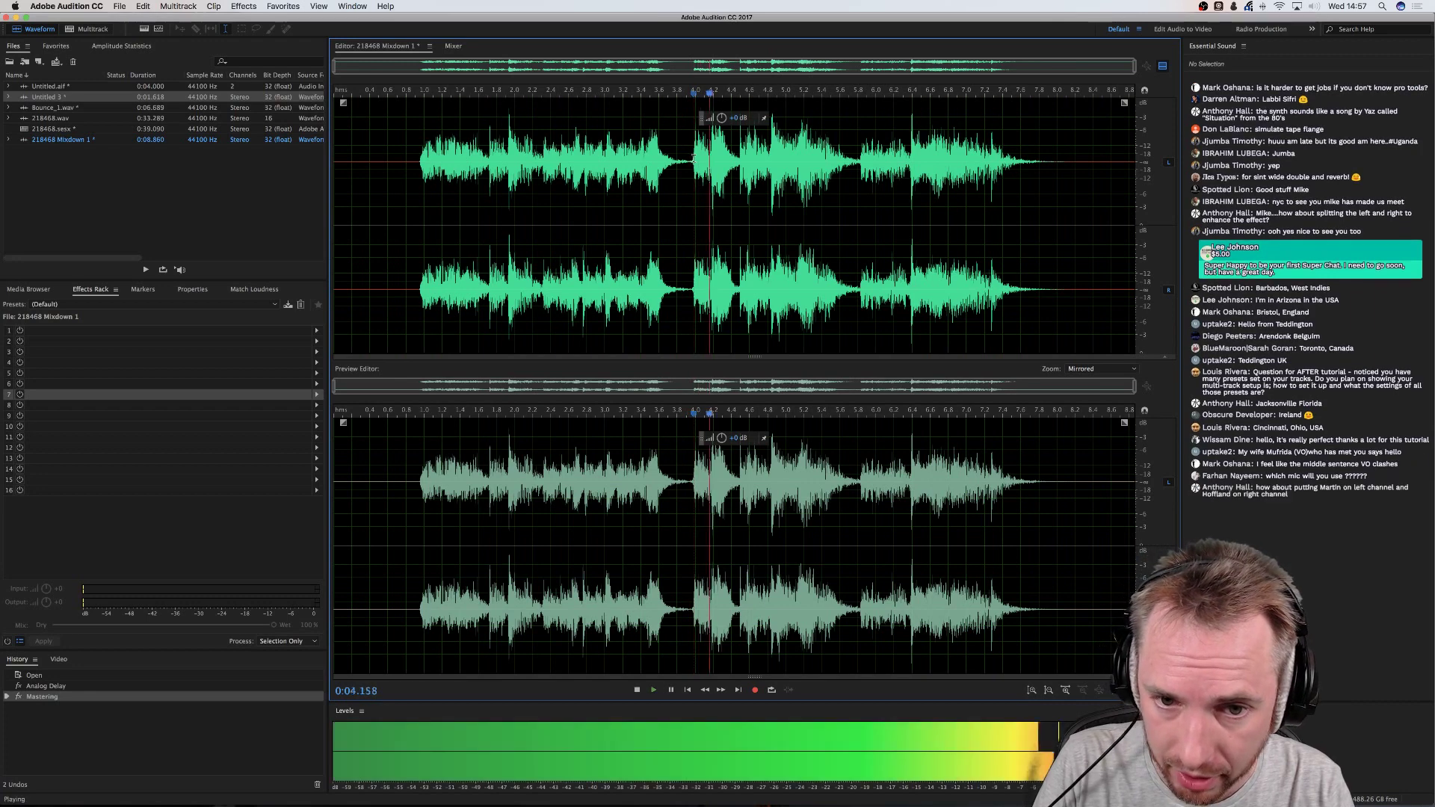
key(space)
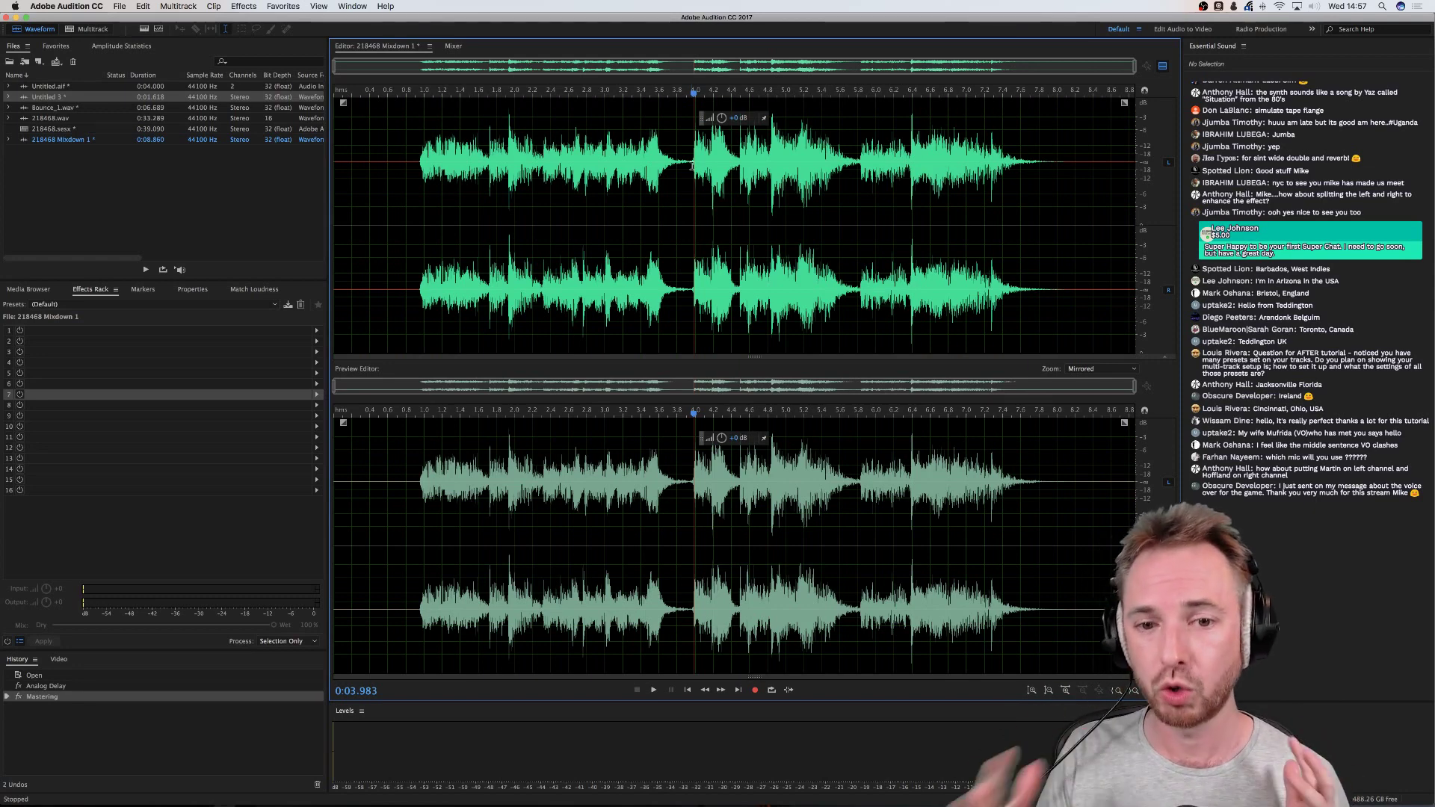
click(691, 172)
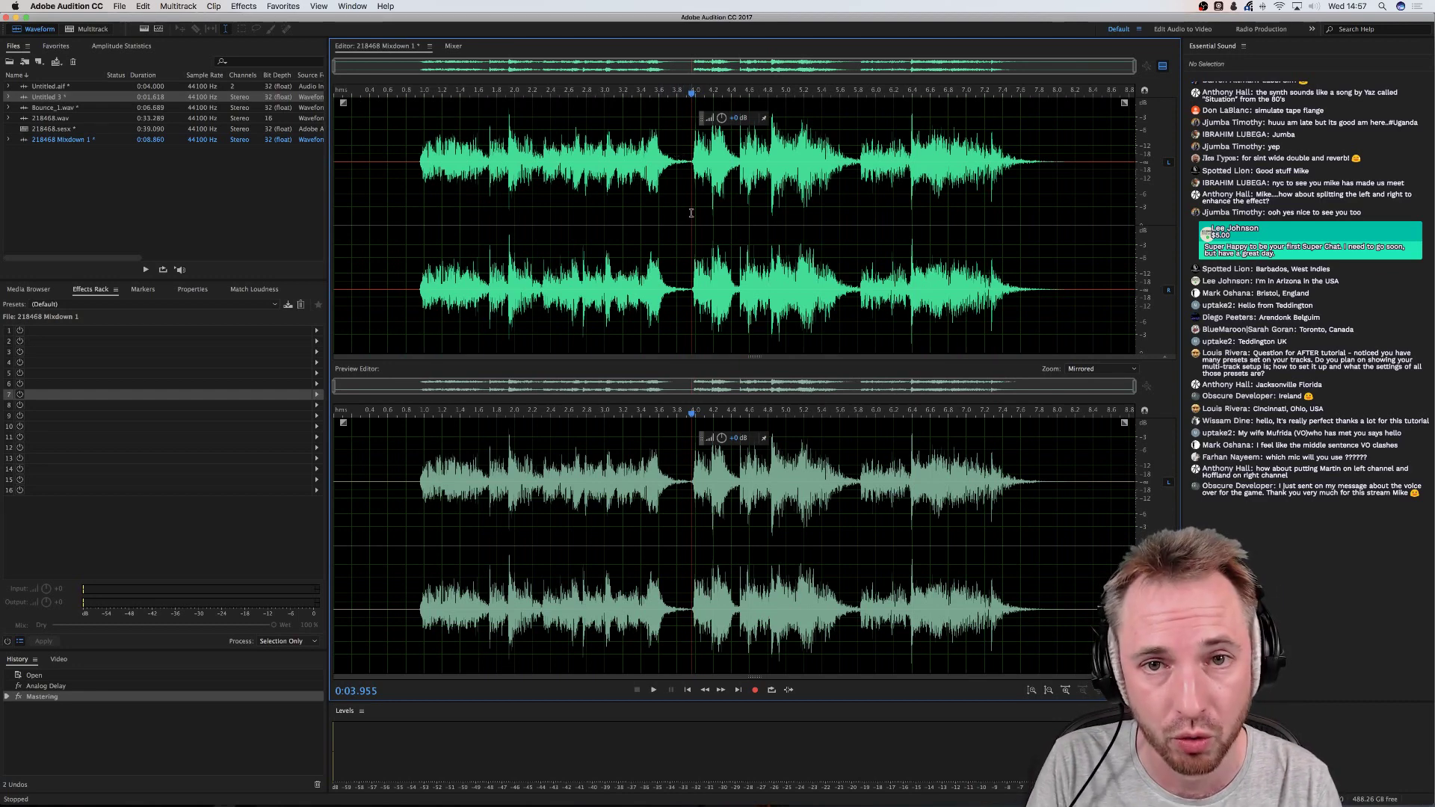
click(689, 191)
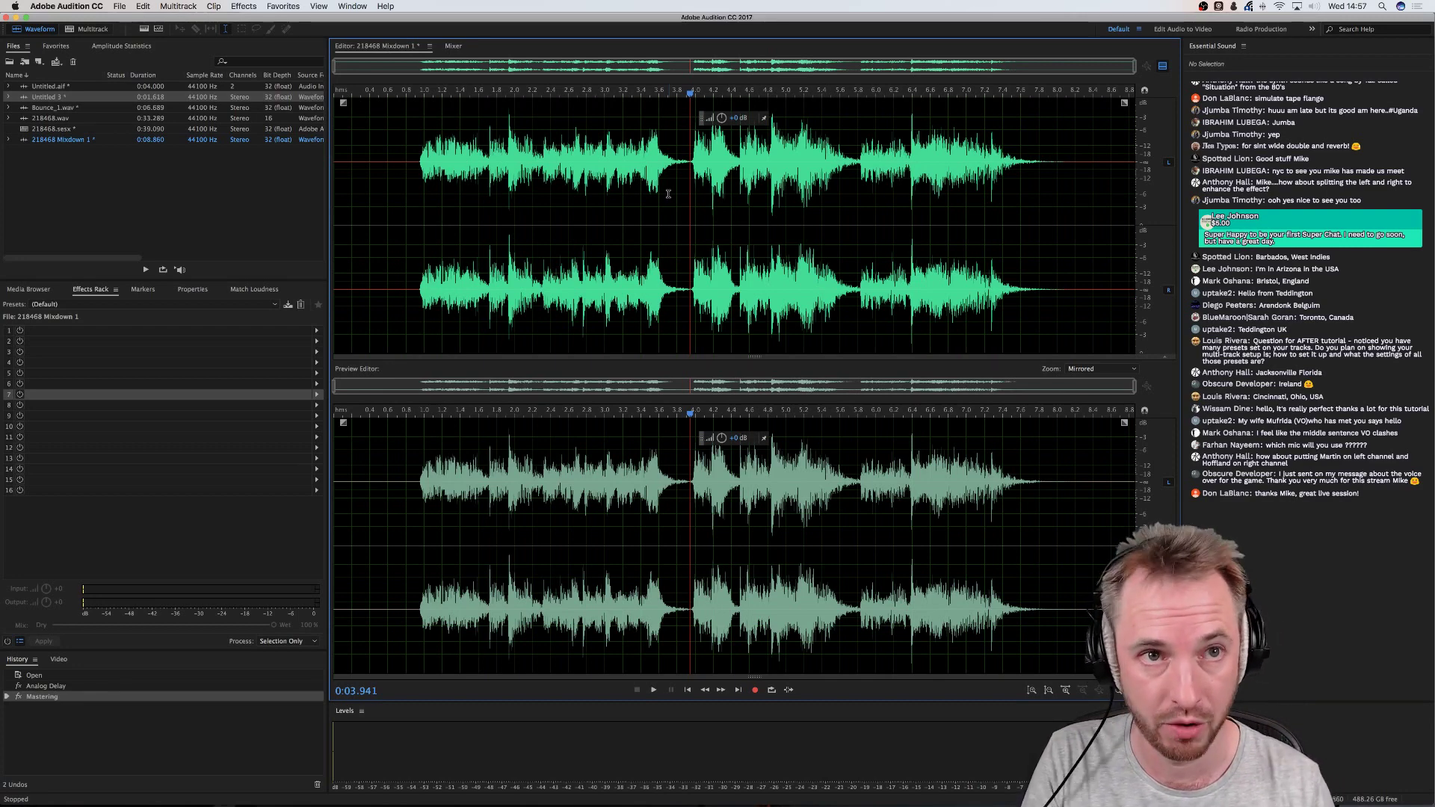
click(418, 208)
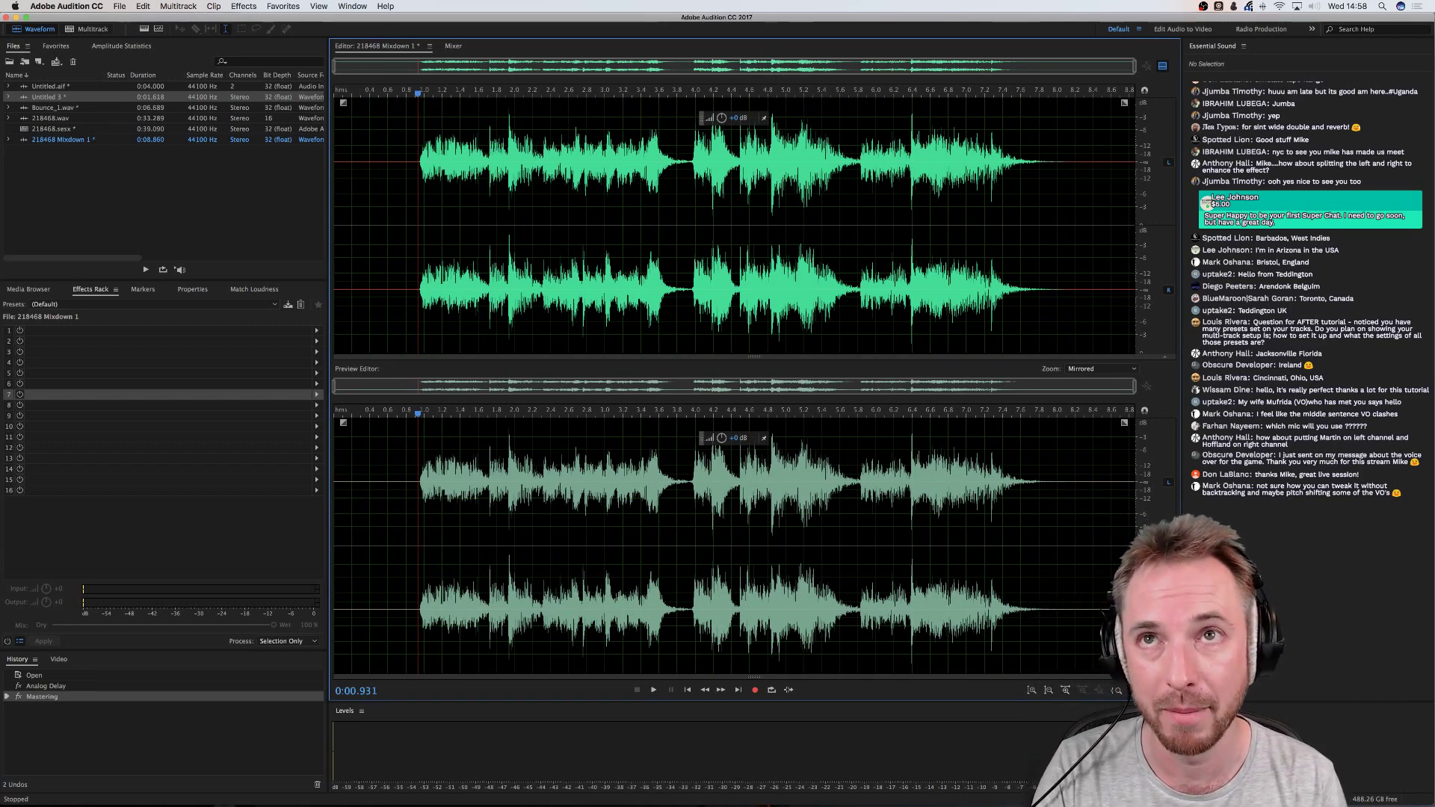
key(super+Tab)
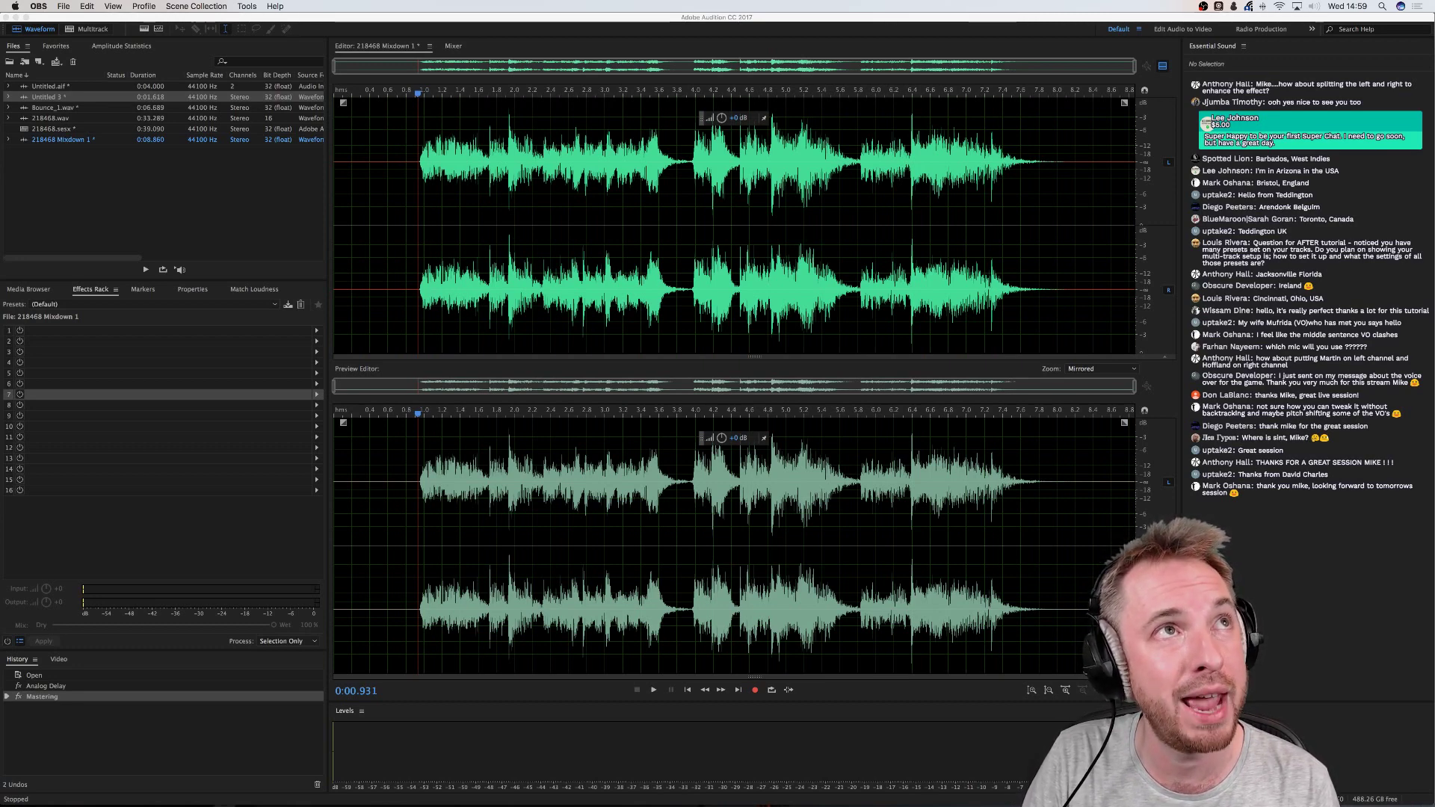
key(super+Tab)
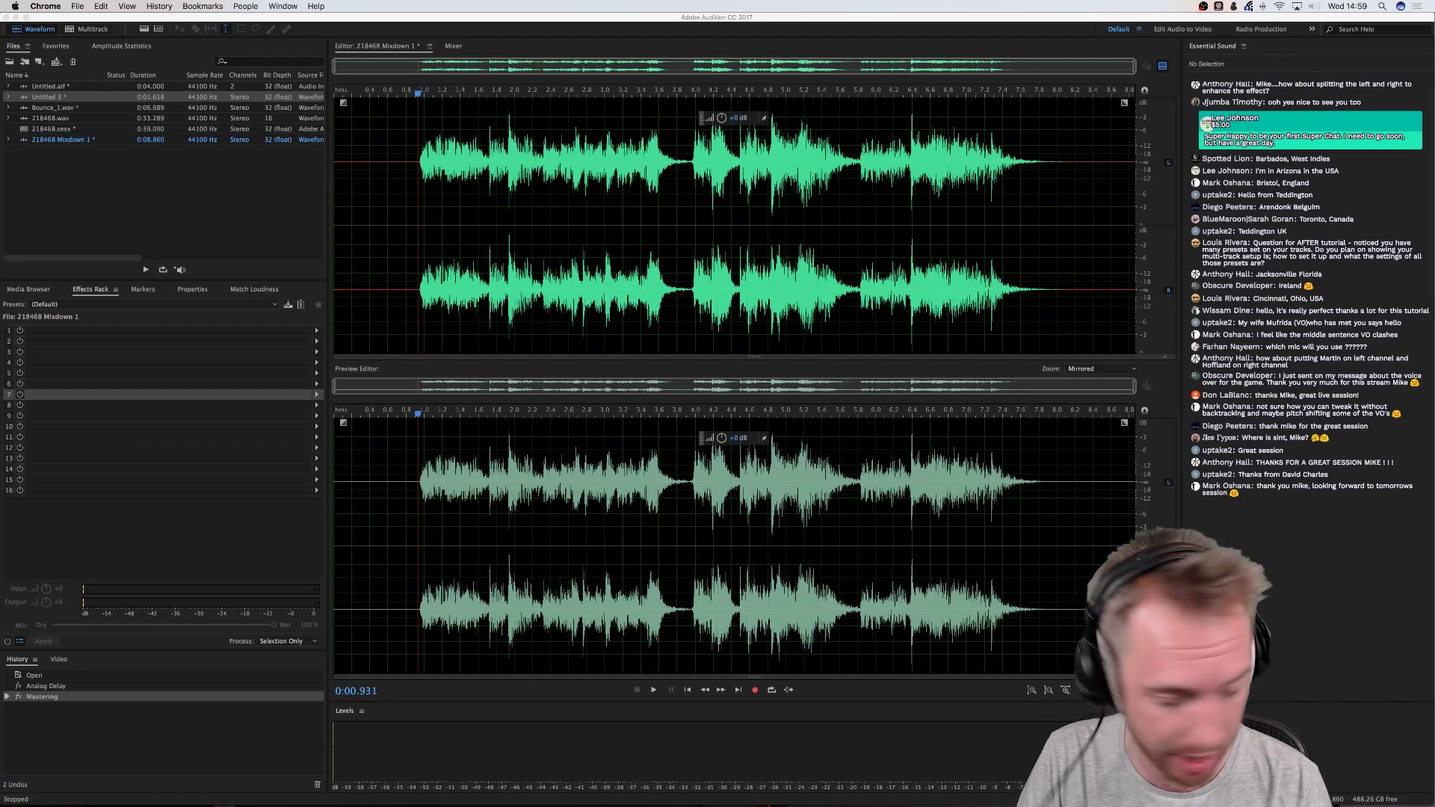